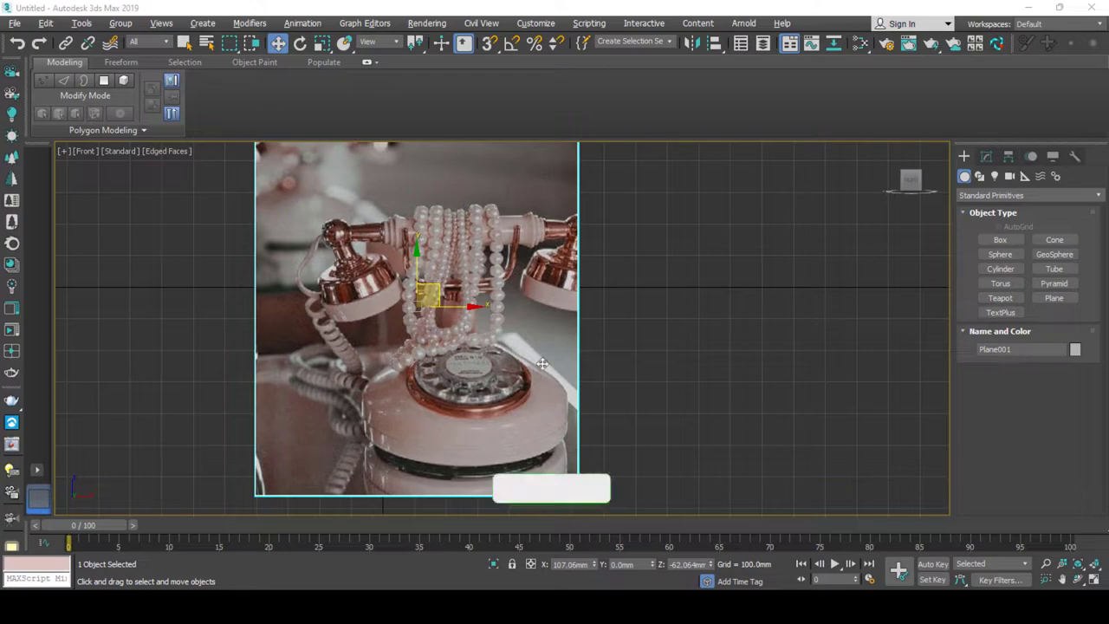
Maximize the Perspective view and draw a flat cylinder about 390mm in radius on the grid.
scroll(539, 357, down, 2)
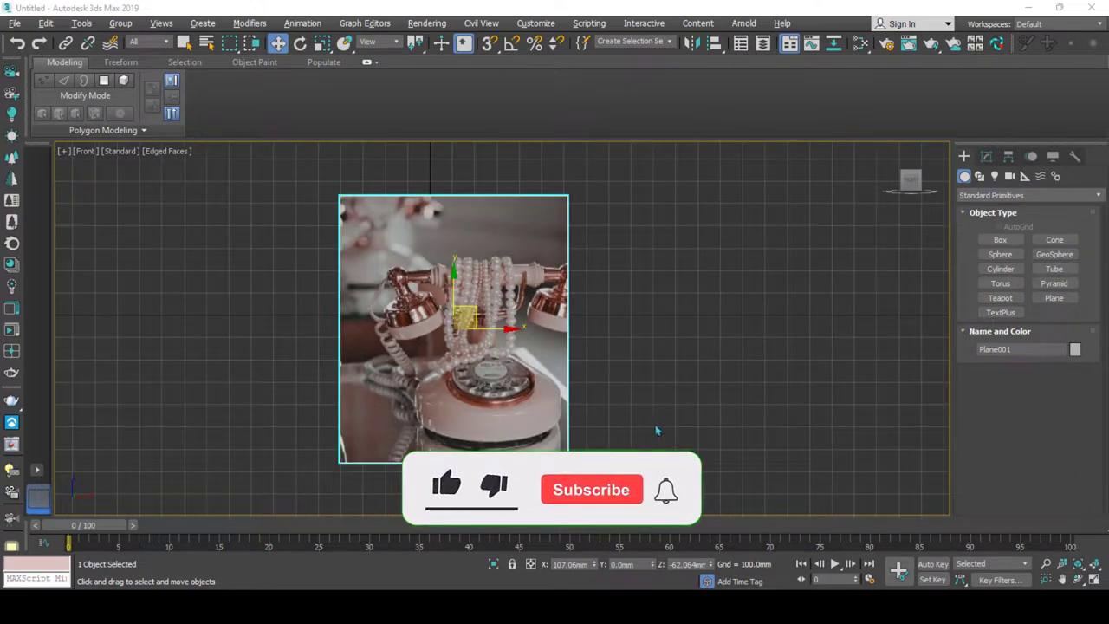
key(alt+w)
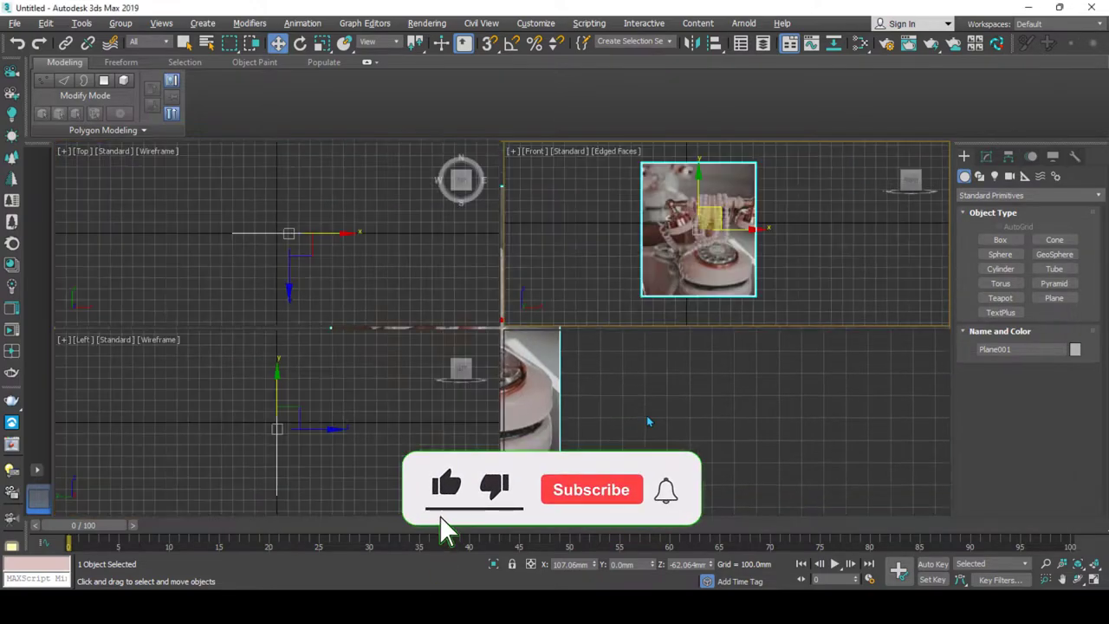
right_click(524, 333)
key(alt+w)
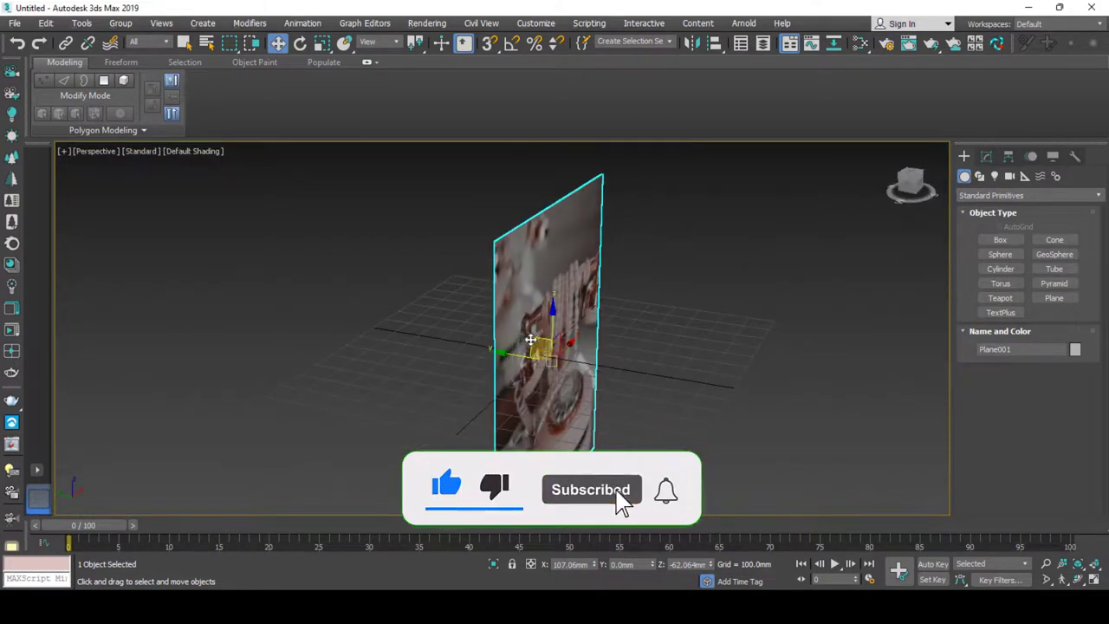
alt+middle_drag(524, 334, 468, 280)
scroll(468, 280, up, 2)
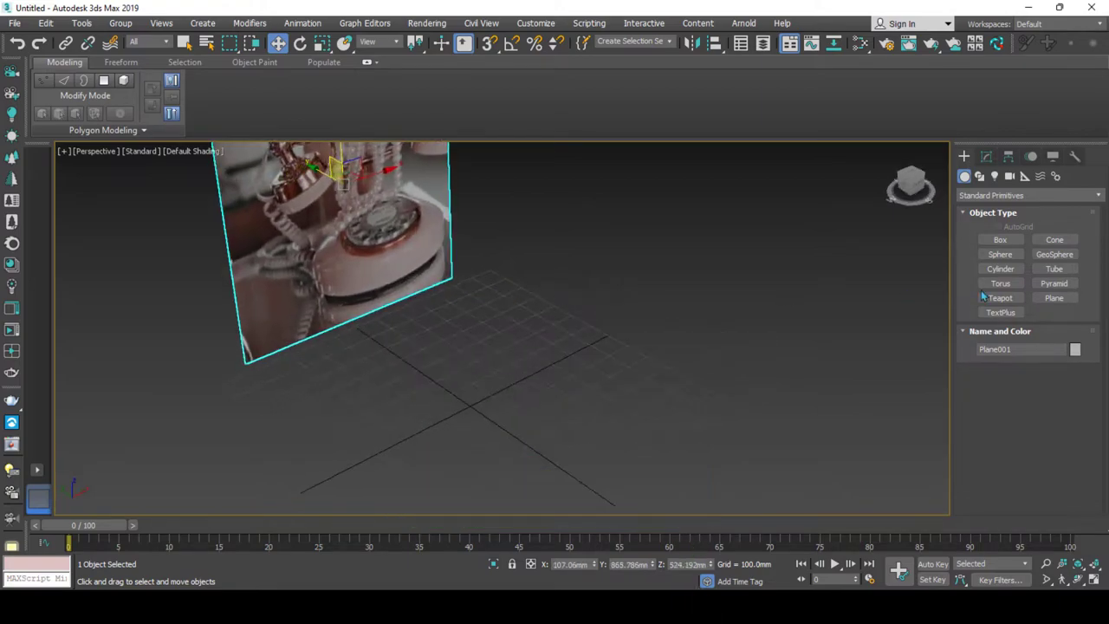
click(1000, 269)
alt+middle_drag(493, 434, 450, 452)
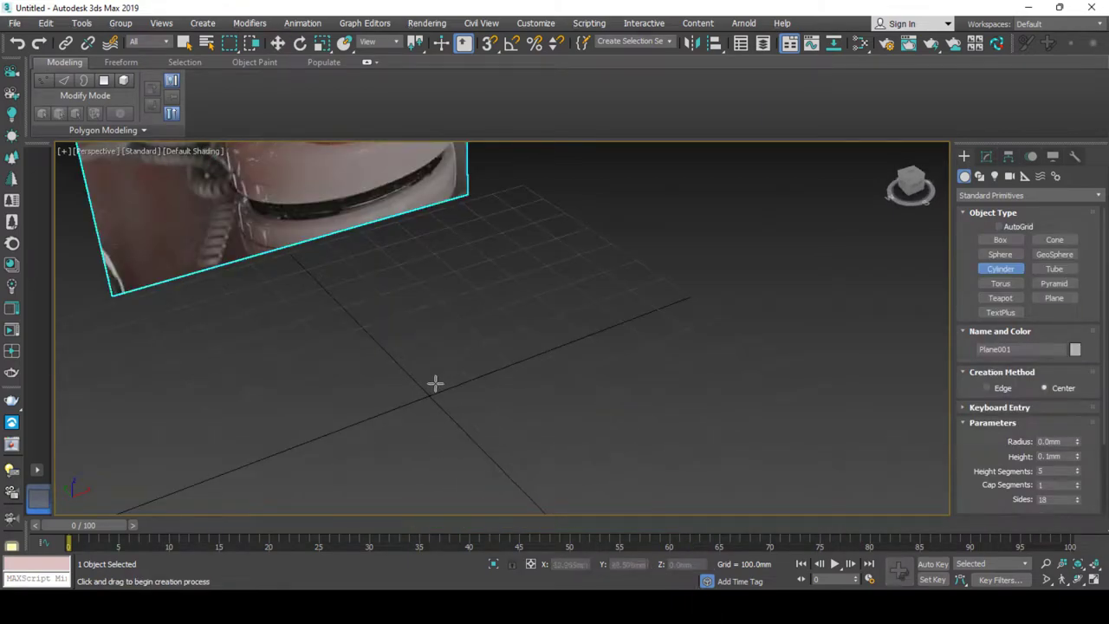
drag(435, 383, 440, 528)
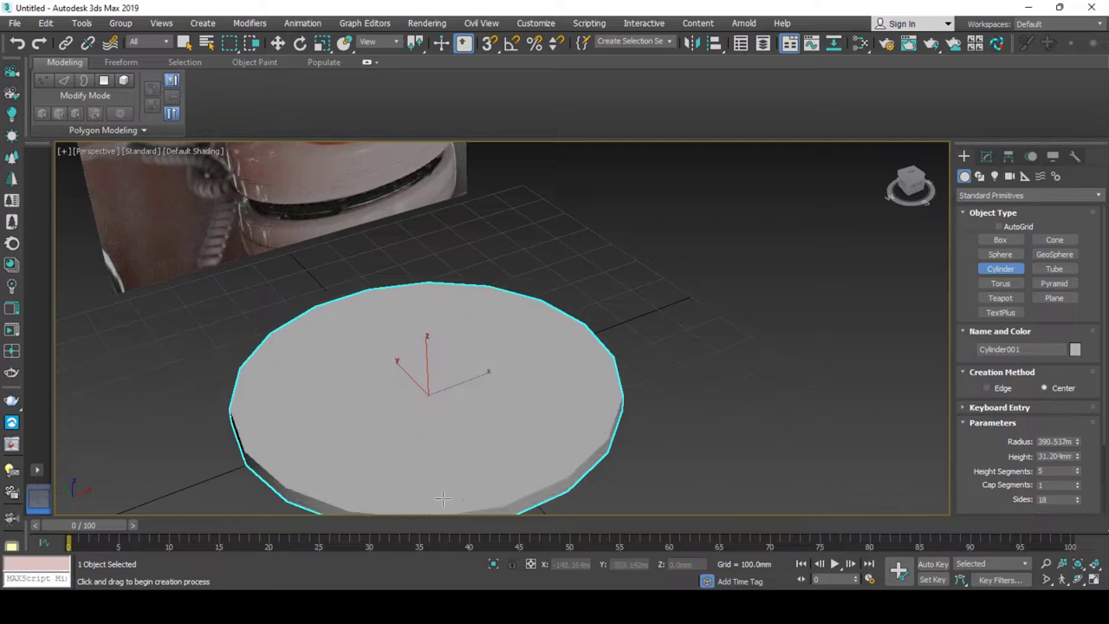
click(444, 485)
right_click(463, 460)
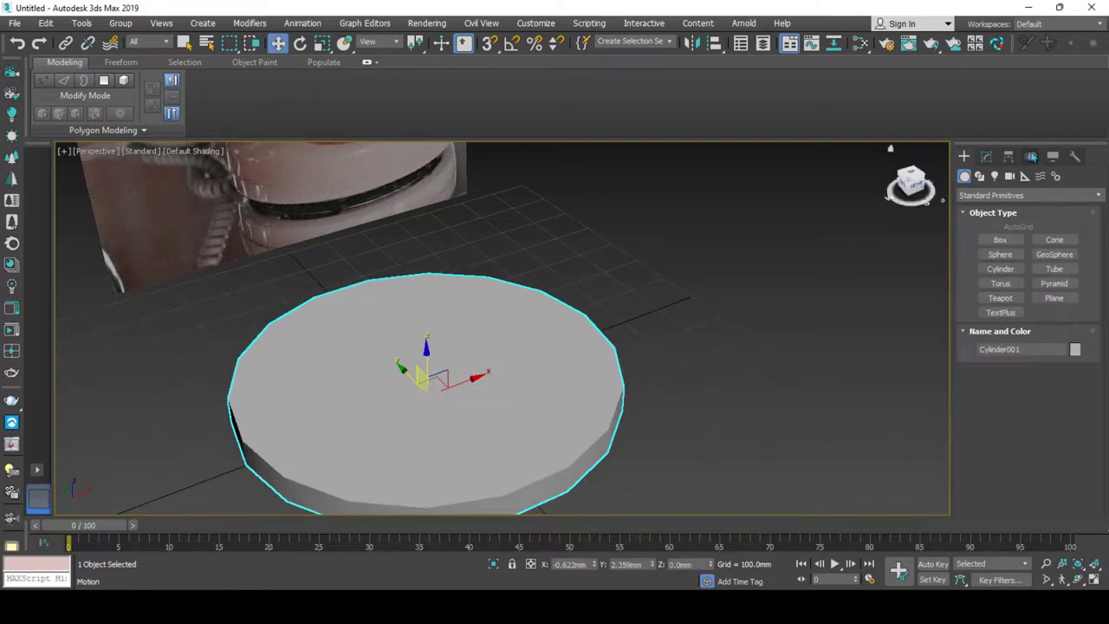
Set the cylinder's Height Segments to 1 and convert it to an Editable Poly.
click(986, 157)
right_click(1079, 370)
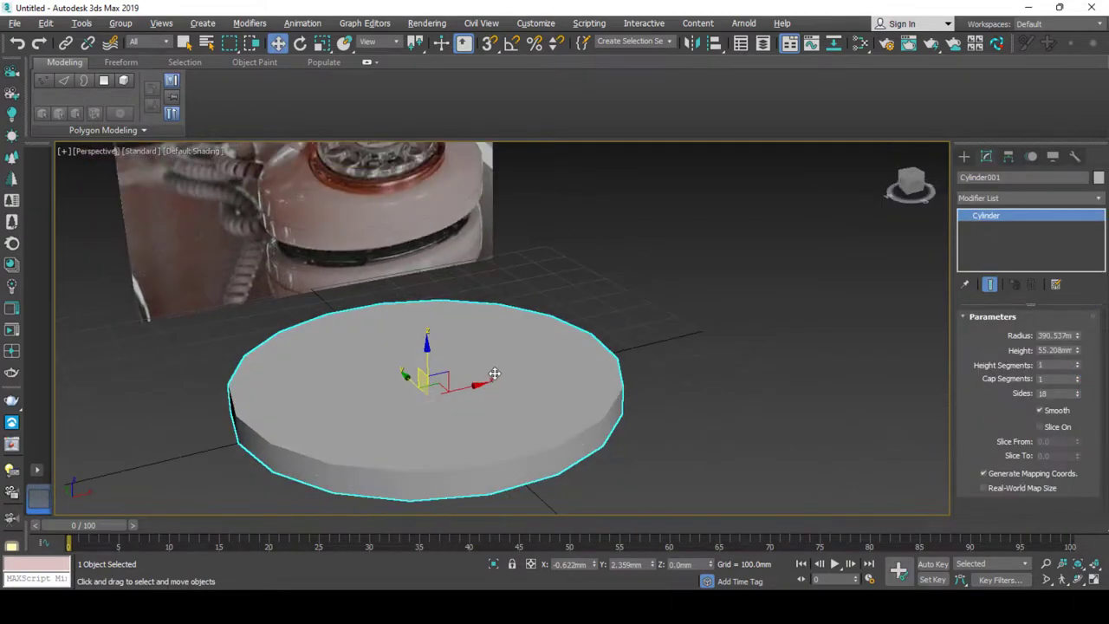
alt+middle_drag(363, 407, 401, 367)
key(F4)
right_click(386, 369)
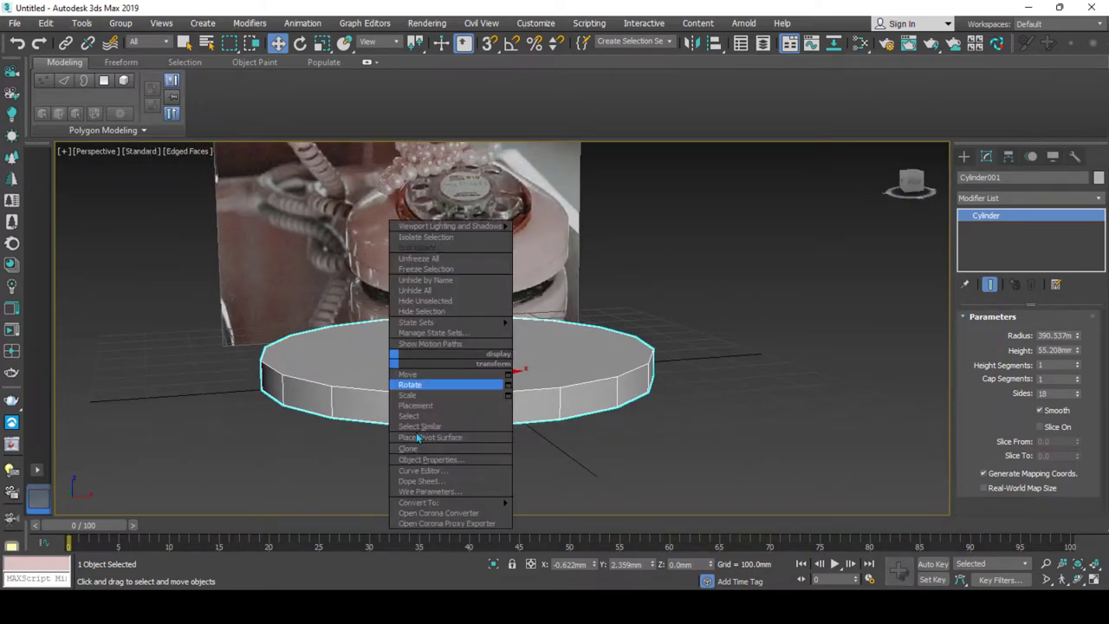
click(546, 518)
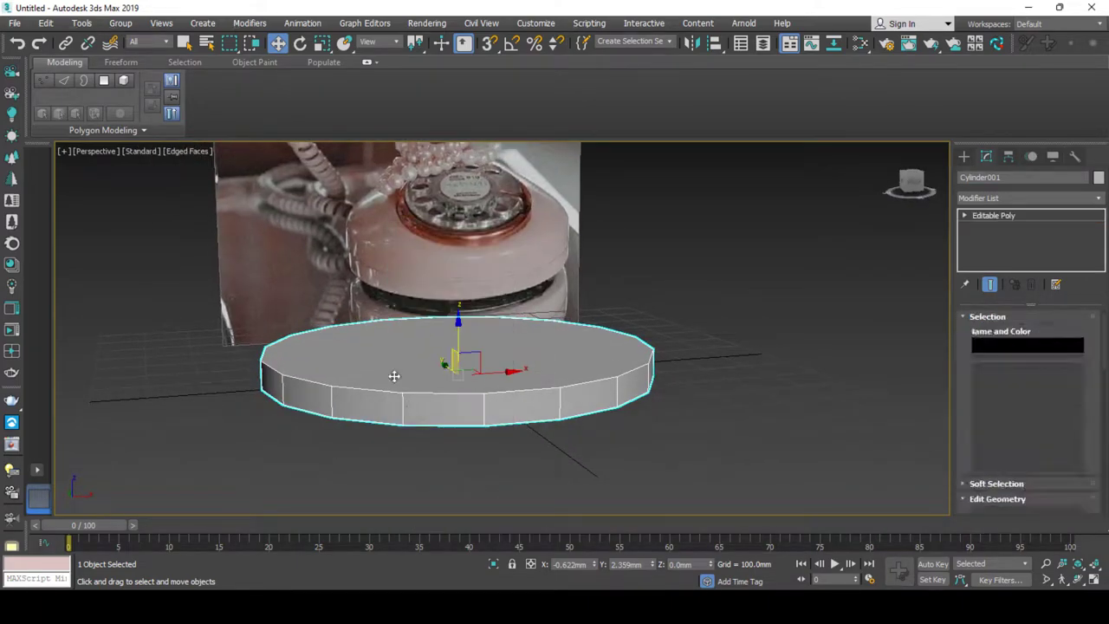
Select the cylinder's top face and extrude it upward to thicken the base.
key(4)
click(416, 388)
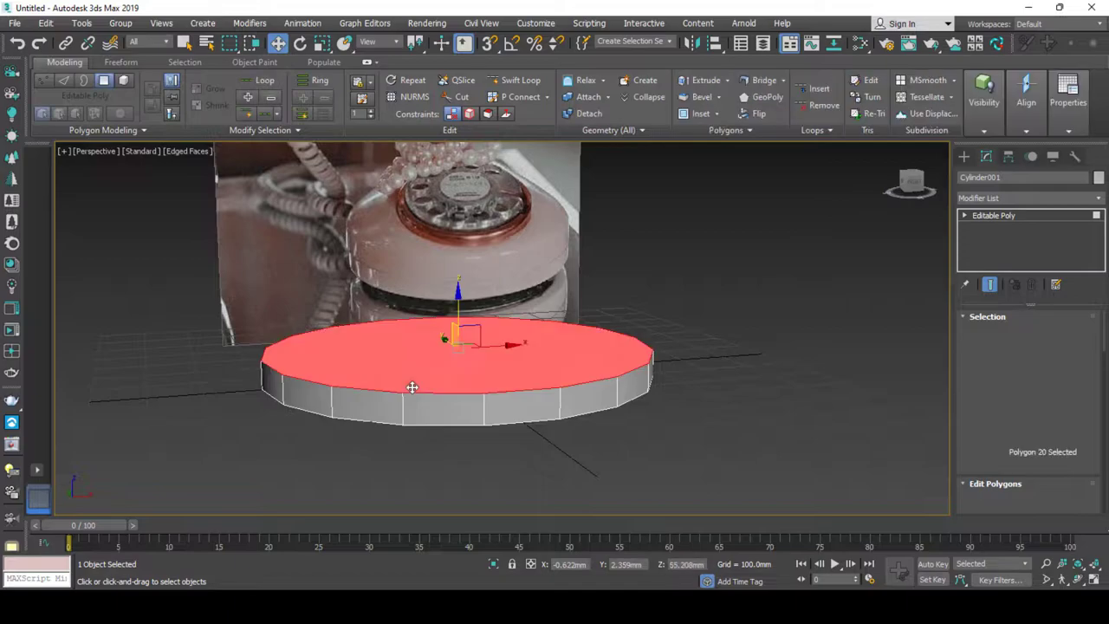
mouse_move(416, 387)
alt+middle_down()
mouse_move(442, 406)
mouse_move(429, 400)
alt+middle_up()
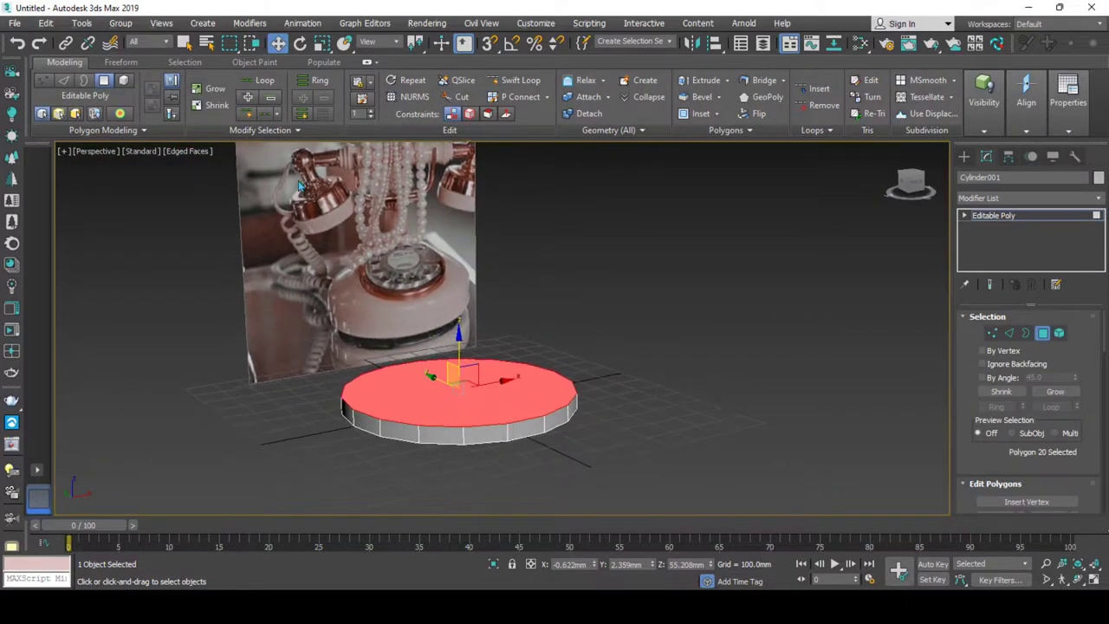
right_click(416, 397)
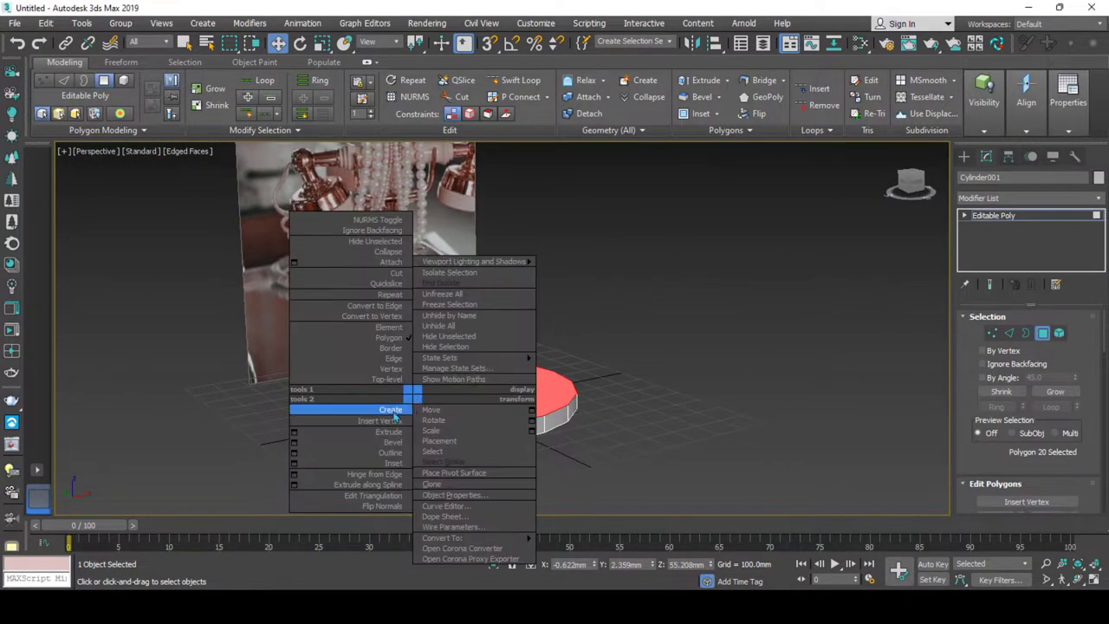
click(308, 434)
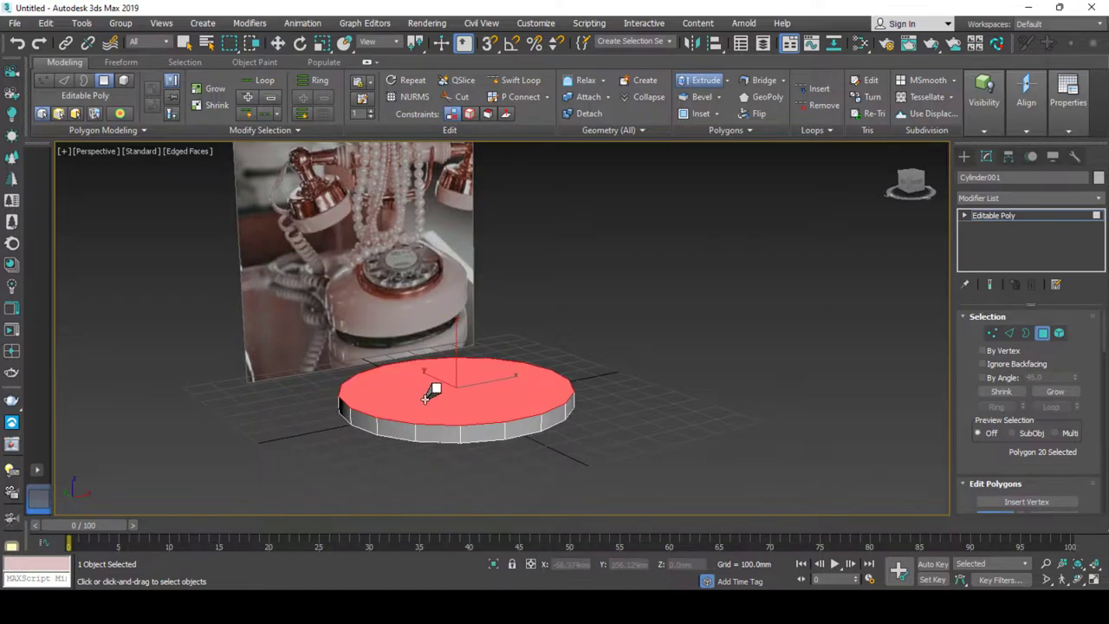
mouse_move(430, 384)
mouse_down()
mouse_move(423, 363)
mouse_move(447, 382)
mouse_move(448, 328)
mouse_move(447, 368)
mouse_up()
Scale the top face down into a smaller cap, adjusting its position and keeping it flat.
key(r)
key(w)
alt+middle_drag(447, 369, 438, 352)
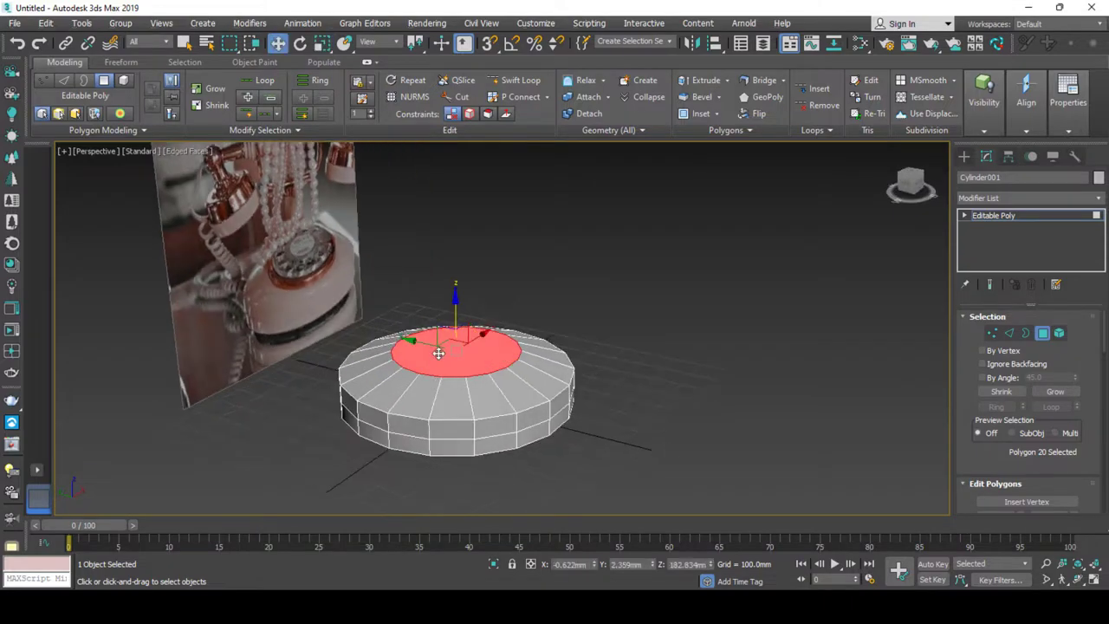
mouse_move(439, 353)
mouse_down()
mouse_move(441, 338)
mouse_move(500, 333)
mouse_up()
key(e)
alt+middle_drag(500, 333, 452, 325)
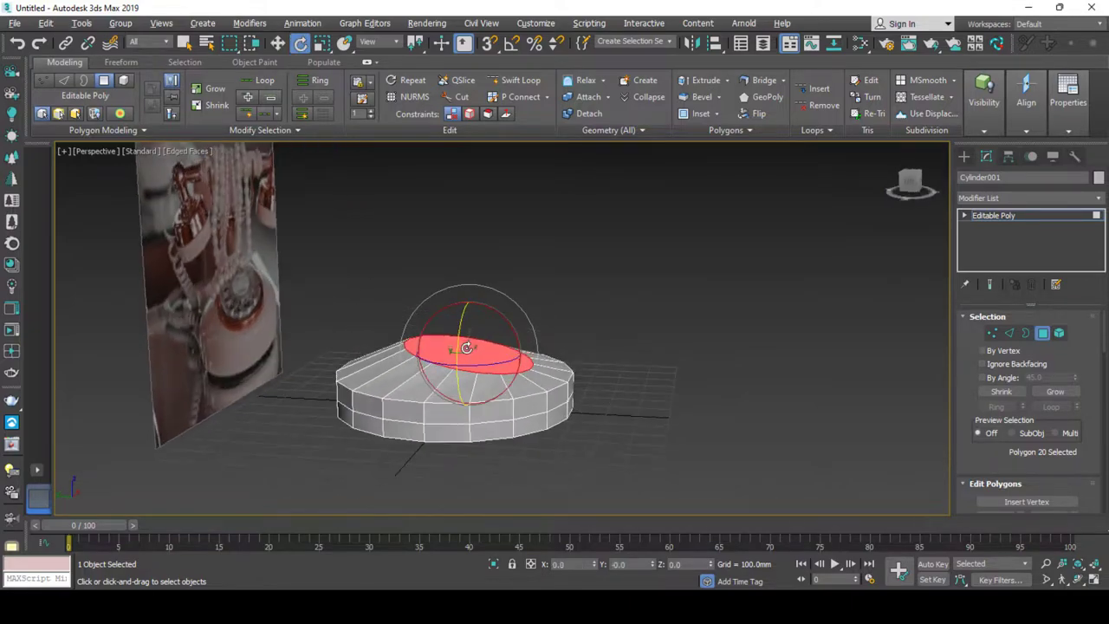
key(w)
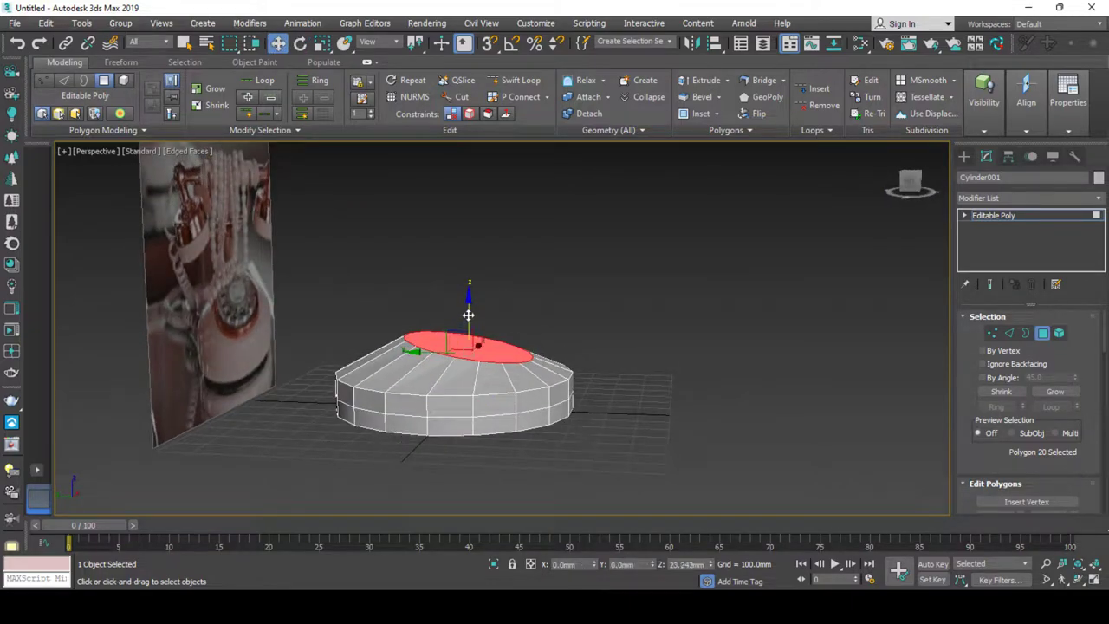
key(e)
drag(492, 304, 492, 300)
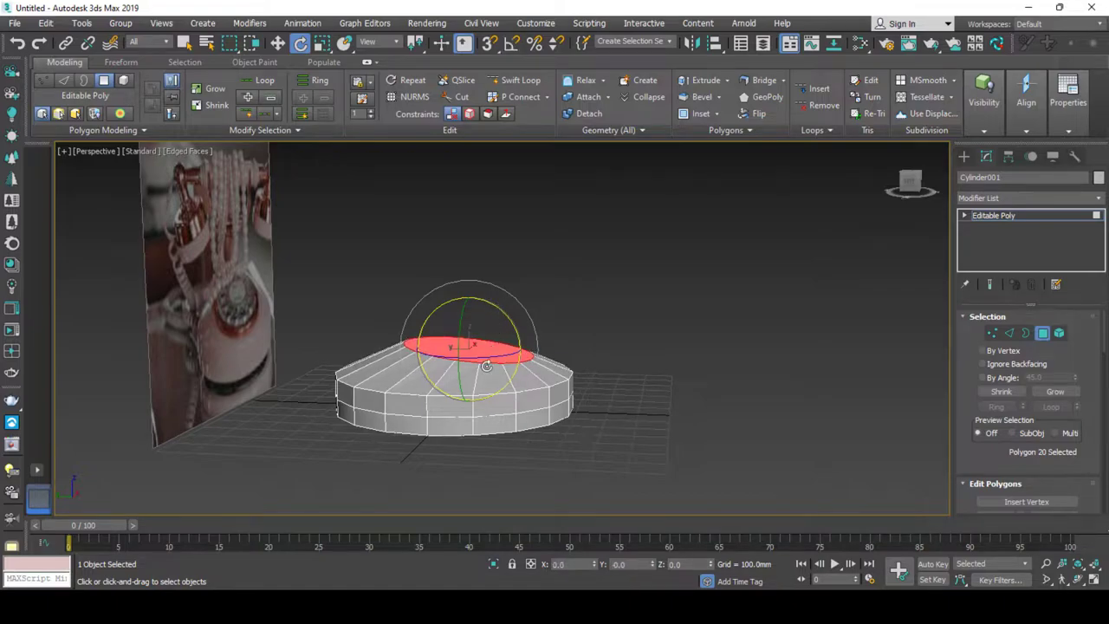
Turn on quick edge-loop insertion to add a horizontal loop around the base's sides.
alt+middle_drag(495, 310, 448, 154)
click(518, 80)
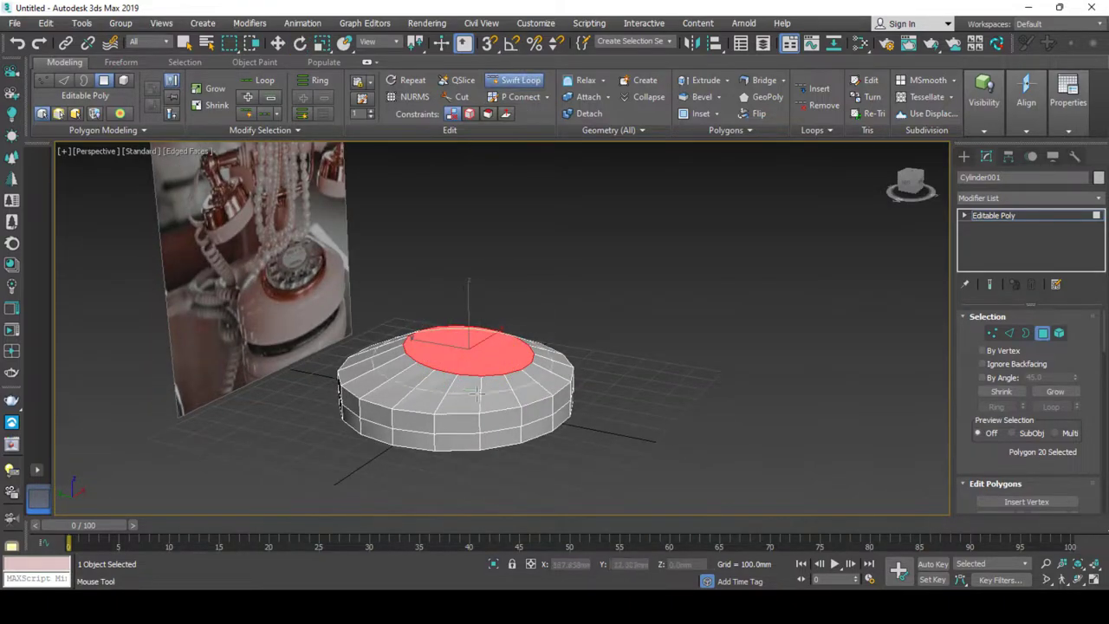
key(w)
scroll(475, 373, up, 3)
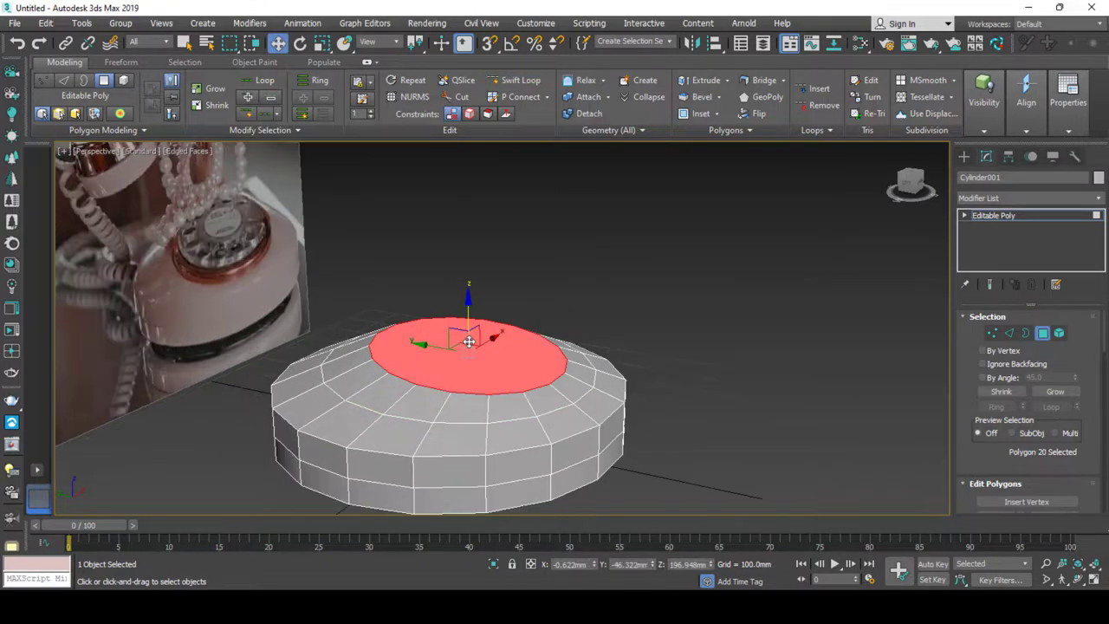
Chamfer the base's side edge loop by 2.828mm into a pair of close loops.
key(2)
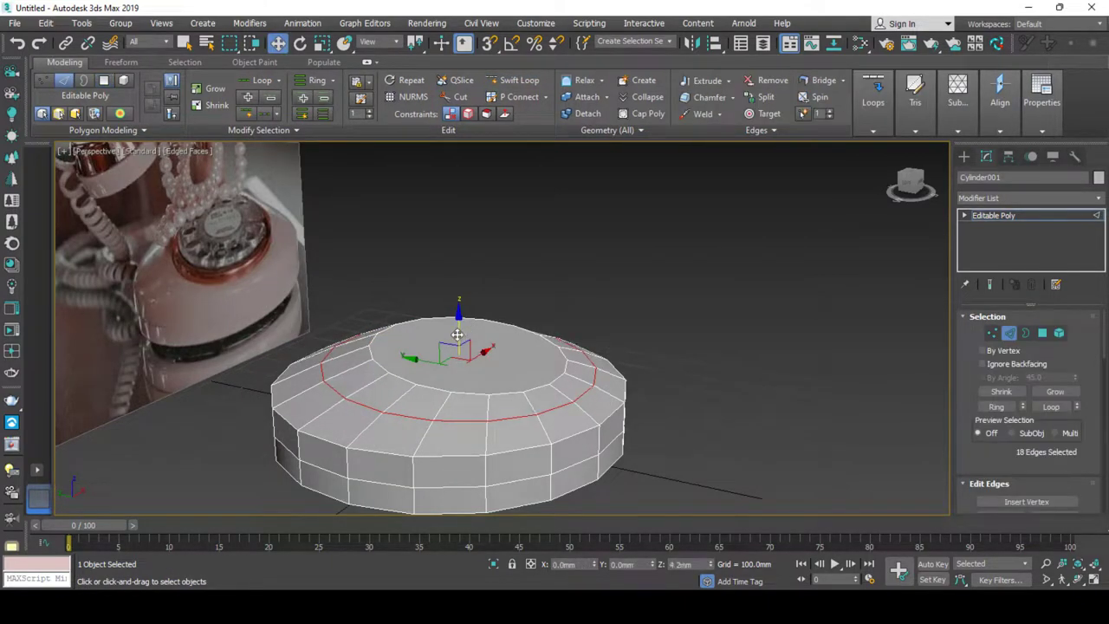
mouse_move(457, 360)
alt+middle_down()
mouse_move(415, 414)
mouse_move(412, 440)
alt+middle_up()
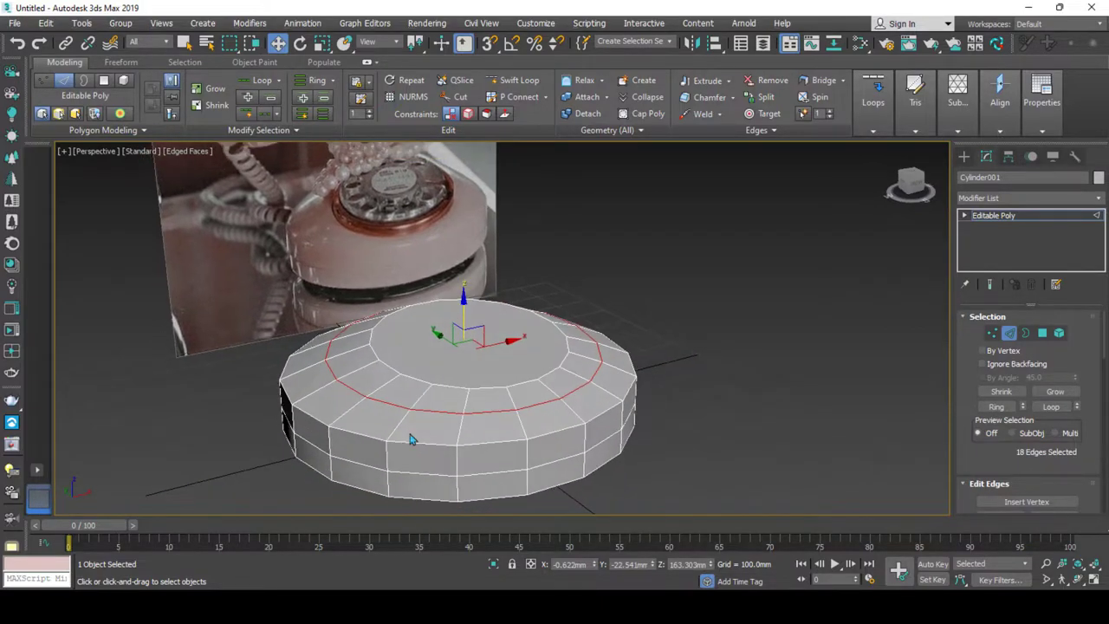
double_click(417, 475)
right_click(417, 475)
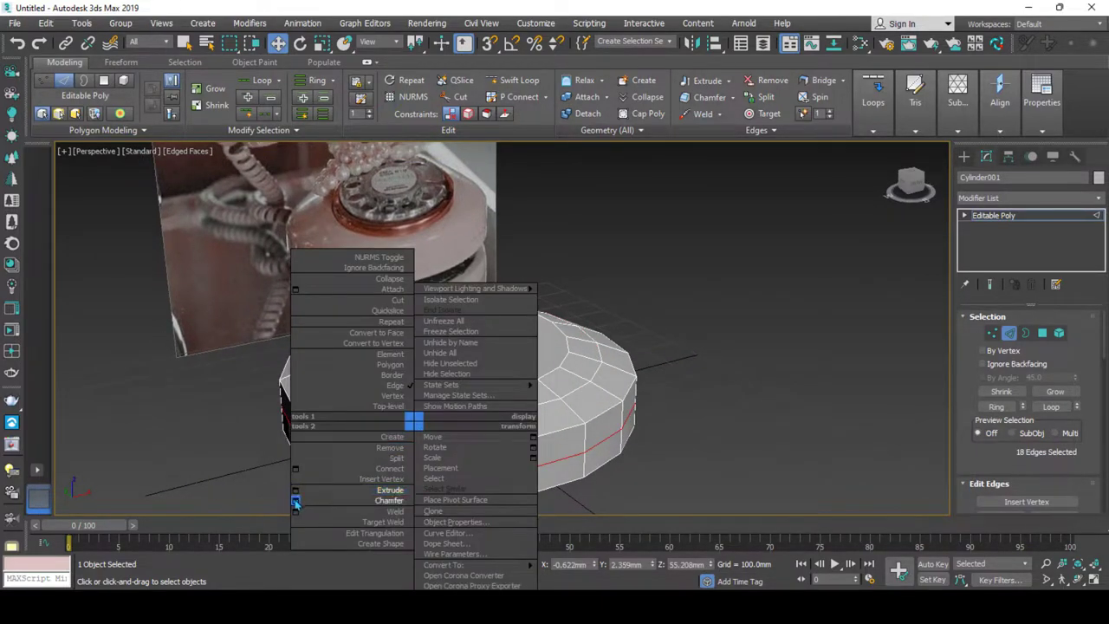
click(294, 499)
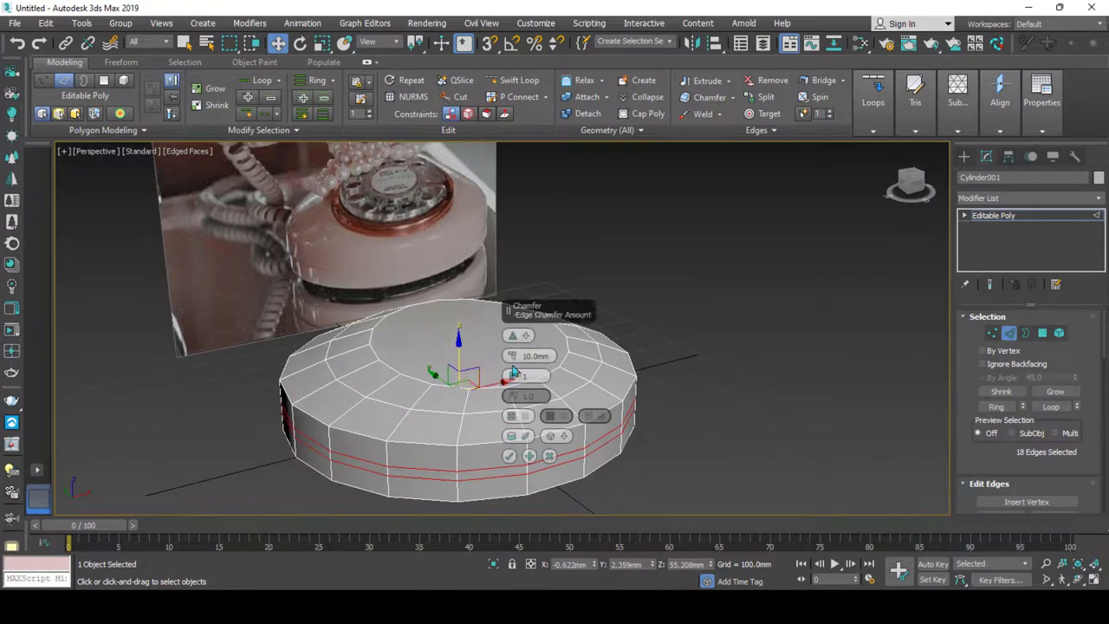
drag(514, 363, 511, 342)
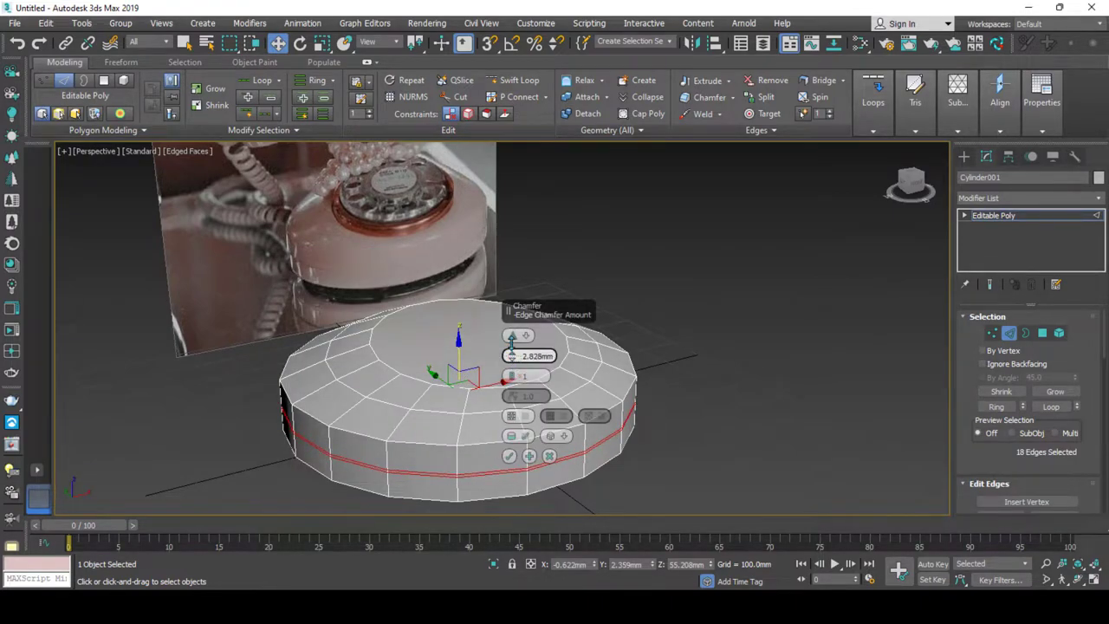
click(509, 456)
middle_drag(396, 435, 401, 428)
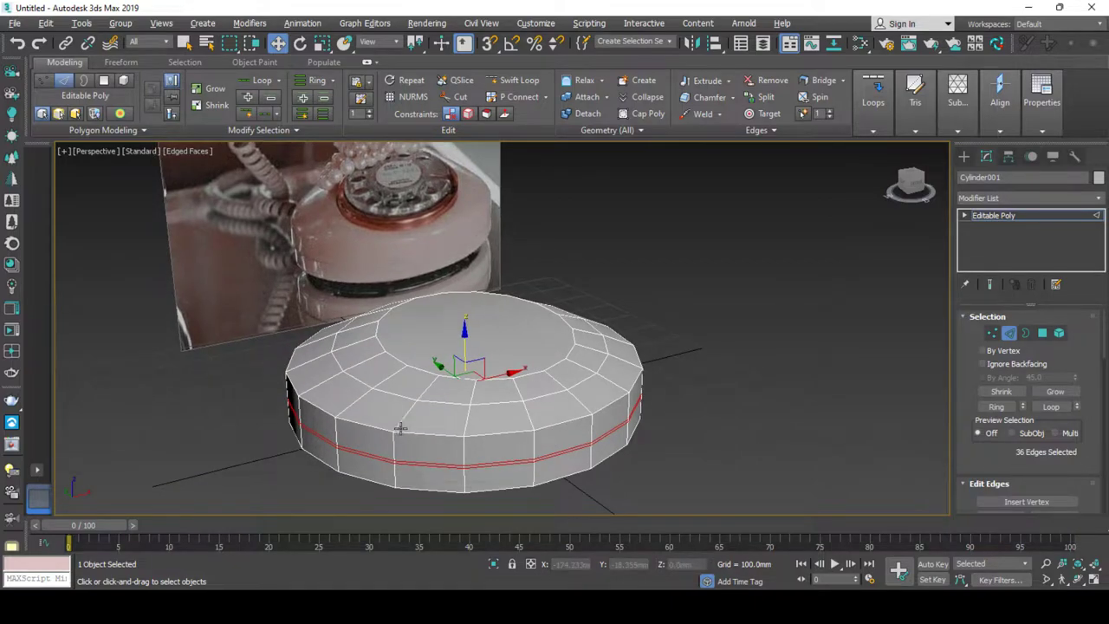
middle_drag(403, 428, 397, 425)
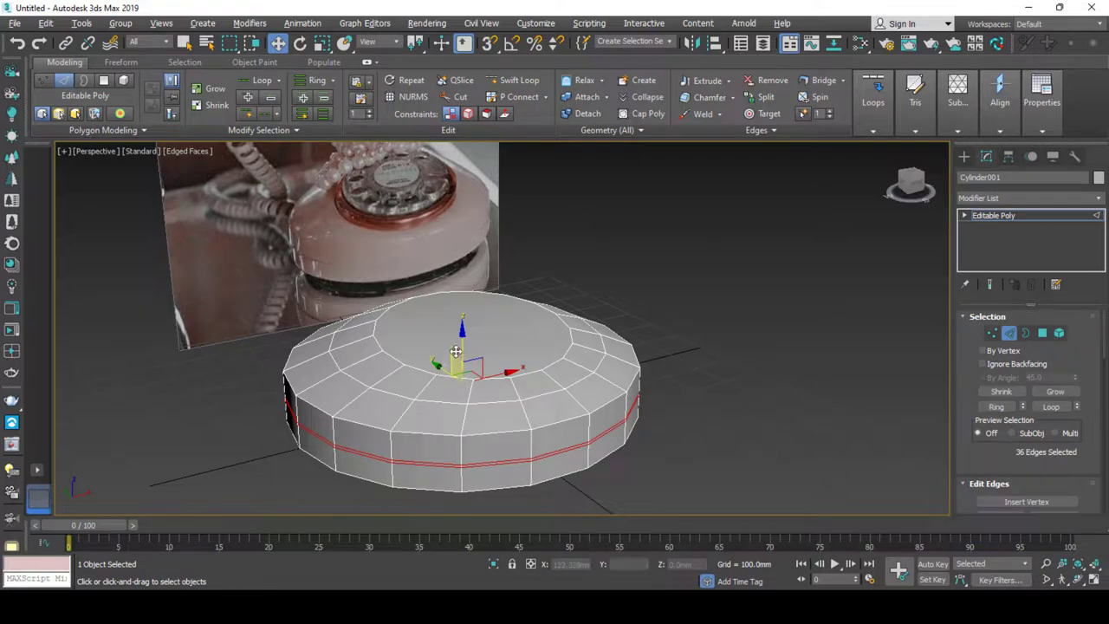
Select the base's top cap polygon in Polygon mode.
key(4)
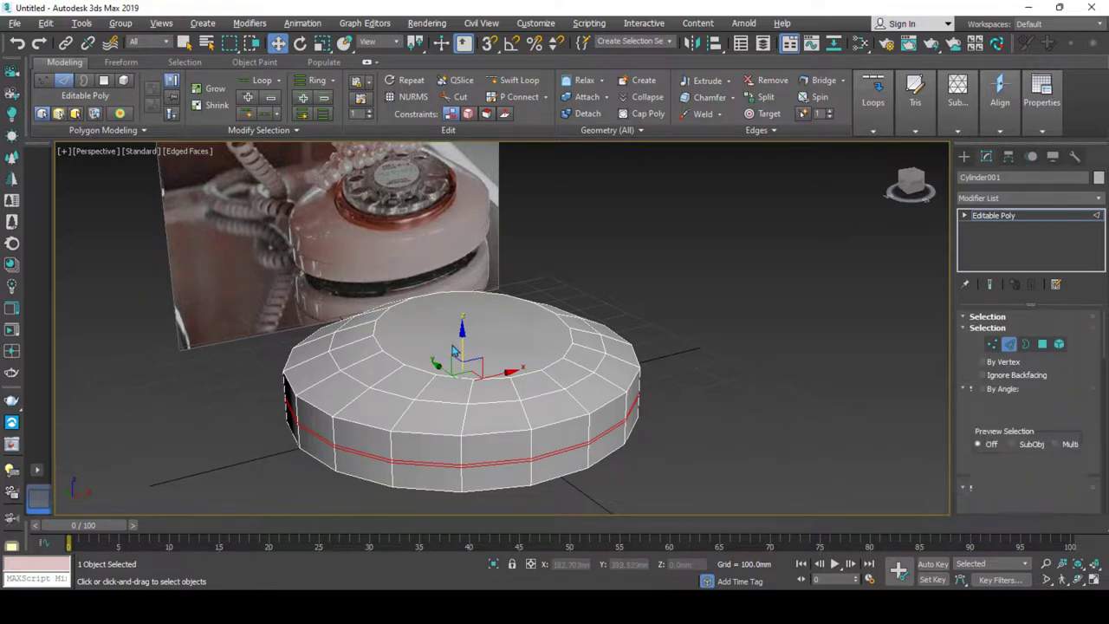
click(451, 343)
alt+middle_drag(446, 358, 441, 349)
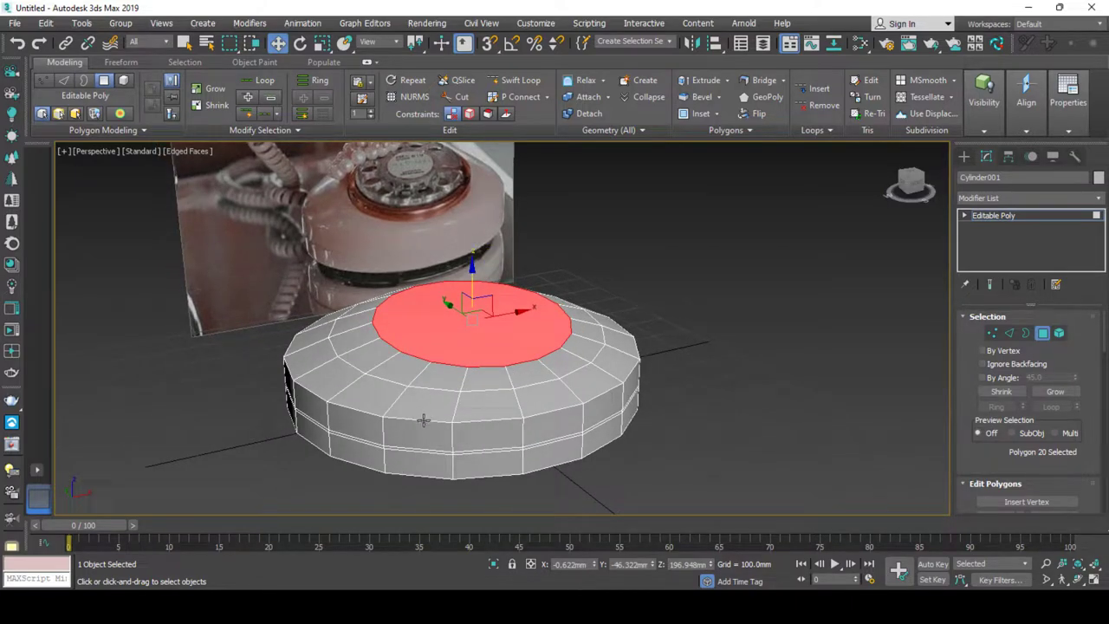
Chamfer the edge loop around the base's top rim.
scroll(423, 419, up, 3)
key(2)
scroll(421, 419, down, 3)
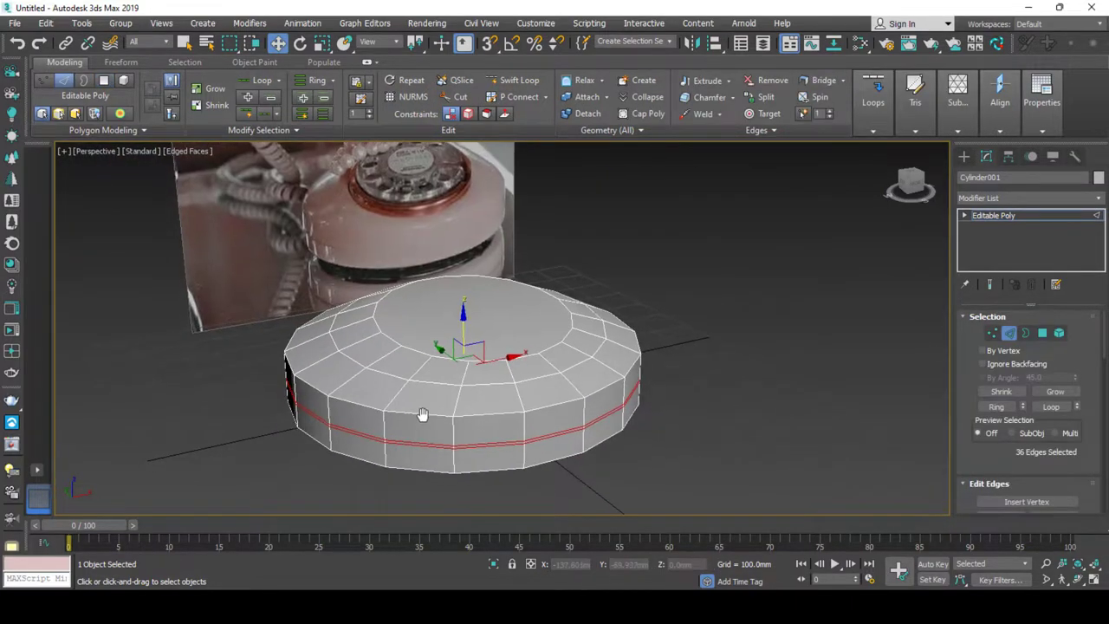
alt+middle_drag(422, 415, 416, 403)
double_click(422, 409)
right_click(416, 403)
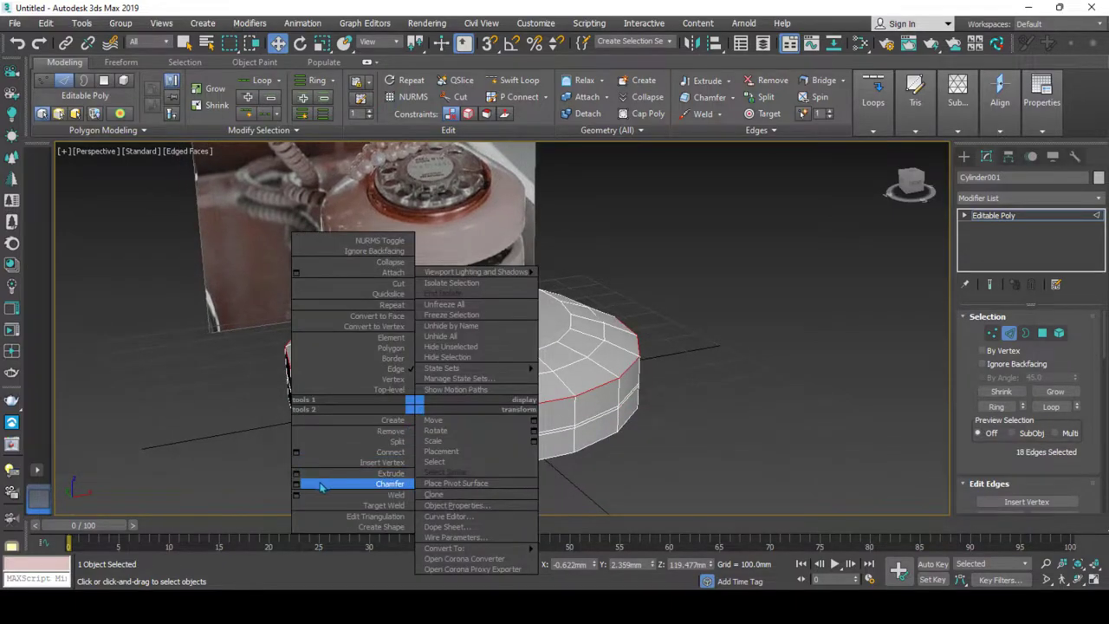
click(296, 482)
click(507, 457)
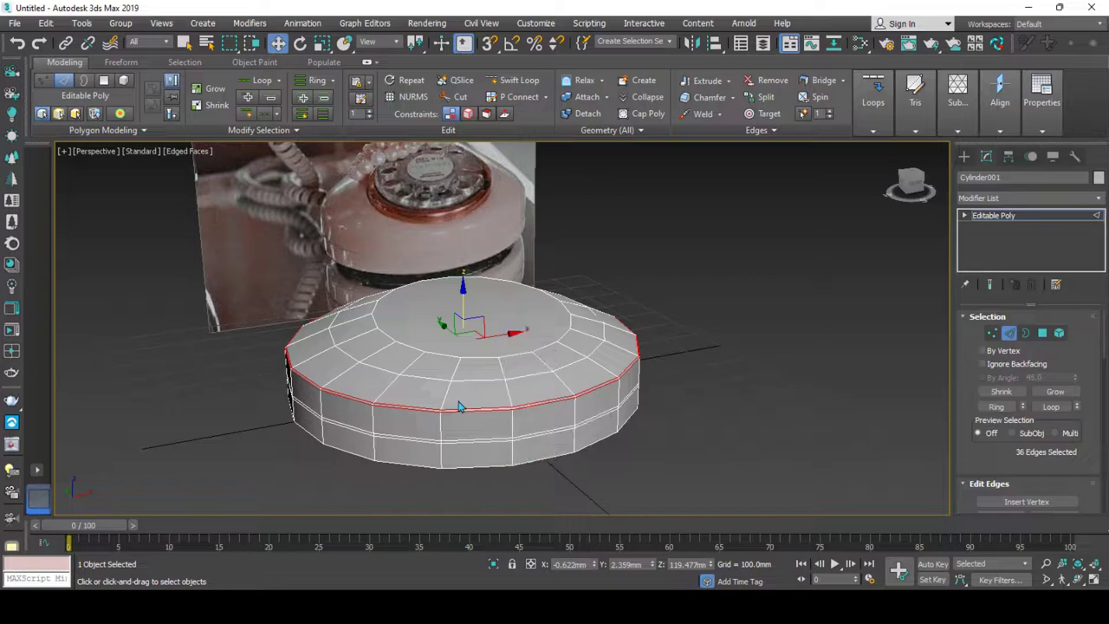
Lift the base's top cap face about 10mm upward into a short raised step.
mouse_move(458, 401)
alt+middle_down()
mouse_move(440, 345)
mouse_move(382, 338)
mouse_move(469, 333)
alt+middle_up()
key(4)
click(440, 345)
scroll(440, 345, down, 2)
drag(456, 289, 452, 283)
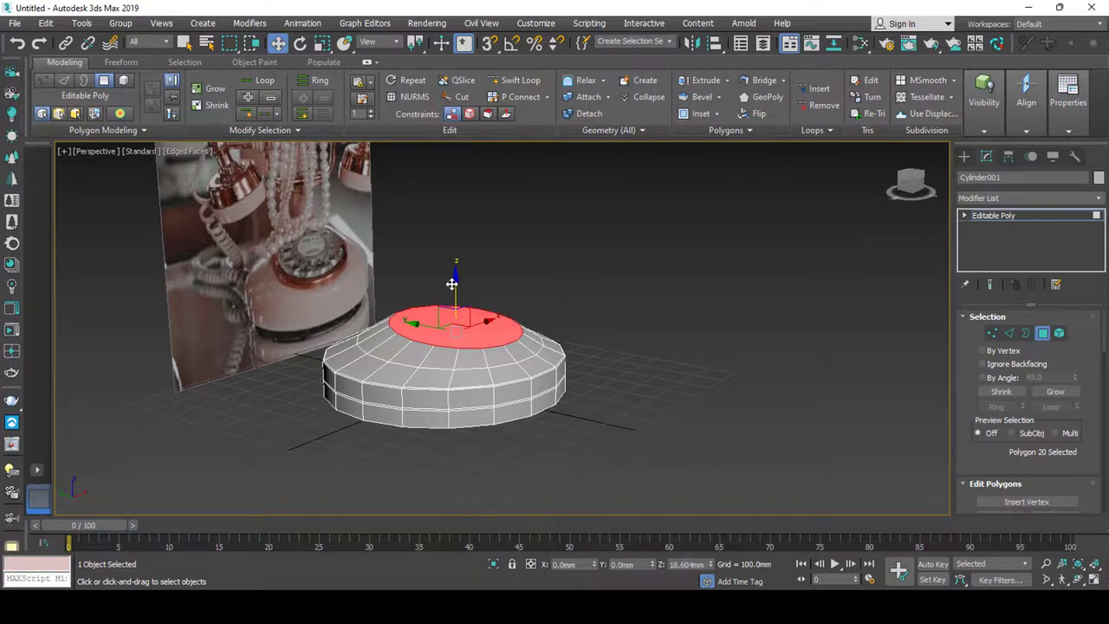
key(2)
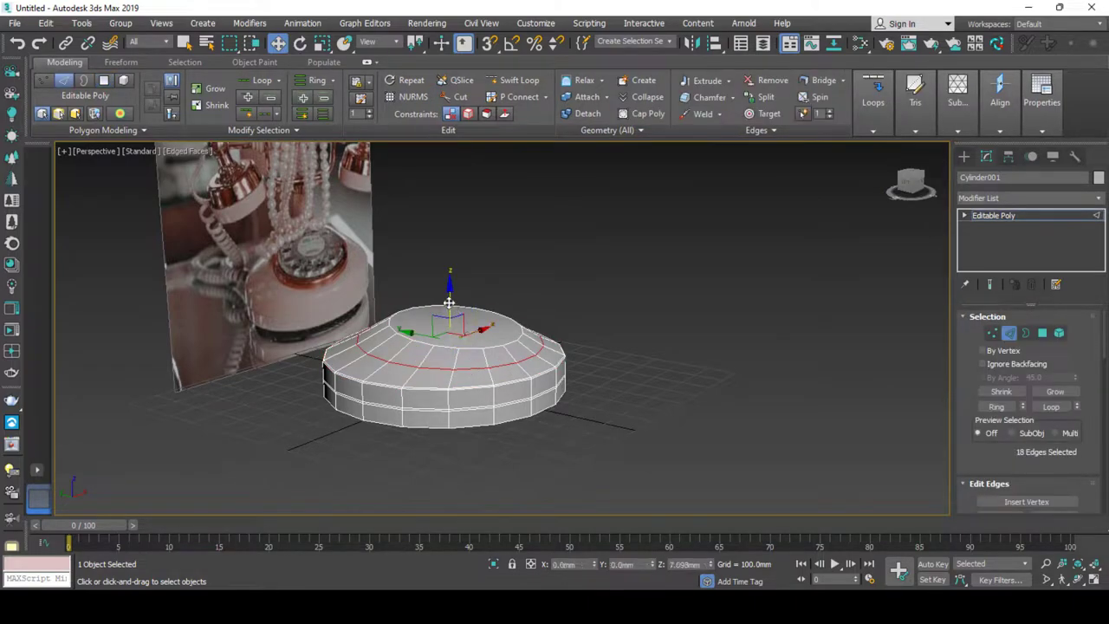
mouse_move(449, 302)
alt+middle_down()
mouse_move(418, 323)
mouse_move(473, 320)
alt+middle_up()
key(4)
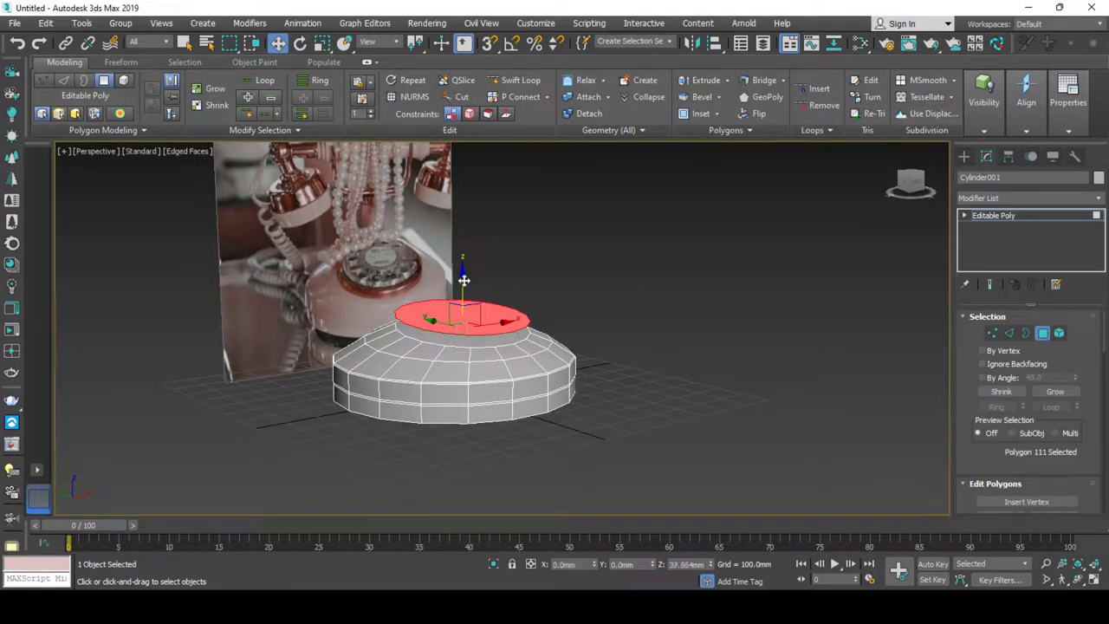
Shift-drag the top cap upward and clone it to a separate object.
shift+drag(465, 297, 464, 282)
click(507, 294)
click(609, 314)
scroll(455, 324, up, 2)
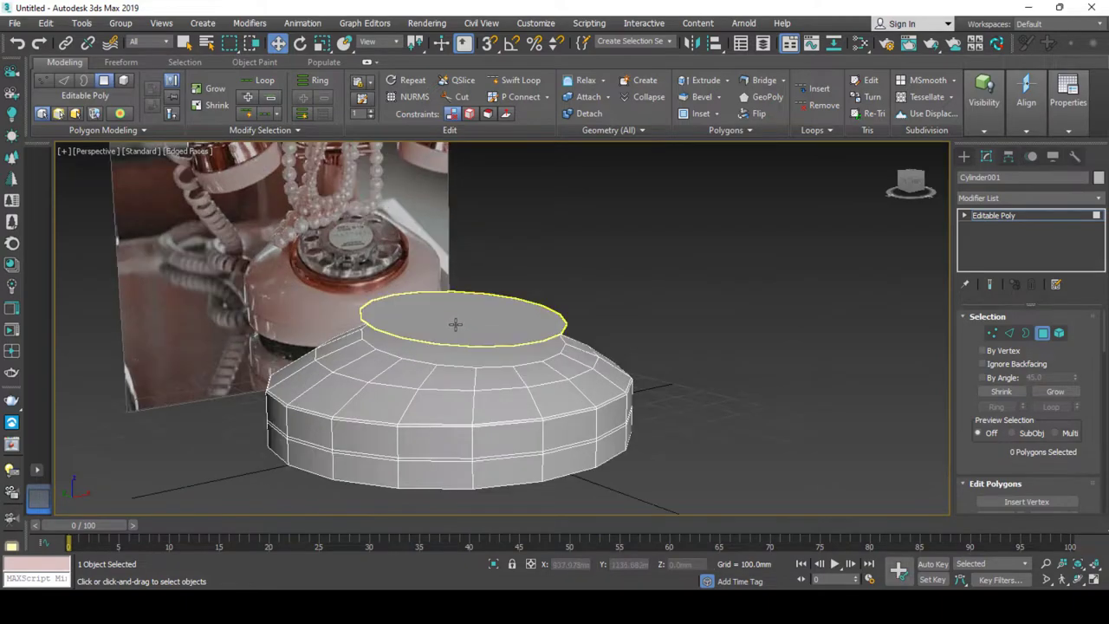
Select a top-bevel face and extend it to the full ring of faces below the cap.
click(452, 355)
alt+middle_drag(452, 355, 453, 353)
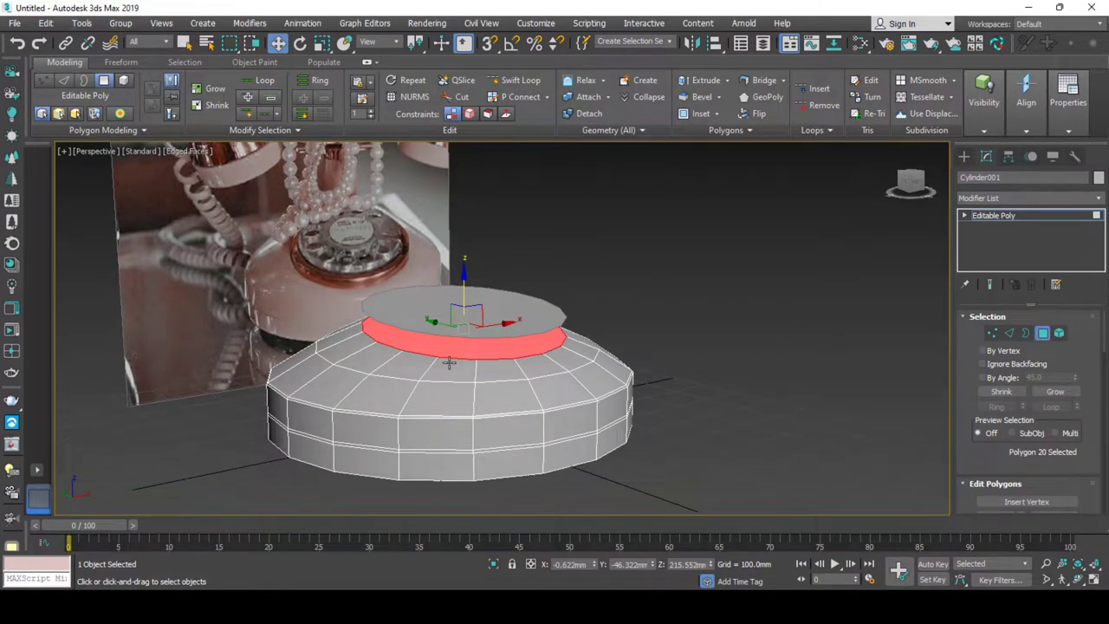
click(514, 80)
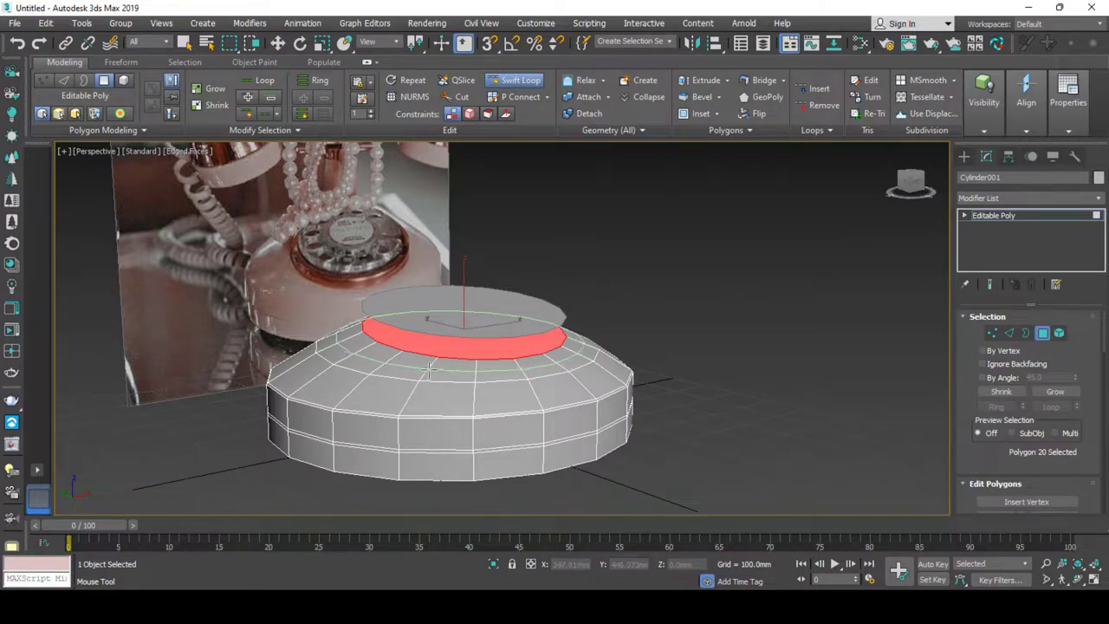
right_click(430, 369)
click(435, 364)
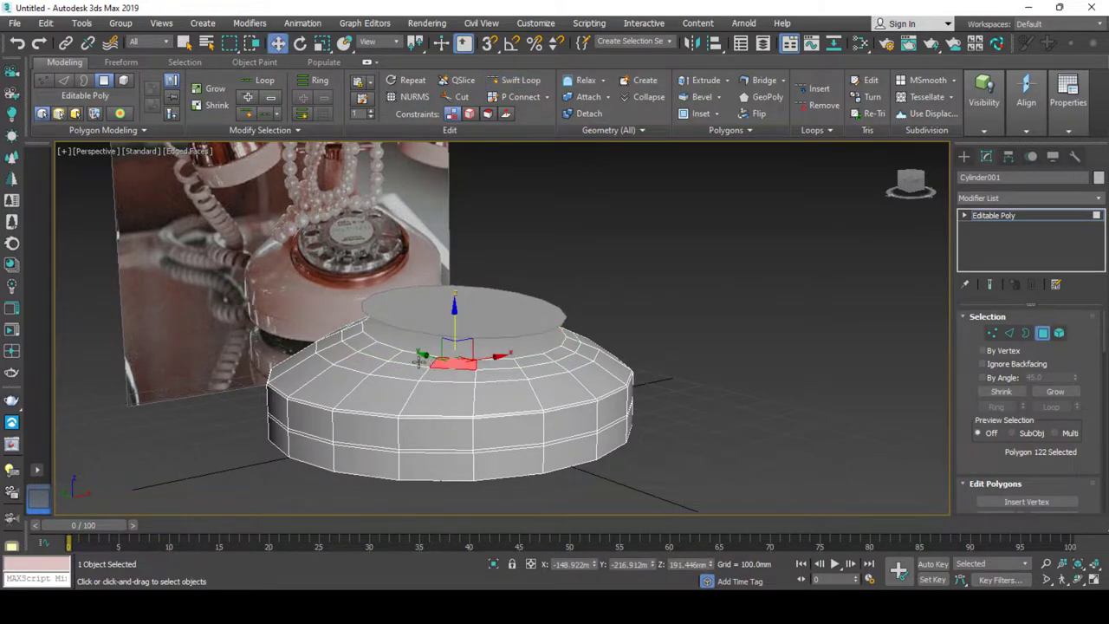
shift+click(418, 361)
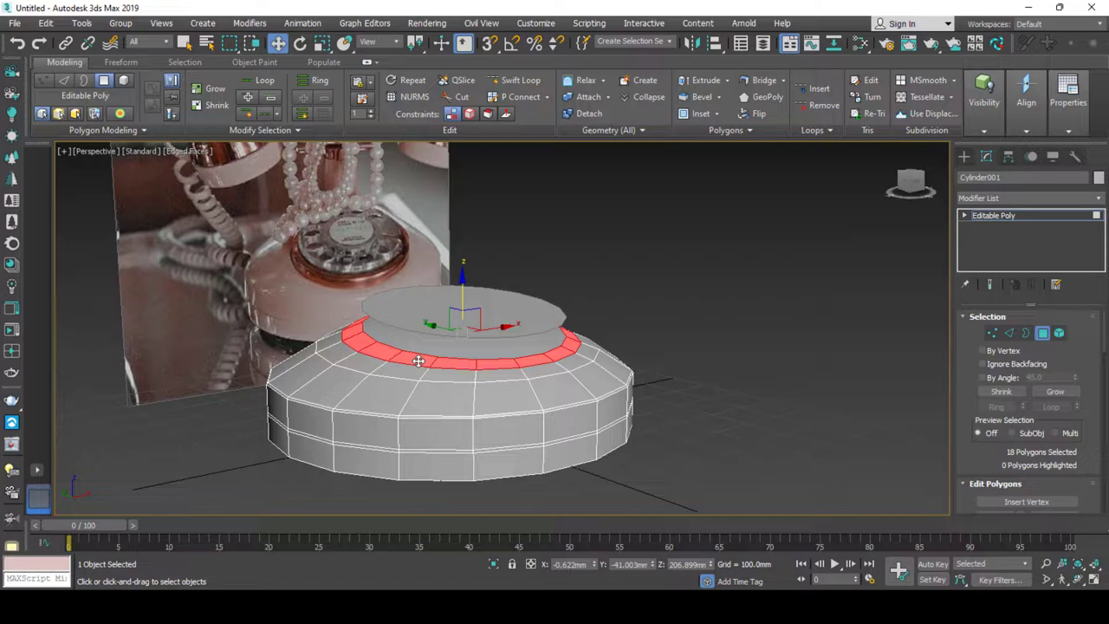
alt+middle_drag(435, 366, 440, 368)
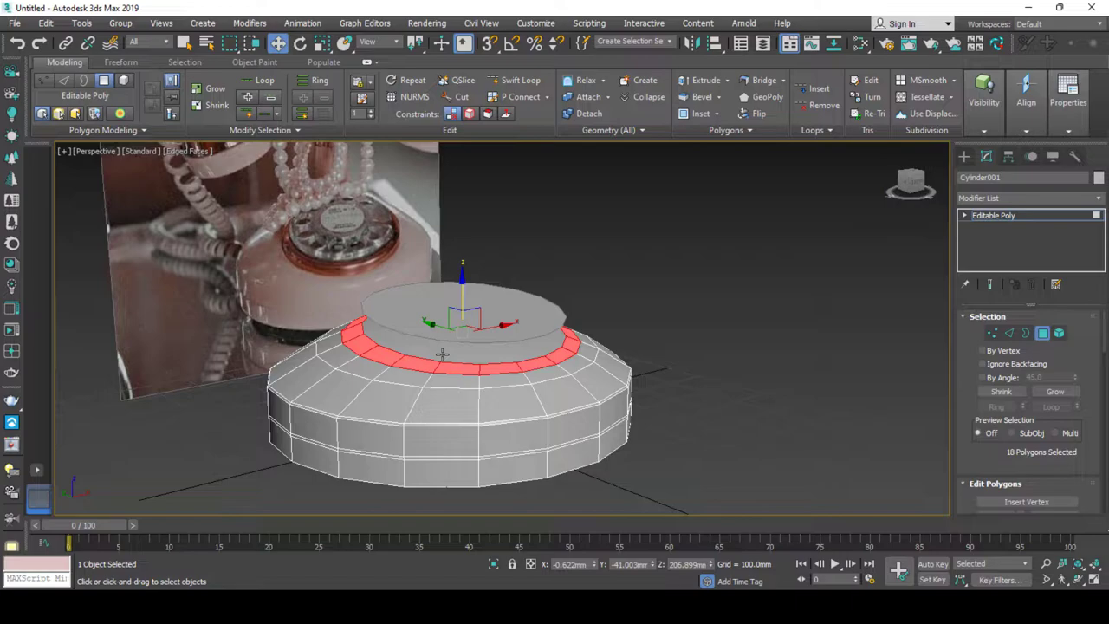
middle_drag(449, 346, 459, 347)
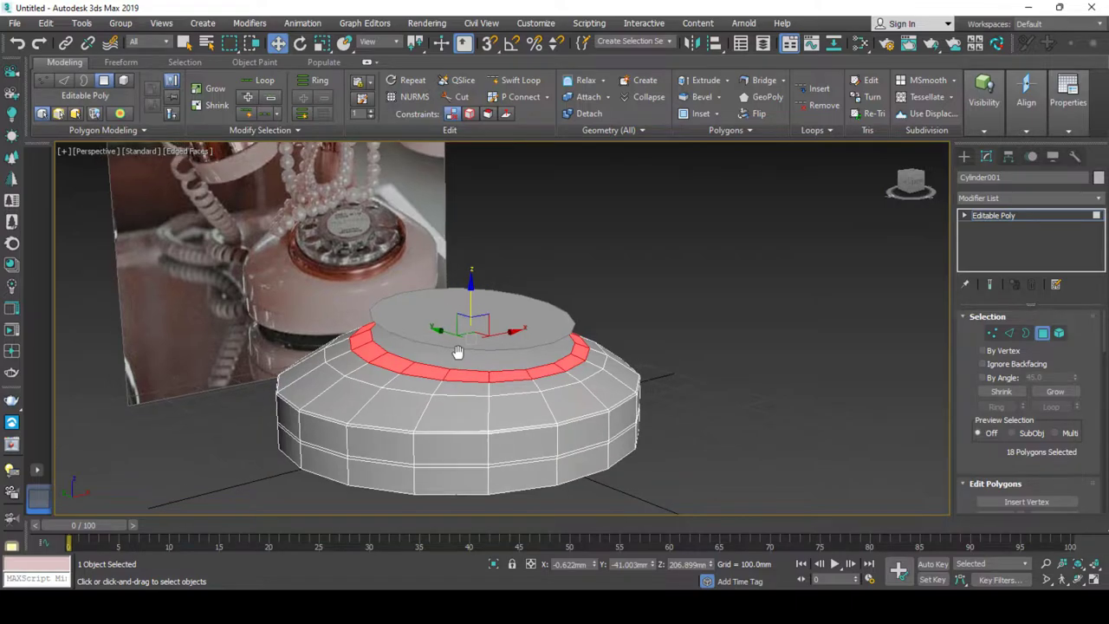
scroll(458, 346, up, 3)
scroll(465, 361, down, 3)
scroll(475, 355, up, 2)
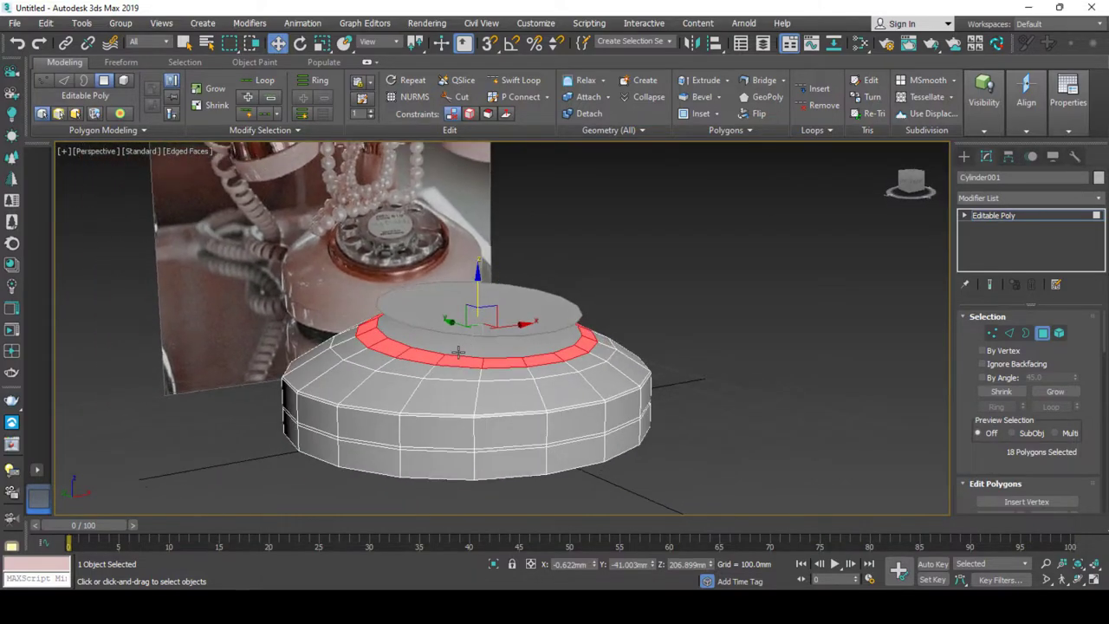
scroll(475, 355, up, 2)
mouse_move(475, 355)
alt+middle_down()
mouse_move(458, 338)
mouse_move(444, 366)
alt+middle_up()
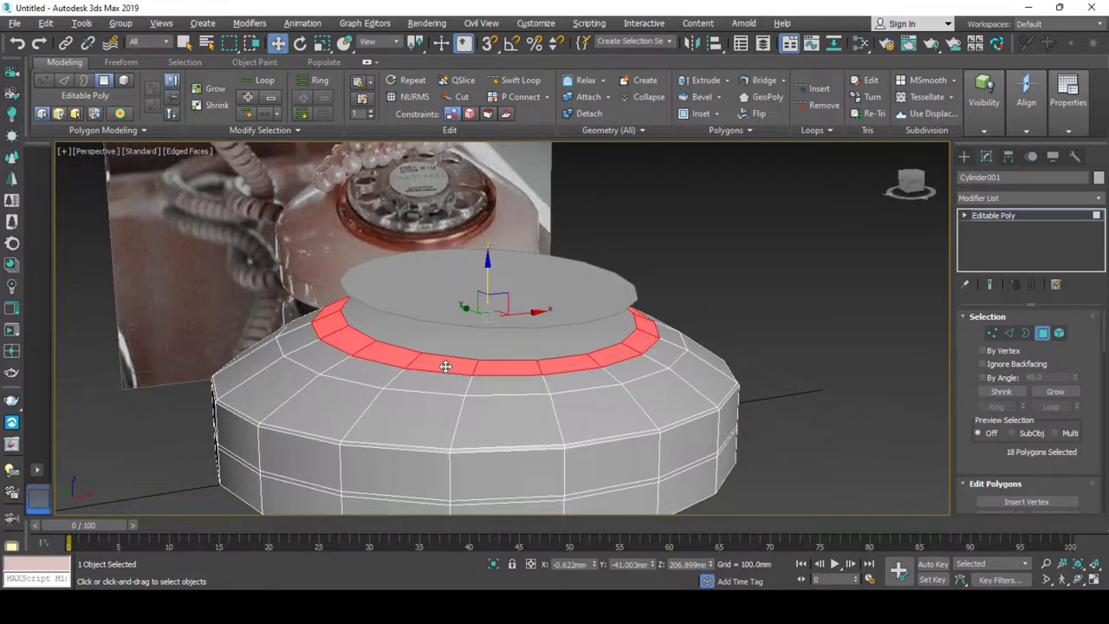
Extrude the 18-face shoulder ring upward by 21.851mm to form a raised collar.
right_click(452, 362)
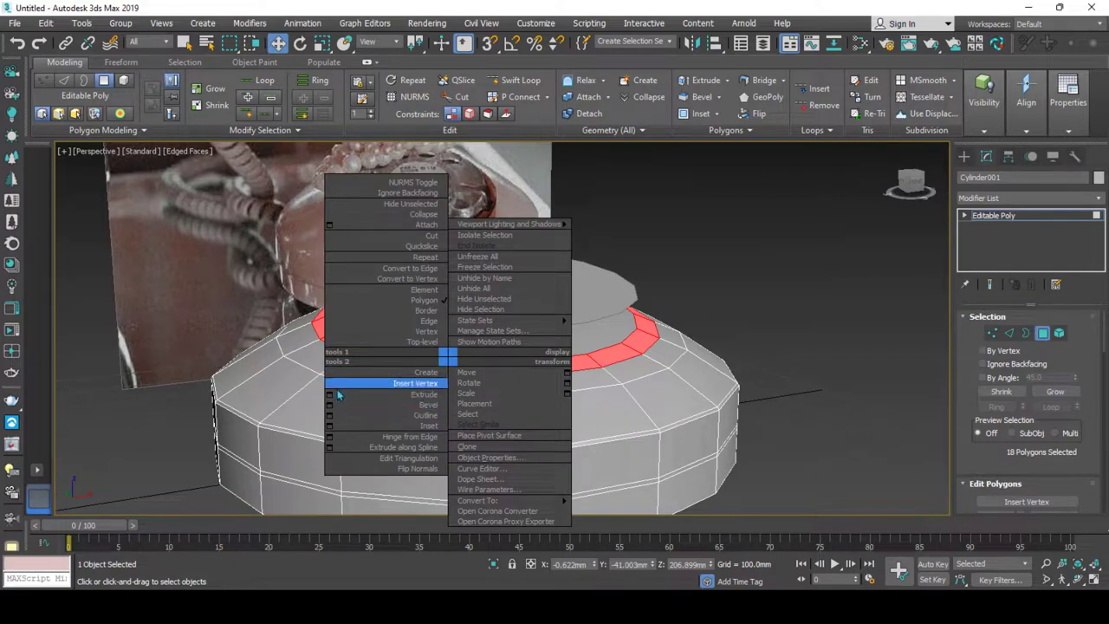
click(329, 396)
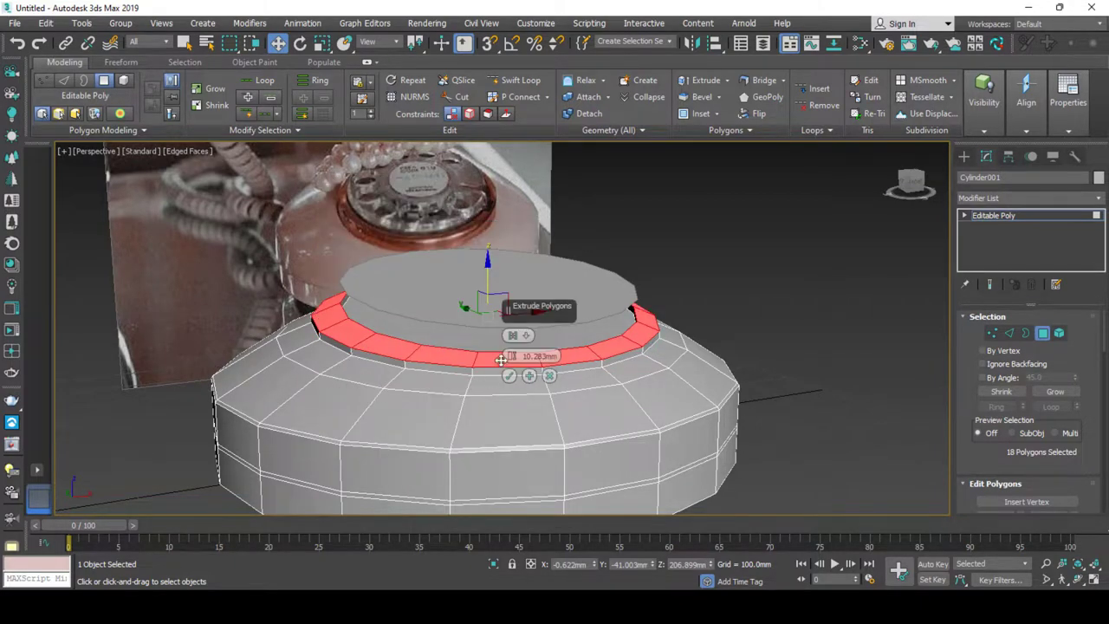
drag(511, 357, 511, 350)
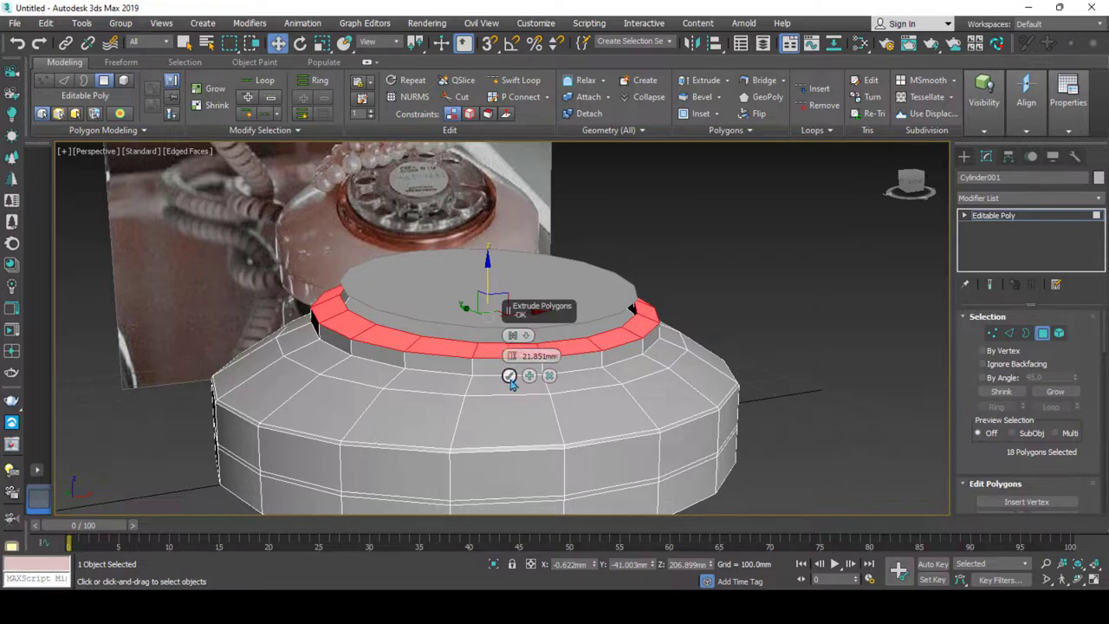
click(509, 375)
alt+middle_drag(416, 414, 432, 370)
Chamfer the collar's top and bottom edge loops at 10.54mm with 2 segments, then exit sub-object mode.
key(2)
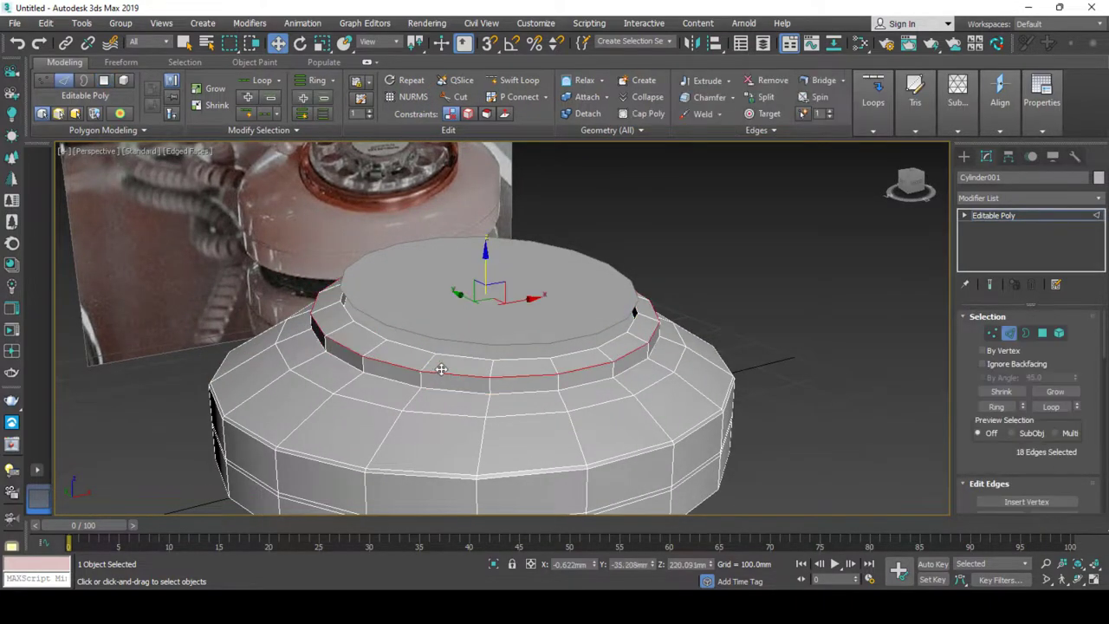
right_click(440, 355)
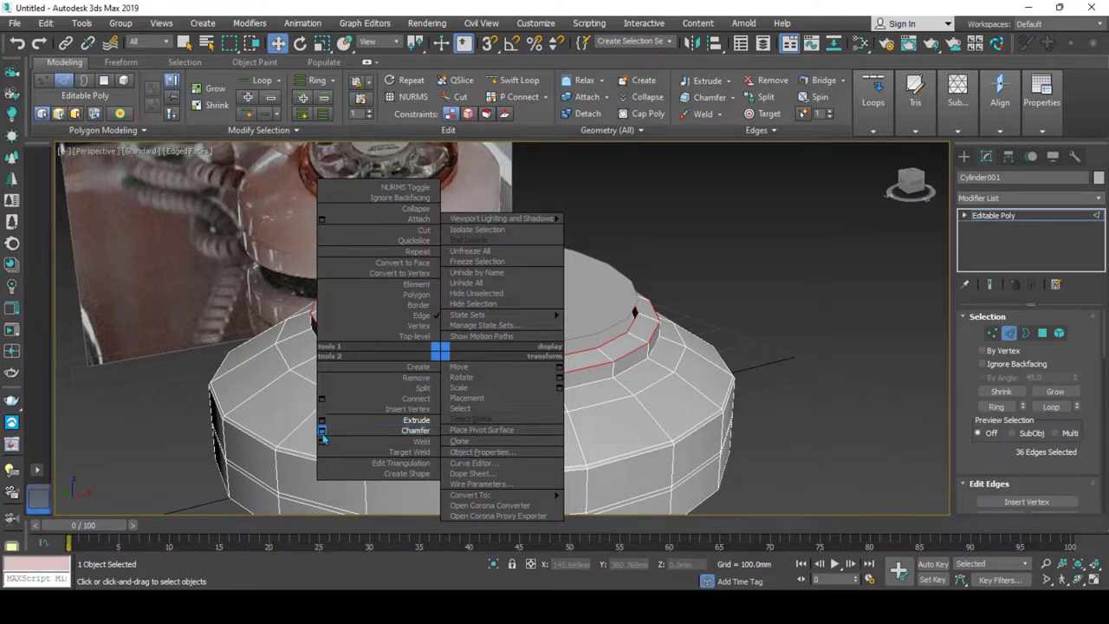
click(322, 431)
mouse_move(500, 357)
mouse_down()
mouse_move(510, 351)
mouse_move(513, 371)
mouse_up()
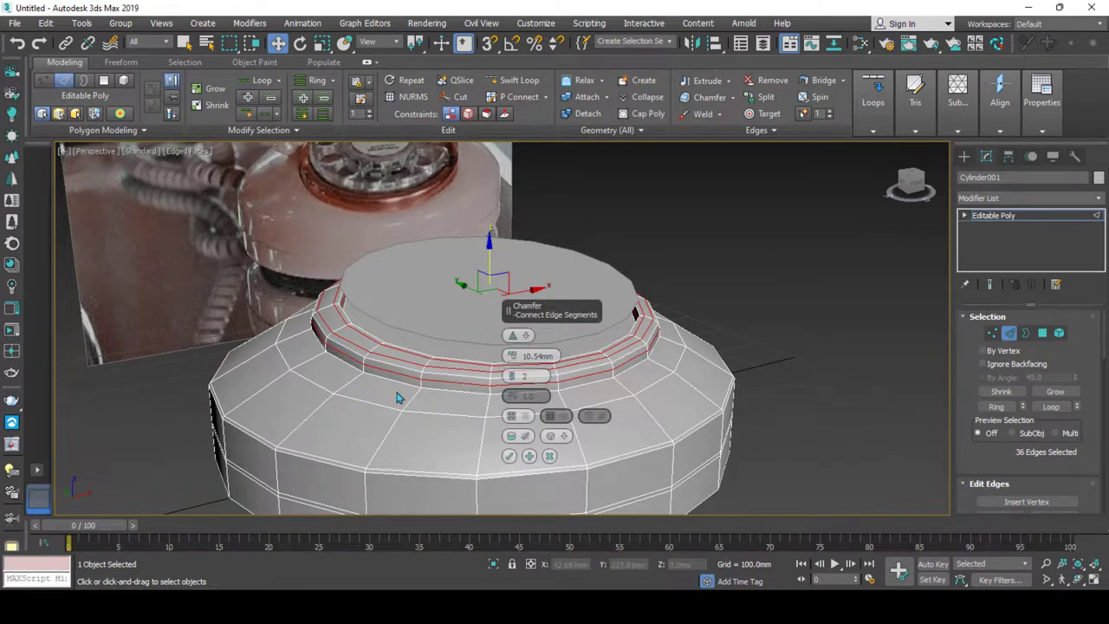
scroll(399, 399, down, 2)
click(508, 456)
alt+middle_drag(505, 459, 431, 378)
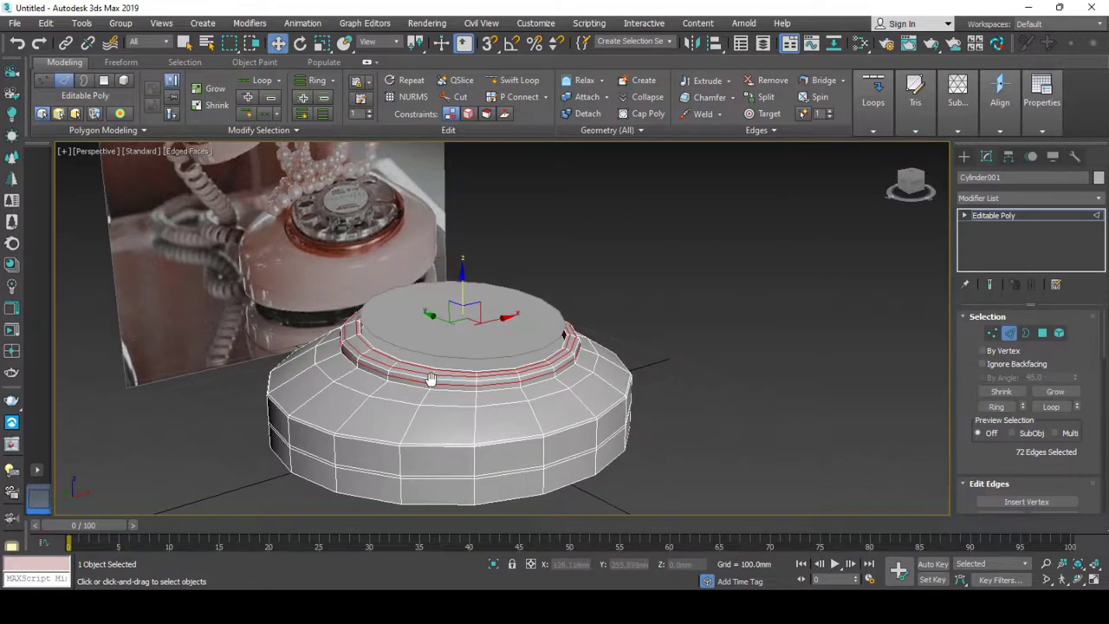
click(1002, 219)
Center the floating cap's pivot to the object and raise the cap slightly.
click(508, 310)
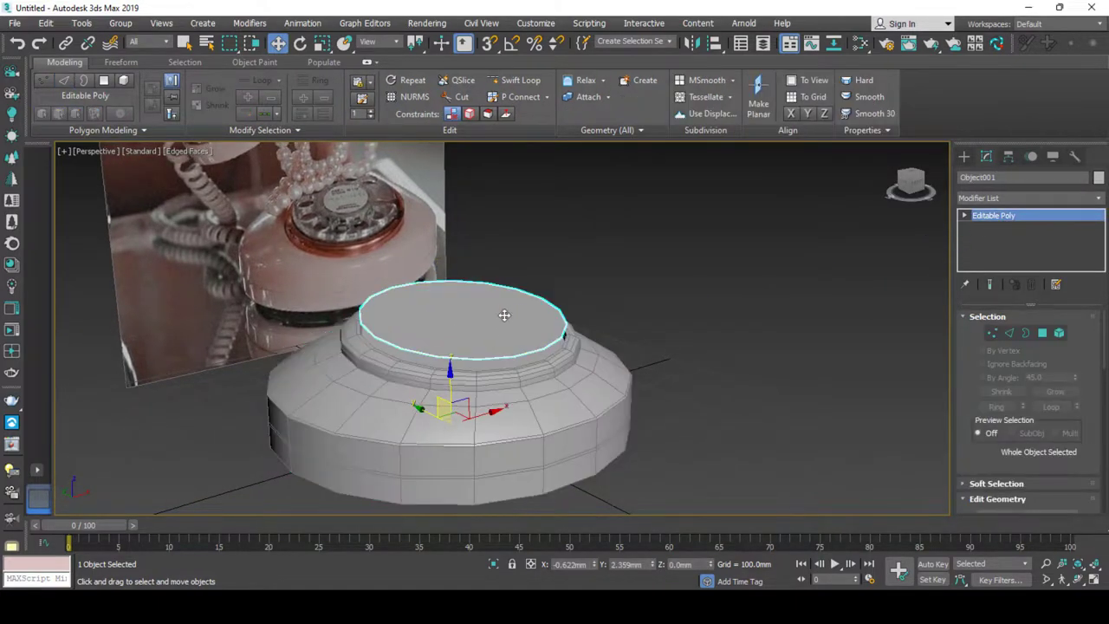
scroll(536, 260, up, 3)
click(1008, 156)
click(1028, 252)
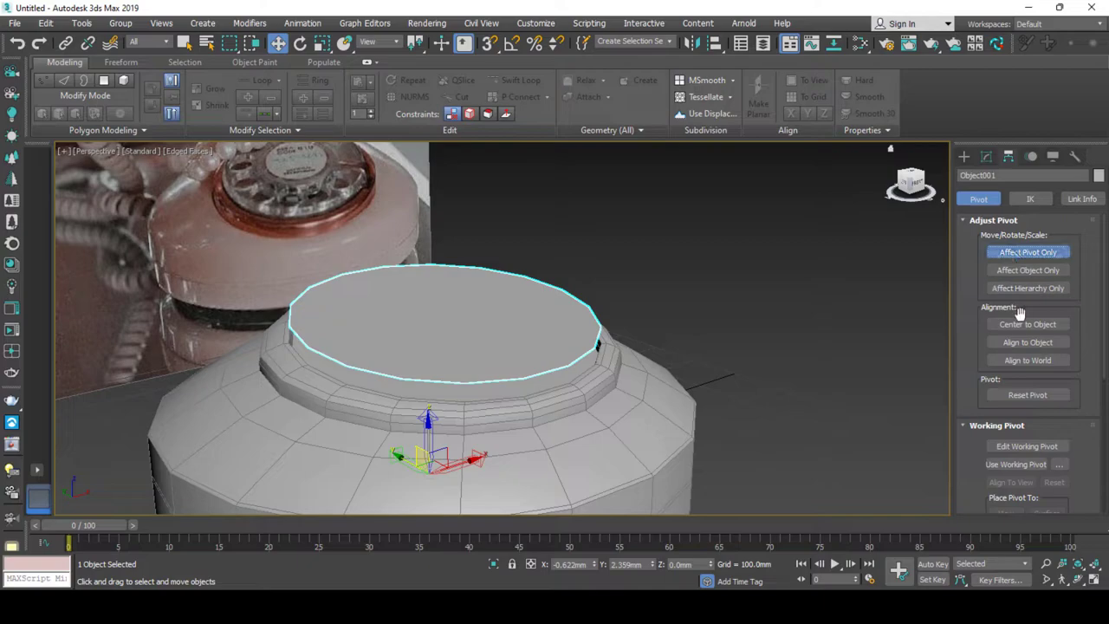
click(1027, 324)
click(986, 156)
middle_drag(453, 270, 468, 272)
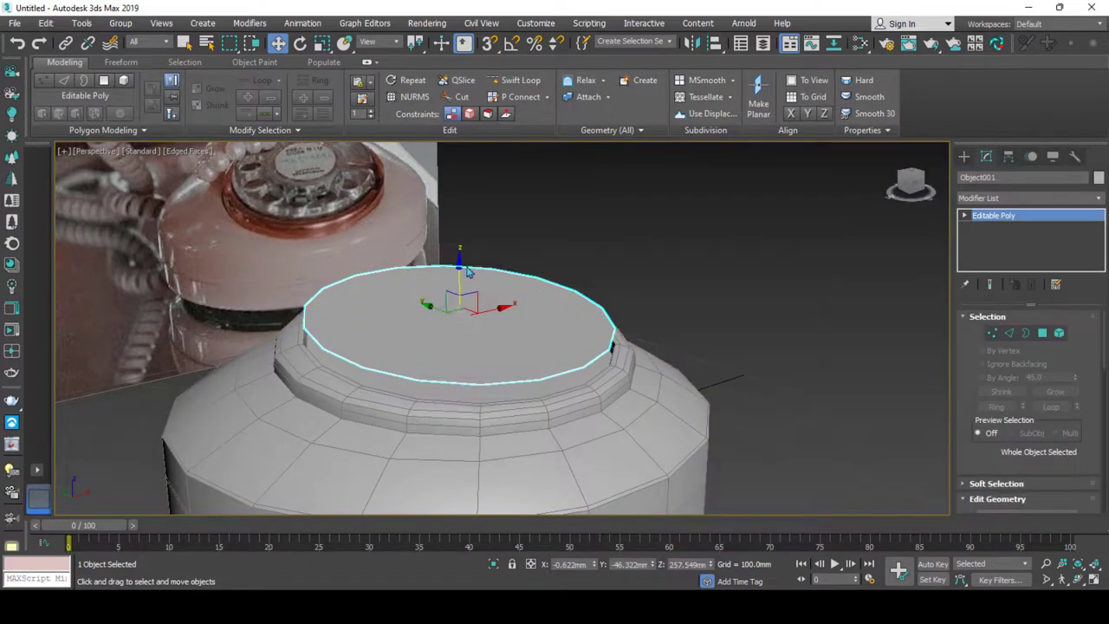
drag(462, 271, 462, 262)
Shift-drag the cap's open border downward into a short side skirt.
key(F4)
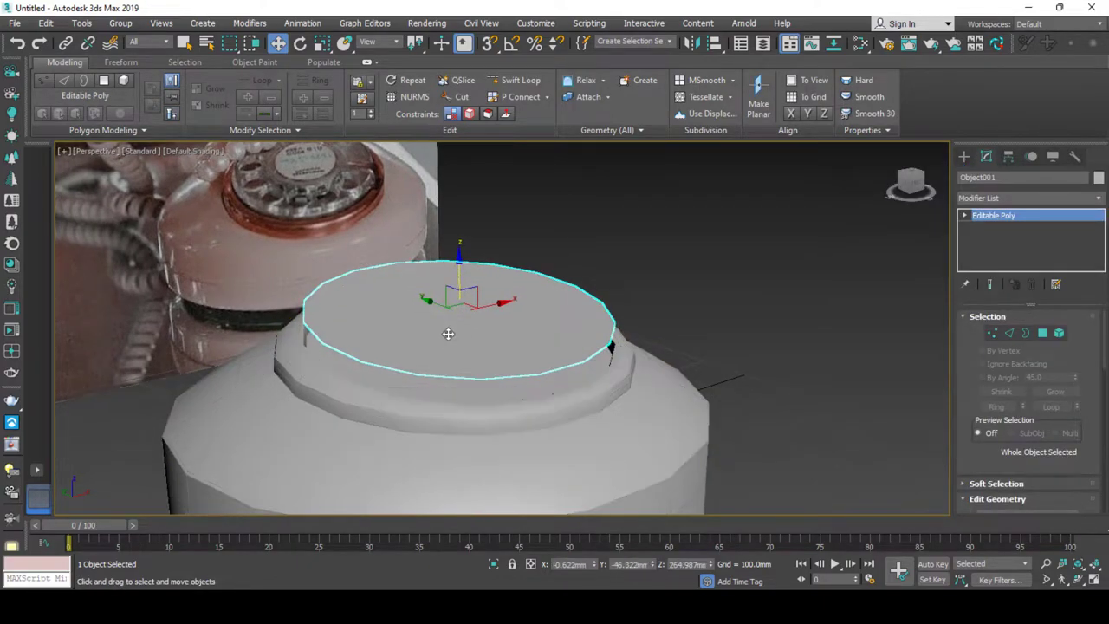
scroll(449, 333, down, 2)
scroll(448, 338, up, 2)
key(F4)
key(F3)
key(F3)
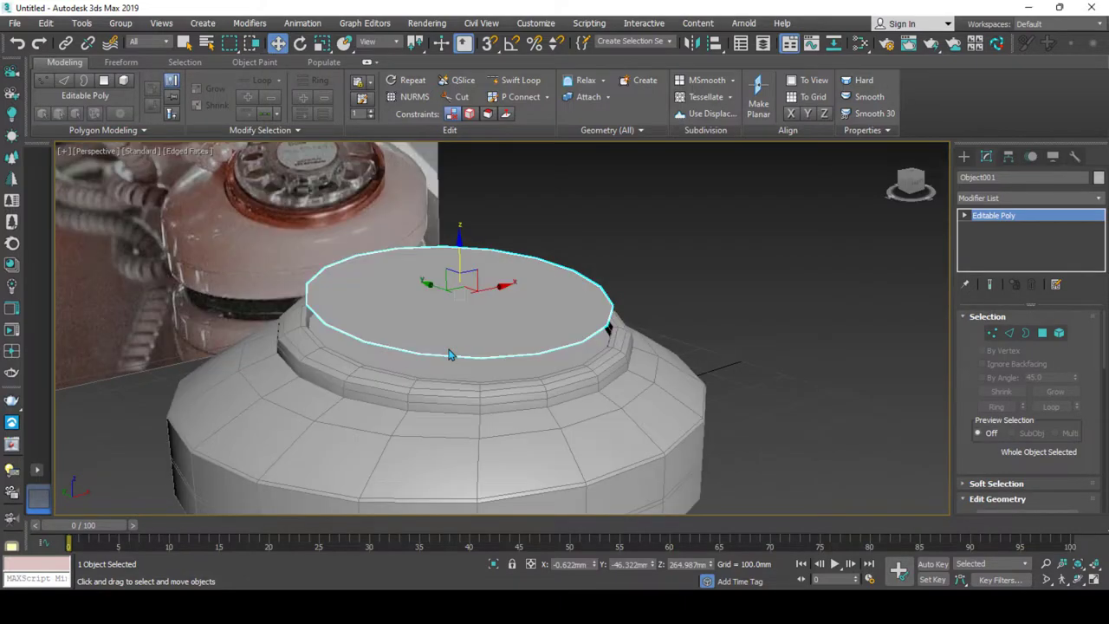
scroll(441, 351, down, 2)
key(3)
click(435, 348)
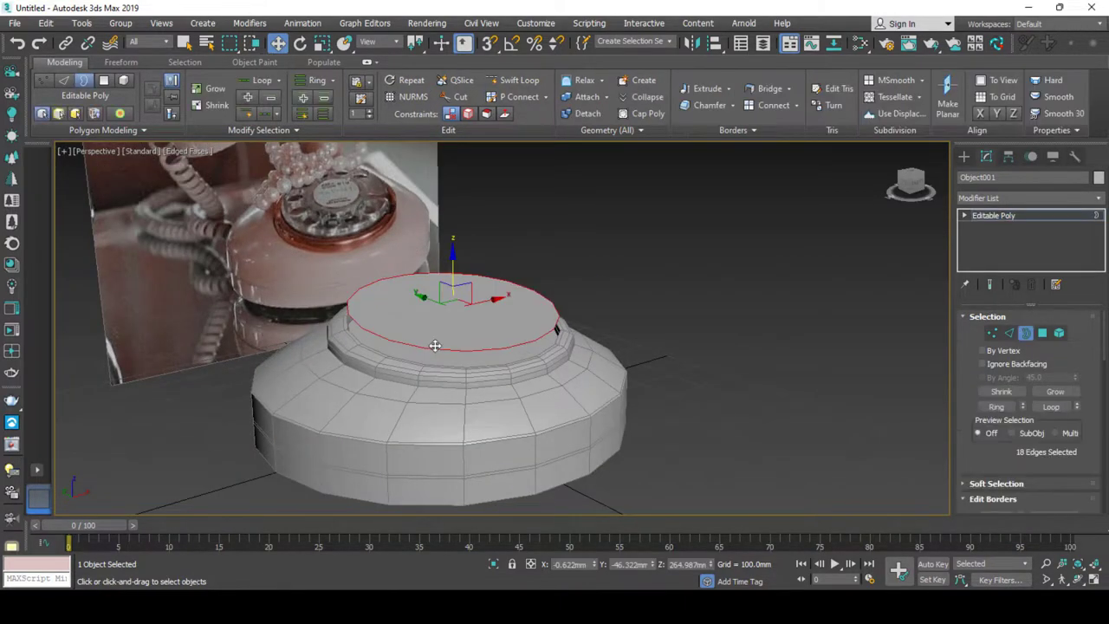
shift+drag(458, 271, 458, 286)
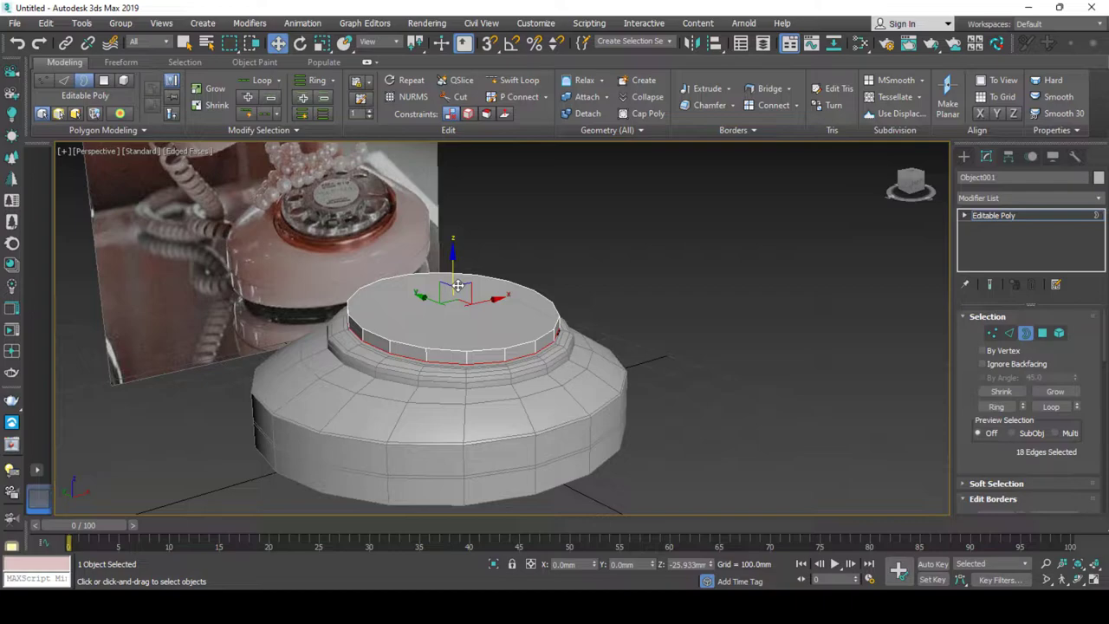
mouse_move(458, 286)
alt+middle_down()
mouse_move(534, 289)
mouse_move(506, 293)
alt+middle_up()
mouse_move(515, 444)
alt+middle_down()
mouse_move(426, 453)
mouse_move(423, 410)
mouse_move(451, 436)
mouse_move(453, 396)
mouse_move(468, 391)
mouse_move(441, 367)
alt+middle_up()
Inset the cap's top face twice, the second inset about 5mm.
key(4)
click(433, 345)
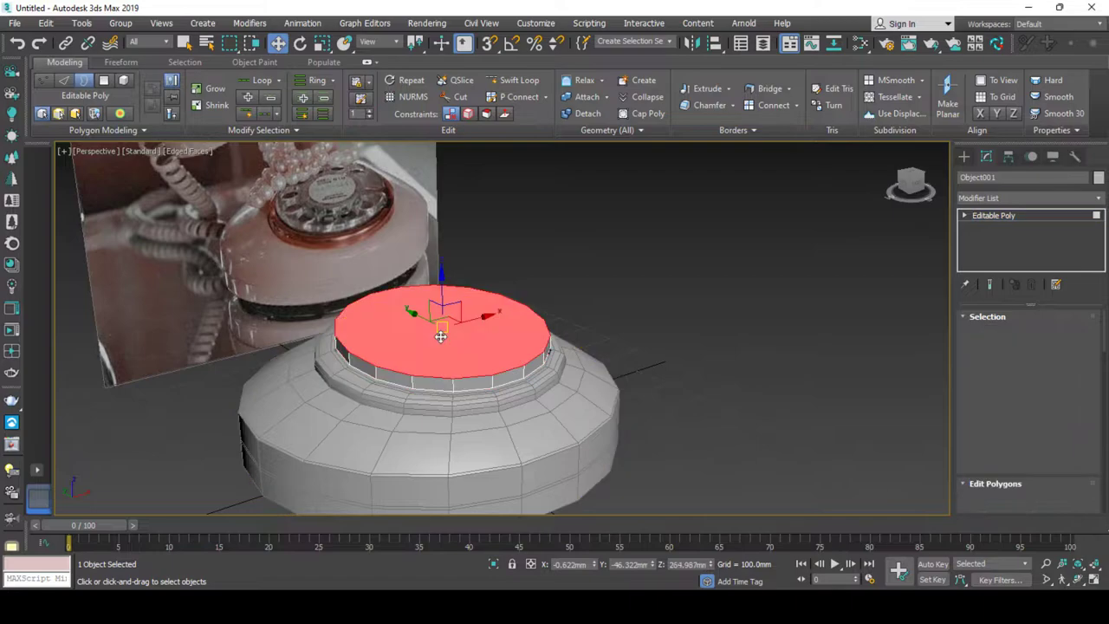
right_click(436, 334)
click(327, 405)
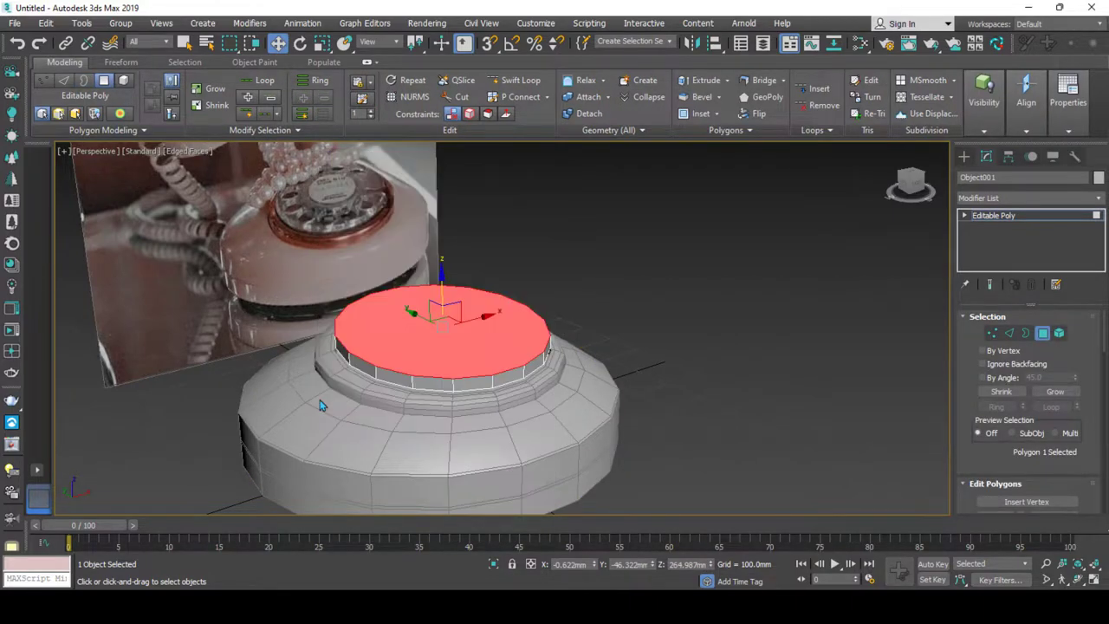
alt+middle_drag(485, 373, 512, 355)
drag(512, 356, 513, 342)
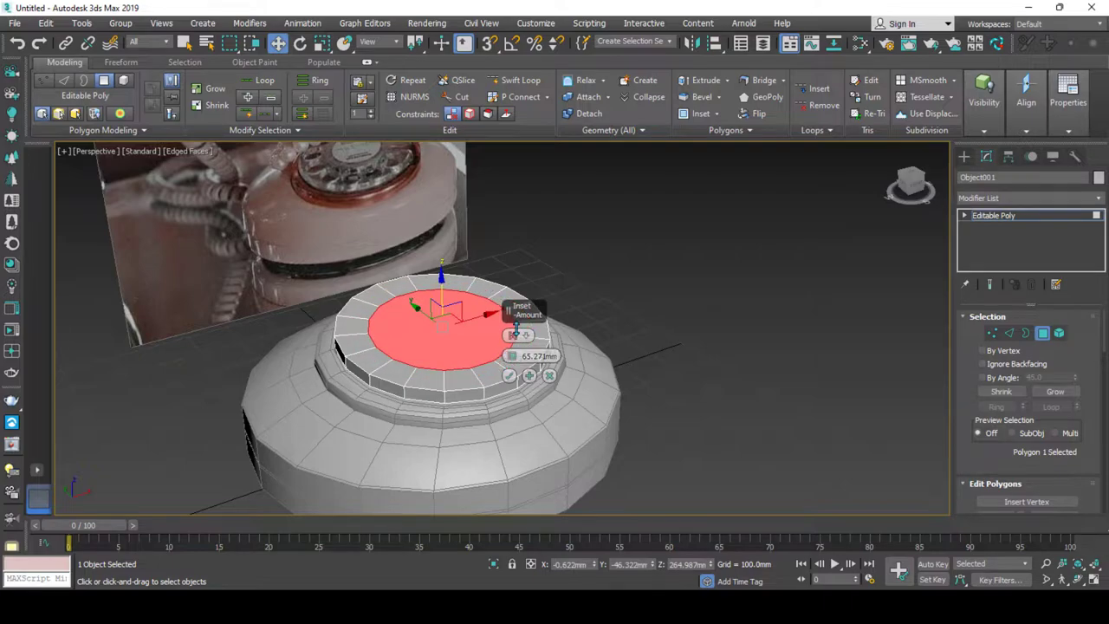
click(530, 377)
drag(511, 357, 509, 355)
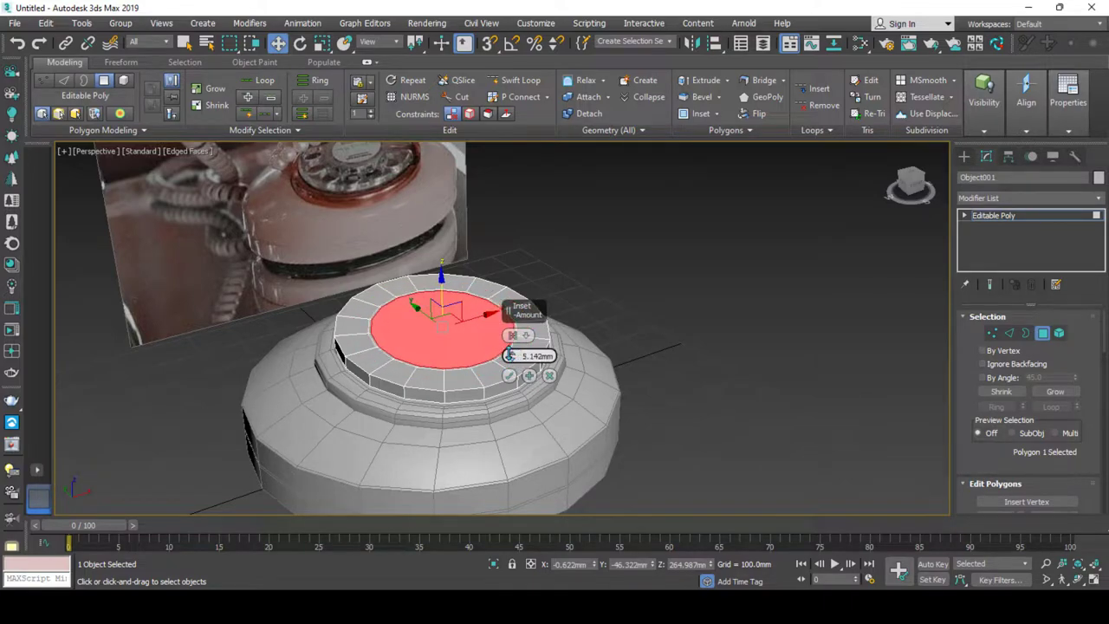
click(509, 375)
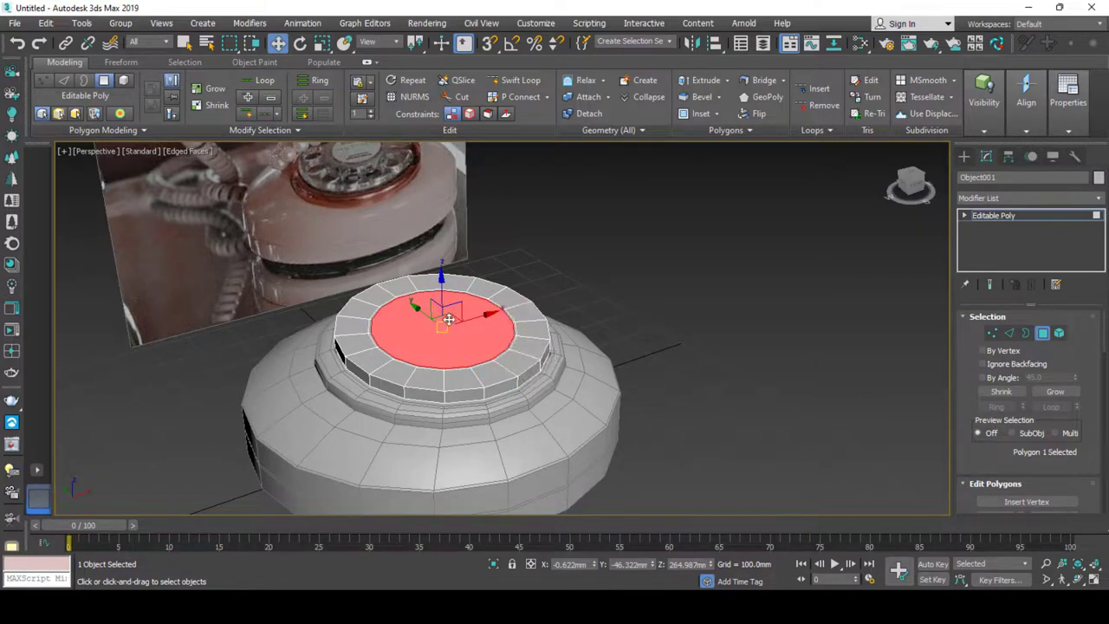
Extrude the round top face upward and then inset it.
right_click(444, 321)
click(416, 360)
drag(416, 360, 440, 313)
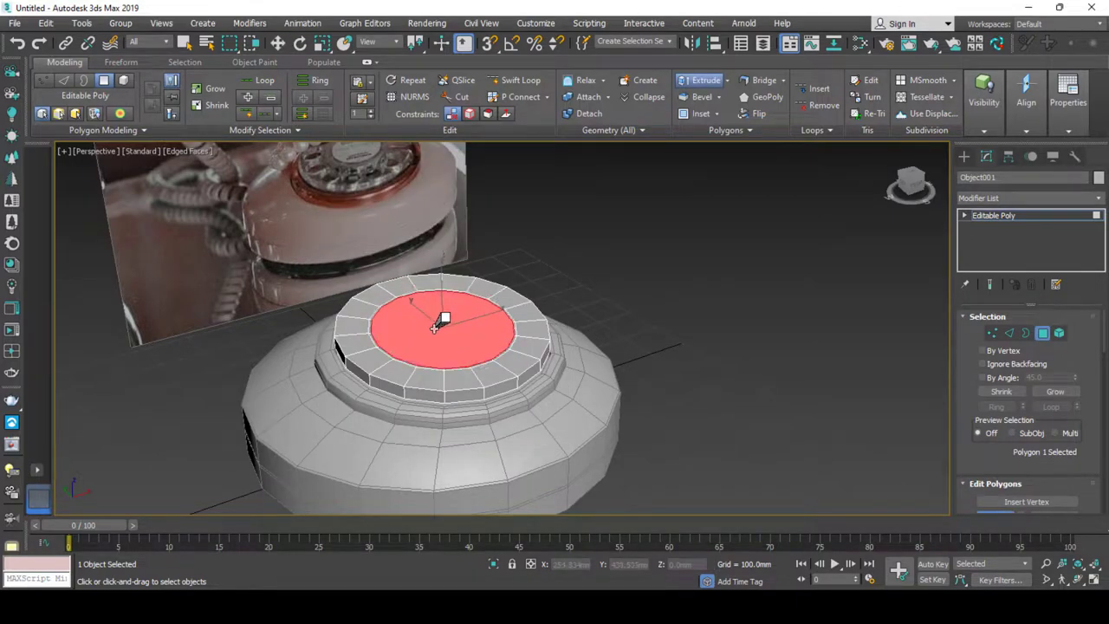
right_click(440, 316)
right_click(426, 328)
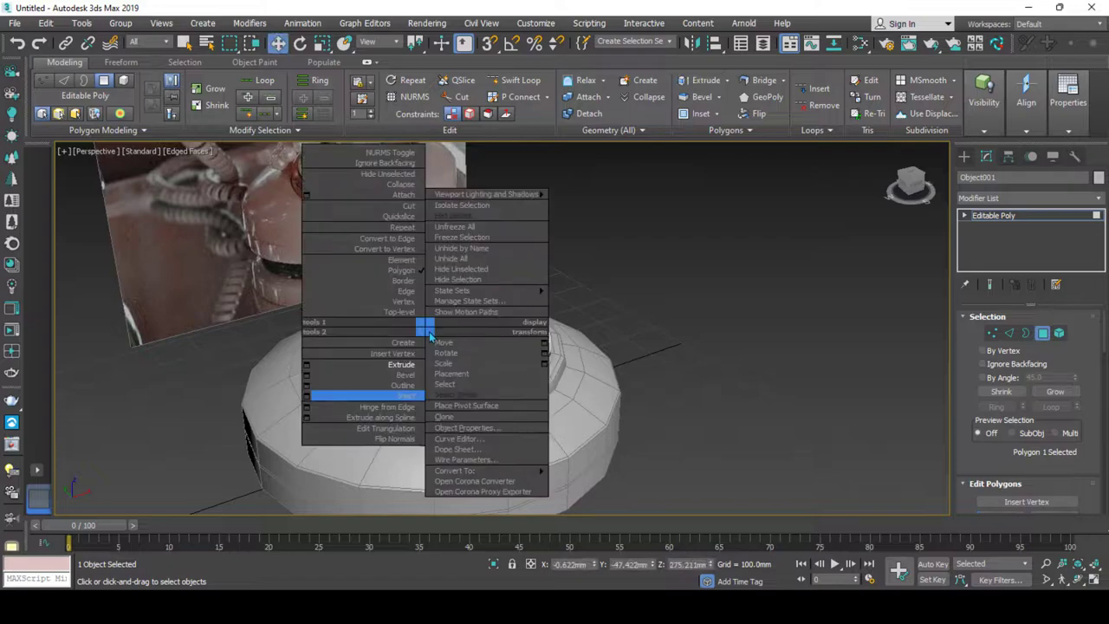
click(395, 395)
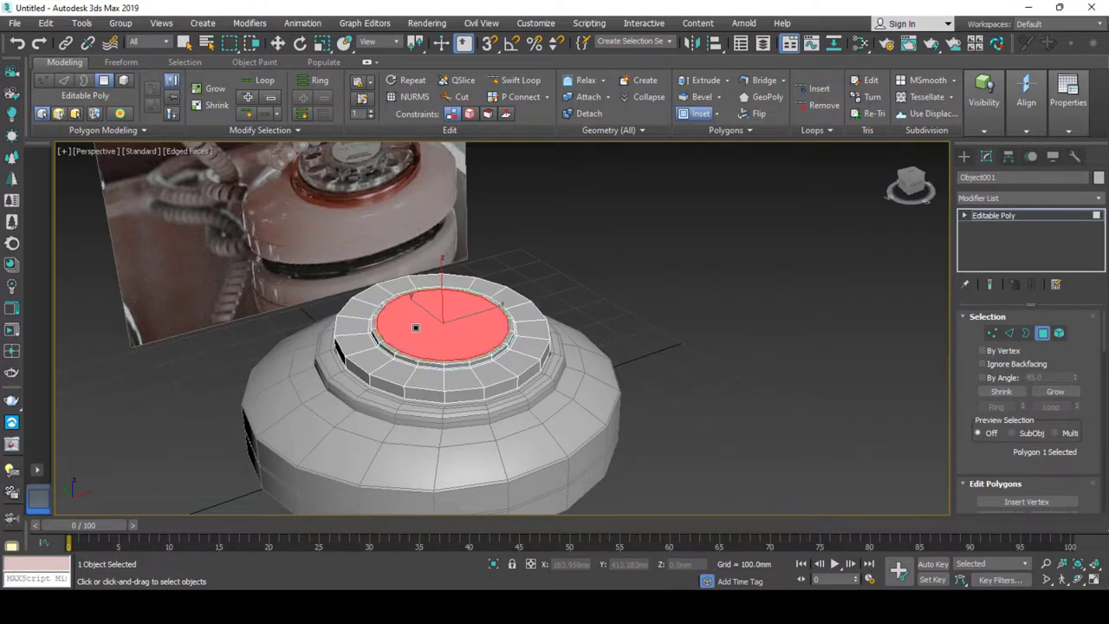
Extrude the inset face and bevel it, leaving a narrow inner ring for the dial.
right_click(431, 323)
click(408, 353)
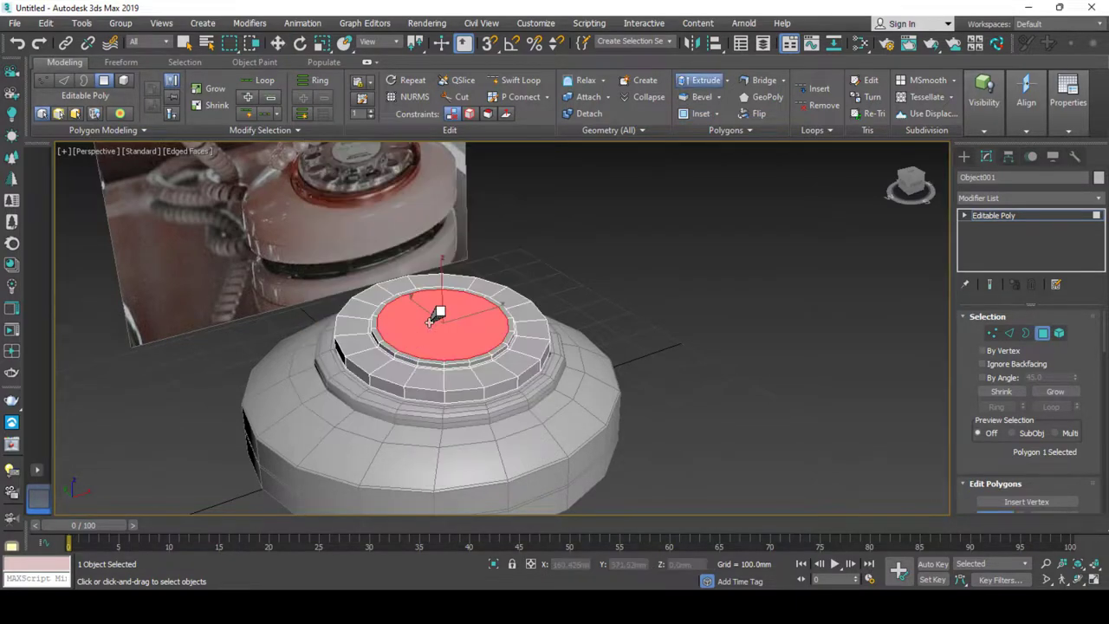
right_click(437, 305)
right_click(425, 309)
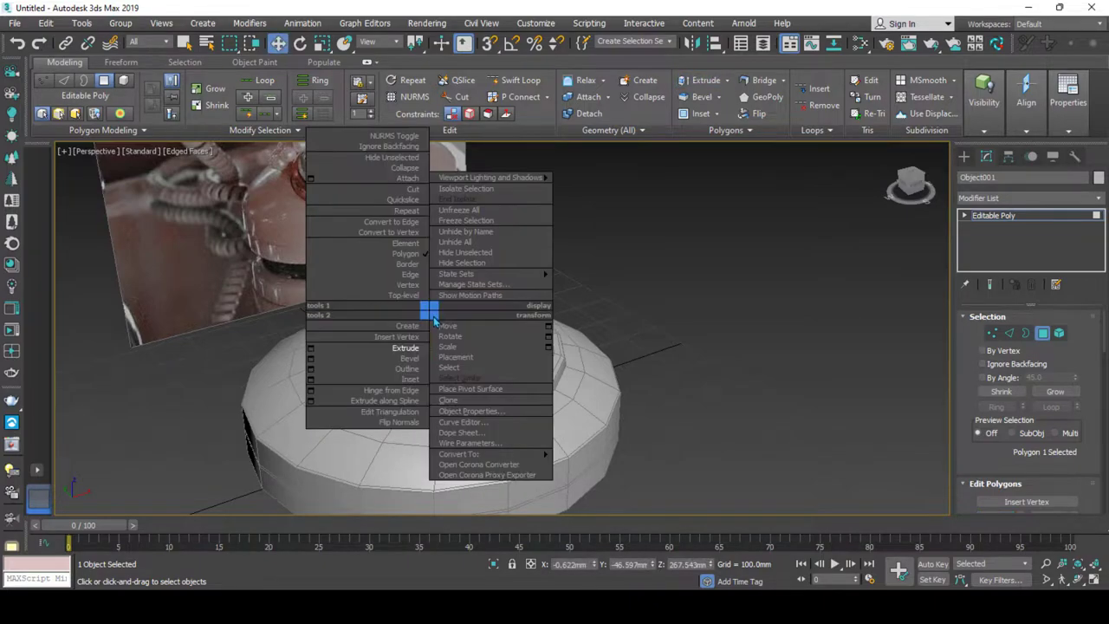
click(382, 355)
alt+middle_drag(668, 388, 565, 346)
key(ctrl+d)
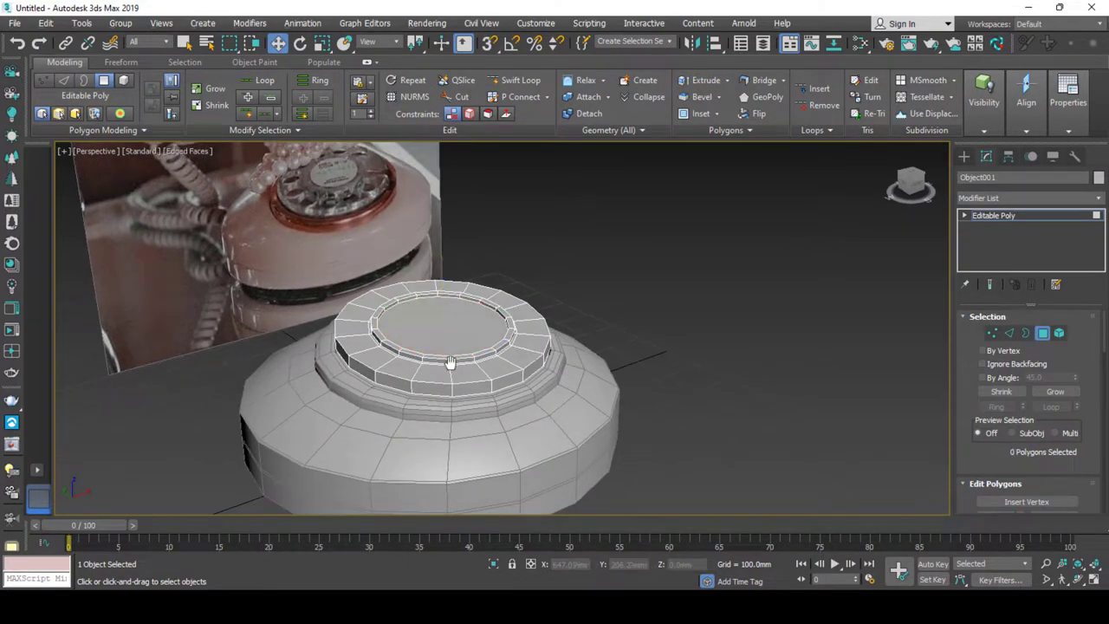
mouse_move(450, 362)
alt+middle_down()
mouse_move(413, 379)
mouse_move(497, 324)
mouse_move(503, 334)
mouse_move(517, 237)
alt+middle_up()
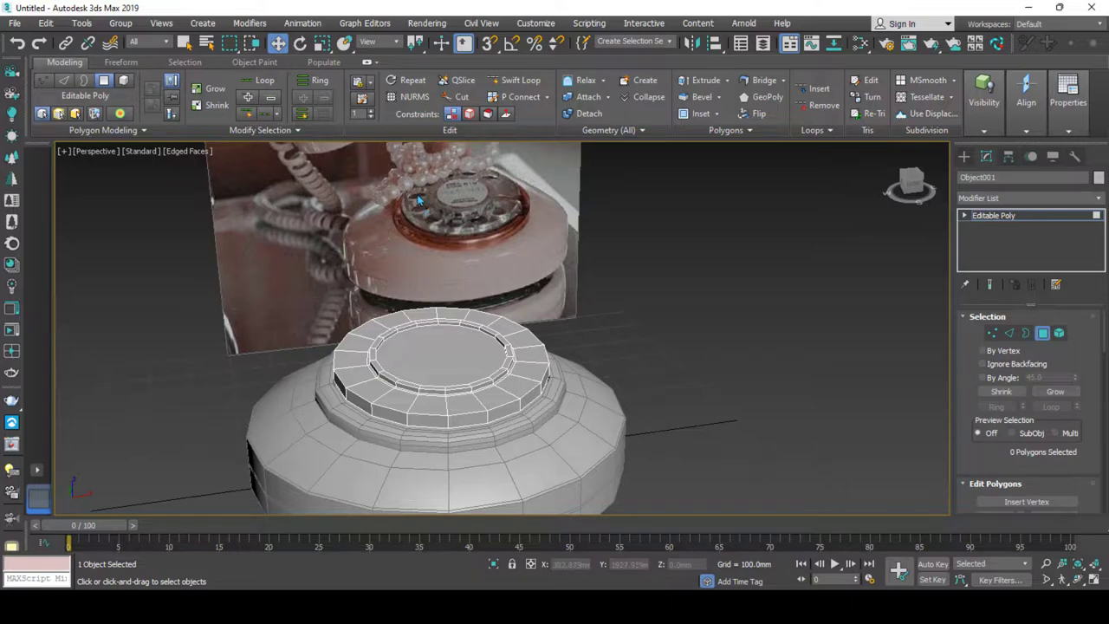
alt+middle_drag(431, 378, 428, 382)
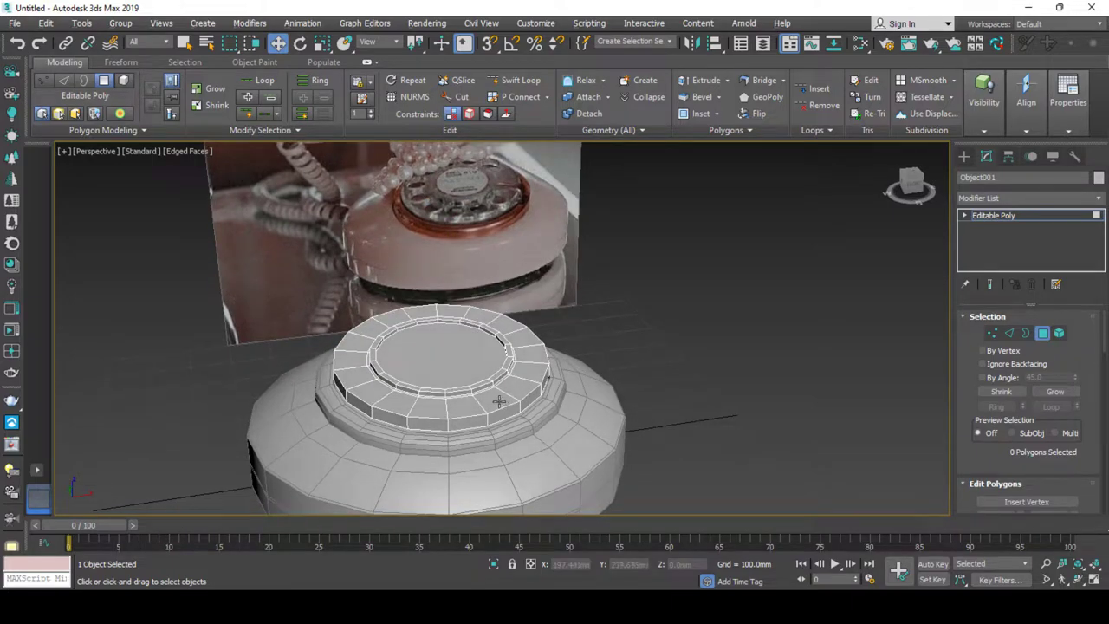
alt+middle_drag(499, 401, 481, 416)
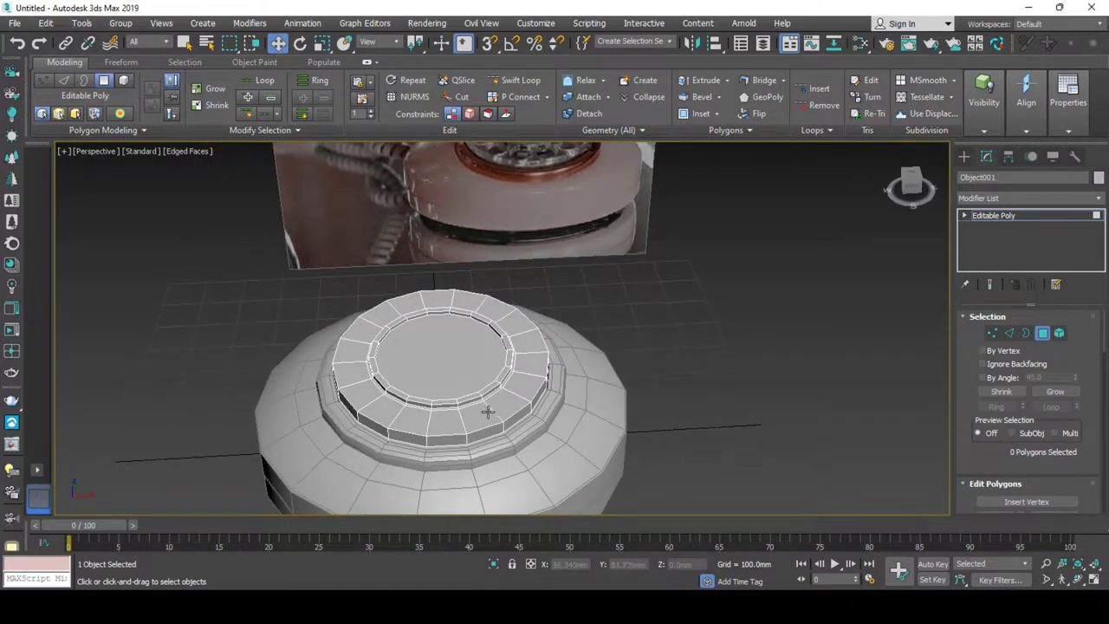
click(507, 407)
ctrl+click(481, 416)
ctrl+click(446, 422)
ctrl+click(412, 422)
ctrl+click(381, 409)
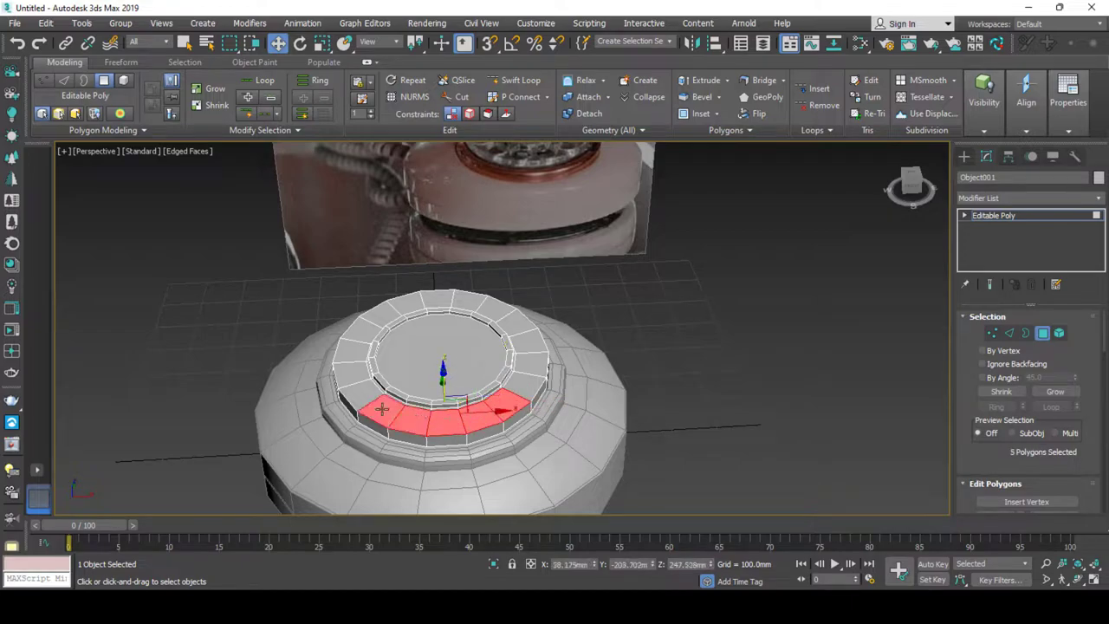
ctrl+click(359, 391)
ctrl+click(351, 374)
ctrl+click(351, 349)
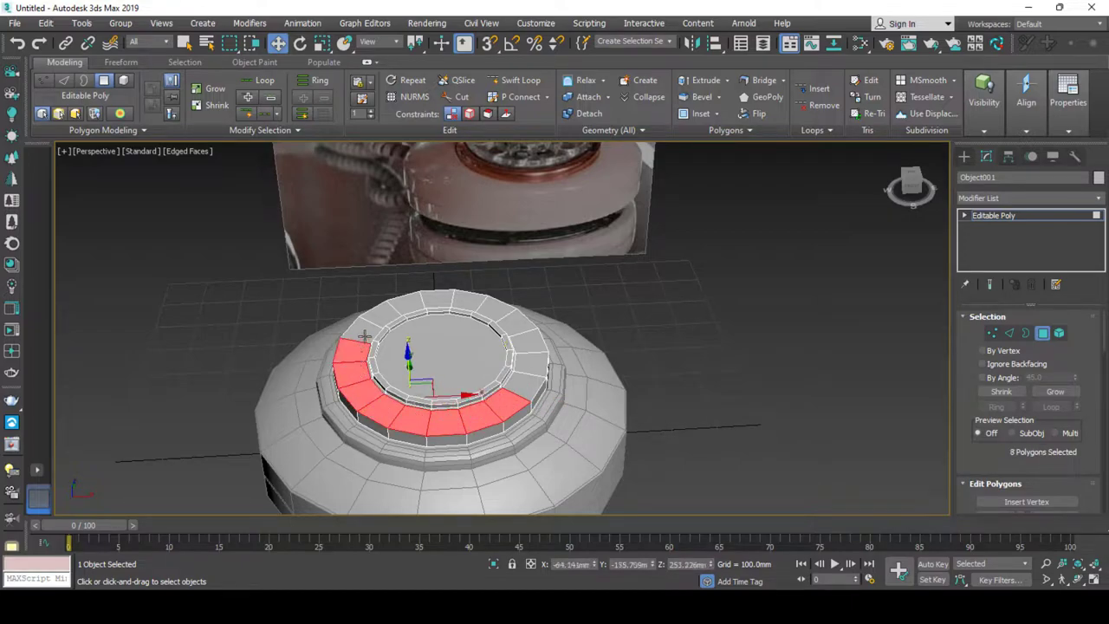
ctrl+click(366, 330)
ctrl+click(386, 310)
alt+middle_drag(386, 310, 414, 359)
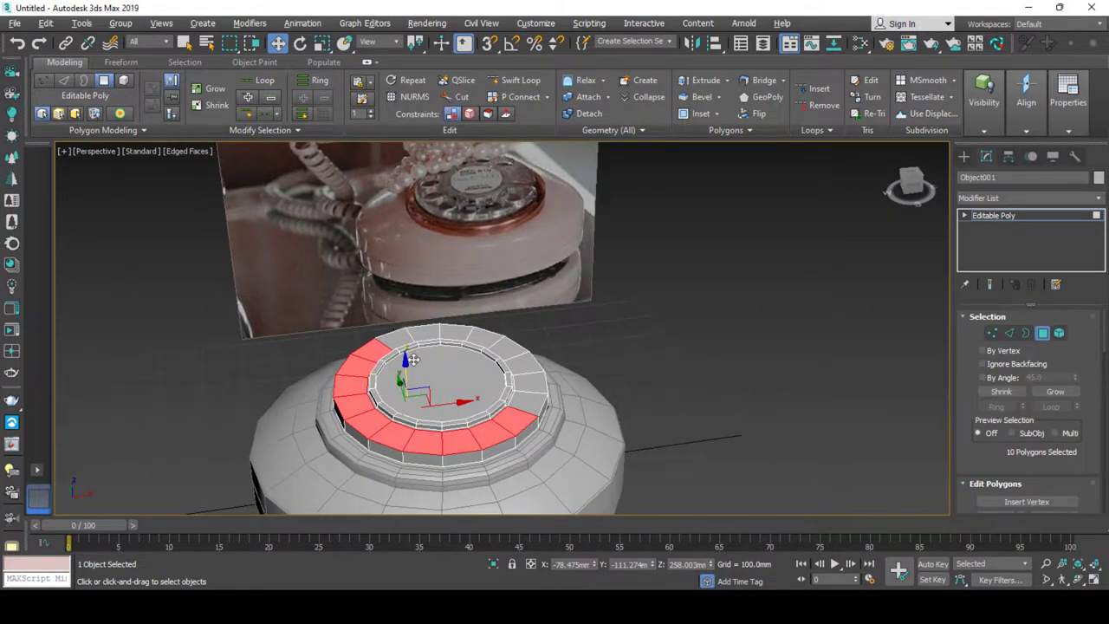
middle_drag(413, 359, 410, 357)
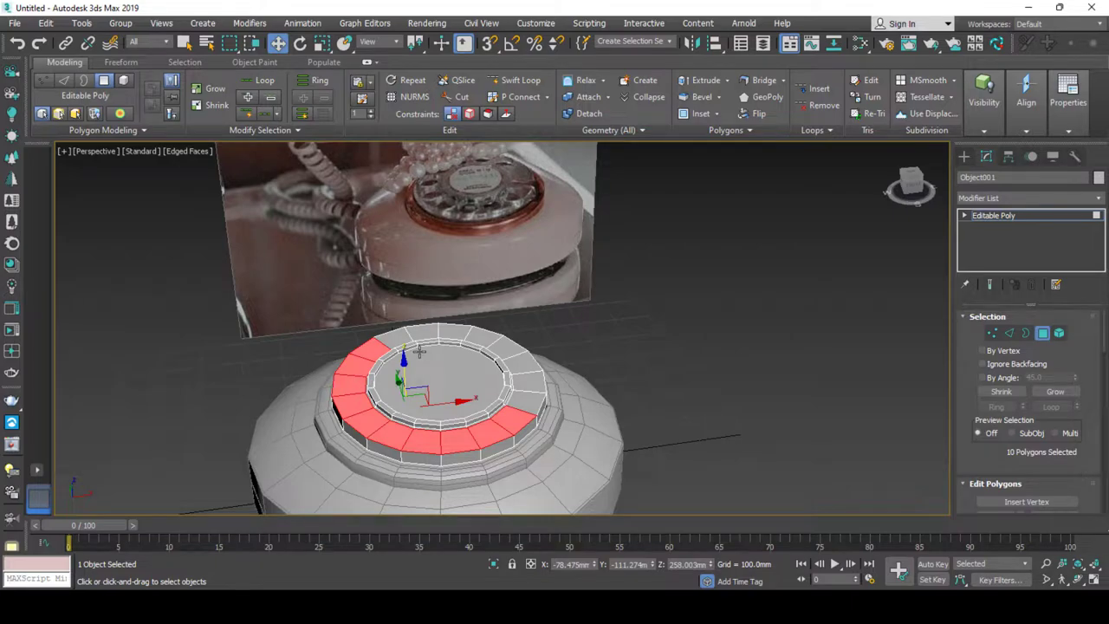
alt+middle_drag(420, 351, 407, 345)
click(576, 355)
alt+middle_drag(554, 357, 505, 390)
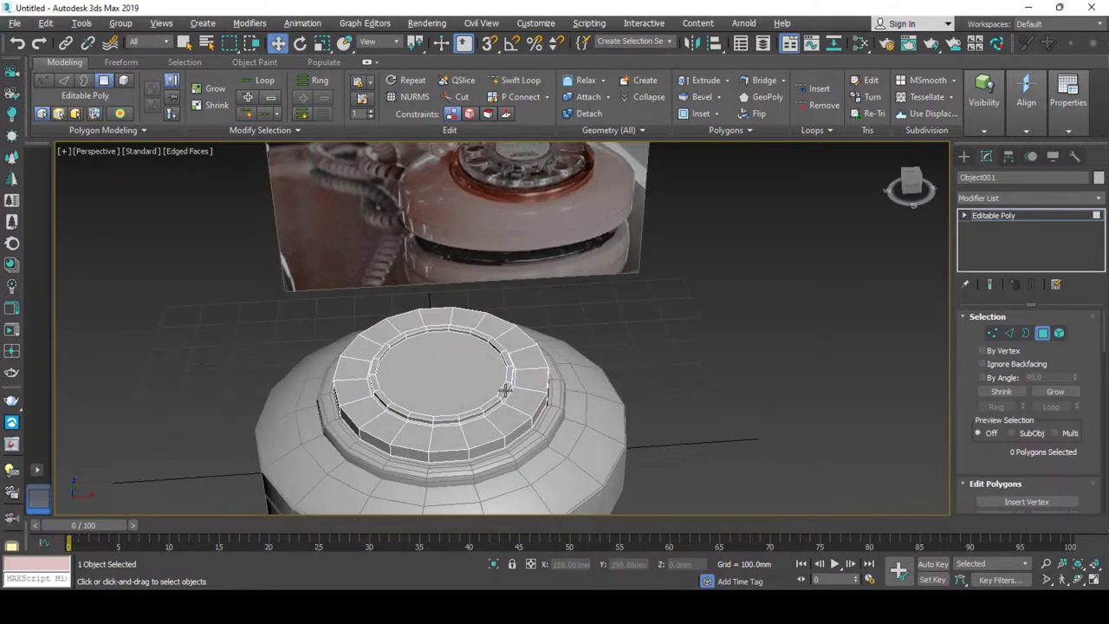
click(518, 80)
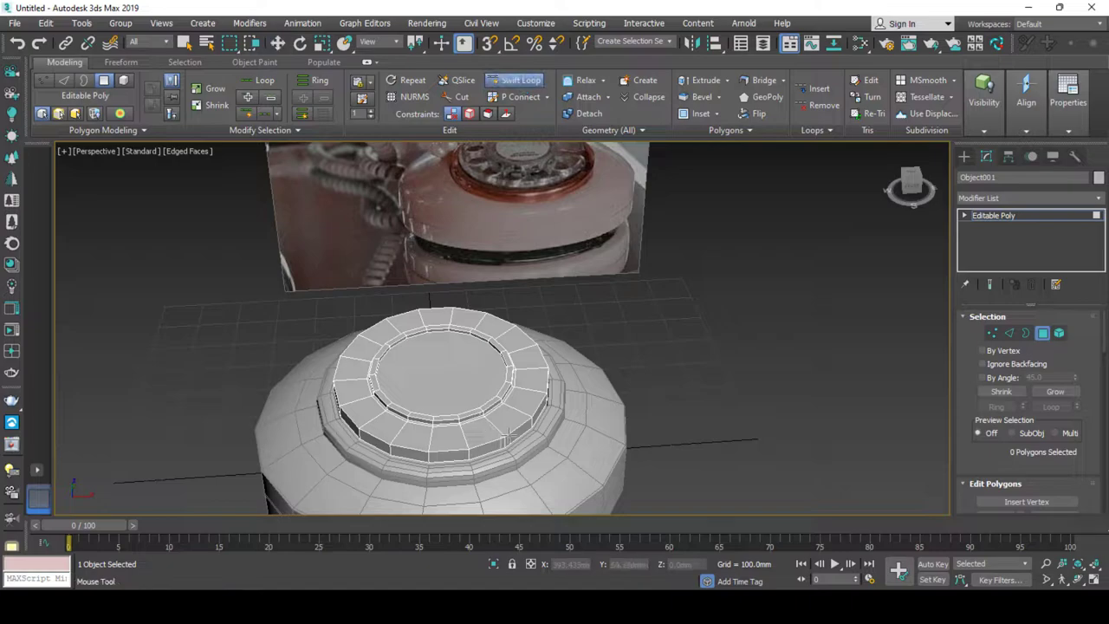
Stop adding edge loops and select polygons along the top ring's front and left side.
right_click(516, 416)
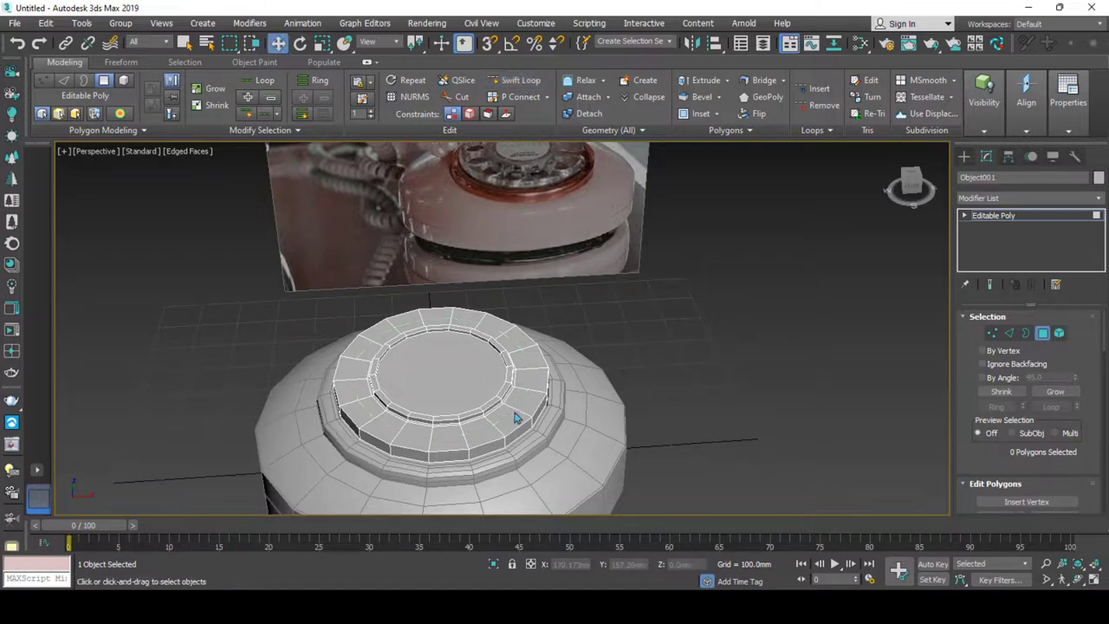
key(4)
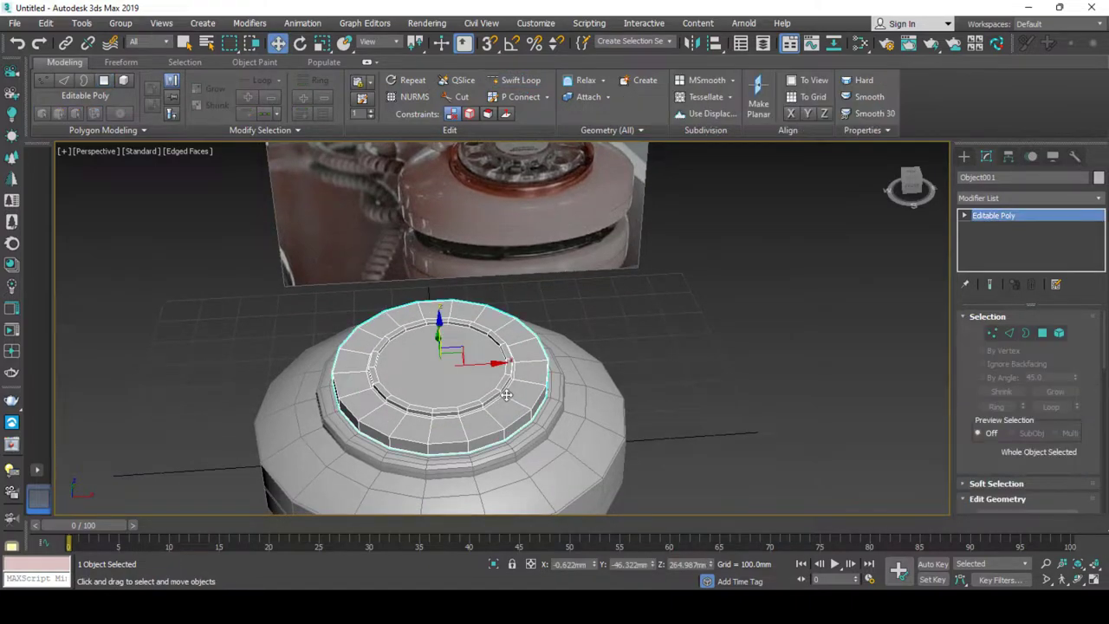
key(4)
alt+middle_drag(508, 395, 513, 397)
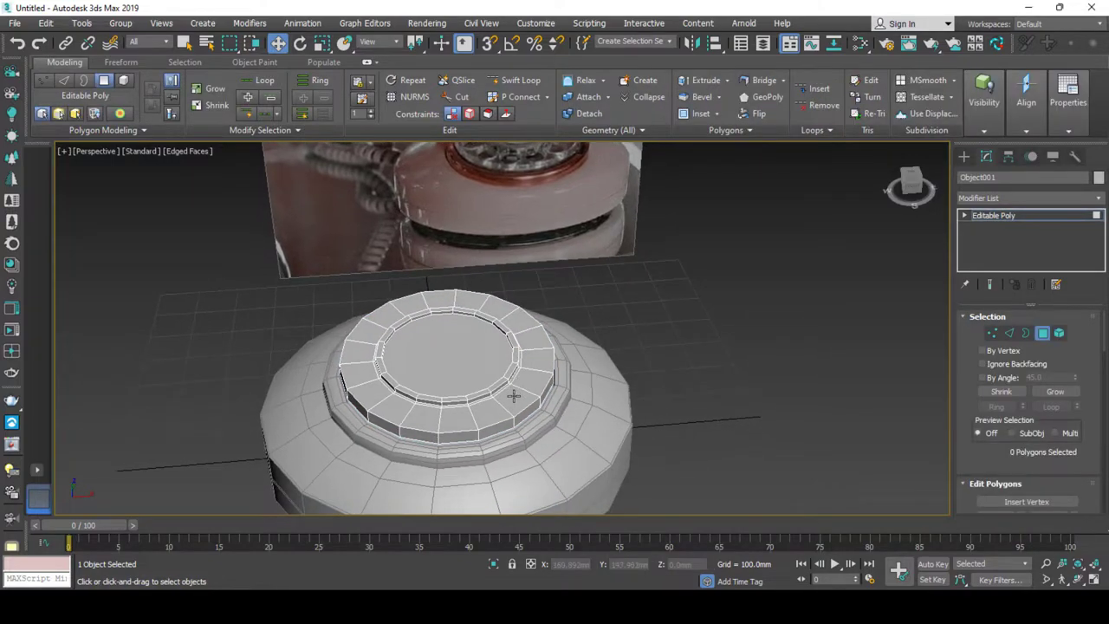
click(513, 396)
ctrl+click(459, 419)
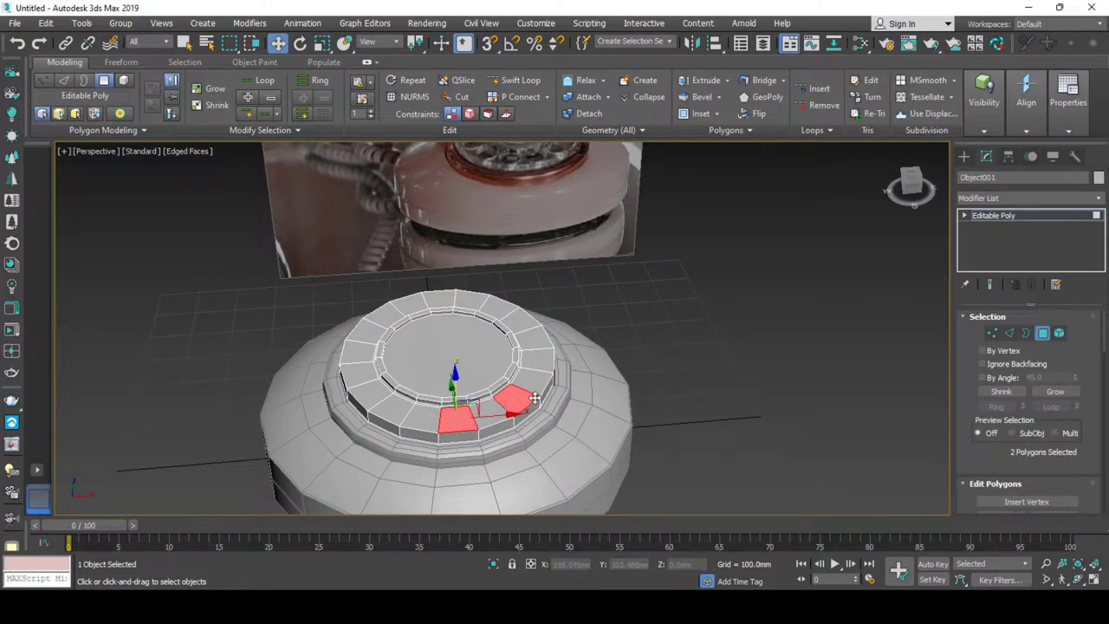
ctrl+click(487, 414)
ctrl+click(422, 417)
ctrl+click(394, 409)
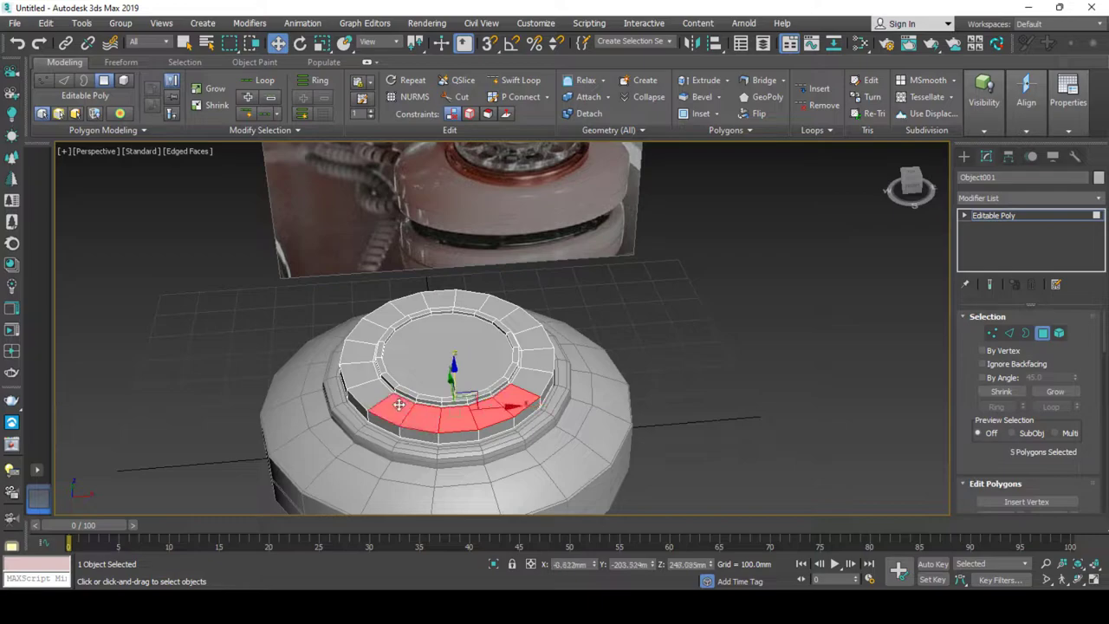
ctrl+click(367, 386)
ctrl+click(354, 377)
ctrl+click(355, 353)
ctrl+click(362, 331)
ctrl+click(383, 314)
ctrl+click(408, 300)
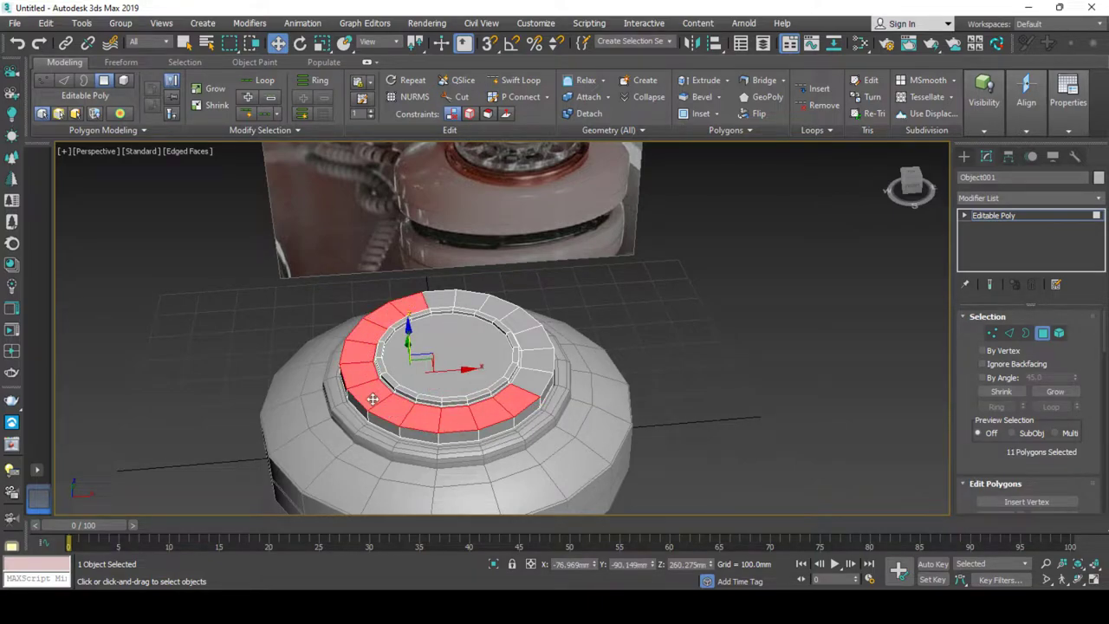
alt+click(420, 302)
Reorient the view and select polygons around the ring's back and left side.
alt+middle_drag(420, 302, 465, 398)
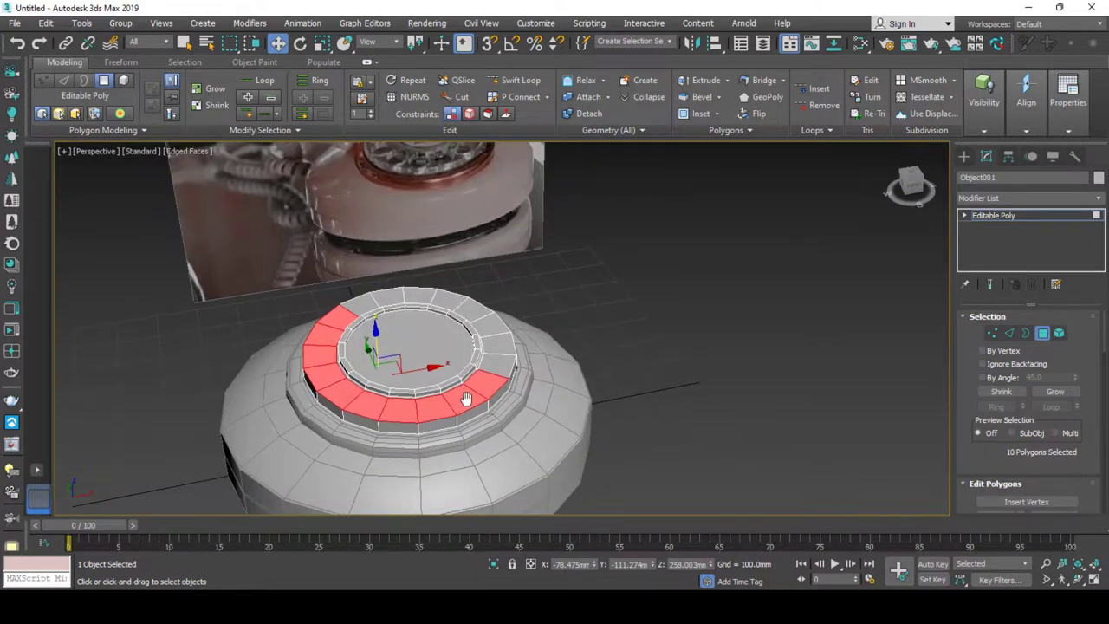
scroll(466, 399, down, 3)
scroll(470, 395, up, 2)
scroll(455, 344, up, 1)
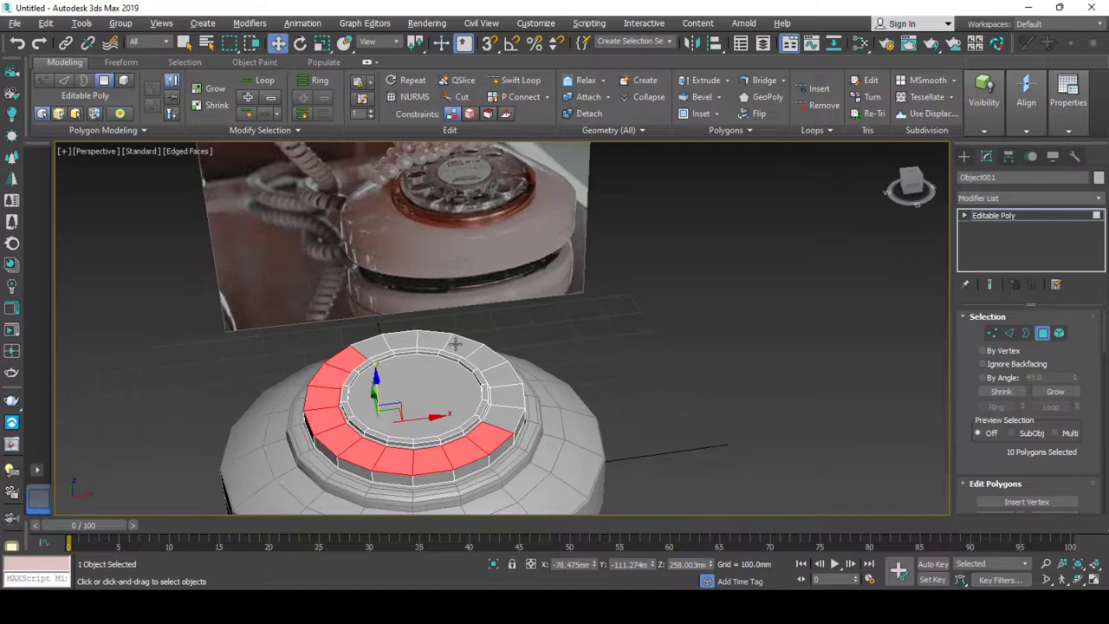
middle_drag(455, 341, 456, 351)
click(457, 352)
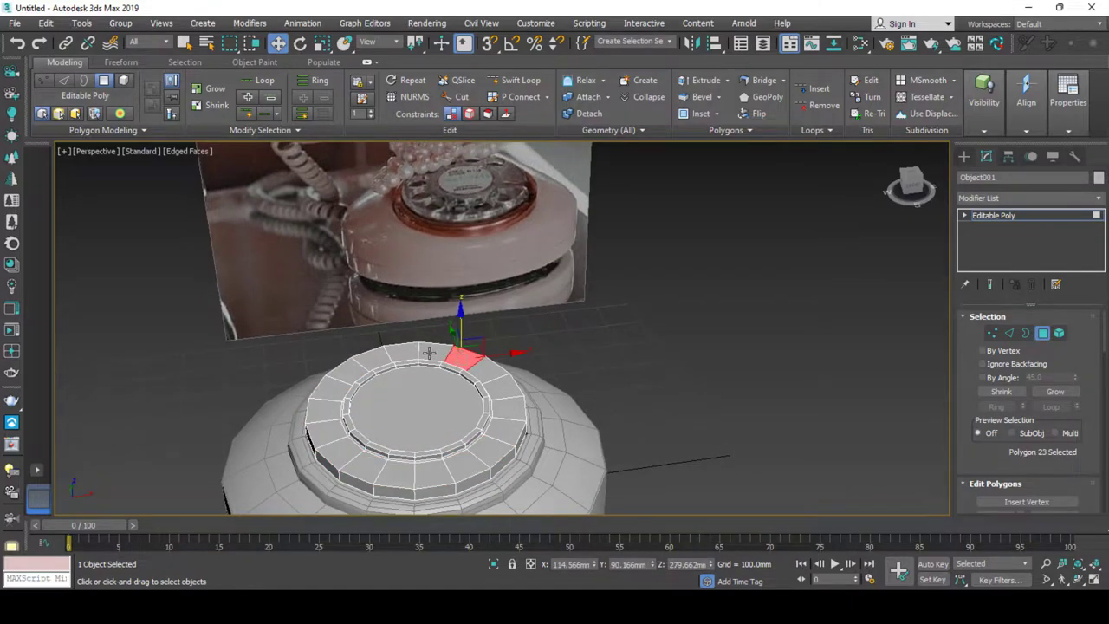
ctrl+click(403, 355)
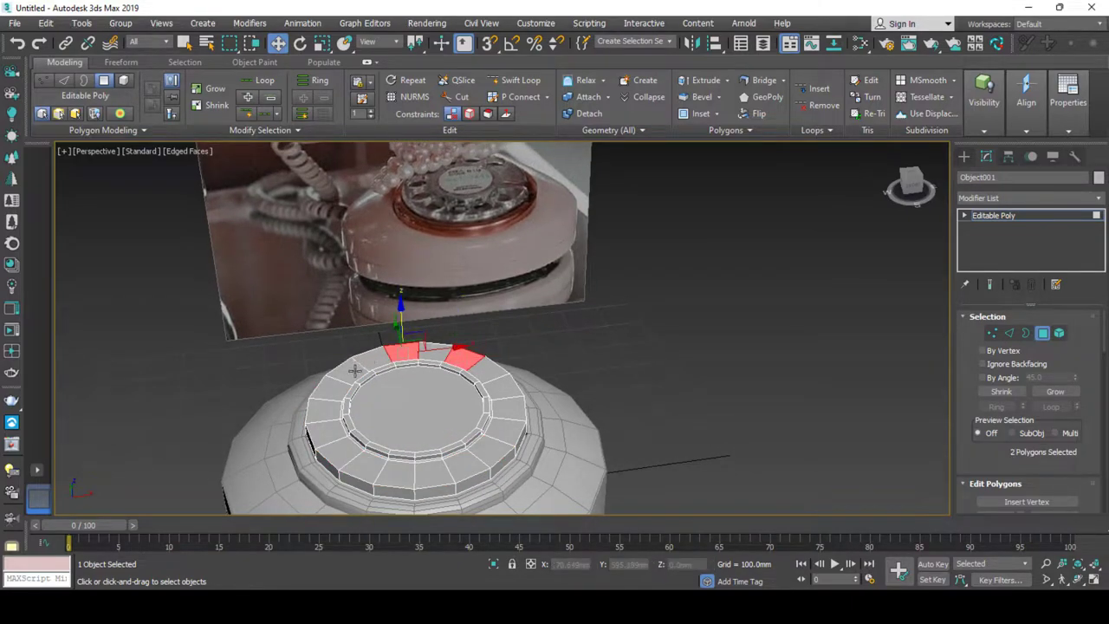
ctrl+click(330, 409)
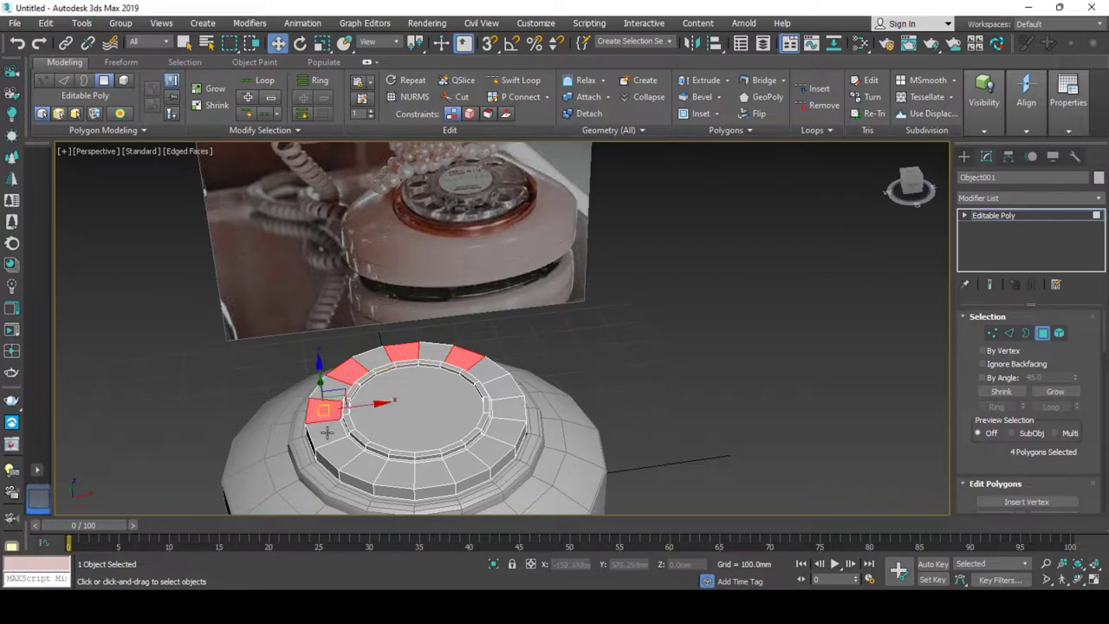
ctrl+click(334, 452)
ctrl+click(404, 472)
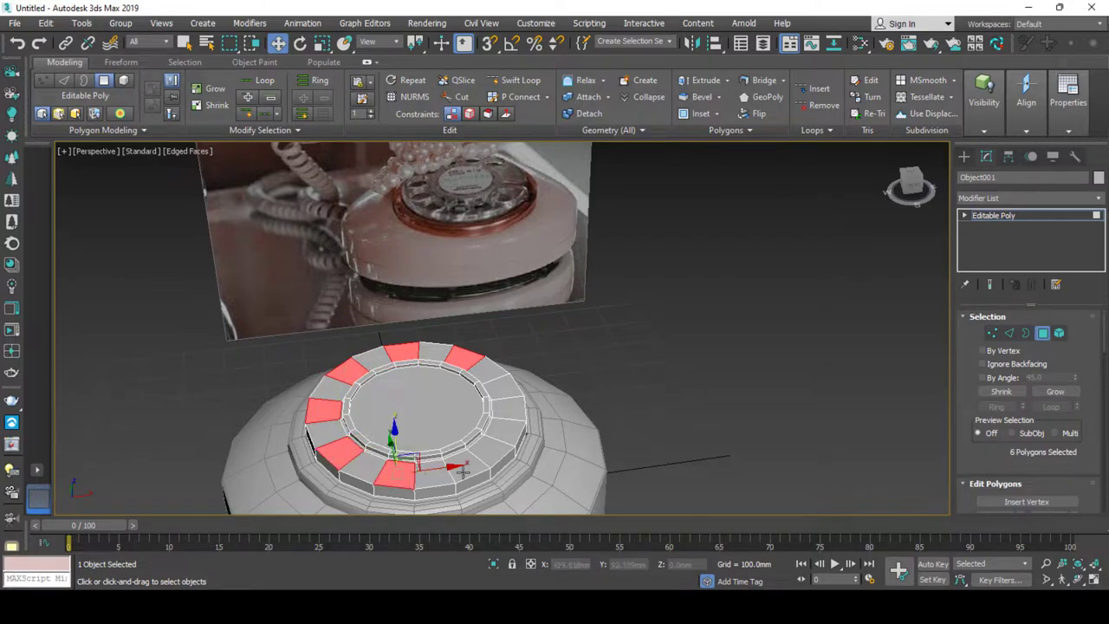
Select ten faces along the ring's front and left side and begin insetting them.
click(492, 447)
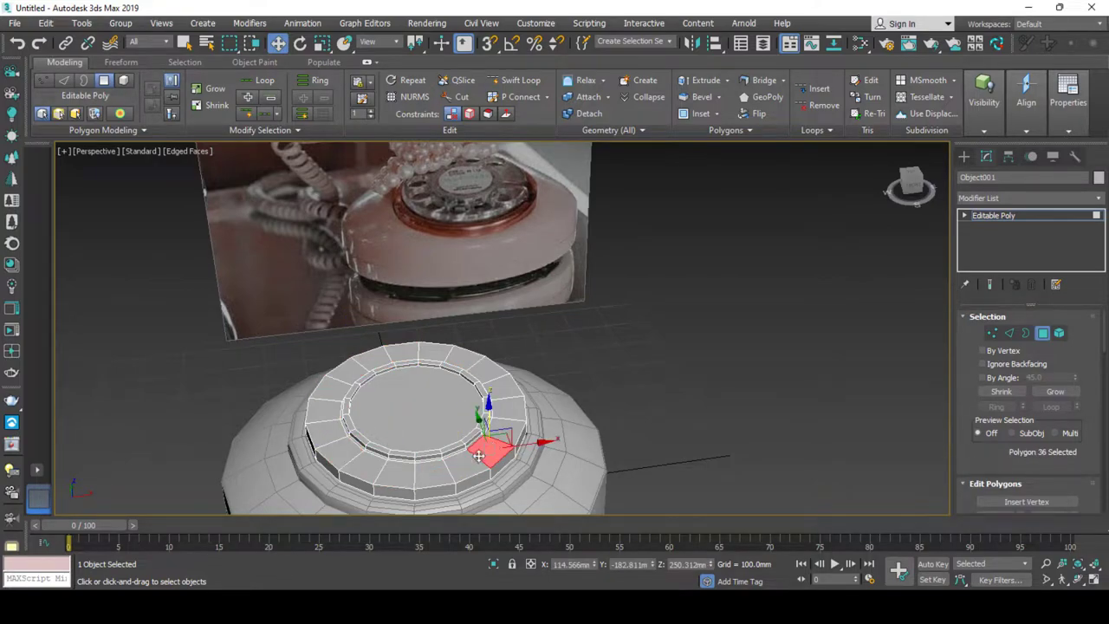
ctrl+click(463, 468)
ctrl+click(431, 475)
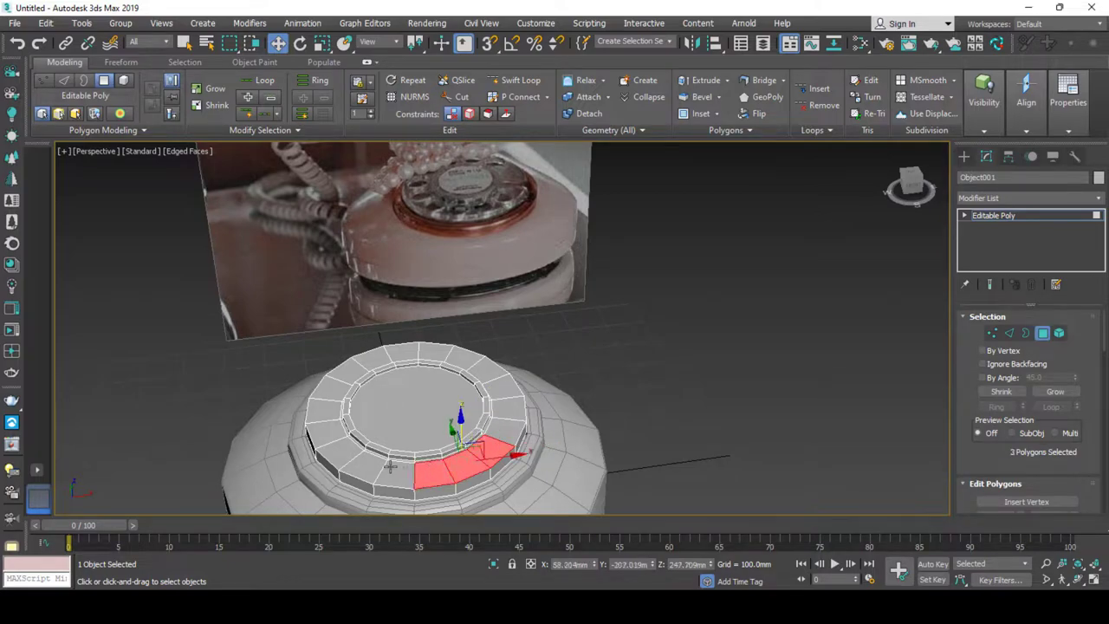
ctrl+click(394, 475)
ctrl+click(359, 464)
ctrl+click(343, 454)
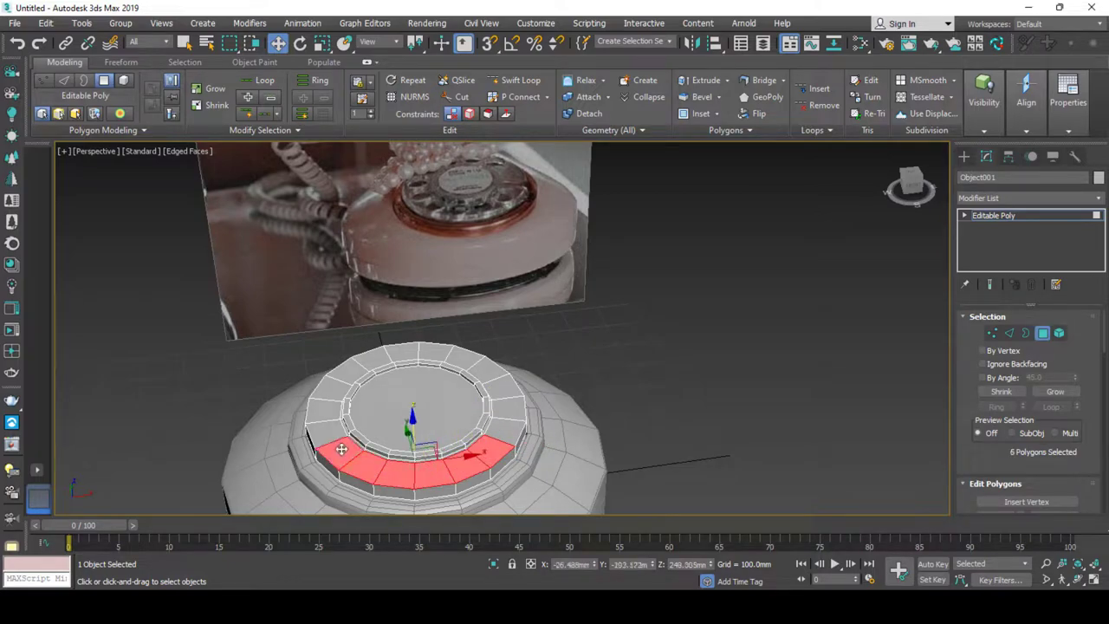
ctrl+click(325, 426)
ctrl+click(324, 407)
ctrl+click(336, 381)
ctrl+click(340, 374)
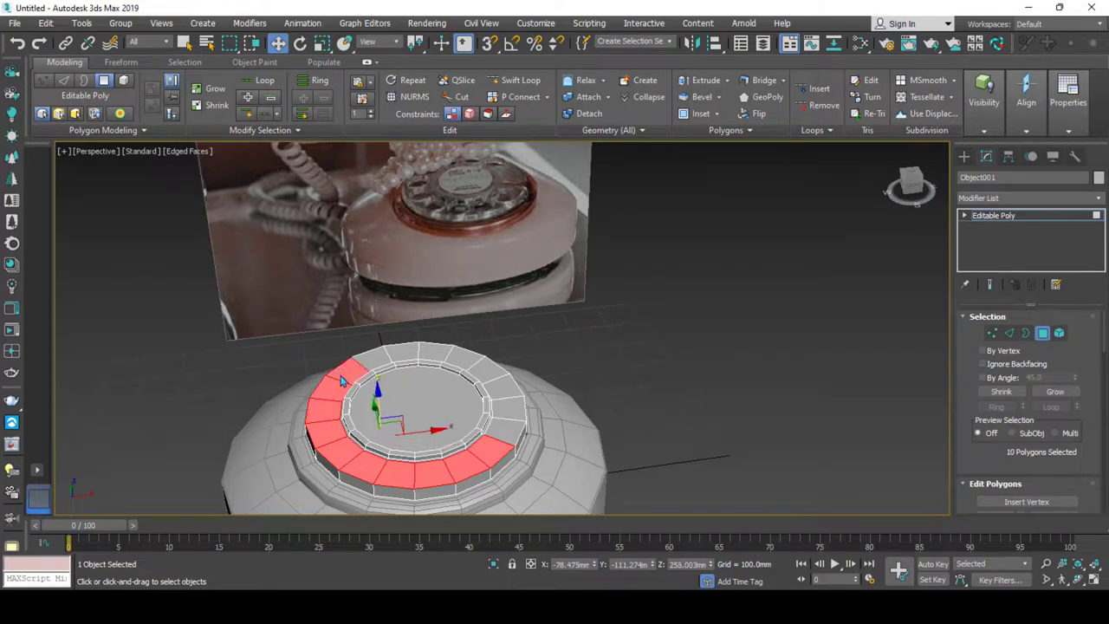
right_click(338, 373)
click(221, 450)
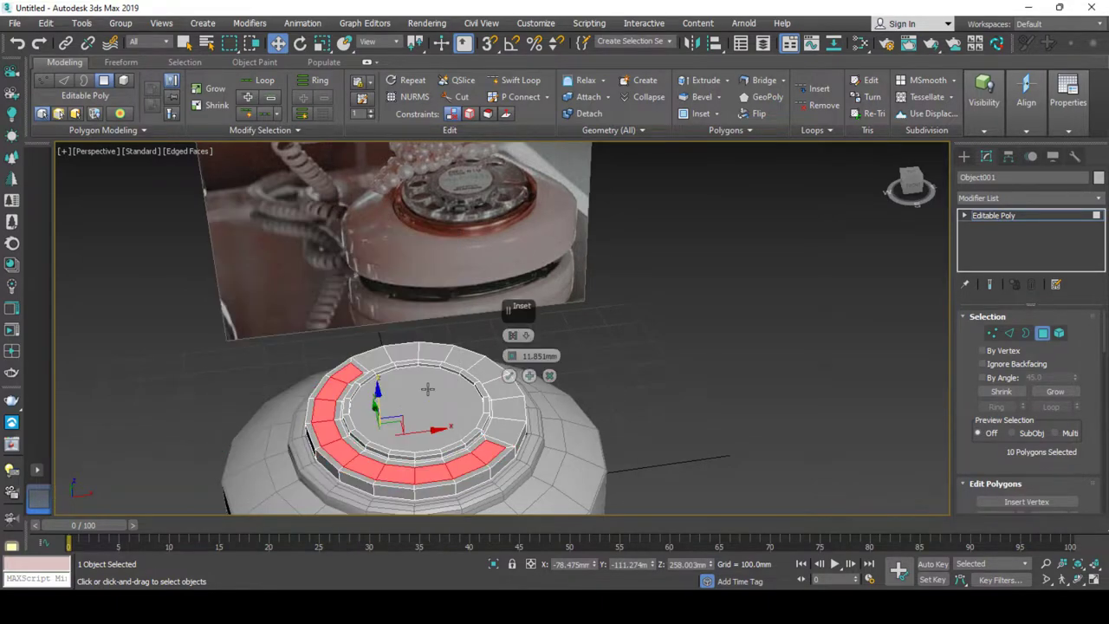
Set the inset to By Polygon with an amount of 7.712mm.
click(512, 336)
click(558, 361)
right_click(513, 356)
drag(513, 357, 513, 359)
mouse_move(513, 359)
alt+middle_down()
mouse_move(431, 469)
mouse_move(396, 376)
mouse_move(444, 324)
mouse_move(457, 332)
alt+middle_up()
scroll(396, 376, up, 3)
Add three more ring faces, making thirteen, and commit the inset.
ctrl+click(380, 325)
ctrl+click(428, 312)
scroll(432, 378, down, 3)
ctrl+click(442, 313)
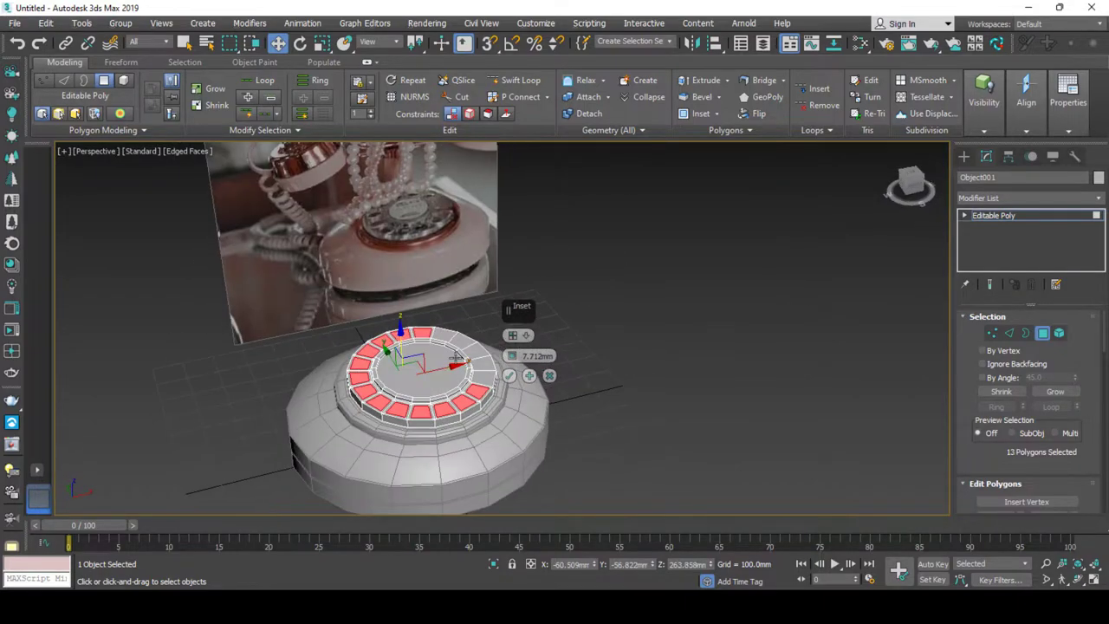
click(510, 377)
Delete the thirteen inset faces to open the finger holes.
scroll(507, 376, up, 2)
scroll(486, 377, up, 2)
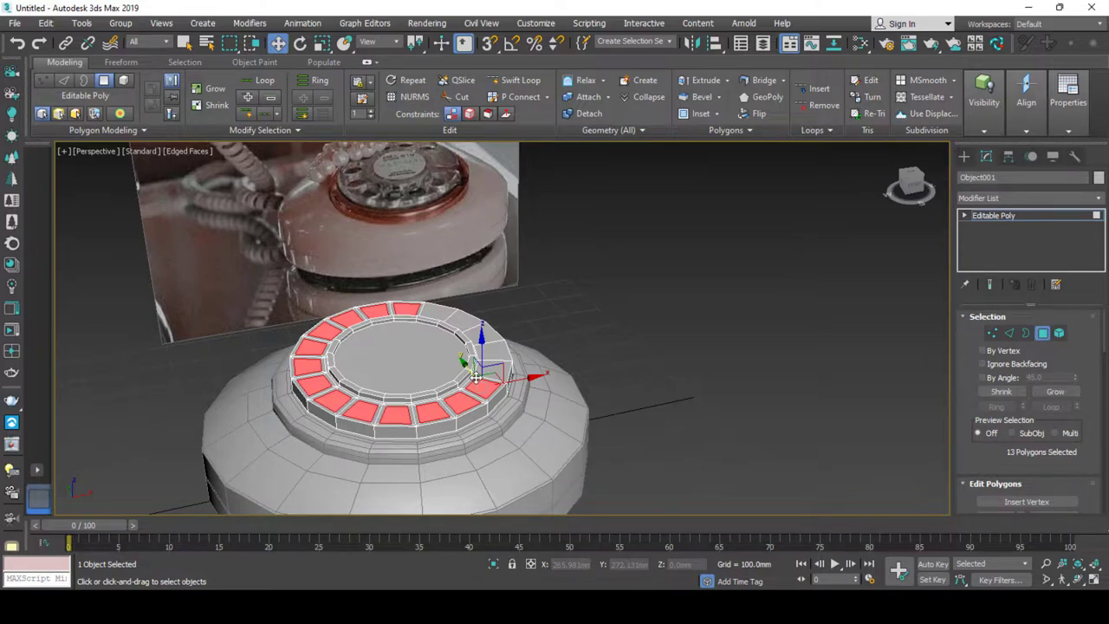
key(Delete)
Return to the Move tool and the whole-object level while viewing the pierced dial.
mouse_move(476, 377)
alt+middle_down()
mouse_move(468, 385)
mouse_move(486, 371)
alt+middle_up()
click(518, 80)
key(w)
scroll(478, 424, up, 4)
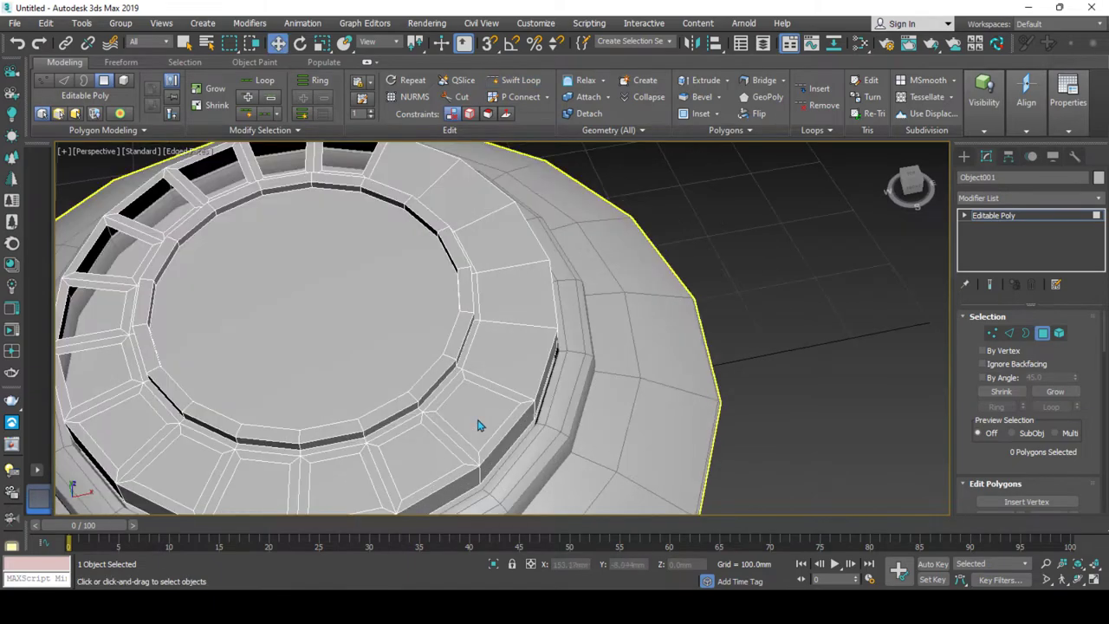
scroll(466, 431, up, 1)
key(4)
scroll(465, 431, down, 1)
scroll(482, 379, down, 3)
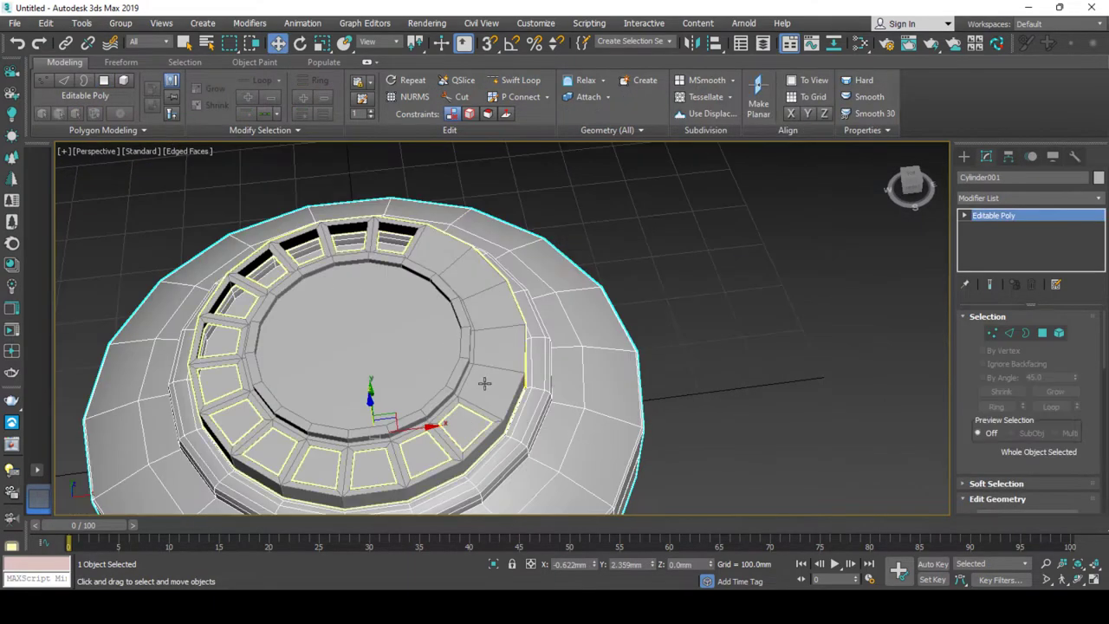
scroll(494, 381, down, 2)
scroll(504, 379, up, 4)
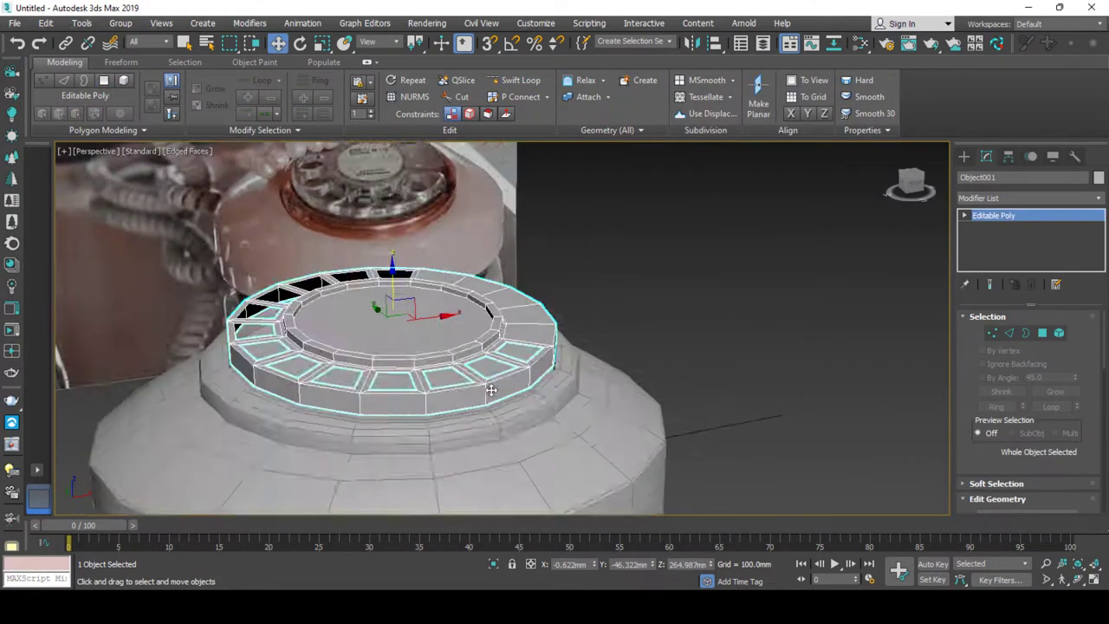
click(518, 79)
key(w)
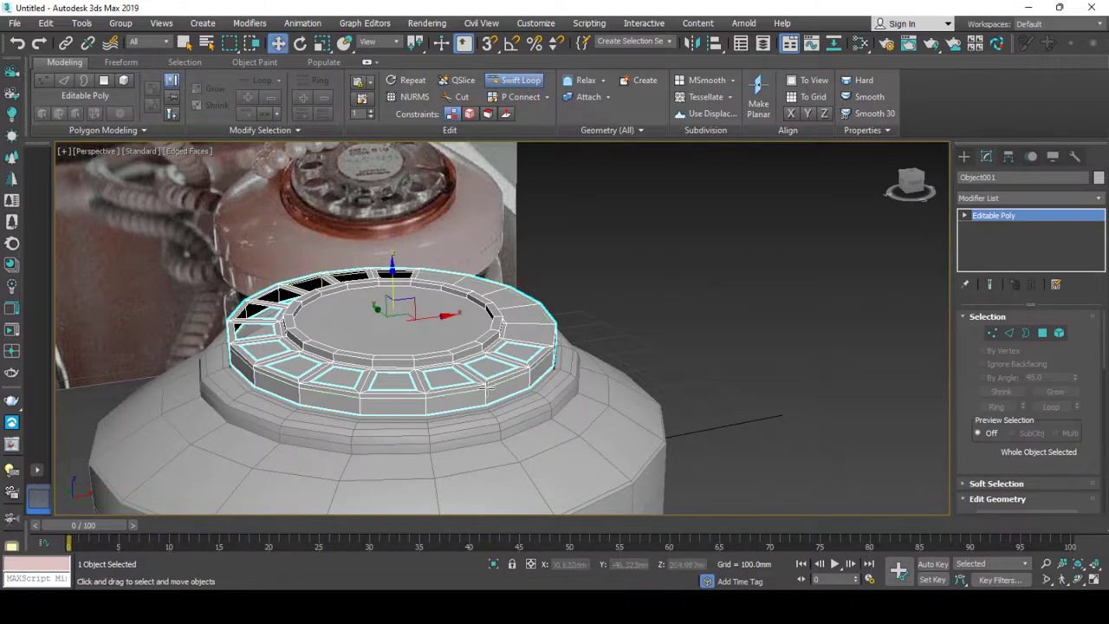
alt+middle_drag(482, 388, 494, 402)
Inset a border into the dial's centre top face.
key(4)
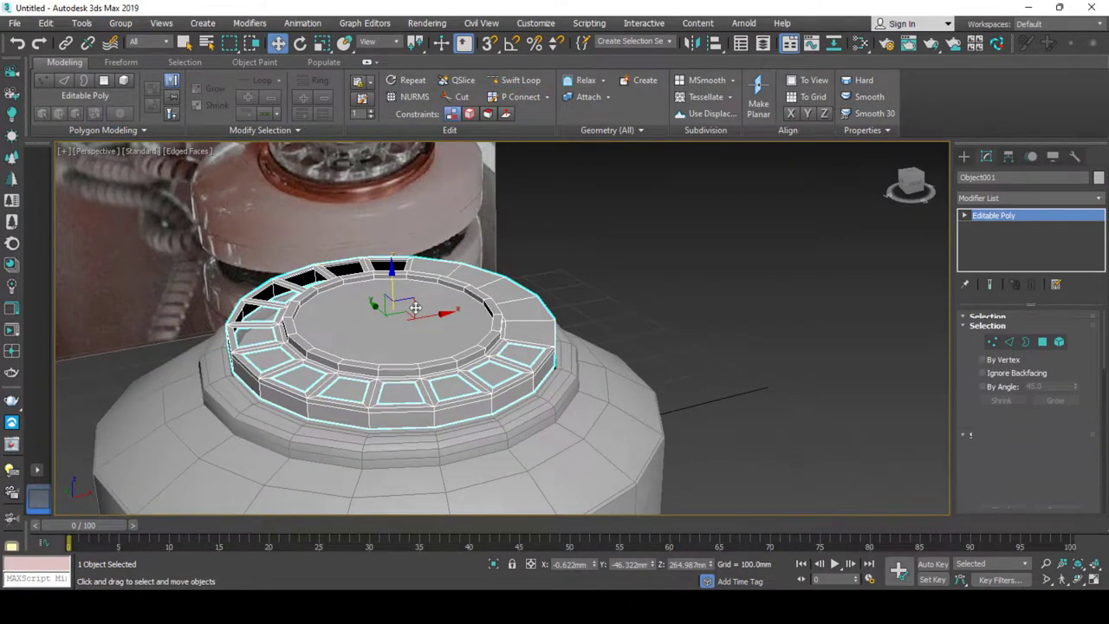
click(422, 312)
right_click(413, 303)
click(300, 375)
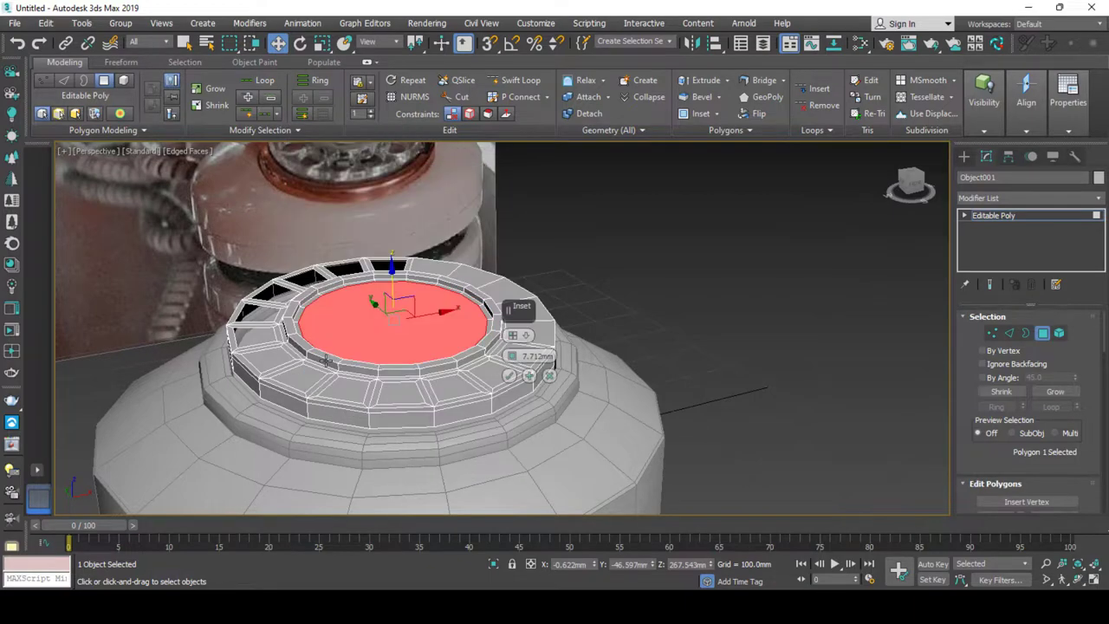
alt+middle_drag(512, 372, 504, 381)
click(509, 375)
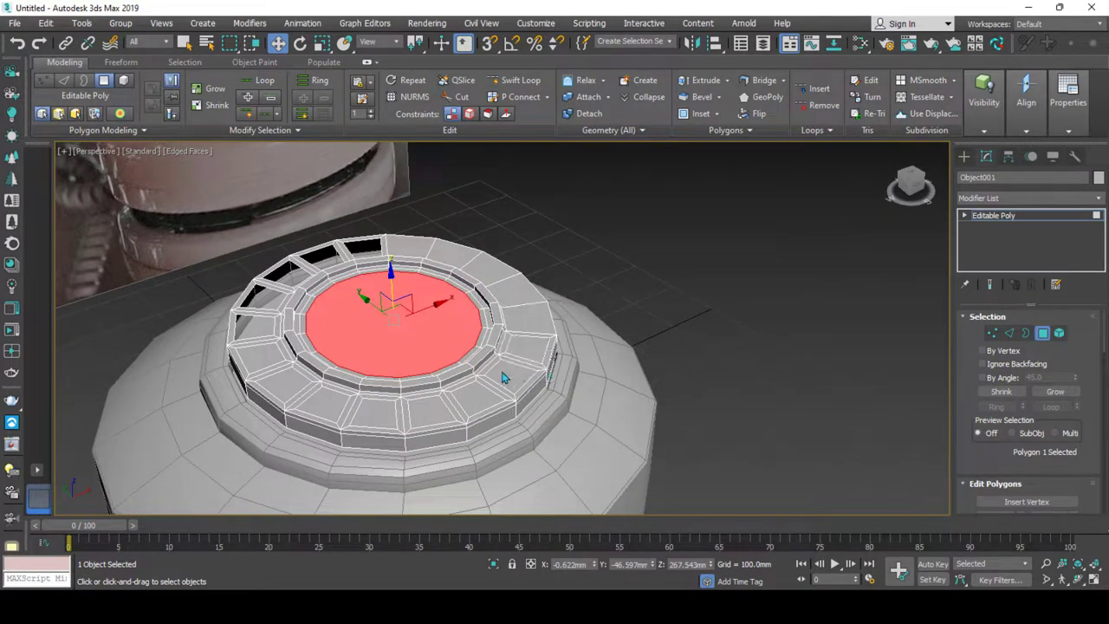
Clear the face selection and return to the mesh's whole-object level.
right_click(438, 310)
click(401, 179)
alt+middle_drag(402, 178, 451, 208)
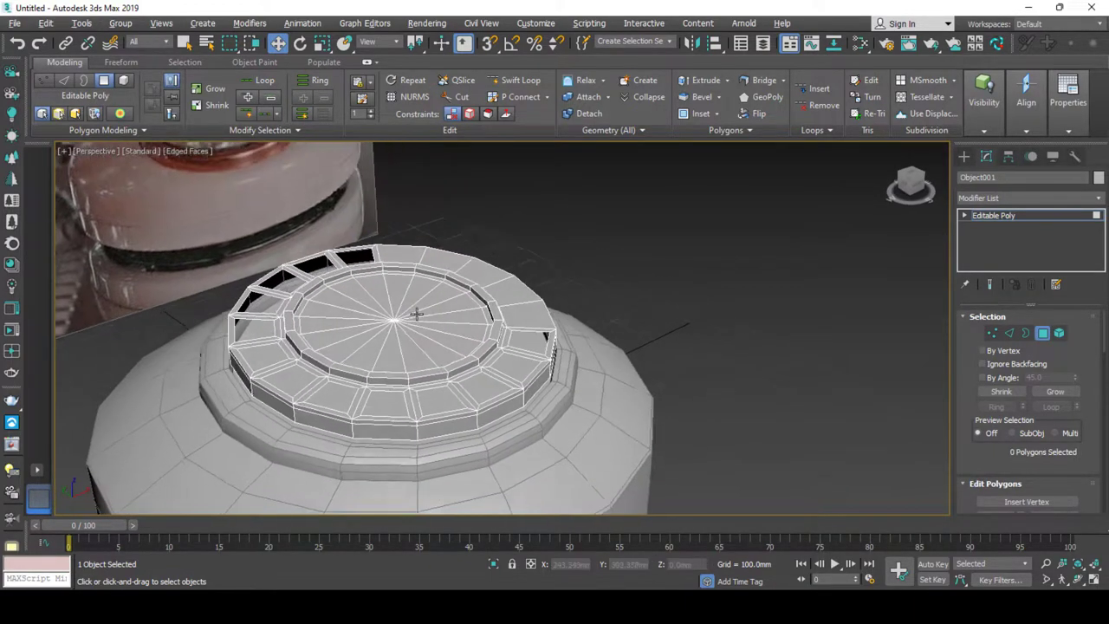
click(1010, 216)
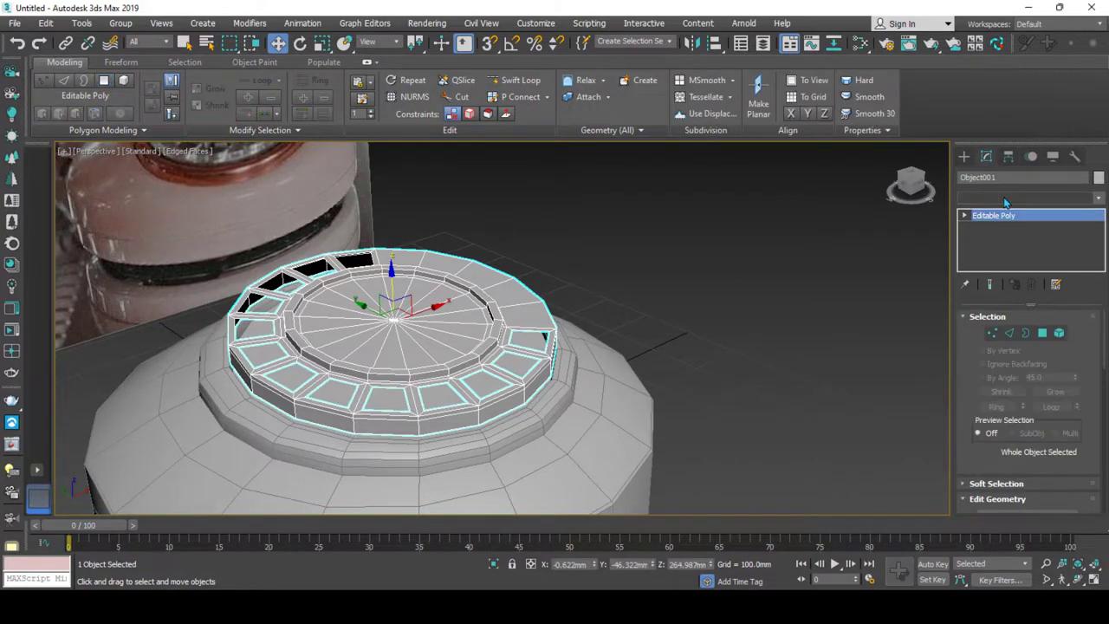
Add TurboSmooth with 2 iterations to the dial and view it without wireframe edges.
click(1005, 199)
text(tu)
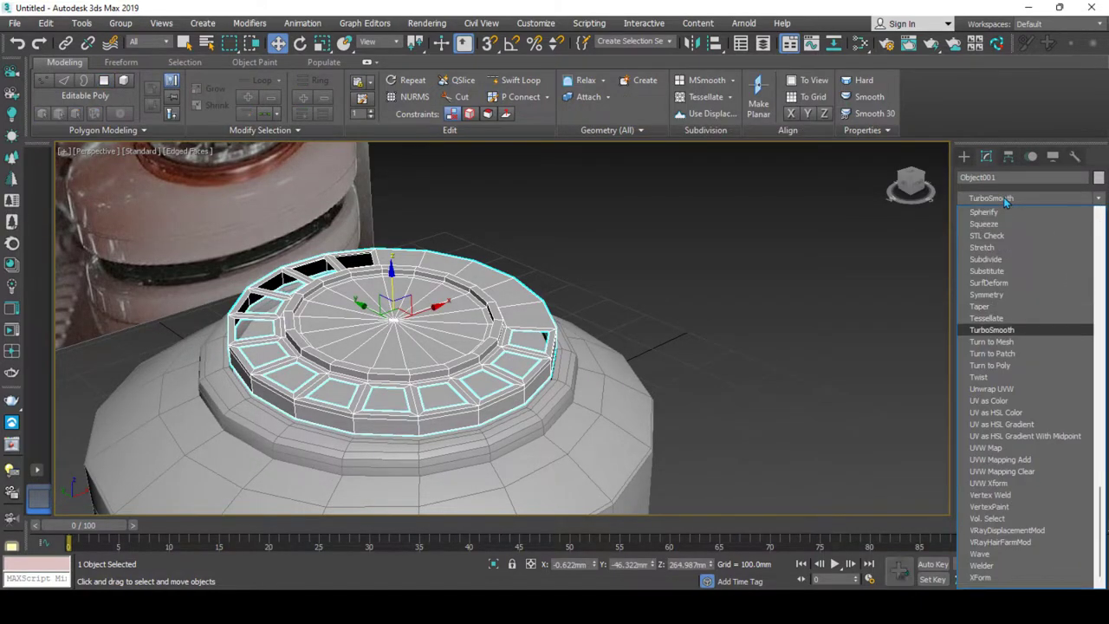
click(1005, 201)
click(1074, 337)
key(F4)
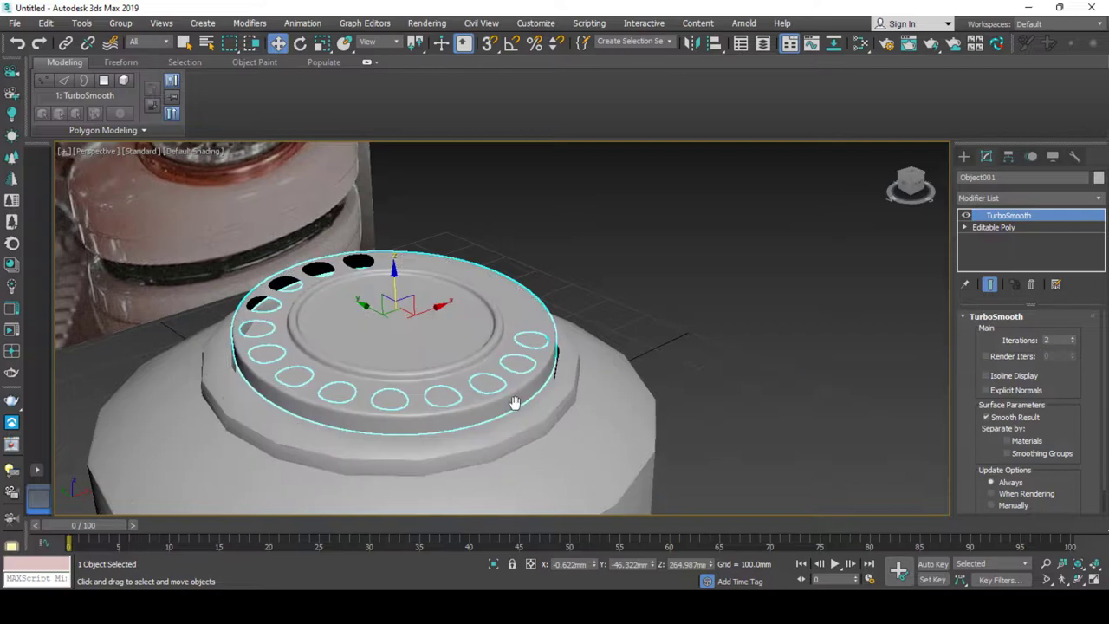
alt+middle_drag(515, 404, 477, 472)
scroll(478, 472, up, 3)
mouse_move(476, 367)
alt+middle_down()
mouse_move(606, 407)
mouse_move(685, 394)
mouse_move(706, 379)
mouse_move(688, 386)
alt+middle_up()
key(ctrl+z)
key(ctrl+z)
Reselect the dial, drop to its Editable Poly in Border mode, and show edges again.
key(ctrl+d)
click(557, 292)
alt+middle_drag(558, 292, 589, 329)
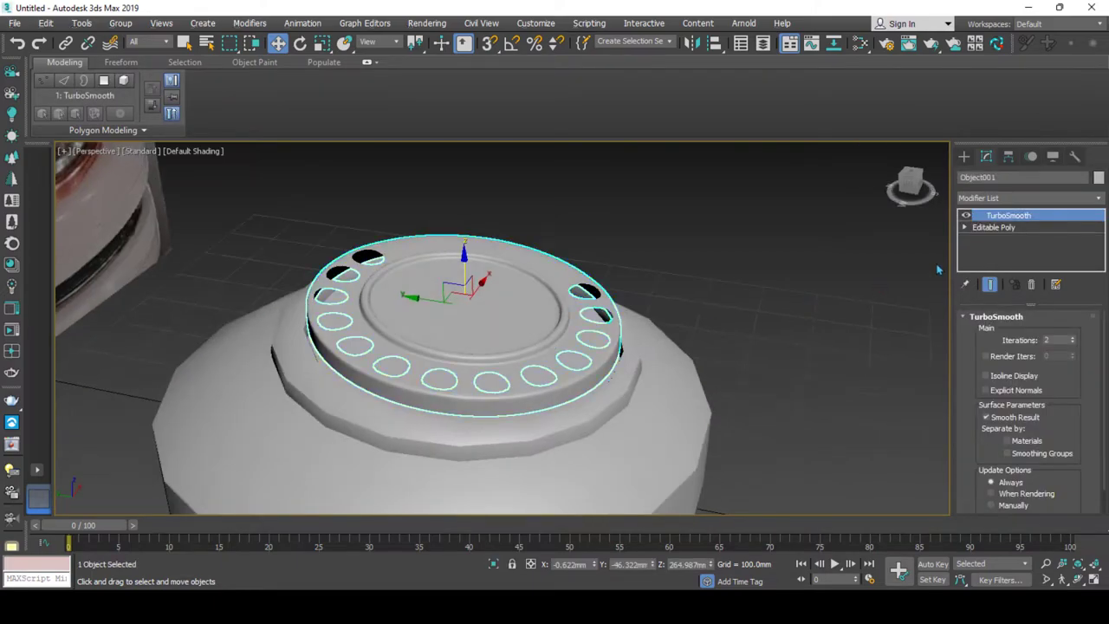
click(994, 227)
key(3)
scroll(611, 353, up, 3)
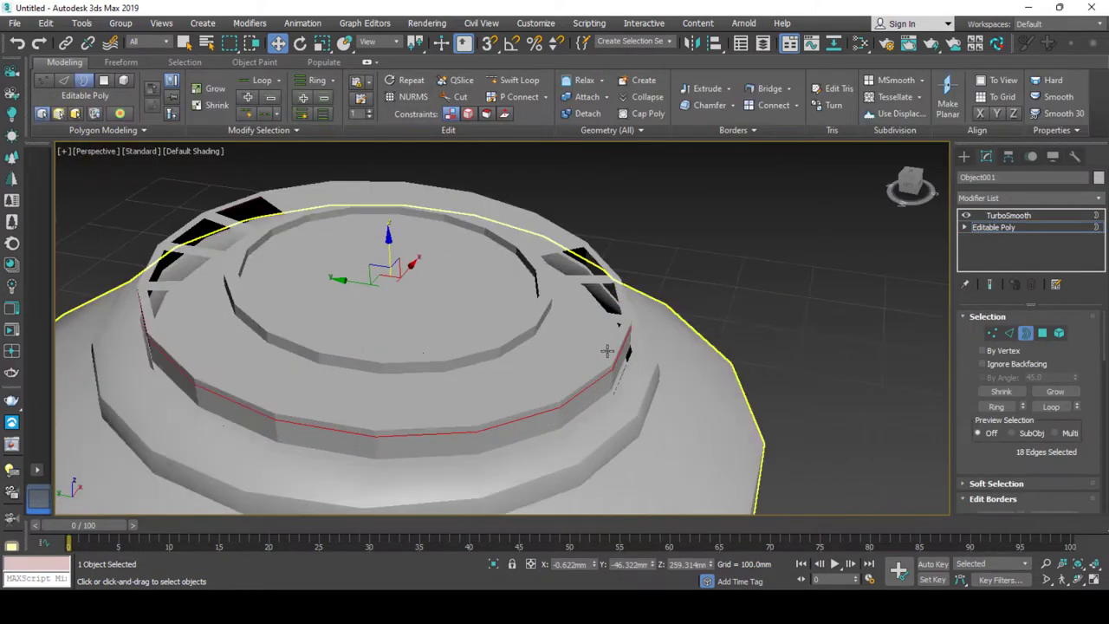
key(F4)
Select the borders of the first eight finger holes around the ring.
click(610, 349)
scroll(609, 349, up, 4)
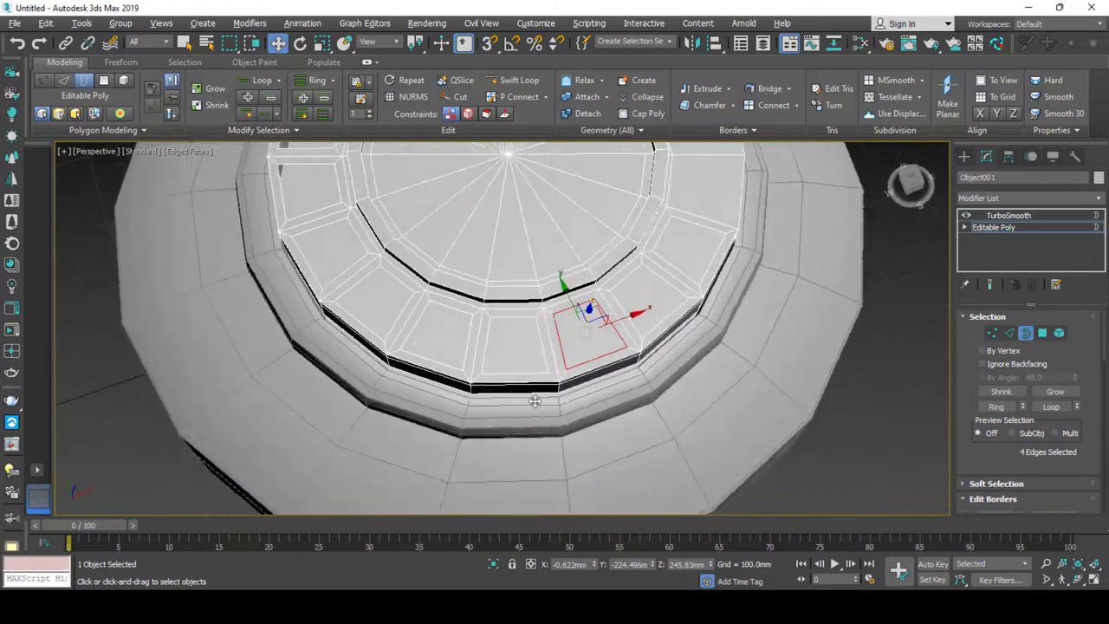
mouse_move(610, 349)
alt+middle_down()
mouse_move(510, 401)
mouse_move(667, 290)
alt+middle_up()
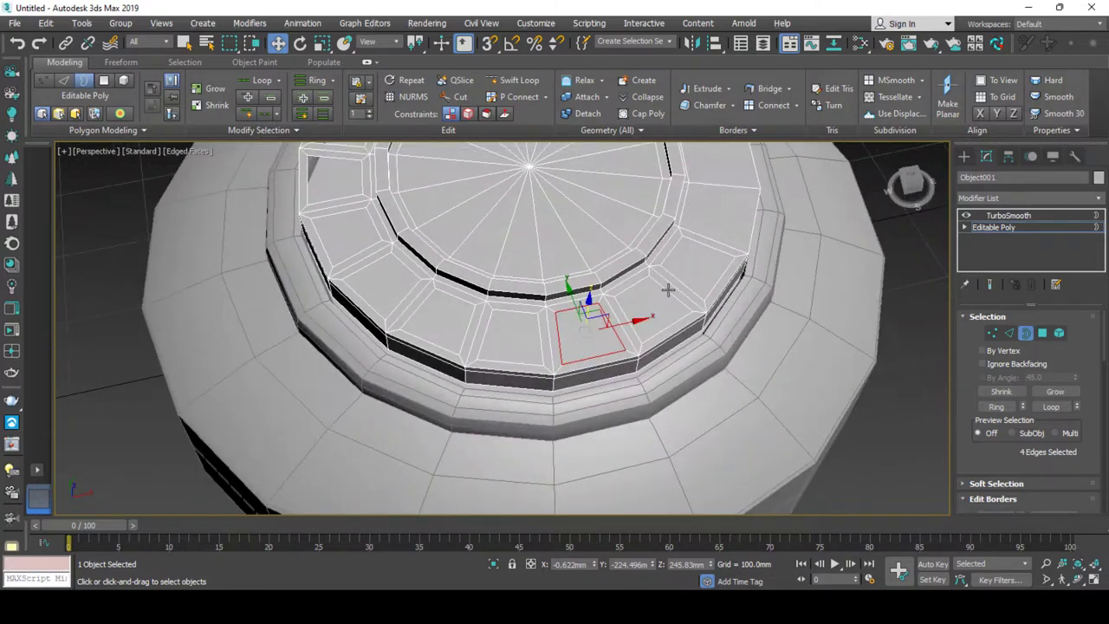
ctrl+click(706, 249)
ctrl+click(669, 288)
ctrl+click(516, 331)
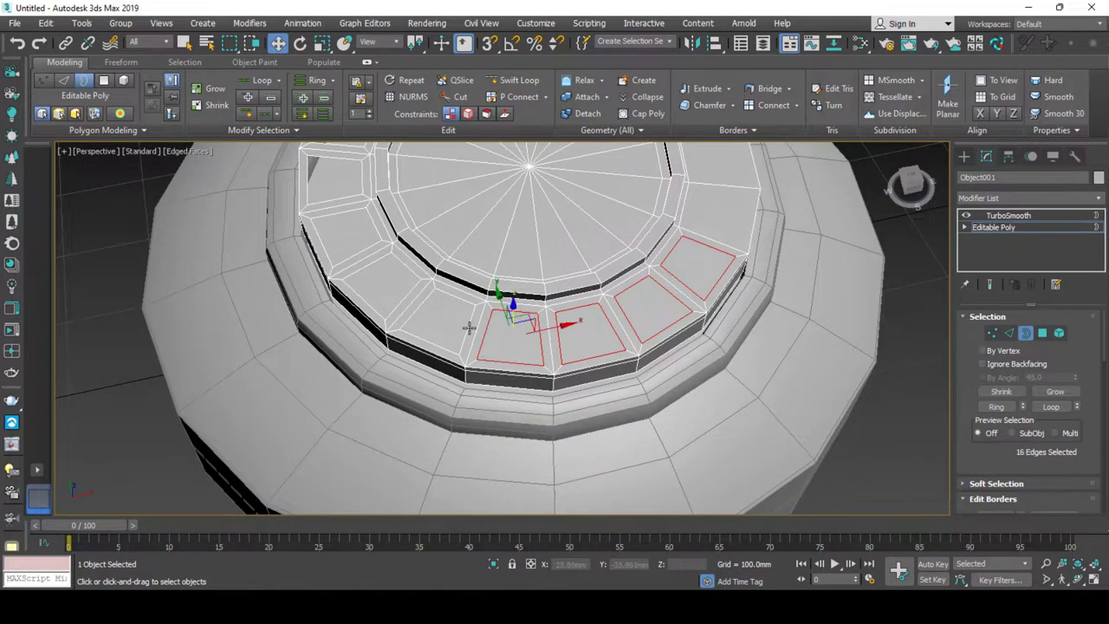
ctrl+click(435, 321)
ctrl+click(401, 301)
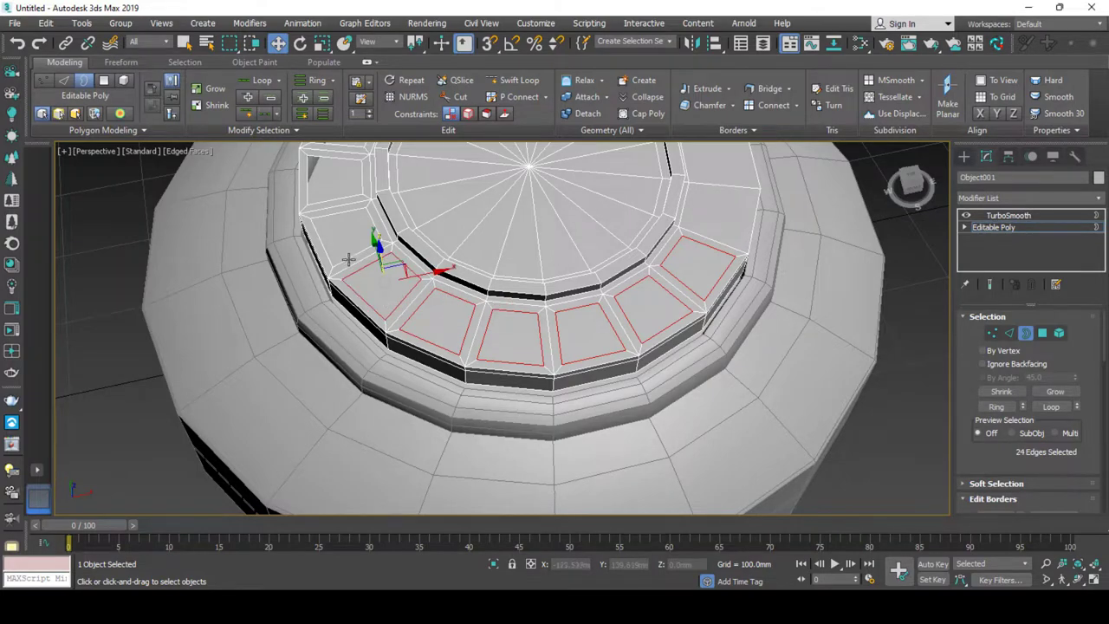
ctrl+click(349, 259)
ctrl+click(327, 200)
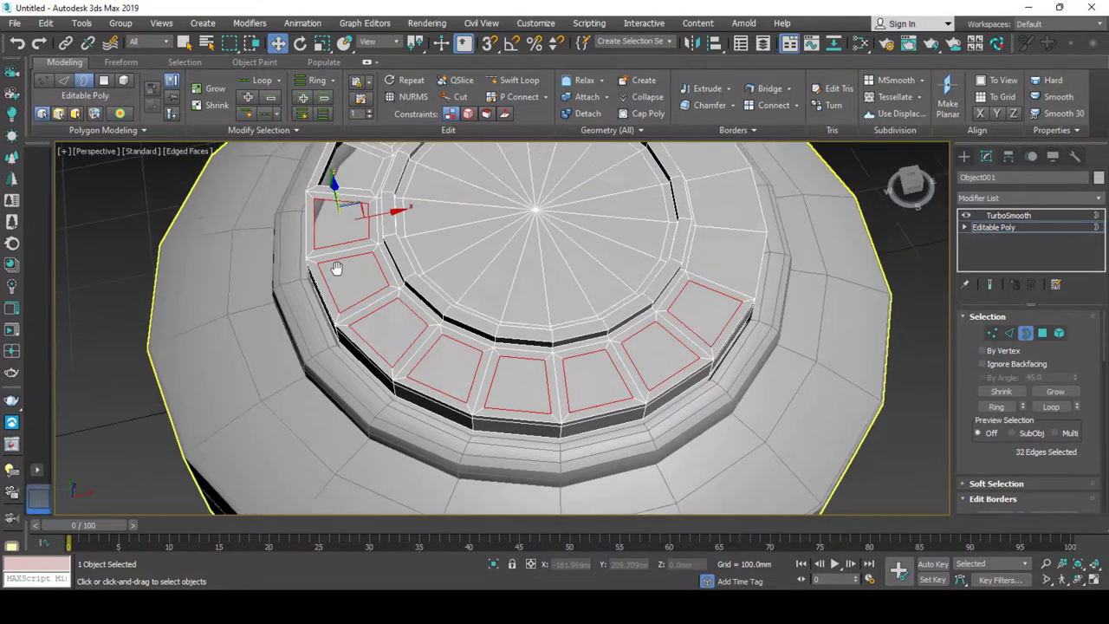
Add the remaining five hole borders and drag all thirteen down to give the holes depth.
alt+middle_drag(326, 200, 365, 264)
ctrl+click(348, 274)
ctrl+click(371, 240)
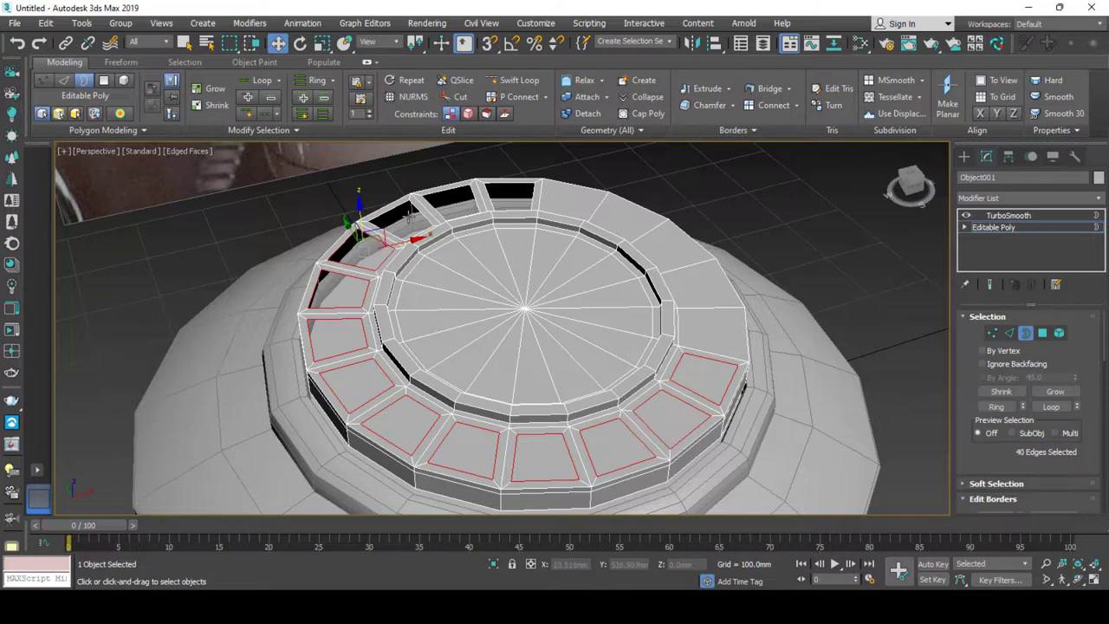
ctrl+click(425, 208)
ctrl+click(475, 198)
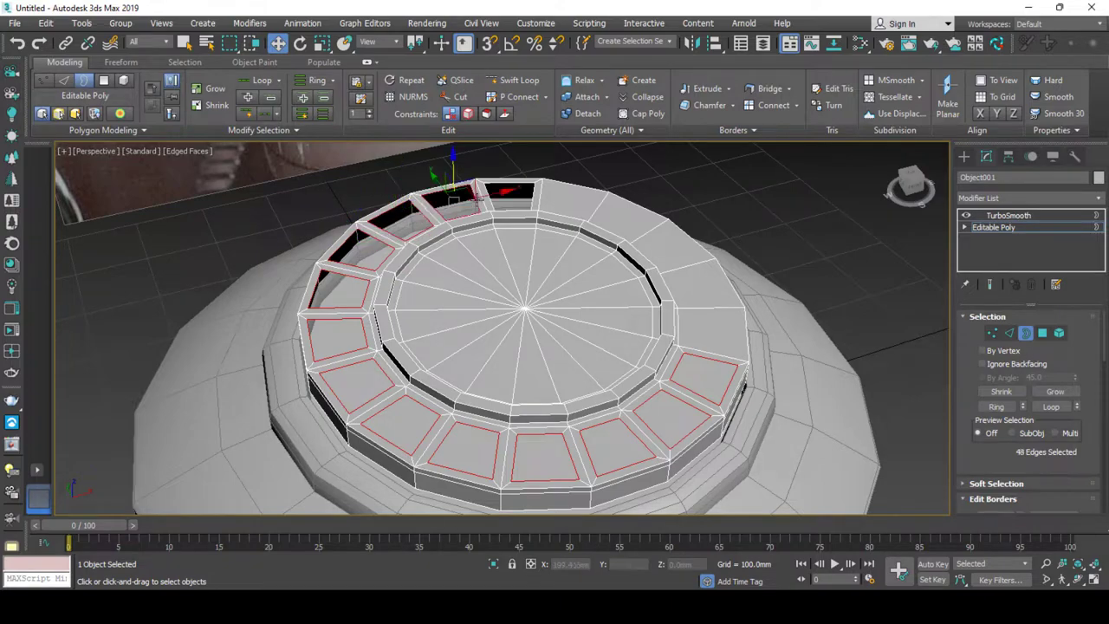
ctrl+click(522, 211)
mouse_move(523, 211)
alt+middle_down()
mouse_move(505, 193)
mouse_move(442, 201)
alt+middle_up()
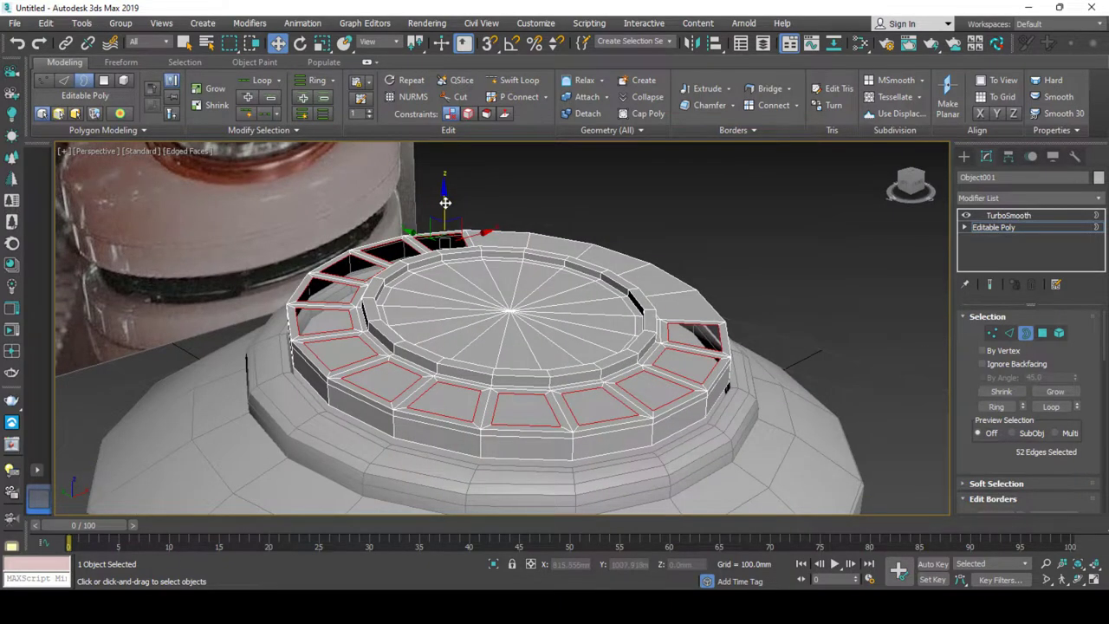
shift+drag(445, 202, 449, 231)
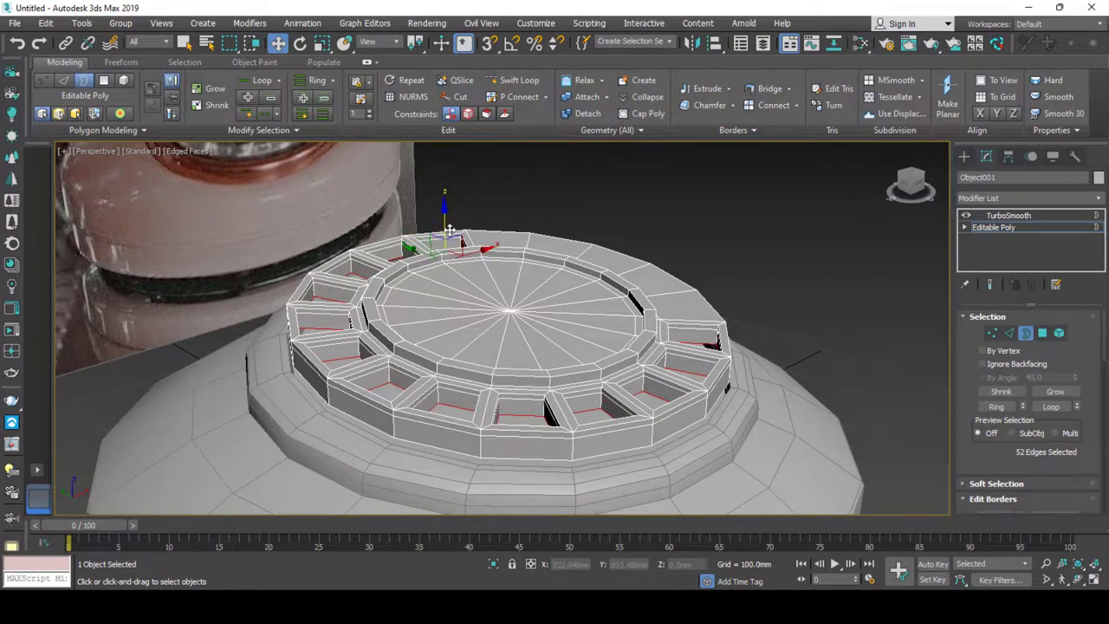
scroll(449, 230, down, 3)
Toggle between the TurboSmooth result and the Editable Poly to check the deepened holes.
click(1008, 215)
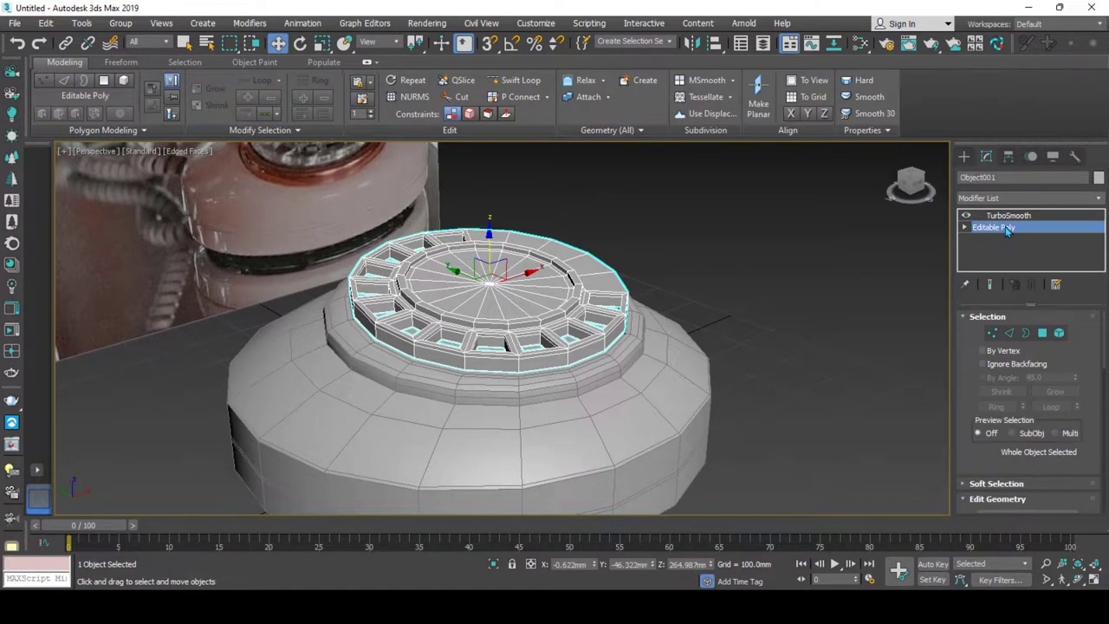
click(993, 227)
click(1008, 215)
mouse_move(684, 329)
alt+middle_down()
mouse_move(653, 359)
mouse_move(517, 387)
mouse_move(578, 334)
mouse_move(589, 363)
alt+middle_up()
Reselect the dial and switch its Editable Poly to vertex editing.
click(540, 359)
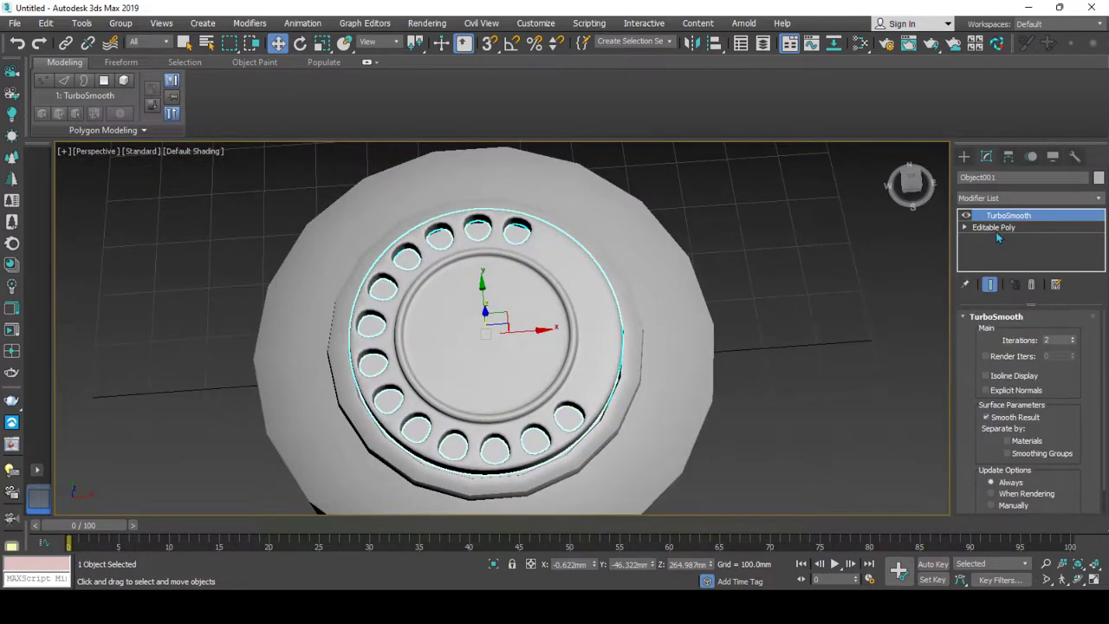
click(994, 228)
click(992, 333)
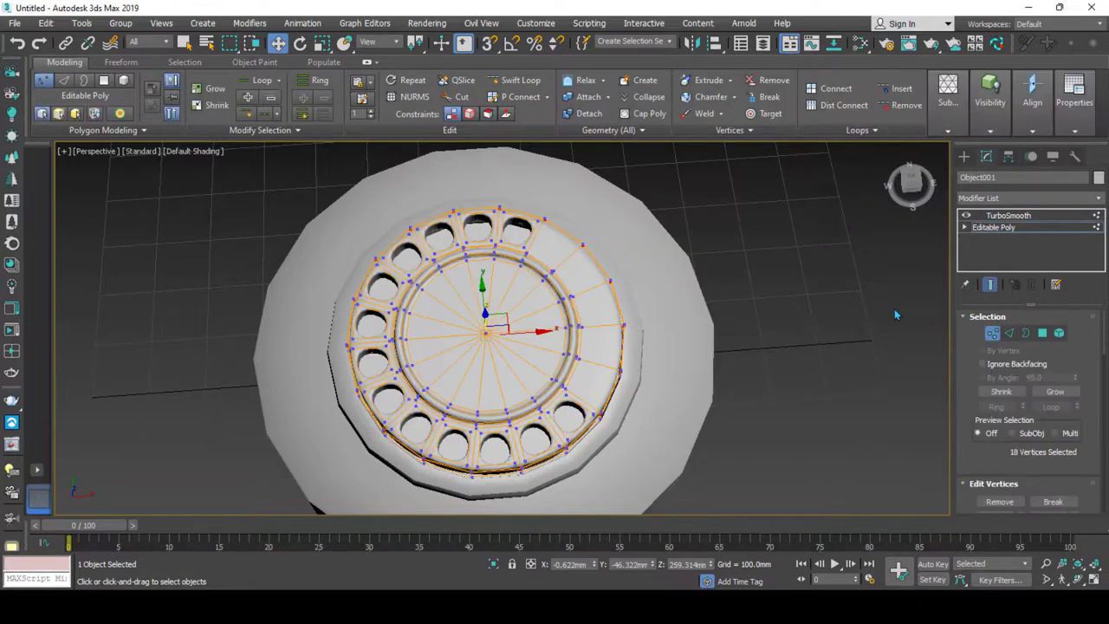
alt+middle_drag(896, 314, 577, 391)
scroll(577, 391, up, 5)
scroll(622, 315, down, 2)
Maximize the Top viewport and select the rim vertices above the right finger hole.
key(alt+w)
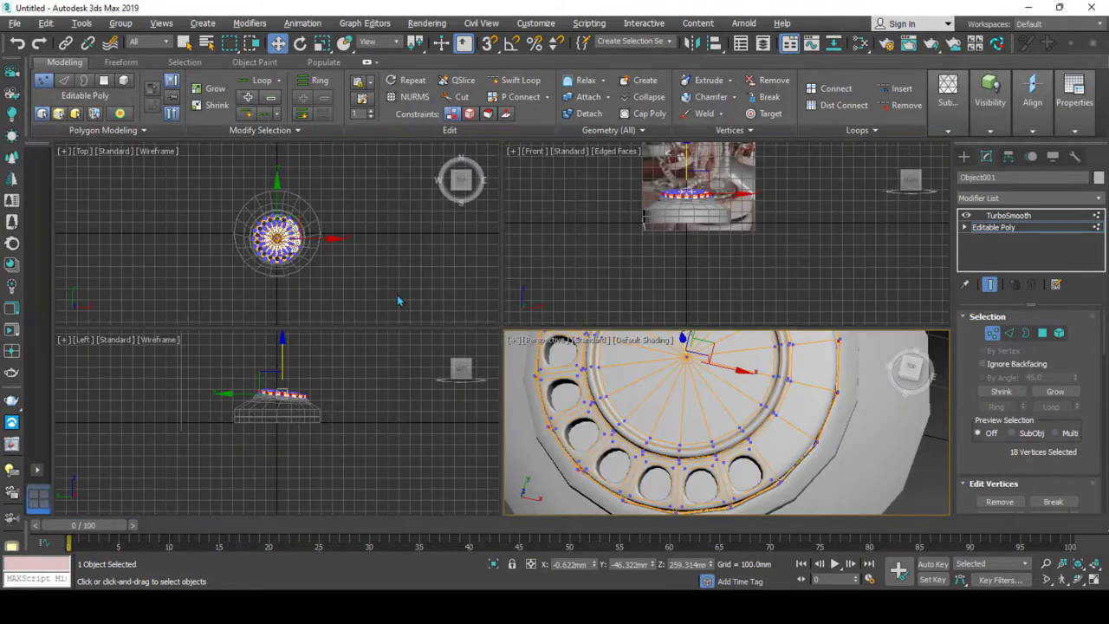
key(alt+w)
scroll(546, 425, up, 3)
scroll(589, 411, up, 3)
mouse_move(596, 413)
middle_down()
mouse_move(606, 347)
mouse_move(636, 360)
middle_up()
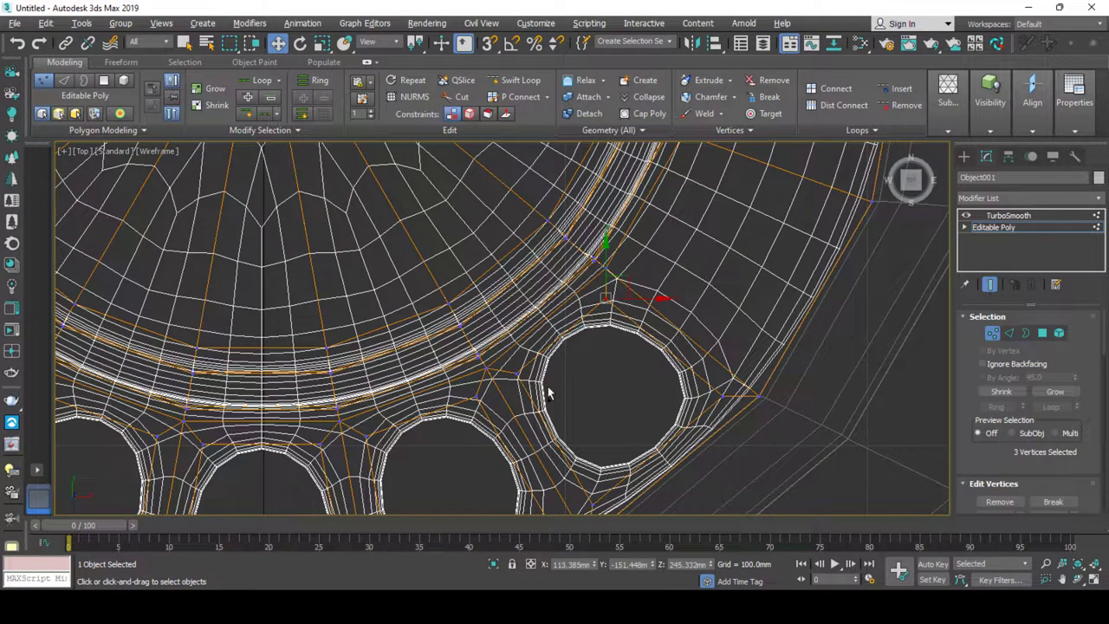
click(642, 364)
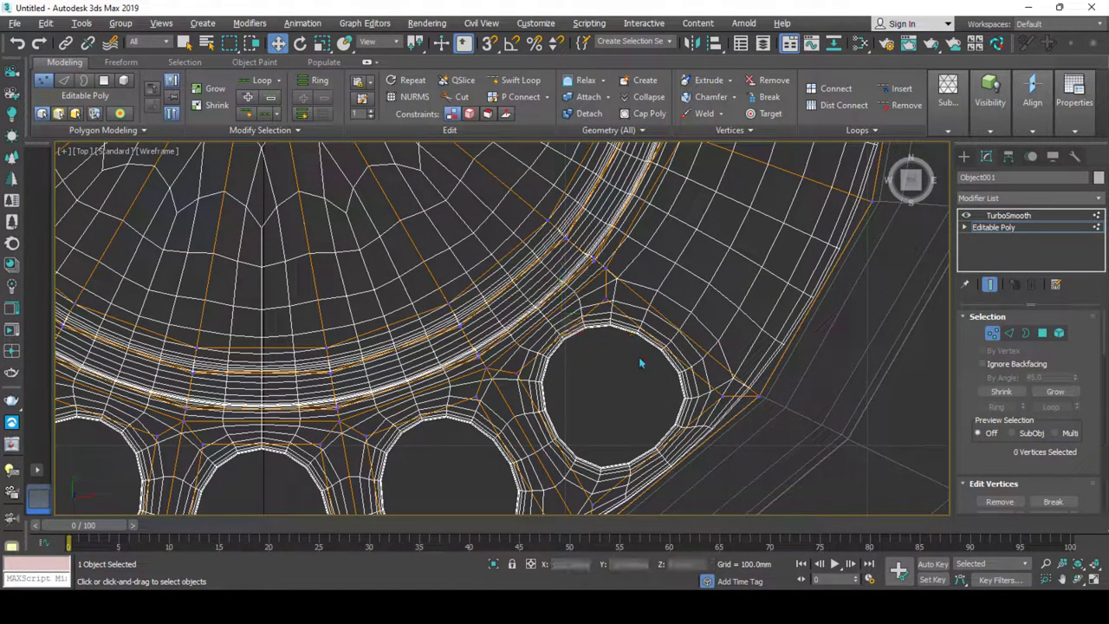
drag(594, 301, 518, 373)
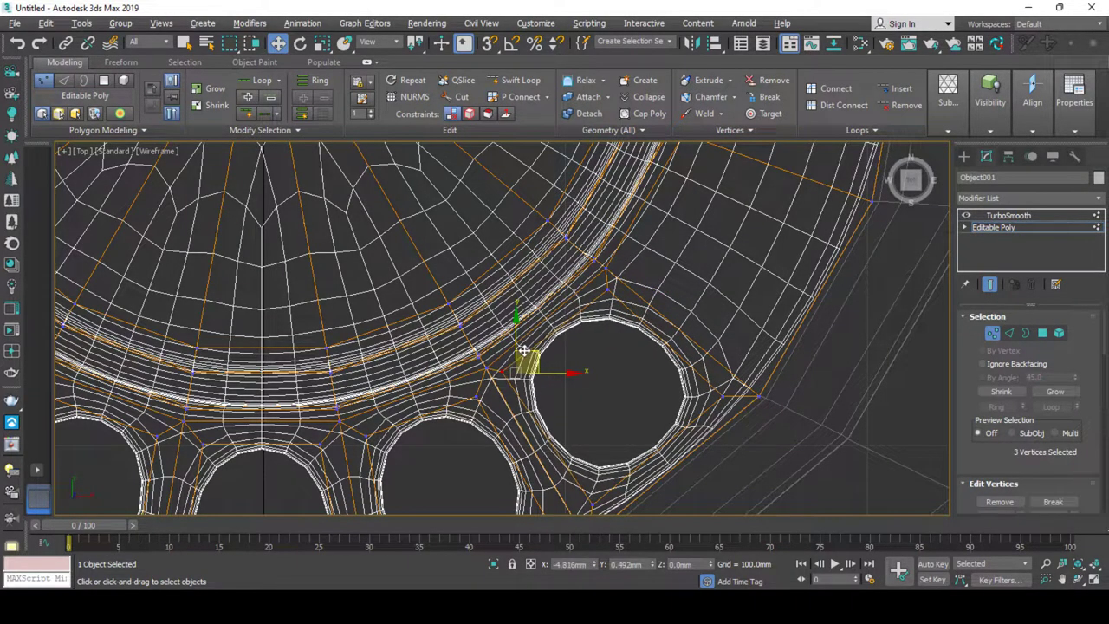
key(ctrl+z)
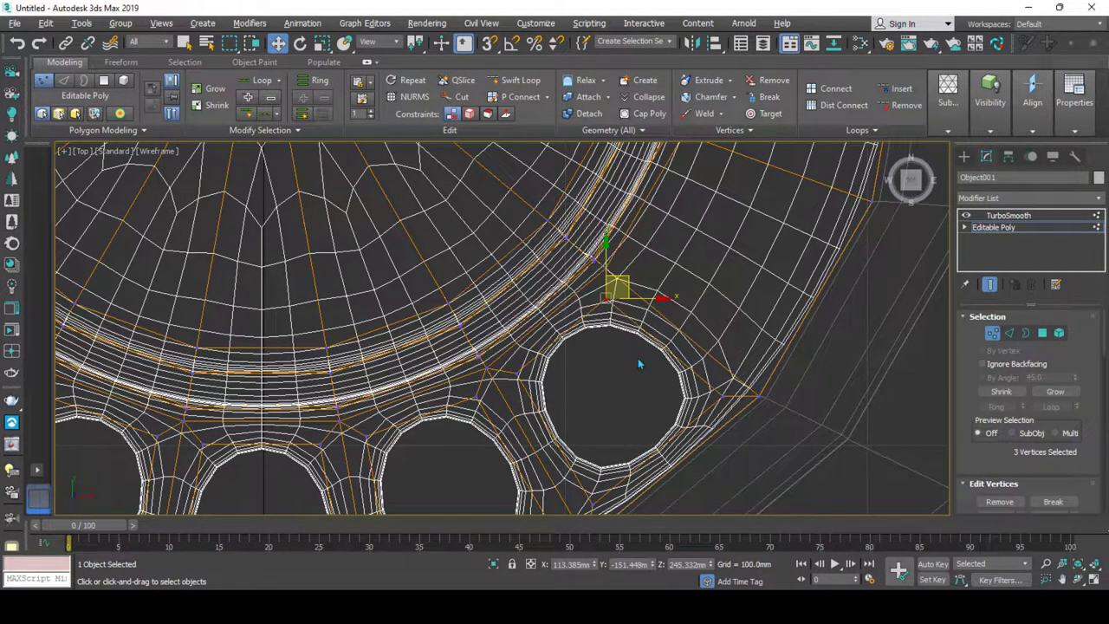
click(633, 346)
drag(597, 256, 598, 254)
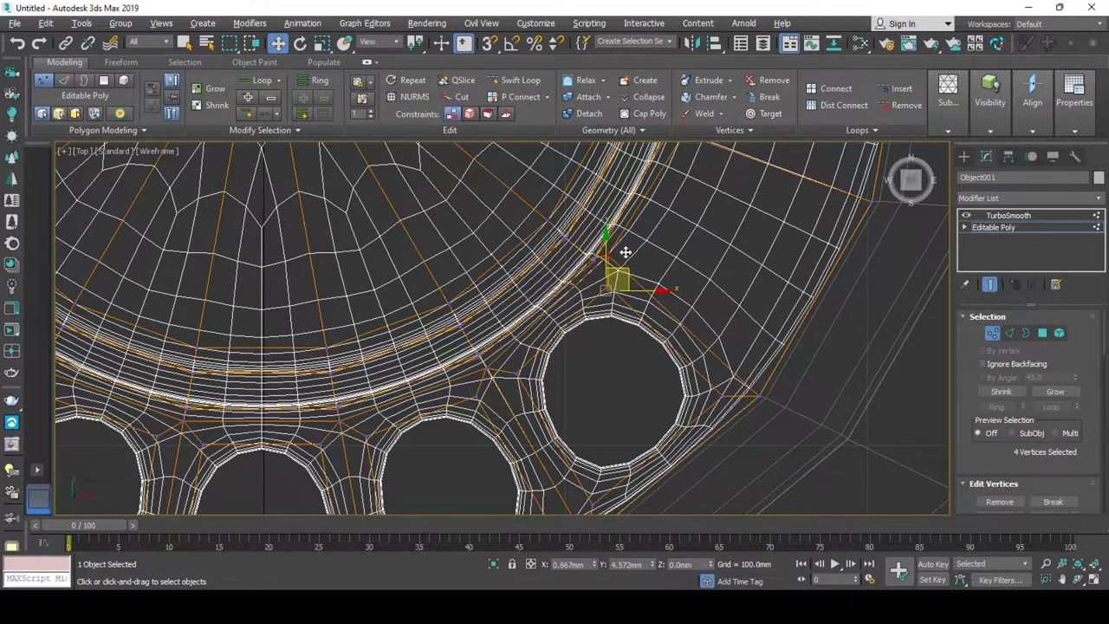
Select two base rim vertices and try the Local reference coordinate system, then return to View.
scroll(552, 390, down, 2)
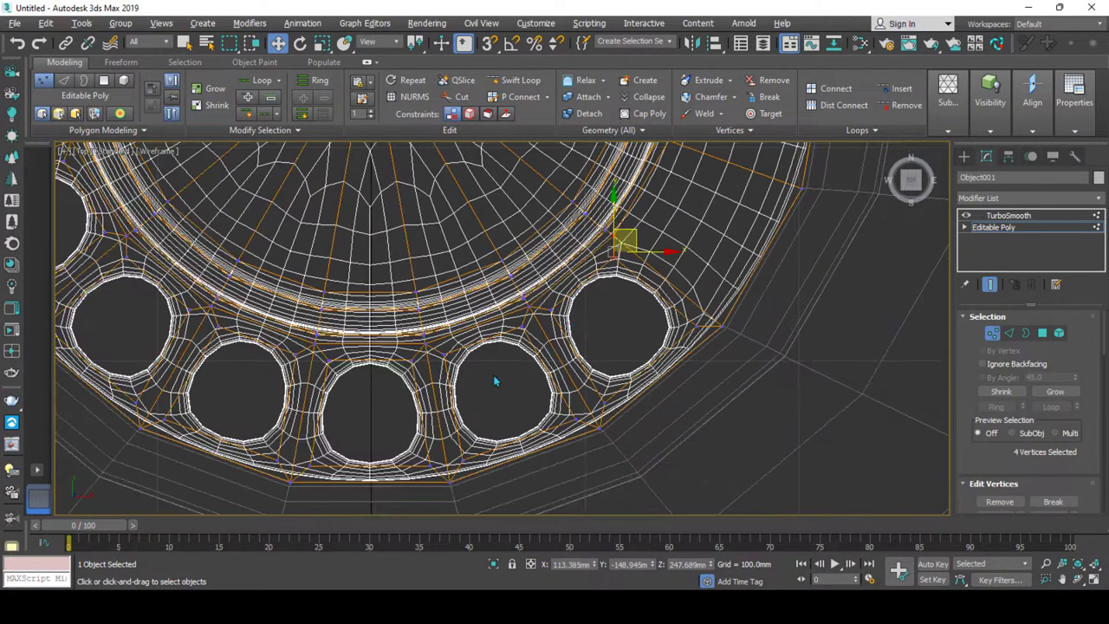
click(575, 419)
ctrl+click(462, 461)
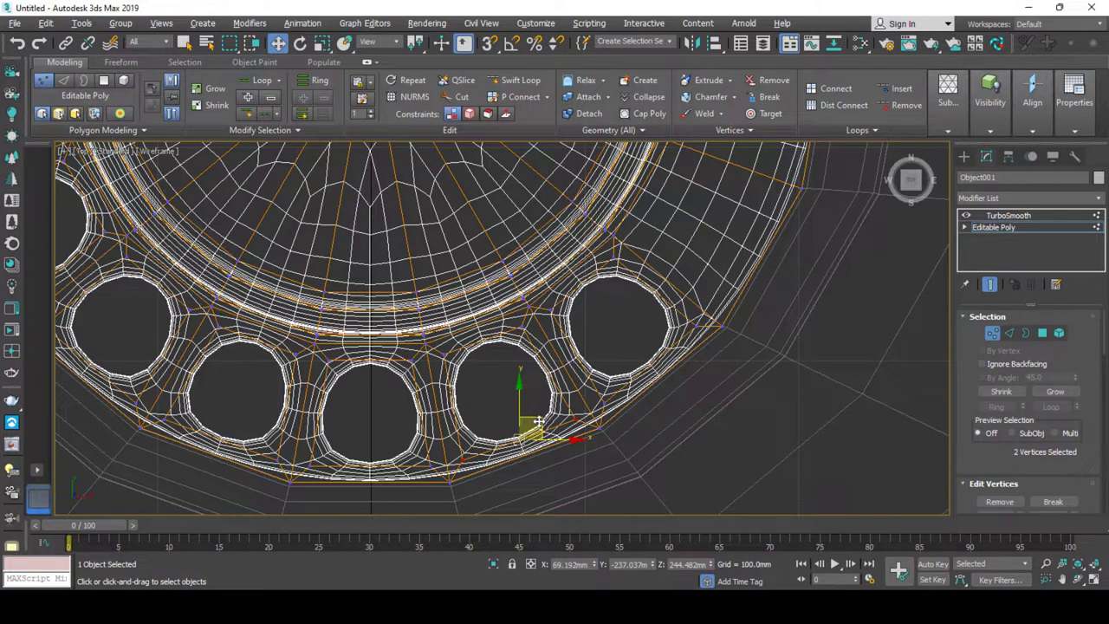
key(r)
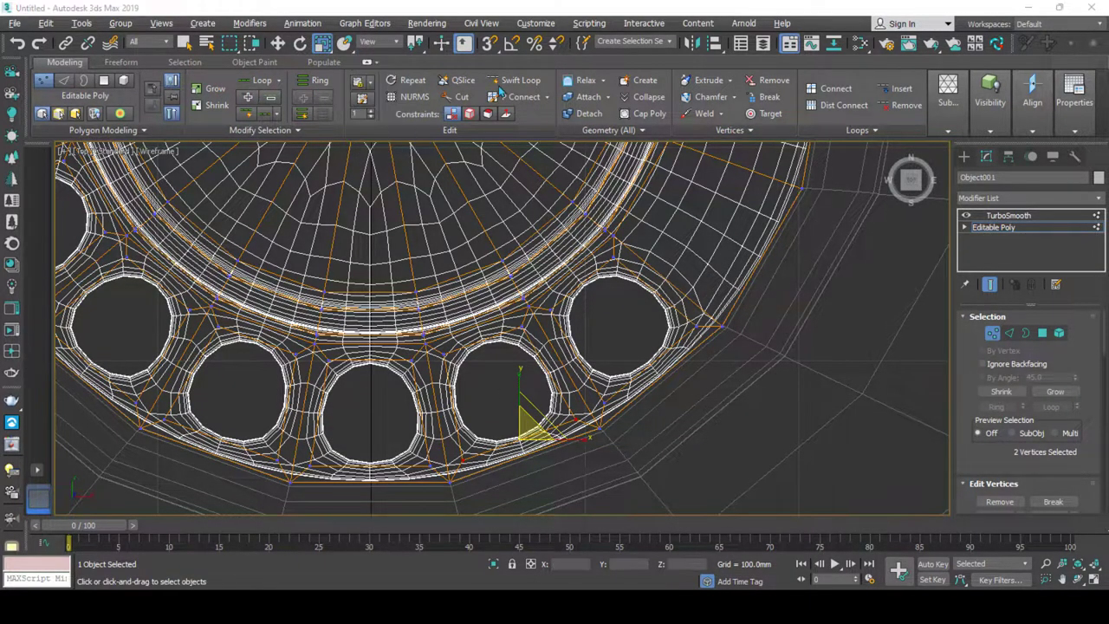
click(394, 45)
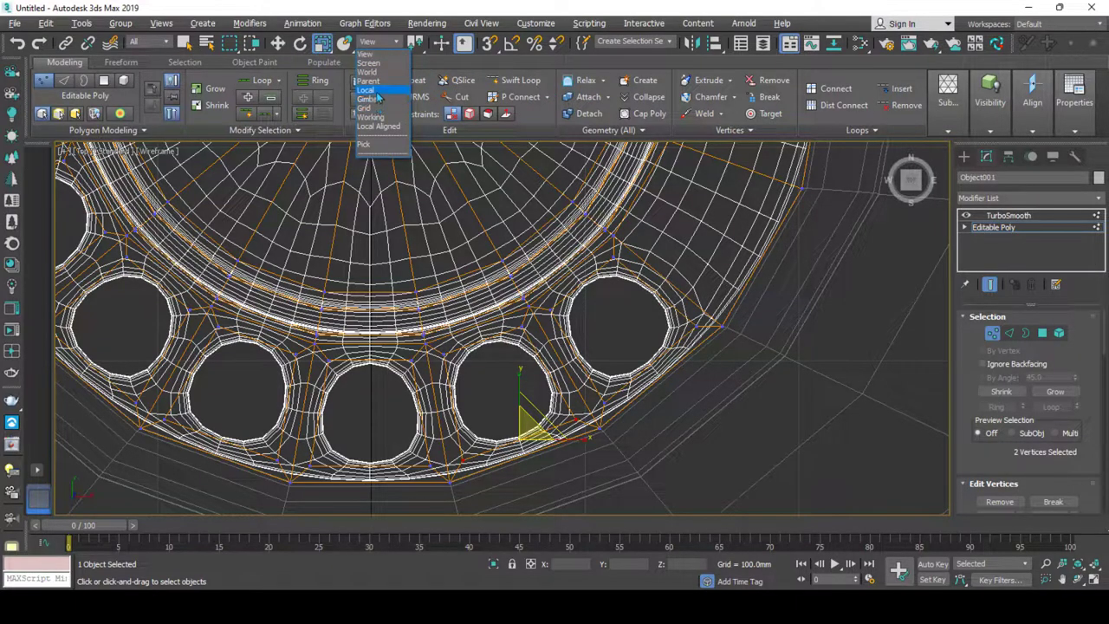
click(366, 89)
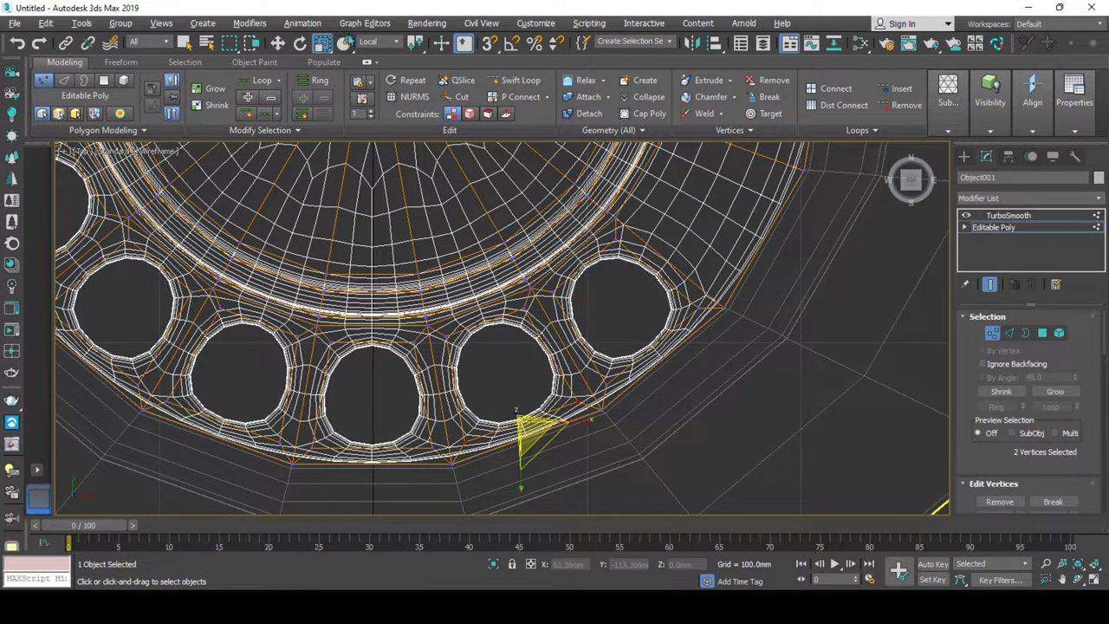
click(367, 43)
click(365, 53)
Move the vertices at the right hole's corner and lower rim to round it.
scroll(589, 401, up, 2)
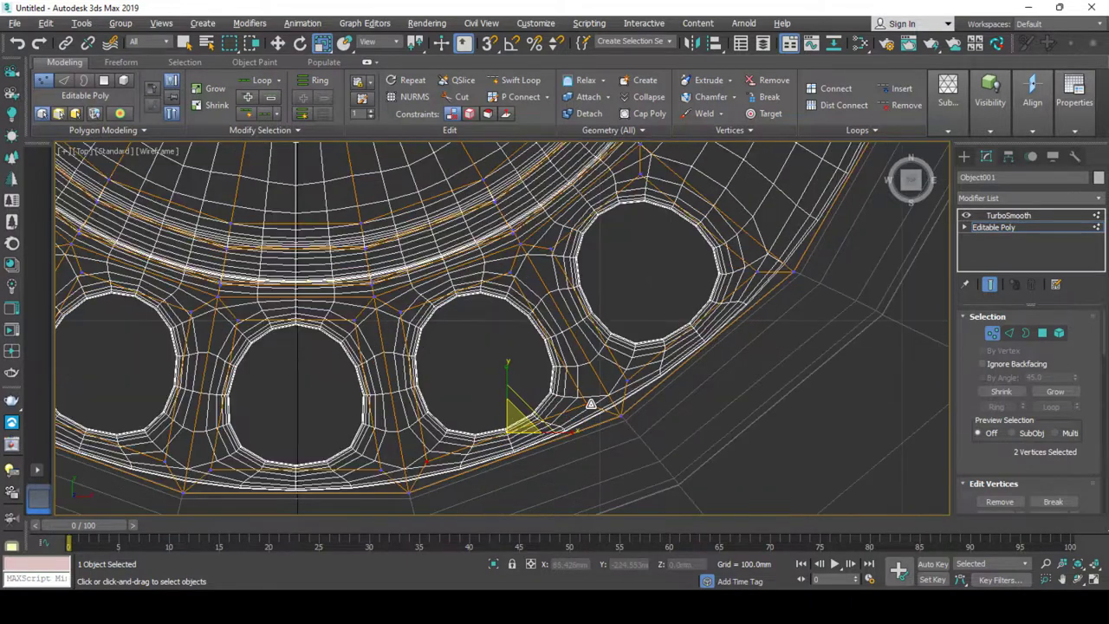
click(600, 396)
key(w)
drag(602, 383, 564, 404)
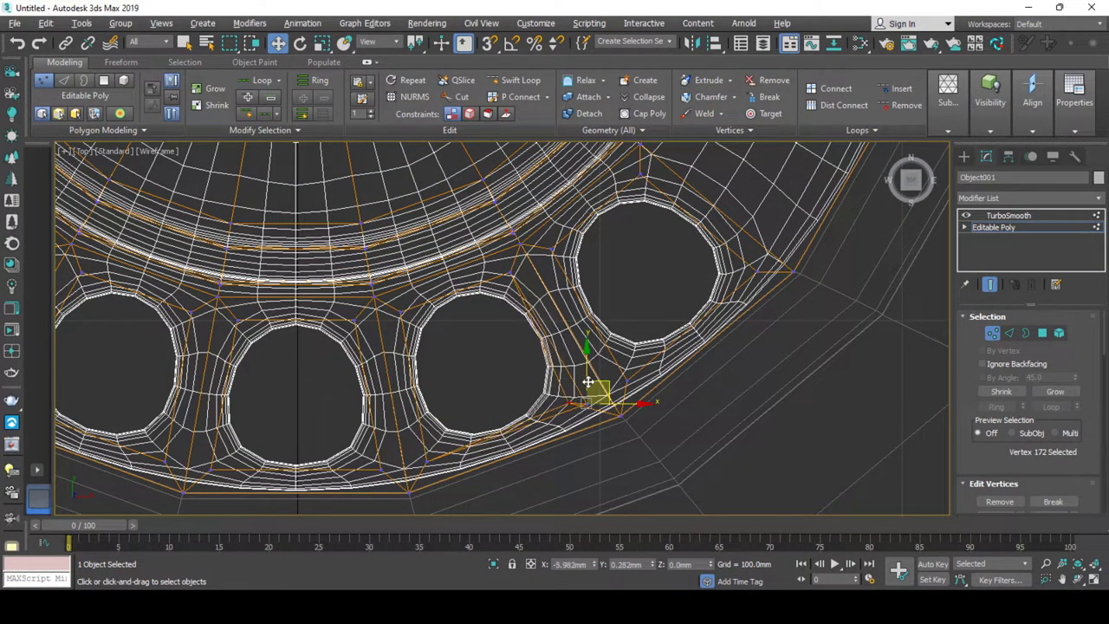
click(558, 398)
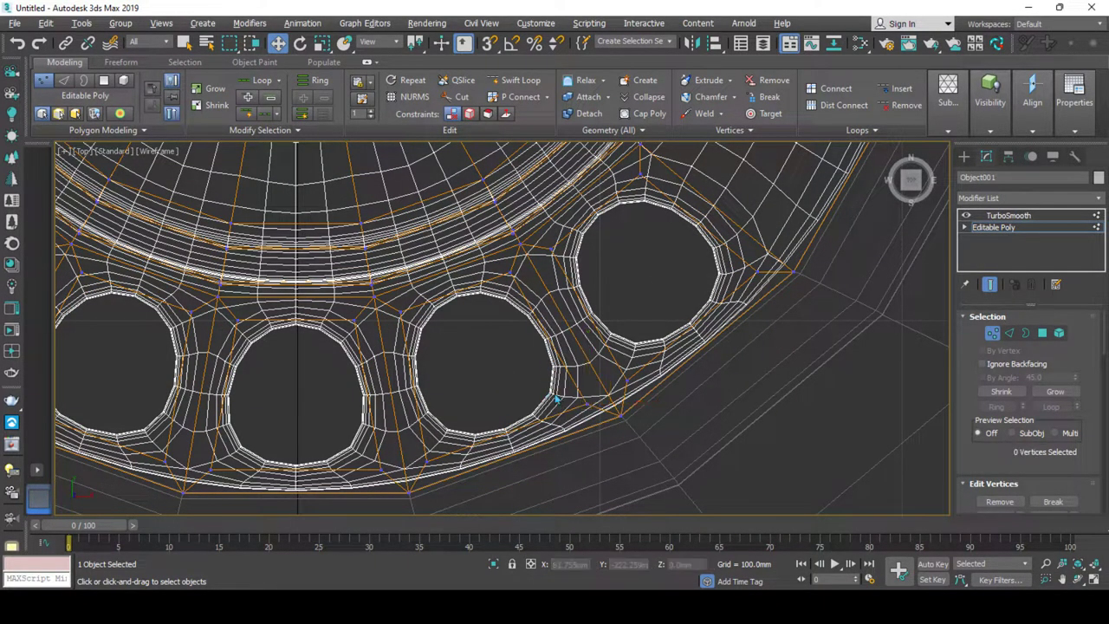
drag(600, 423, 609, 378)
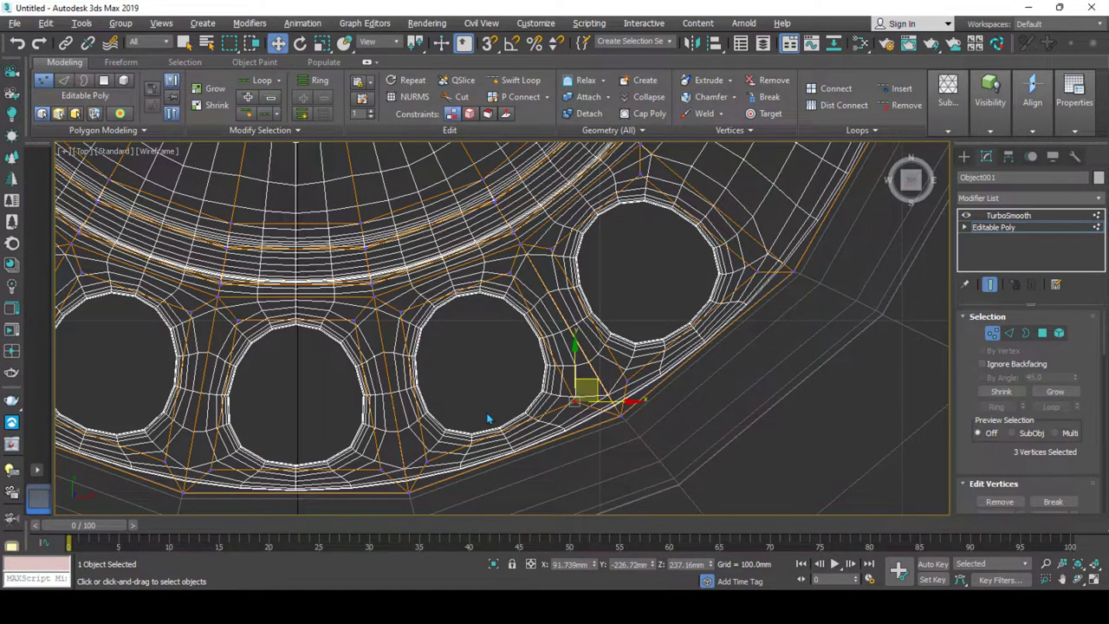
middle_drag(471, 432, 484, 415)
drag(444, 463, 436, 460)
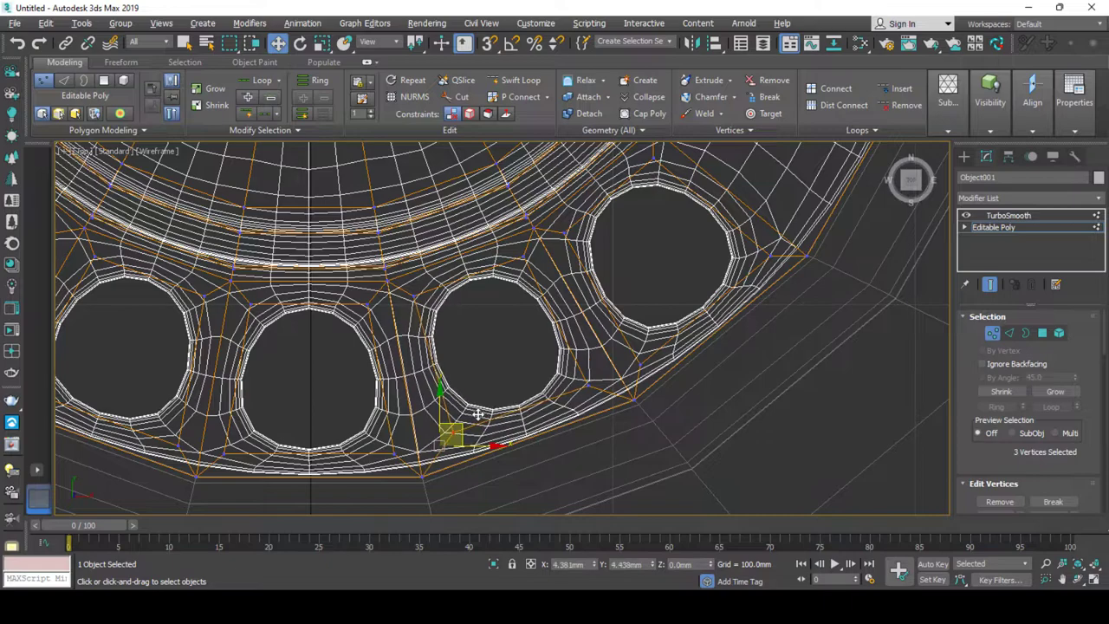
Reposition the vertex clusters beside the bottom holes to smooth the rim.
middle_drag(388, 437, 451, 420)
click(448, 439)
drag(448, 440, 470, 435)
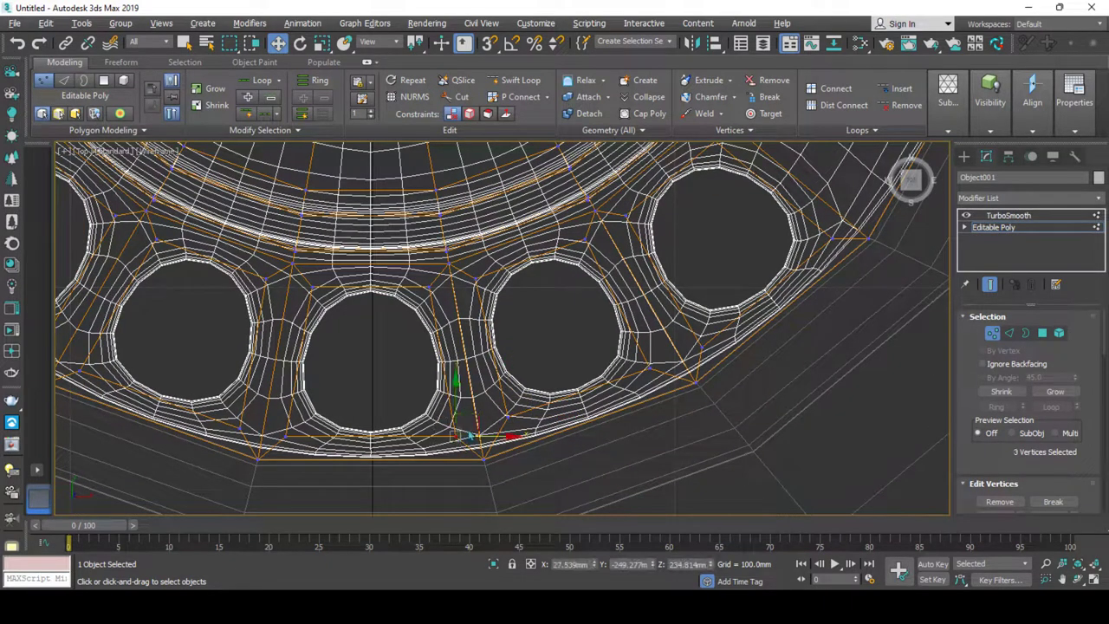
middle_drag(469, 412, 520, 409)
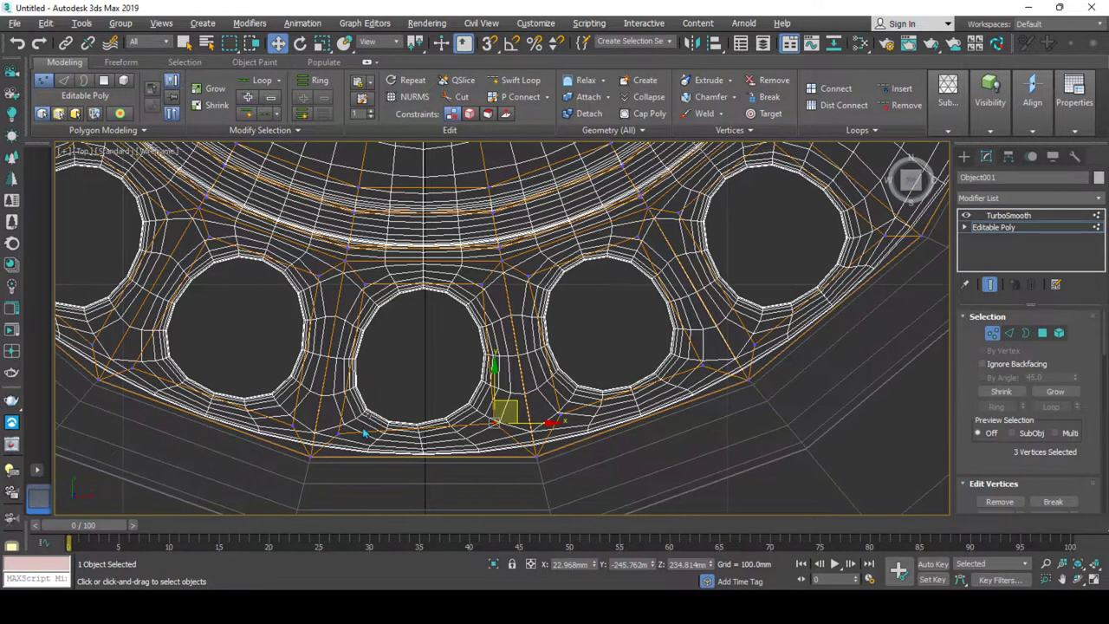
mouse_move(507, 418)
mouse_down()
mouse_move(330, 438)
mouse_move(371, 409)
mouse_up()
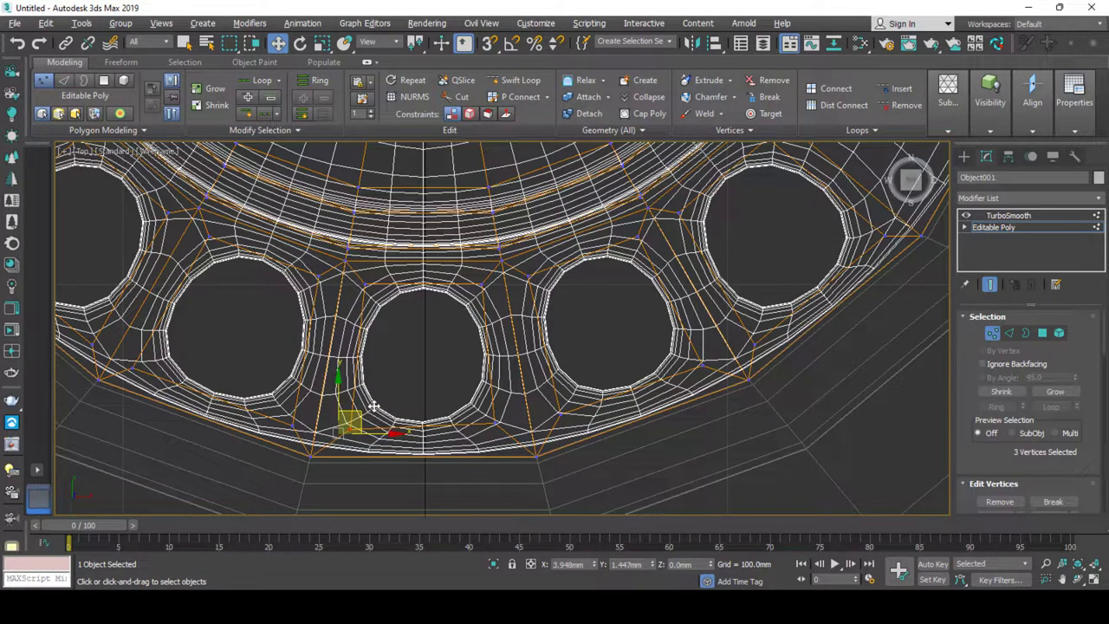
middle_drag(725, 321, 612, 395)
mouse_move(753, 319)
mouse_down()
mouse_move(784, 329)
mouse_move(771, 295)
mouse_up()
drag(677, 379, 634, 426)
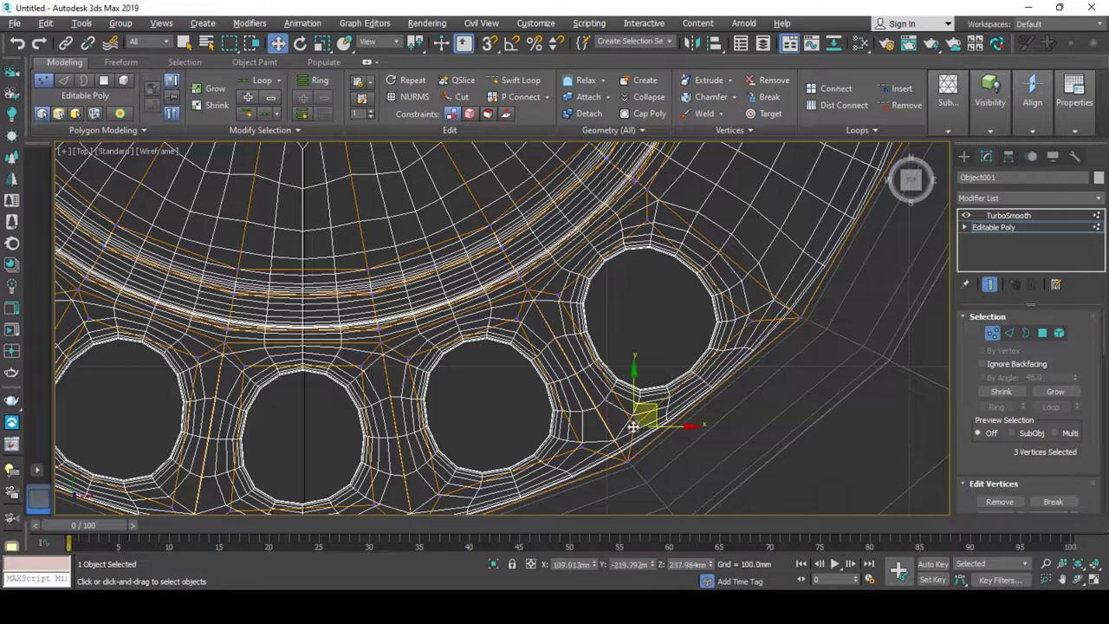
middle_drag(658, 405, 397, 435)
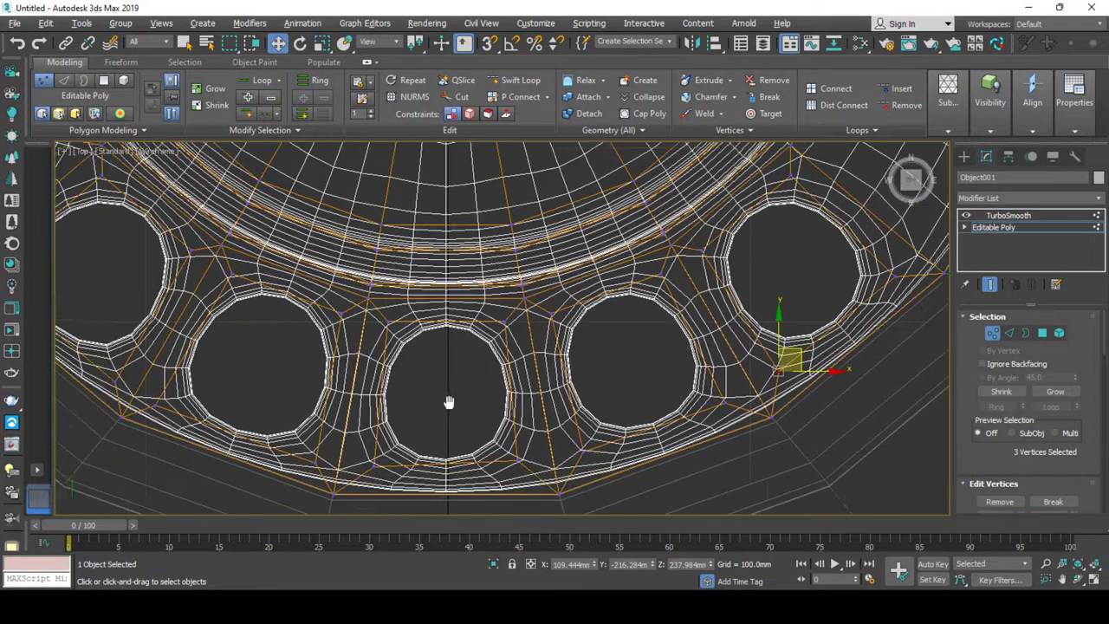
drag(413, 427, 407, 416)
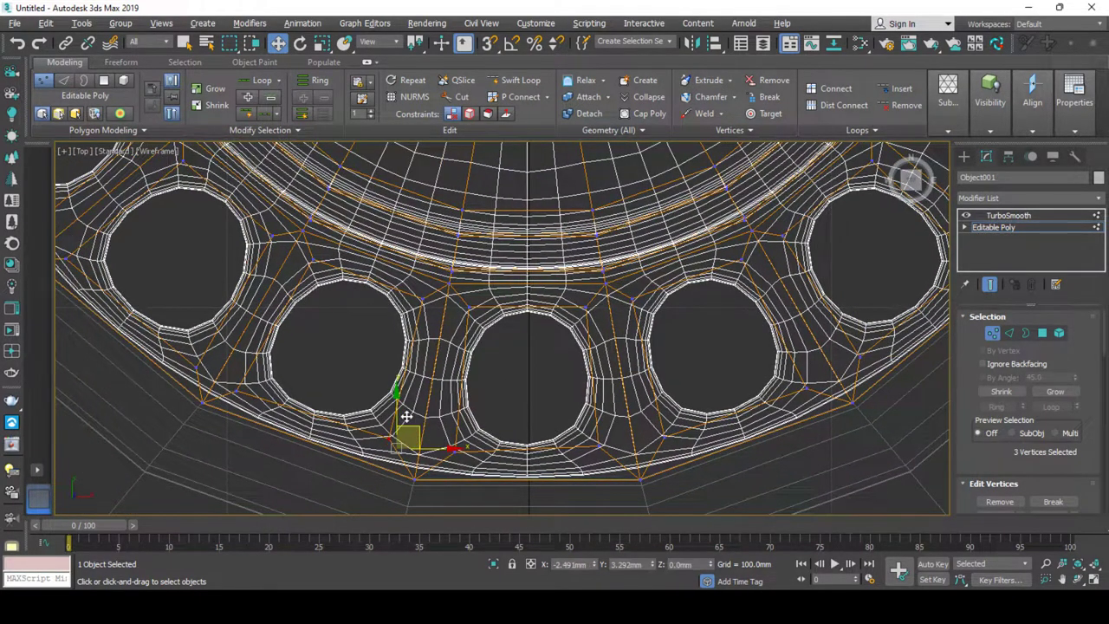
Adjust the three vertices at the lower-left hole junction.
middle_drag(223, 380, 379, 446)
click(299, 401)
click(349, 424)
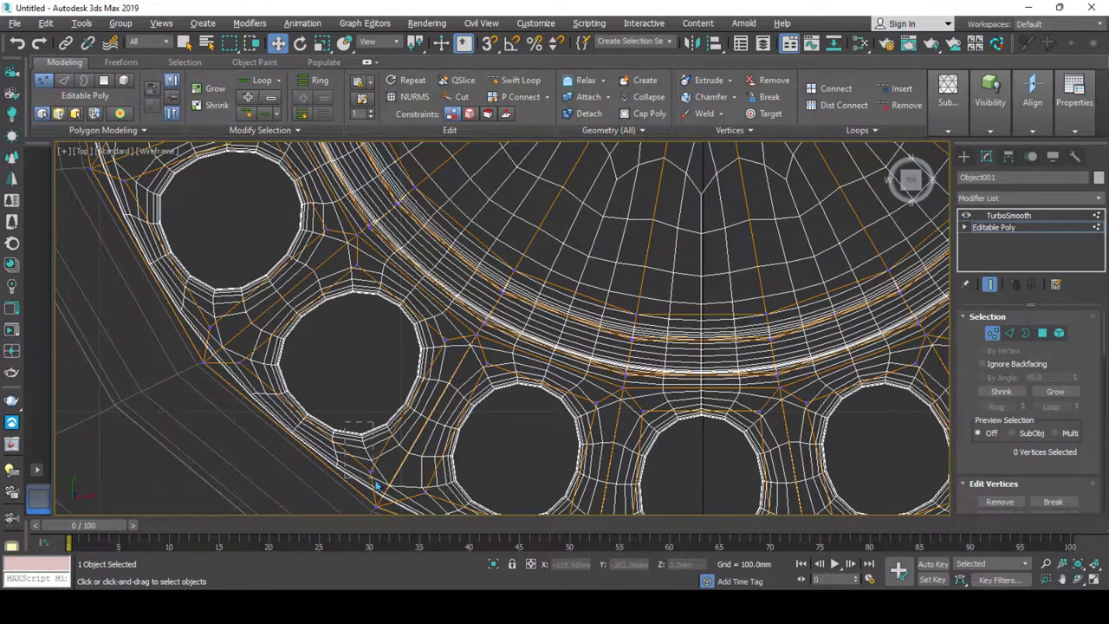
drag(377, 487, 357, 446)
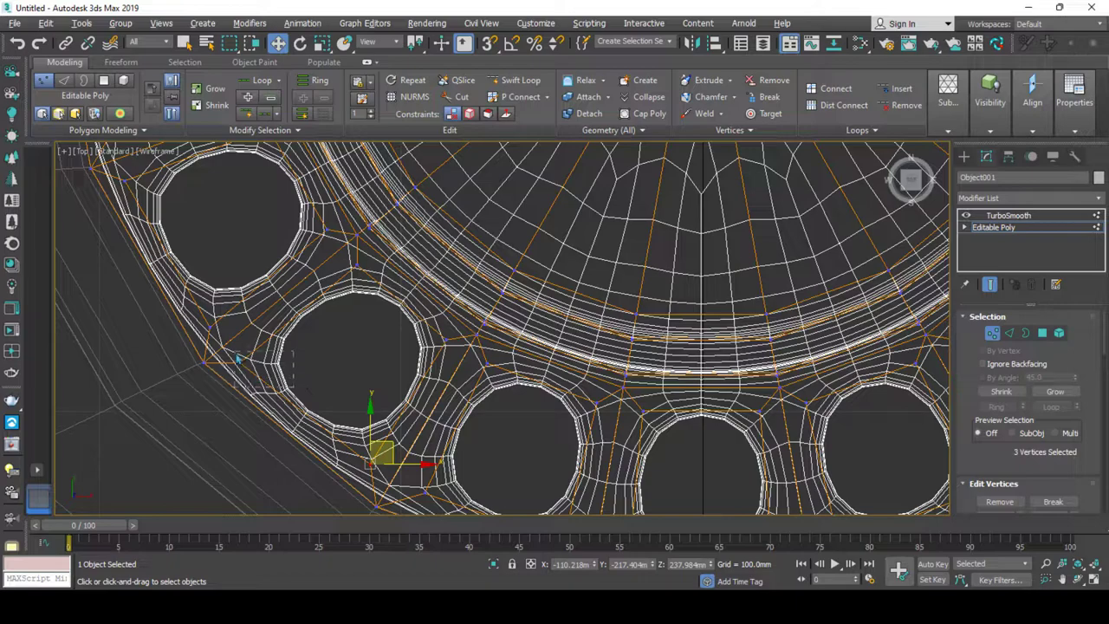
drag(238, 362, 265, 296)
middle_drag(250, 325, 425, 446)
click(362, 468)
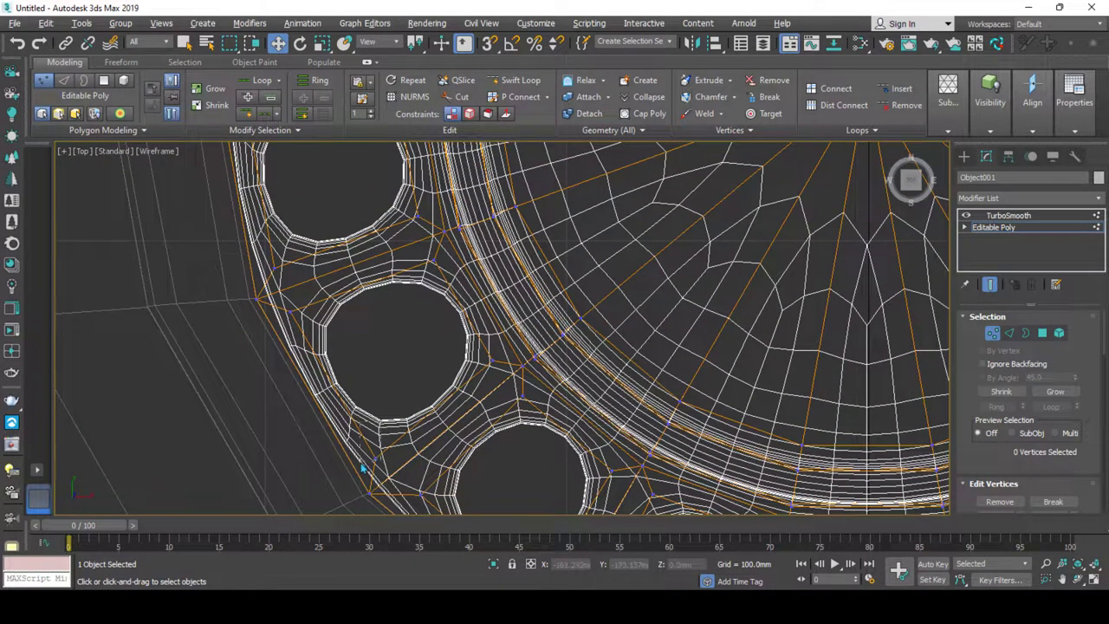
click(398, 430)
drag(371, 478, 408, 429)
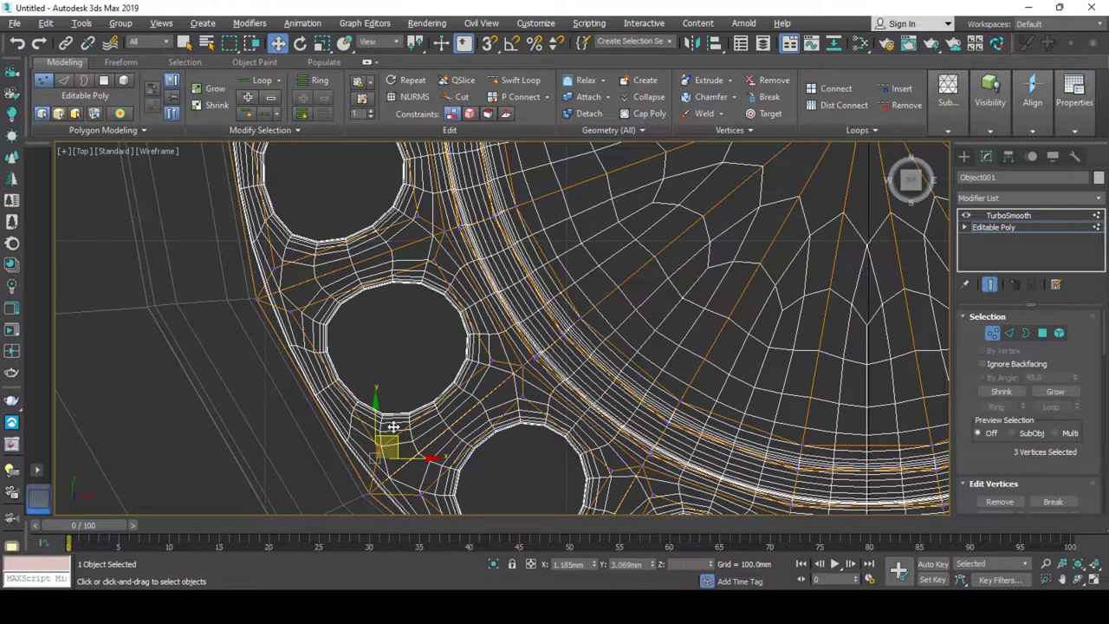
middle_drag(292, 322, 316, 374)
drag(315, 375, 345, 351)
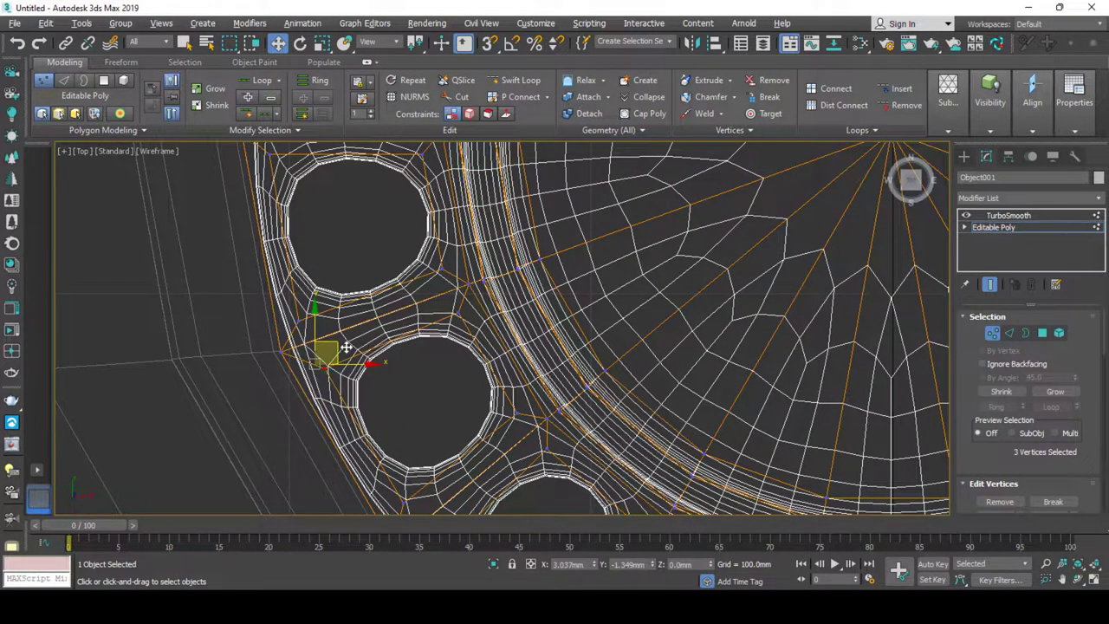
Nudge the rim vertices beside the left-side holes to round them.
middle_drag(334, 270, 361, 326)
click(340, 375)
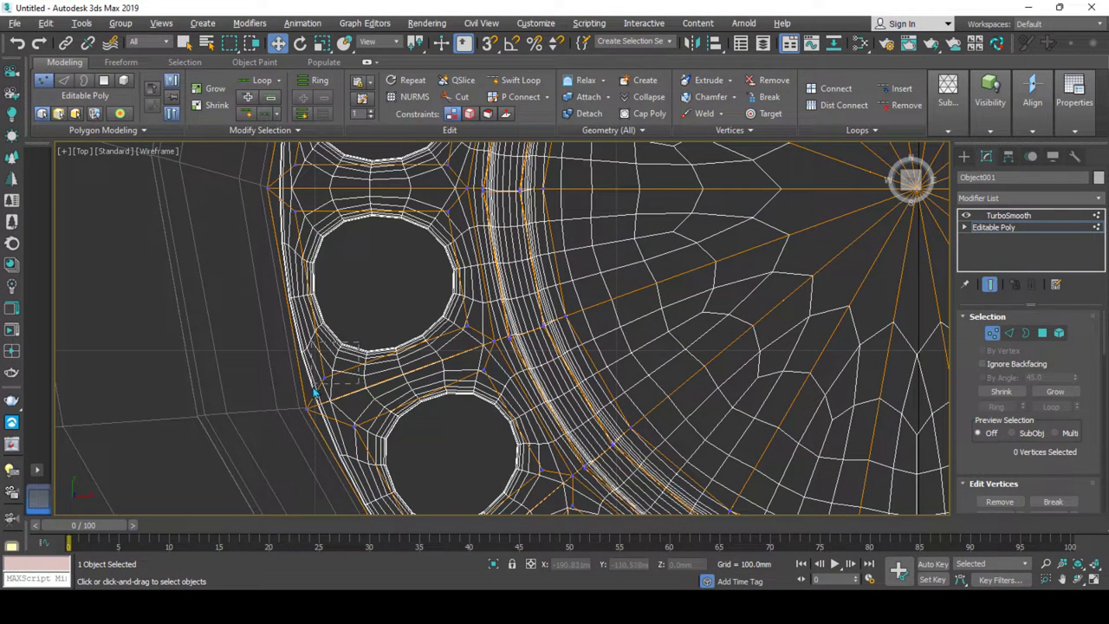
middle_drag(282, 215, 281, 310)
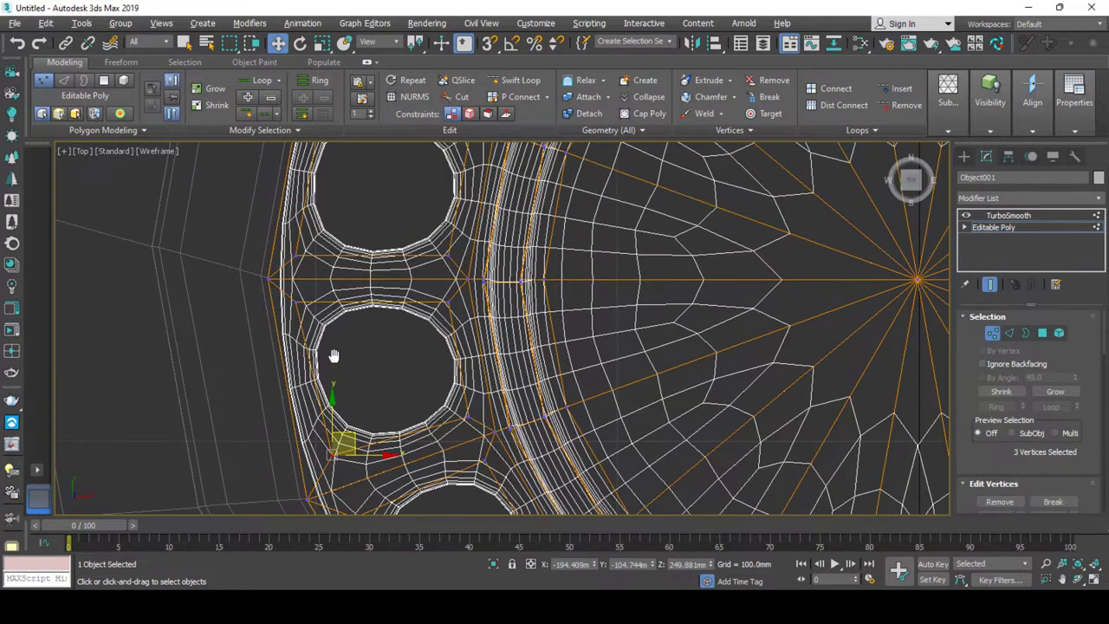
drag(318, 292, 324, 310)
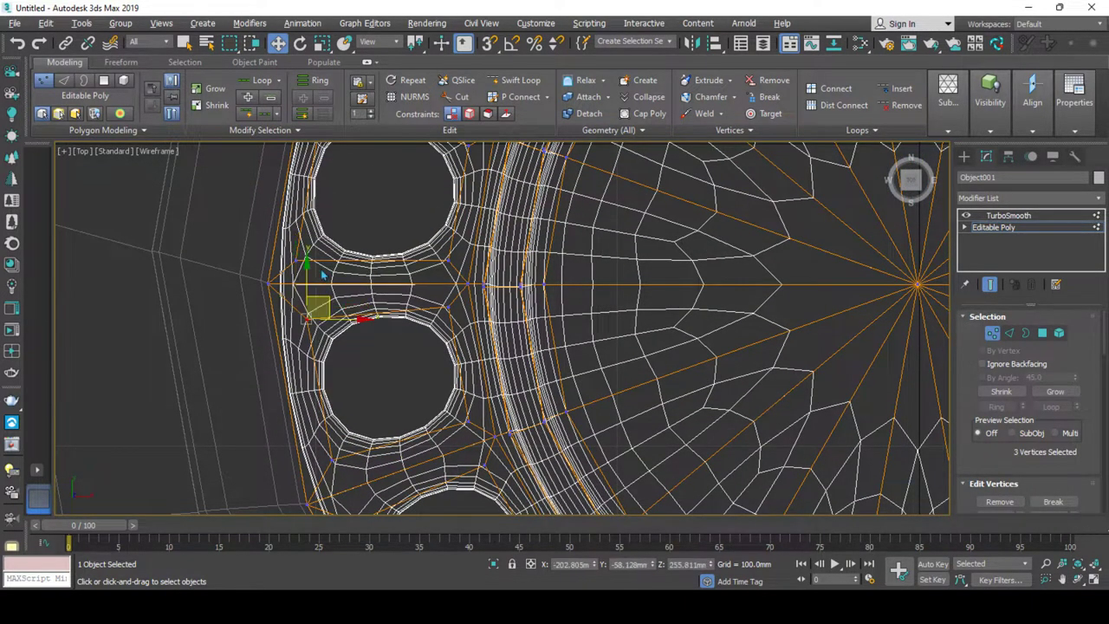
middle_drag(284, 283, 285, 419)
click(285, 420)
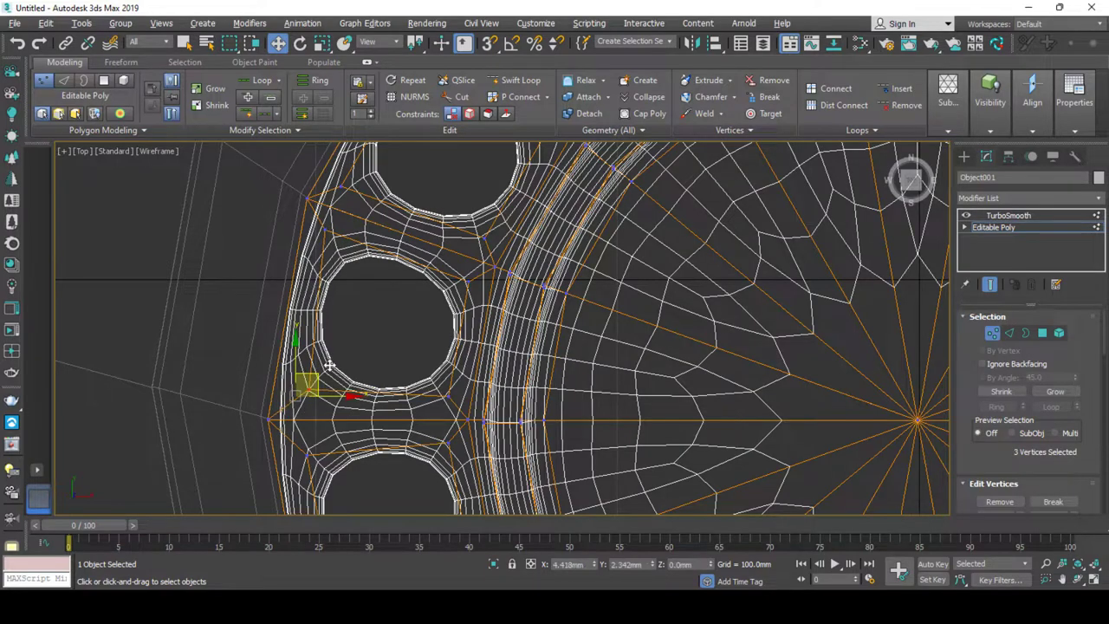
middle_drag(353, 294, 353, 372)
mouse_move(353, 372)
mouse_down()
mouse_move(308, 295)
mouse_move(359, 304)
mouse_up()
middle_drag(359, 304, 354, 416)
click(363, 392)
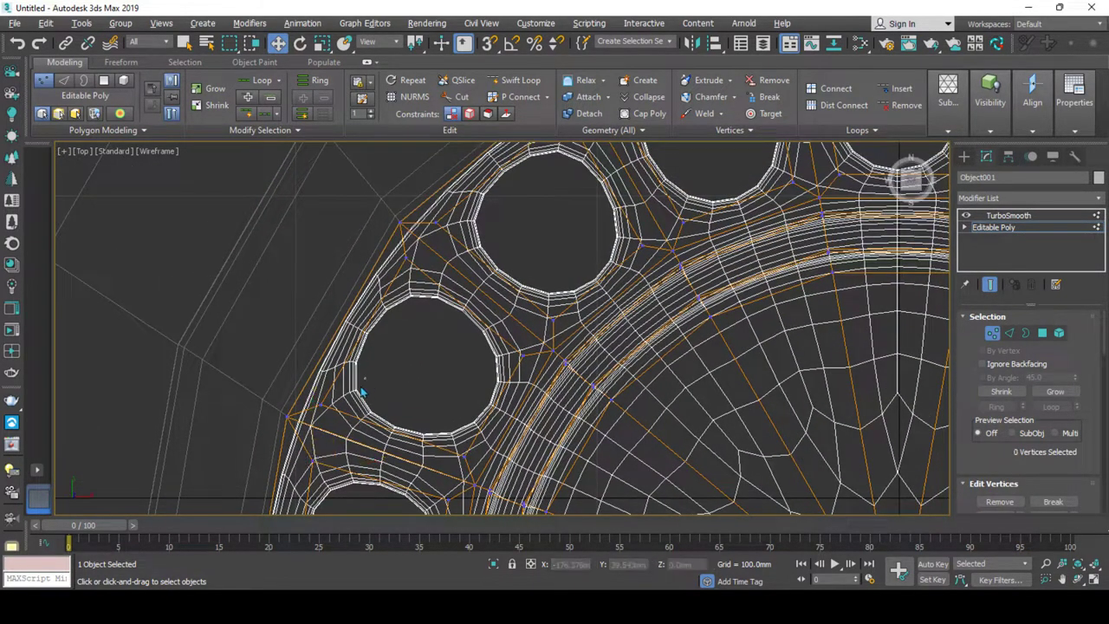
drag(338, 396, 360, 392)
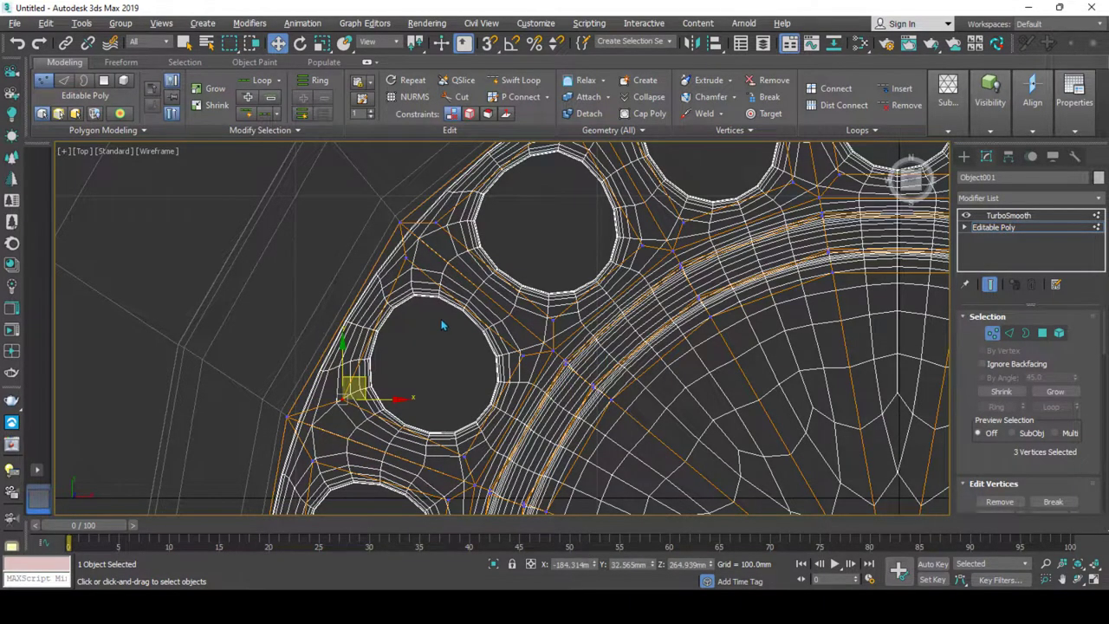
Line up the rim vertices between the upper pairs of holes.
mouse_move(404, 252)
mouse_down()
mouse_move(433, 265)
mouse_move(426, 258)
mouse_up()
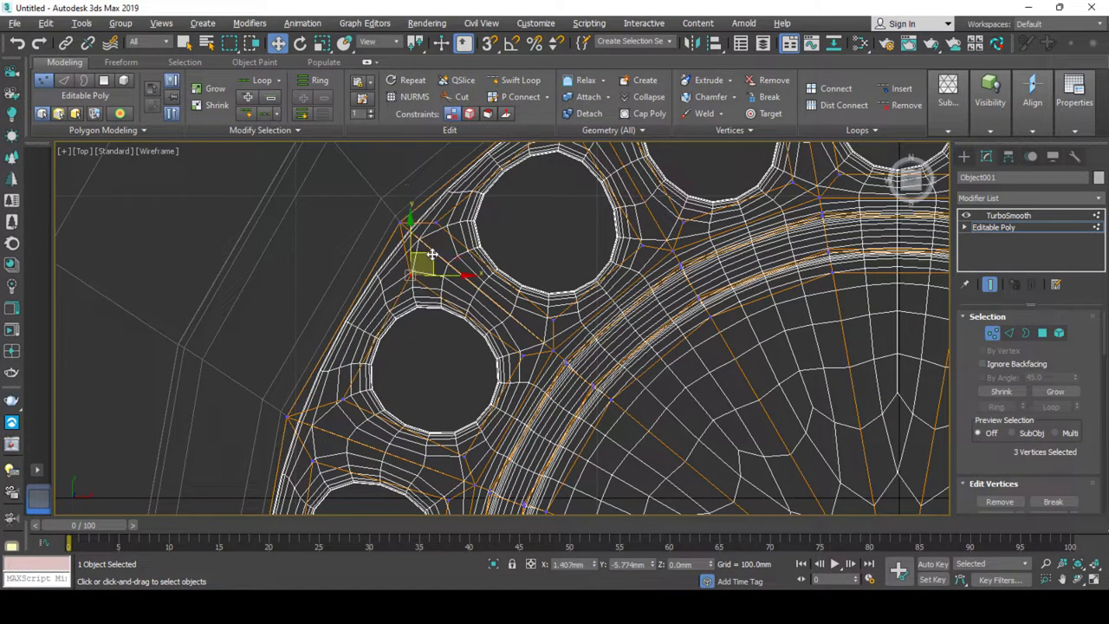
mouse_move(439, 257)
middle_down()
mouse_move(408, 293)
mouse_move(364, 301)
middle_up()
click(449, 245)
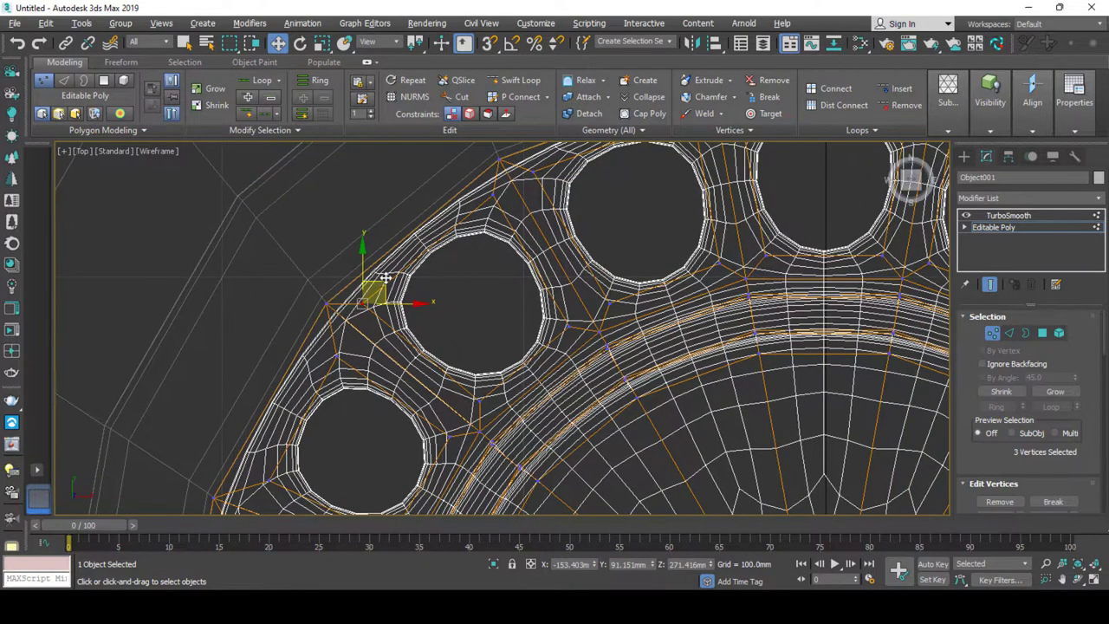
drag(381, 279, 392, 286)
middle_drag(460, 252, 510, 217)
drag(511, 216, 477, 251)
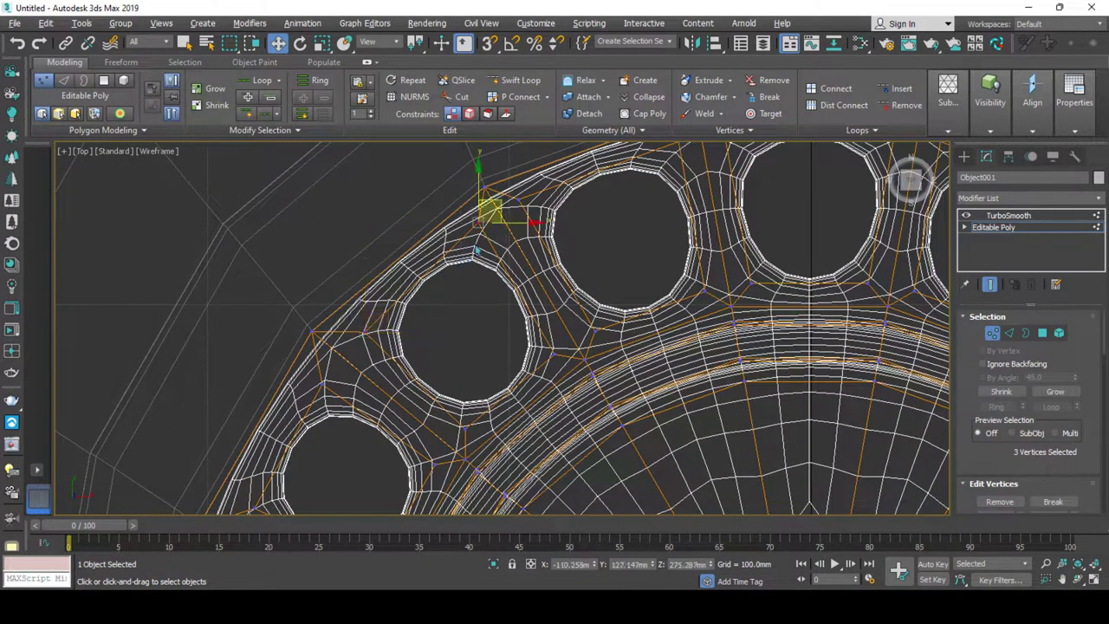
drag(500, 201, 505, 214)
middle_drag(505, 214, 423, 321)
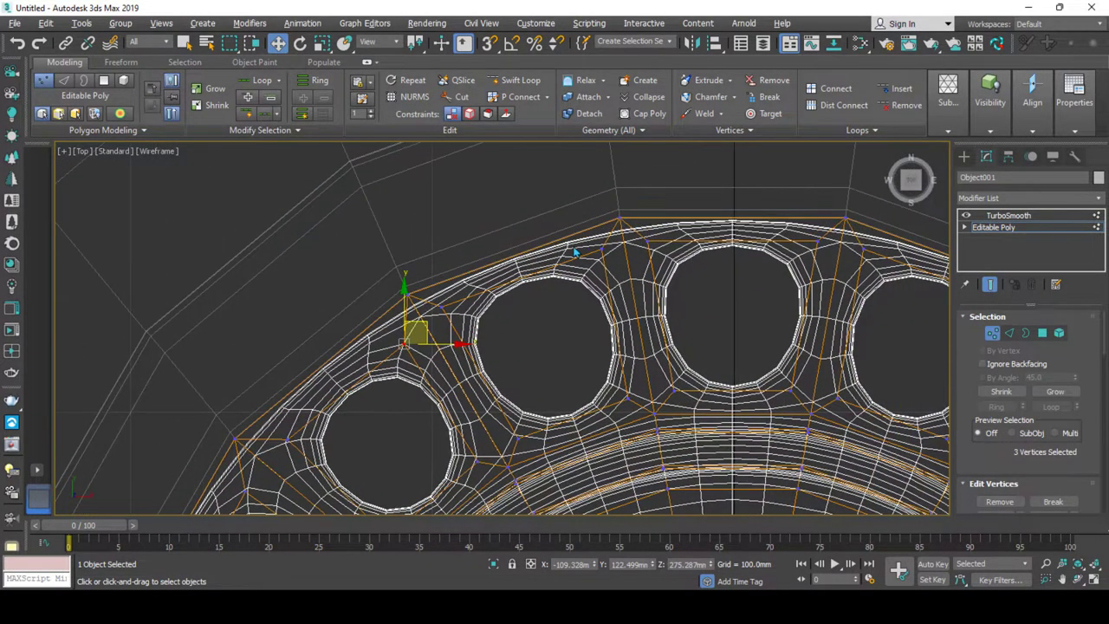
Nudge the remaining rim-gap vertices, including those above the middle hole.
click(613, 249)
drag(613, 248, 609, 245)
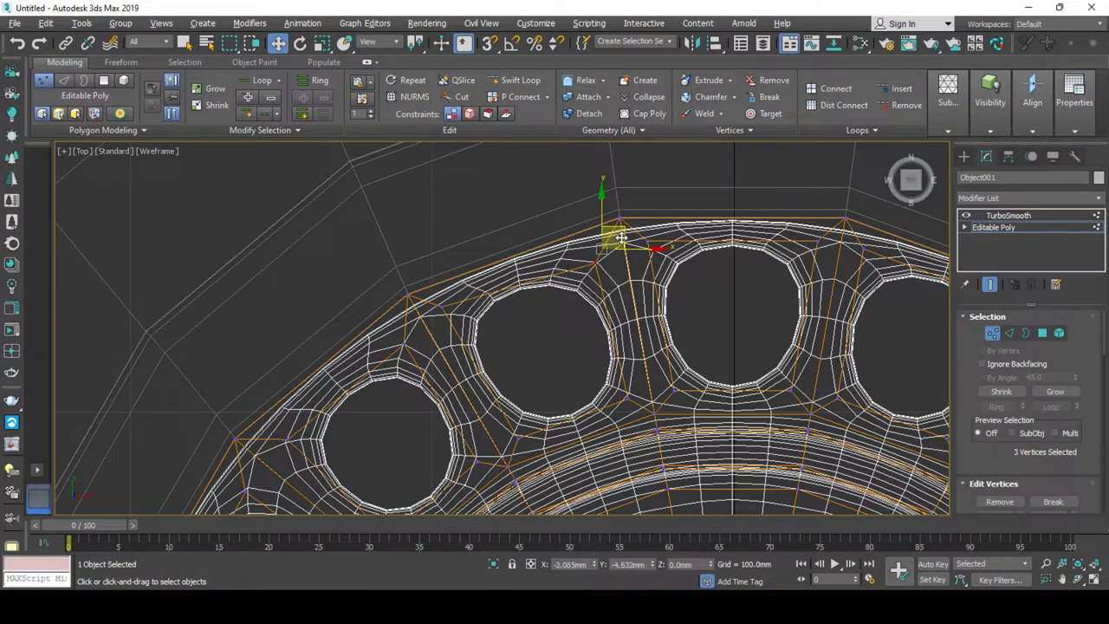
mouse_move(425, 293)
mouse_down()
mouse_move(479, 313)
mouse_move(506, 291)
mouse_up()
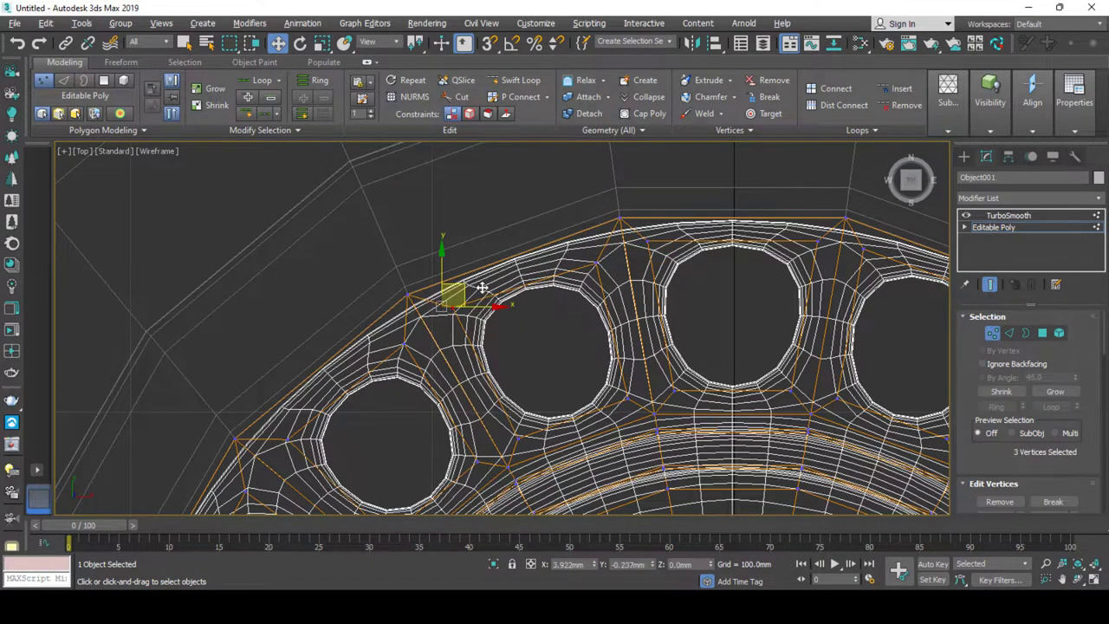
middle_drag(821, 240, 718, 292)
drag(716, 292, 705, 318)
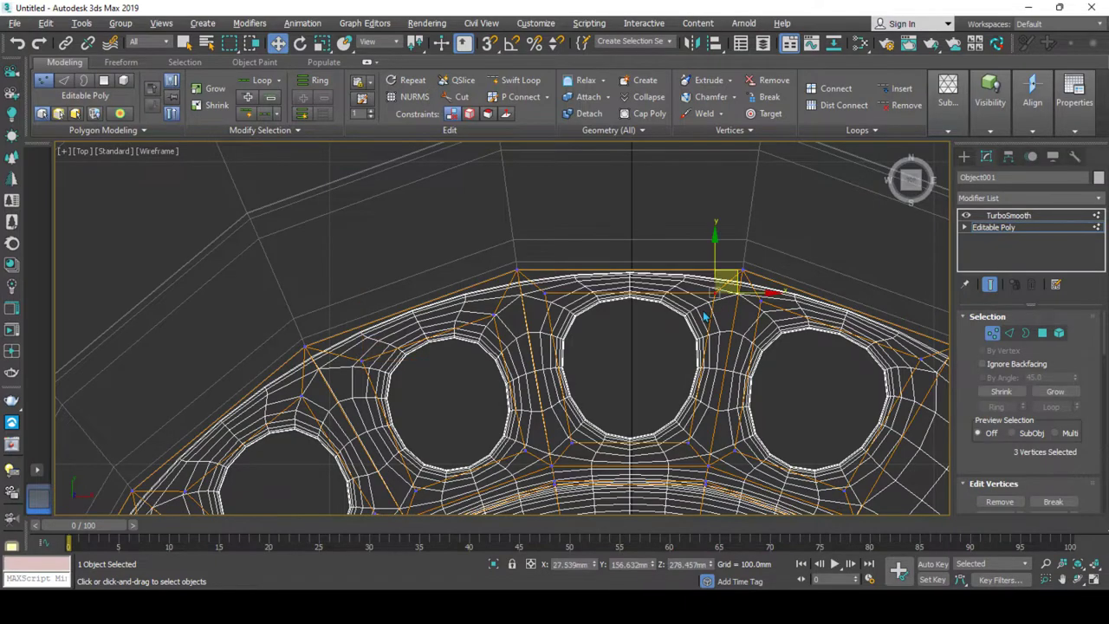
click(588, 340)
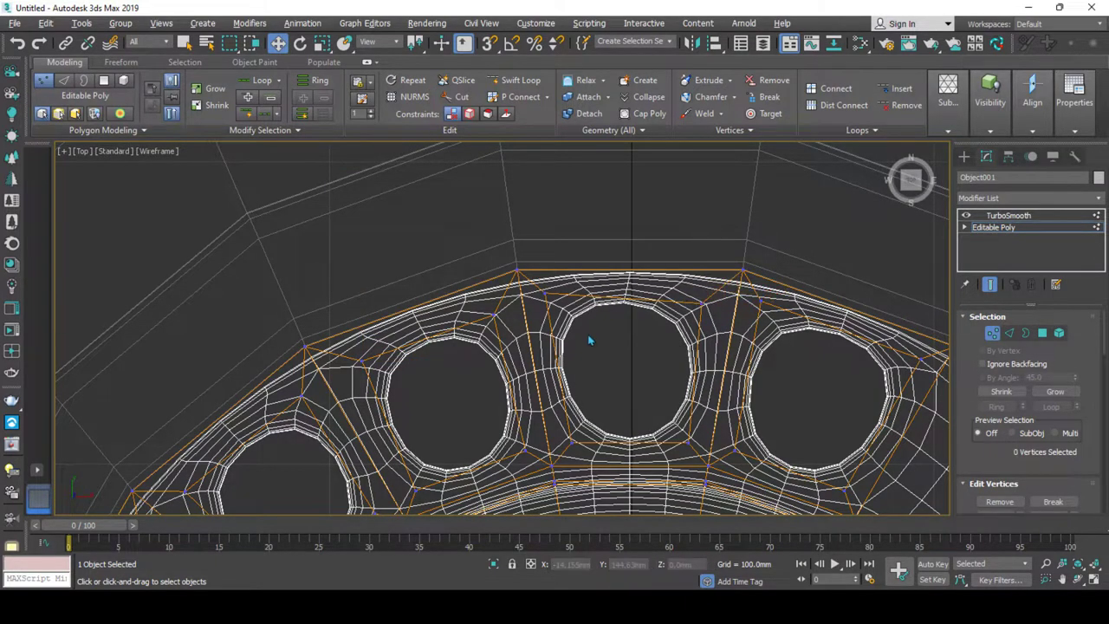
drag(529, 284, 569, 278)
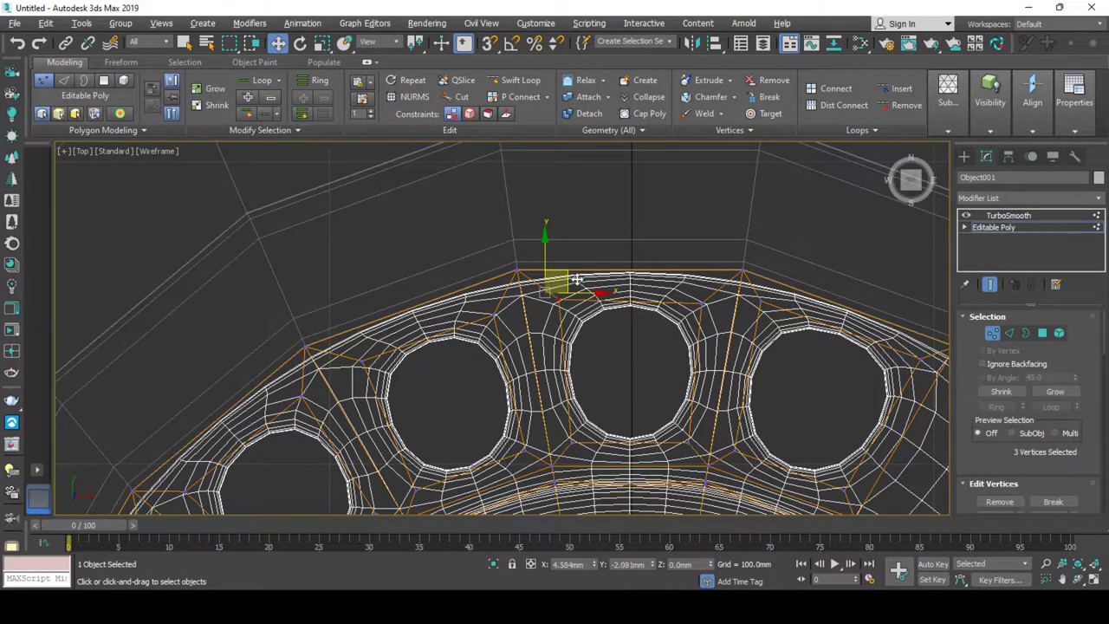
middle_drag(740, 355, 581, 325)
mouse_move(734, 314)
mouse_down()
mouse_move(775, 319)
mouse_move(623, 242)
mouse_move(642, 257)
mouse_up()
scroll(642, 256, down, 8)
In the Perspective view, select the base cylinder with edged faces shown and enter Polygon mode.
scroll(642, 256, down, 1)
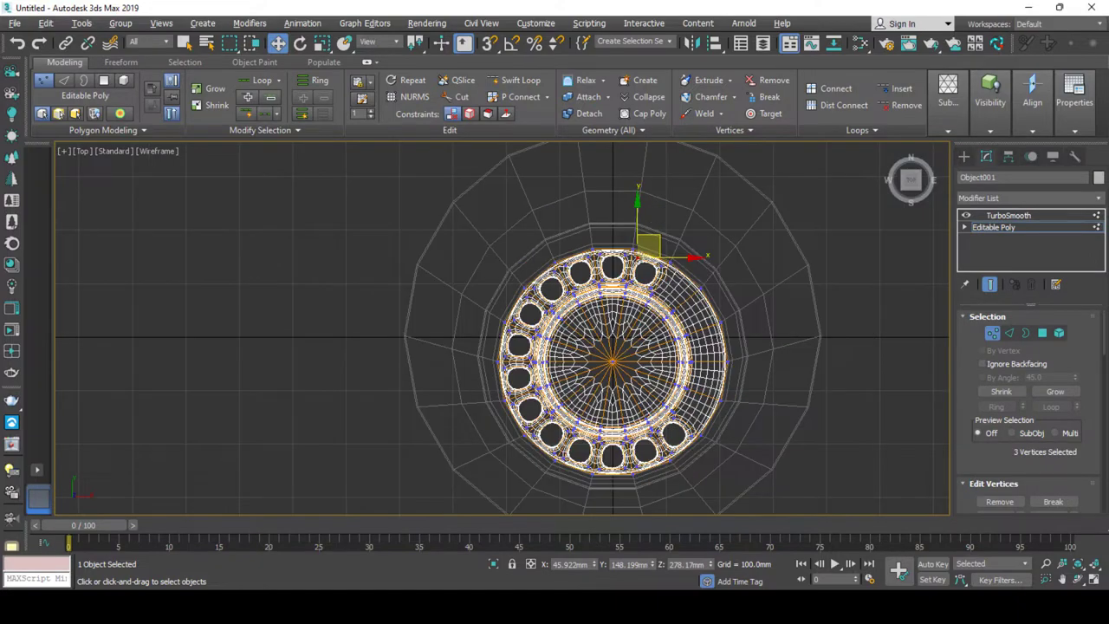
key(p)
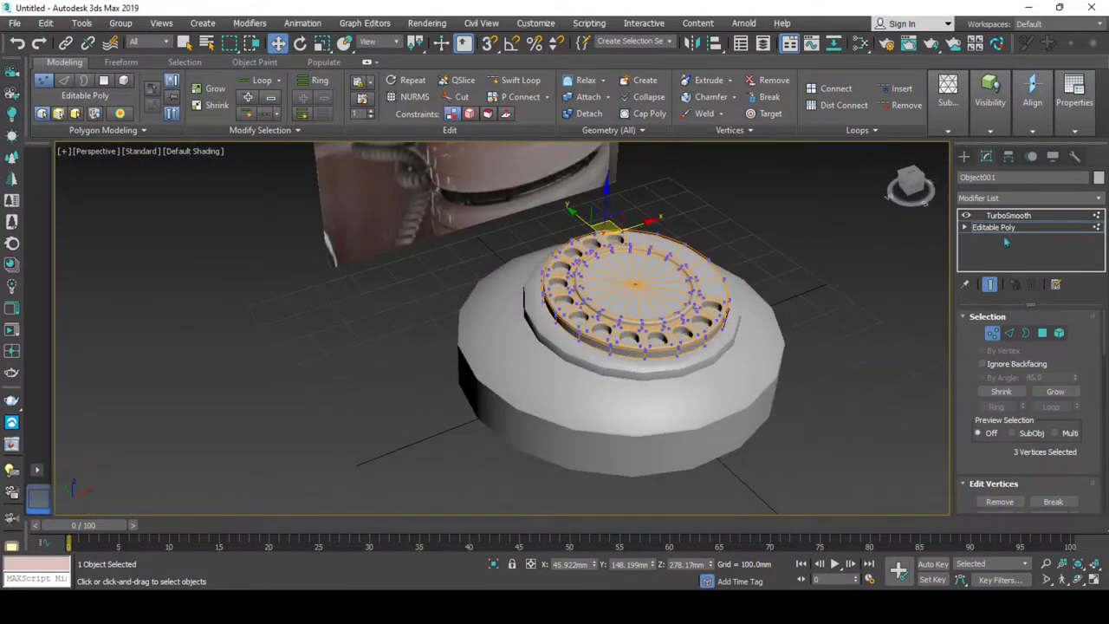
click(592, 404)
key(F4)
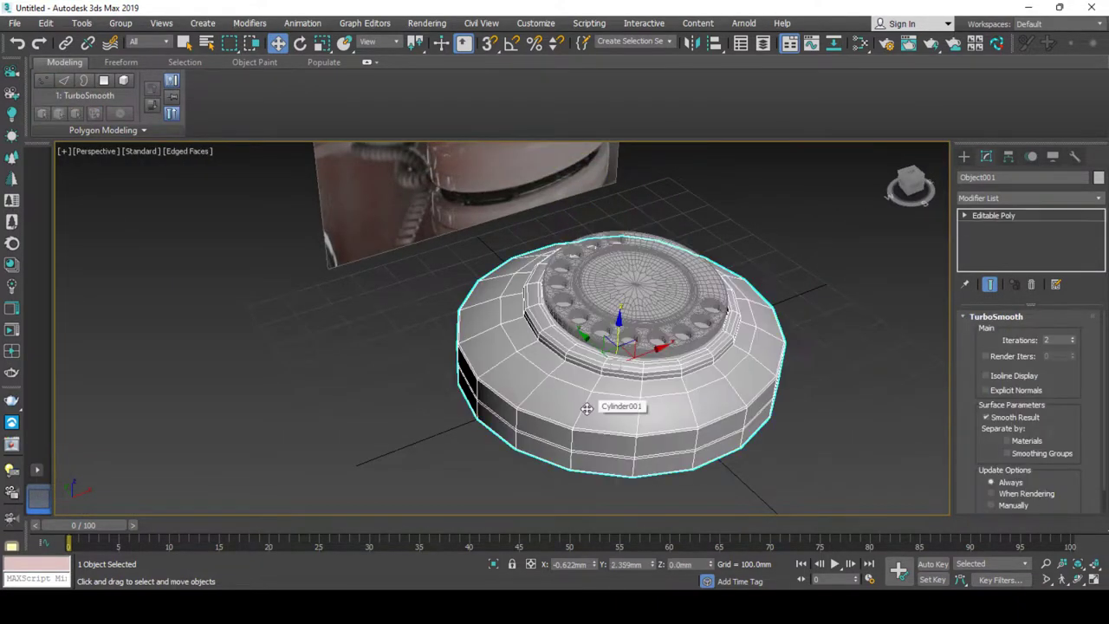
scroll(548, 399, up, 2)
scroll(544, 436, up, 2)
scroll(545, 440, up, 2)
key(4)
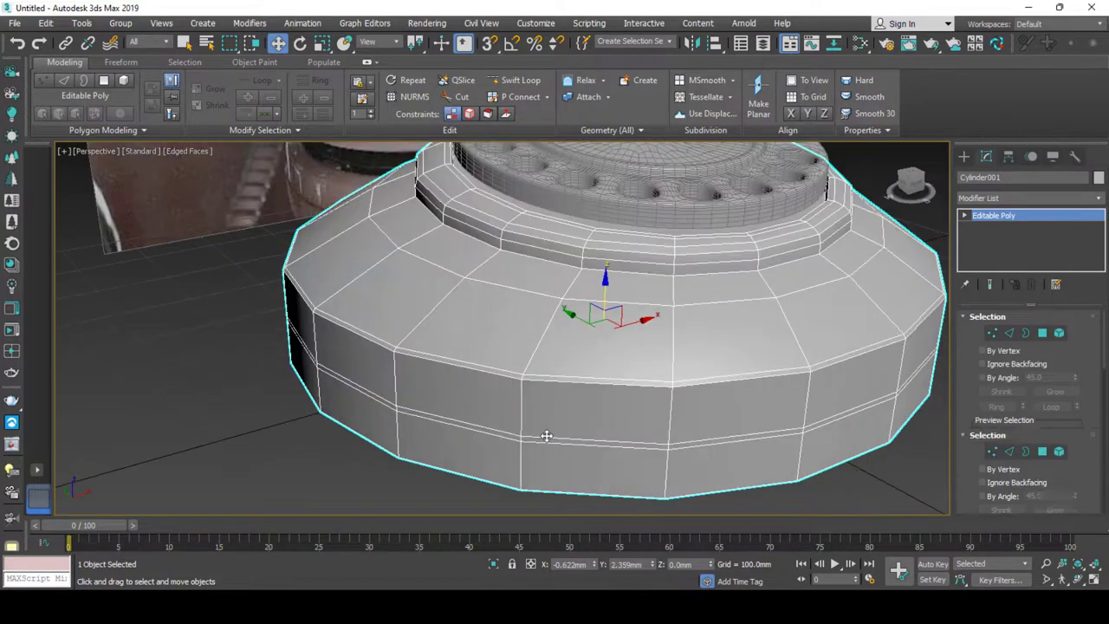
scroll(542, 438, up, 1)
middle_drag(543, 437, 540, 434)
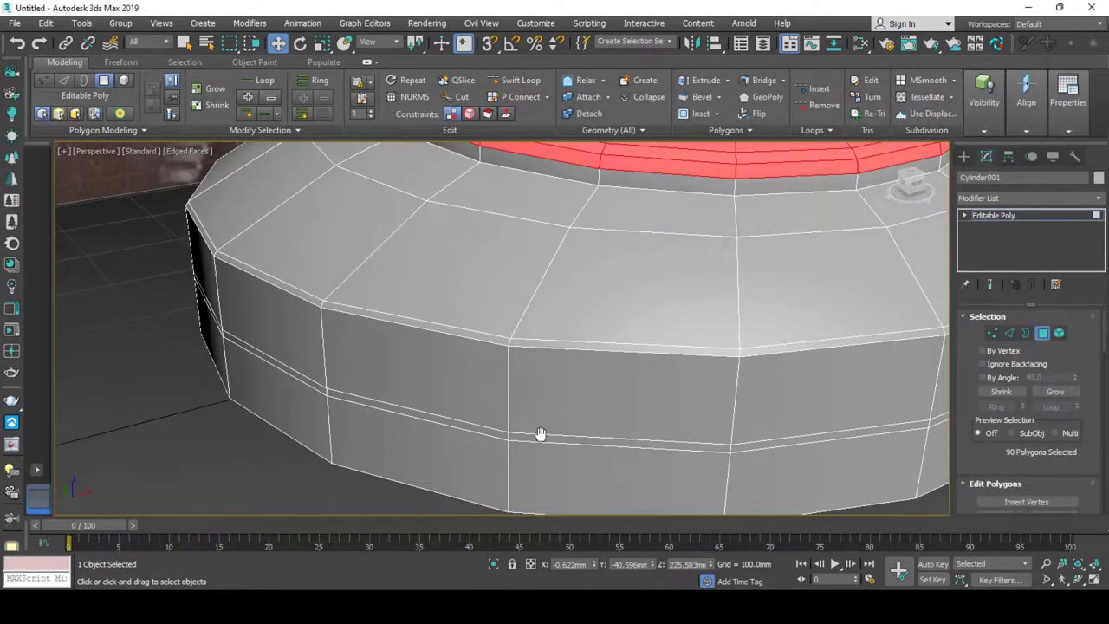
Add three horizontal edge loops around the base's side with Swift Loop.
click(492, 79)
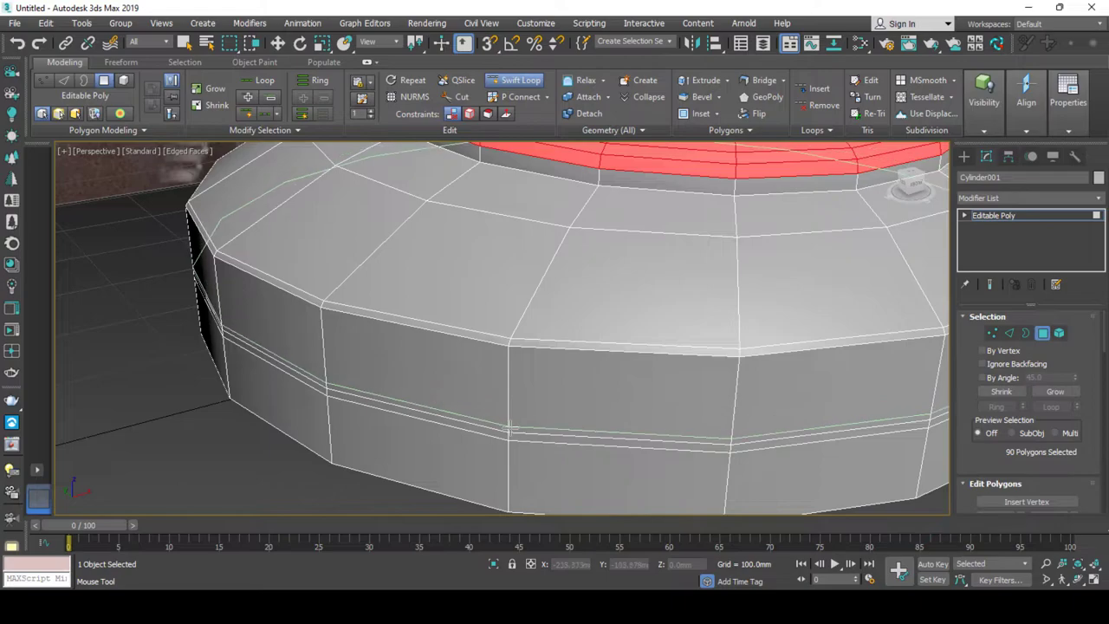
scroll(510, 431, up, 2)
scroll(508, 432, up, 2)
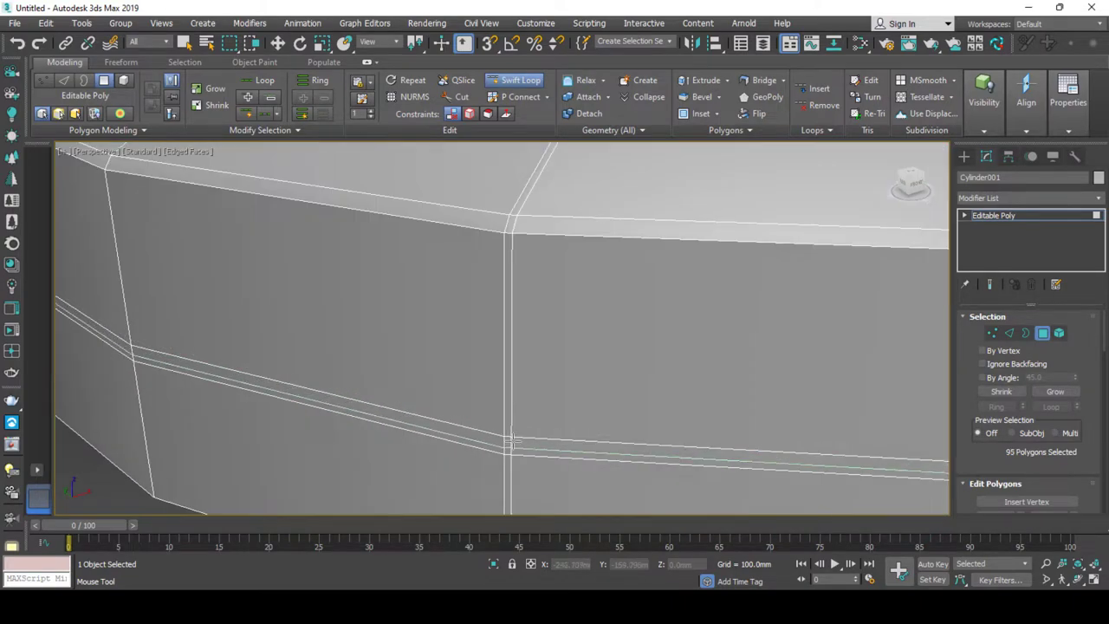
click(508, 433)
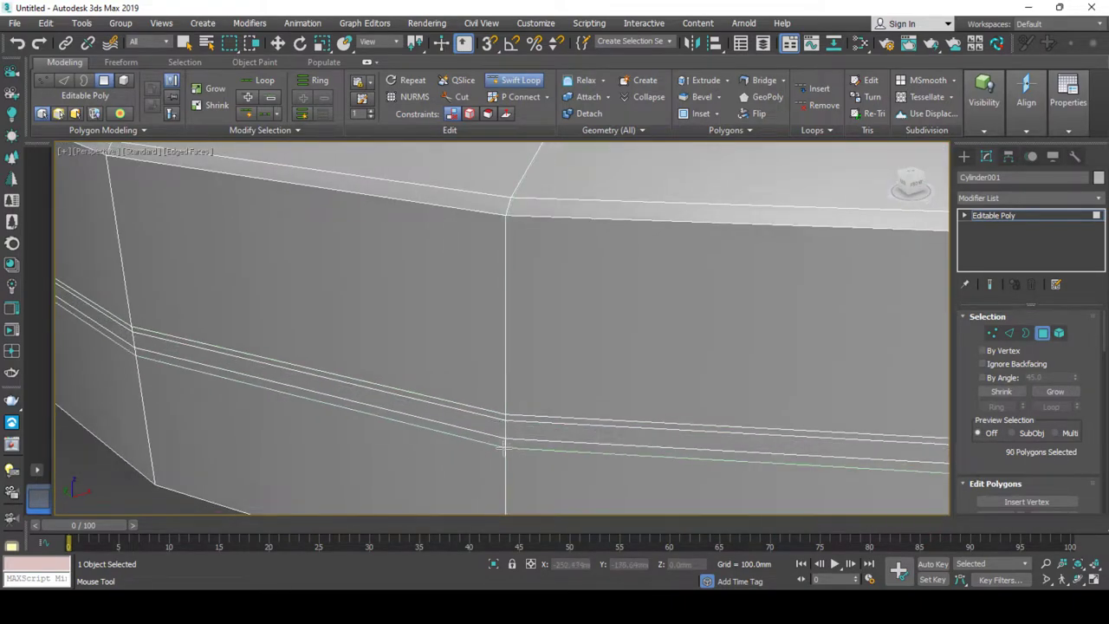
click(507, 443)
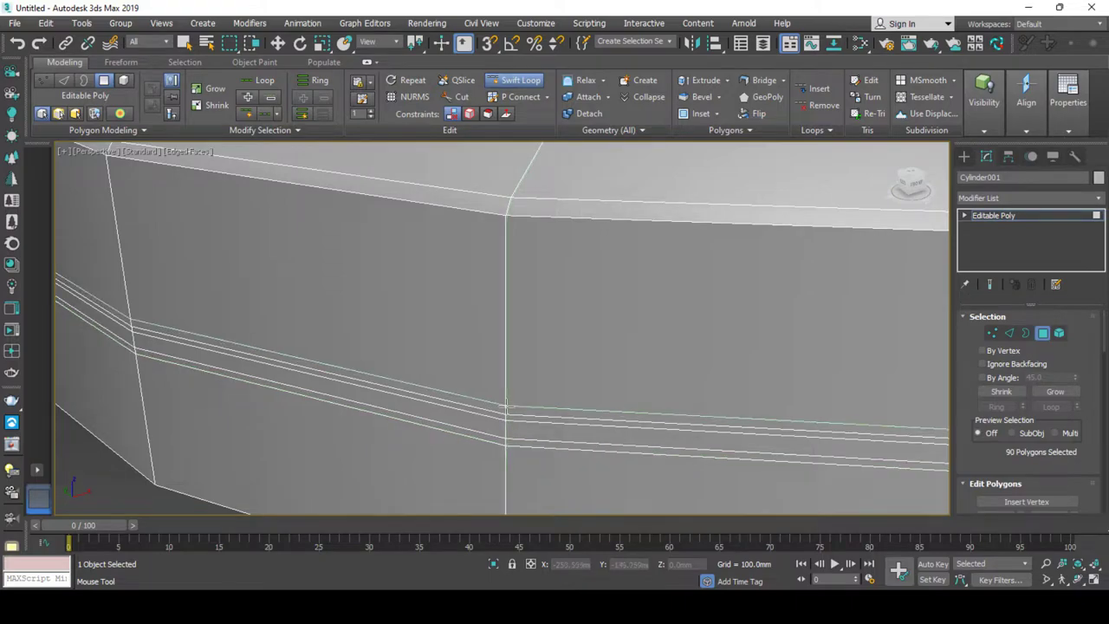
click(504, 455)
right_click(501, 458)
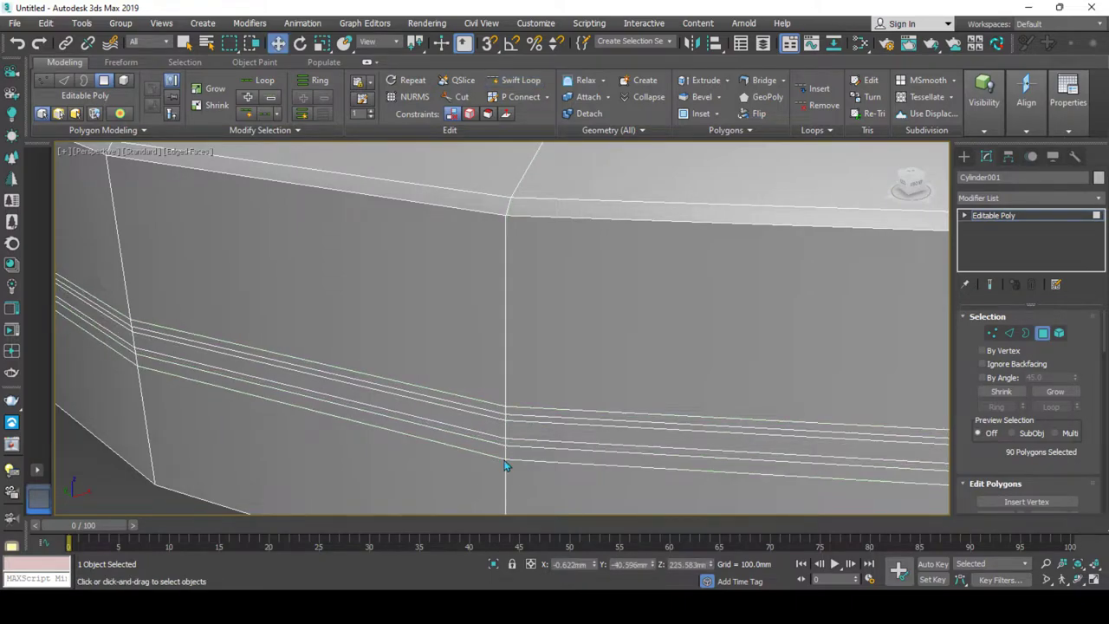
scroll(500, 458, up, 1)
key(4)
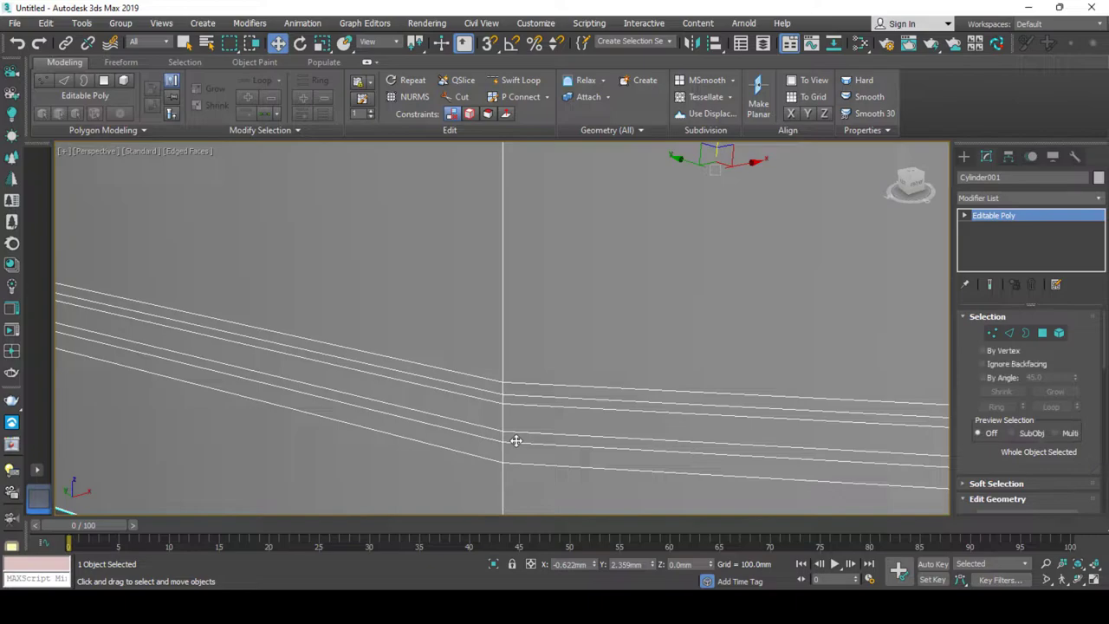
key(4)
Select the upper and lower thin face bands around the base's side.
click(511, 440)
shift+click(501, 437)
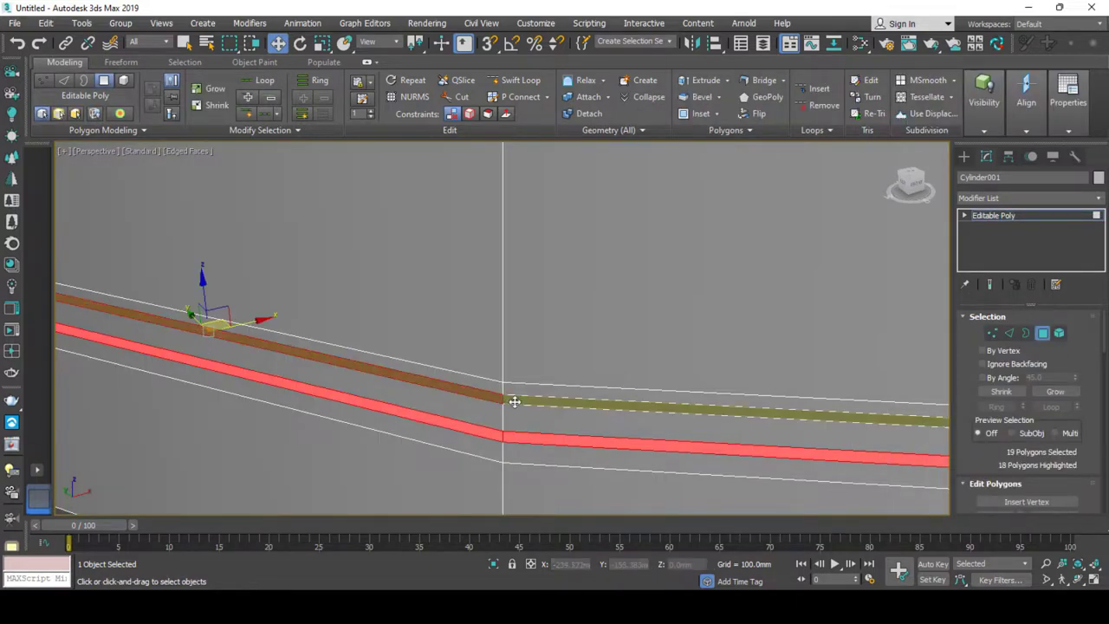
shift+click(514, 401)
scroll(520, 403, down, 2)
mouse_move(519, 404)
alt+middle_down()
mouse_move(574, 421)
mouse_move(559, 389)
alt+middle_up()
scroll(560, 389, up, 2)
Extrude the two bands inward along Local Normal by -1.157 mm.
right_click(556, 387)
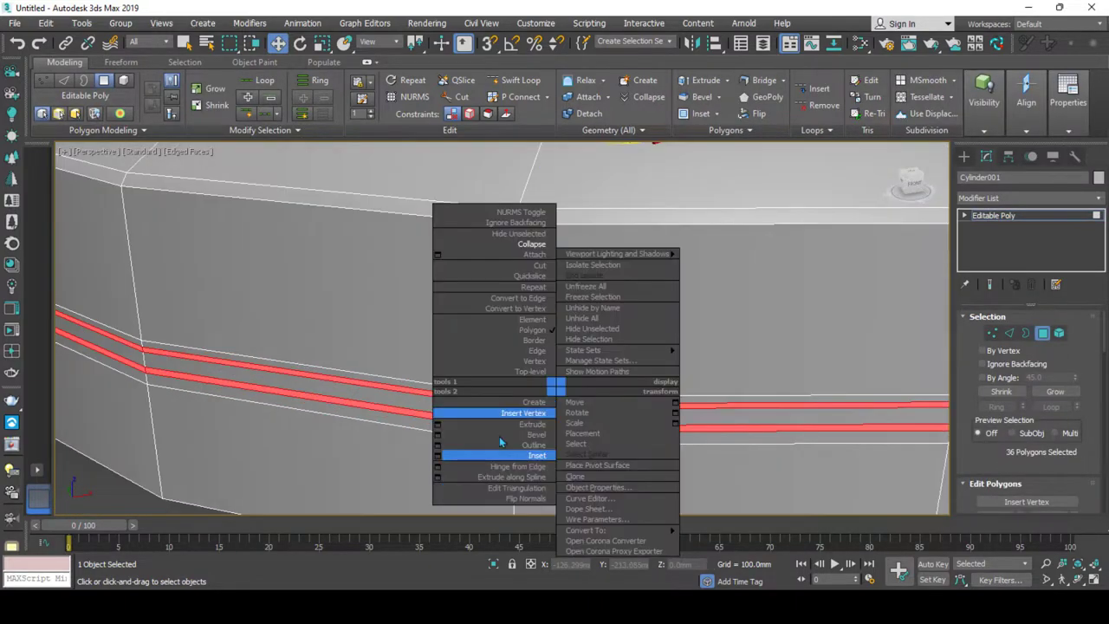
click(516, 424)
click(513, 335)
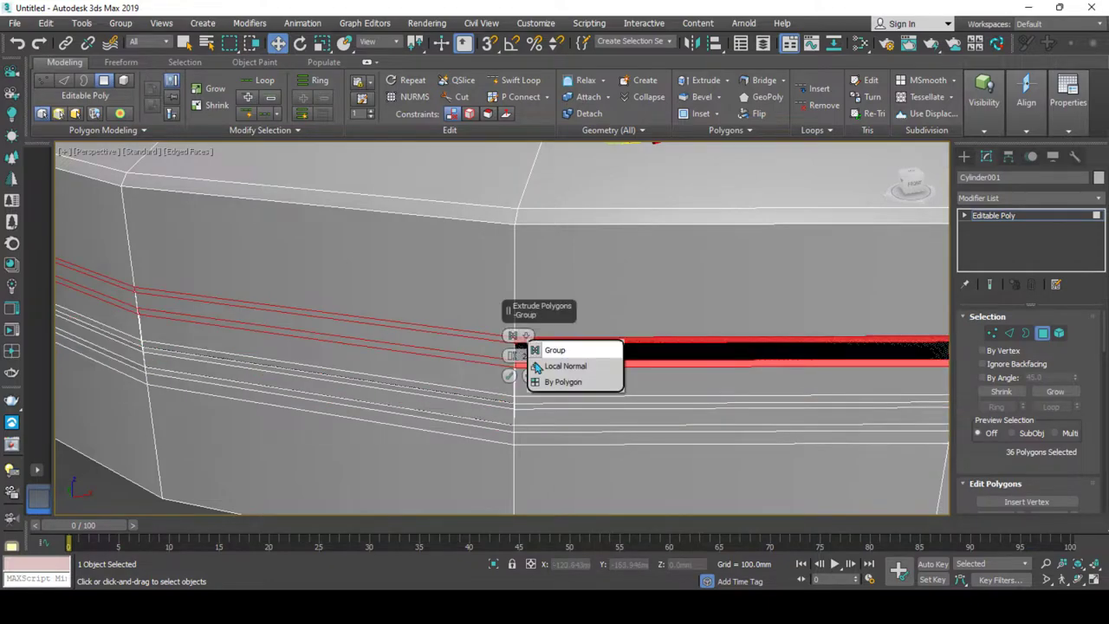
click(539, 364)
drag(512, 356, 499, 482)
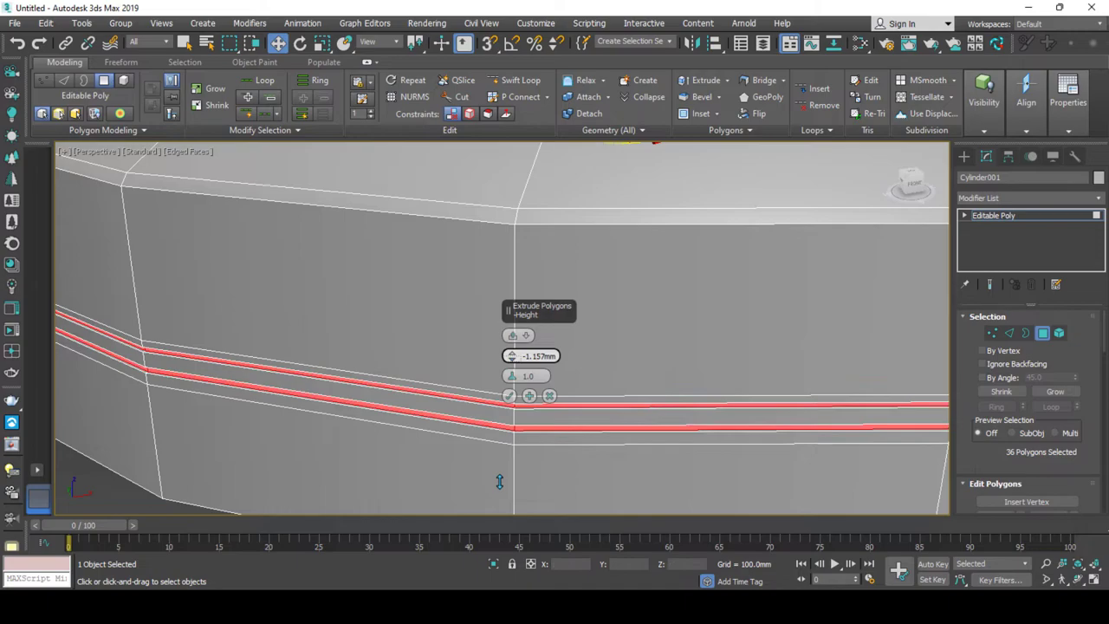
click(509, 396)
scroll(513, 409, down, 5)
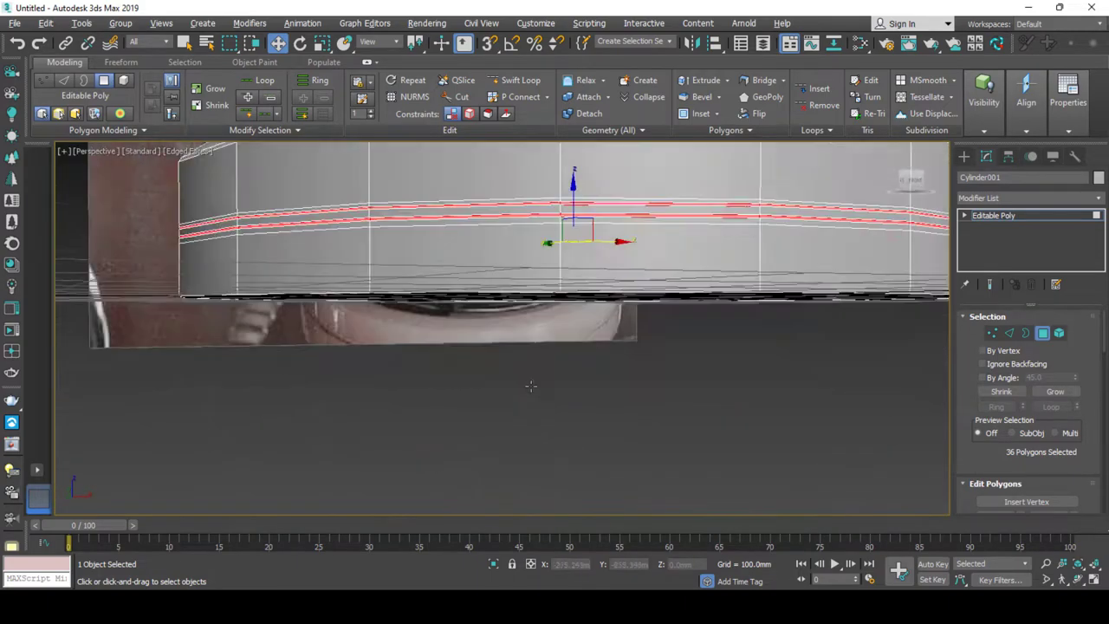
alt+middle_drag(527, 384, 513, 361)
scroll(468, 368, down, 3)
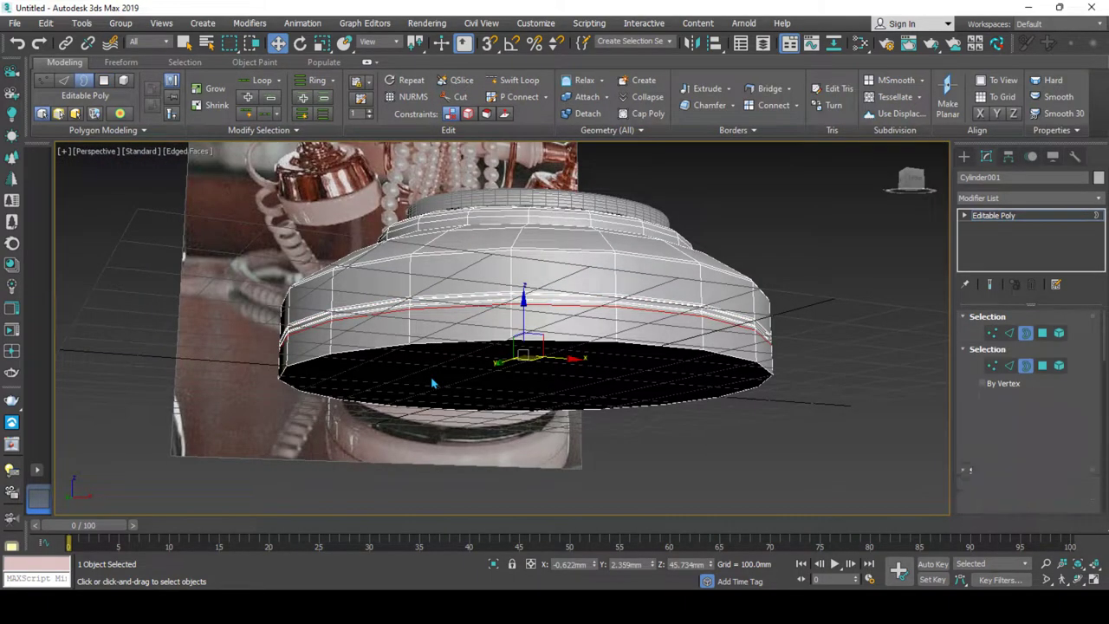
Inset the base's bottom cap polygon by 10 mm.
click(432, 382)
alt+middle_drag(434, 384, 447, 342)
right_click(444, 339)
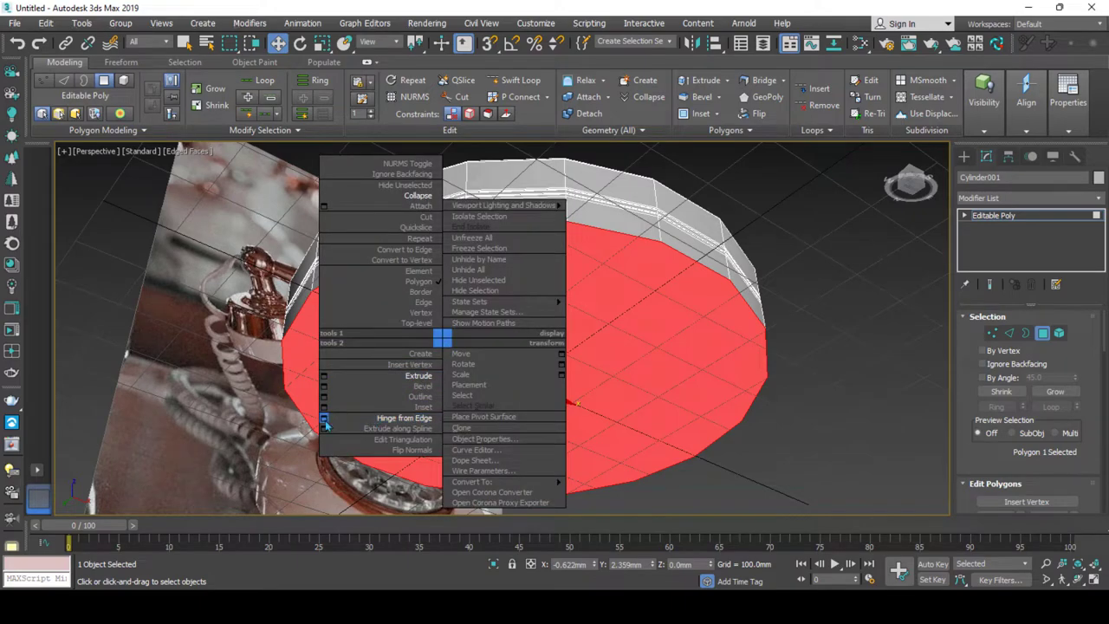
click(324, 409)
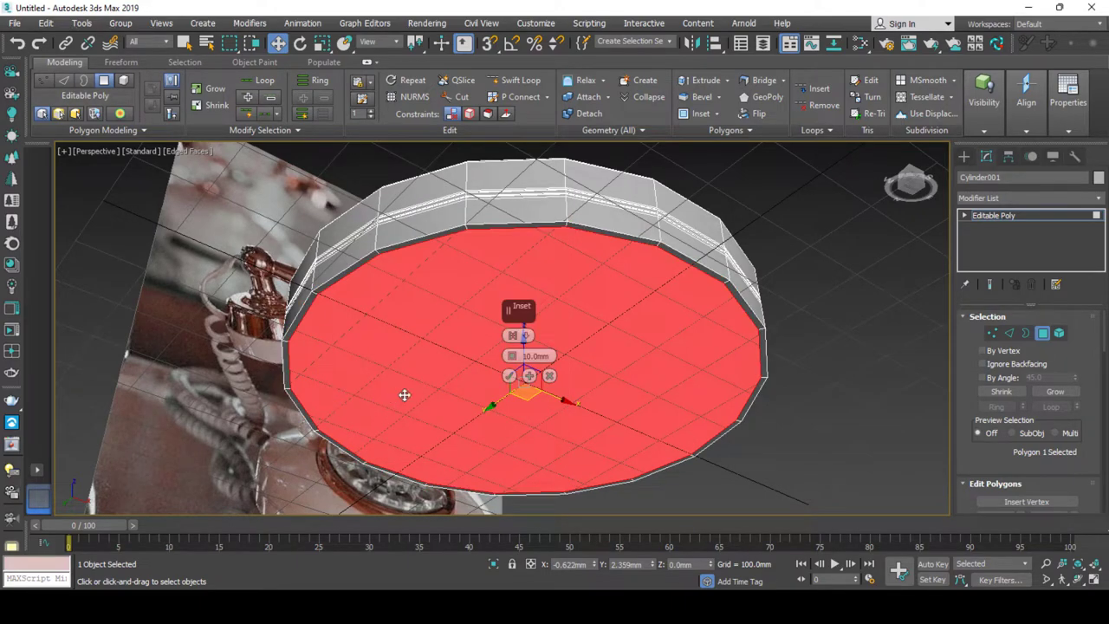
click(528, 376)
right_click(503, 372)
click(442, 237)
From a side view, toggle Swift Loop on and back off to the Move tool.
mouse_move(468, 347)
alt+middle_down()
mouse_move(487, 379)
mouse_move(436, 134)
alt+middle_up()
click(490, 80)
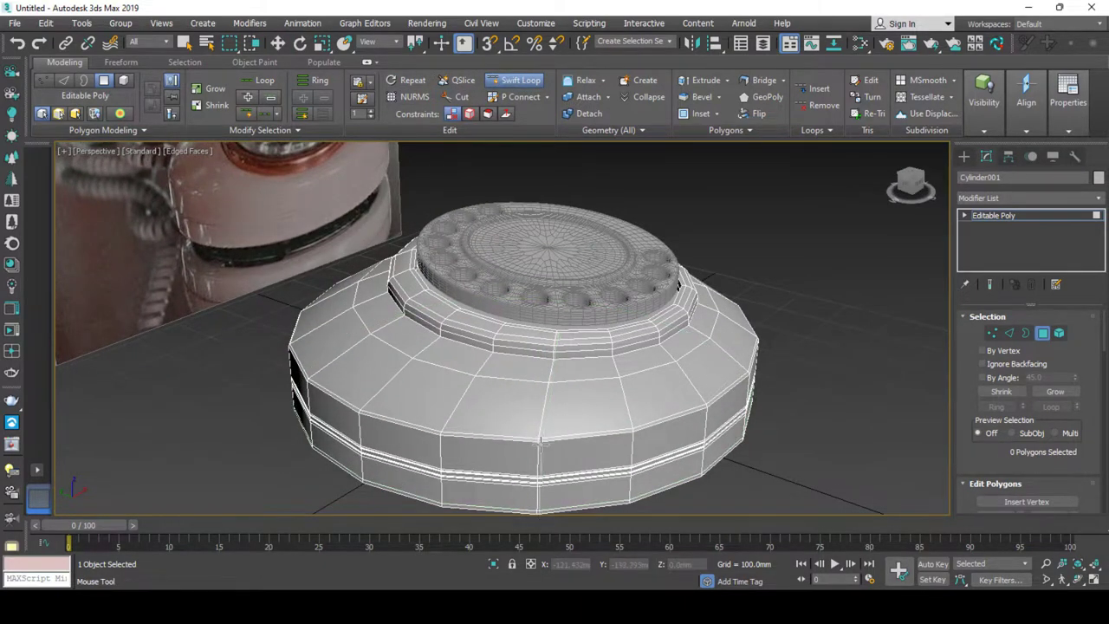
key(w)
scroll(500, 414, down, 5)
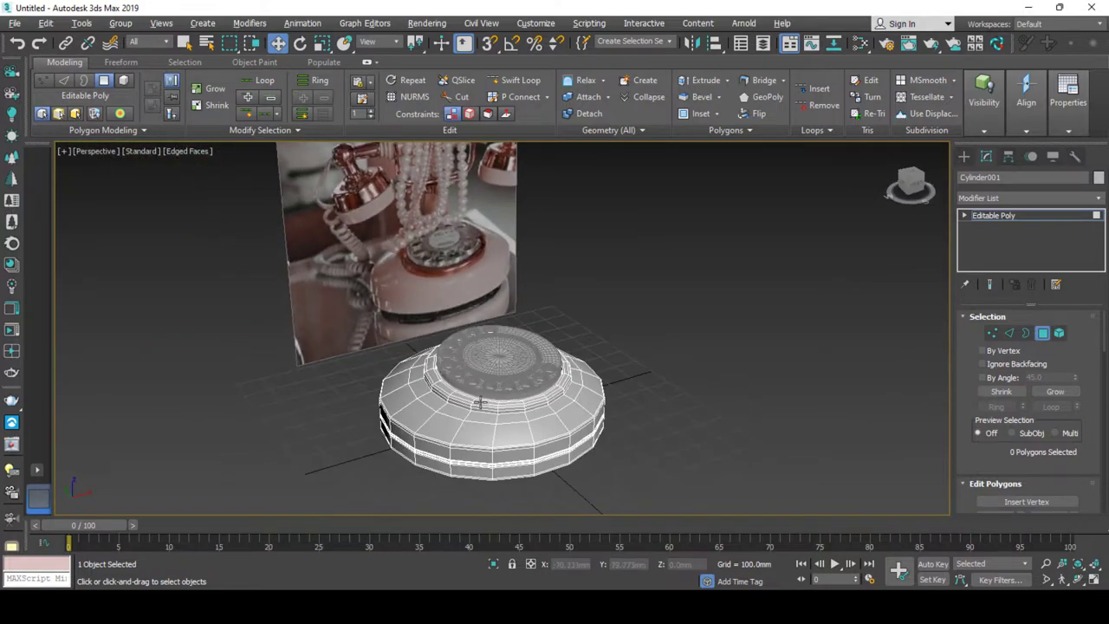
scroll(502, 408, up, 5)
Add a TurboSmooth modifier with 2 iterations to Cylinder001.
click(1040, 218)
click(1028, 199)
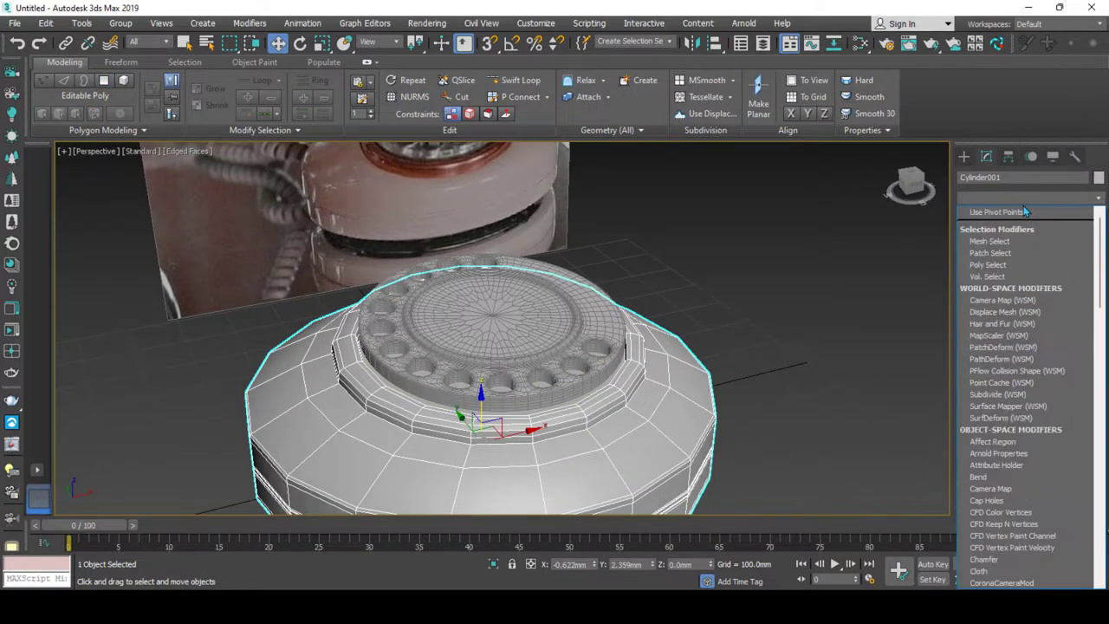
text(tu)
key(Return)
key(F4)
scroll(489, 430, down, 5)
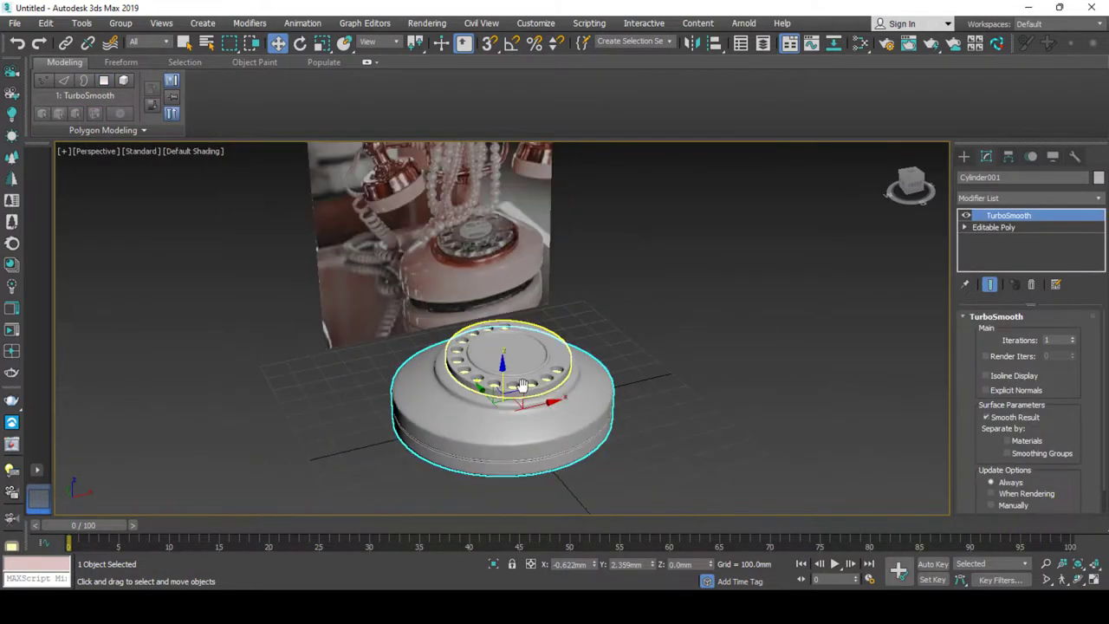
Inspect the smoothed base from a low side angle, then deselect it and show edged faces.
mouse_move(489, 430)
alt+middle_down()
mouse_move(480, 453)
mouse_move(495, 396)
mouse_move(639, 390)
mouse_move(520, 434)
mouse_move(503, 461)
mouse_move(483, 445)
mouse_move(626, 434)
alt+middle_up()
scroll(483, 445, up, 3)
scroll(498, 462, down, 2)
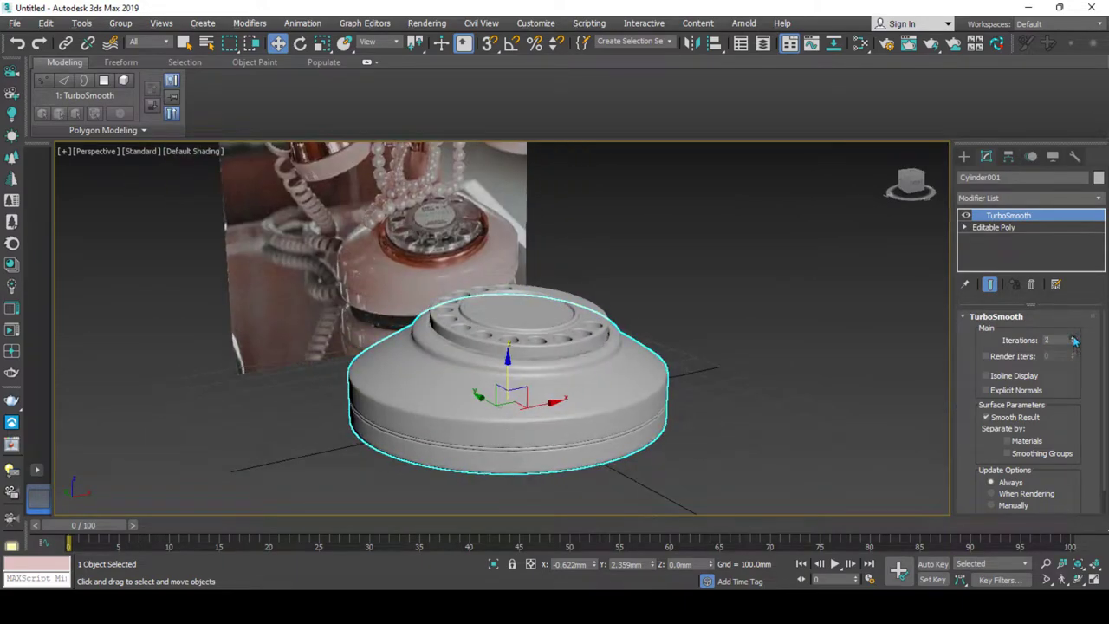
scroll(661, 500, up, 5)
click(599, 458)
key(F4)
scroll(558, 438, down, 3)
Hide edged faces and maximize the Front viewport, framing the reference phone photo.
scroll(491, 396, up, 5)
key(F4)
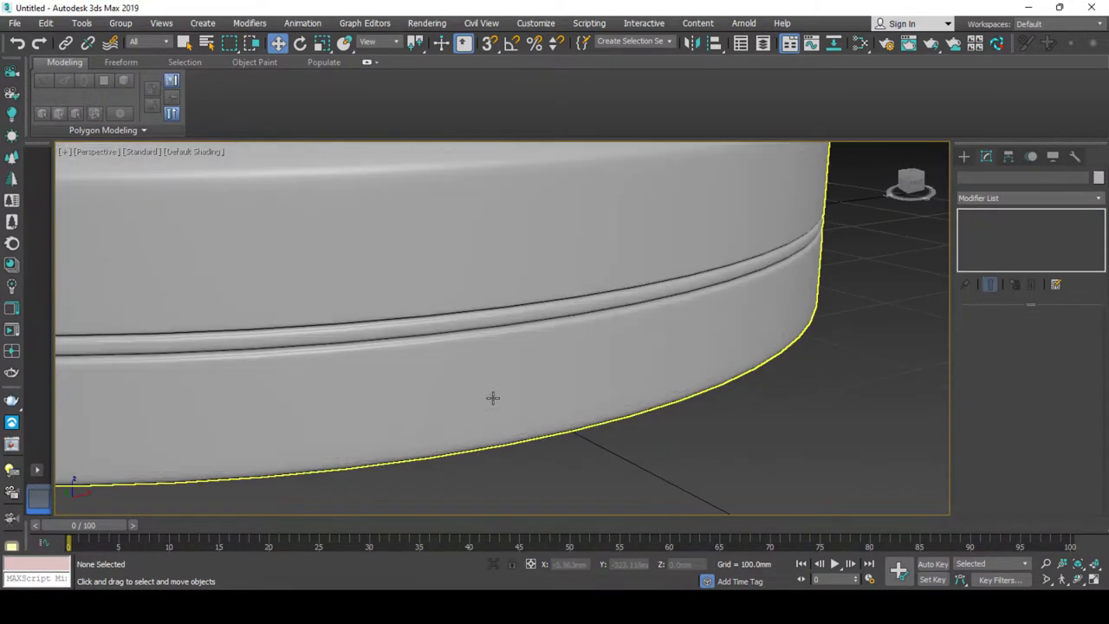
scroll(491, 371, down, 3)
scroll(497, 426, down, 3)
key(alt+w)
key(alt+w)
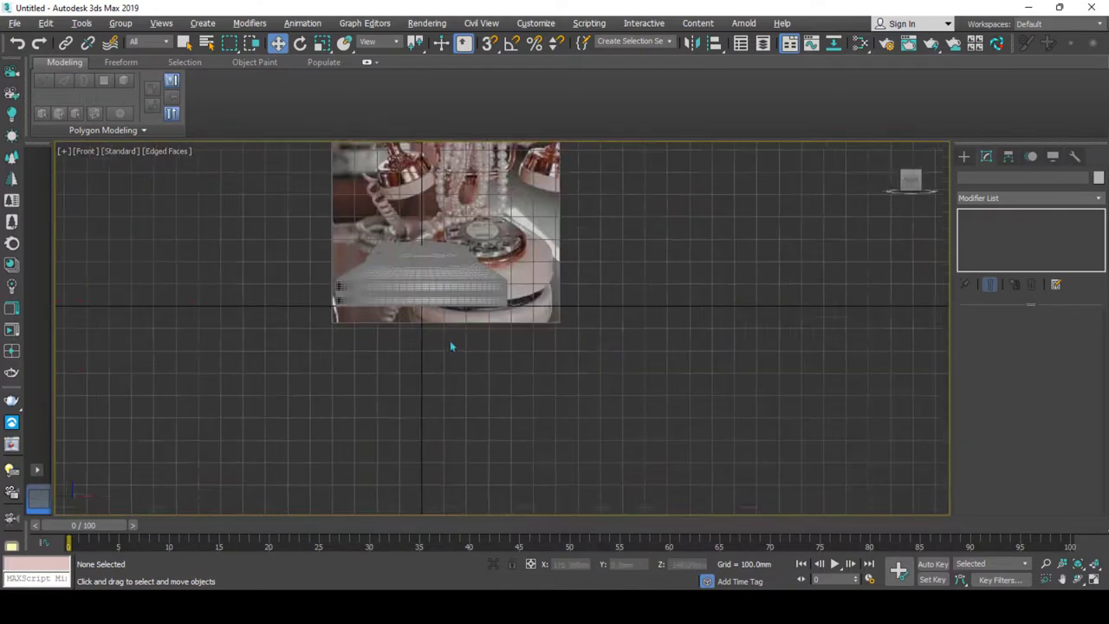
scroll(453, 344, up, 3)
scroll(468, 360, up, 3)
scroll(483, 376, up, 1)
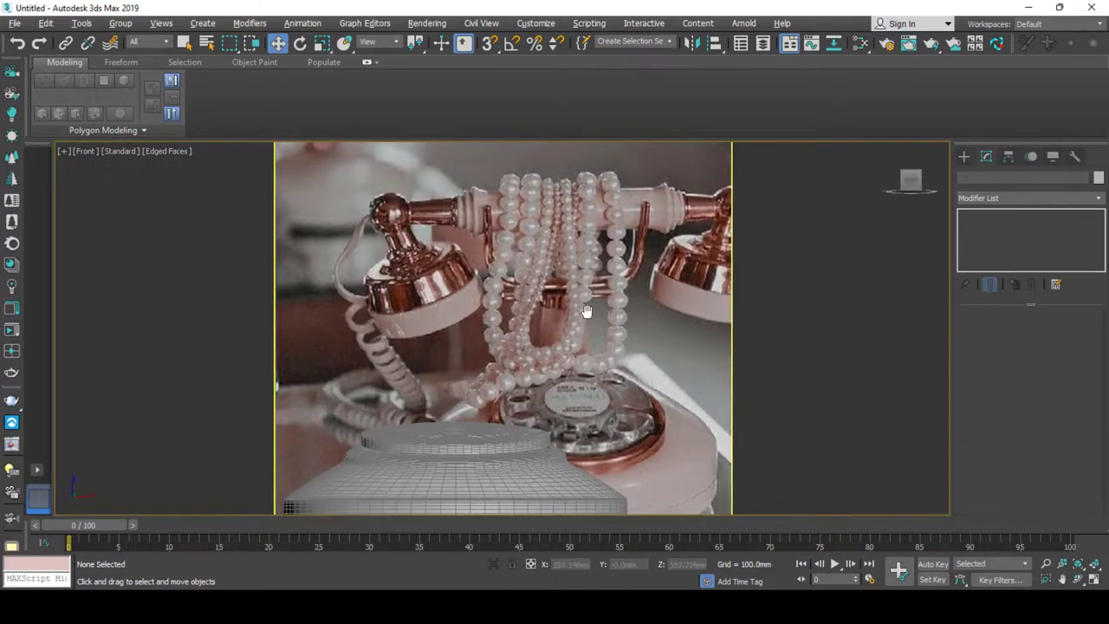
middle_drag(589, 311, 569, 316)
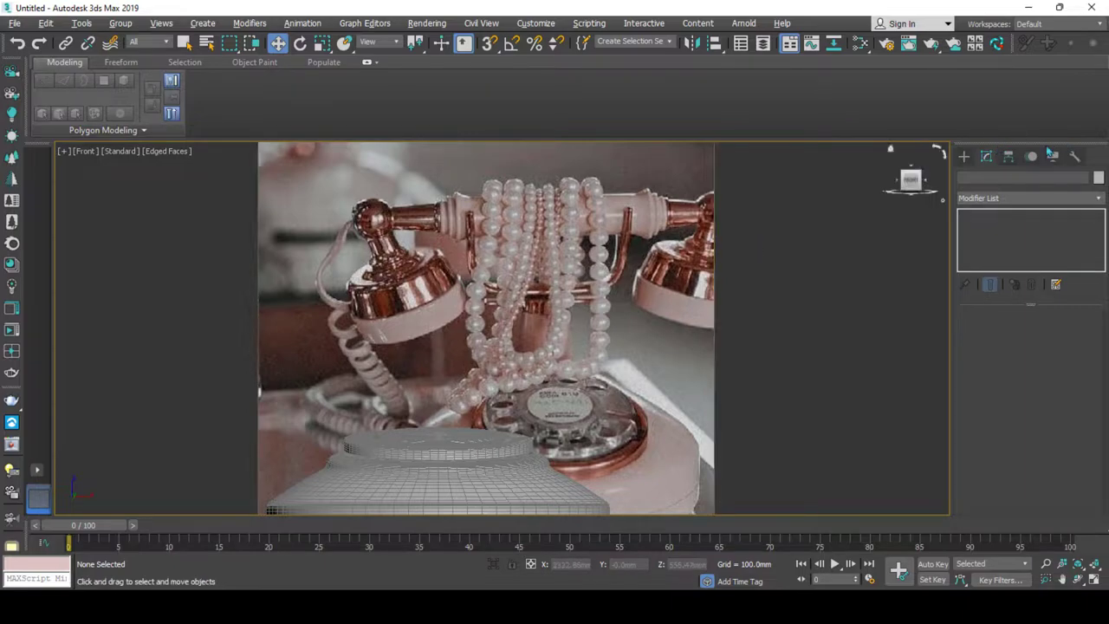
Draw a four-point line, Line001, tracing the handset's upper profile over the photo.
click(964, 156)
click(980, 176)
click(1000, 251)
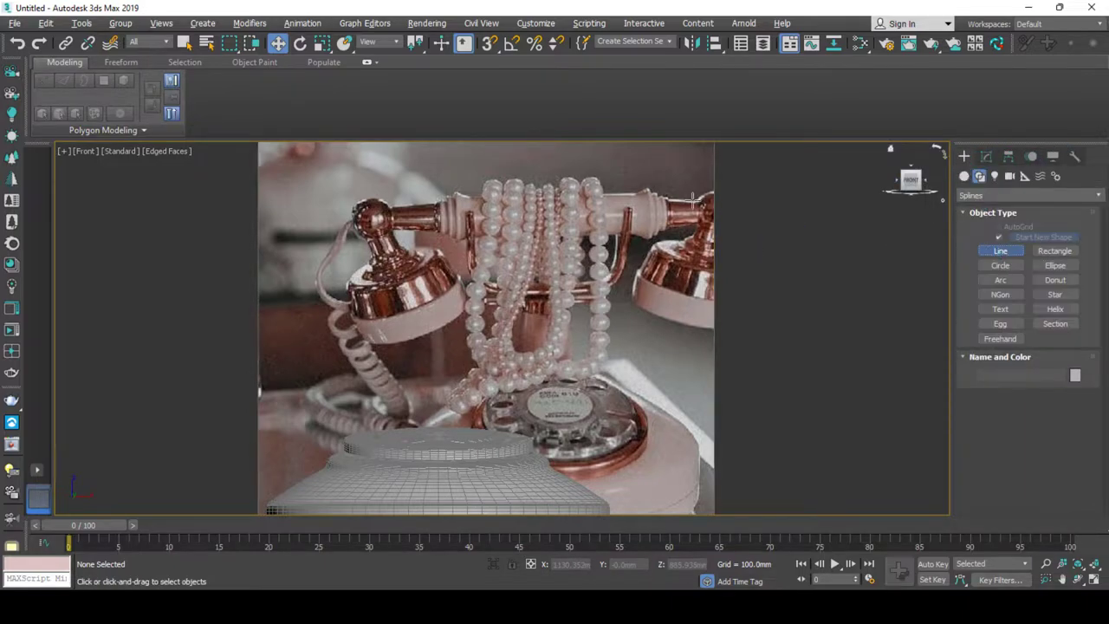
scroll(658, 208, up, 5)
scroll(677, 214, up, 3)
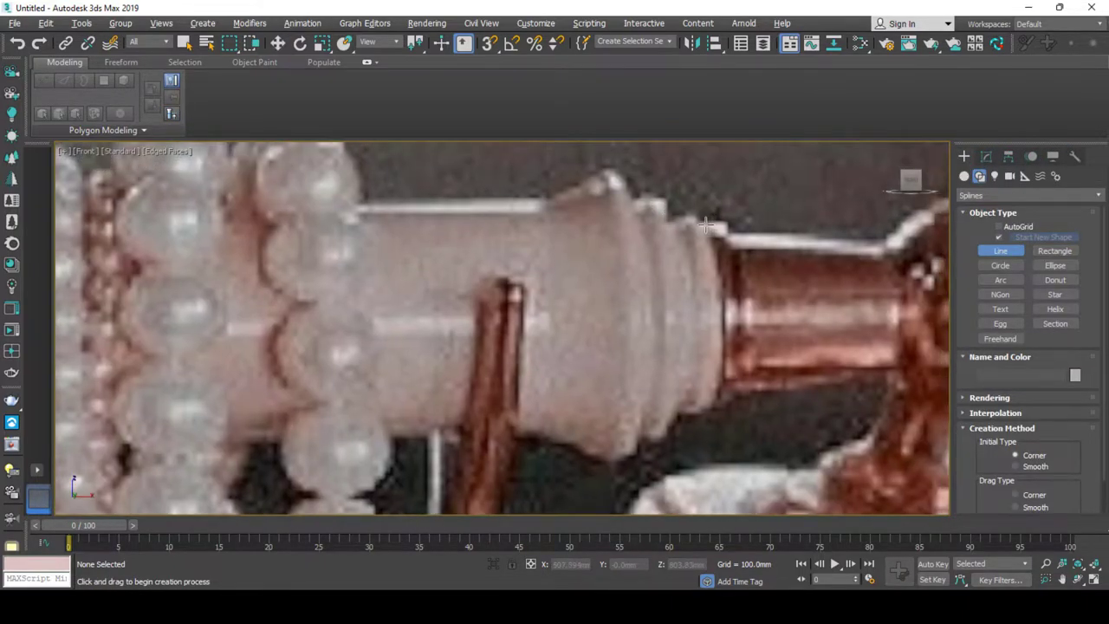
click(706, 225)
click(686, 219)
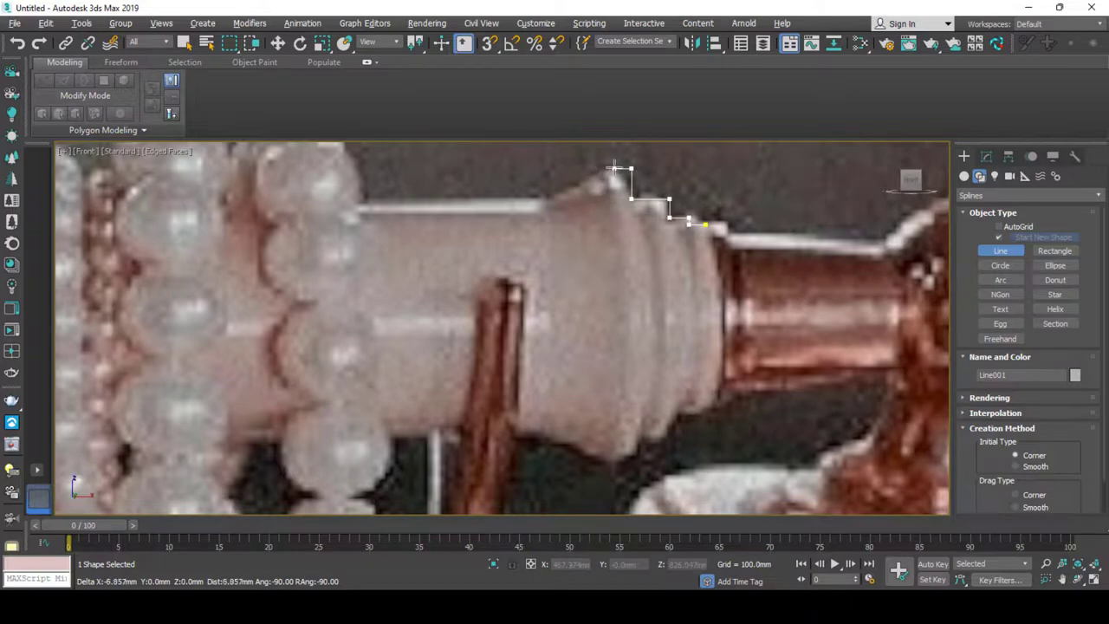
click(562, 197)
scroll(528, 208, down, 4)
scroll(490, 260, down, 1)
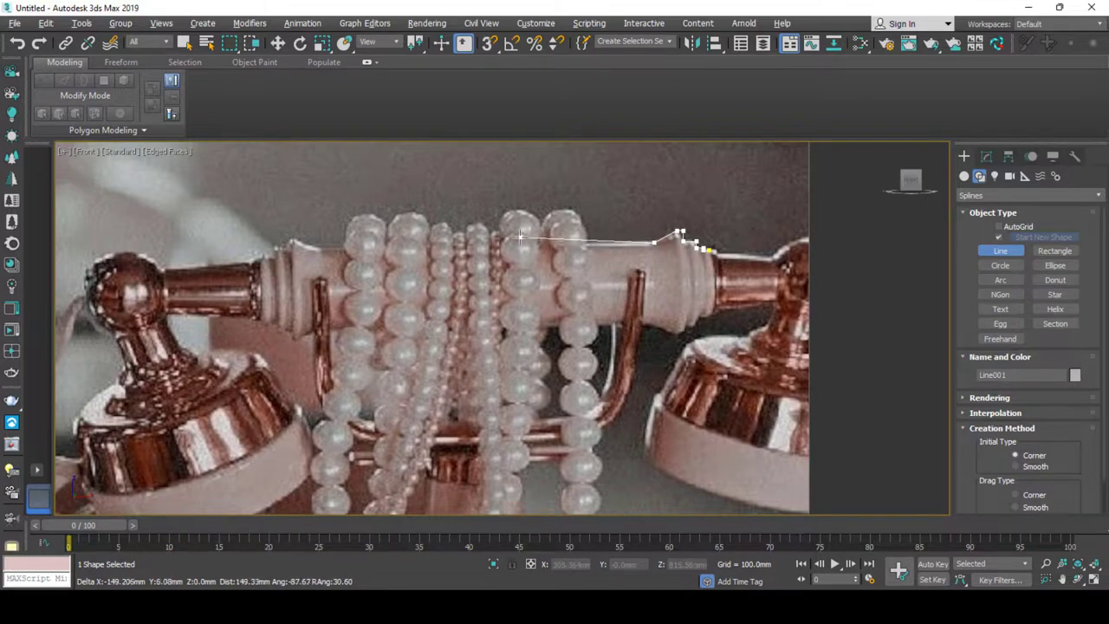
click(517, 236)
right_click(516, 235)
middle_drag(589, 242, 559, 255)
Lathe the profile around the X axis and shift the lathe axis down to thicken the tube.
click(985, 161)
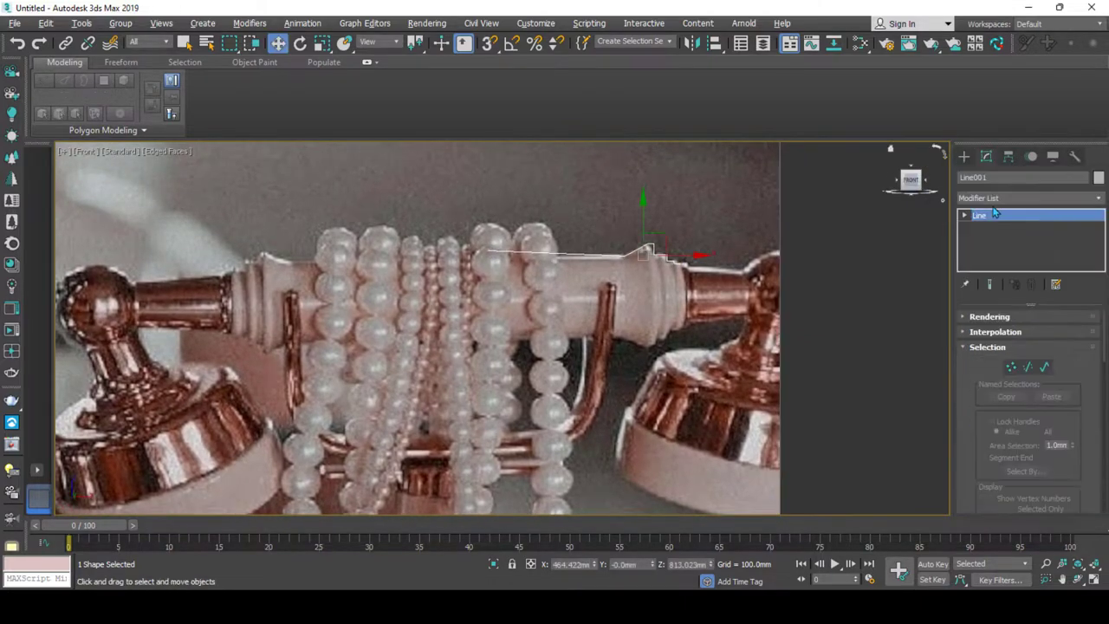
click(993, 203)
text(l)
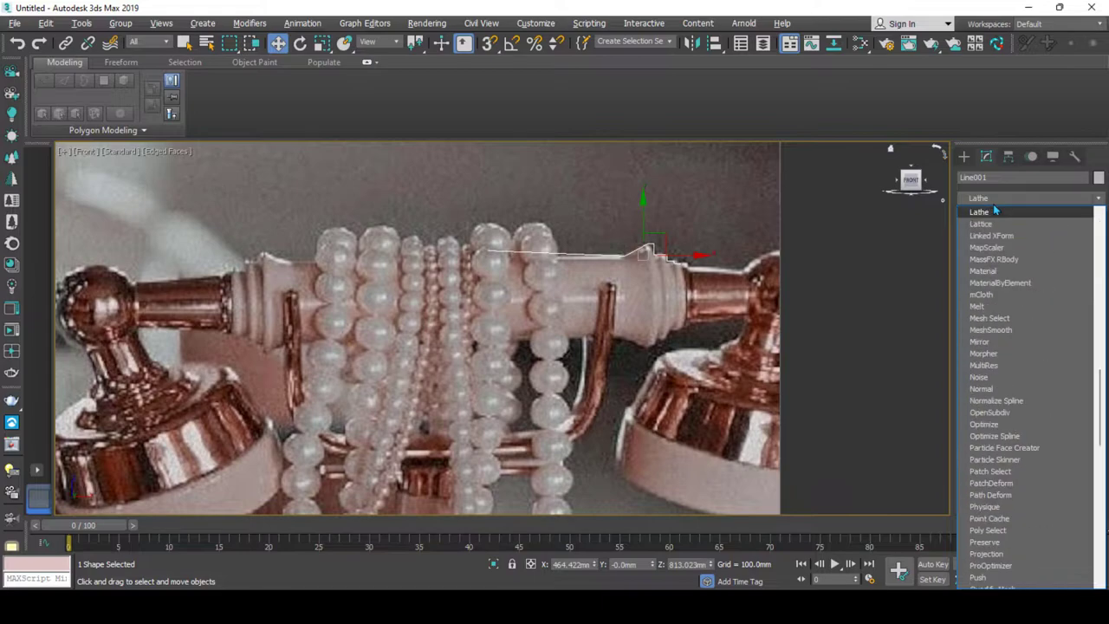
key(Return)
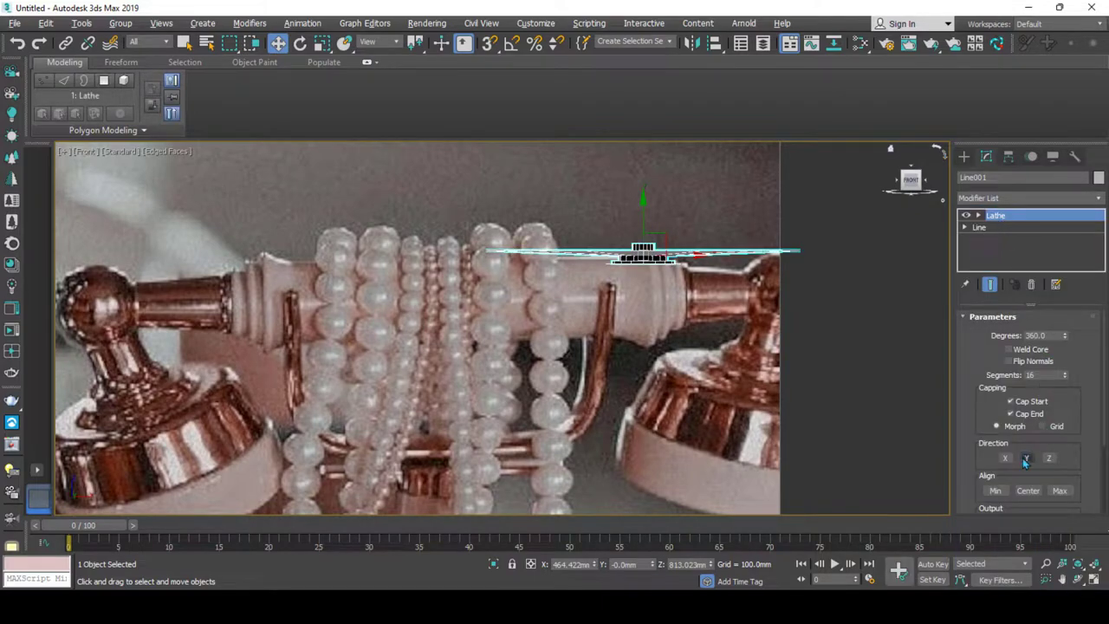
click(1047, 458)
click(1003, 459)
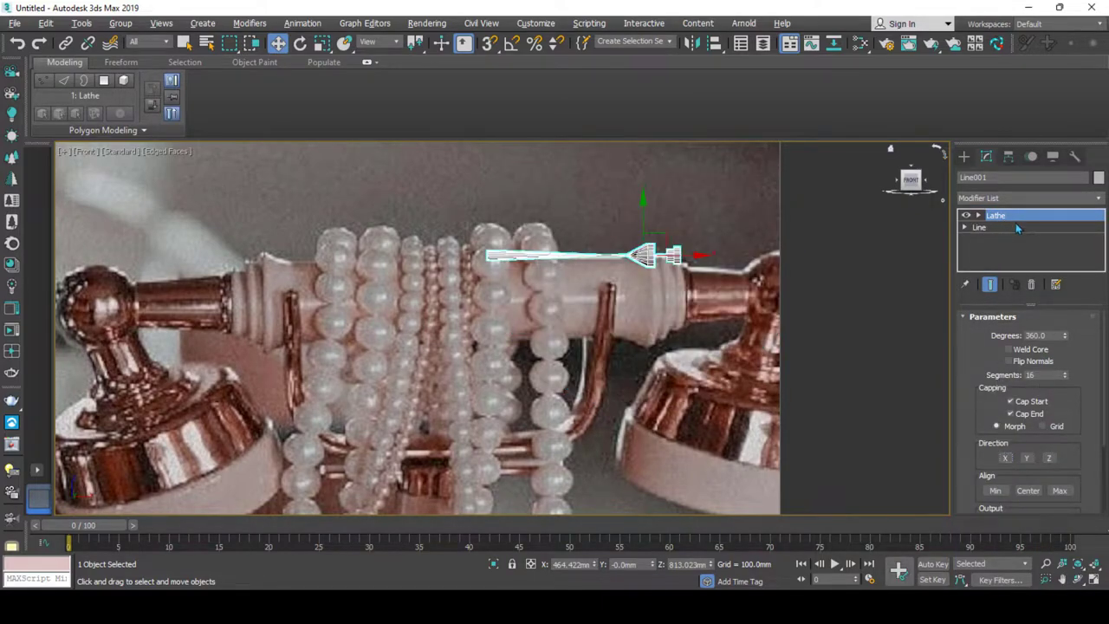
drag(641, 219, 648, 256)
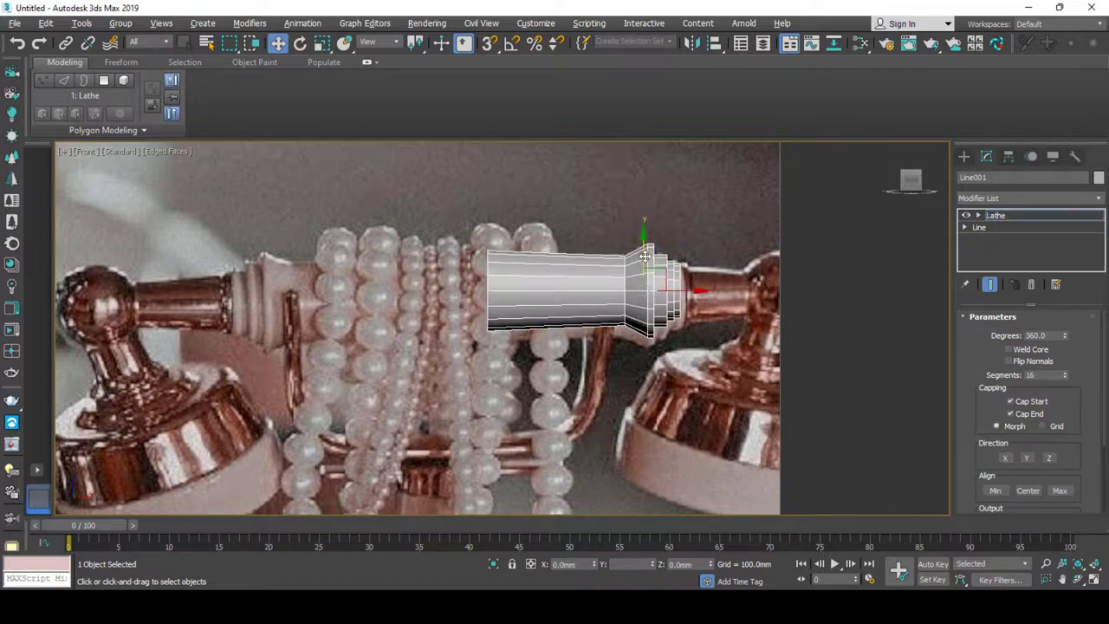
Convert the lathed handle to Editable Poly and extend its left end border with a new segment.
right_click(589, 256)
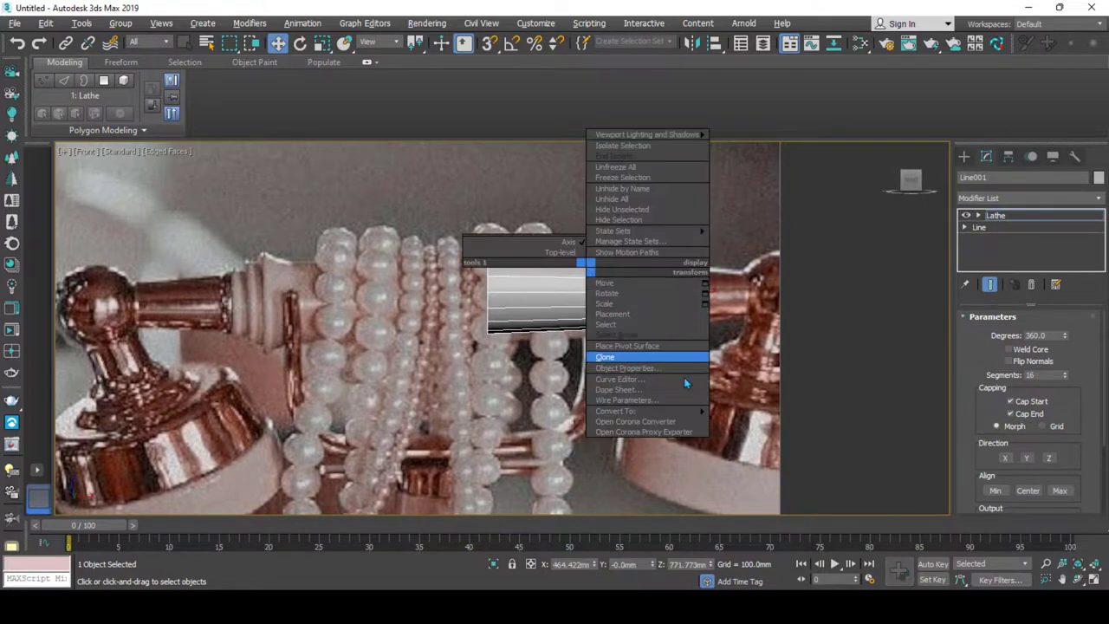
click(758, 424)
drag(468, 319, 507, 243)
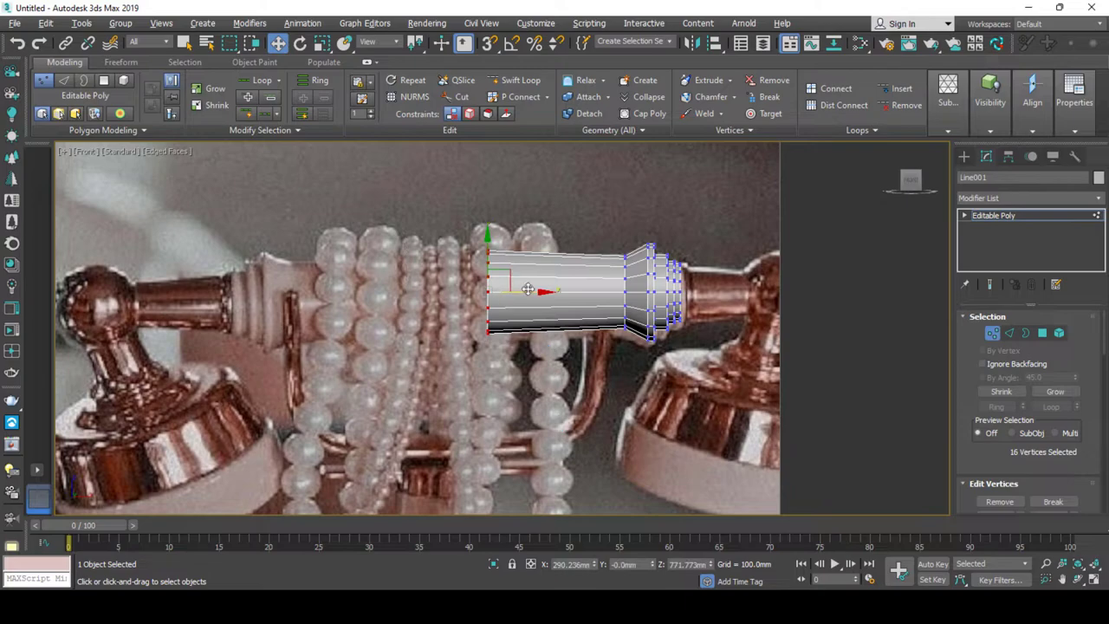
key(3)
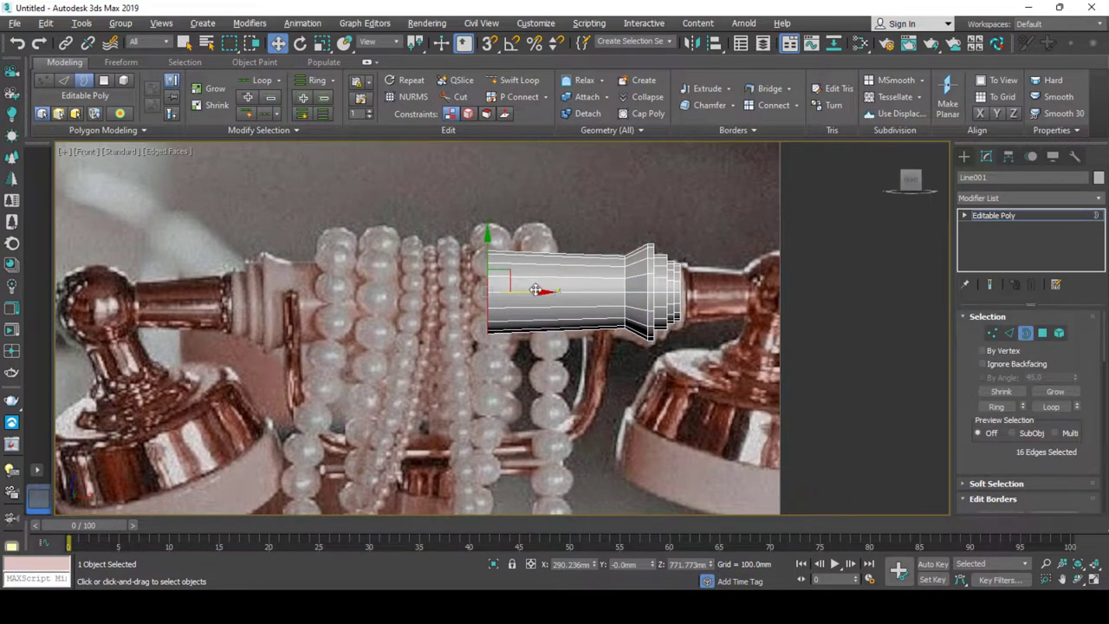
shift+drag(535, 290, 476, 291)
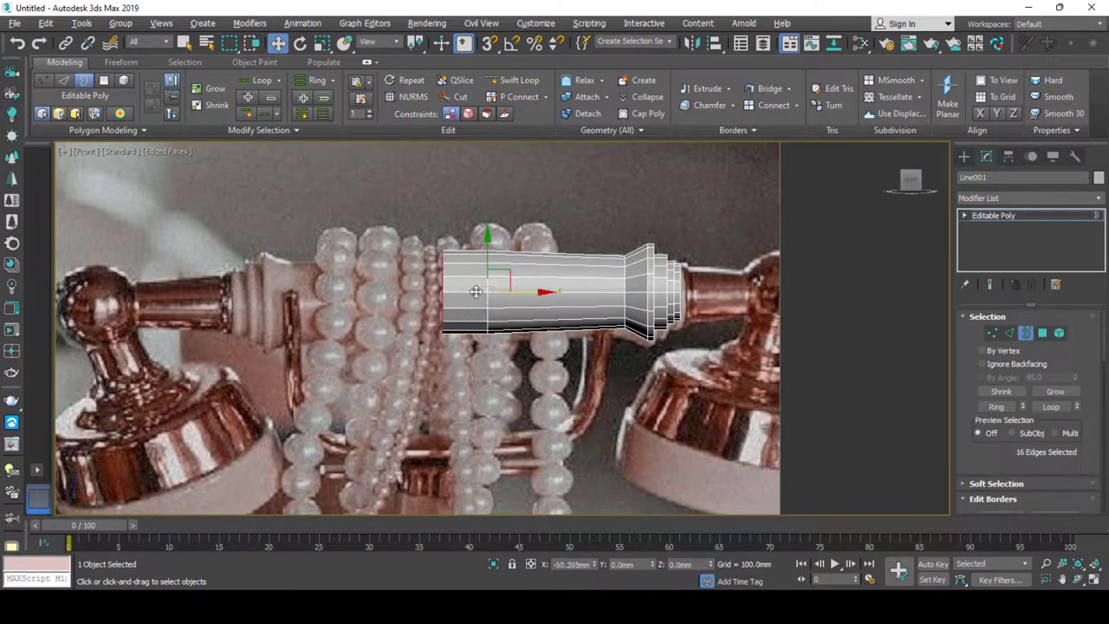
Add a Symmetry modifier and move its mirror plane so the handle spans full length.
click(990, 216)
click(996, 199)
text(sym)
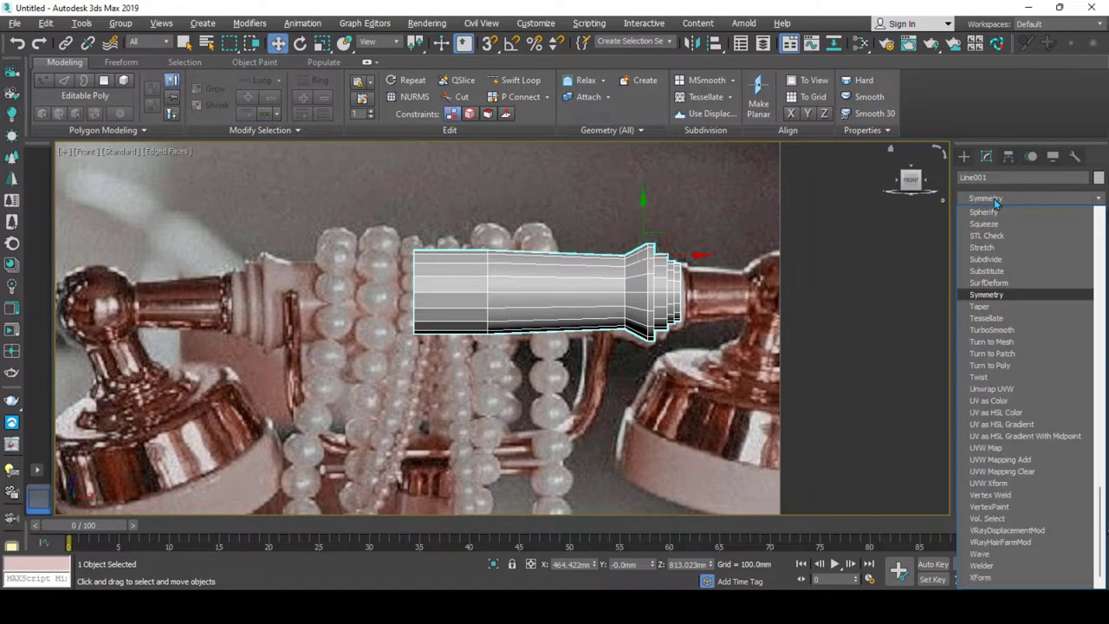
key(Return)
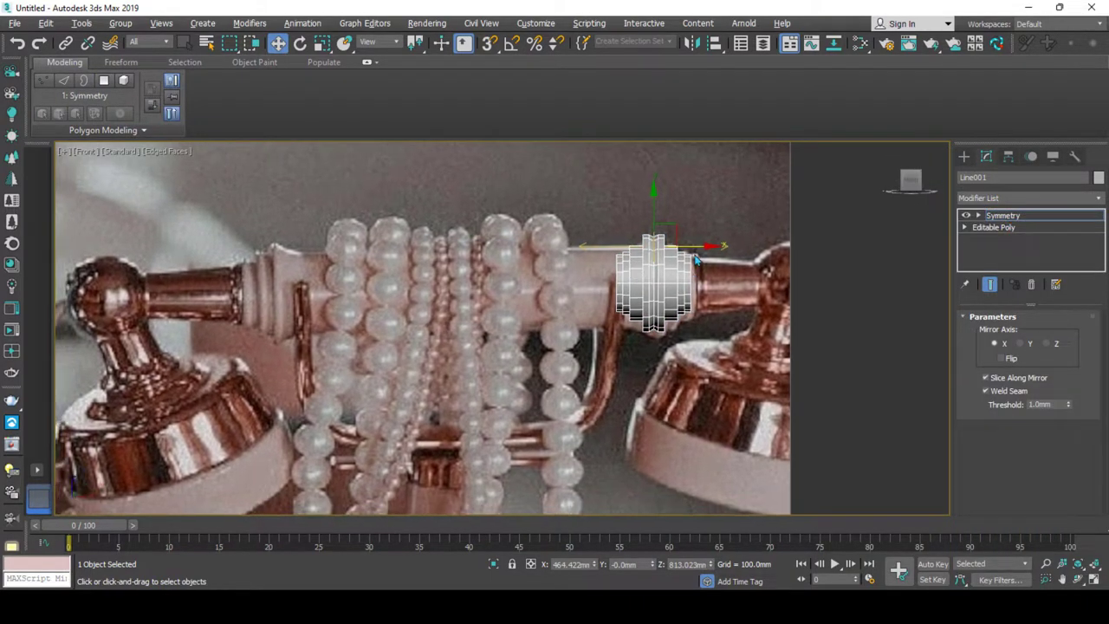
drag(689, 247, 504, 236)
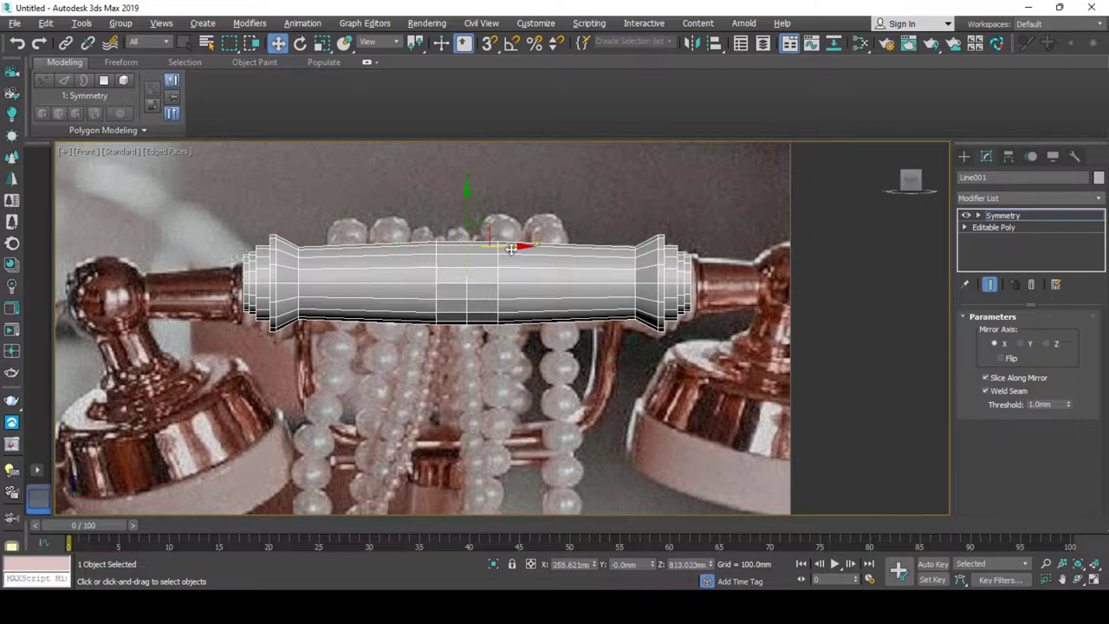
key(alt+w)
key(alt+w)
mouse_move(454, 367)
alt+middle_down()
mouse_move(558, 290)
mouse_move(613, 323)
alt+middle_up()
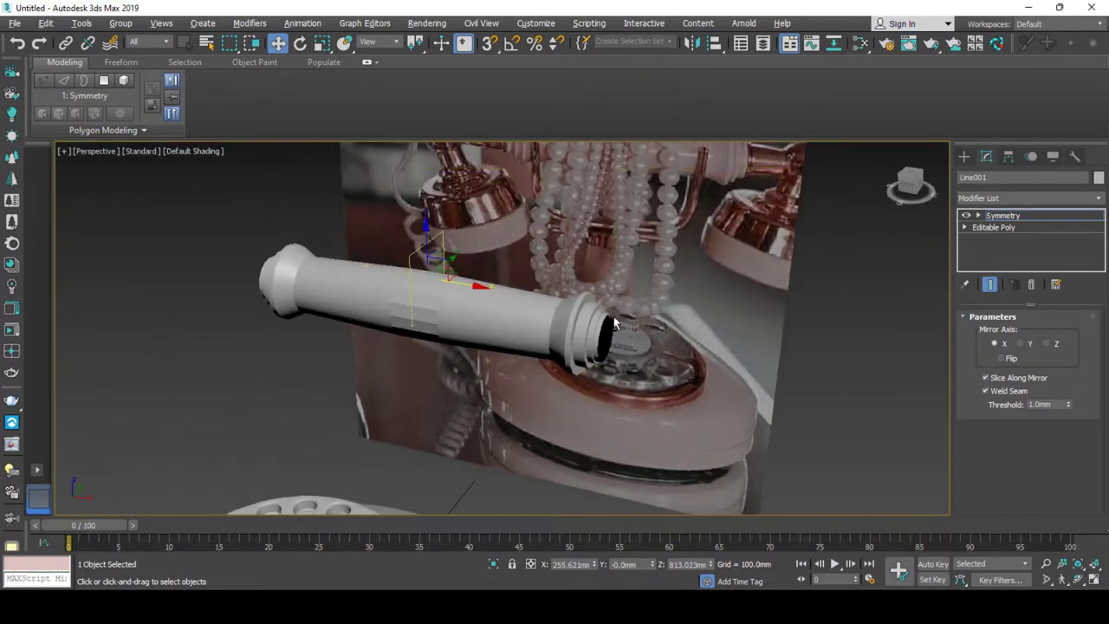
Return to the handle's Editable Poly with edged faces shown and Border selection mode active.
click(1043, 227)
scroll(511, 313, up, 3)
key(F4)
scroll(511, 314, down, 2)
scroll(511, 314, down, 1)
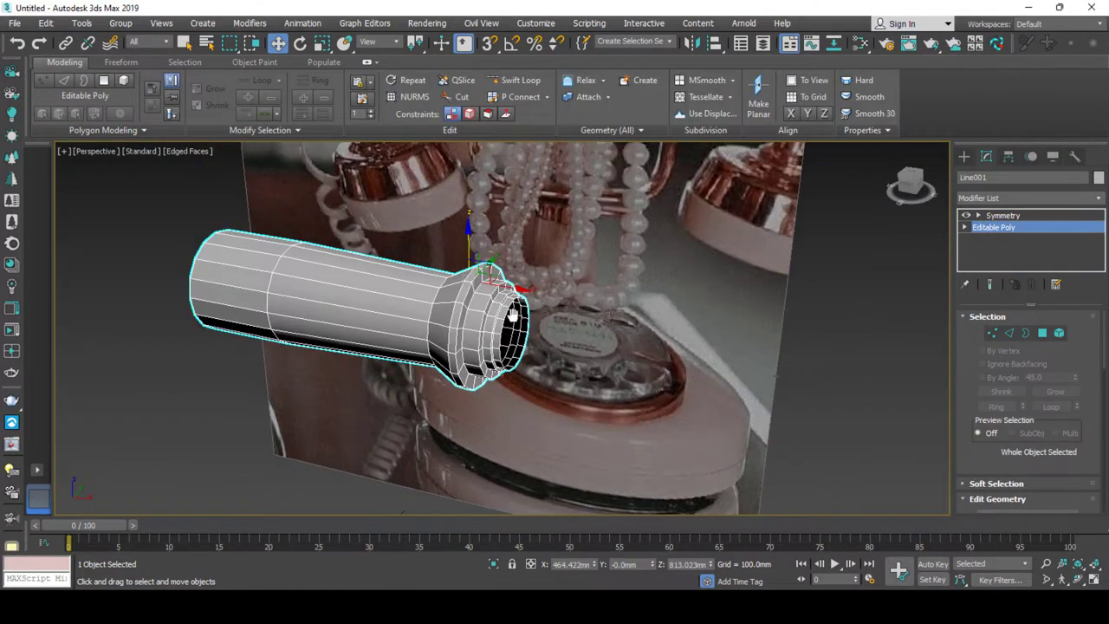
scroll(513, 314, up, 2)
scroll(513, 313, up, 1)
scroll(509, 314, up, 2)
key(3)
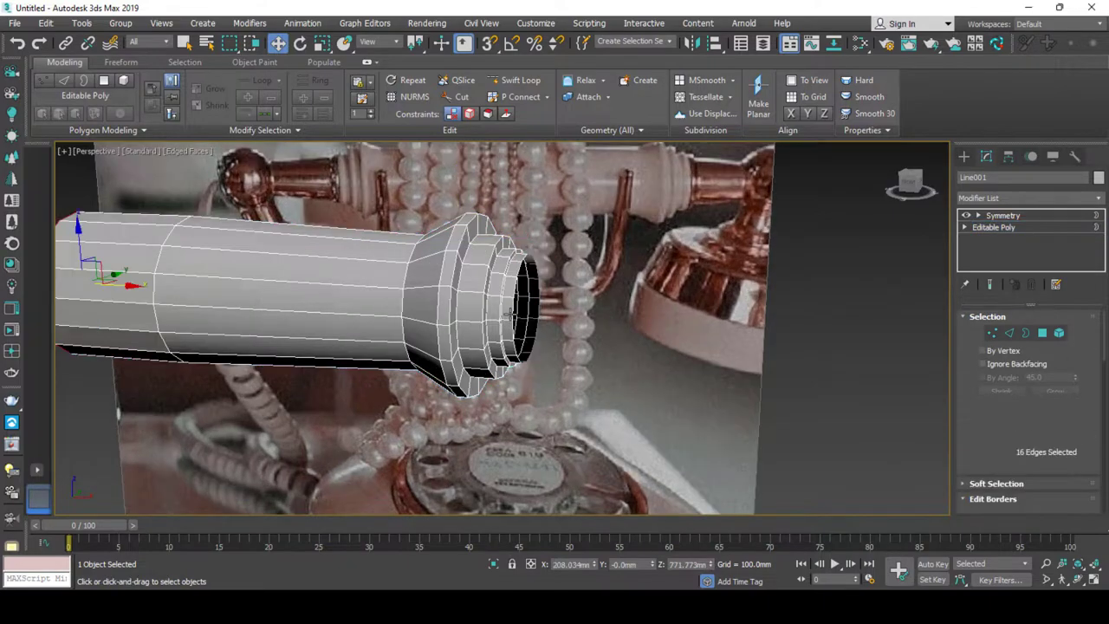
alt+middle_drag(508, 313, 531, 301)
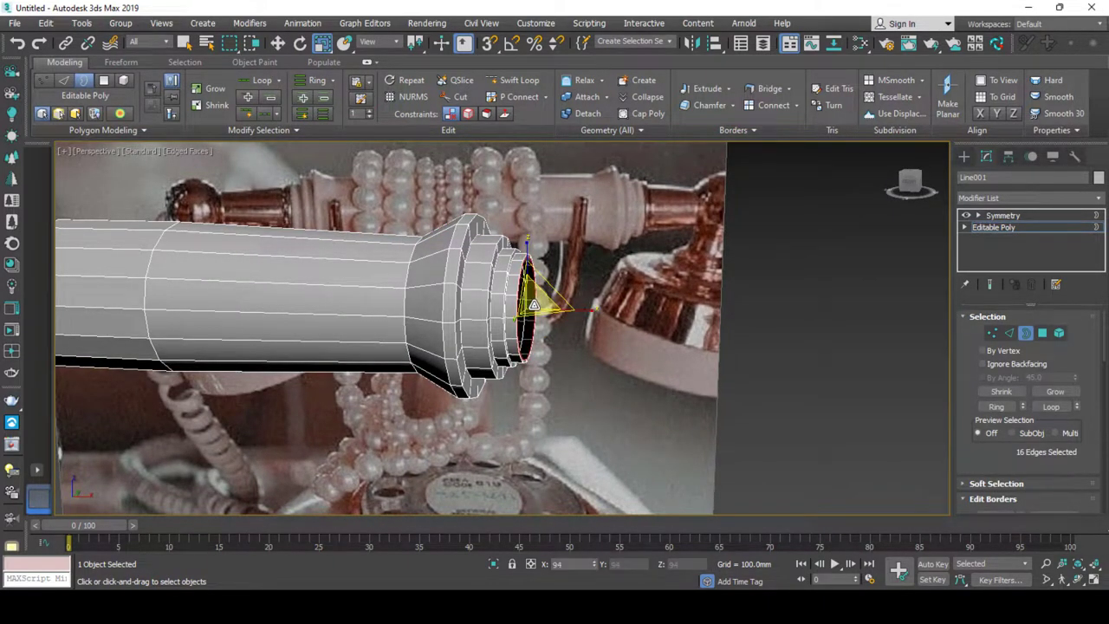
Shift-move and scale the open end border repeatedly to build stepped, narrowing rings.
key(w)
shift+drag(557, 308, 564, 308)
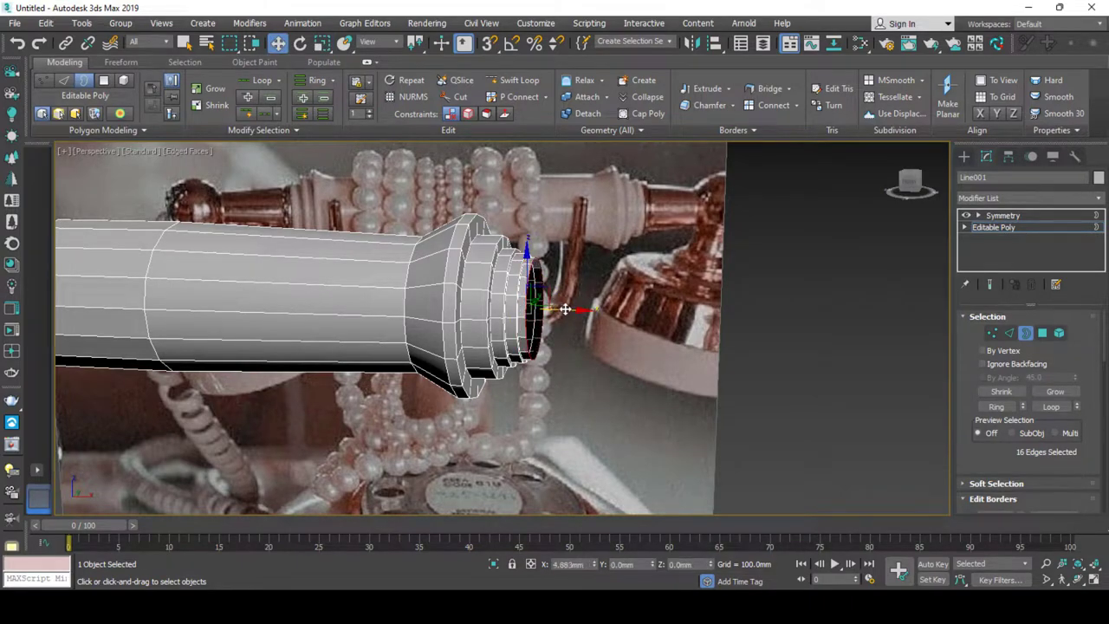
key(r)
key(w)
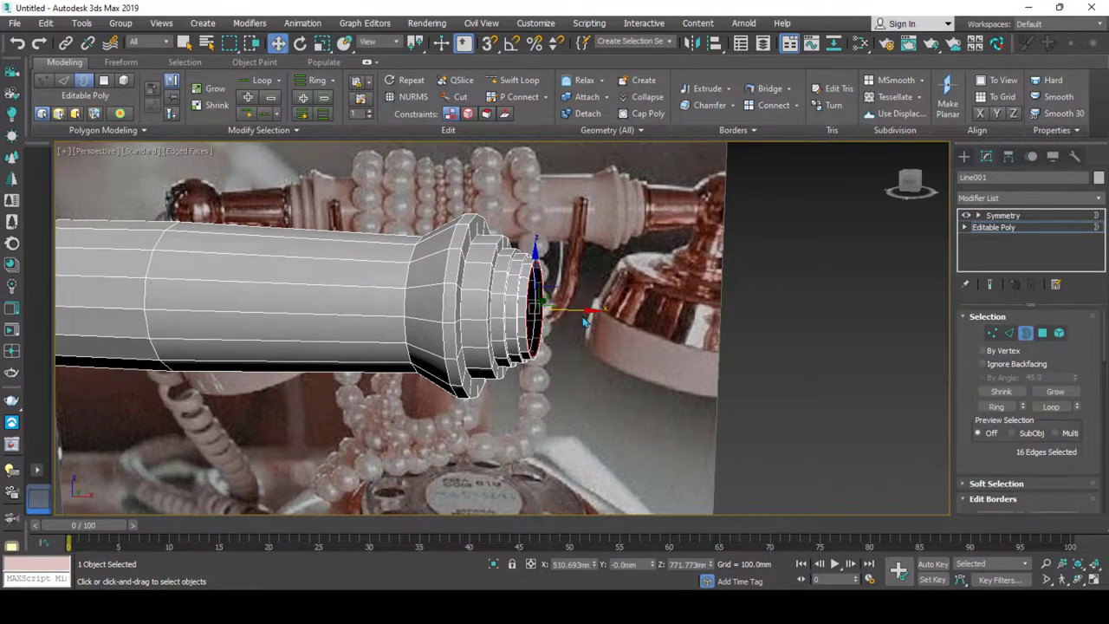
drag(582, 314, 646, 314)
key(r)
key(w)
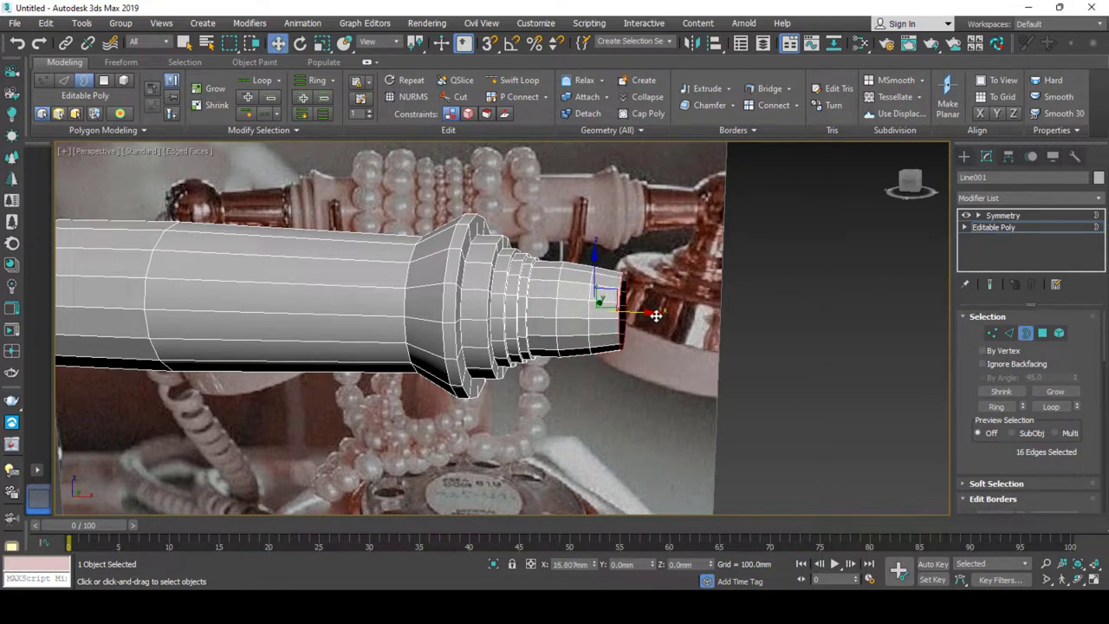
key(r)
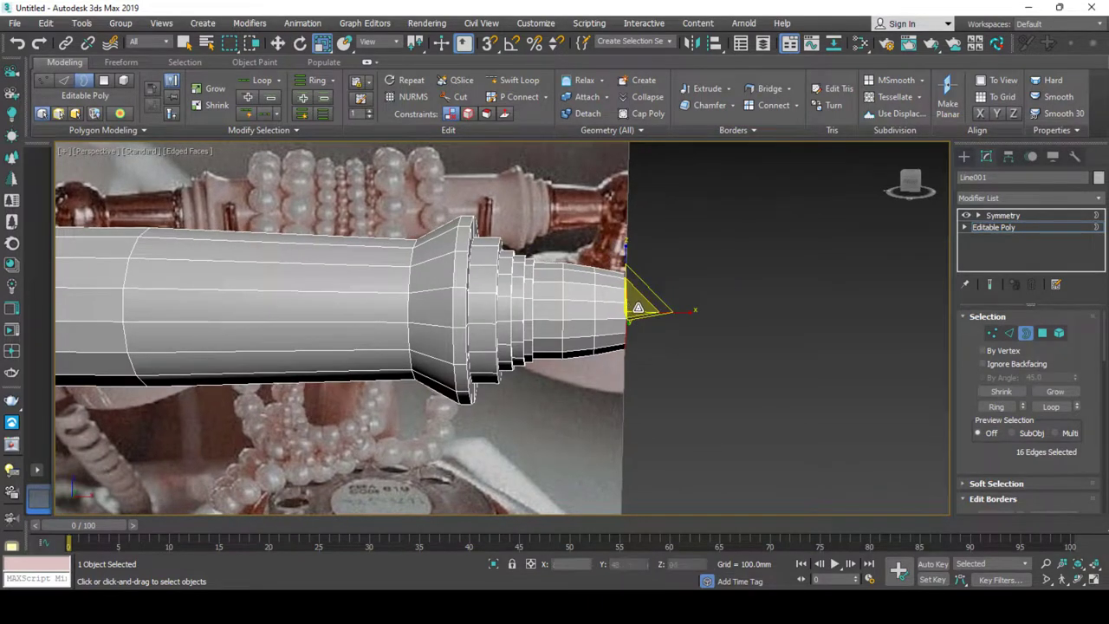
Maximize the Front viewport and bring up the Create panel's shape options.
key(alt+w)
key(f)
key(alt+w)
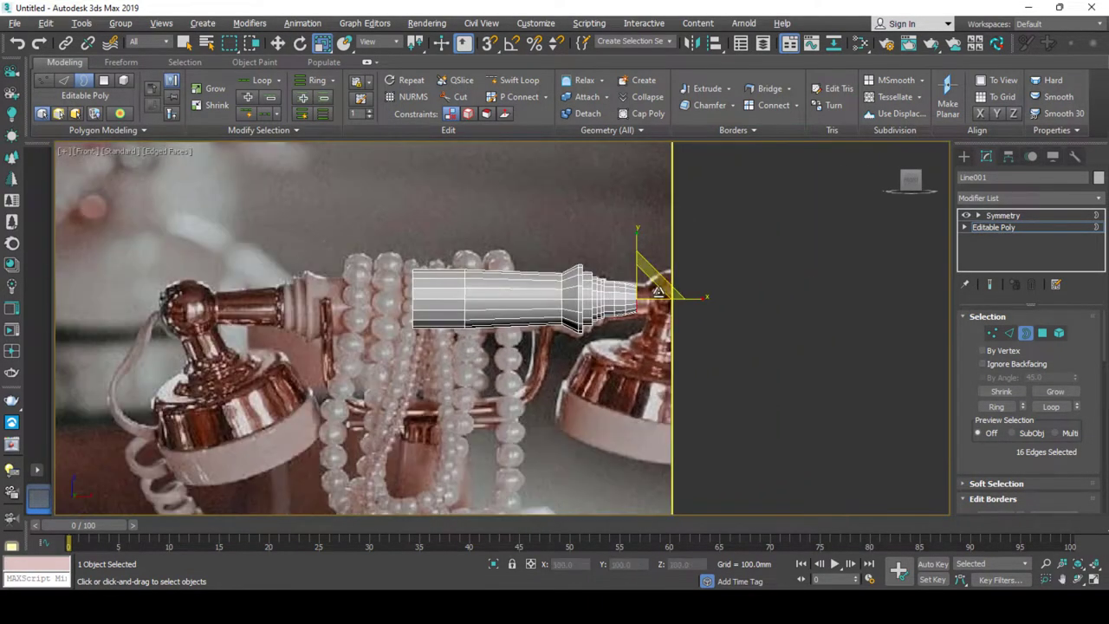
click(965, 157)
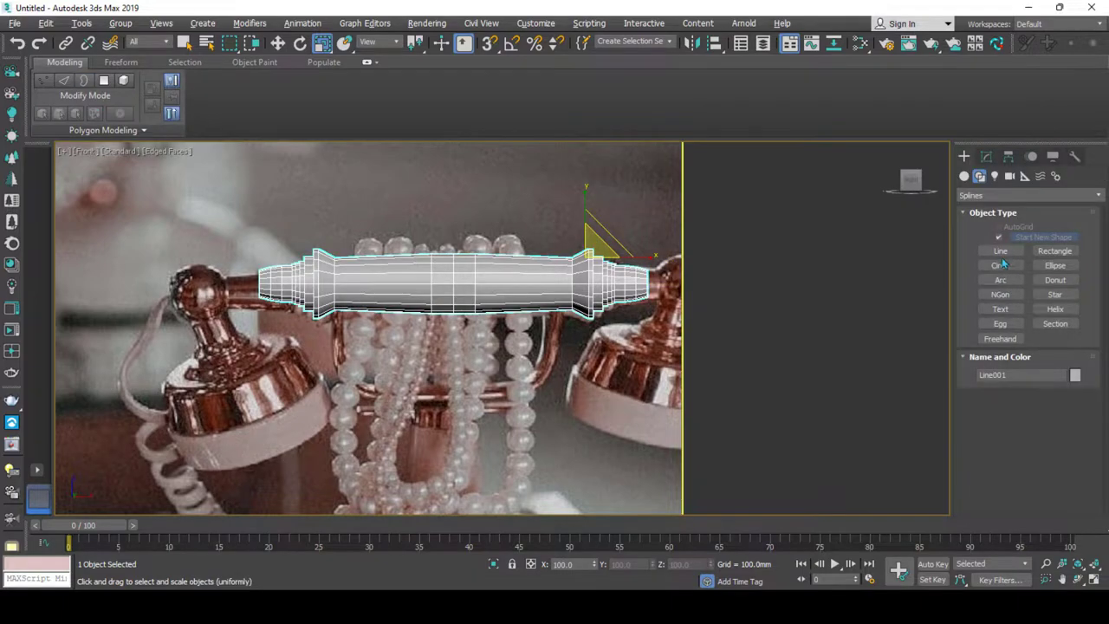
Pick the Line tool and frame the cradle post in the Front viewport.
click(1001, 252)
scroll(286, 267, up, 2)
scroll(286, 267, up, 2)
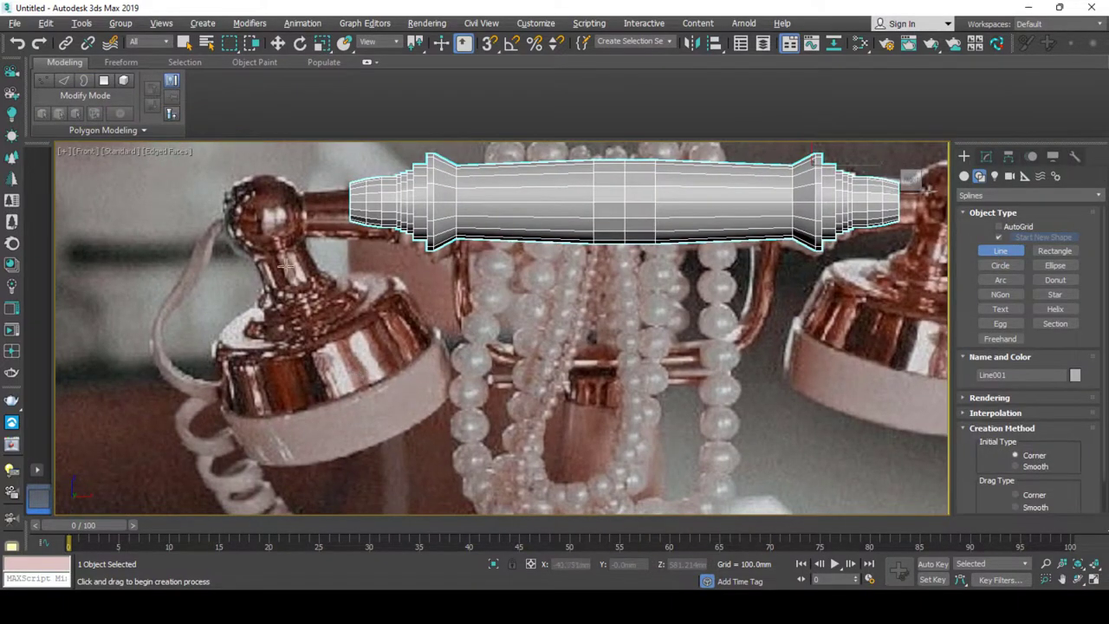
scroll(286, 267, up, 2)
middle_drag(286, 267, 526, 286)
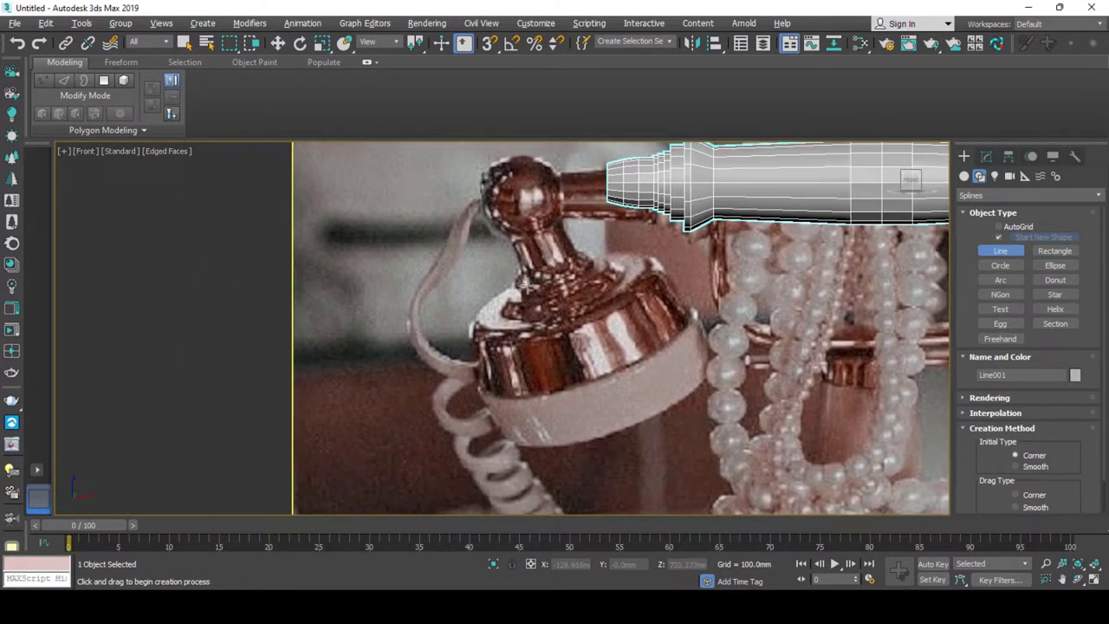
mouse_move(475, 360)
middle_down()
mouse_move(463, 379)
mouse_move(552, 402)
middle_up()
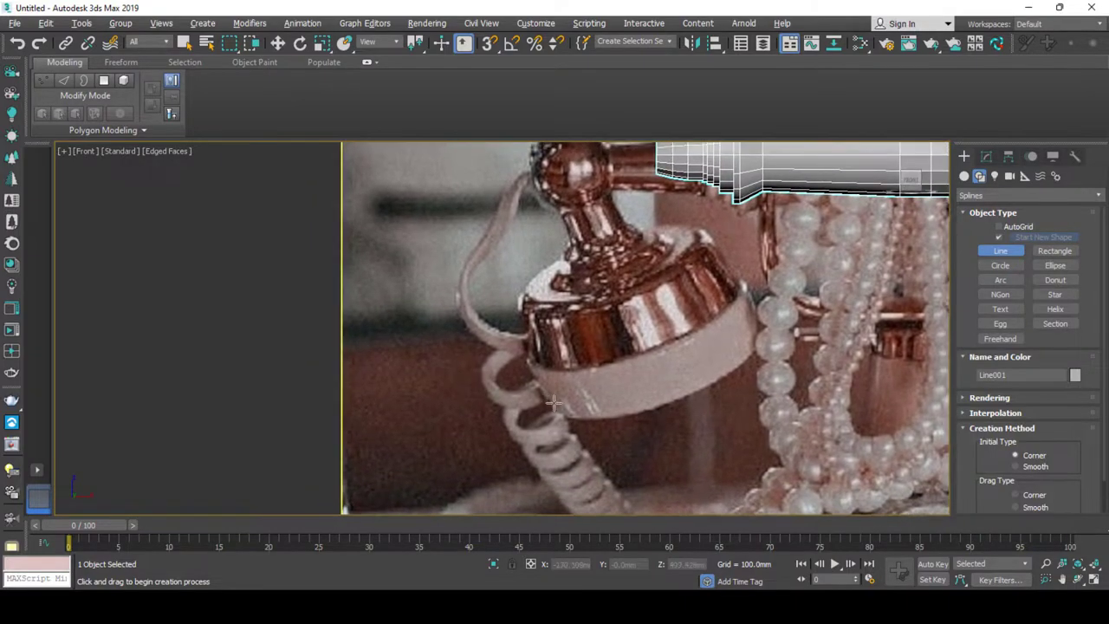
Trace the cradle post's profile from the base rim up around the knob as Line002.
click(553, 413)
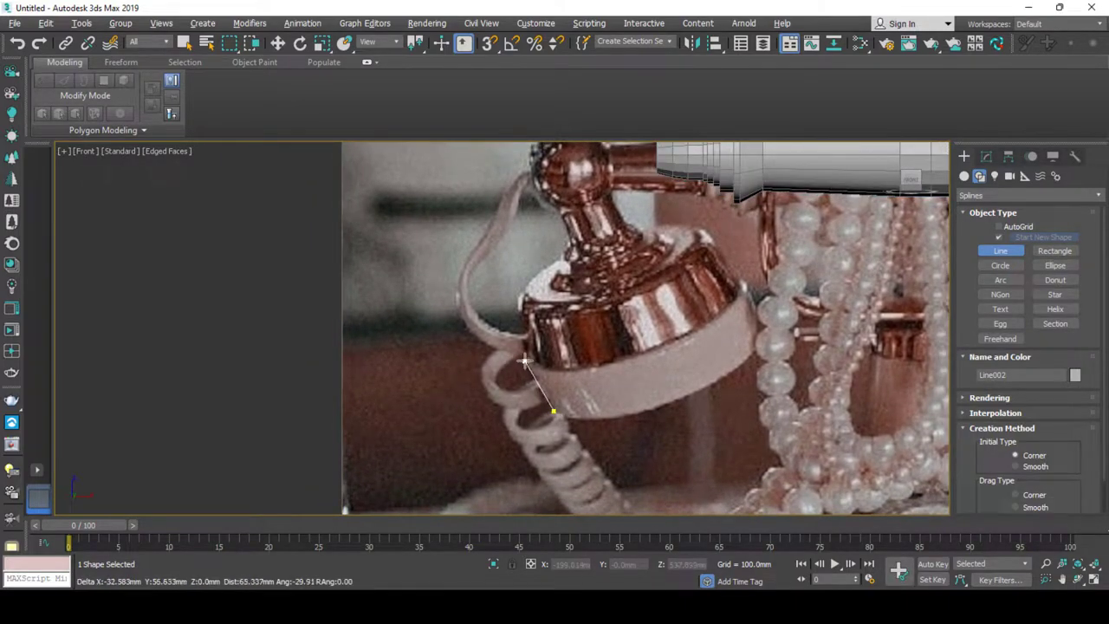
click(525, 360)
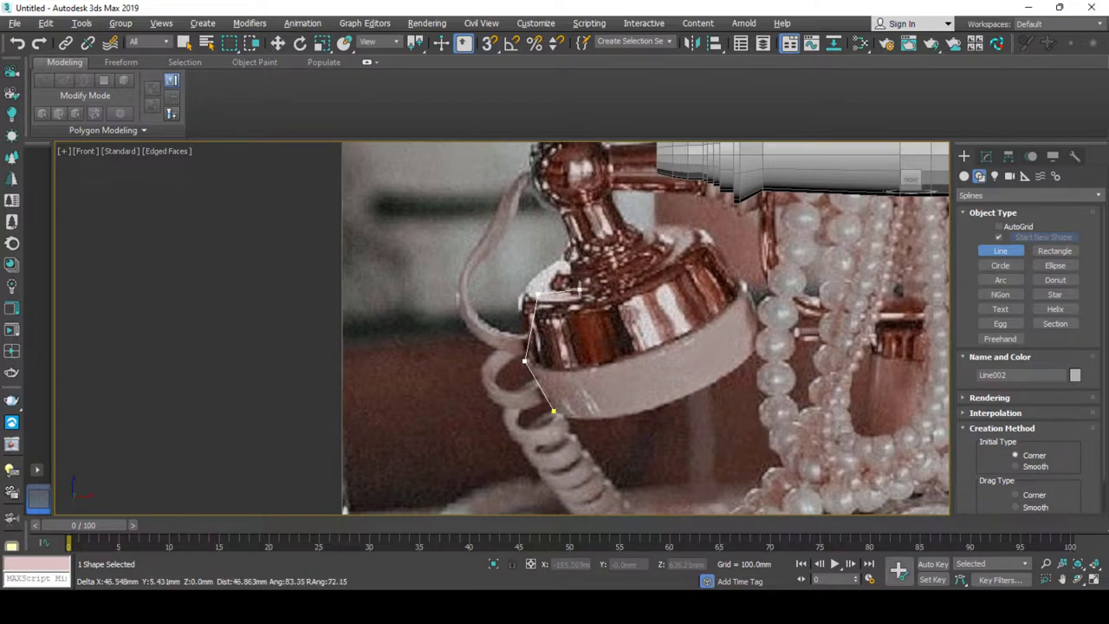
click(579, 259)
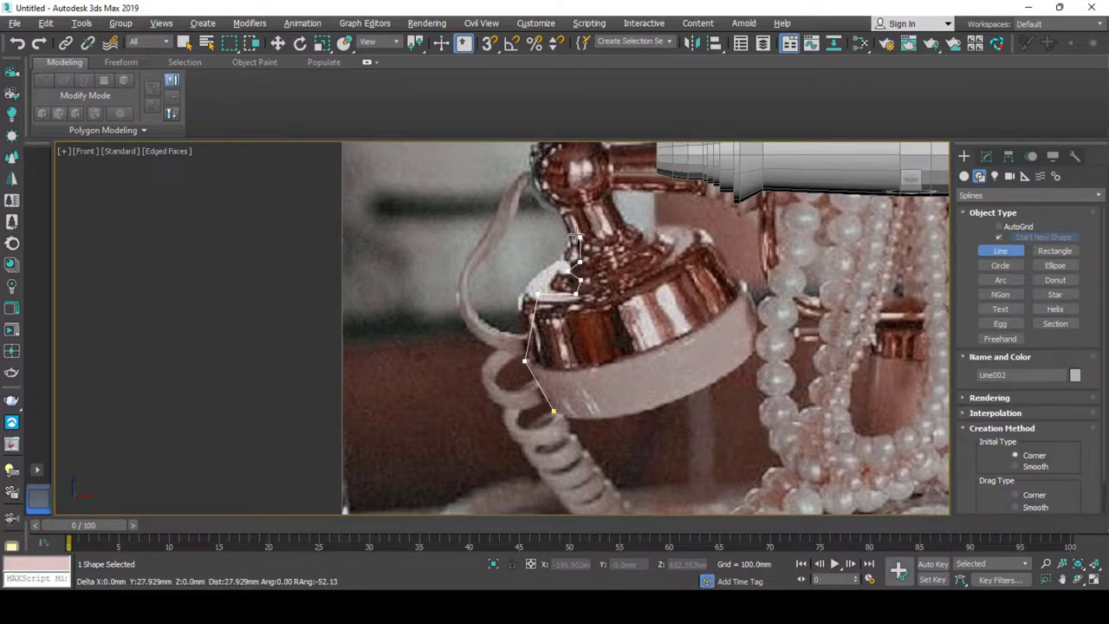
middle_drag(578, 206, 577, 337)
click(552, 324)
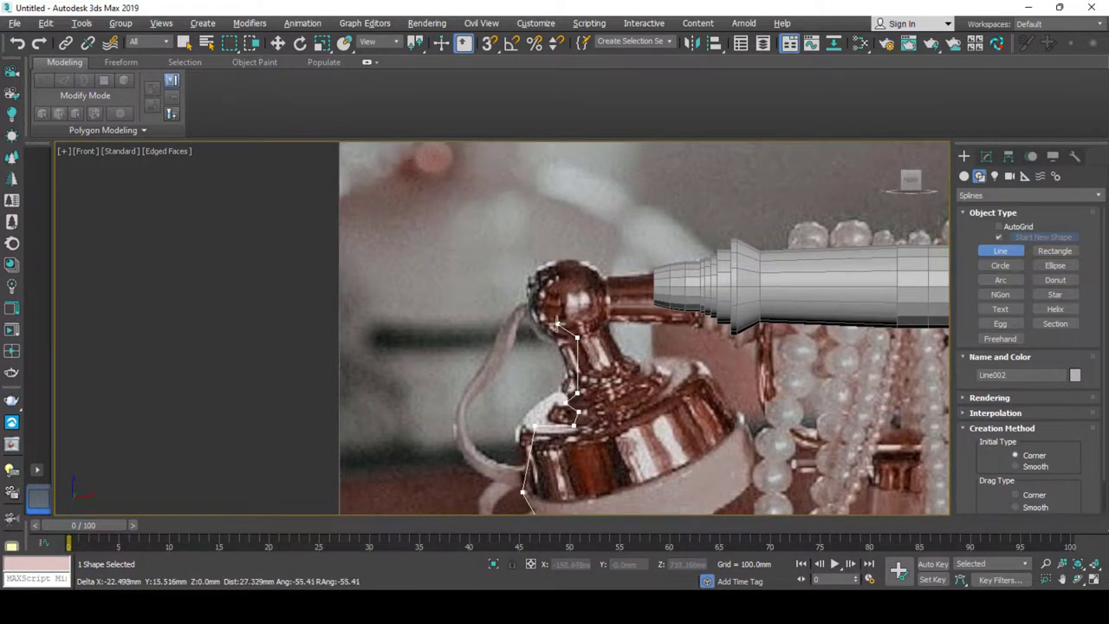
click(538, 295)
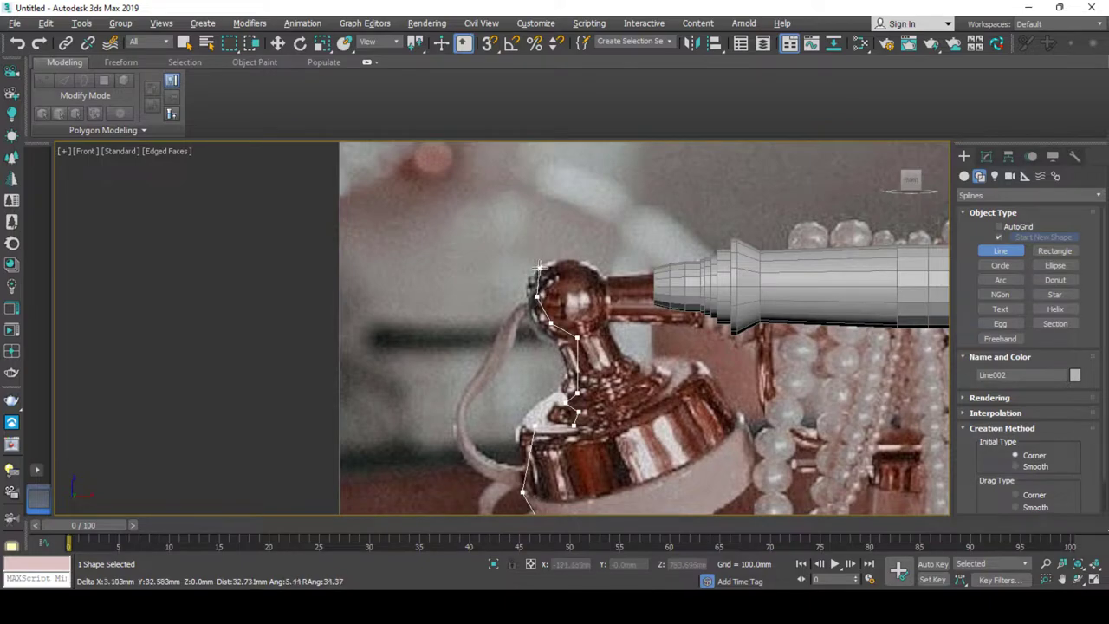
click(539, 267)
right_click(566, 248)
scroll(700, 280, down, 2)
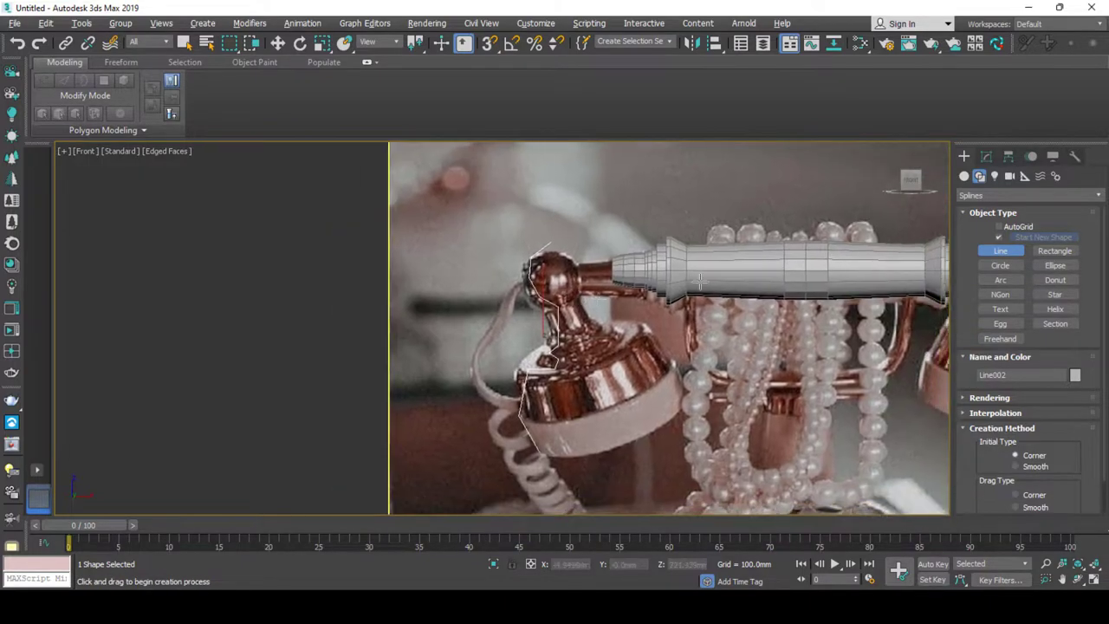
Lathe the cradle post profile, move its axis to set the width, and flip normals.
click(986, 157)
click(1000, 198)
text(lathe)
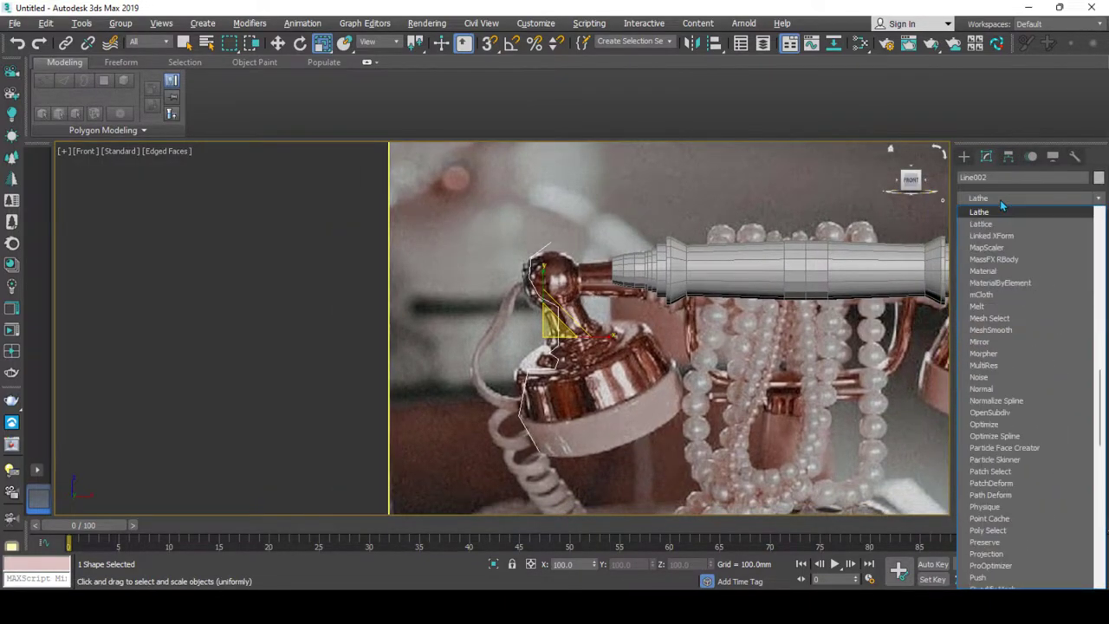
click(1004, 210)
key(1)
key(w)
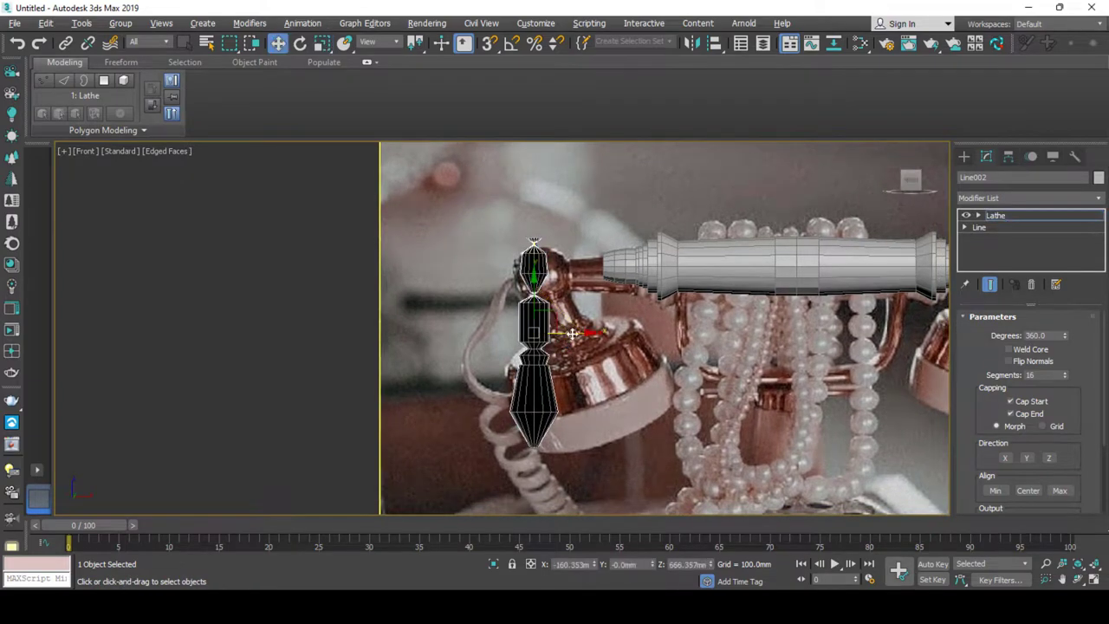
mouse_move(562, 336)
mouse_down()
mouse_move(629, 330)
mouse_move(621, 337)
mouse_up()
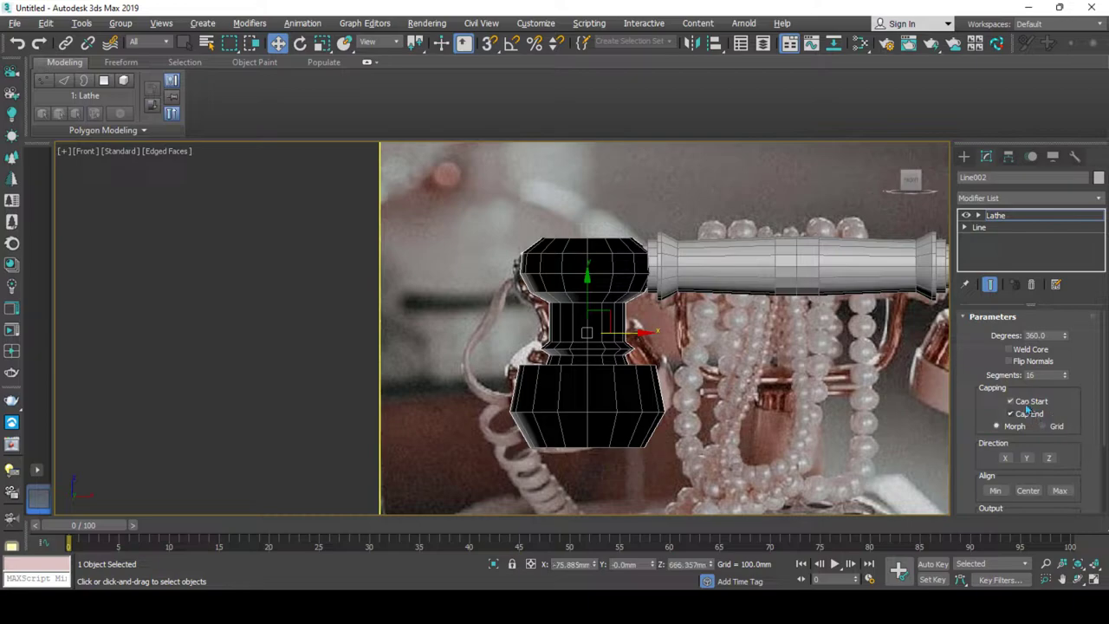
click(1027, 361)
Convert the lathed post to Editable Poly and inspect it in the maximized Perspective view.
right_click(575, 346)
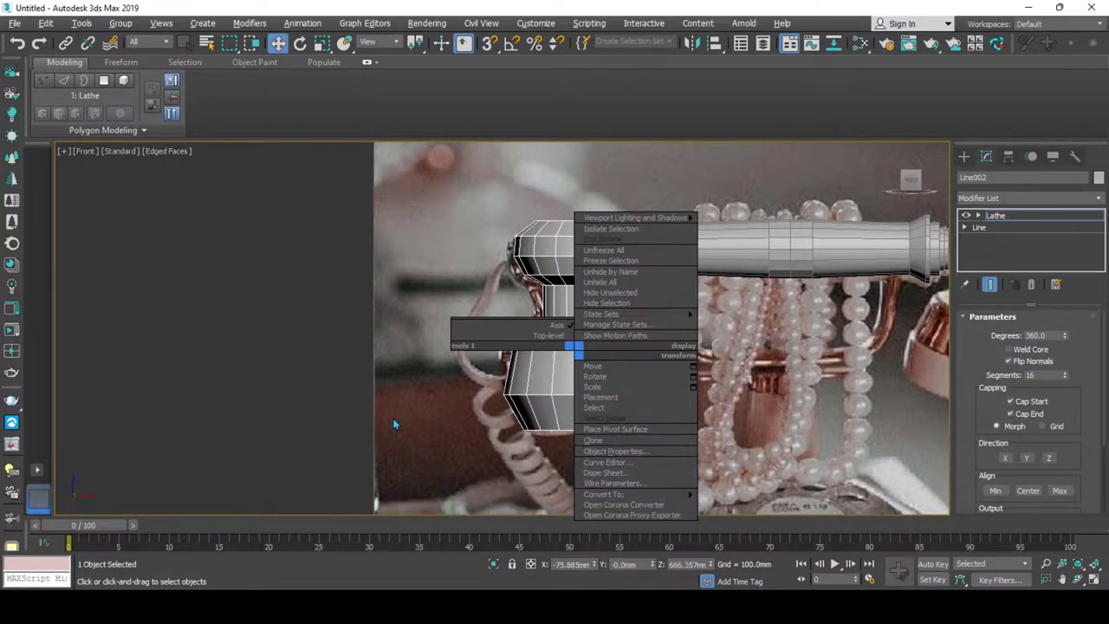
click(996, 214)
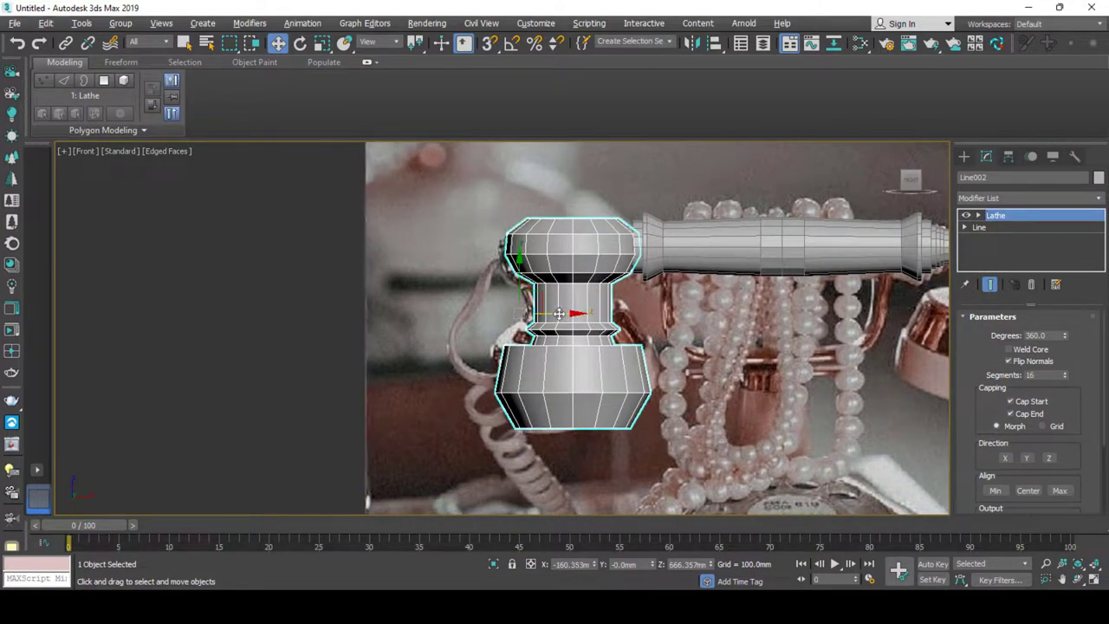
click(1008, 222)
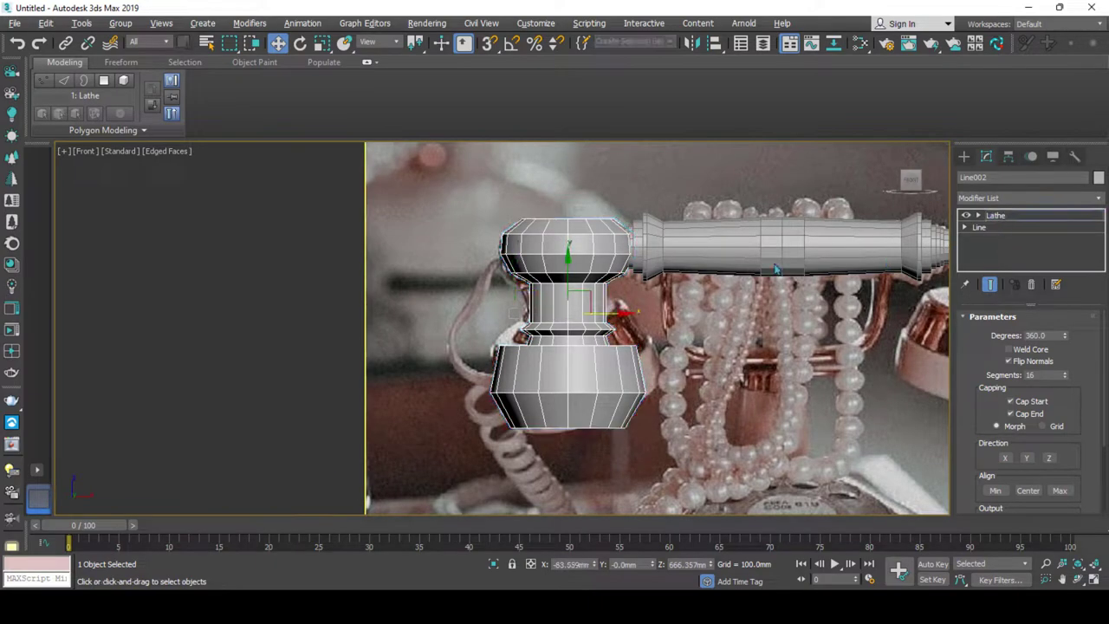
right_click(564, 310)
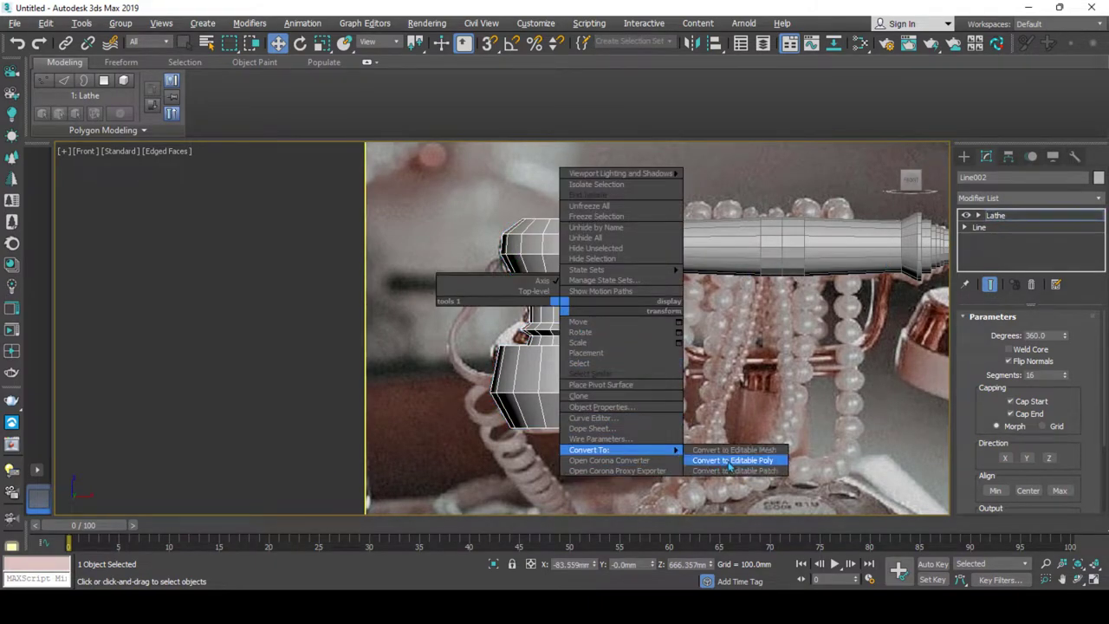
click(668, 460)
key(alt+w)
scroll(394, 397, down, 5)
scroll(394, 396, up, 1)
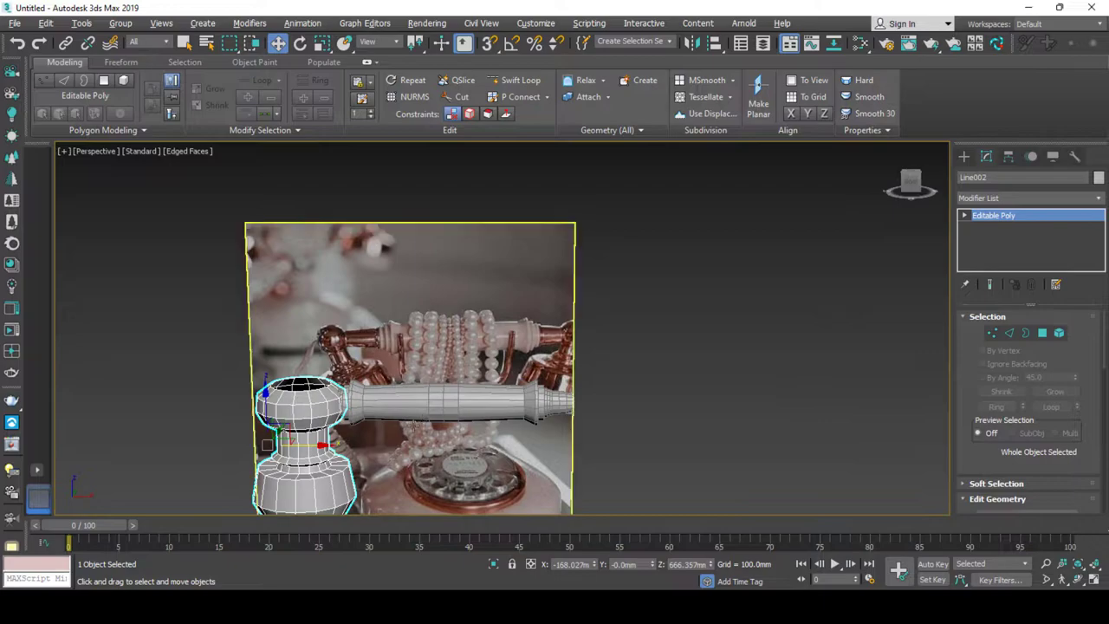
scroll(395, 397, up, 2)
alt+middle_drag(395, 397, 423, 387)
Delete the post's upper vertices to leave an open-topped base.
scroll(418, 372, up, 2)
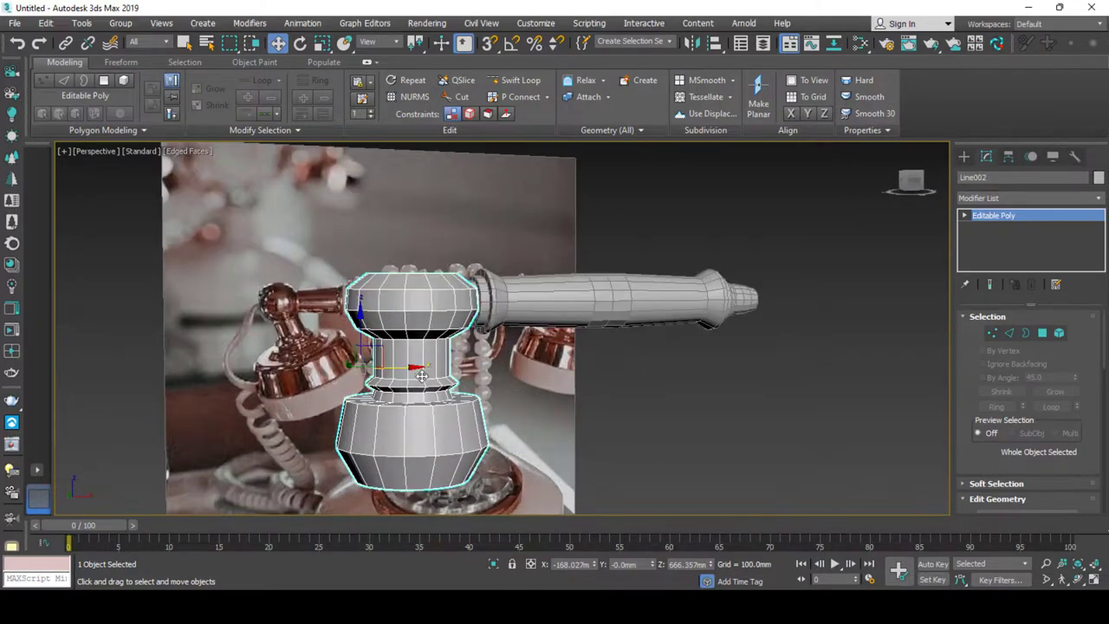
key(1)
alt+middle_drag(418, 375, 521, 260)
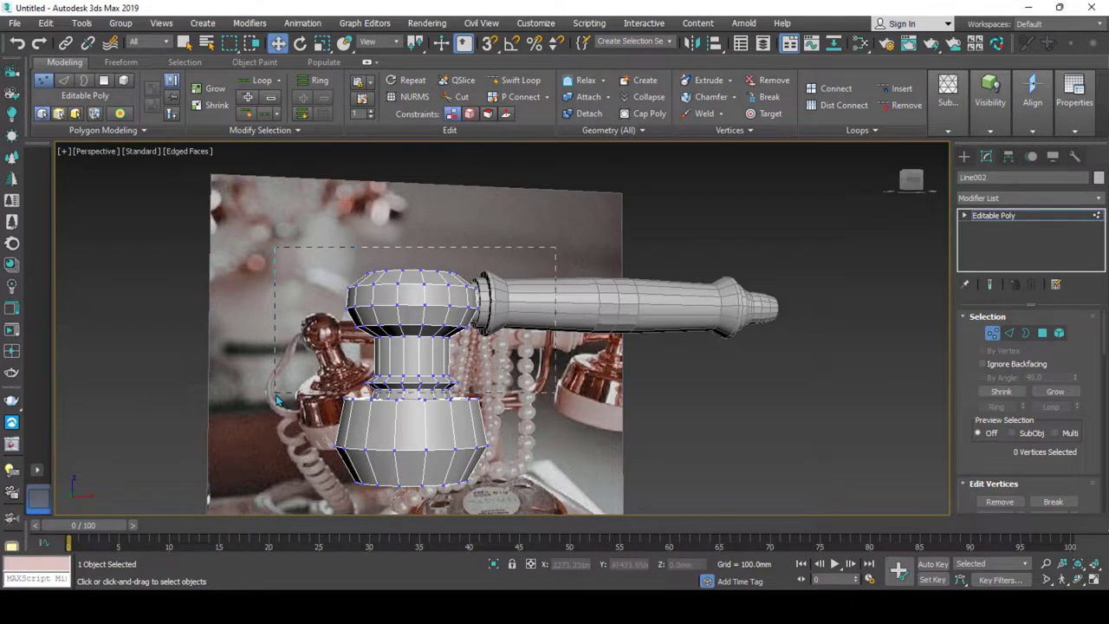
drag(277, 398, 277, 398)
scroll(404, 413, up, 2)
scroll(404, 413, up, 2)
key(Delete)
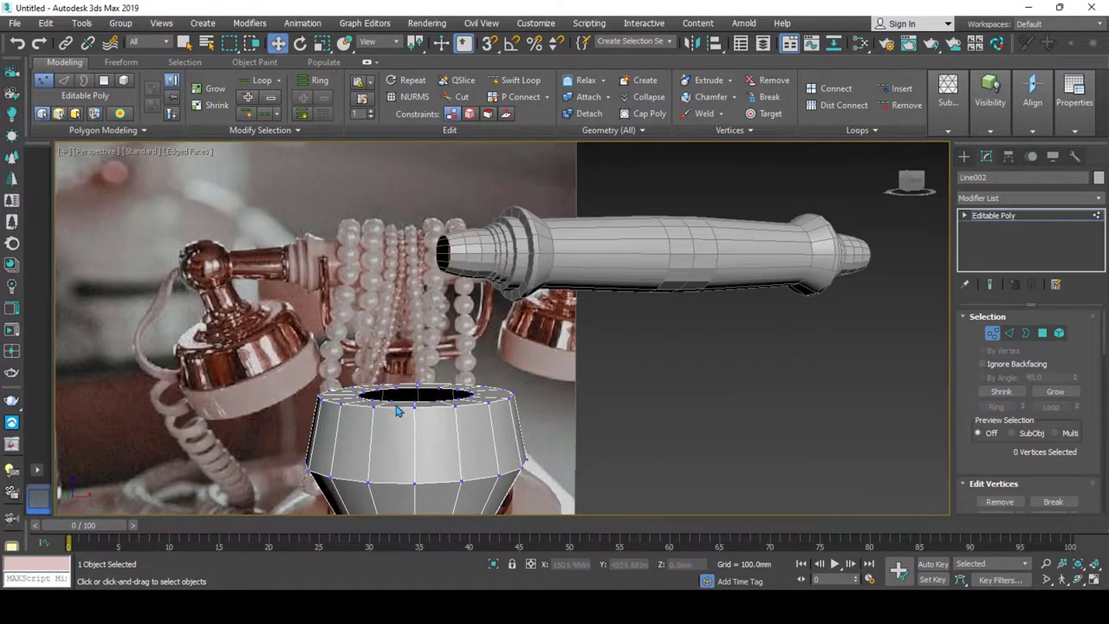
Select the open top border, scale it inward, and raise it about 8 mm into a neck.
key(3)
click(433, 396)
alt+middle_drag(434, 396, 413, 392)
key(r)
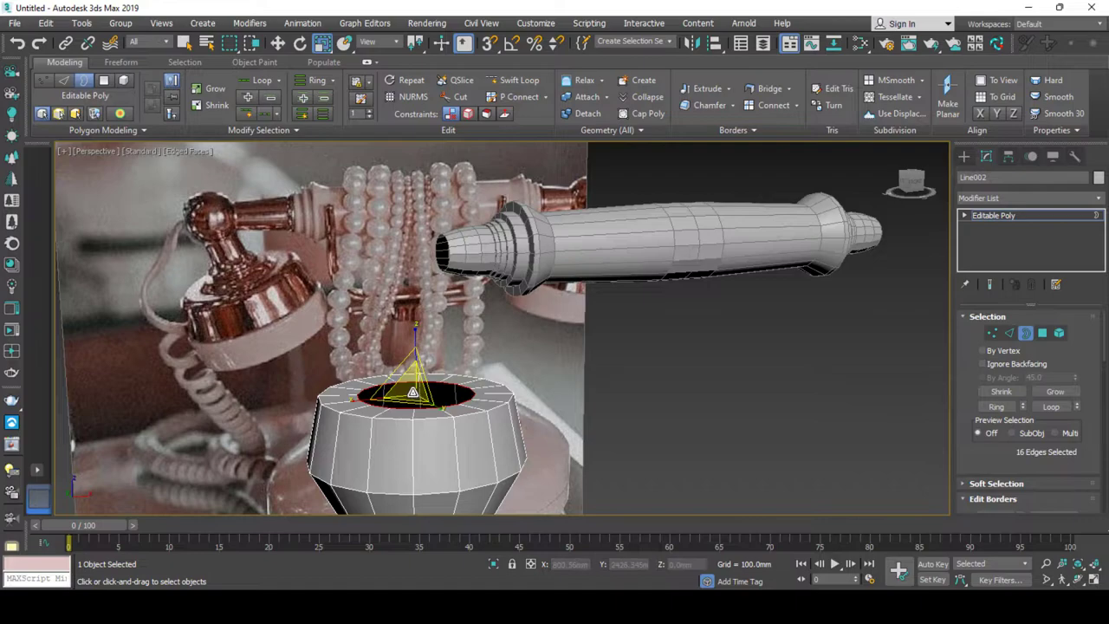
drag(413, 392, 413, 419)
key(w)
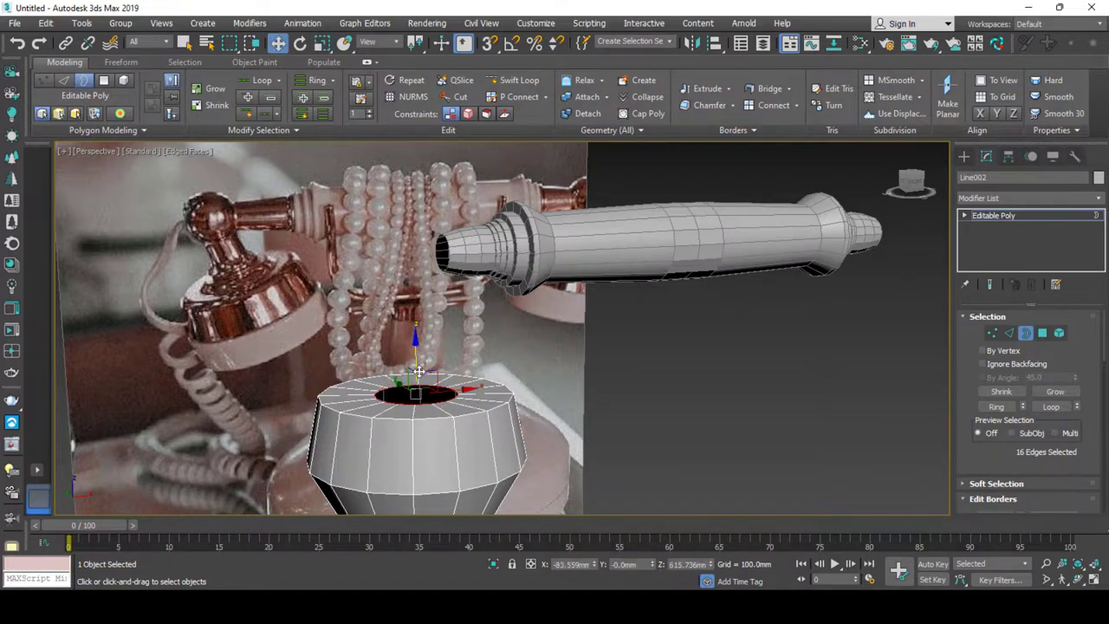
key(r)
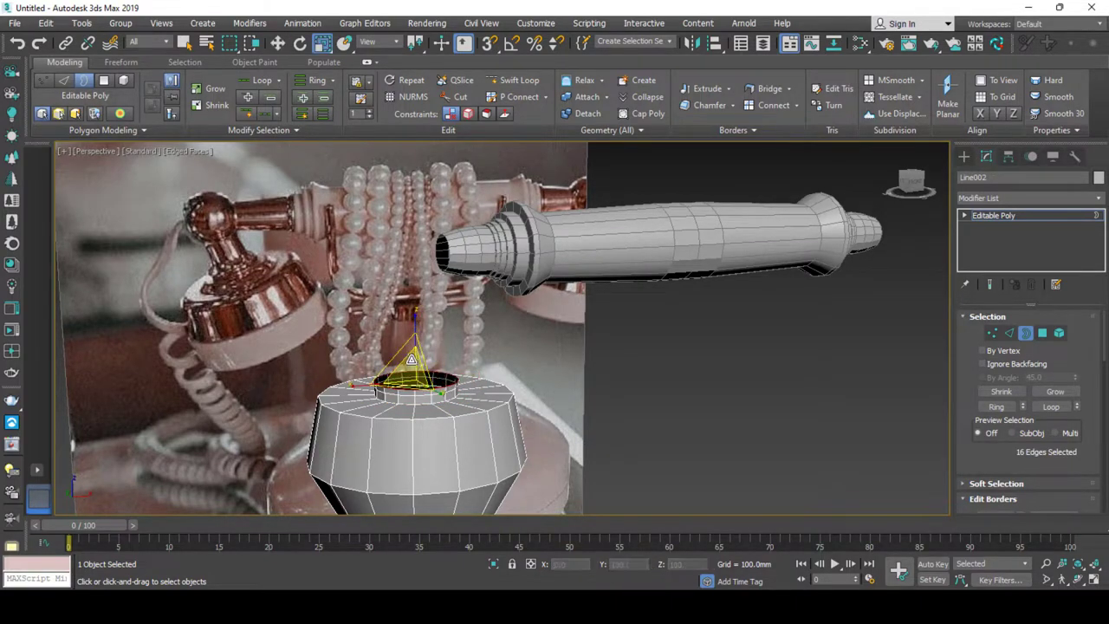
key(w)
drag(416, 355, 413, 348)
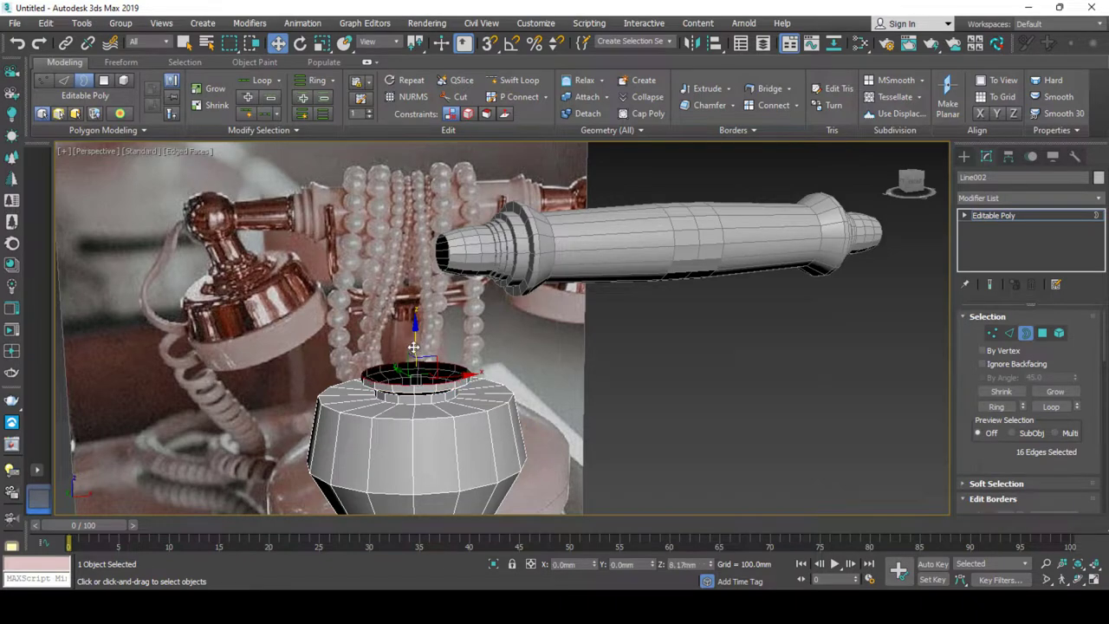
key(r)
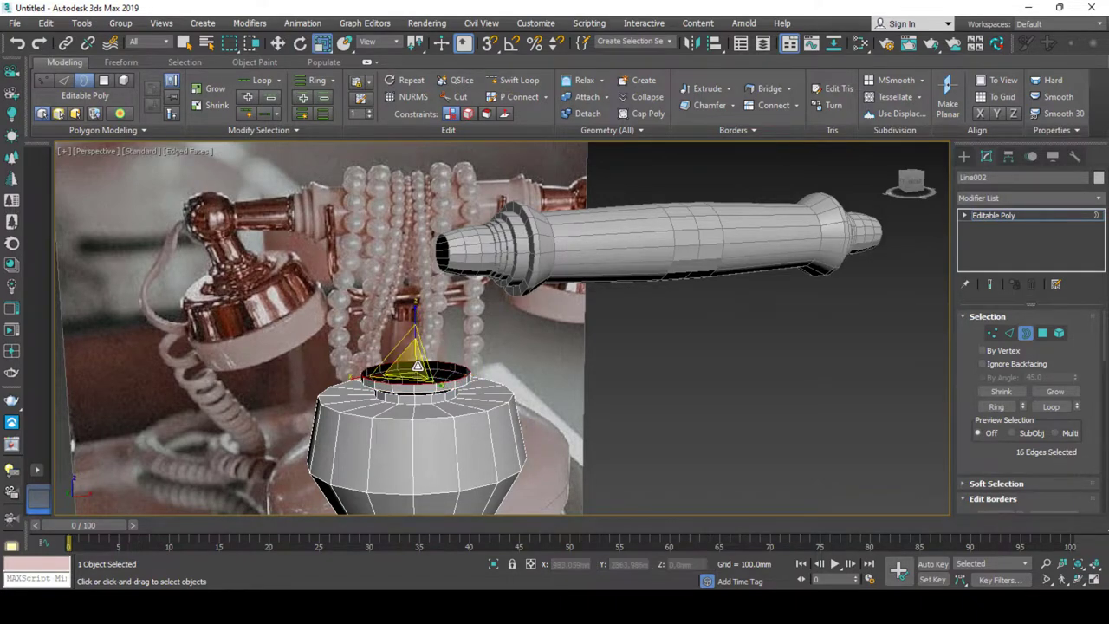
key(w)
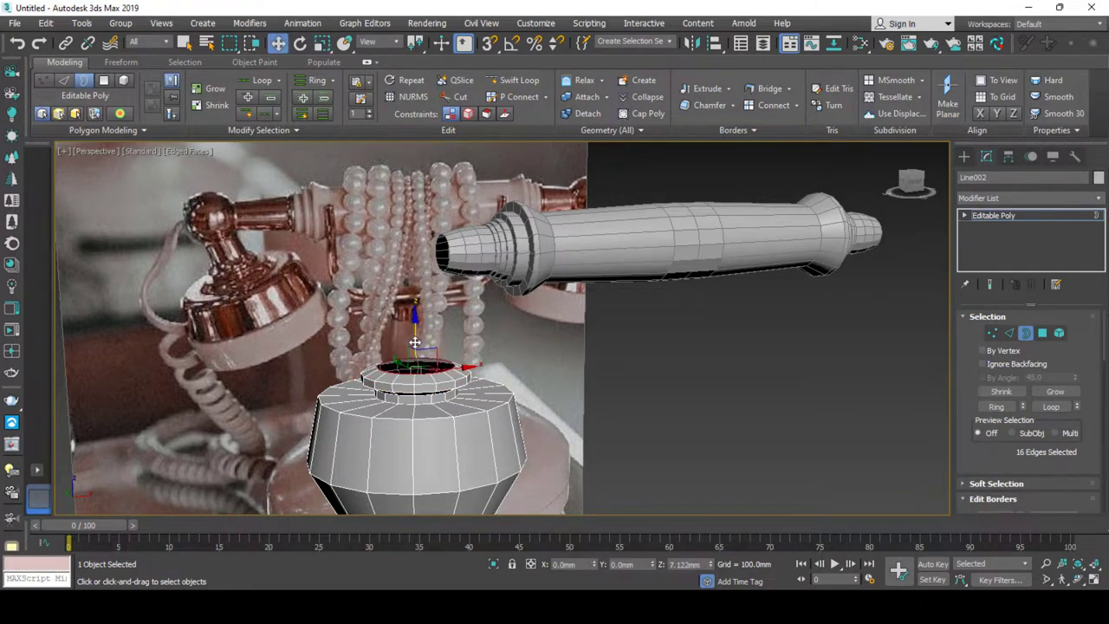
key(r)
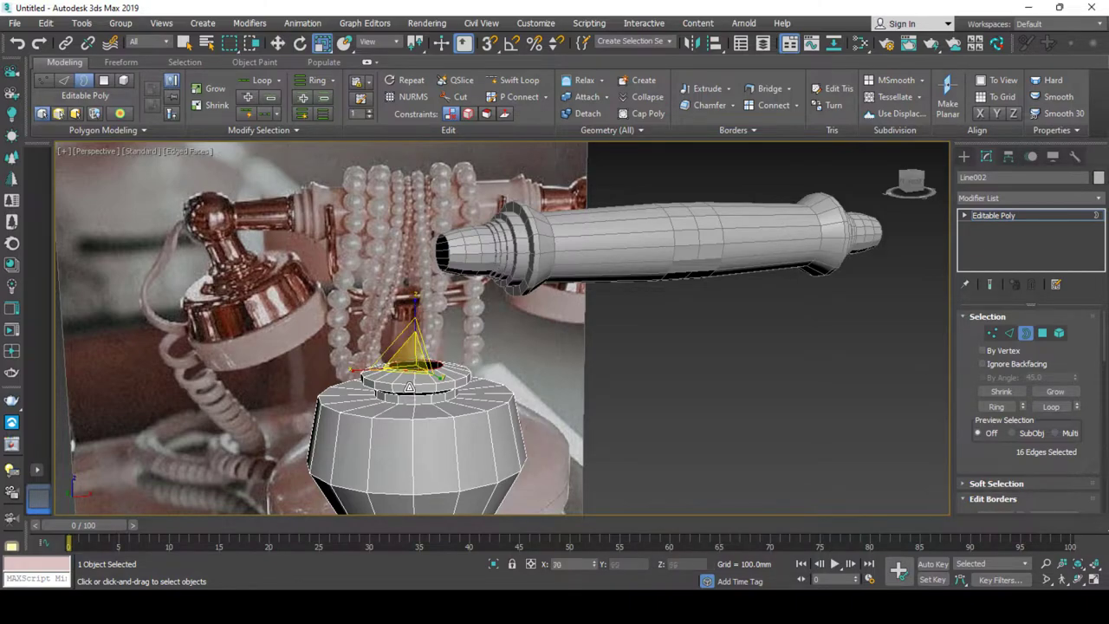
key(w)
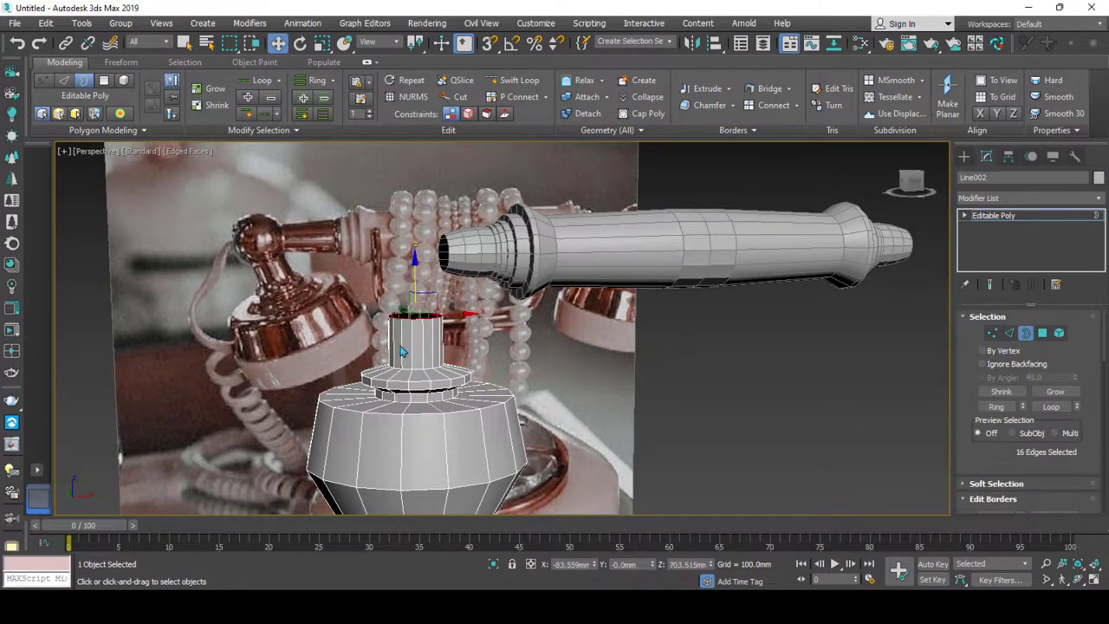
Shift-move the neck's top border upward to extrude a new cylindrical section.
alt+middle_drag(401, 351, 394, 331)
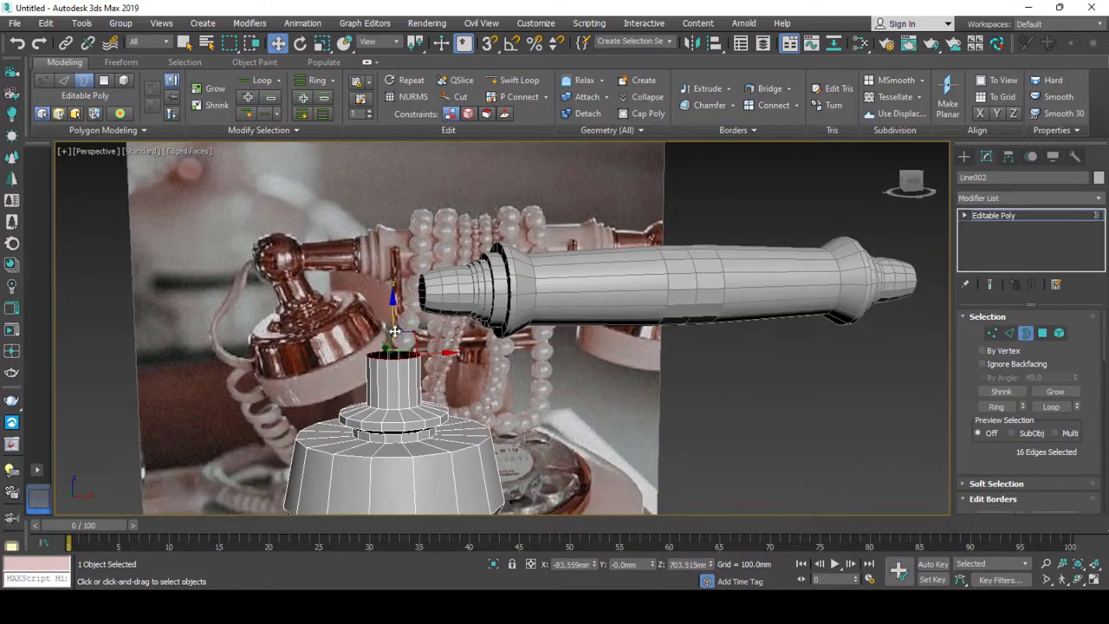
key(r)
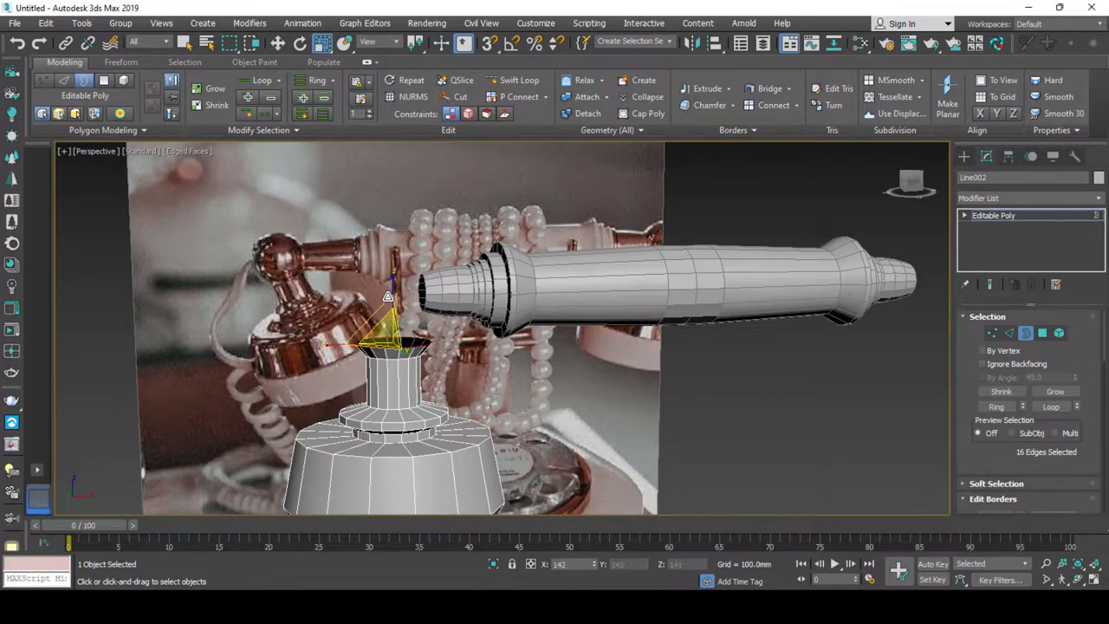
key(w)
shift+drag(390, 330, 391, 276)
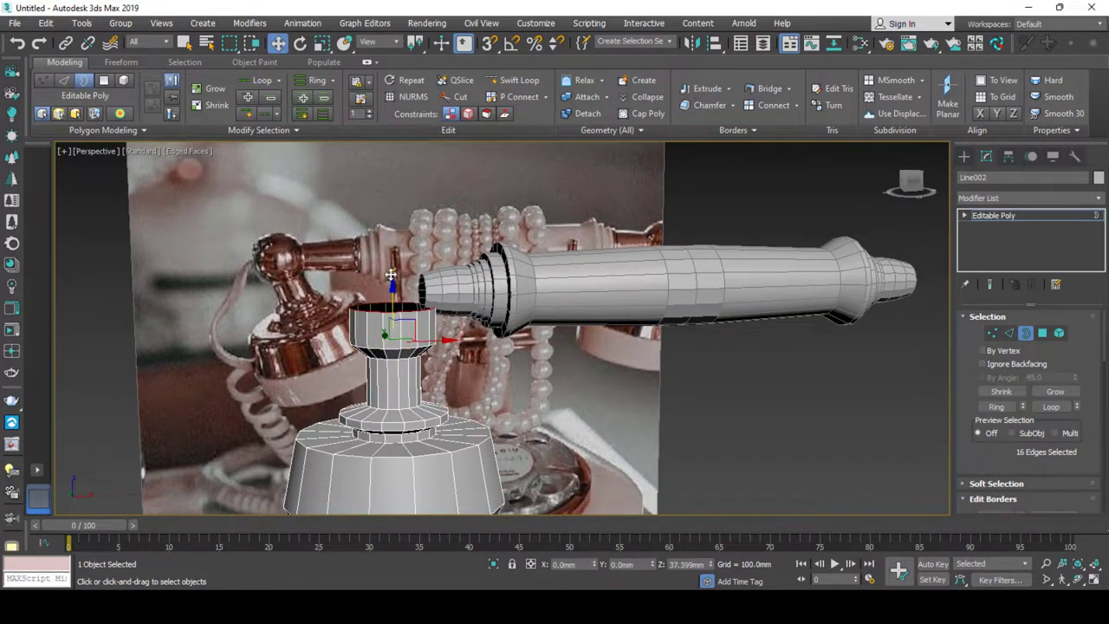
key(r)
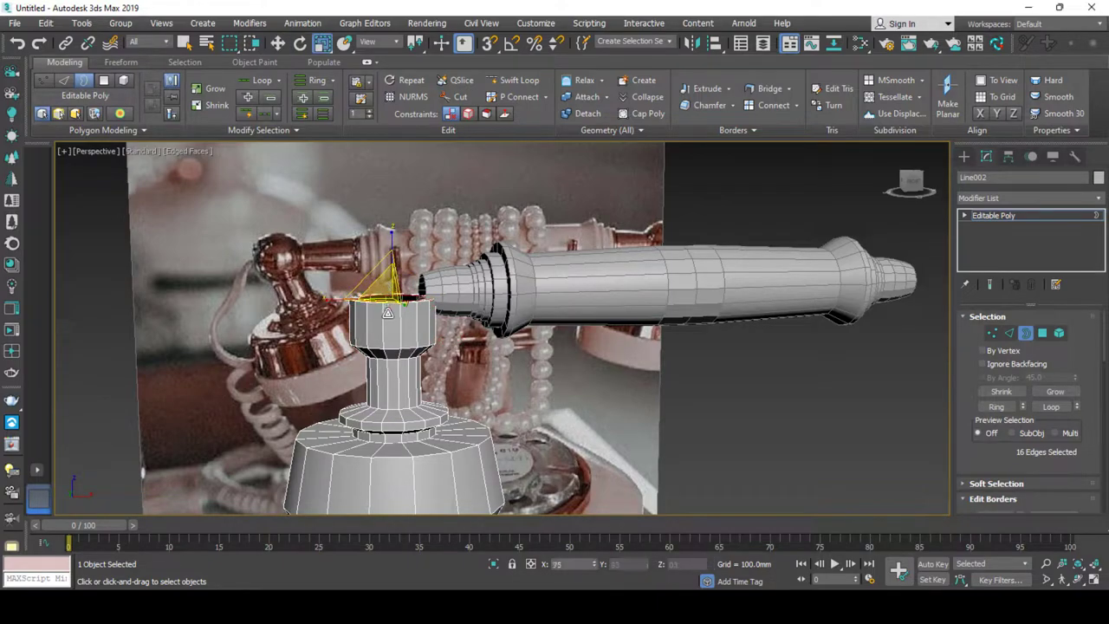
key(w)
Orbit around the cradle post and activate the Swift Loop tool.
alt+middle_drag(391, 261, 385, 320)
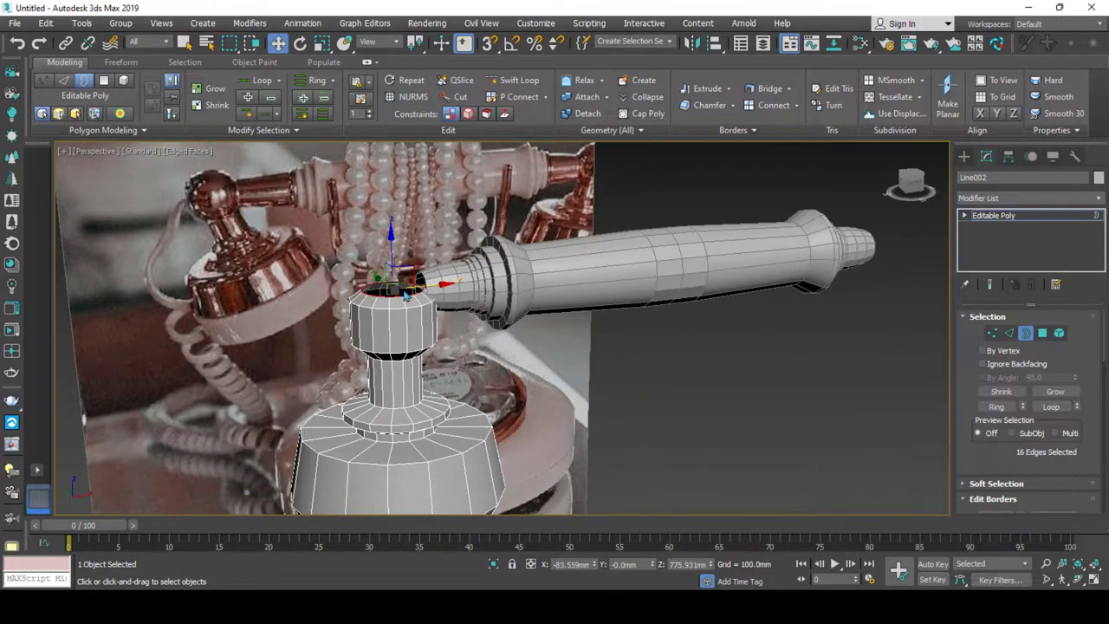
right_click(386, 321)
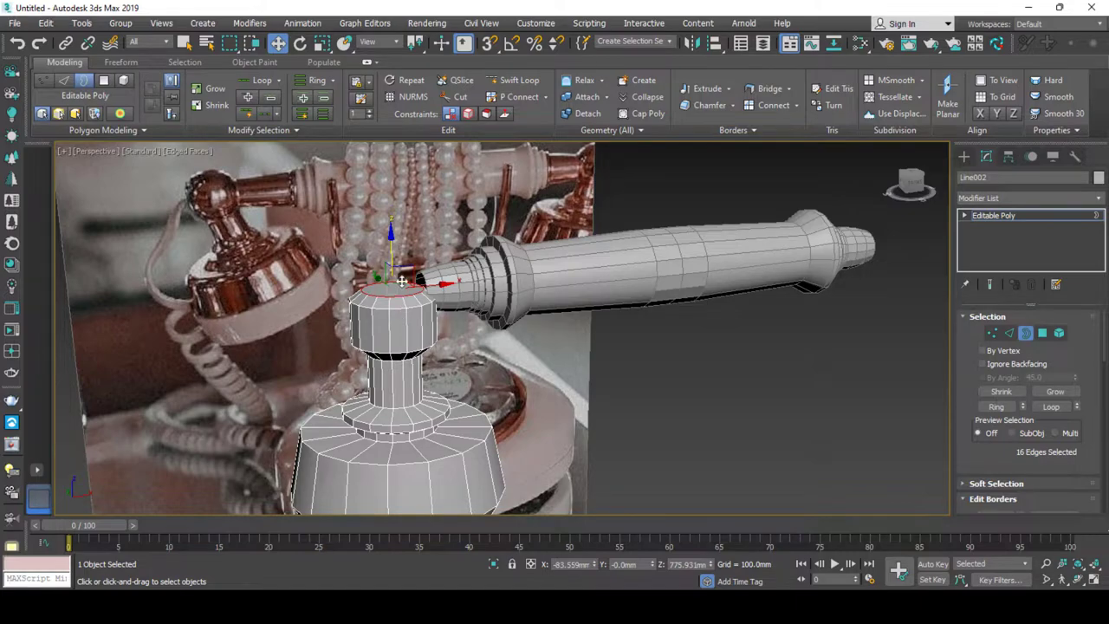
click(500, 80)
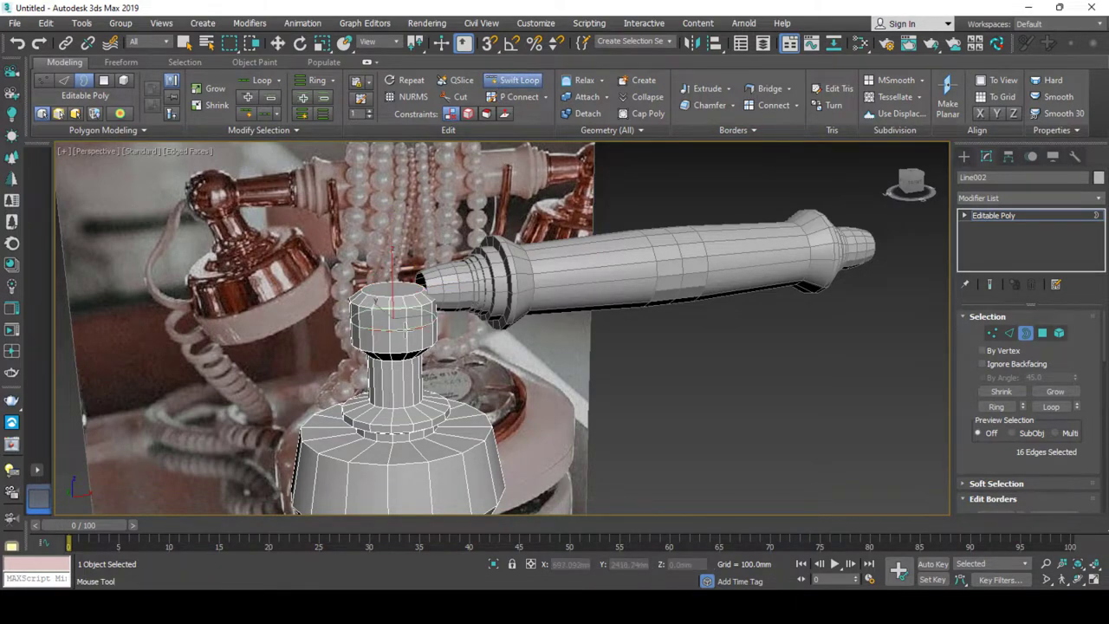
Add an edge loop around the post's top cap and scale it outward into a rounded bulge.
scroll(404, 325, up, 3)
click(406, 330)
right_click(407, 336)
key(r)
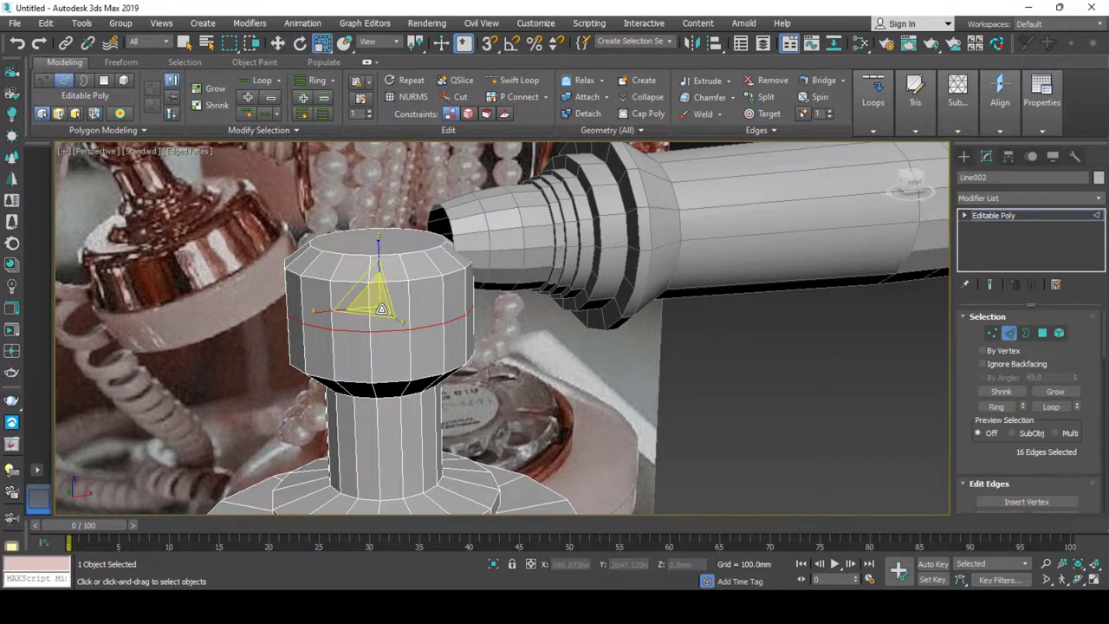
drag(379, 299, 379, 288)
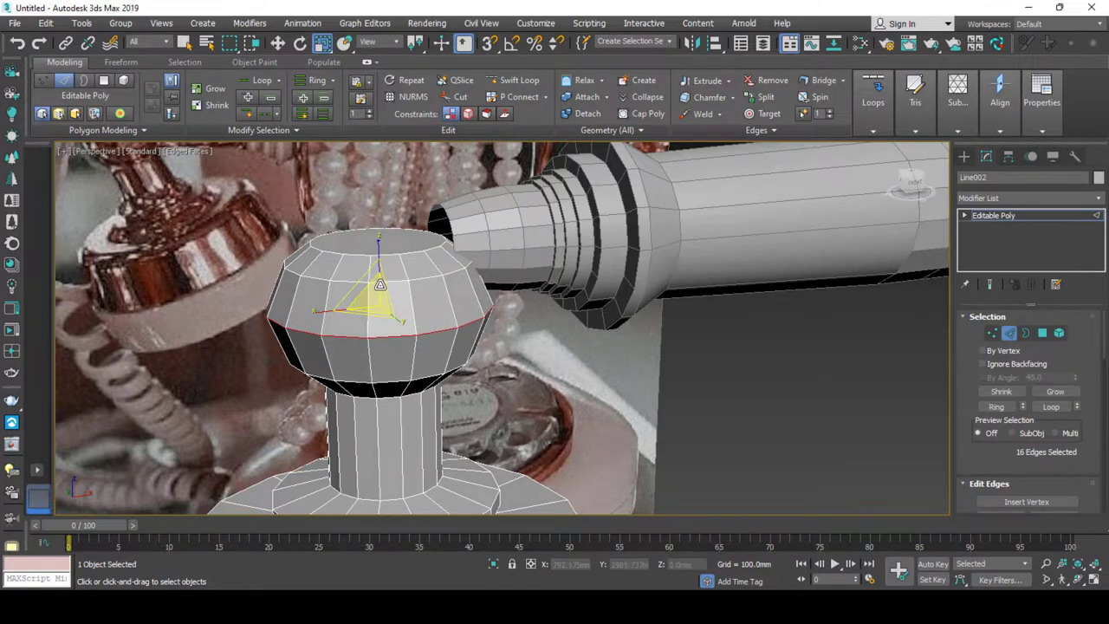
scroll(380, 288, down, 3)
Select the cap's top polygon and collapse it to a single centre point.
key(4)
click(372, 264)
scroll(371, 281, down, 2)
alt+middle_drag(370, 281, 373, 242)
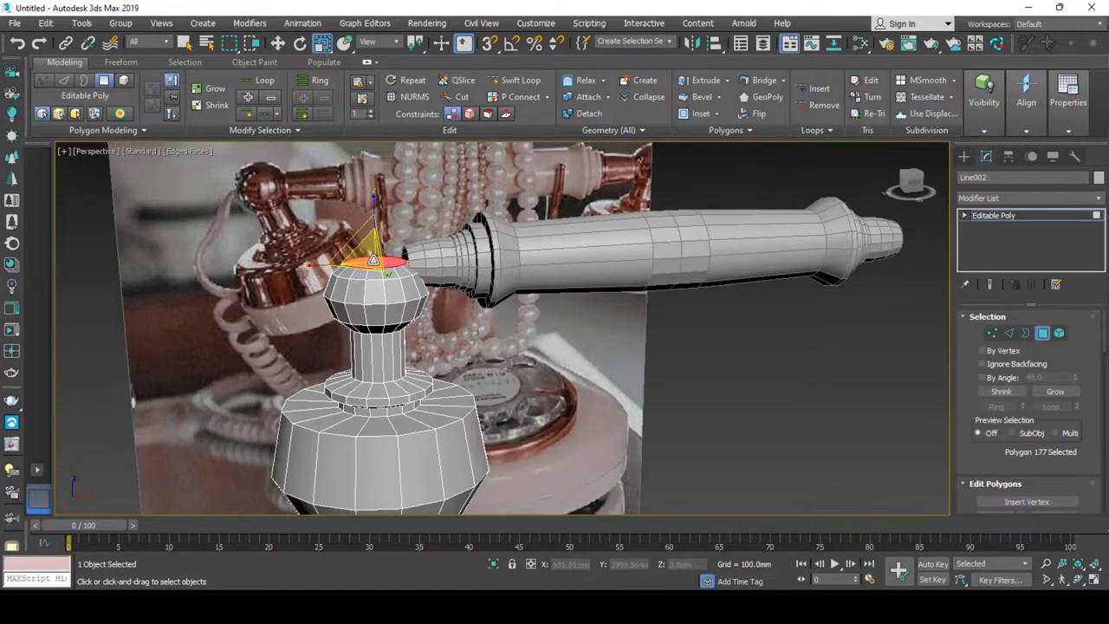
scroll(372, 243, up, 2)
key(w)
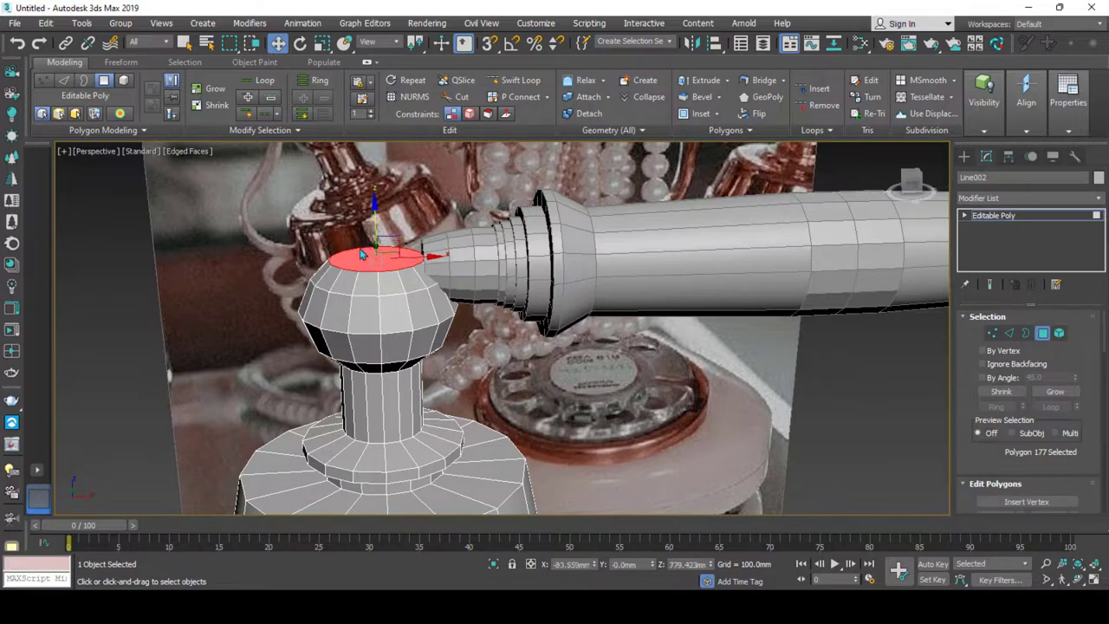
alt+middle_drag(364, 258, 388, 252)
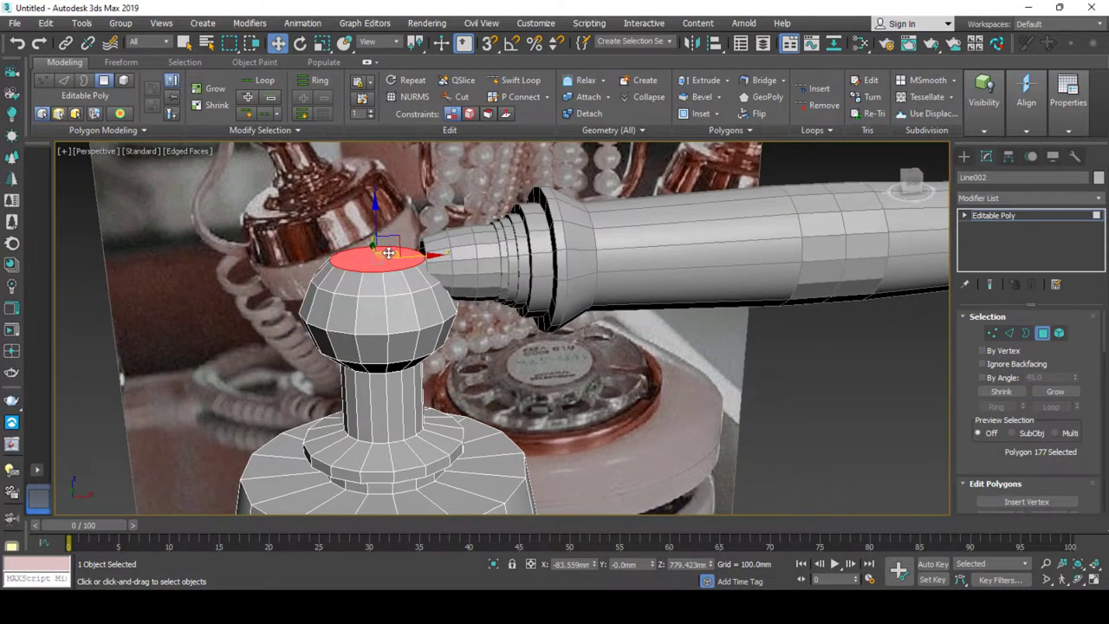
right_click(385, 250)
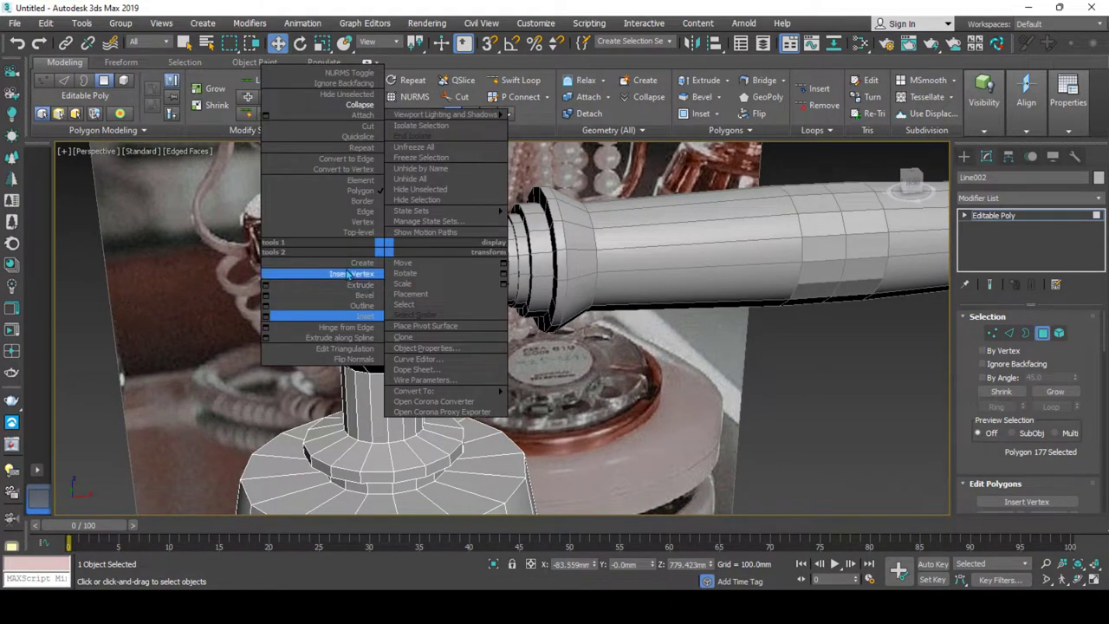
click(360, 104)
Orbit down to a low side view of the post's base.
alt+middle_drag(372, 260, 376, 246)
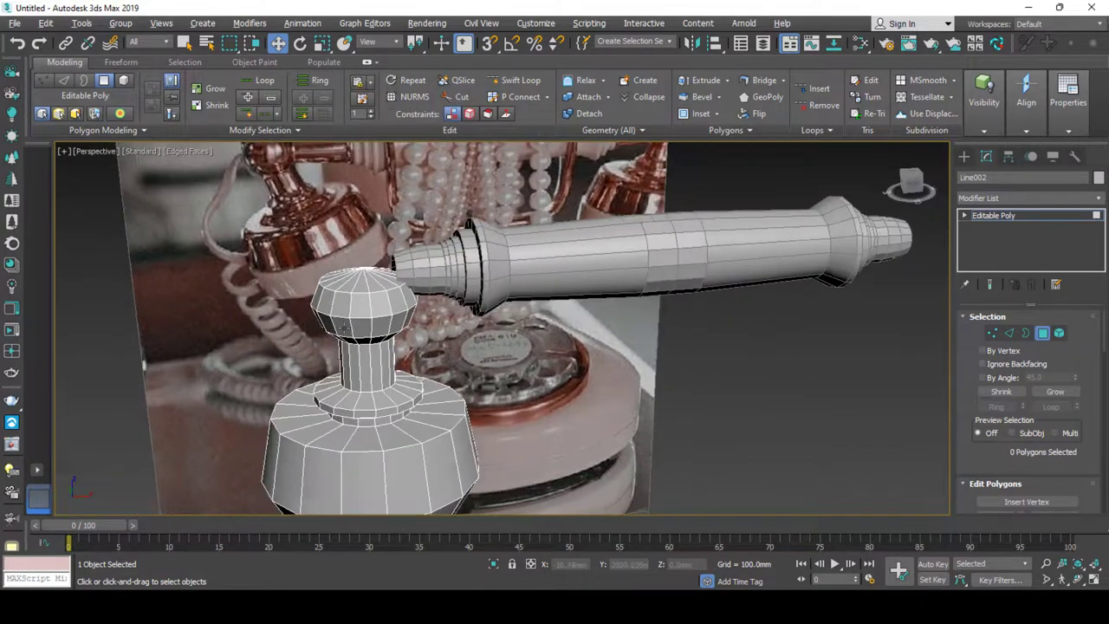
click(518, 79)
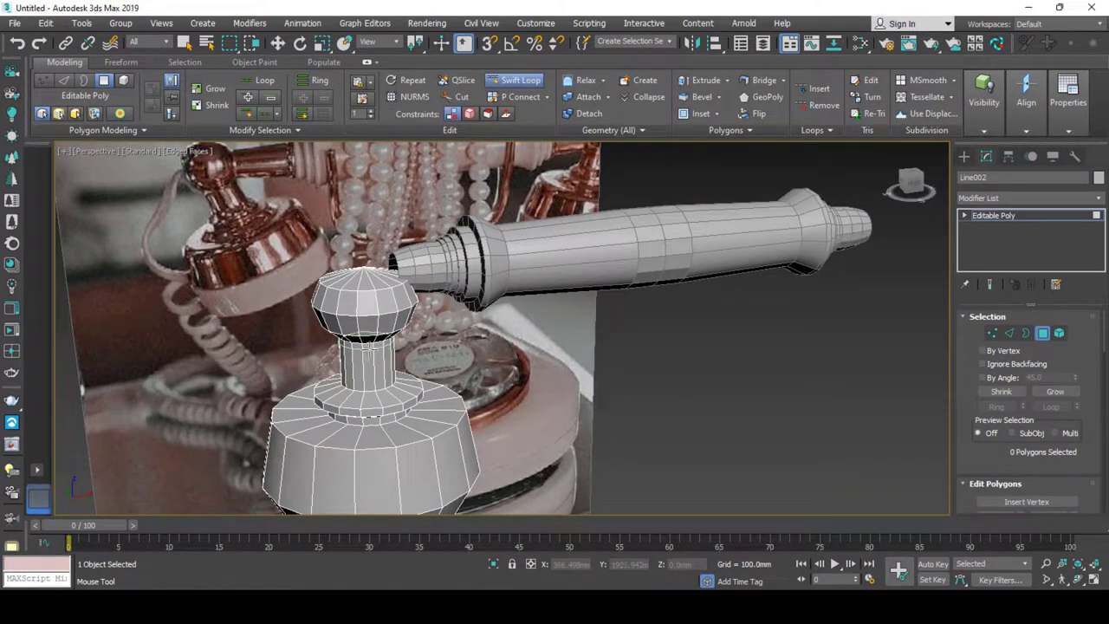
alt+middle_drag(368, 387, 357, 397)
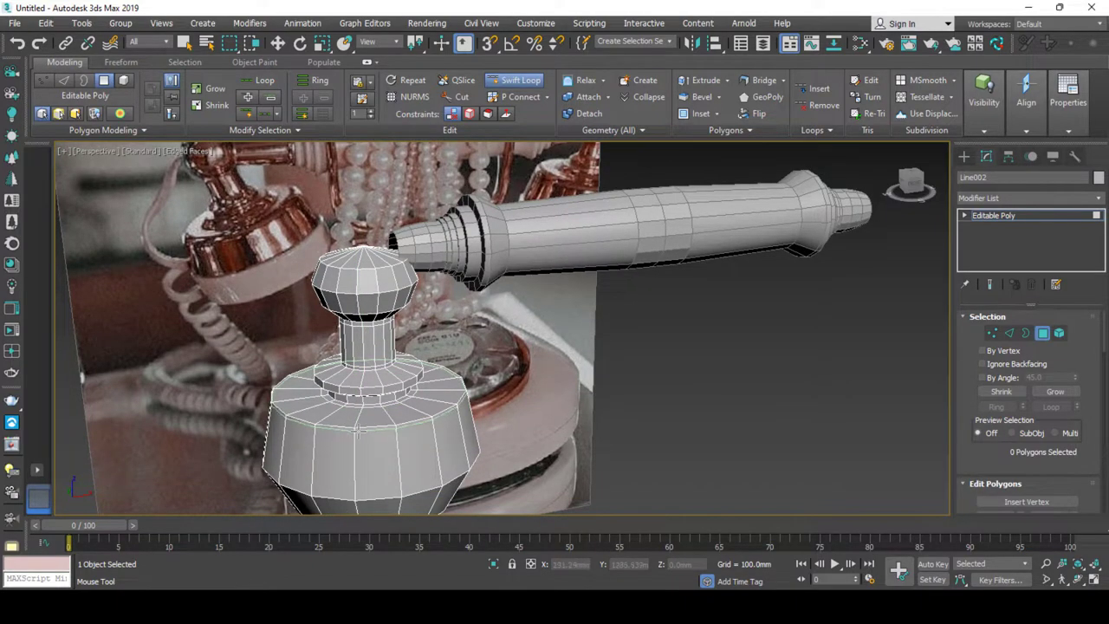
alt+middle_drag(358, 431, 364, 397)
Close the open border at the bottom of the post's base with a Cap face.
key(w)
key(3)
click(366, 395)
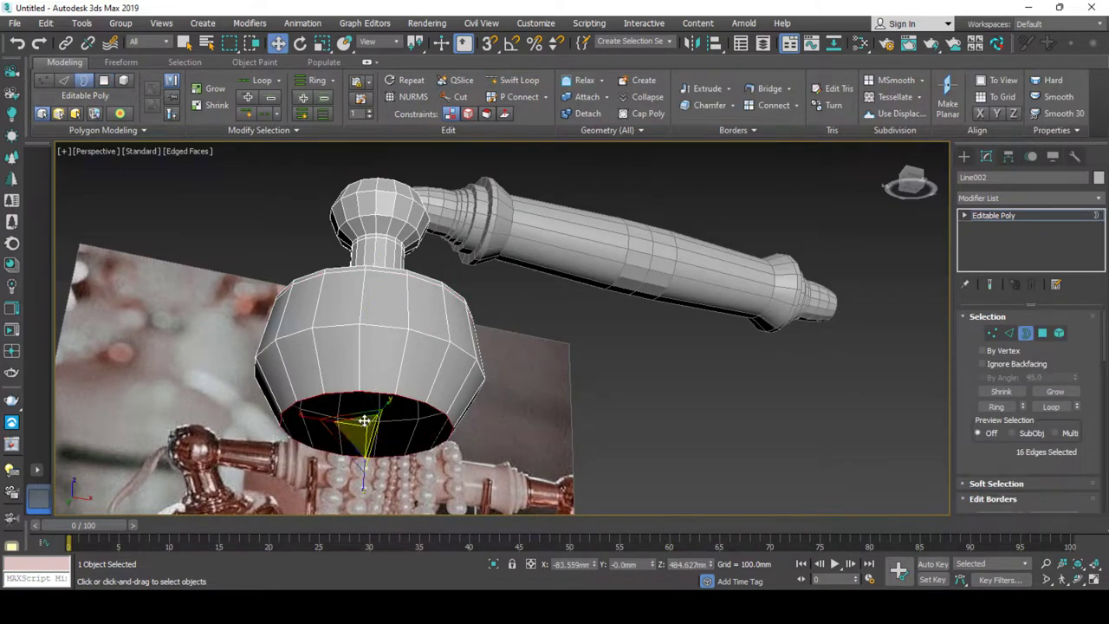
drag(364, 424, 367, 403)
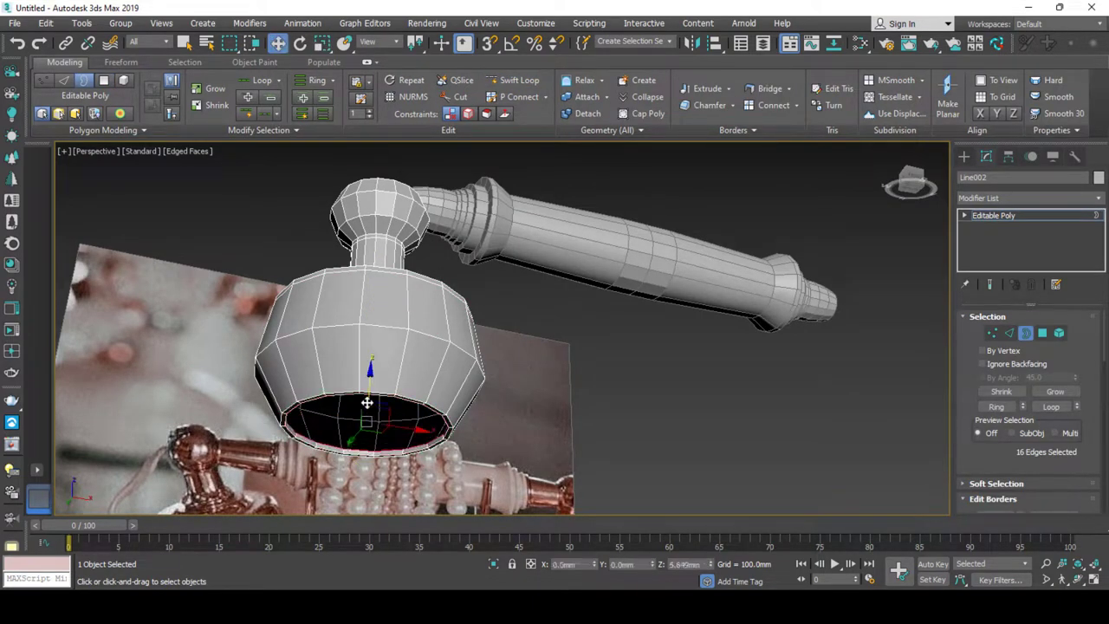
key(r)
right_click(383, 415)
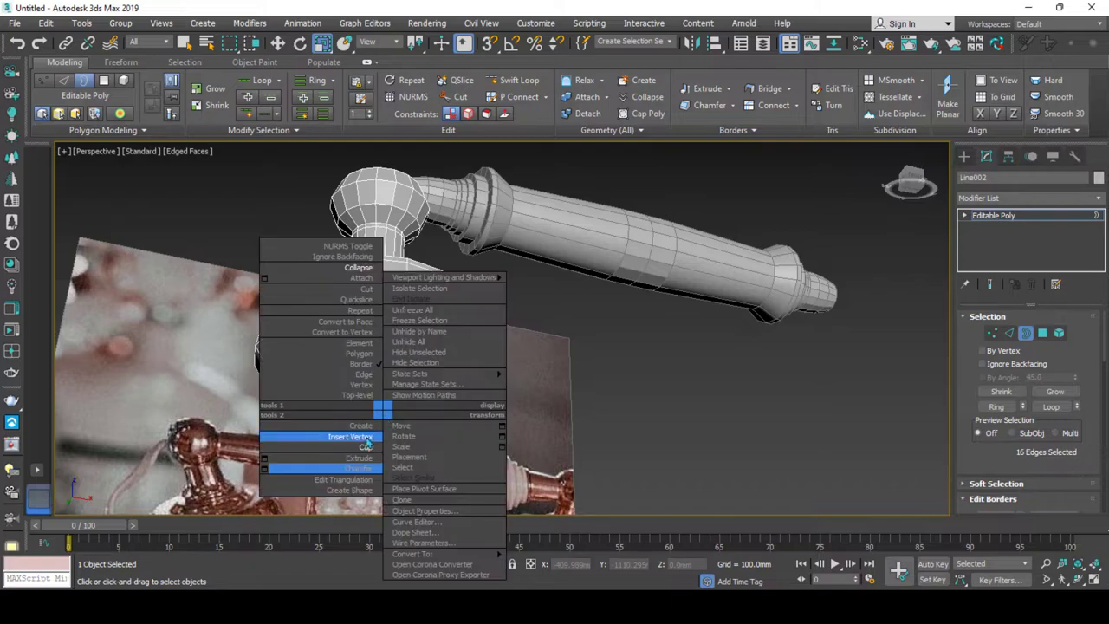
click(367, 444)
Scale the new bottom cap face to 112% and detach it as a separate piece.
key(4)
click(355, 412)
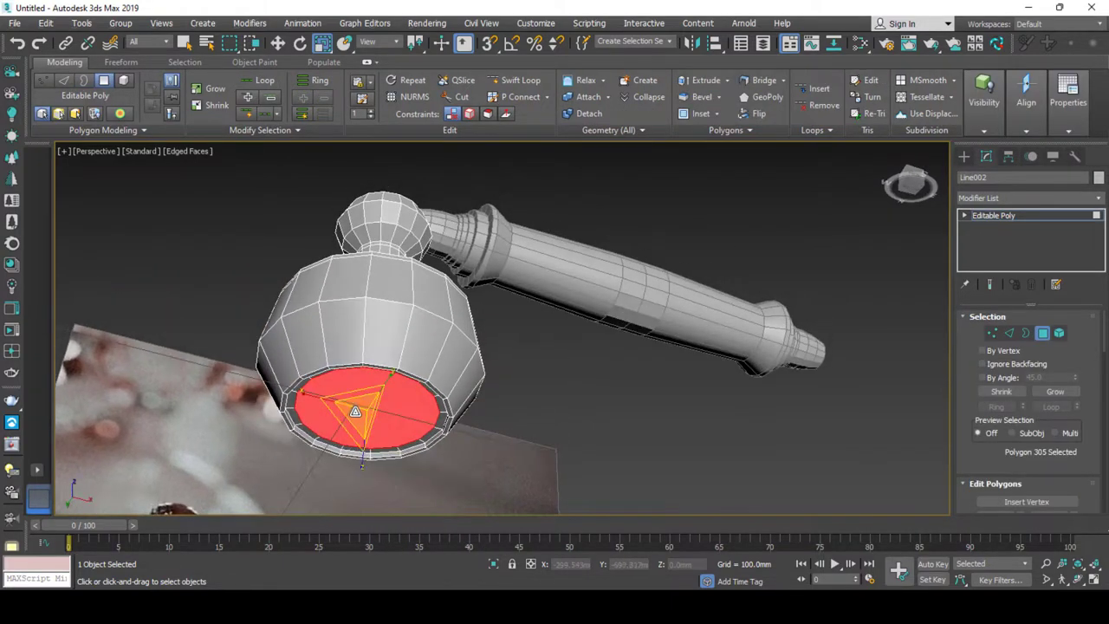
drag(355, 412, 359, 407)
scroll(1079, 308, down, 3)
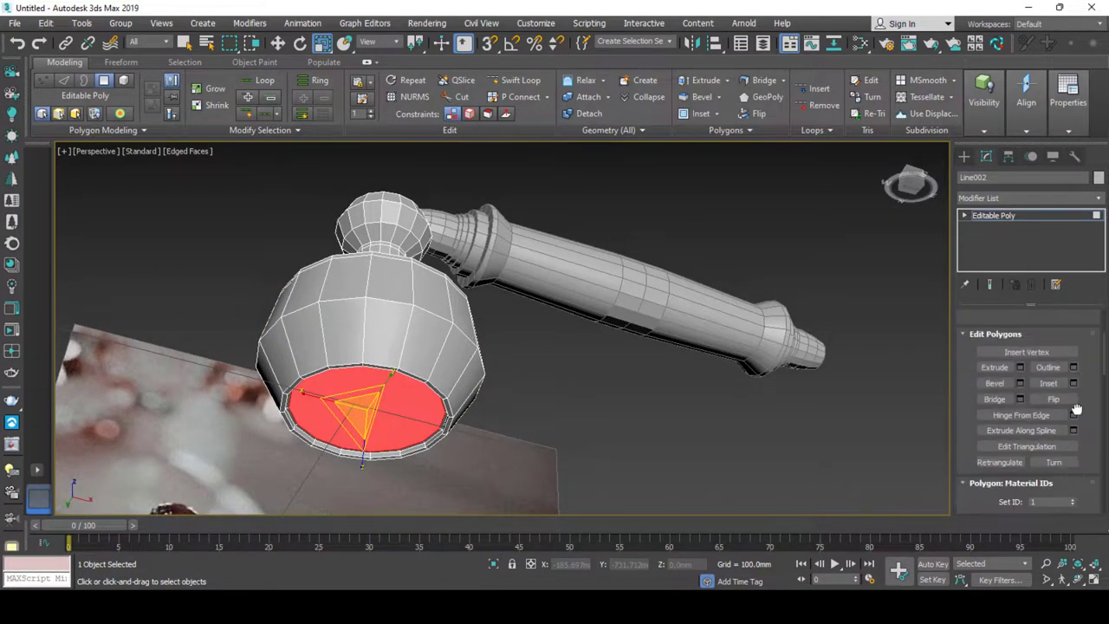
scroll(1079, 308, down, 3)
scroll(1079, 308, down, 3)
scroll(1078, 308, down, 3)
scroll(1079, 308, down, 1)
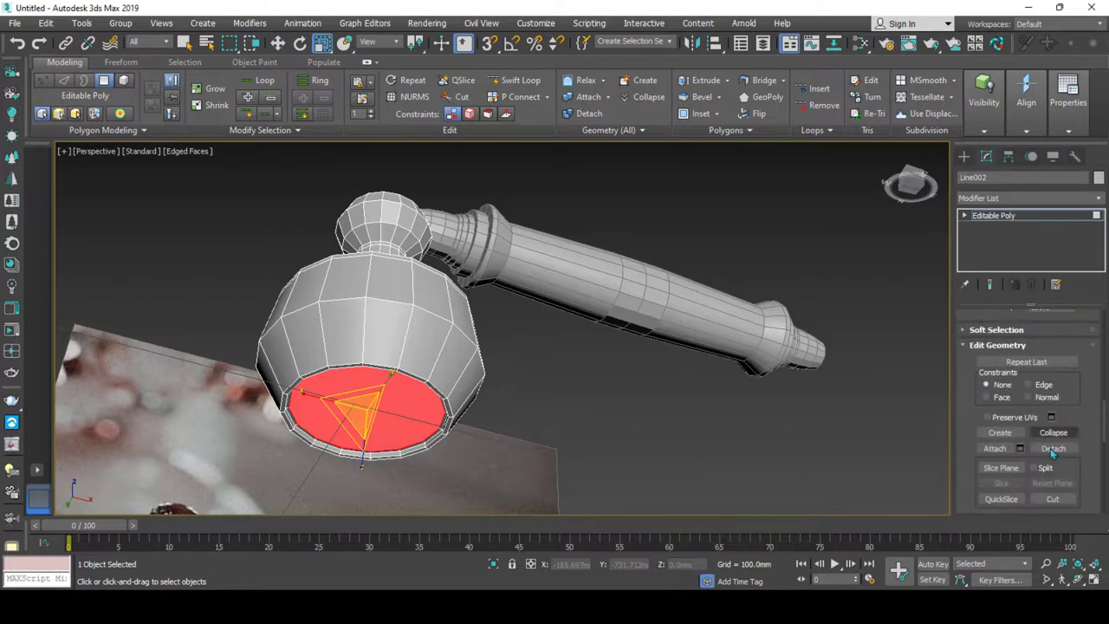
click(1054, 448)
click(578, 319)
alt+middle_drag(416, 387, 365, 403)
Chamfer the edge loop around the base's widest part by 1.414mm.
scroll(355, 397, up, 3)
key(2)
double_click(371, 382)
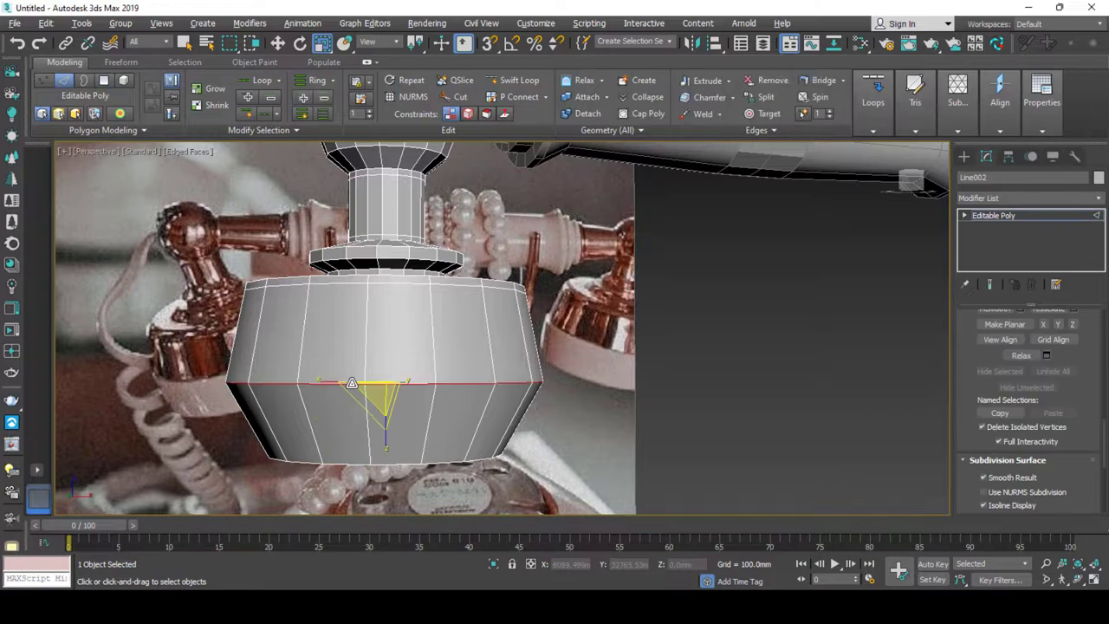
right_click(347, 379)
click(232, 459)
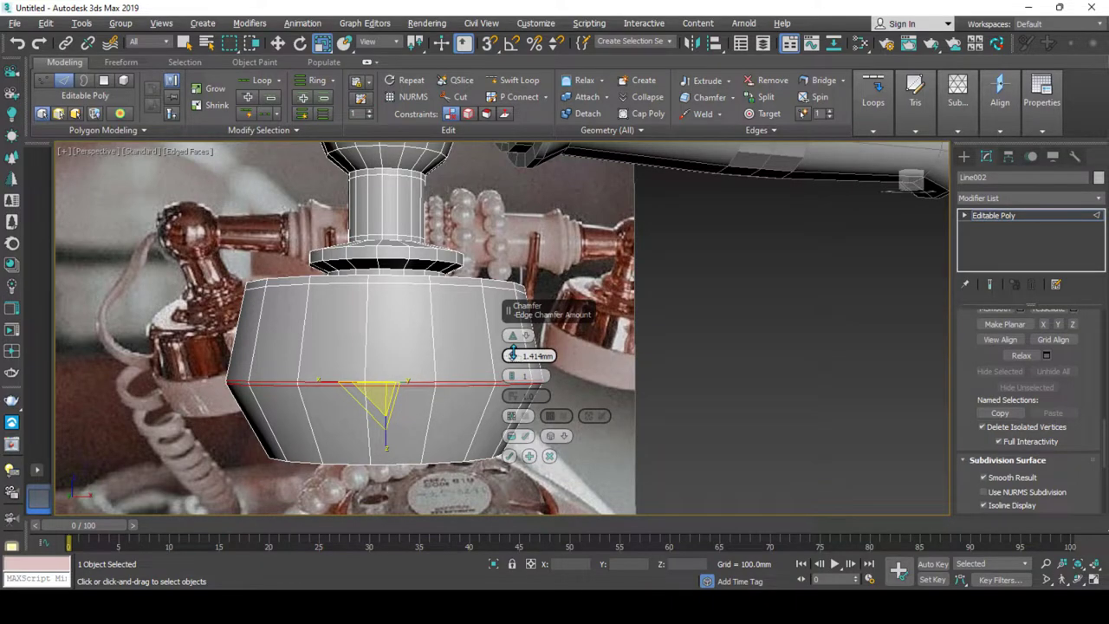
click(509, 456)
Select the whole ring of faces created by the chamfer.
scroll(346, 413, up, 2)
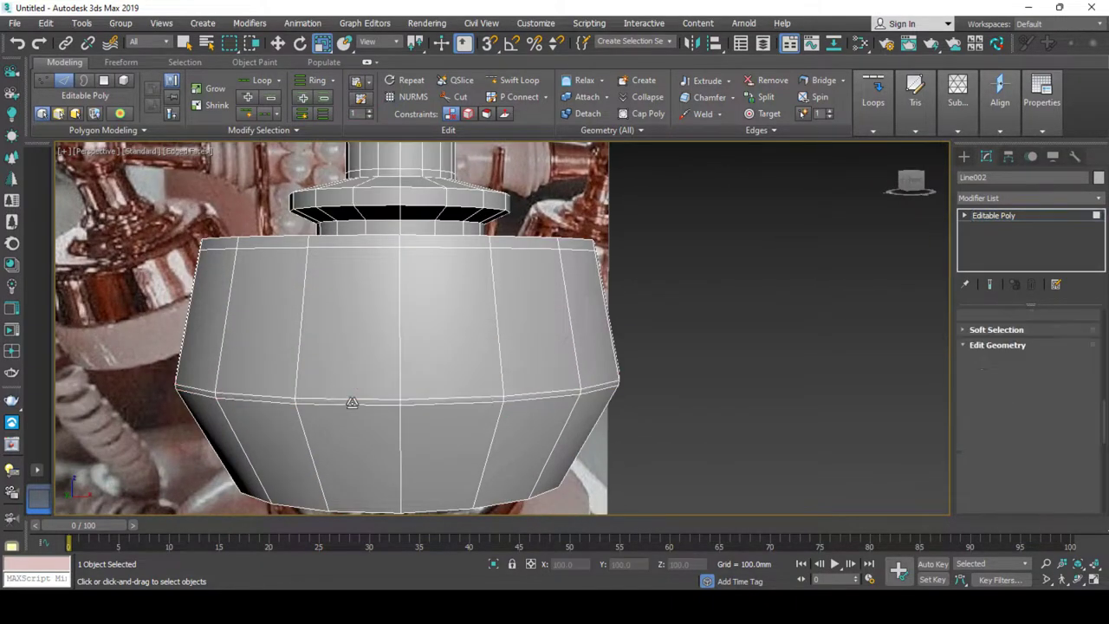
click(351, 402)
scroll(352, 402, up, 3)
double_click(355, 397)
scroll(364, 416, down, 2)
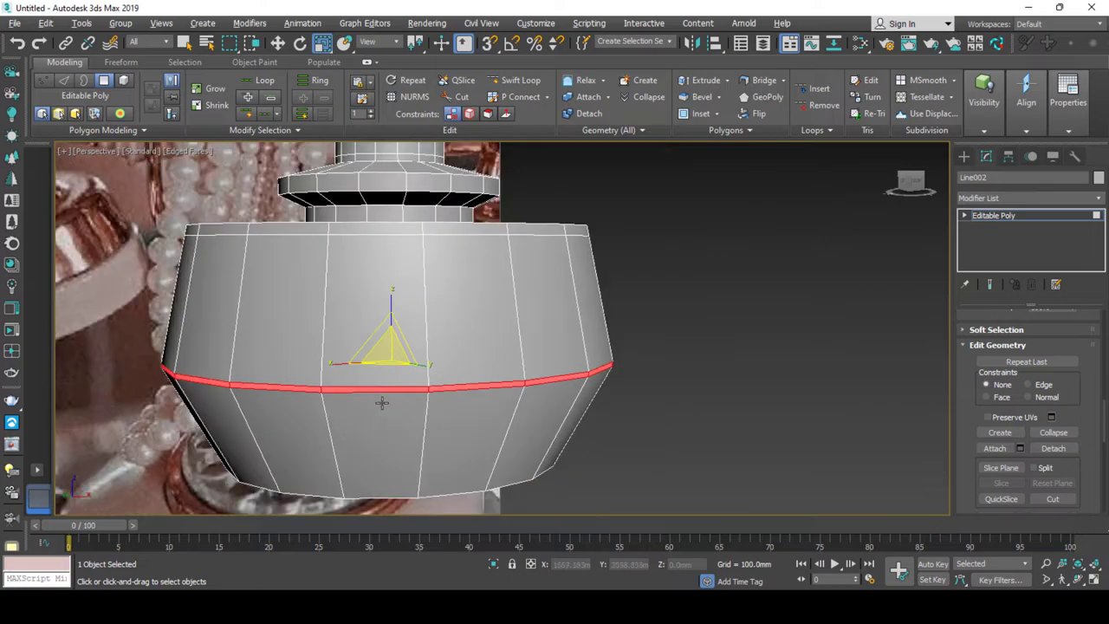
key(w)
scroll(403, 400, up, 3)
Extrude the chamfered band along Local Normal and scale it to 98%.
right_click(451, 345)
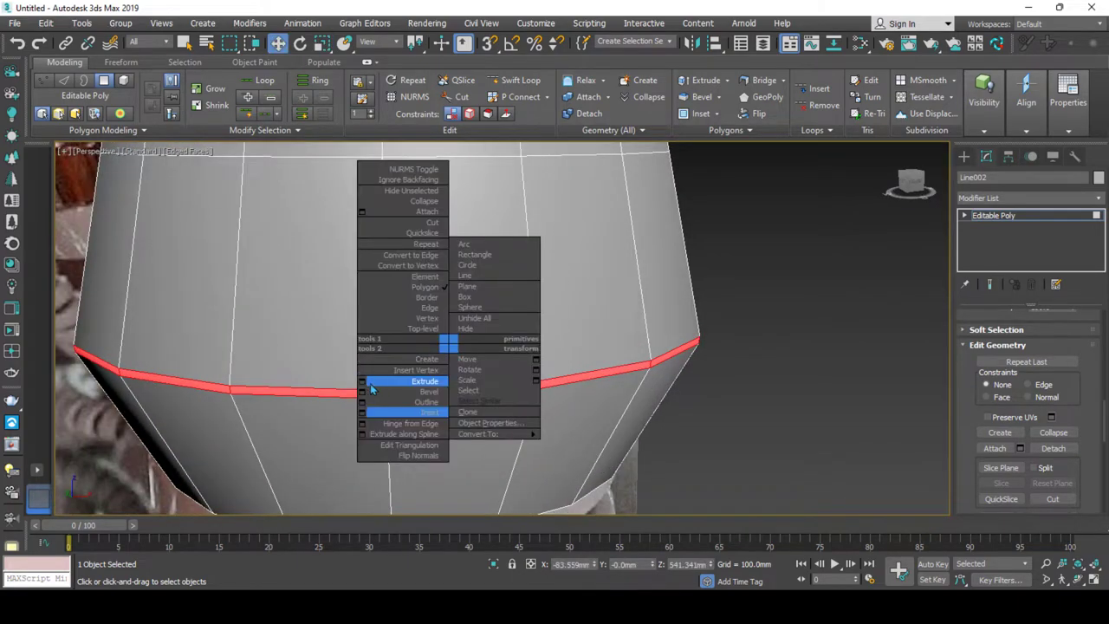
click(370, 385)
click(515, 335)
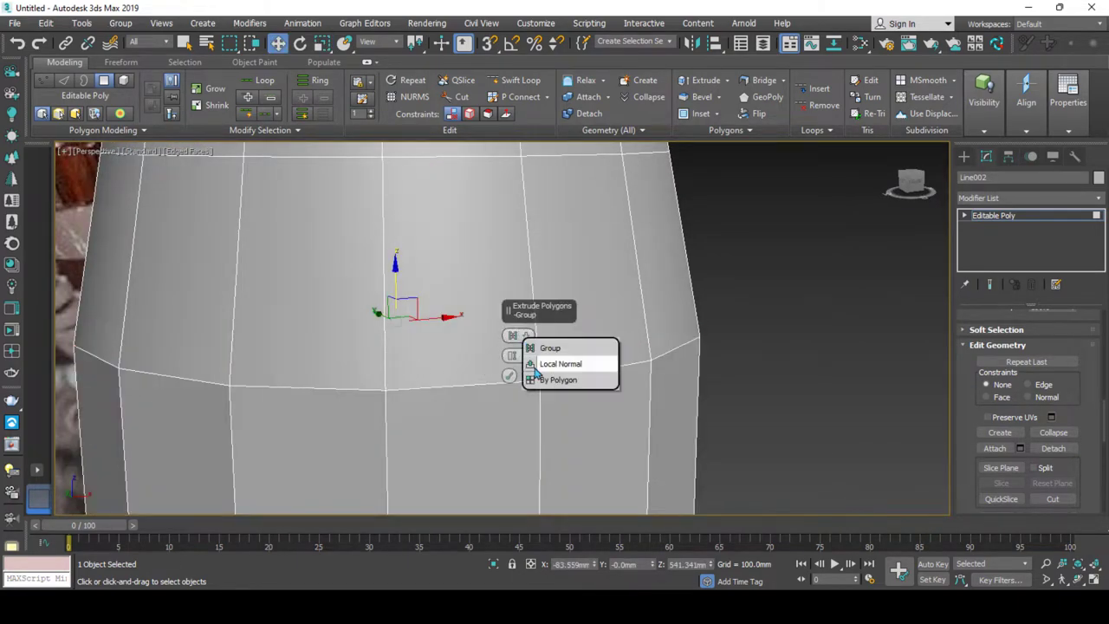
click(554, 364)
click(510, 376)
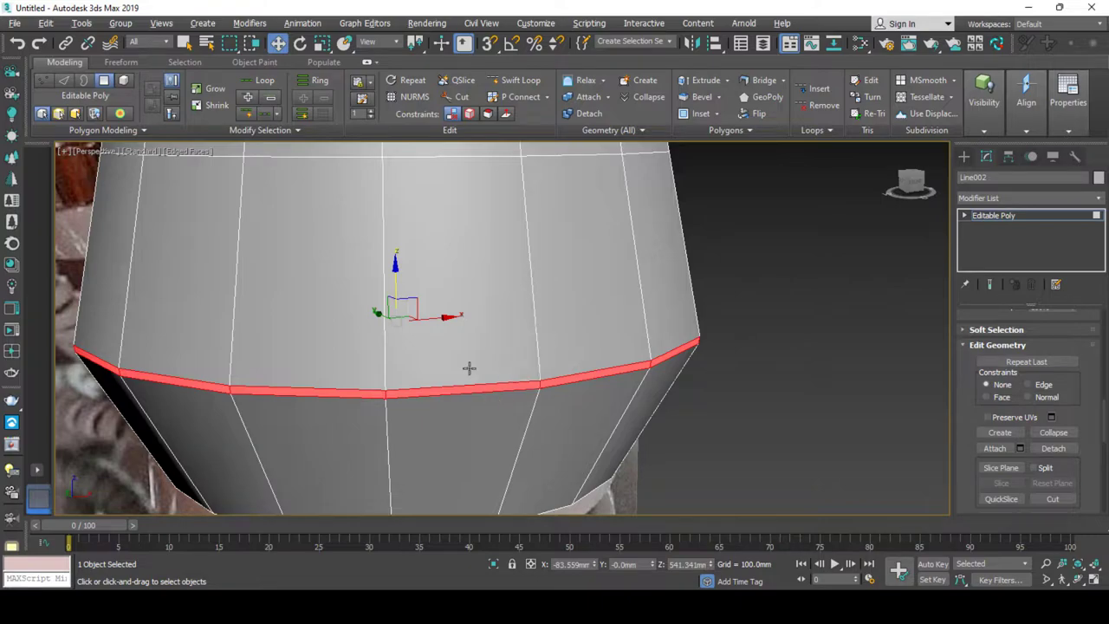
key(r)
drag(389, 315, 393, 317)
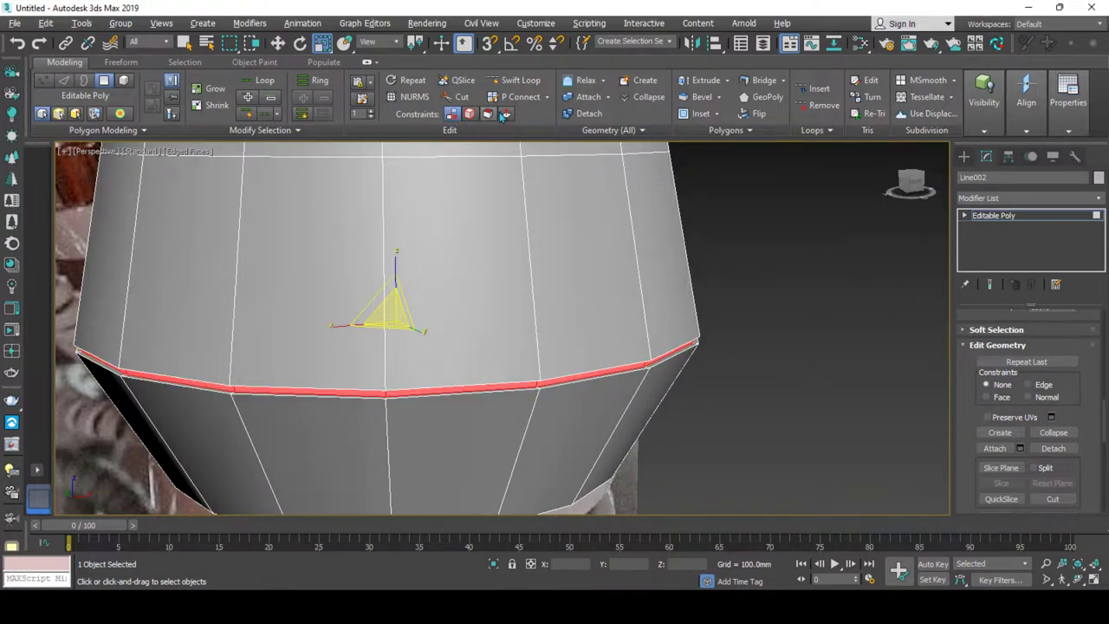
Orbit the view to look at the post's base from below.
click(518, 80)
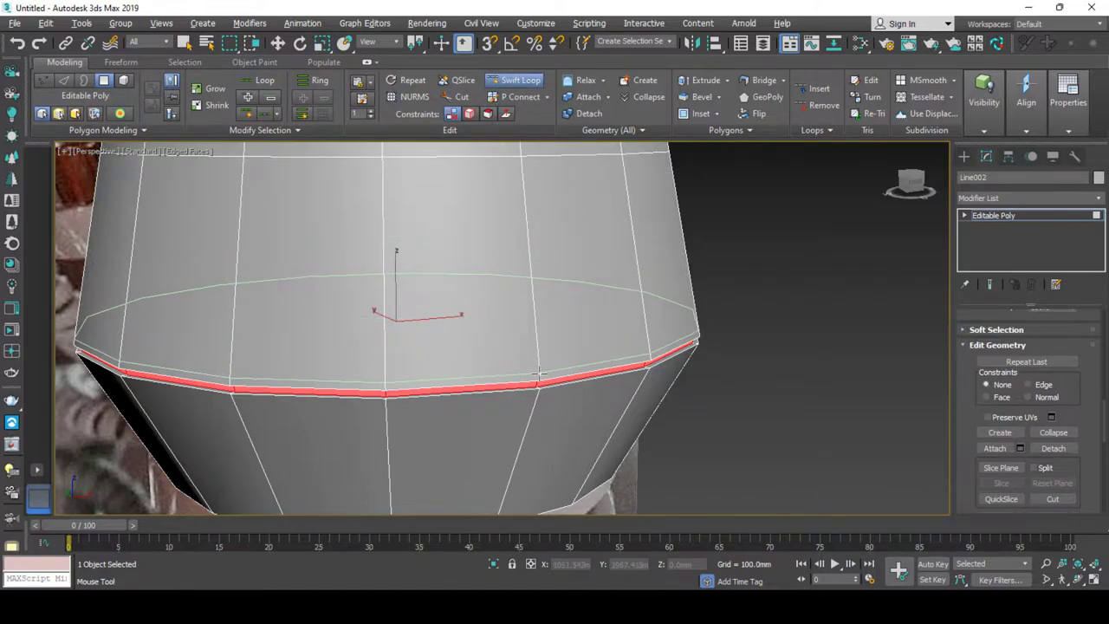
scroll(539, 372, down, 2)
scroll(520, 364, down, 3)
scroll(507, 360, down, 2)
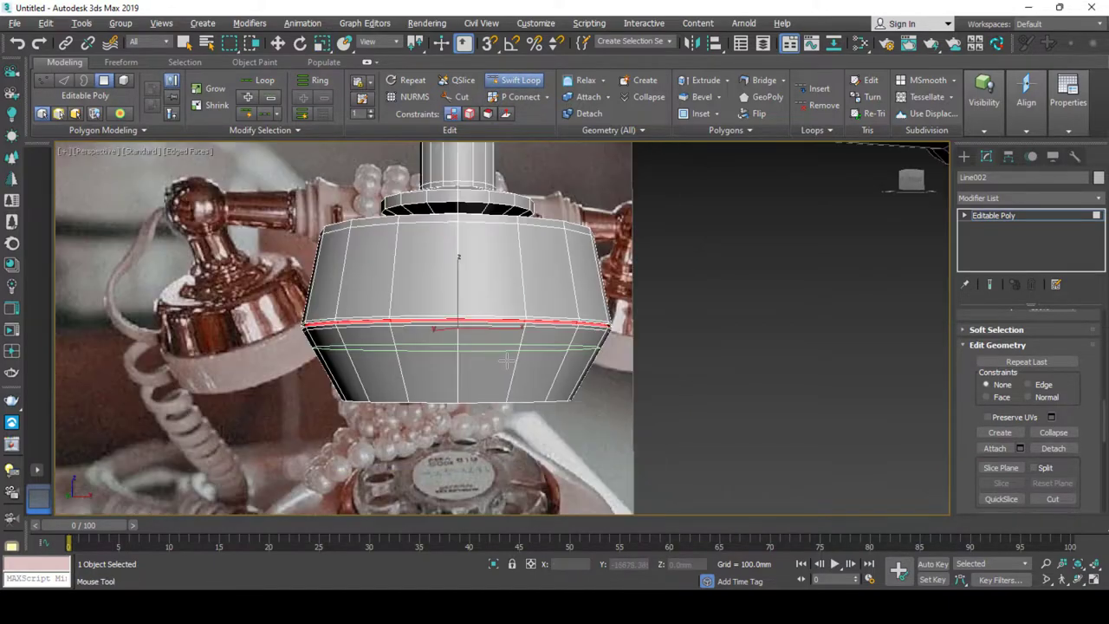
alt+middle_drag(507, 359, 529, 366)
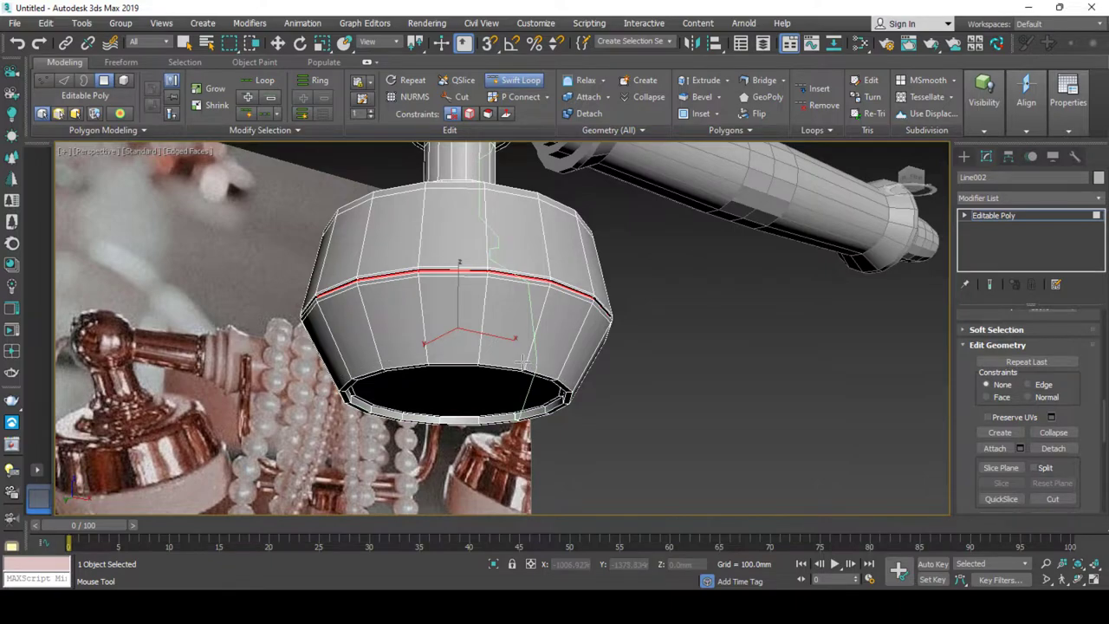
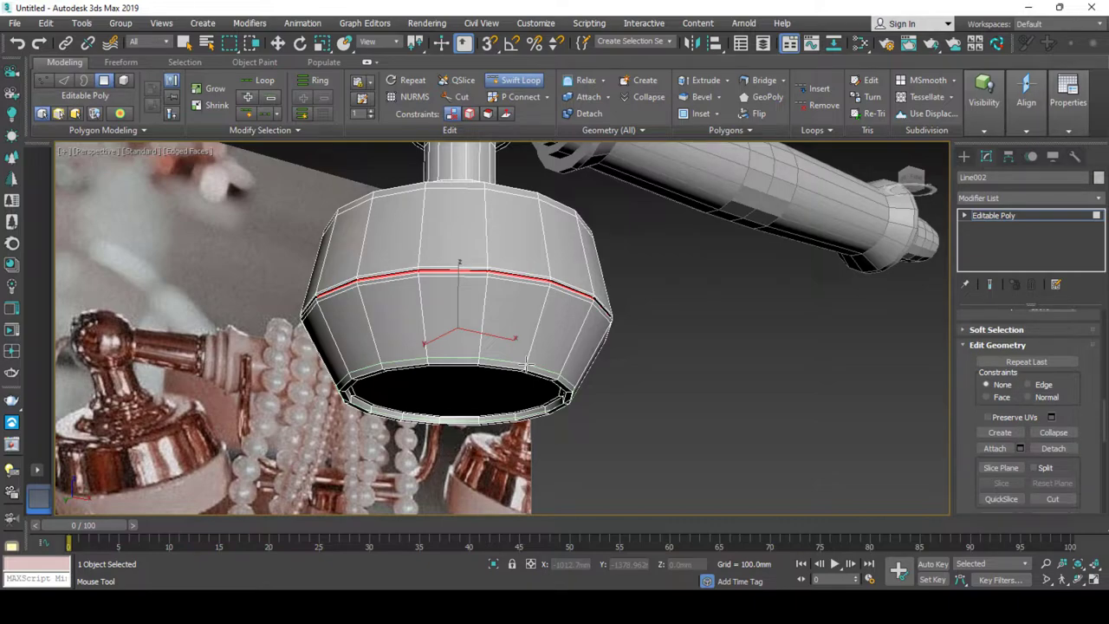
Stop adding Swift Loop edge loops on the stem, exit Edge mode and open the Modifier List.
alt+middle_drag(525, 364, 459, 372)
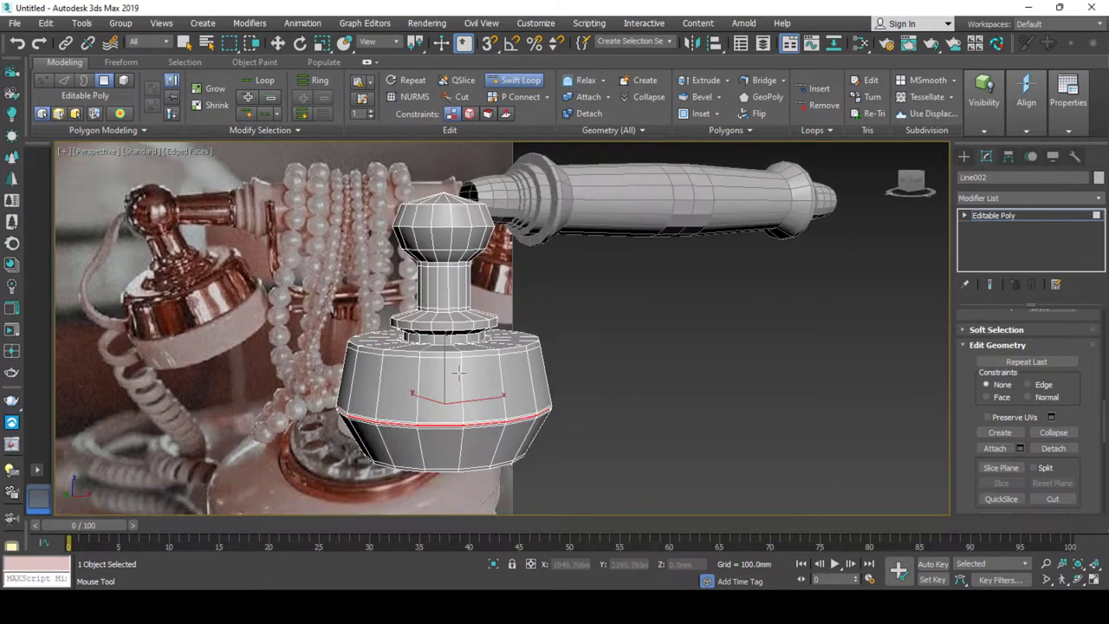
scroll(458, 372, up, 1)
scroll(459, 364, up, 1)
scroll(462, 342, up, 1)
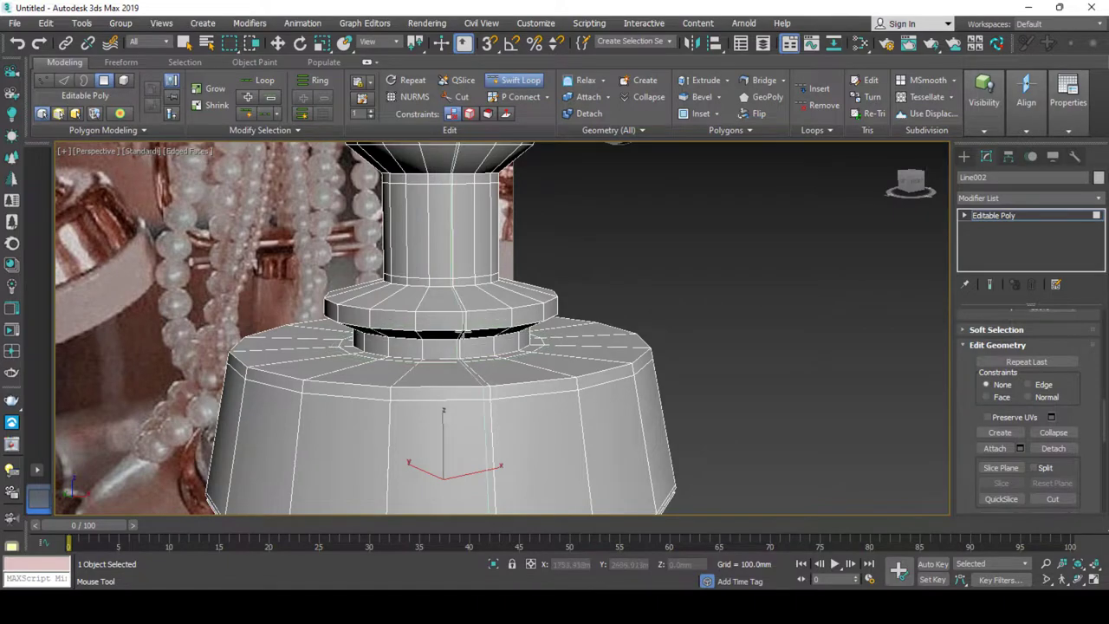
right_click(425, 293)
scroll(425, 293, down, 4)
mouse_move(425, 293)
alt+middle_down()
mouse_move(441, 351)
mouse_move(412, 362)
alt+middle_up()
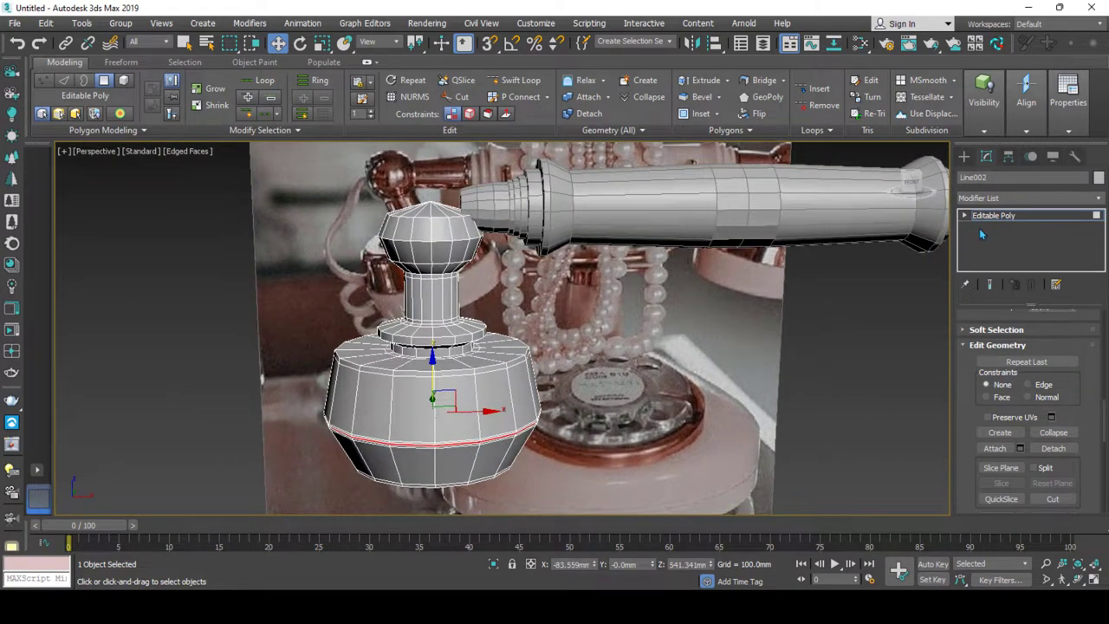
click(992, 215)
click(1007, 202)
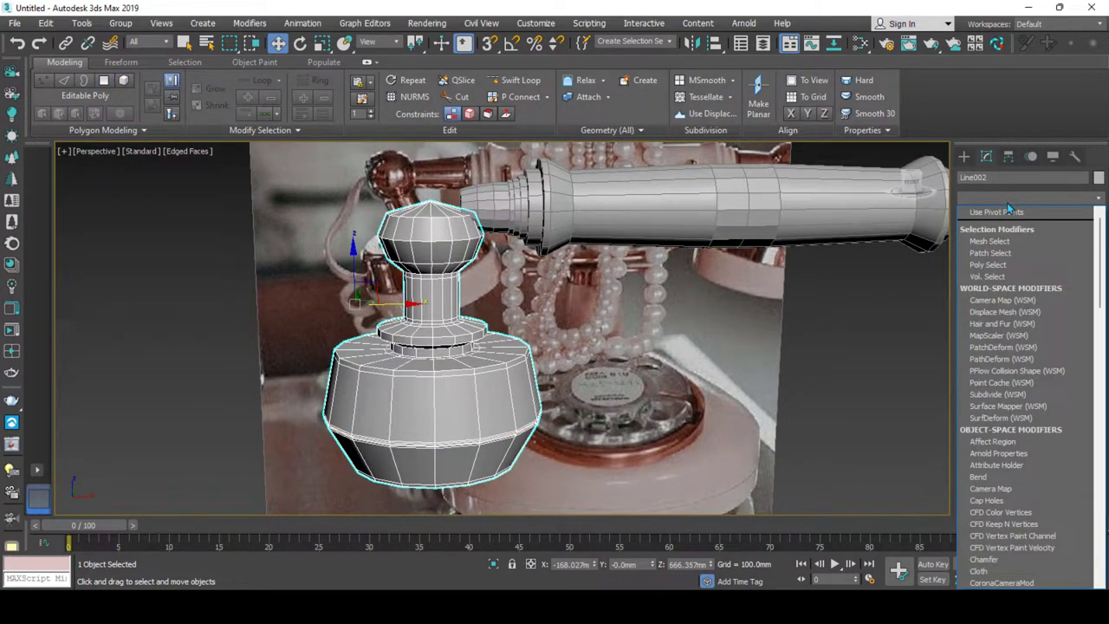
Add a TurboSmooth modifier to the stem.
text(tu)
key(Return)
alt+middle_drag(416, 373, 401, 405)
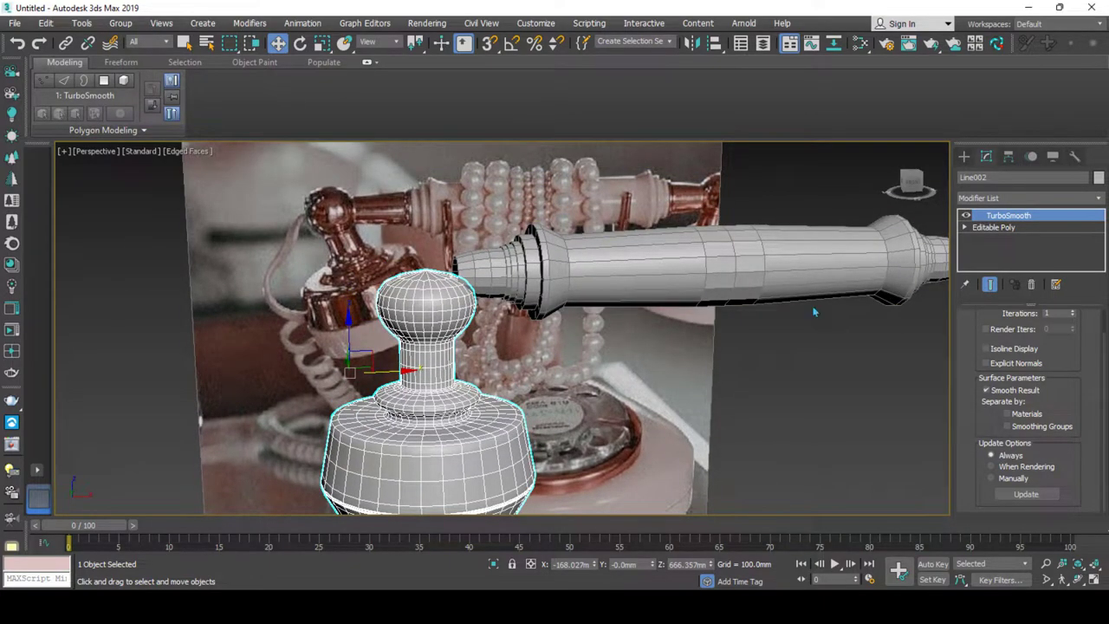
Chamfer the tip vertex on top of the knob by about 25 mm.
click(994, 227)
alt+middle_drag(541, 381, 422, 291)
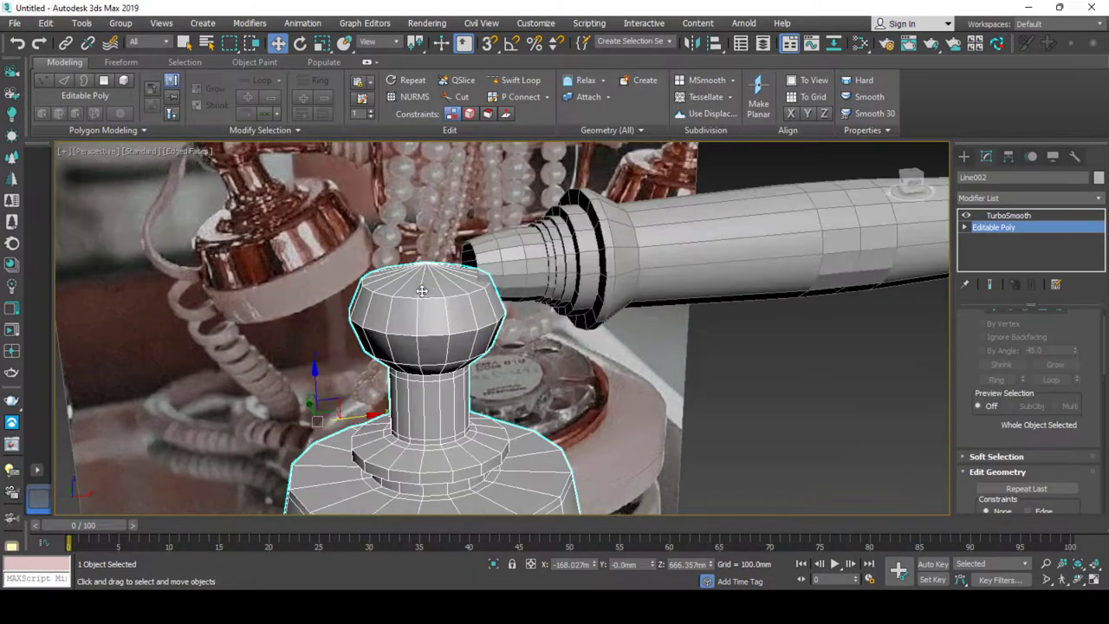
key(1)
click(422, 267)
right_click(423, 260)
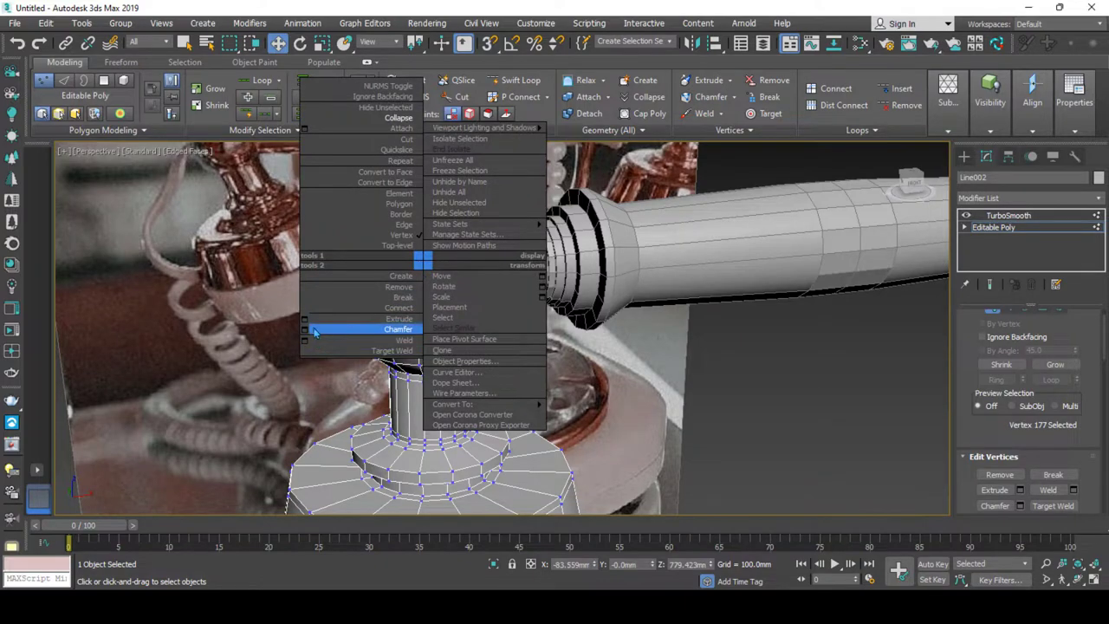
click(314, 330)
drag(515, 339, 513, 335)
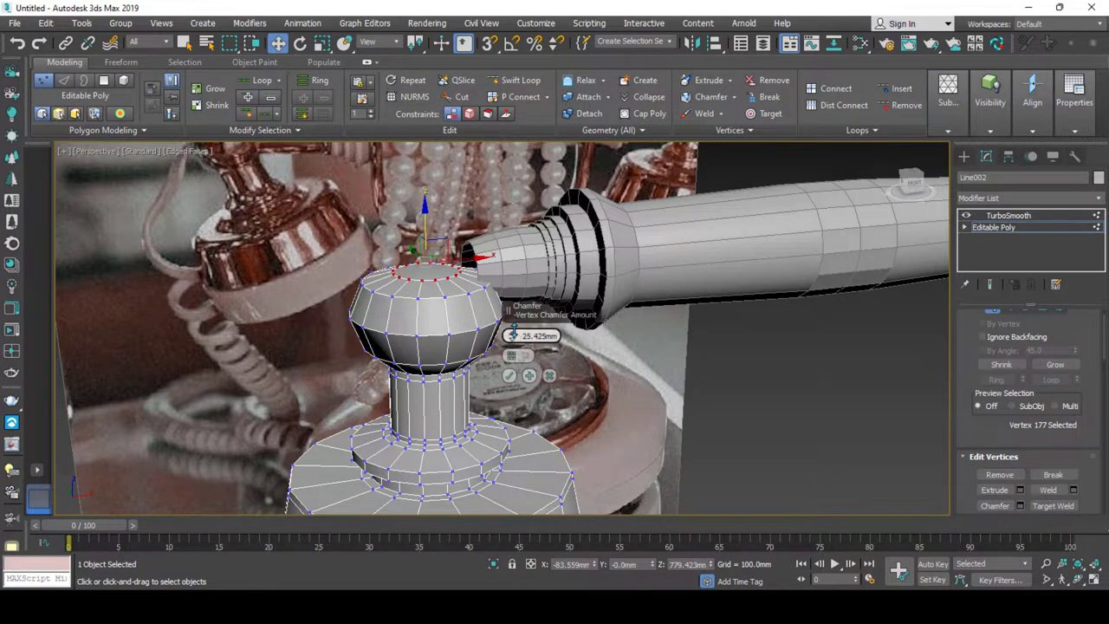
click(509, 375)
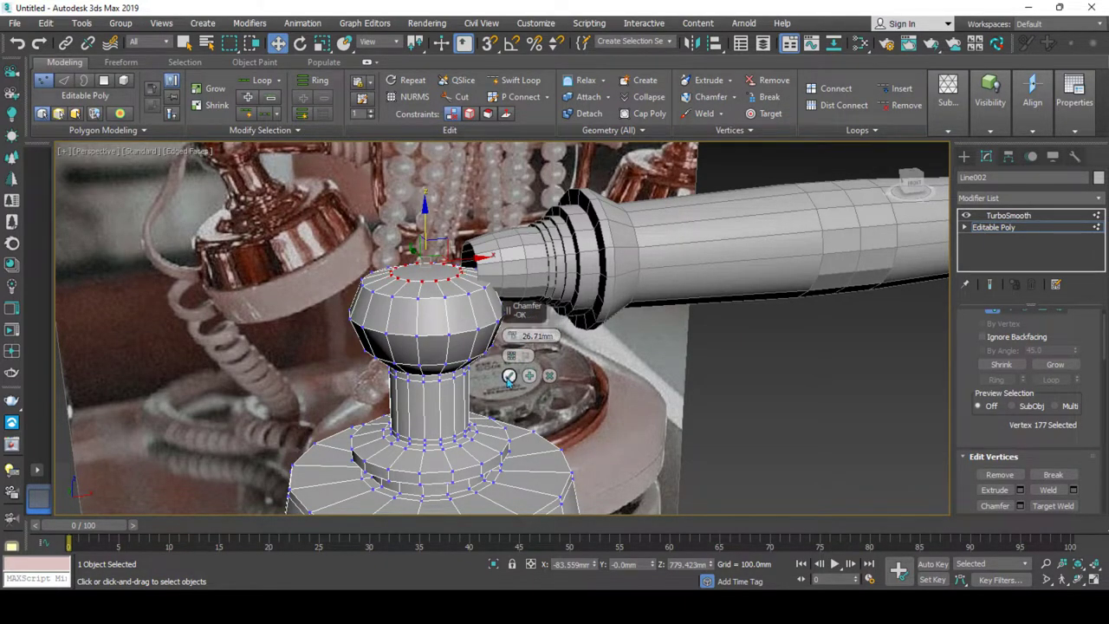
Collapse the new cap polygon on the knob to a point and view the smoothed result.
key(4)
click(408, 232)
right_click(419, 268)
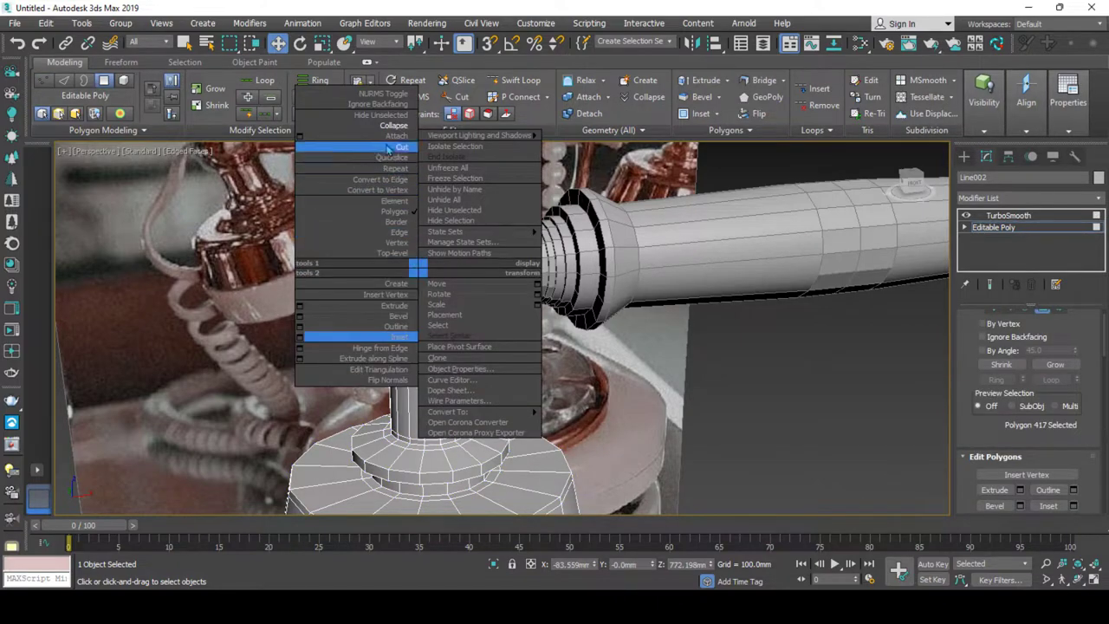
click(390, 126)
click(1009, 215)
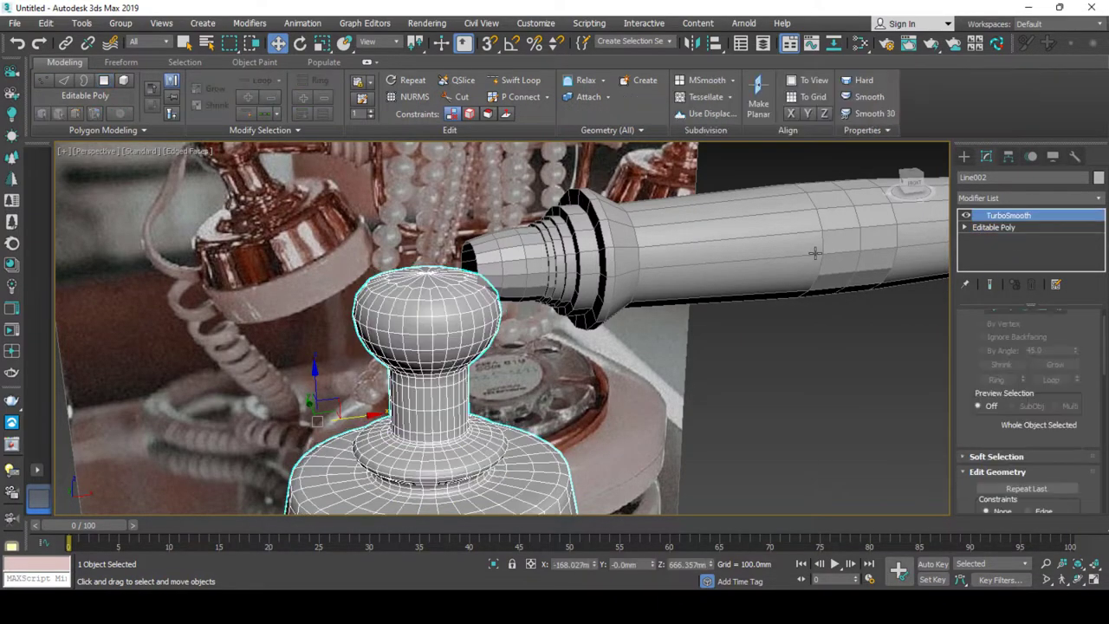
scroll(462, 403, down, 3)
alt+middle_drag(462, 403, 658, 286)
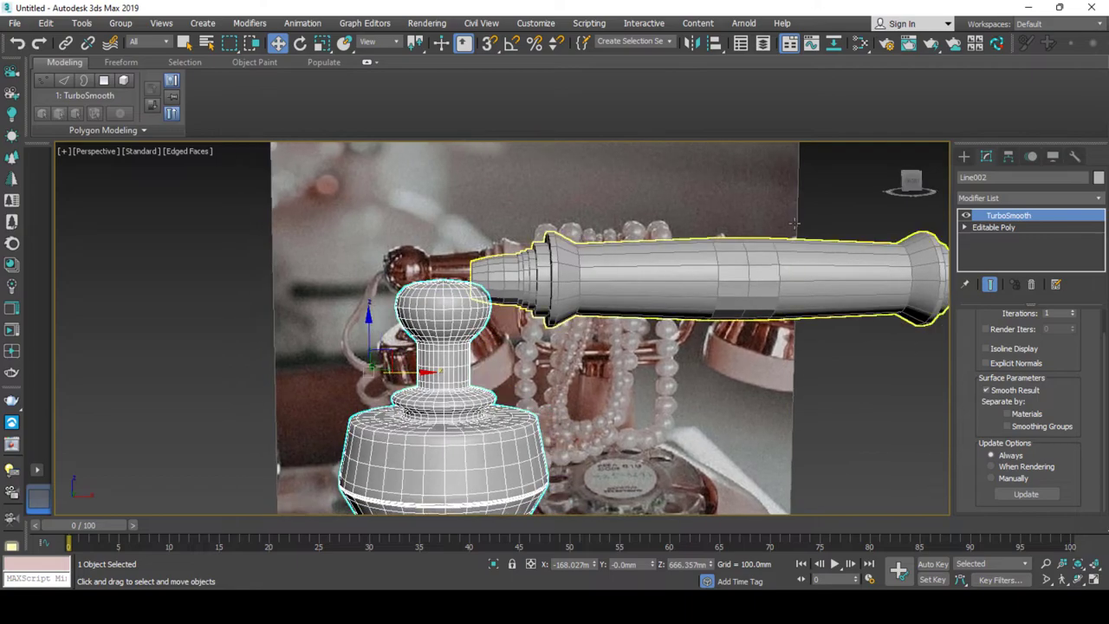
Nudge the stem's top vertices slightly upward with the smoothed result showing.
click(993, 227)
click(990, 284)
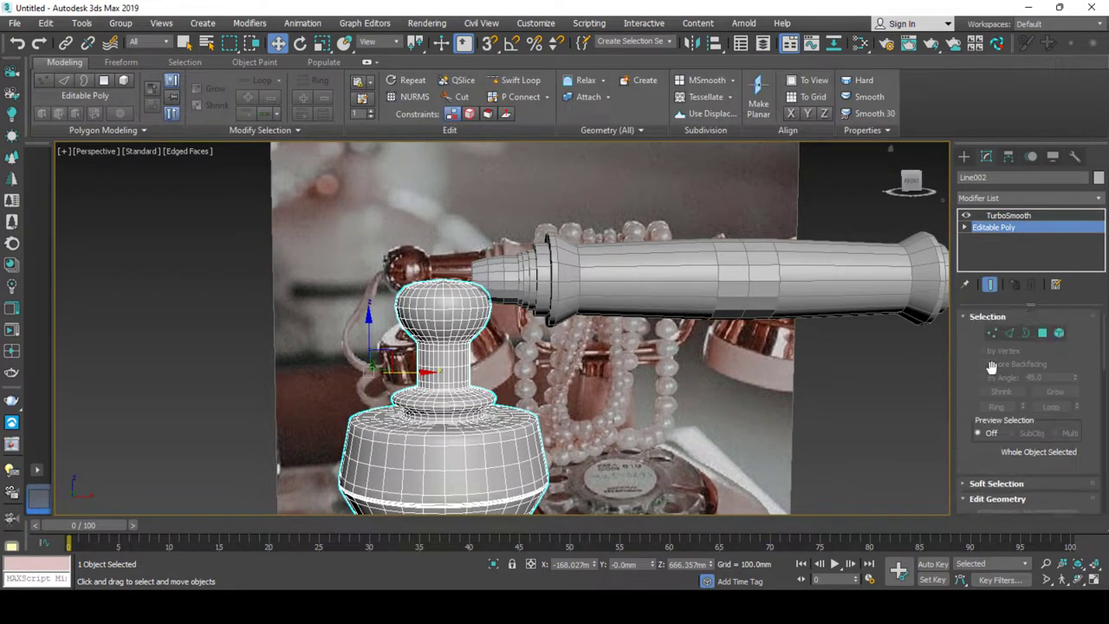
click(993, 335)
scroll(612, 239, up, 2)
scroll(612, 238, up, 2)
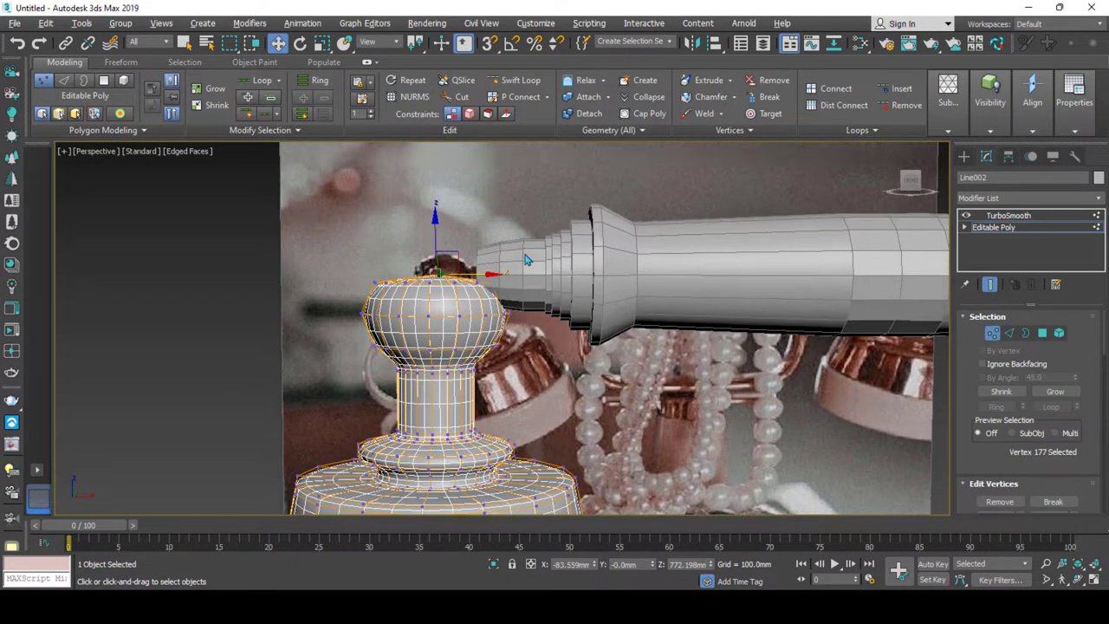
drag(344, 294, 345, 293)
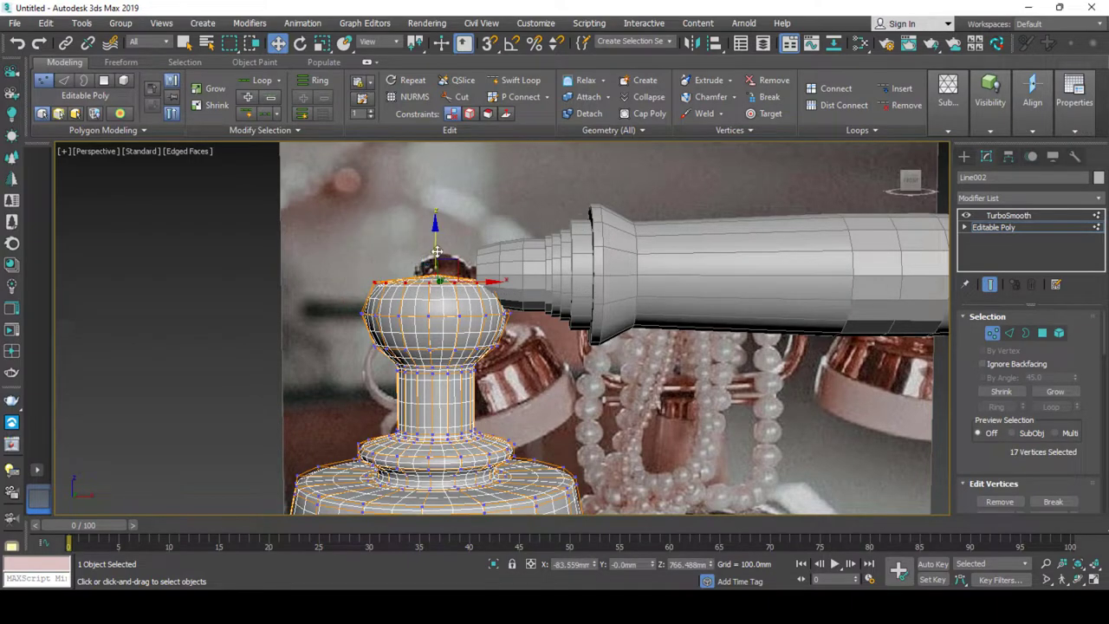
drag(437, 251, 435, 227)
alt+middle_drag(436, 227, 848, 218)
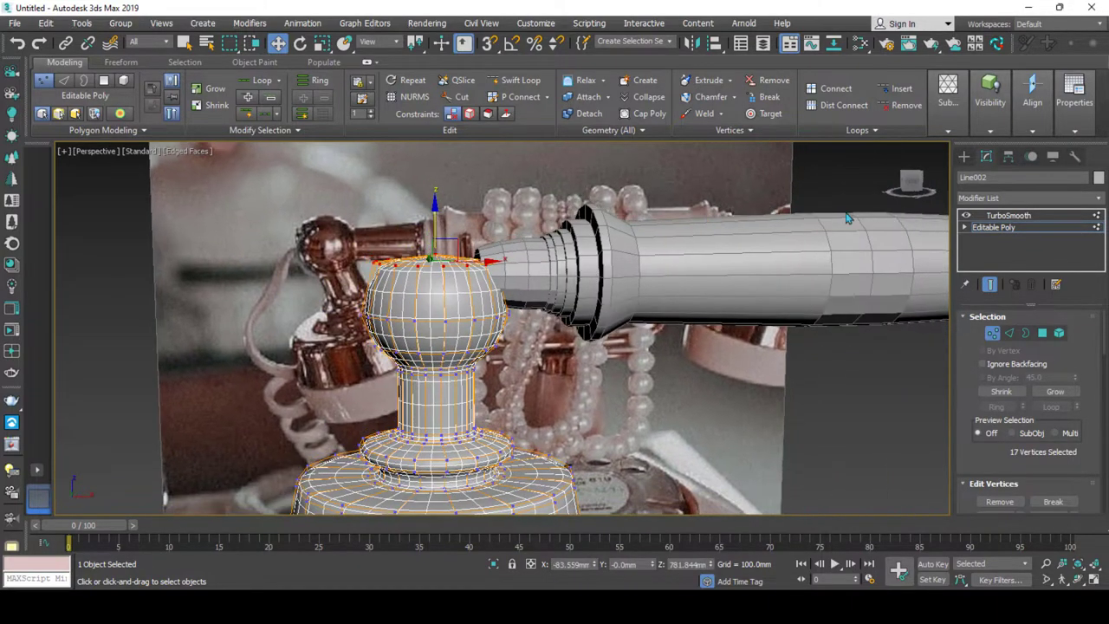
Centre the stem's pivot on the object with Affect Pivot Only.
click(1005, 214)
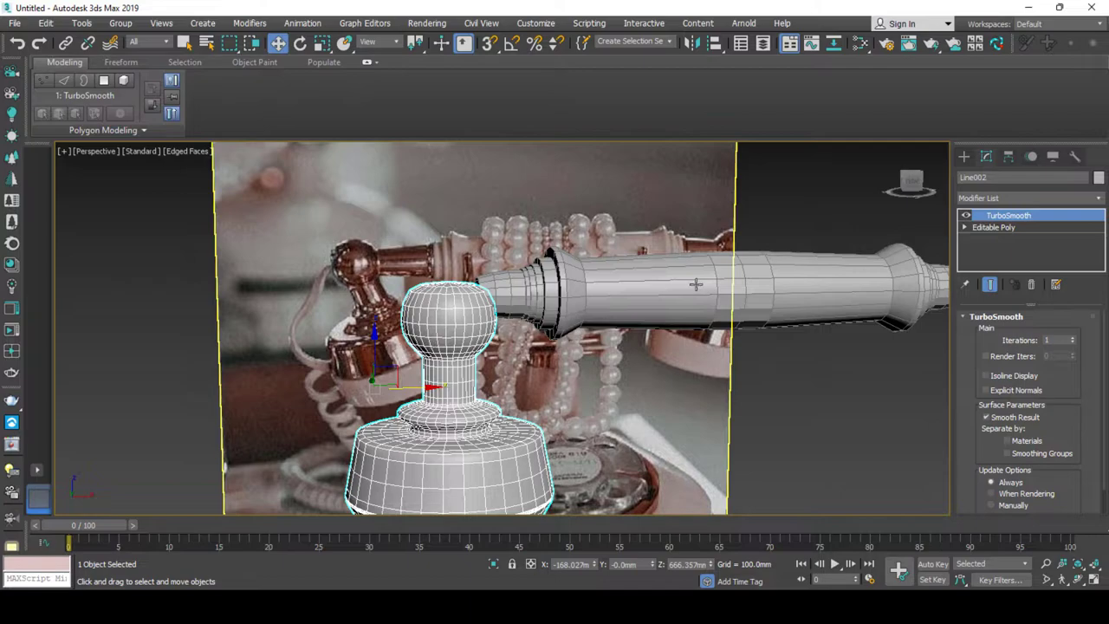
click(1008, 157)
click(1028, 252)
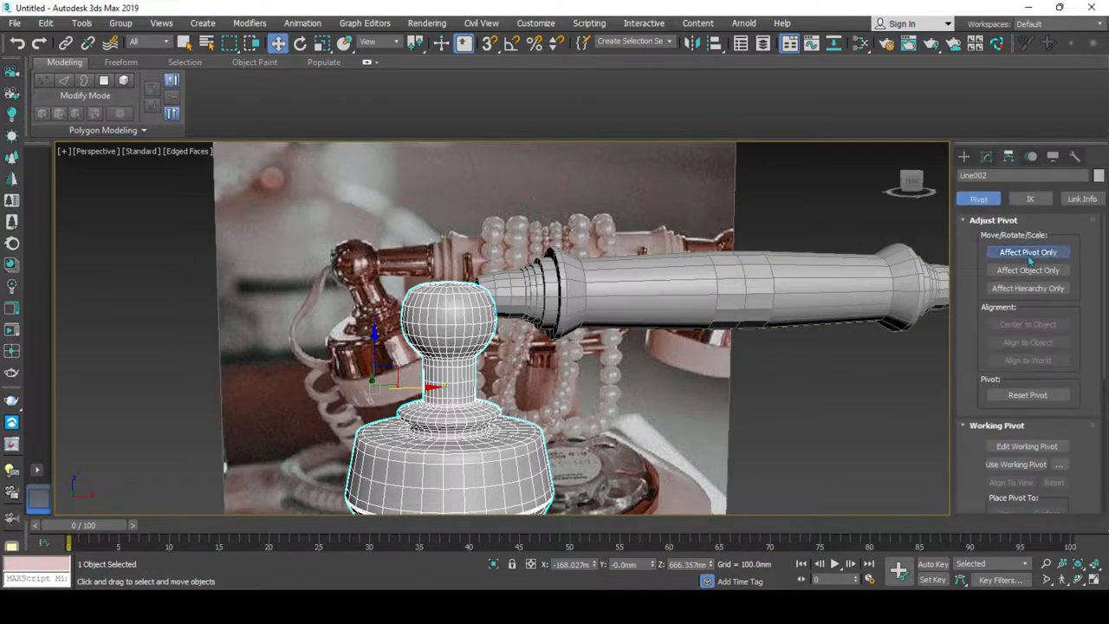
click(1023, 325)
click(964, 156)
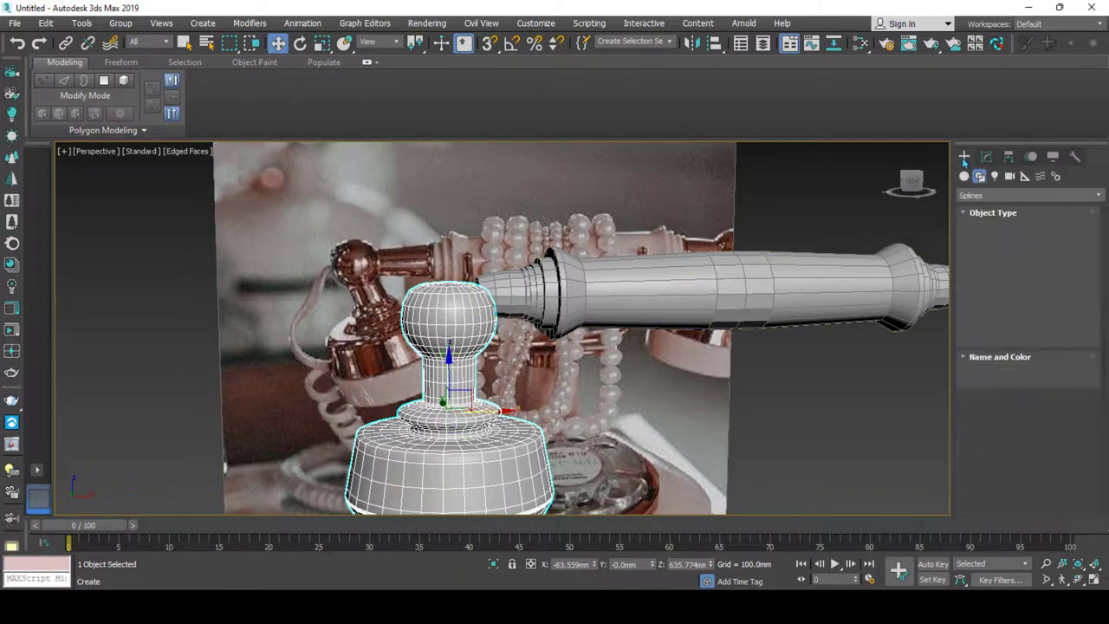
Add TurboSmooth to the handset above its Symmetry modifier.
alt+middle_drag(445, 370, 463, 347)
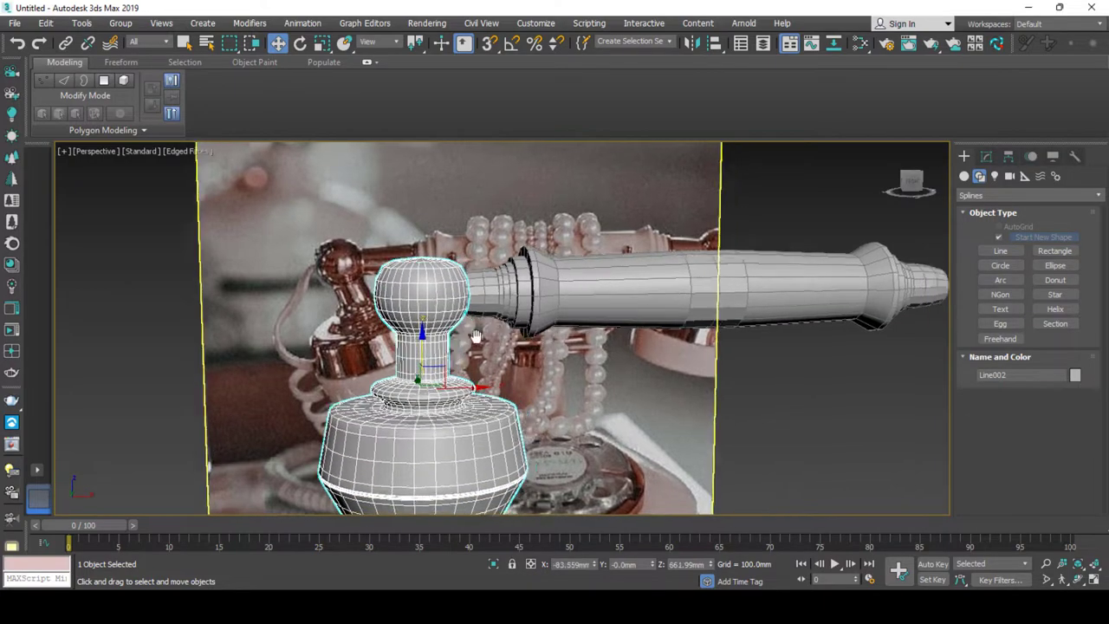
scroll(462, 347, down, 3)
click(485, 303)
alt+middle_drag(485, 303, 457, 340)
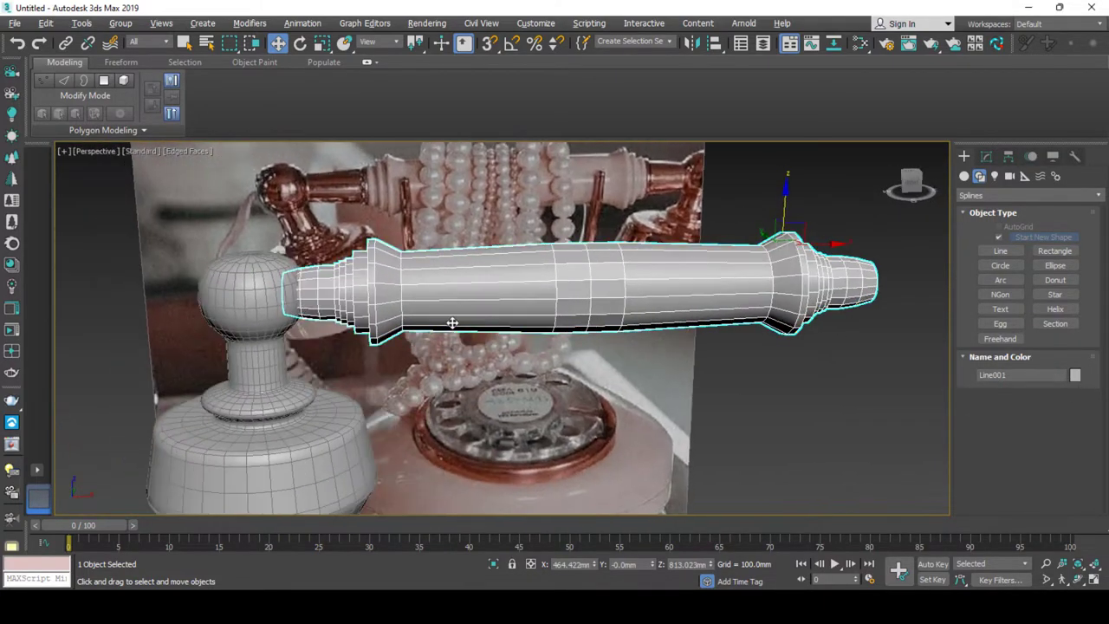
scroll(457, 340, up, 3)
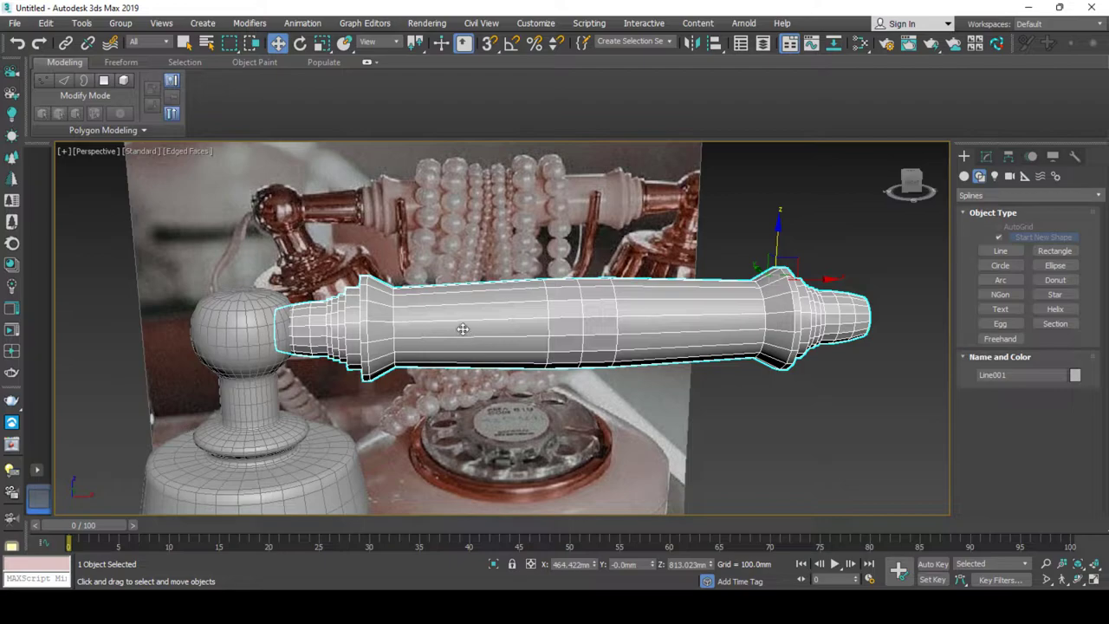
alt+middle_drag(494, 322, 485, 317)
scroll(485, 317, down, 3)
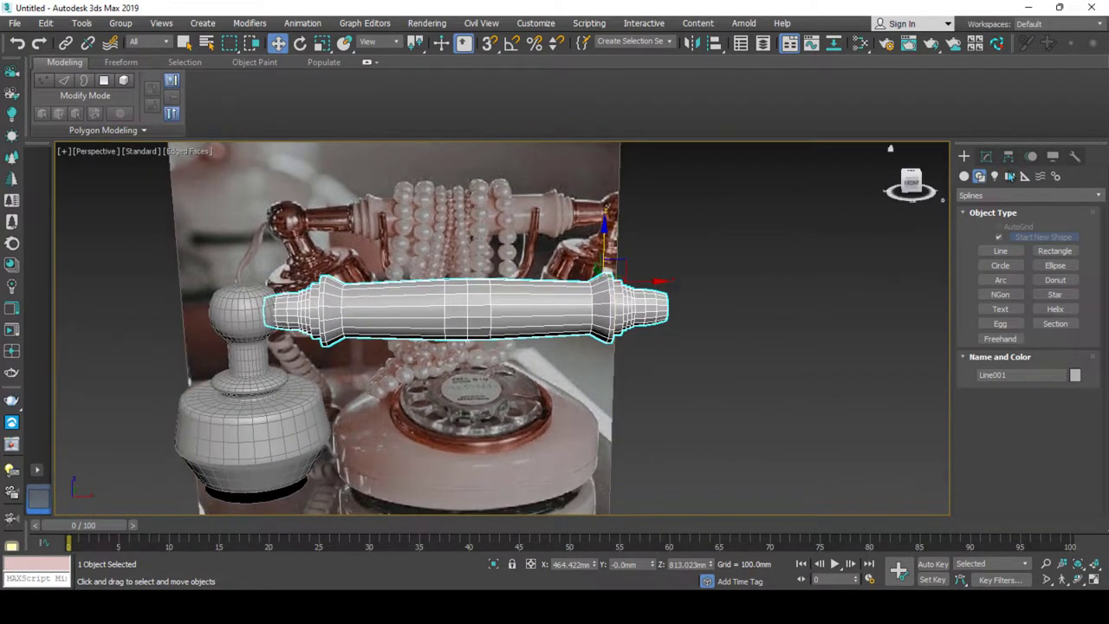
click(986, 156)
click(992, 197)
text(turbo)
key(Return)
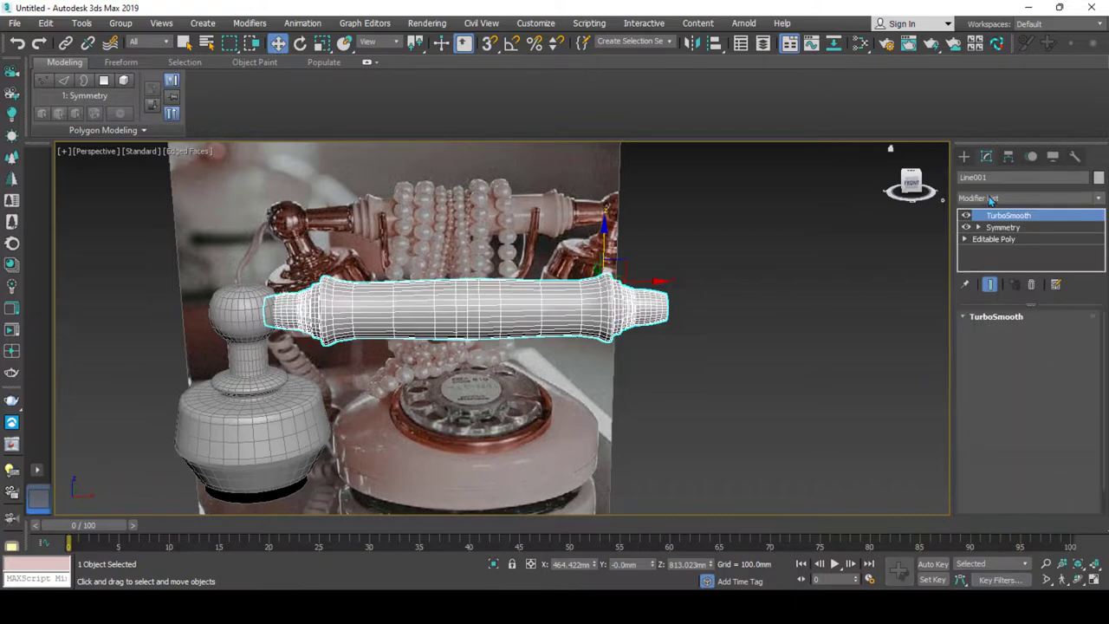
key(F4)
Add a flipped X-axis Symmetry to the stem to create the opposite cradle post.
click(187, 393)
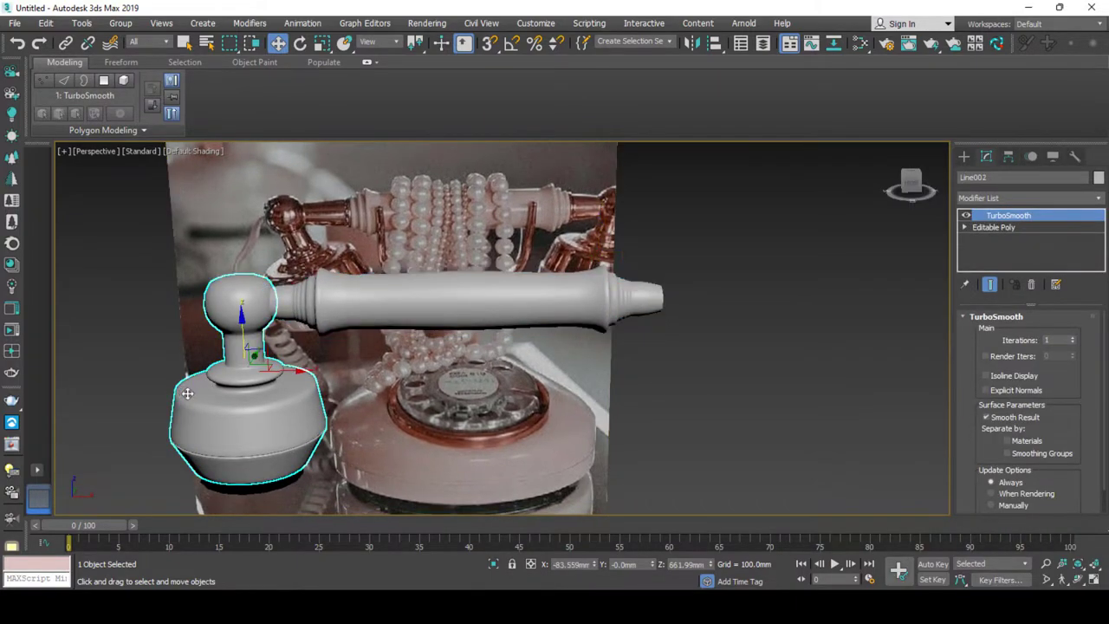
click(1040, 194)
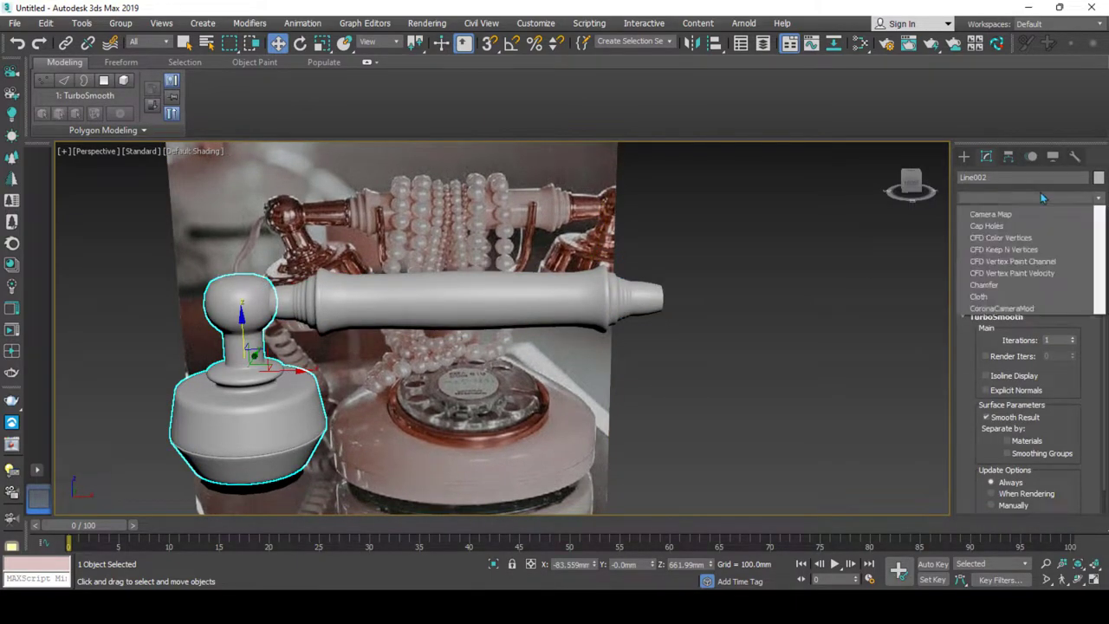
text(sym)
key(Return)
click(271, 404)
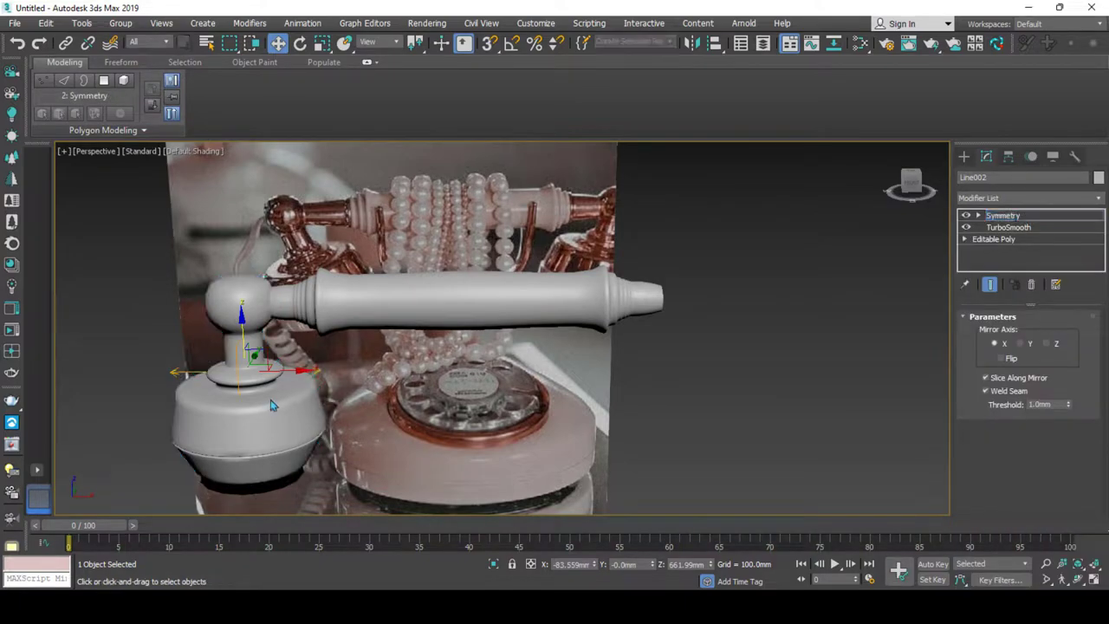
drag(284, 372, 537, 381)
click(1003, 357)
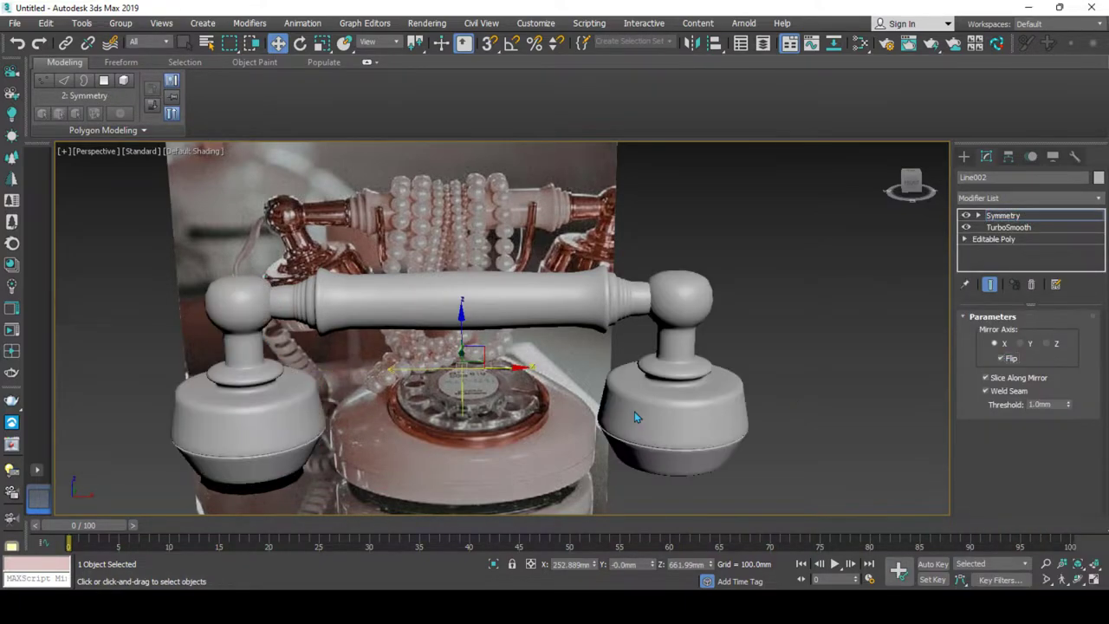
alt+middle_drag(523, 425, 489, 378)
drag(506, 352, 510, 350)
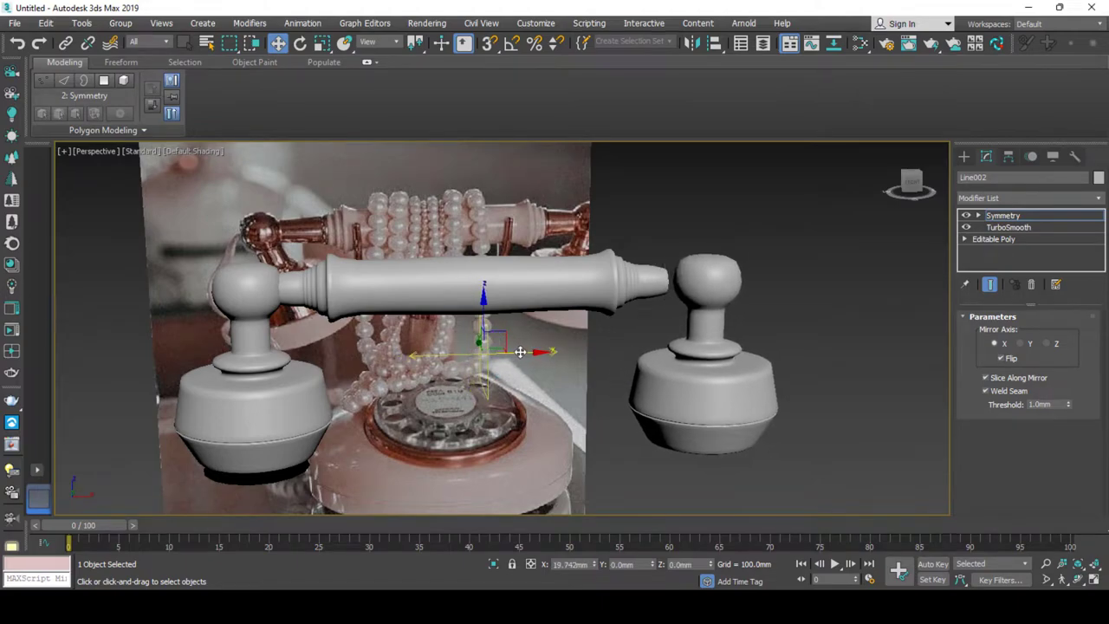
View the handset from below with edged faces and select the left earpiece ellipse.
scroll(510, 350, down, 3)
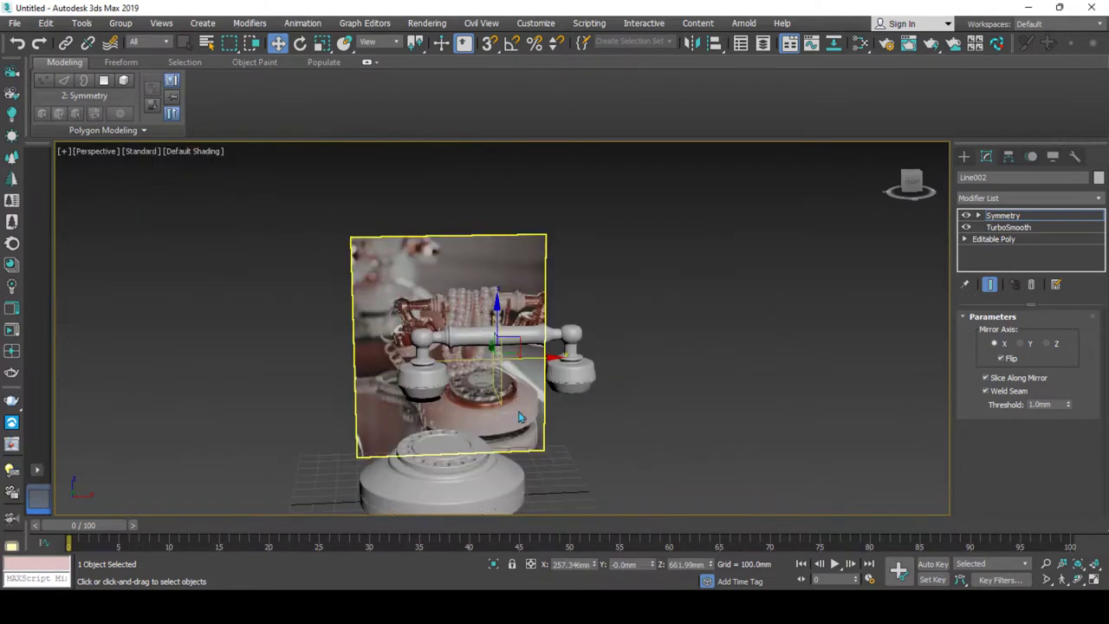
mouse_move(510, 350)
alt+middle_down()
mouse_move(561, 344)
mouse_move(559, 273)
alt+middle_up()
scroll(561, 344, up, 4)
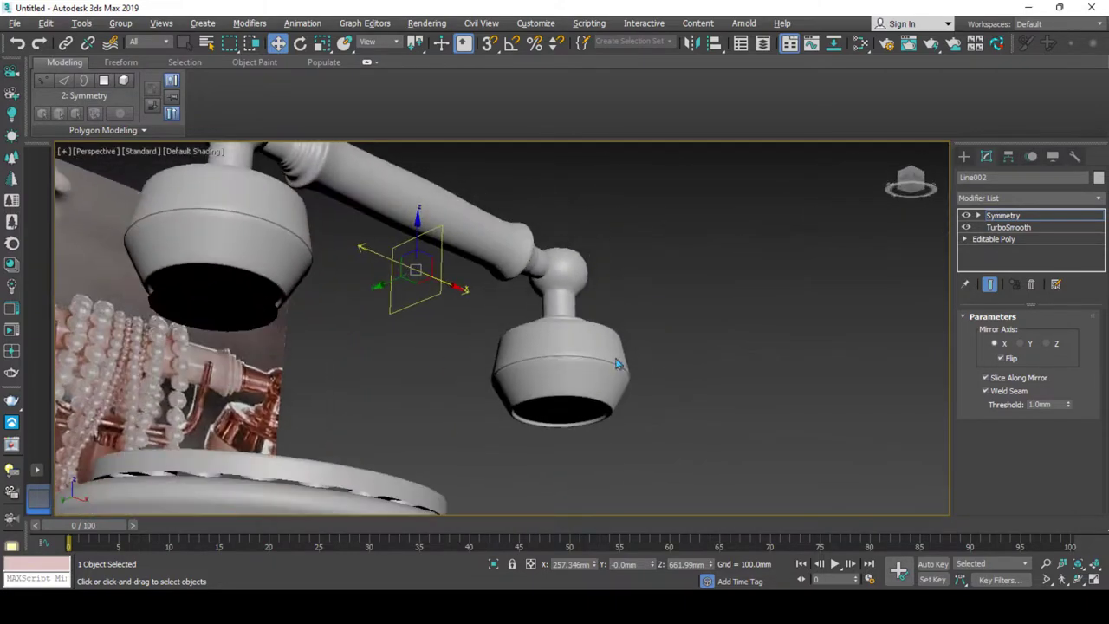
key(F4)
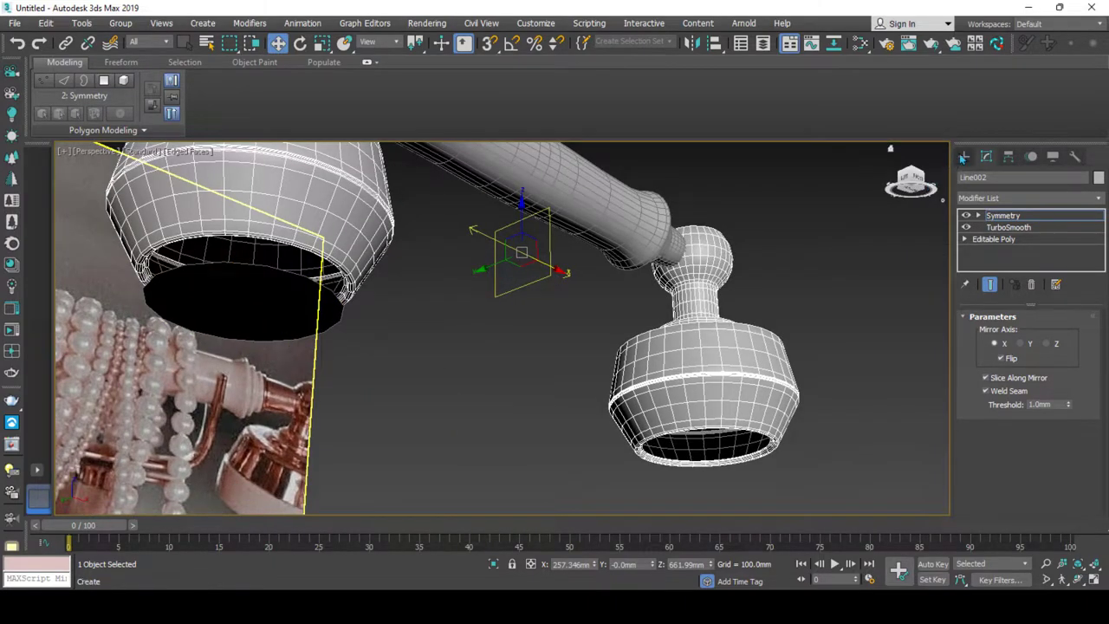
click(964, 157)
click(307, 289)
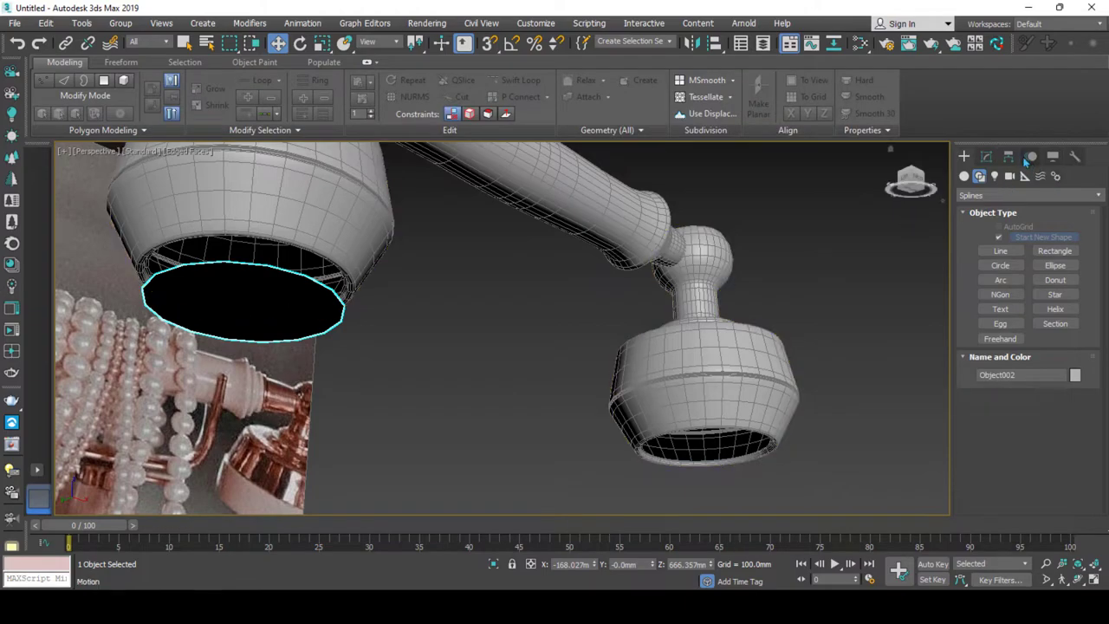
Adjust the ellipse's pivot with Affect Pivot Only.
click(1030, 157)
click(1028, 252)
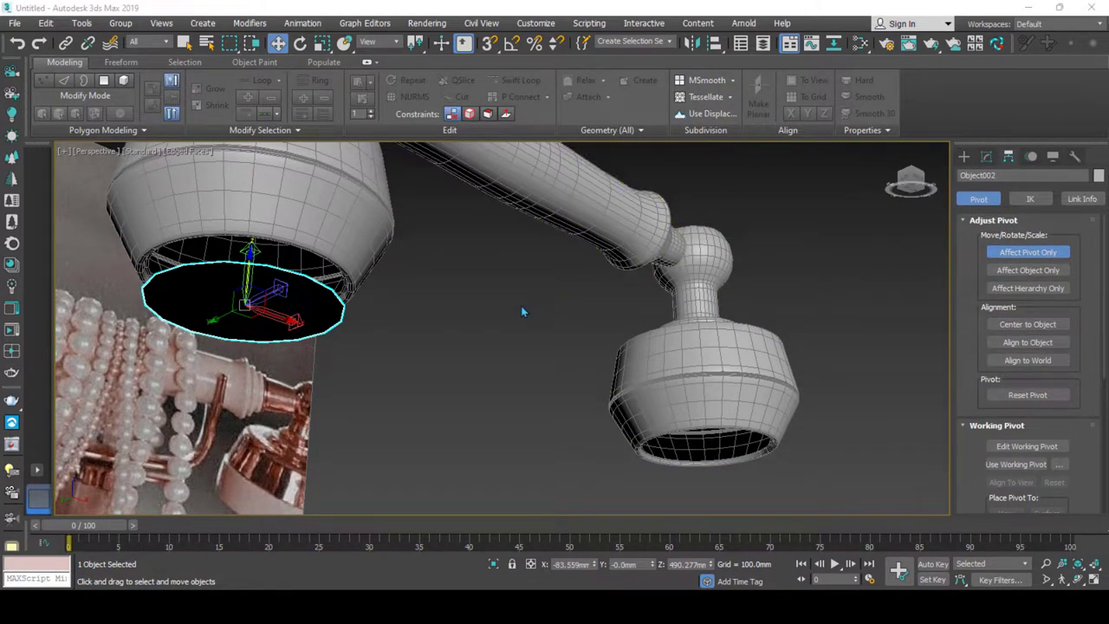
alt+middle_drag(521, 312, 516, 326)
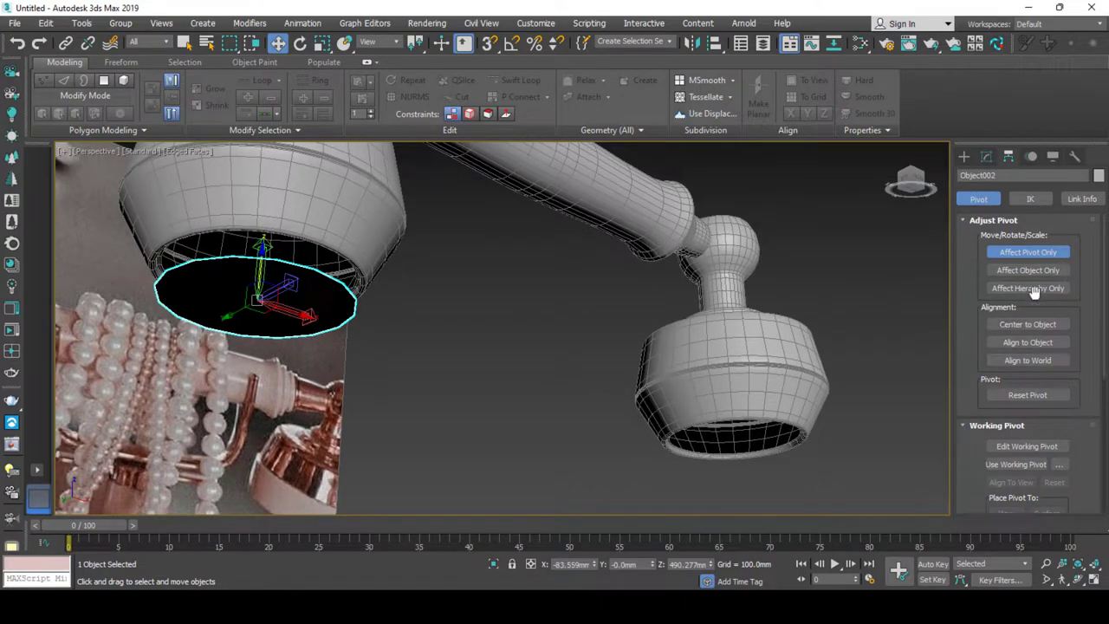
click(965, 157)
Delete the ellipse's flat face, inset the cap polygon and collapse it into a triangle fan.
click(986, 157)
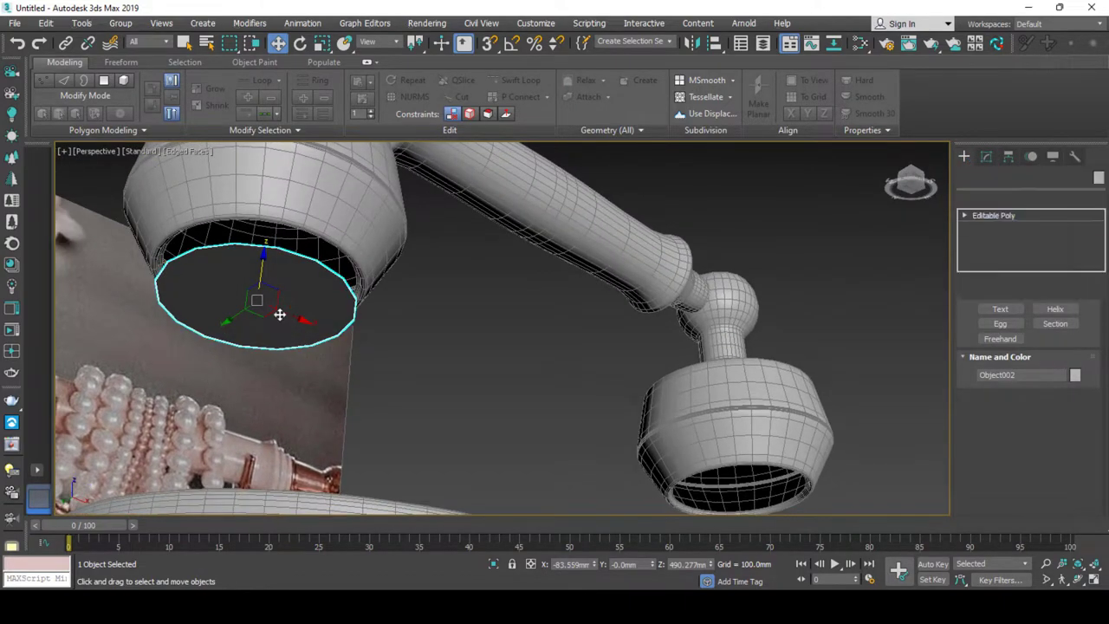
key(4)
click(279, 315)
right_click(279, 314)
key(Delete)
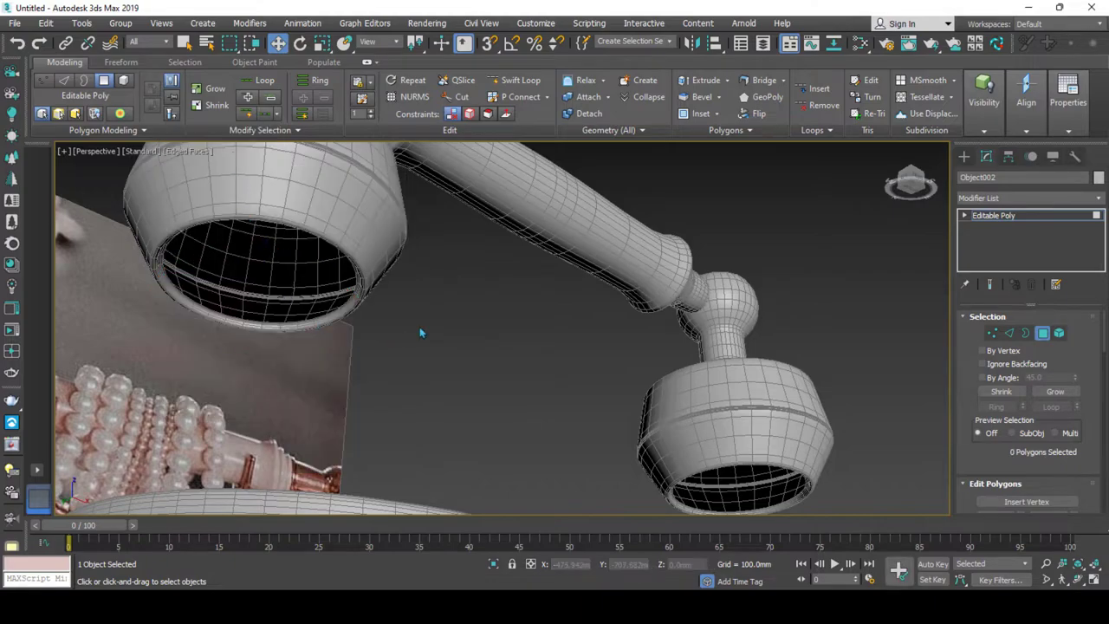
click(172, 286)
right_click(307, 270)
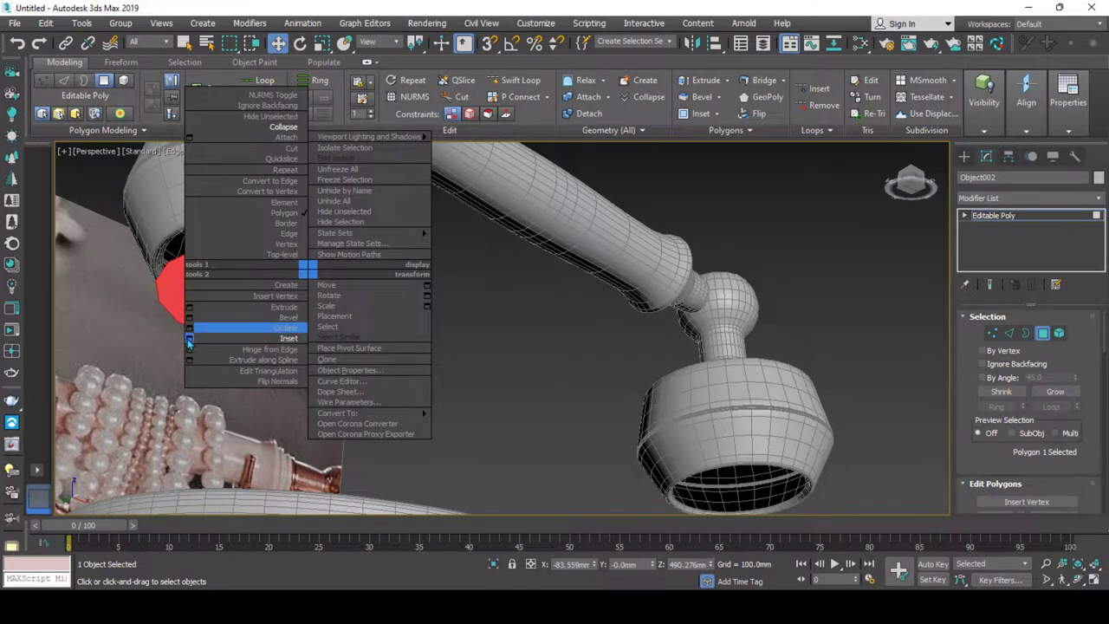
click(188, 340)
click(508, 375)
right_click(450, 321)
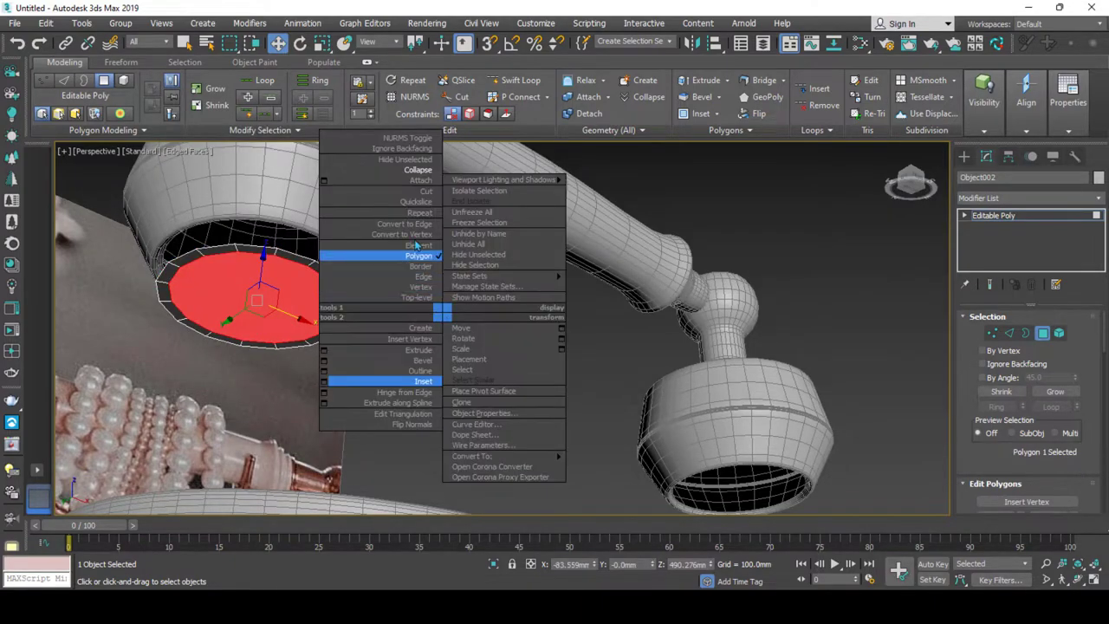
click(407, 172)
Convert the cap to a plain Editable Poly, testing and removing TurboSmooth.
click(999, 215)
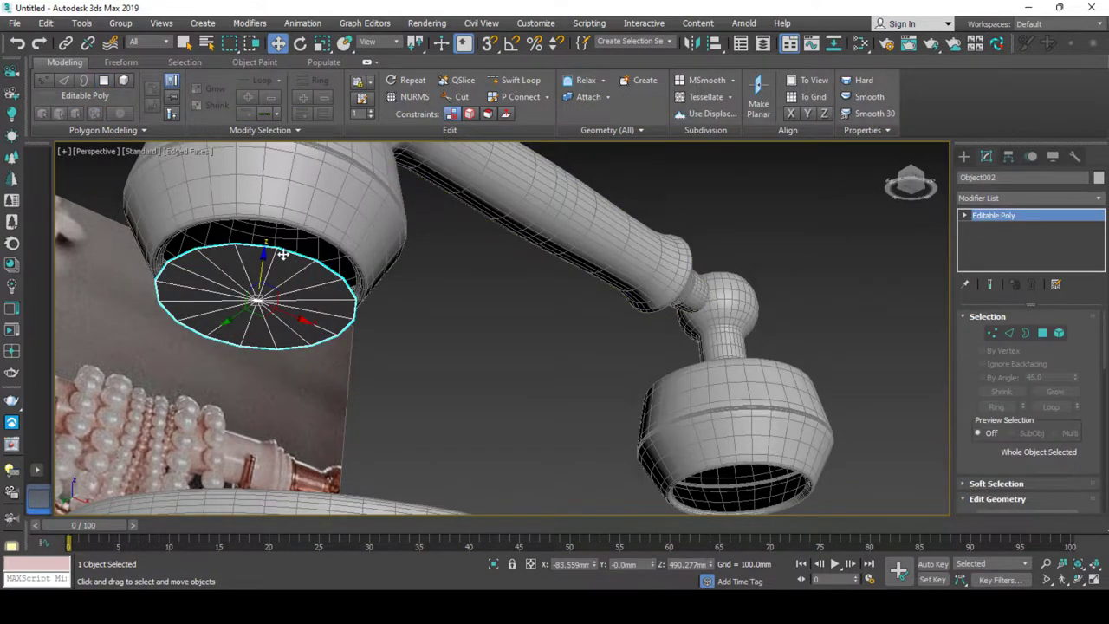
key(3)
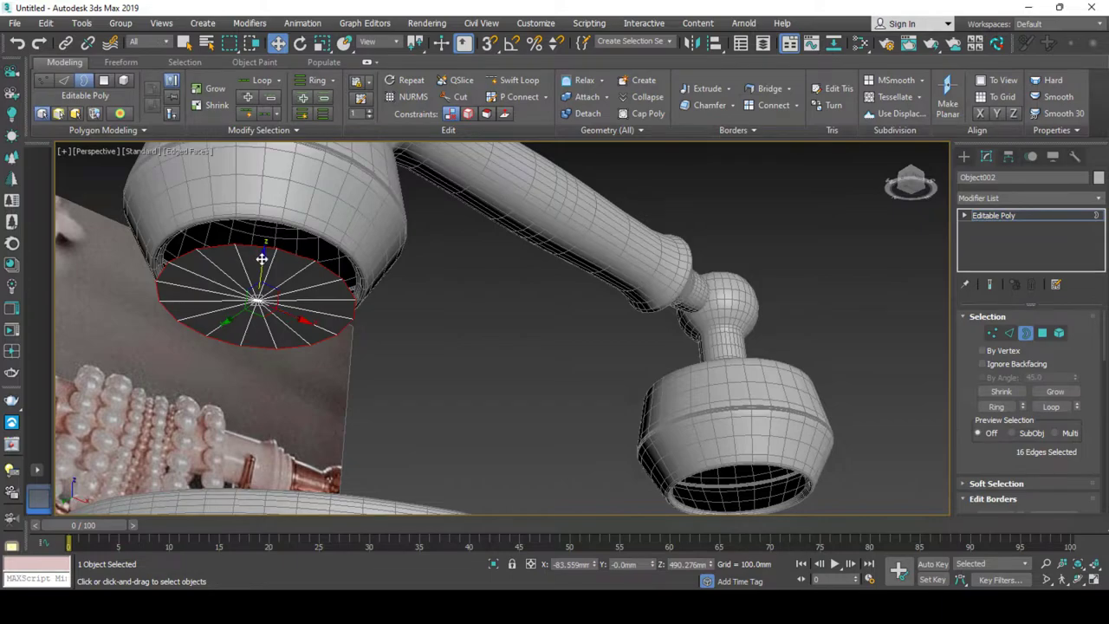
right_click(280, 244)
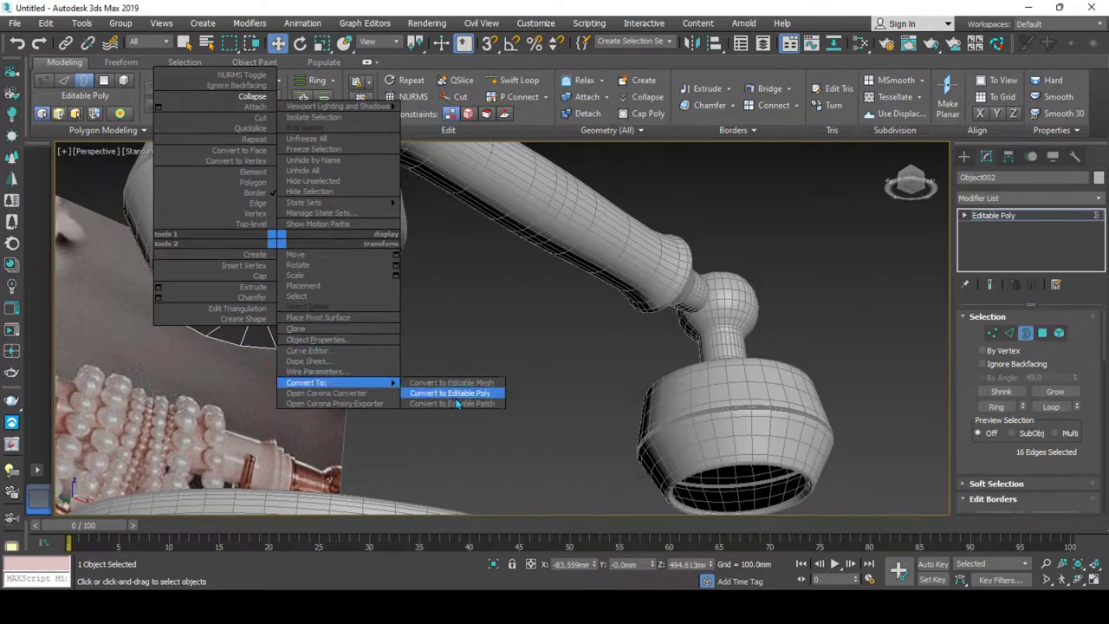
click(451, 400)
click(999, 205)
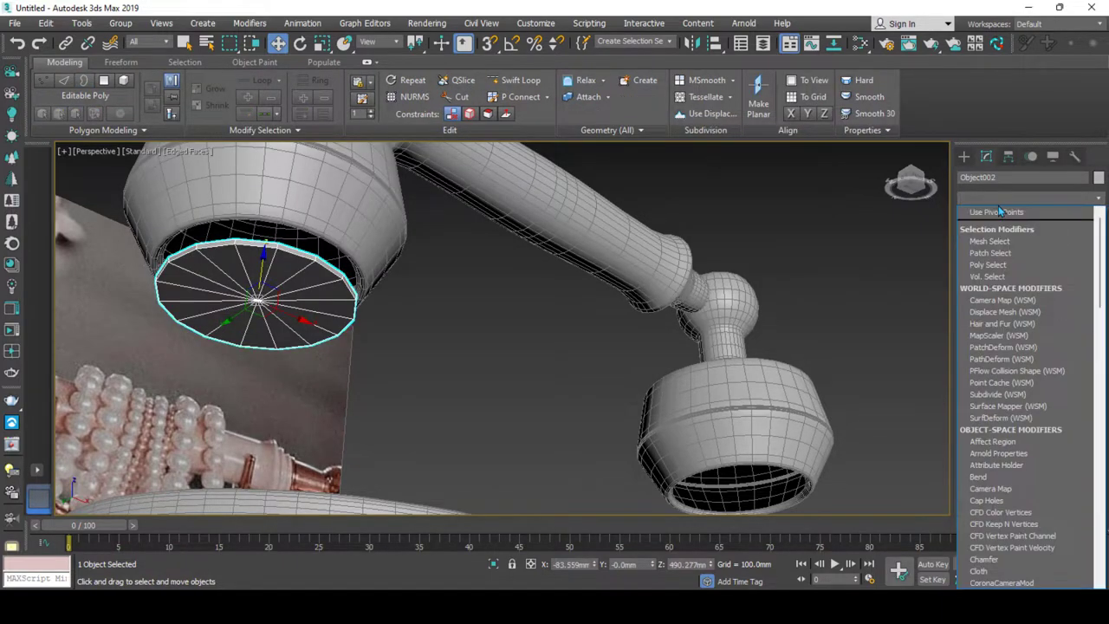
text(tu)
key(Return)
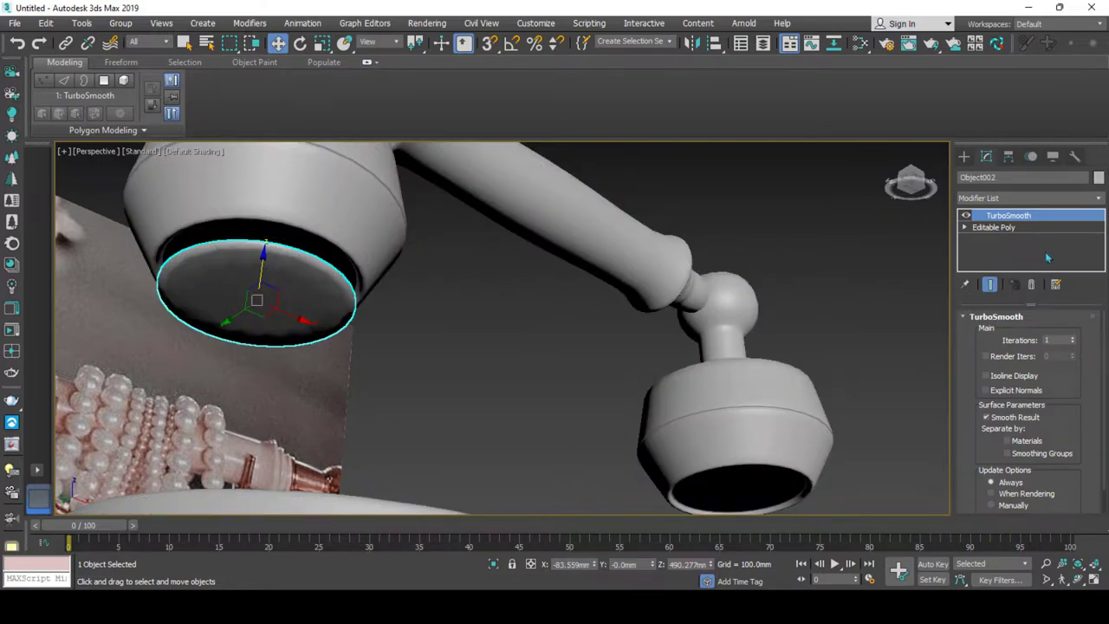
right_click(1010, 216)
click(979, 240)
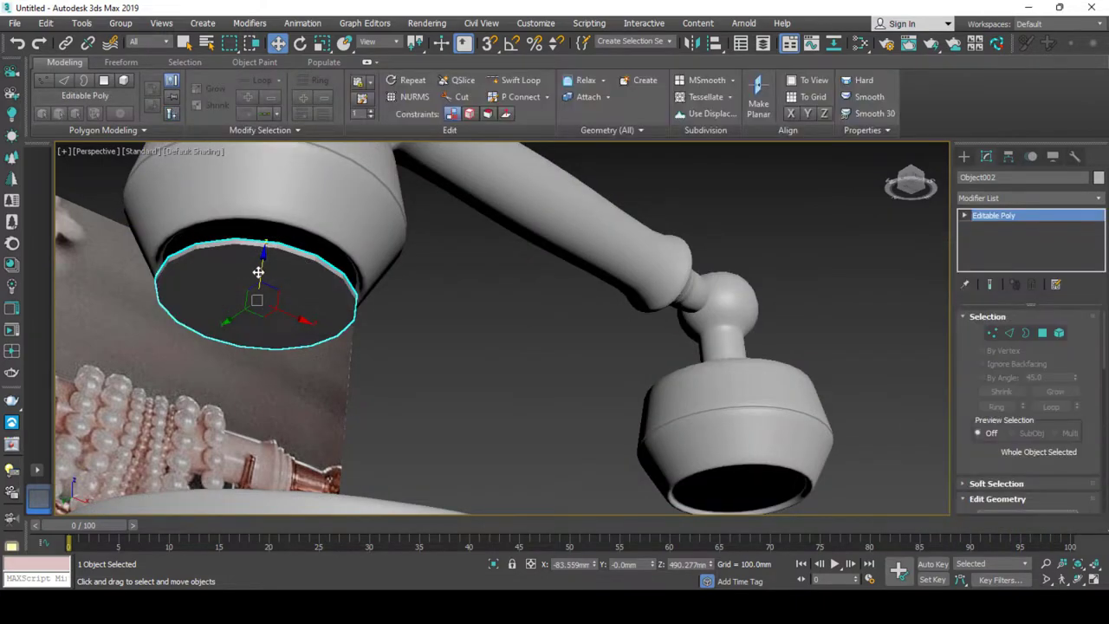
Raise the cap into the earpiece and paste the Symmetry modifier to cap both earpieces.
drag(259, 272, 264, 246)
key(F4)
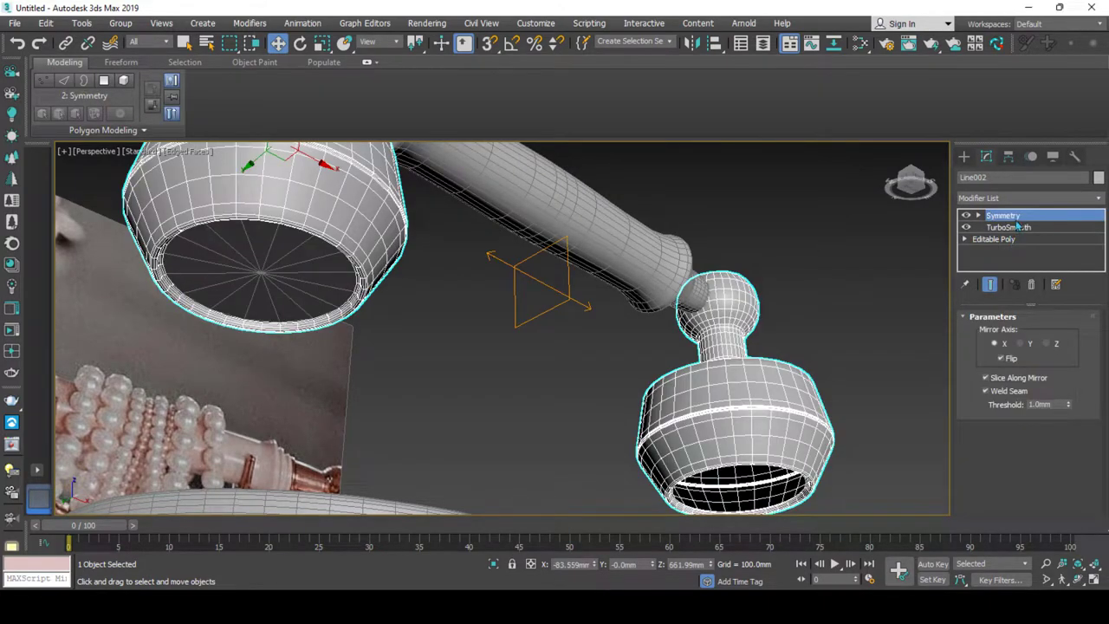
right_click(1018, 225)
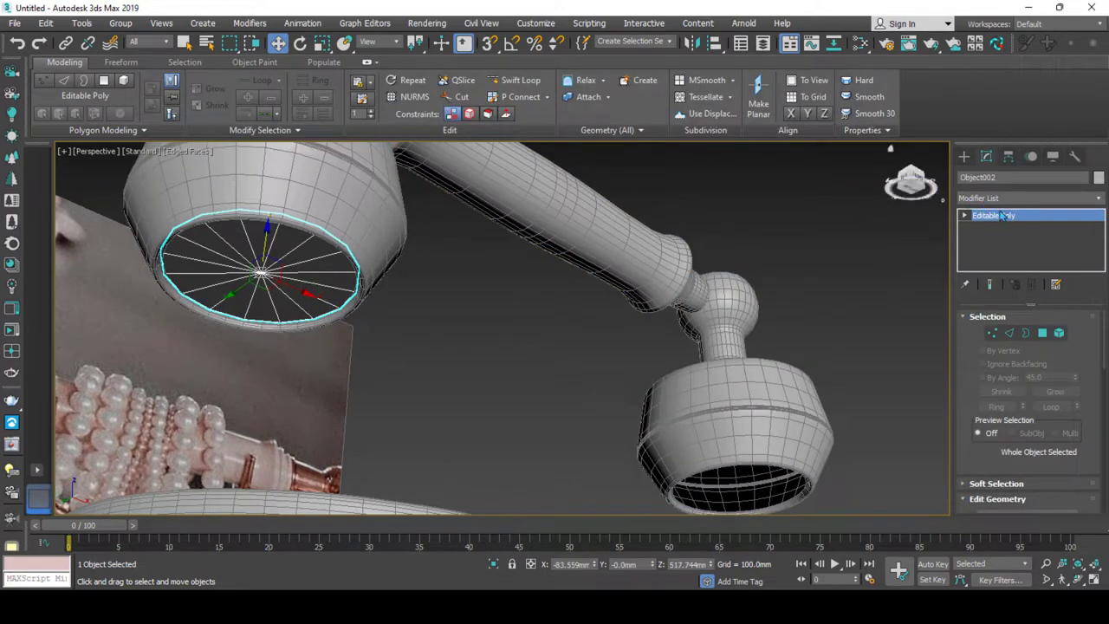
right_click(1003, 217)
click(1007, 216)
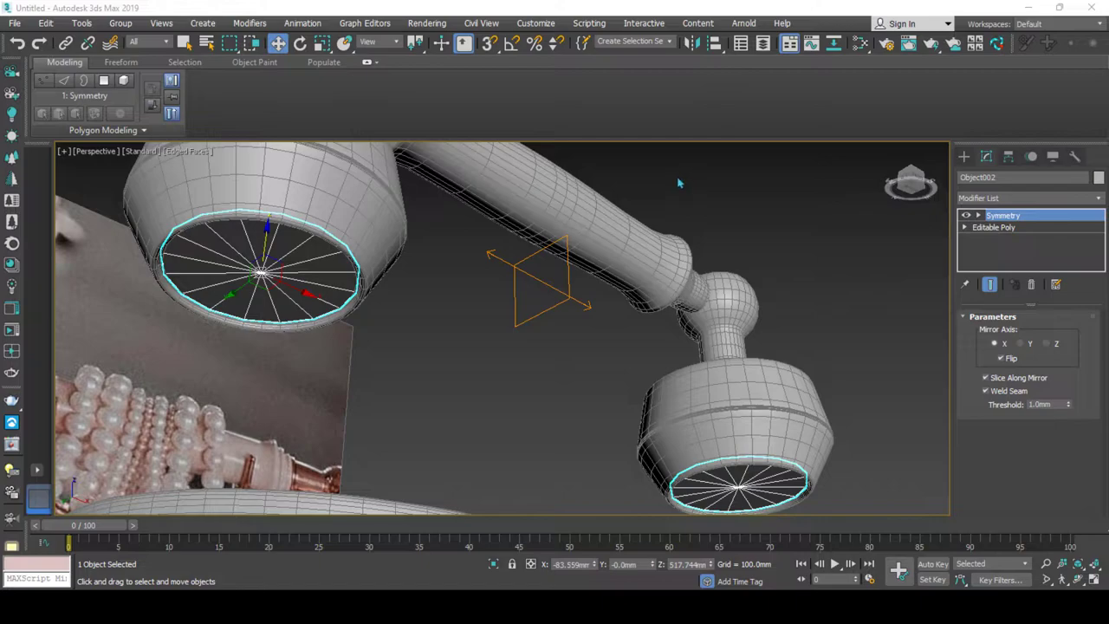
mouse_move(580, 289)
alt+middle_down()
mouse_move(545, 302)
mouse_move(538, 413)
mouse_move(515, 465)
mouse_move(563, 423)
alt+middle_up()
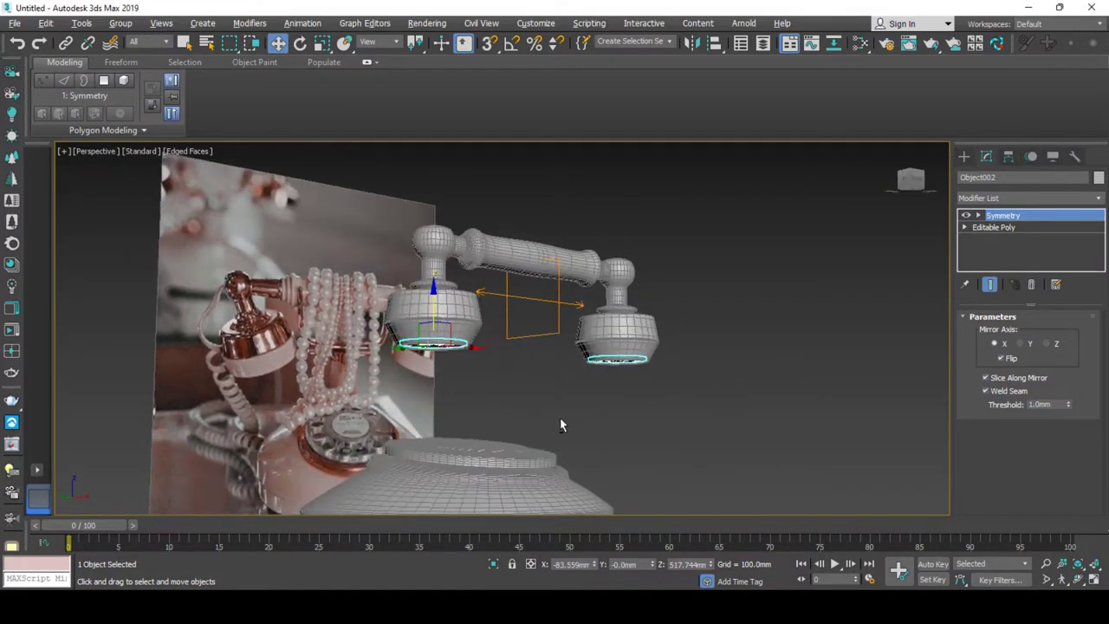
scroll(561, 418, up, 2)
scroll(561, 418, up, 3)
scroll(360, 349, up, 4)
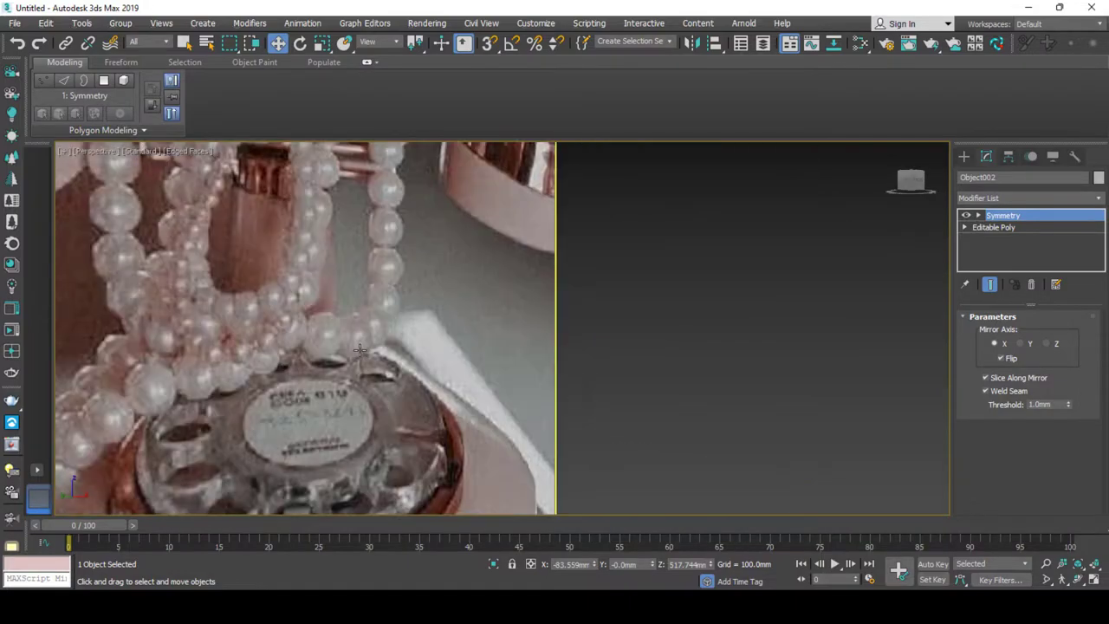
scroll(360, 349, down, 3)
scroll(384, 347, down, 3)
scroll(446, 376, down, 3)
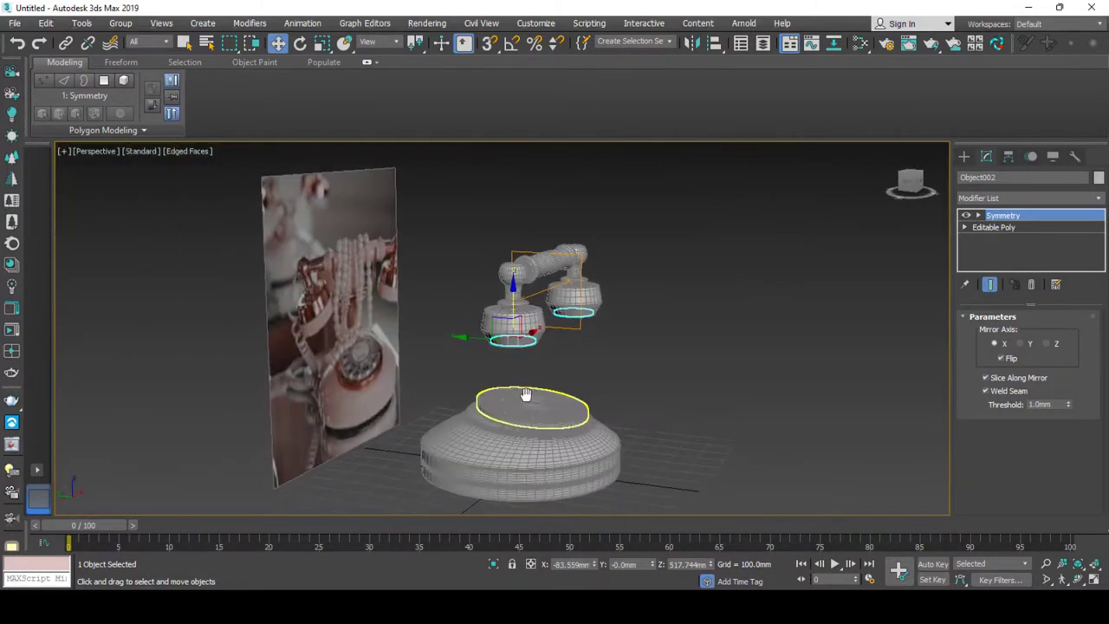
scroll(510, 407, down, 1)
scroll(510, 407, up, 2)
click(963, 156)
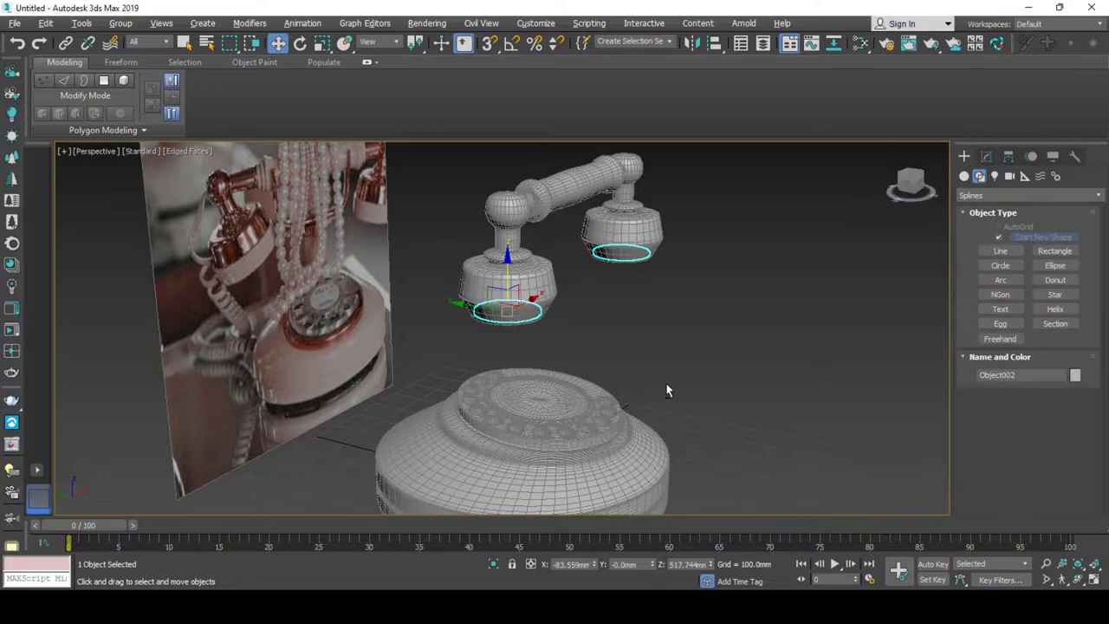
Select the handset with its handle bar and move it up over the phone base.
mouse_move(664, 389)
alt+middle_down()
mouse_move(580, 377)
mouse_move(572, 346)
alt+middle_up()
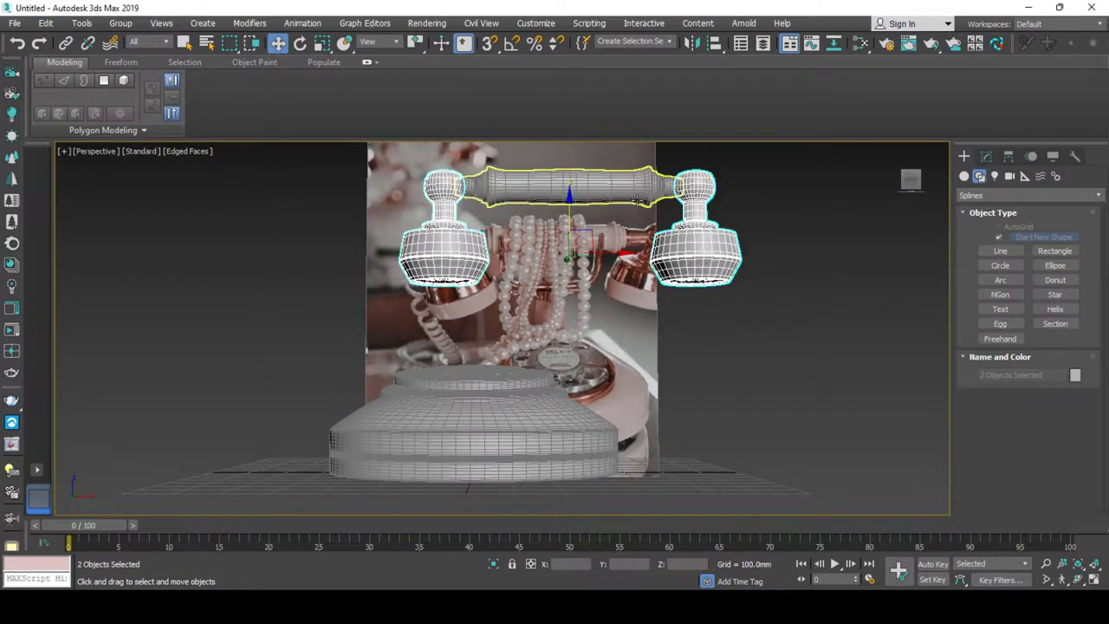
ctrl+click(564, 186)
mouse_move(563, 199)
alt+middle_down()
mouse_move(549, 416)
mouse_move(554, 407)
alt+middle_up()
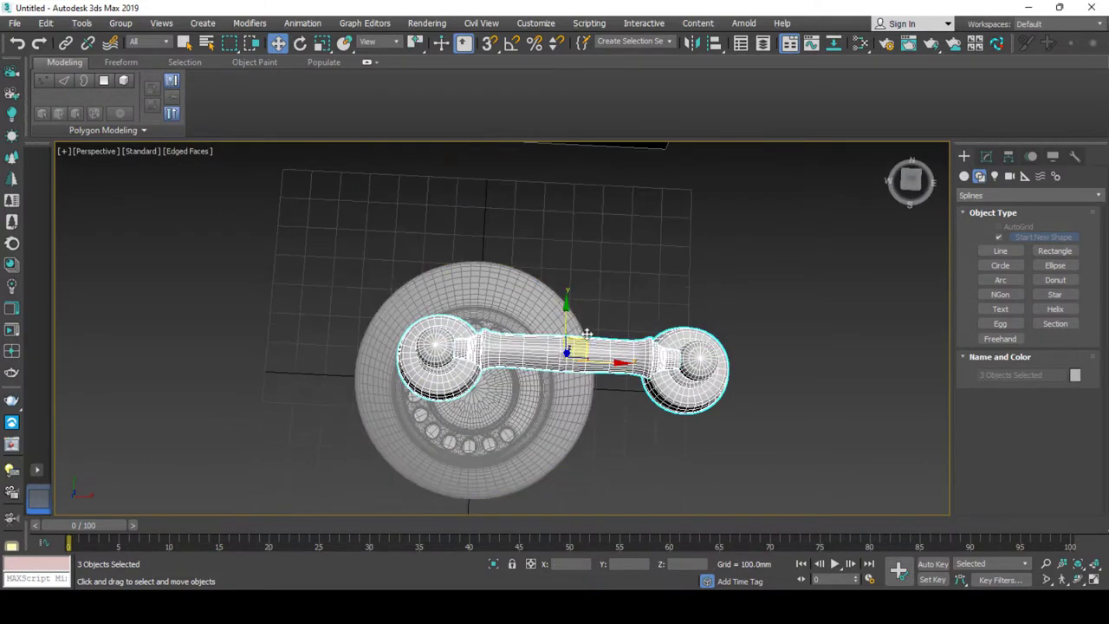
drag(568, 342, 494, 286)
key(F4)
mouse_move(493, 286)
alt+middle_down()
mouse_move(669, 347)
mouse_move(520, 364)
mouse_move(500, 431)
mouse_move(730, 399)
alt+middle_up()
click(669, 346)
scroll(492, 363, up, 3)
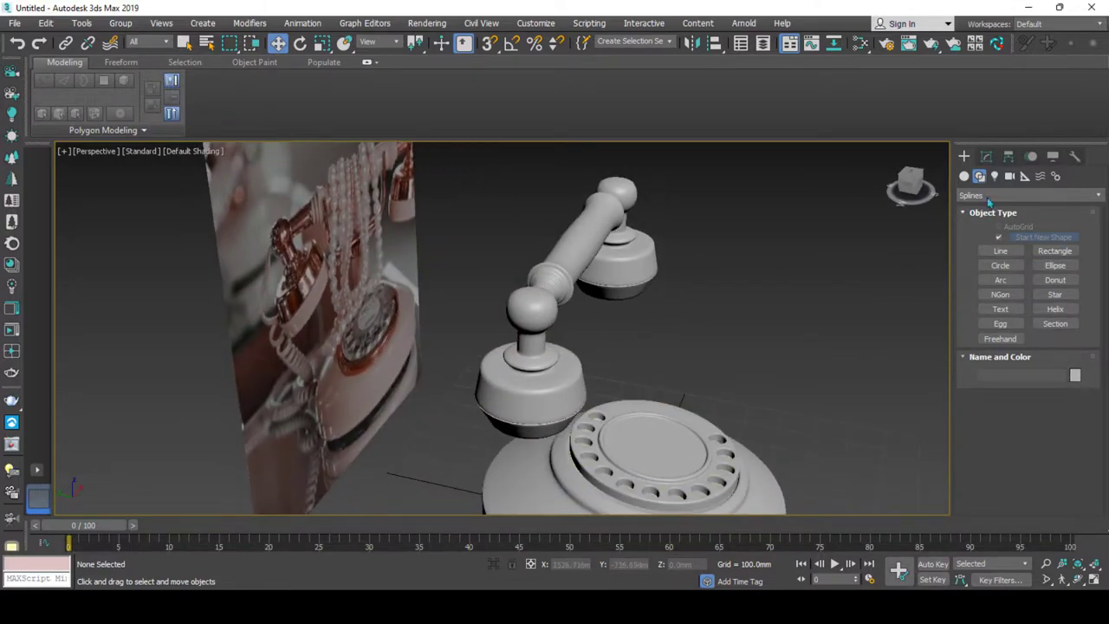
click(964, 176)
Draw a cylinder on the dial in the top view and raise it above the base.
click(1001, 268)
key(t)
key(F3)
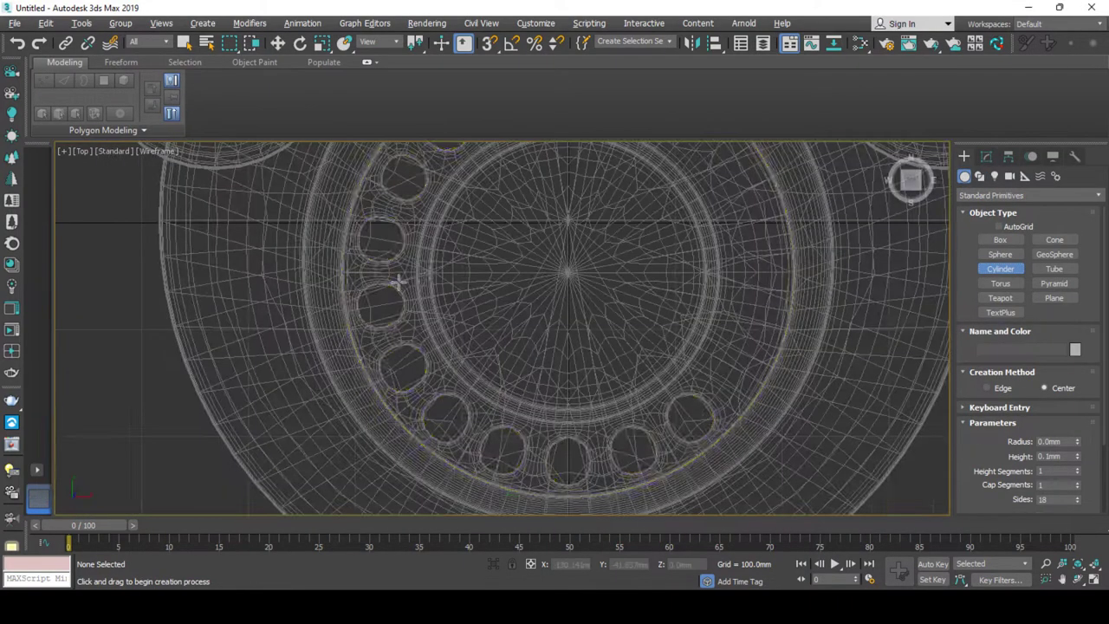
scroll(505, 289, down, 3)
scroll(504, 290, down, 2)
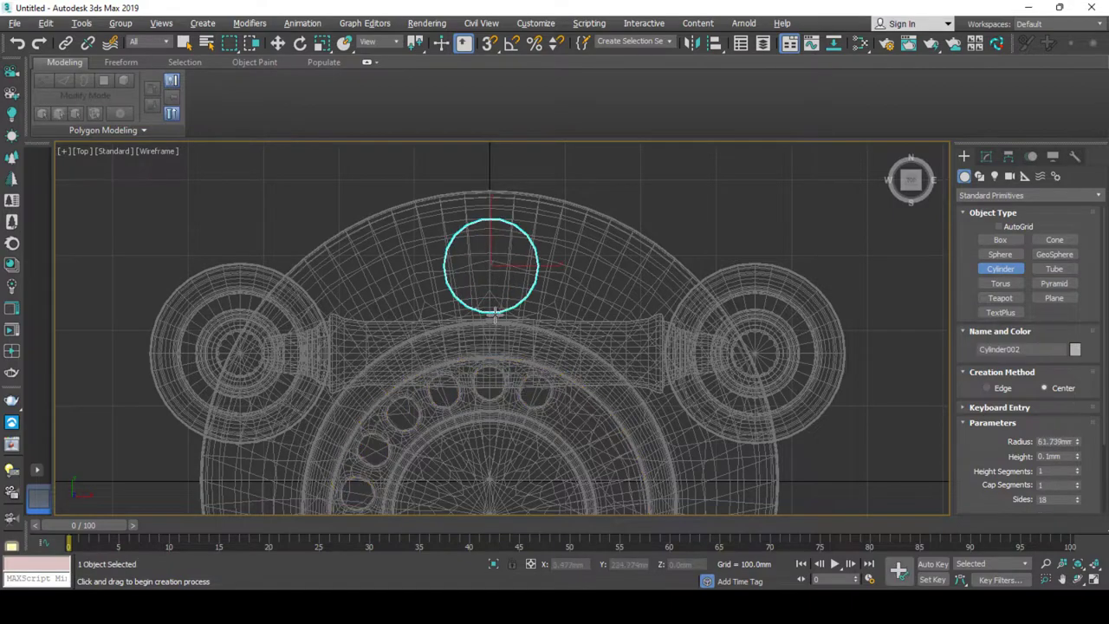
drag(490, 266, 502, 325)
click(525, 167)
key(alt+w)
key(alt+w)
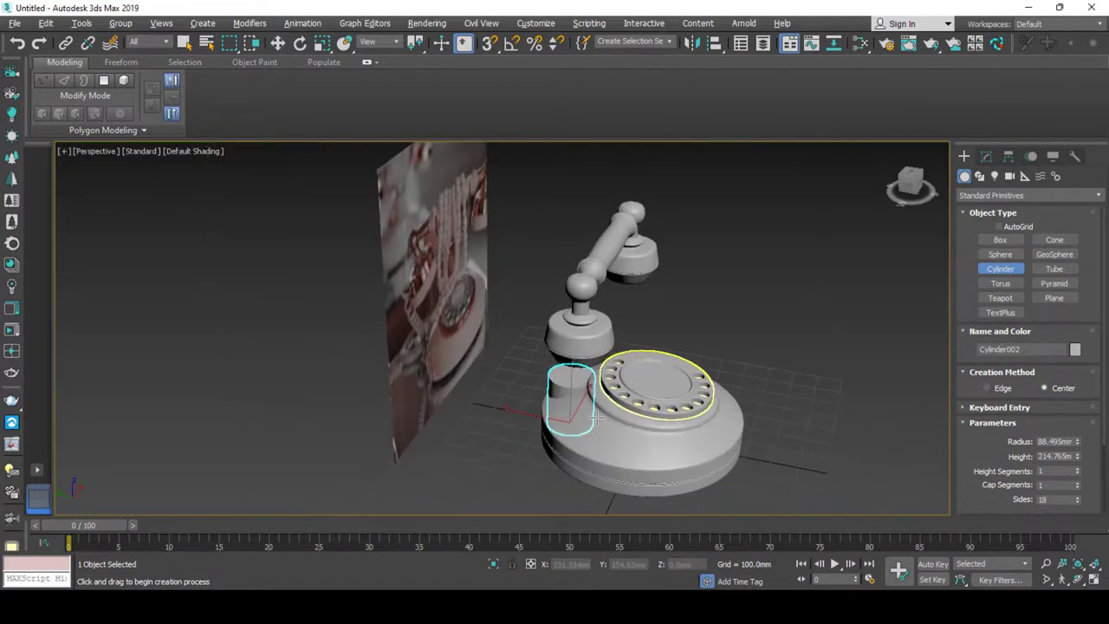
key(w)
scroll(572, 407, up, 3)
scroll(571, 407, up, 2)
key(F4)
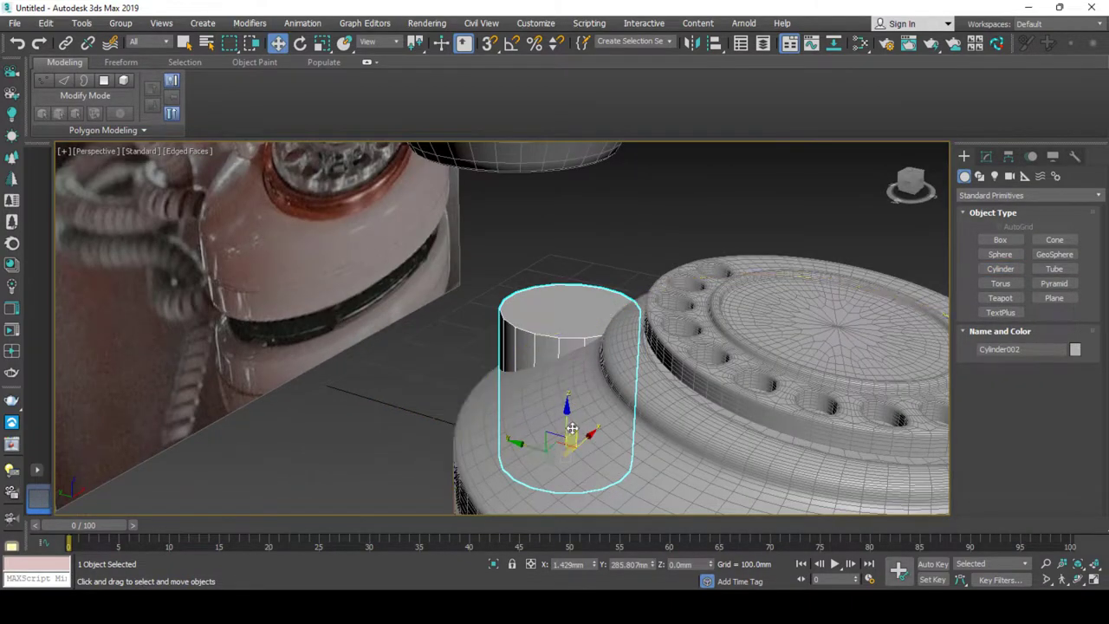
drag(568, 408, 520, 378)
Convert the stem cylinder to Editable Poly from the quad menu.
alt+middle_drag(520, 378, 554, 372)
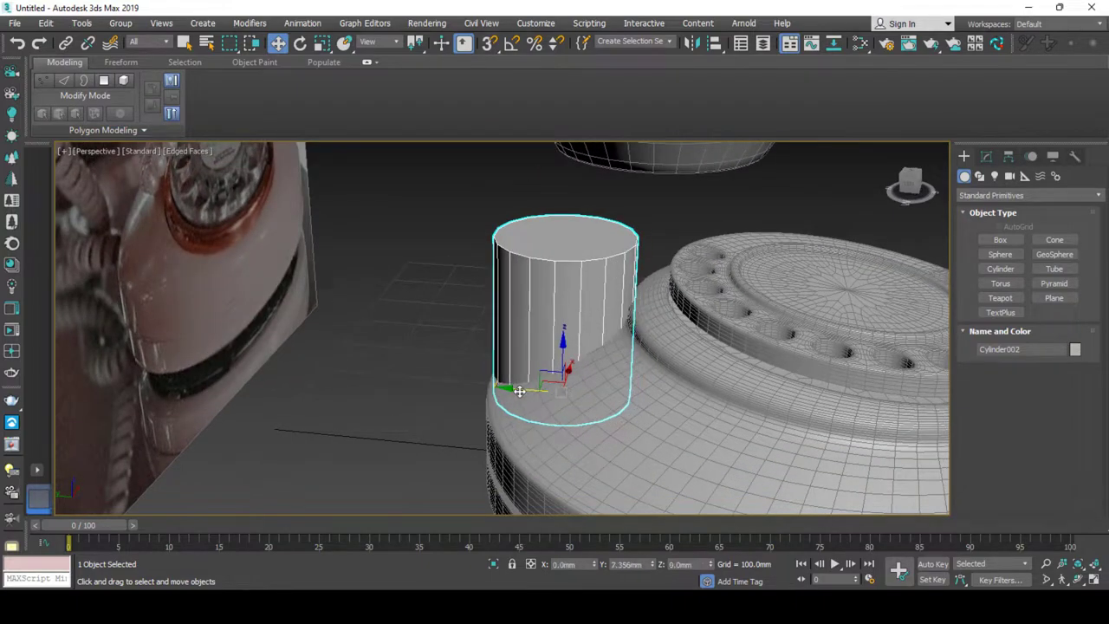
drag(555, 373, 547, 380)
alt+middle_drag(548, 380, 557, 429)
right_click(567, 377)
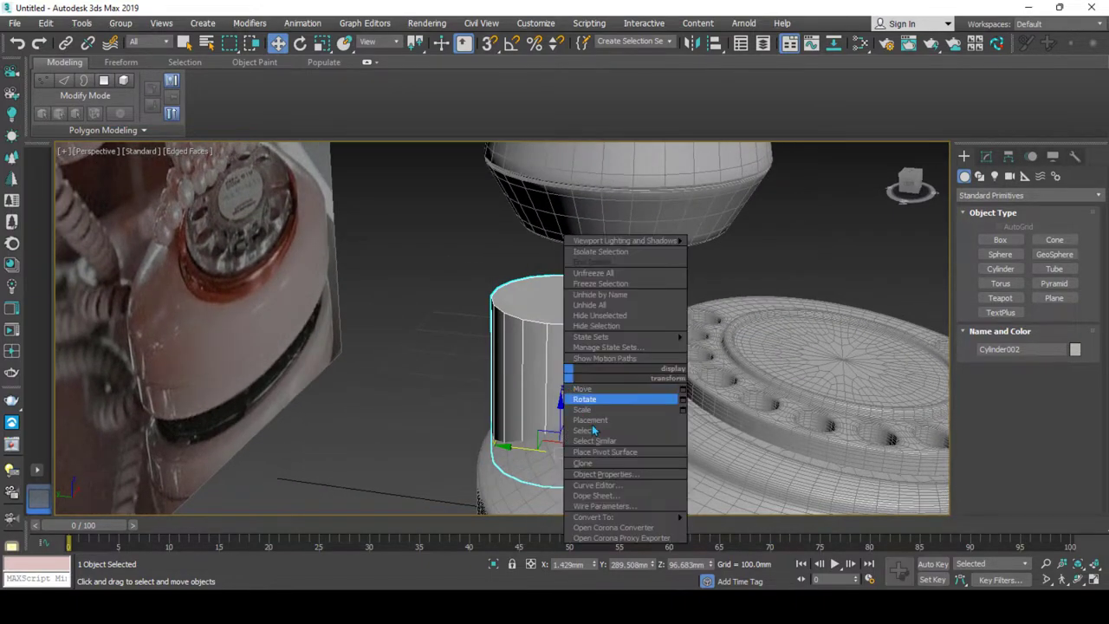
click(728, 531)
Frame the stem and select the ring of vertices at its top.
alt+middle_drag(586, 347, 598, 364)
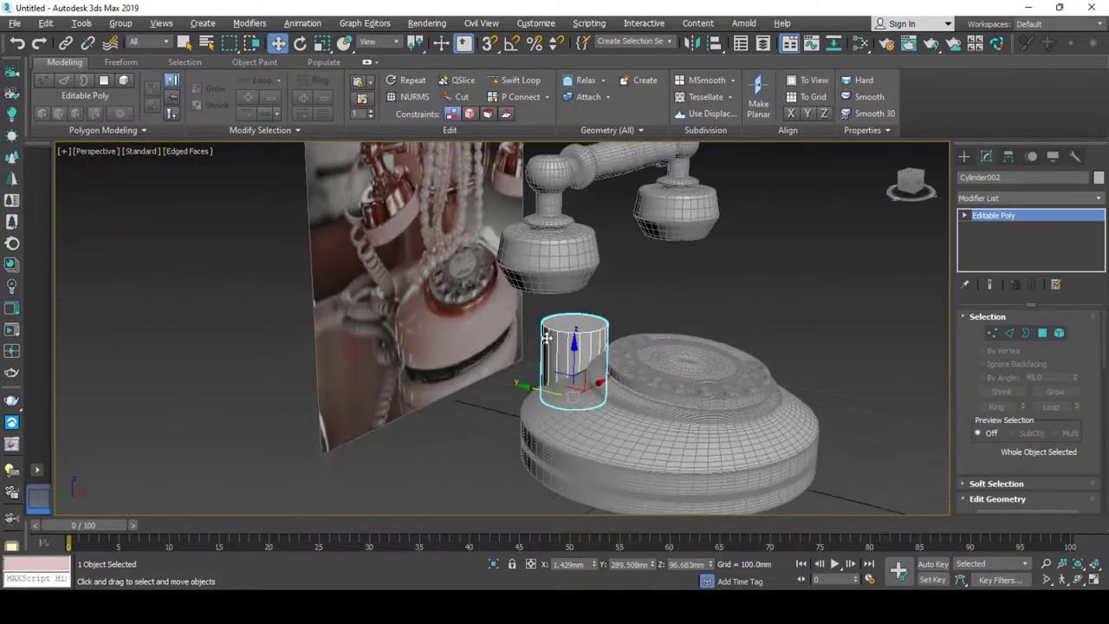
key(alt+w)
middle_click(780, 225)
key(alt+w)
mouse_move(603, 322)
middle_down()
mouse_move(609, 300)
mouse_move(660, 408)
middle_up()
key(alt+w)
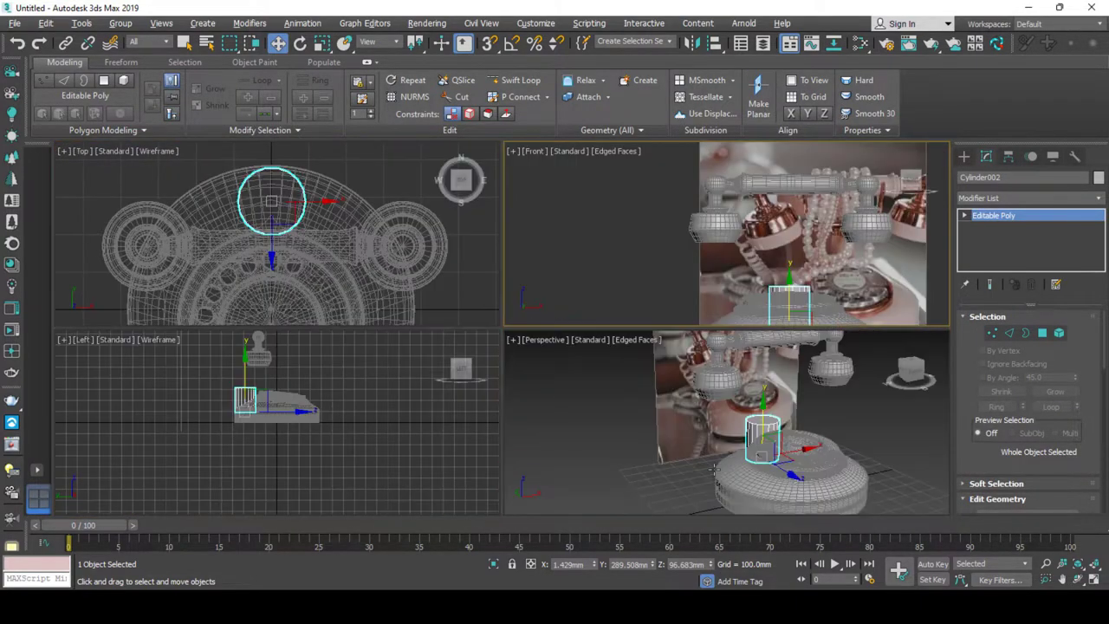
key(alt+w)
alt+middle_drag(607, 364, 598, 338)
key(1)
drag(529, 304, 596, 328)
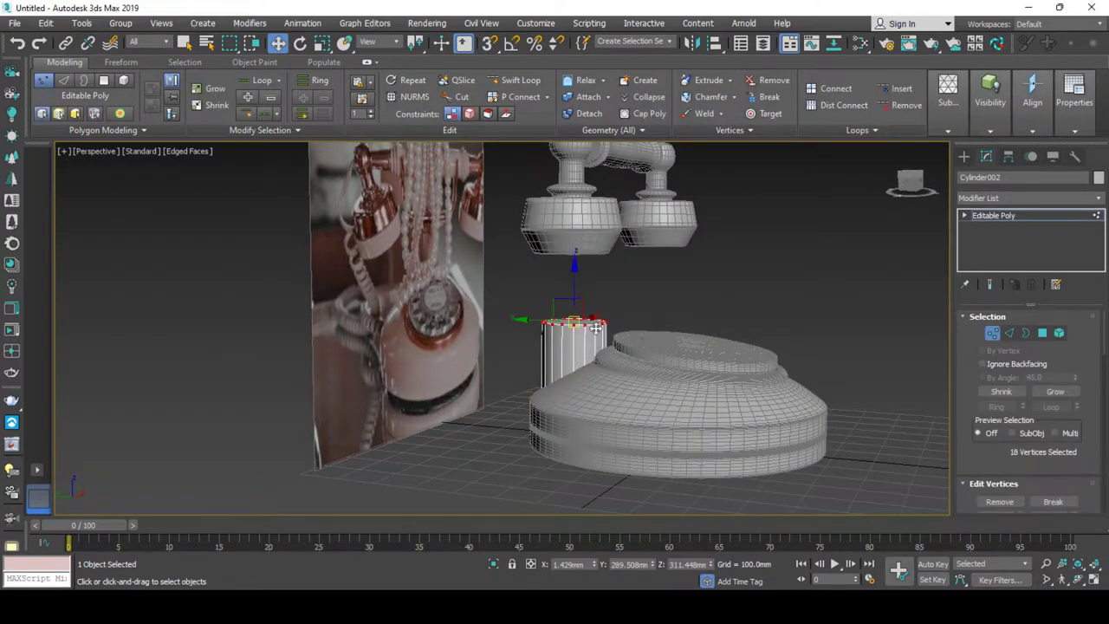
alt+middle_drag(597, 327, 583, 292)
scroll(568, 325, up, 3)
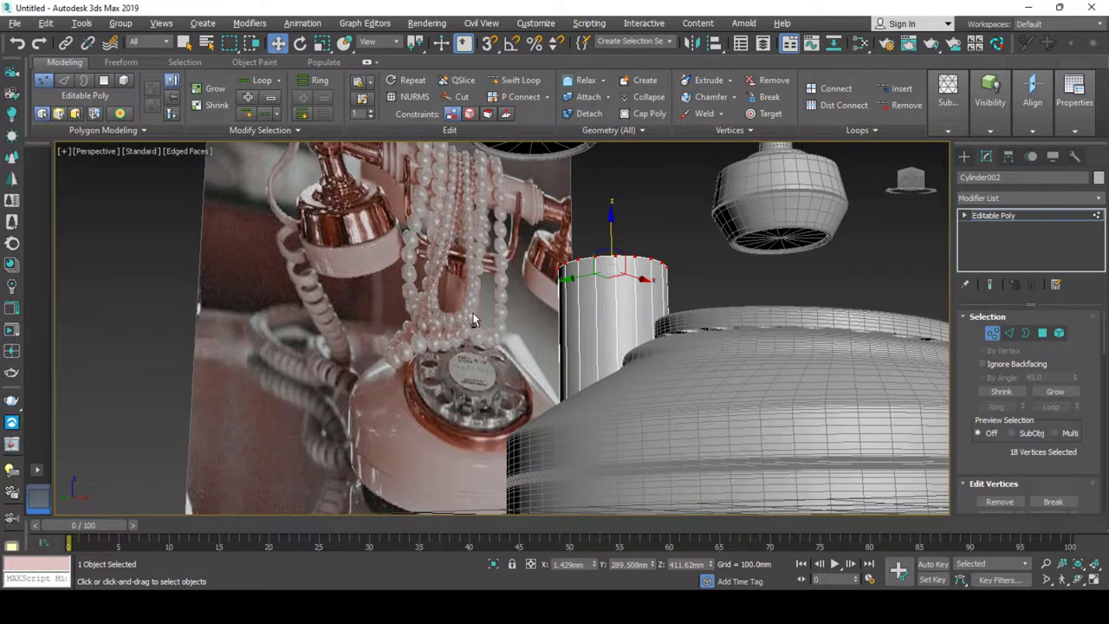
scroll(472, 319, up, 5)
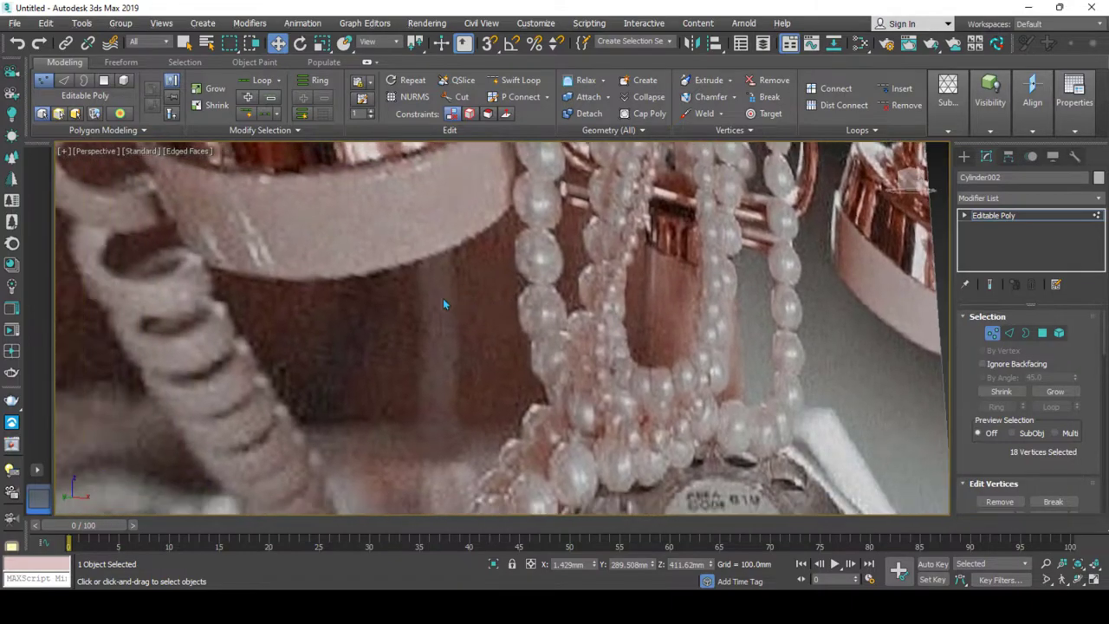
middle_drag(443, 299, 501, 315)
scroll(517, 326, down, 5)
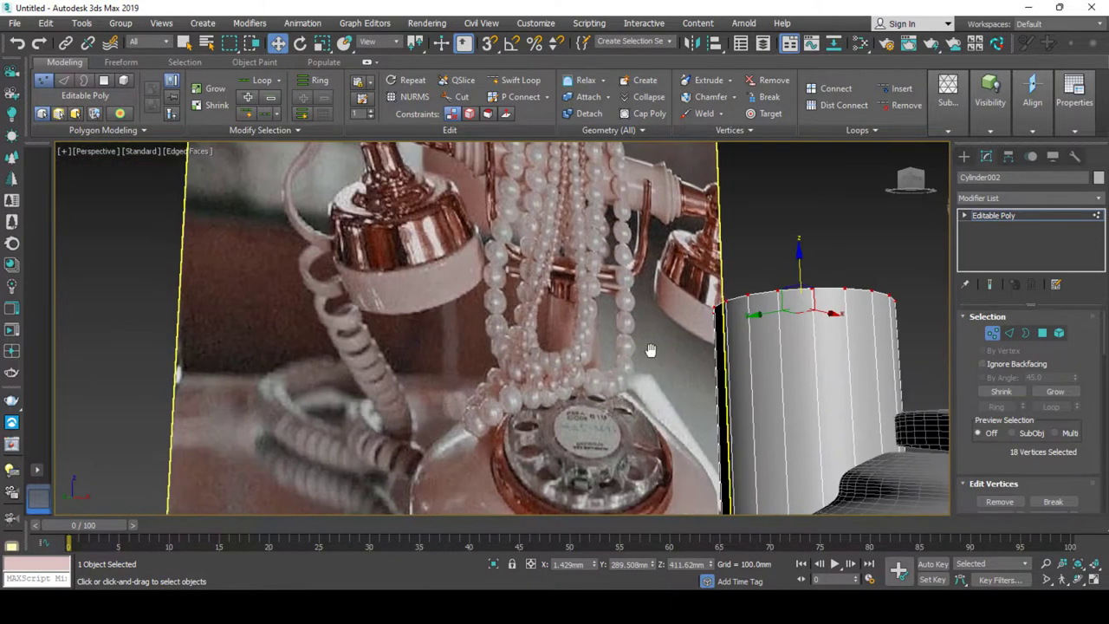
scroll(654, 369, down, 3)
scroll(654, 369, up, 3)
Scale the stem's top face down so the cylinder tapers toward its top.
key(4)
alt+middle_drag(674, 332, 624, 330)
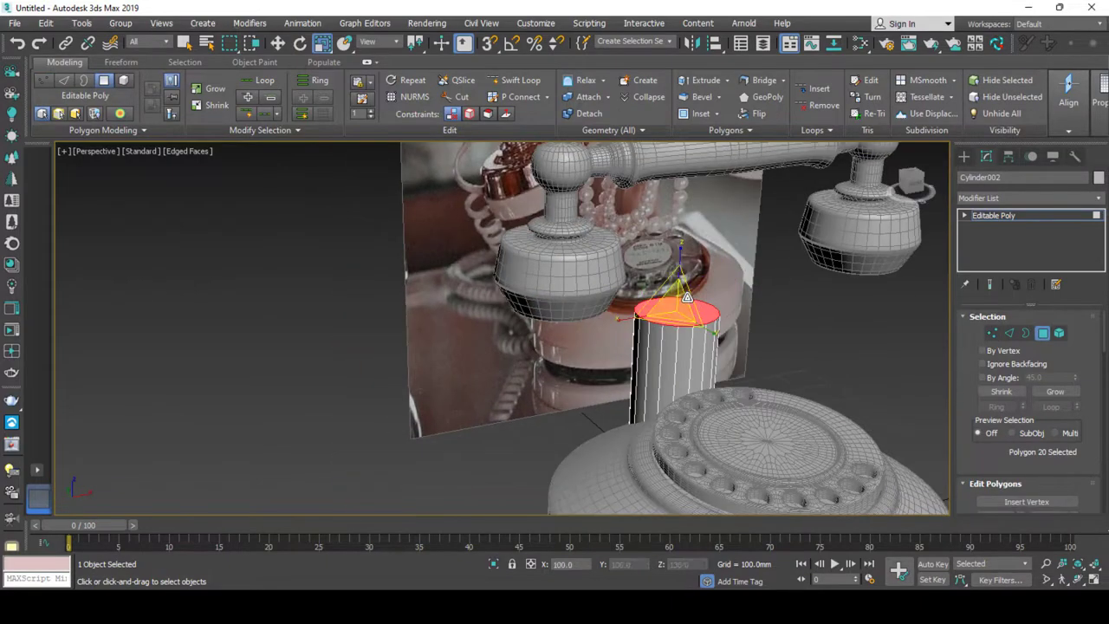
key(r)
drag(676, 313, 672, 454)
scroll(664, 296, up, 5)
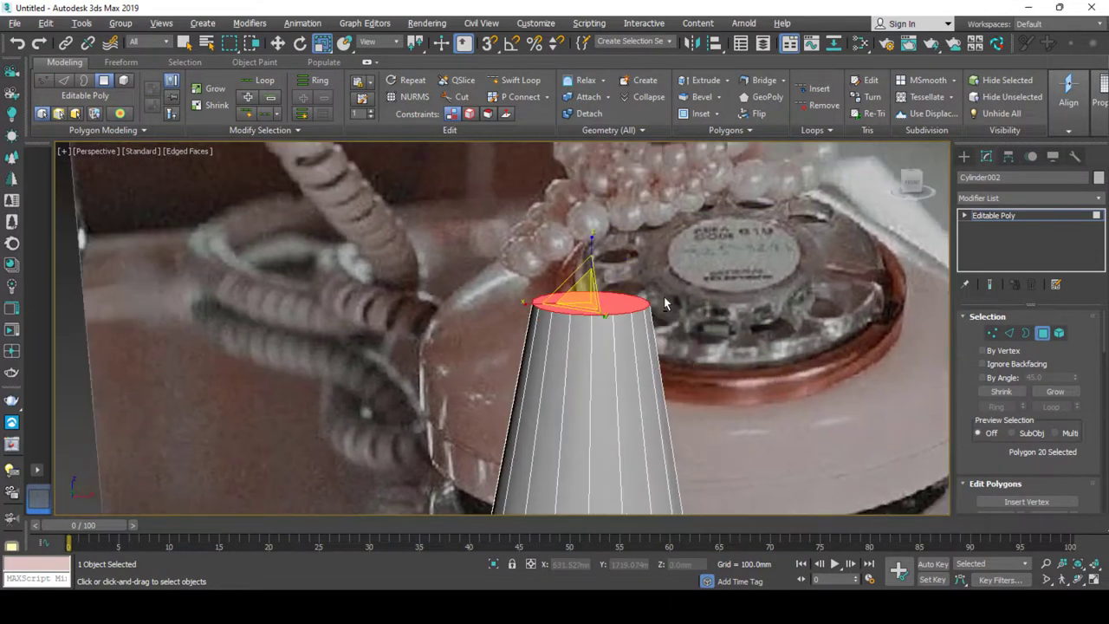
middle_drag(664, 297, 624, 451)
scroll(636, 390, down, 2)
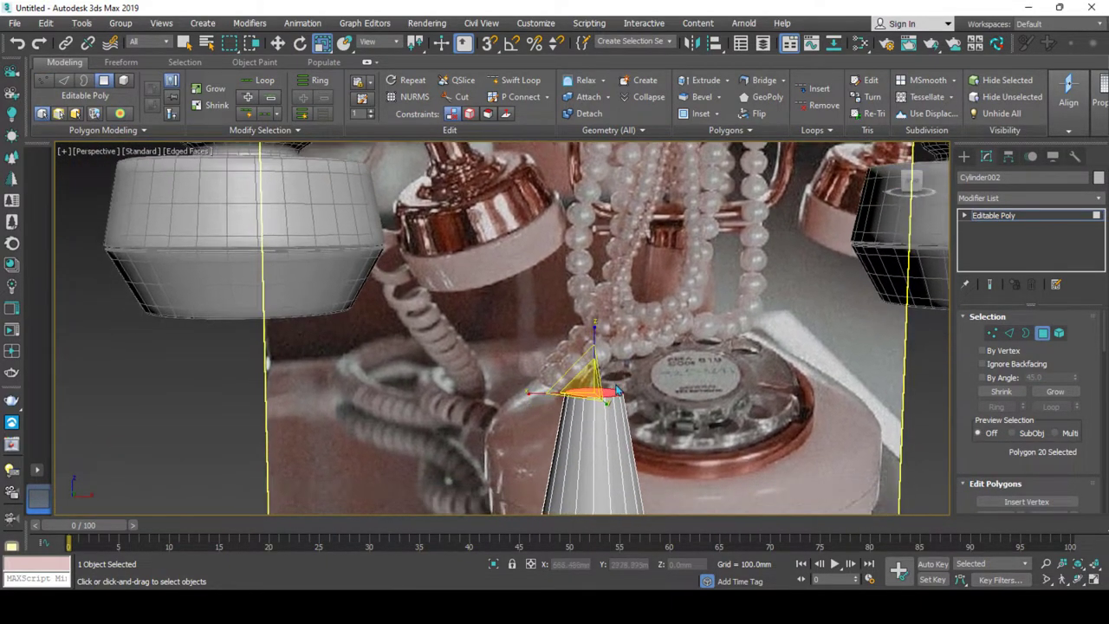
alt+middle_drag(636, 389, 607, 386)
Extrude the narrowed top face upward by 100mm.
key(w)
right_click(607, 383)
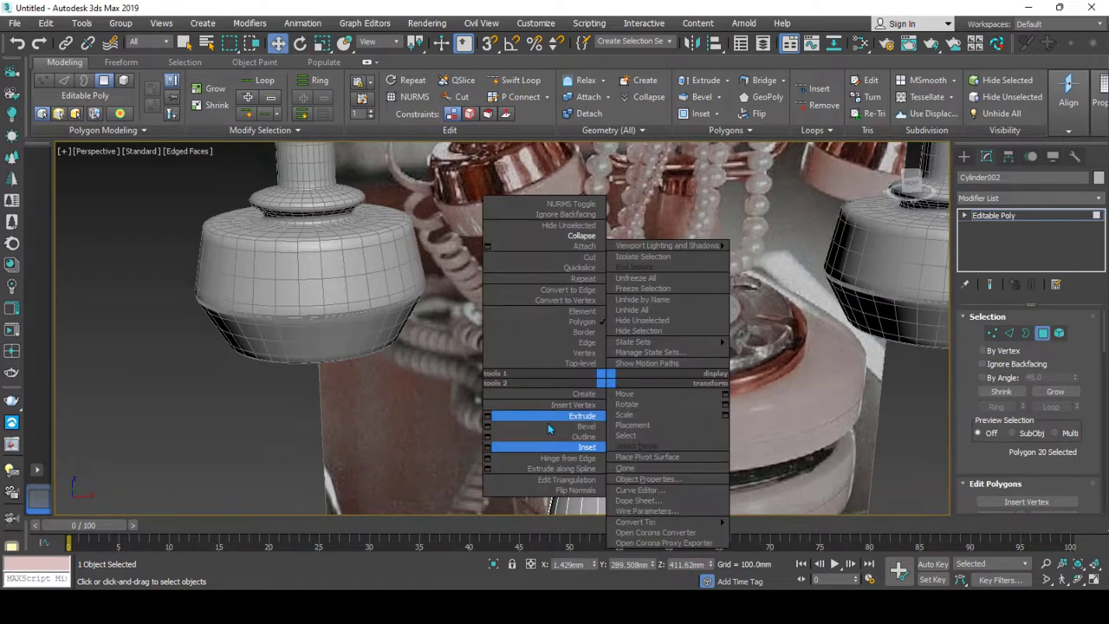
click(487, 415)
click(509, 375)
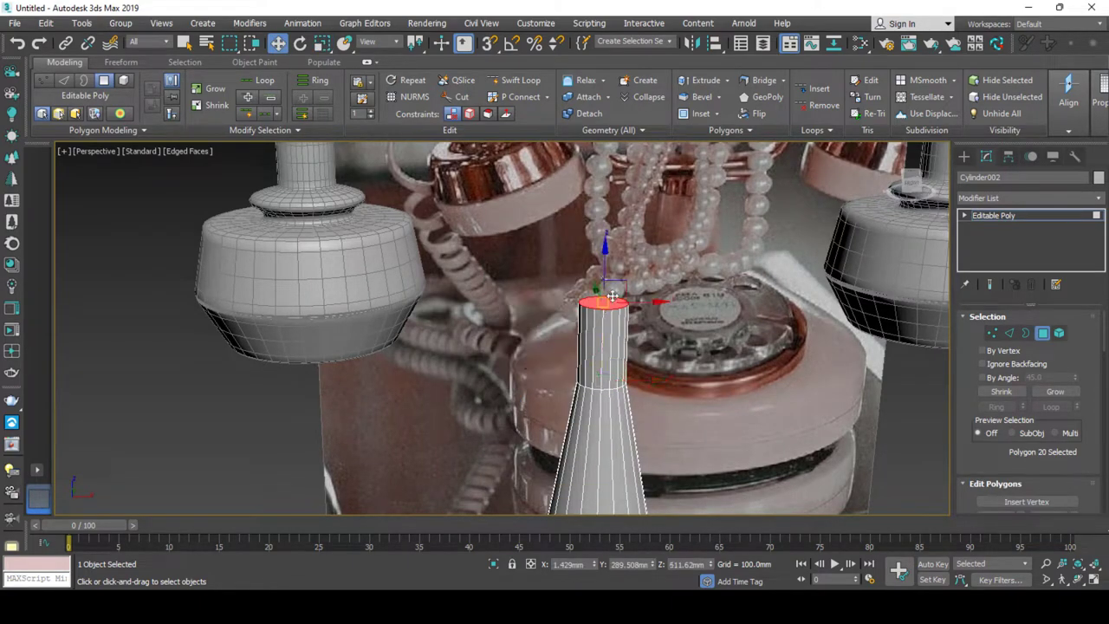
scroll(606, 313, down, 3)
scroll(608, 320, down, 2)
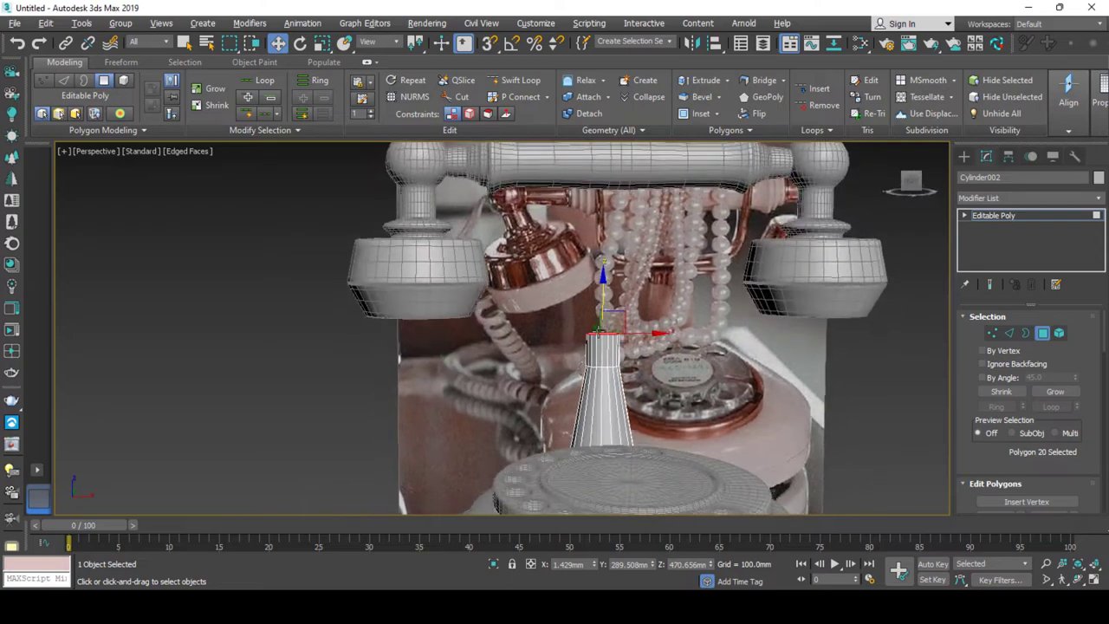
scroll(608, 330, down, 2)
scroll(609, 338, down, 2)
scroll(609, 338, up, 2)
Show the Shapes category of the Create panel with the front view maximized.
key(alt+w)
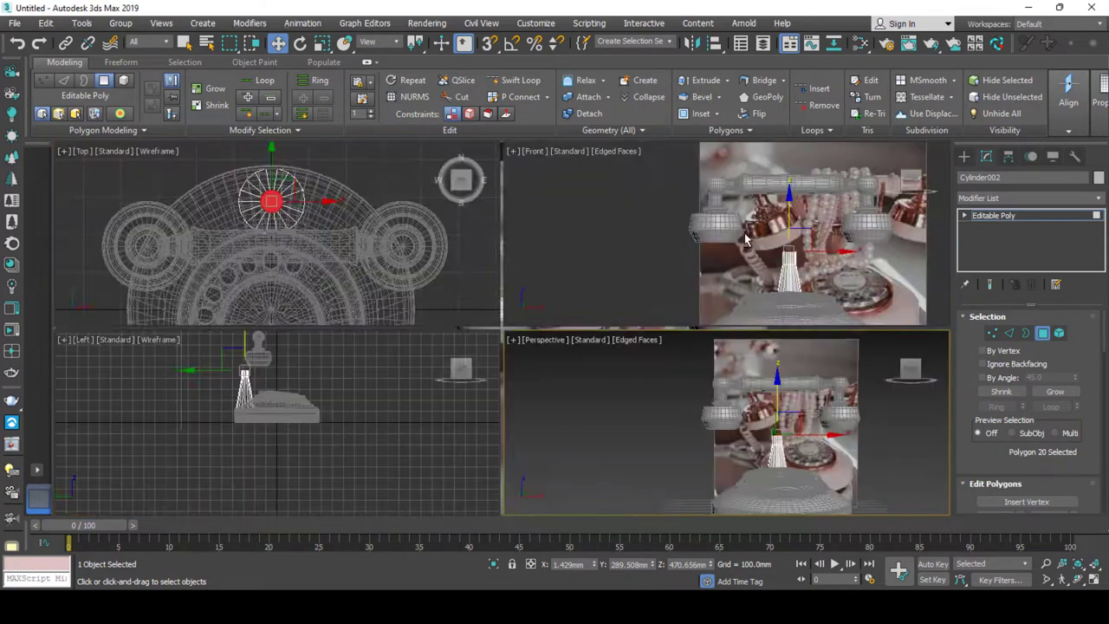
key(alt+w)
middle_drag(633, 338, 658, 338)
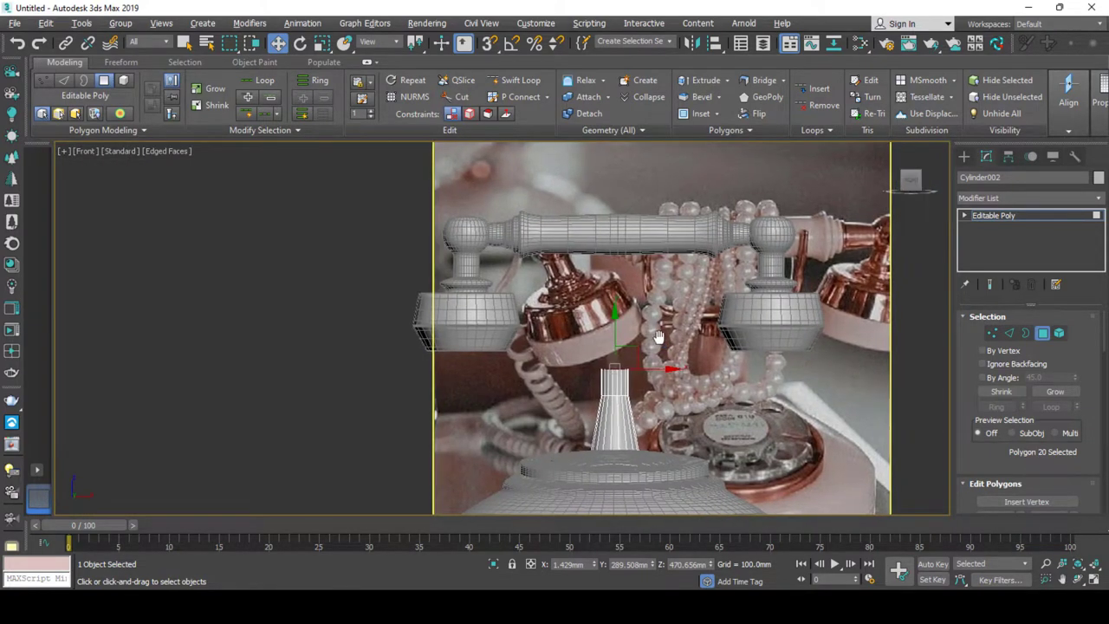
click(963, 156)
click(979, 176)
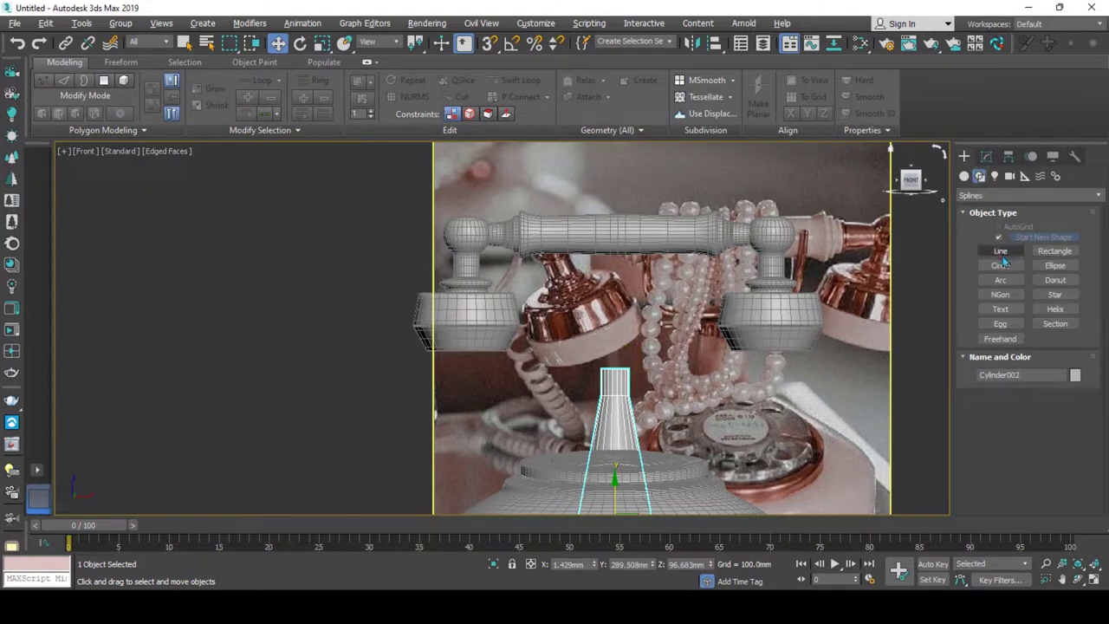
Draw the bent cradle-arm Line in the front view, starting below the handset's middle.
click(1000, 251)
middle_drag(638, 376, 606, 361)
scroll(606, 217, up, 3)
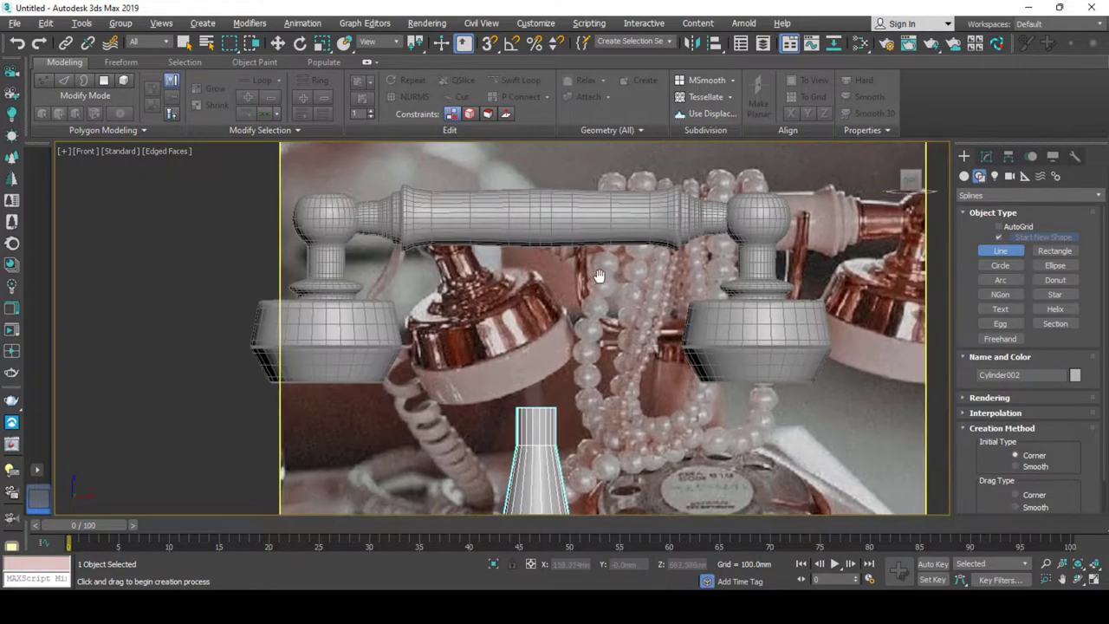
middle_drag(591, 211, 565, 232)
click(571, 226)
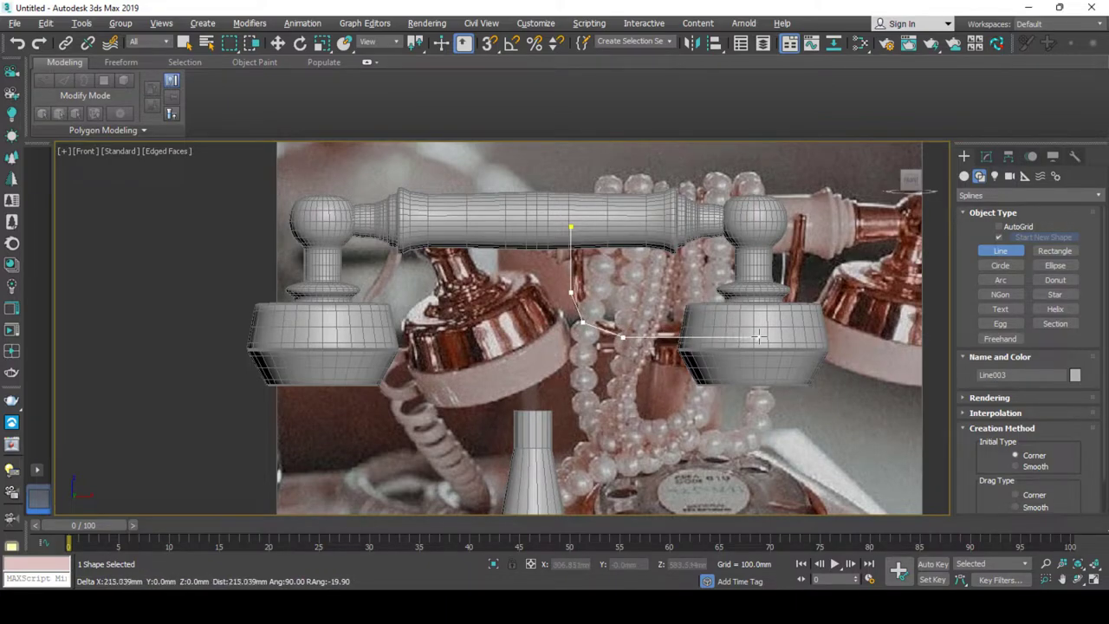
middle_drag(663, 336, 499, 366)
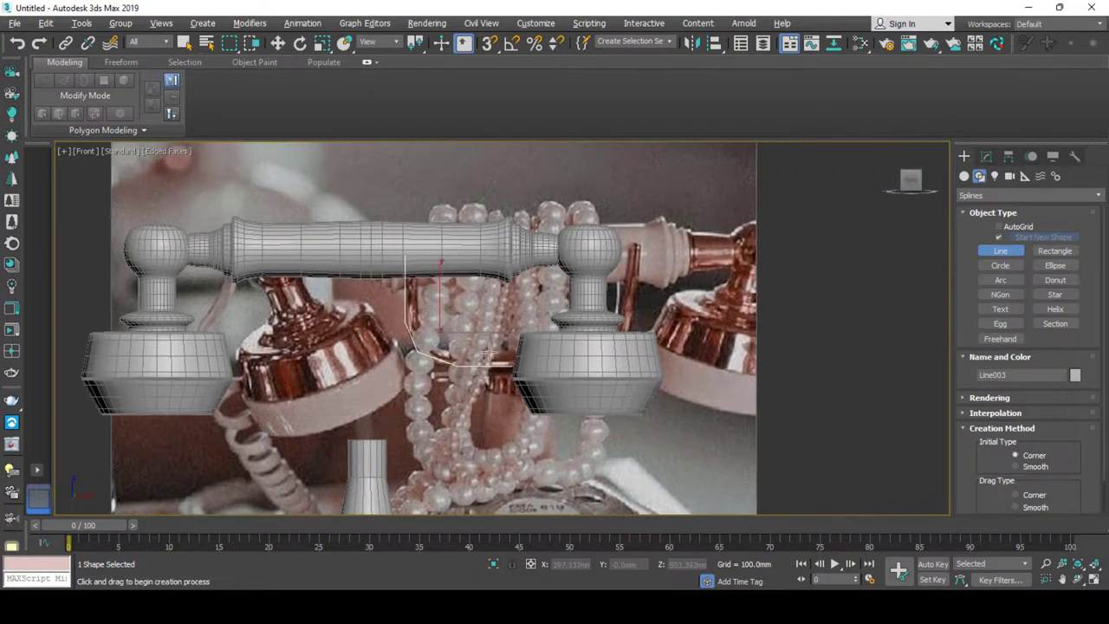
right_click(480, 336)
Clone the arm line once to the right and mirror the copy on X.
shift+drag(732, 336, 743, 336)
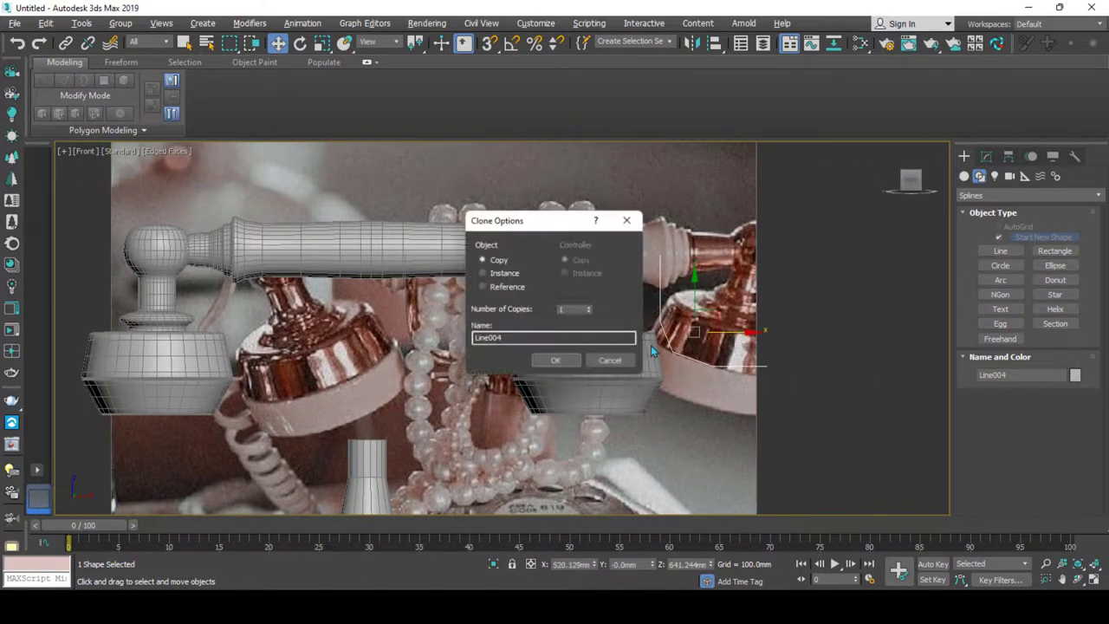
click(563, 358)
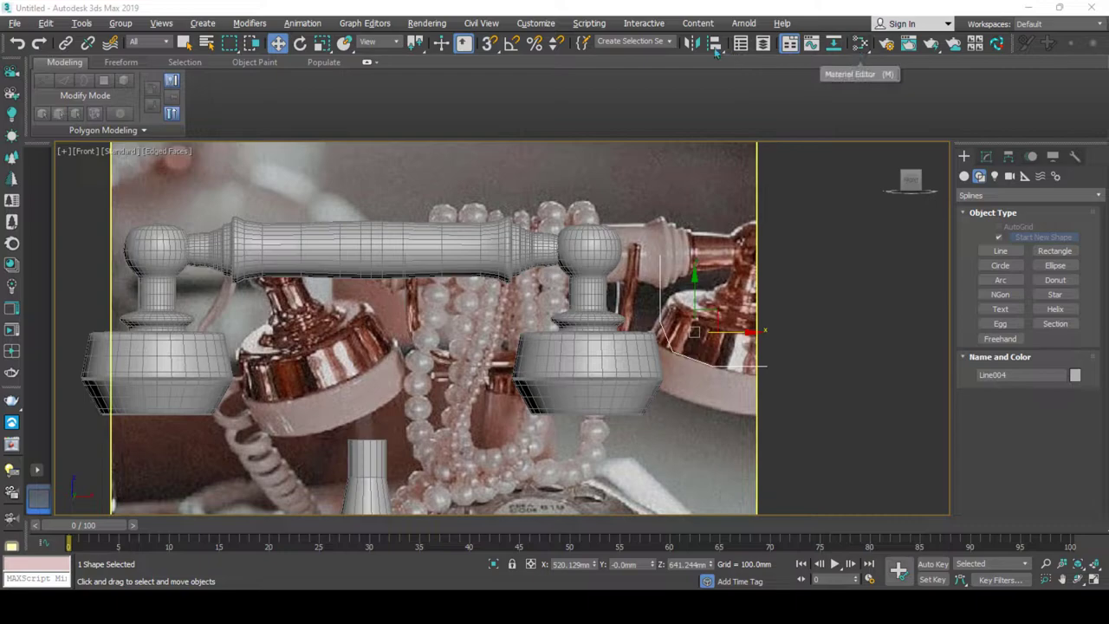
click(859, 45)
click(524, 409)
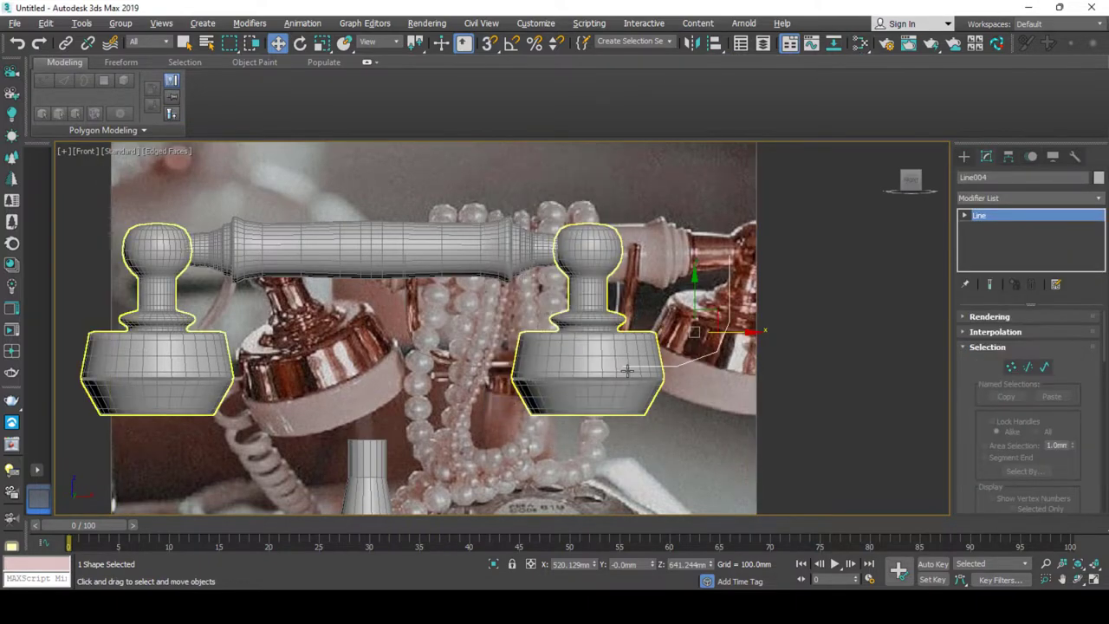
Isolate the two arm lines and attach the left line to the right one.
click(496, 565)
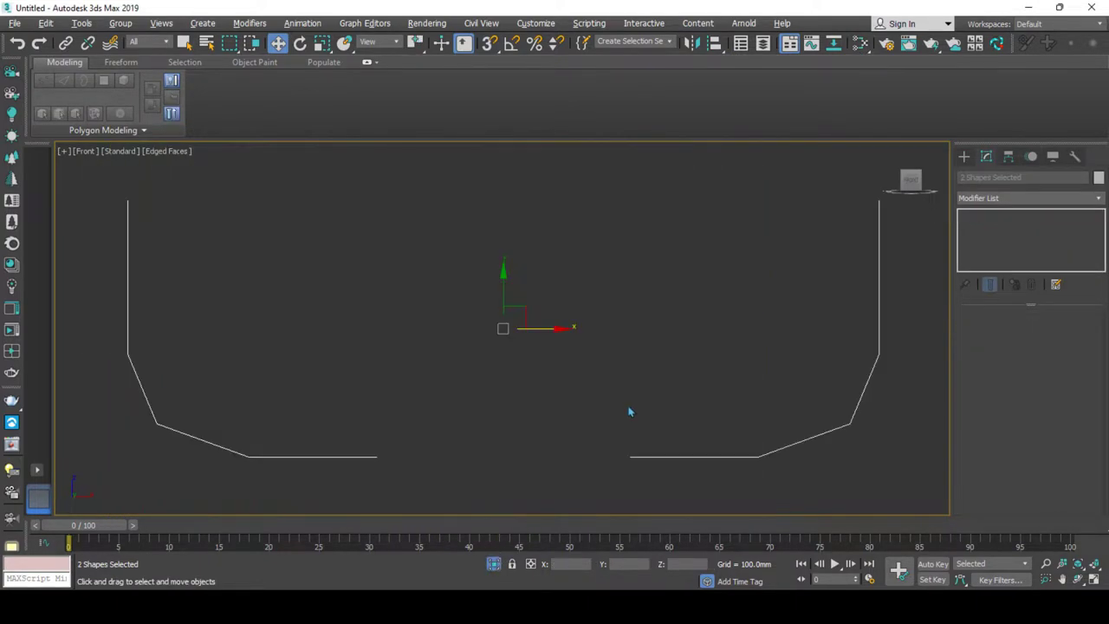
key(alt+w)
key(alt+w)
drag(624, 396, 696, 430)
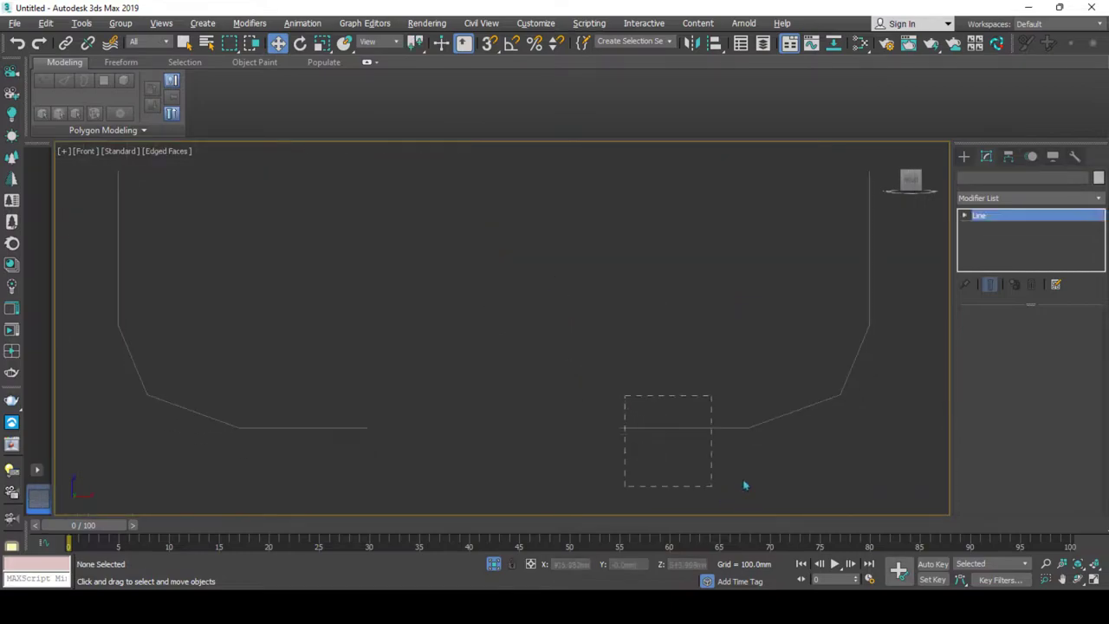
scroll(977, 391, down, 5)
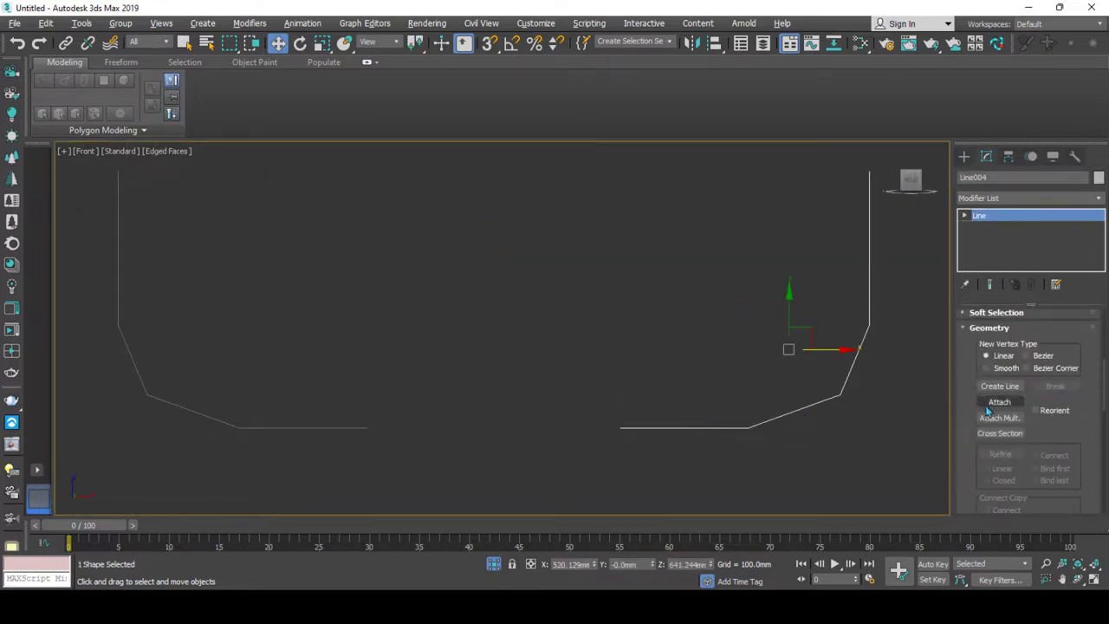
click(996, 402)
click(363, 432)
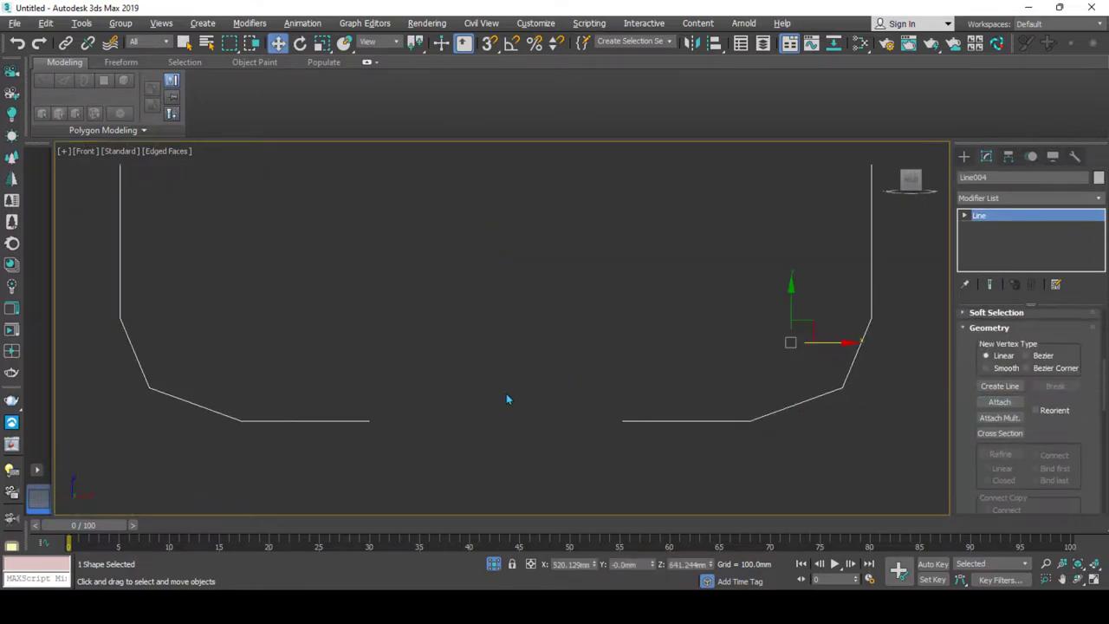
Fuse and weld the two middle end points into a single vertex.
key(1)
right_click(477, 380)
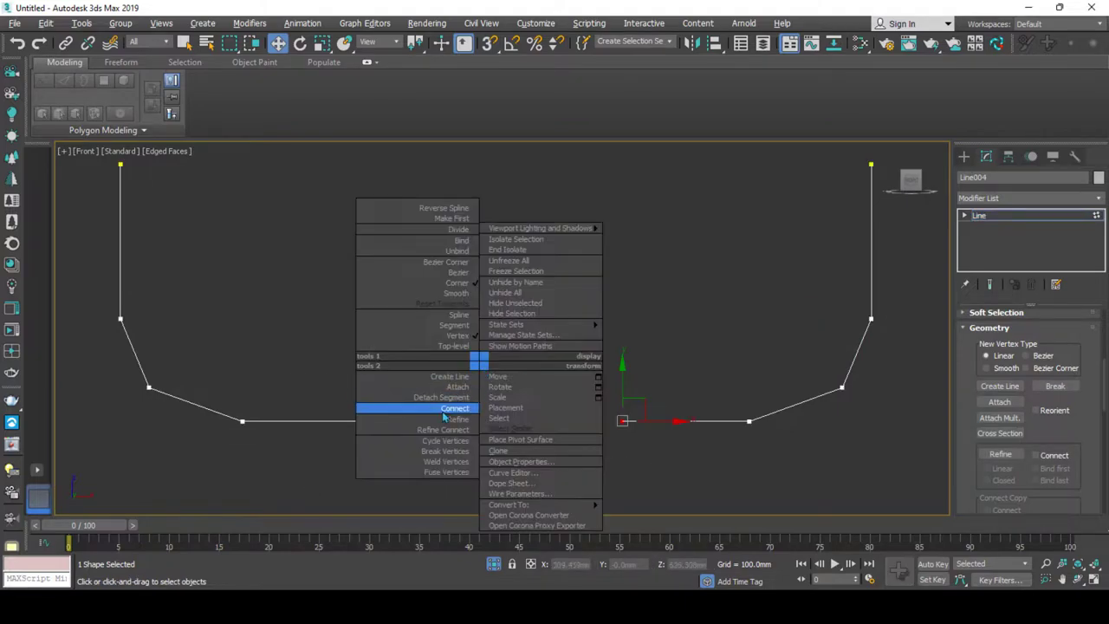
click(420, 475)
right_click(516, 382)
click(425, 476)
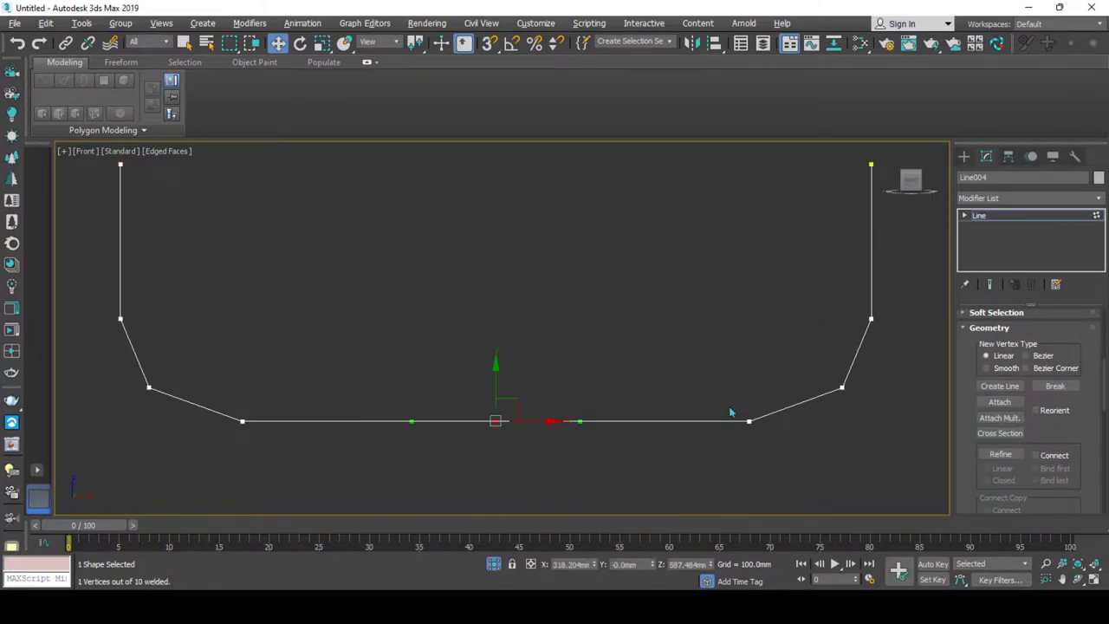
click(992, 216)
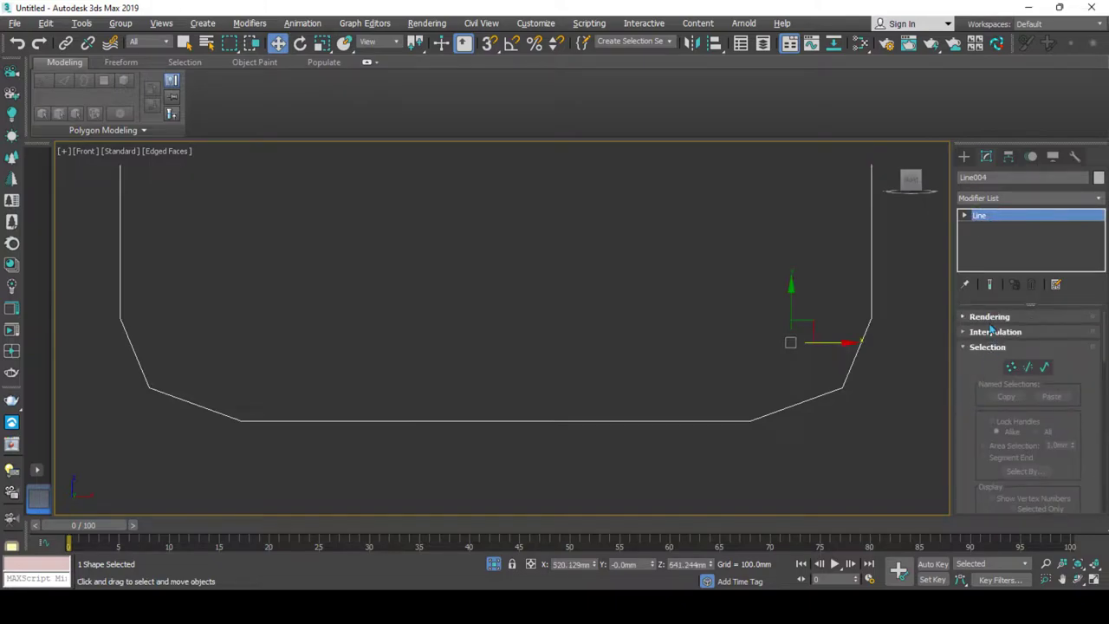
Enable the line in renderer and viewport, thicken its tube, and place it under the handset.
click(990, 318)
click(1008, 343)
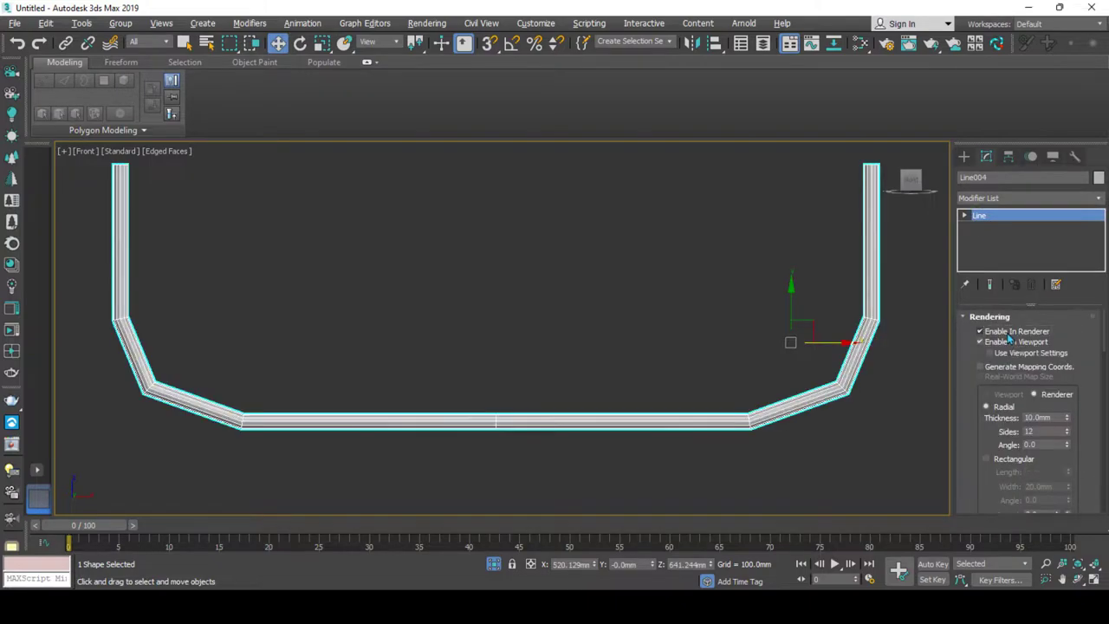
scroll(1069, 413, down, 1)
drag(1066, 407, 1068, 363)
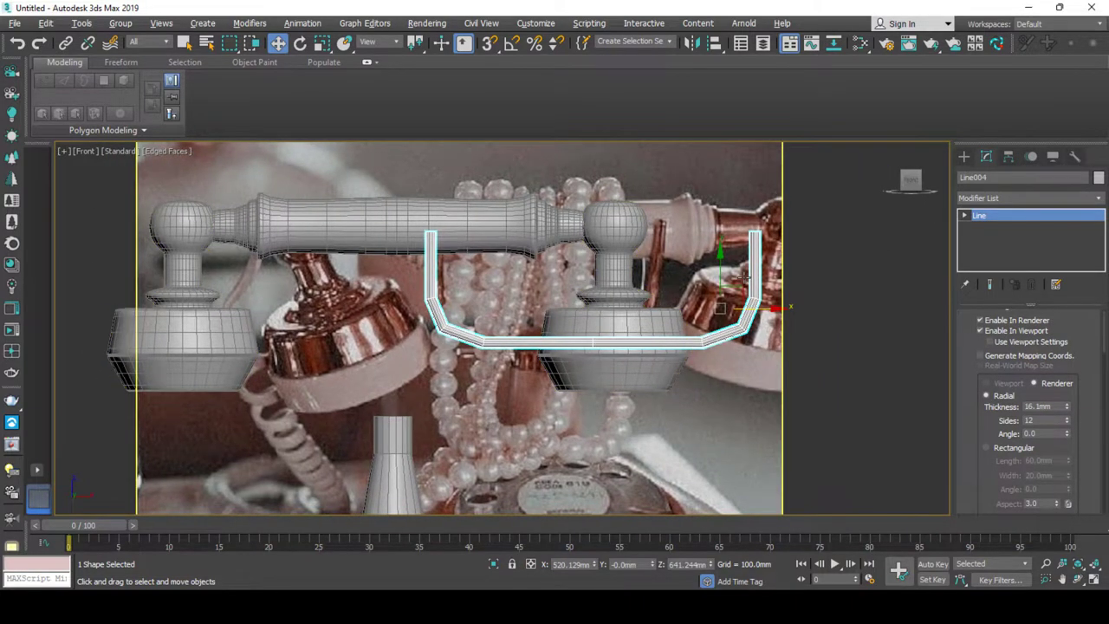
drag(702, 283, 560, 375)
Center the pivot on the U-shaped line and raise its thickness to 23.828mm.
click(1009, 156)
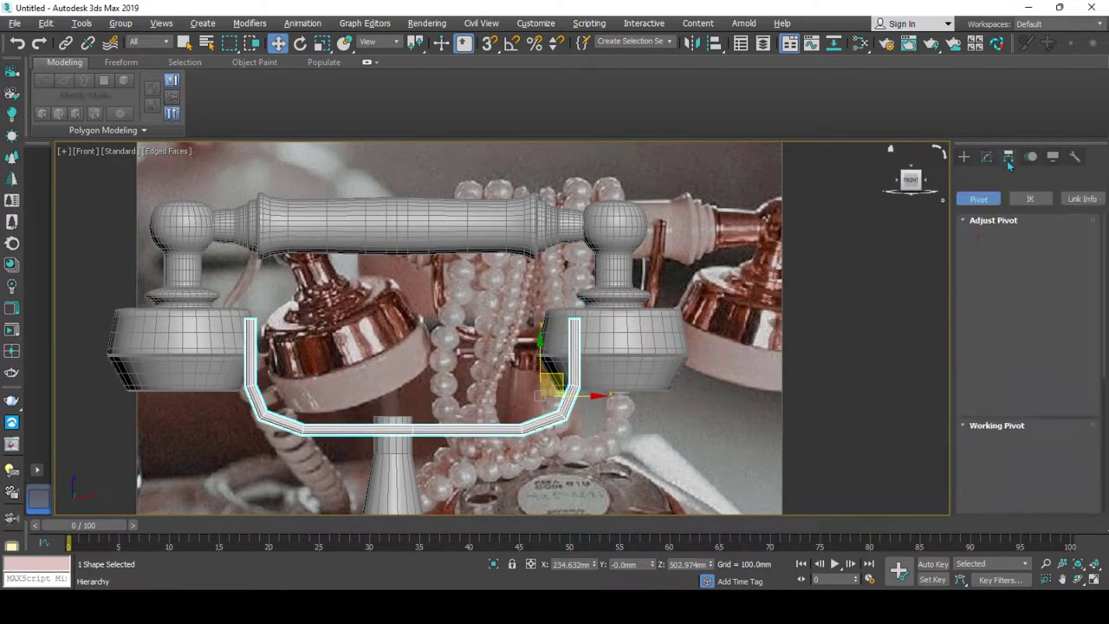
click(1028, 252)
click(1016, 326)
click(986, 156)
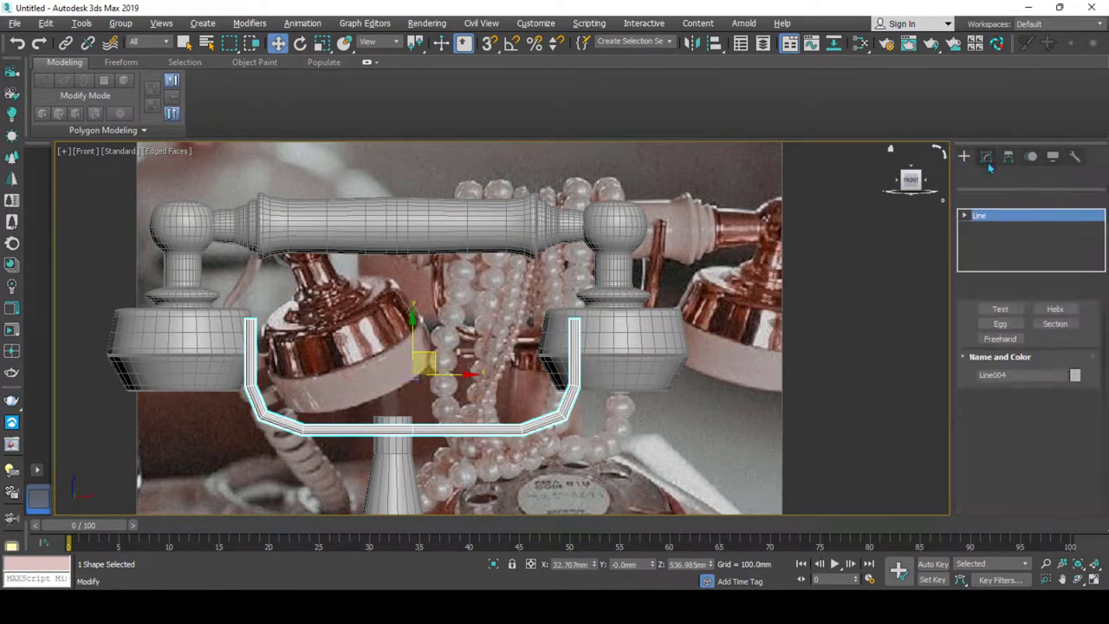
drag(1066, 408, 1068, 374)
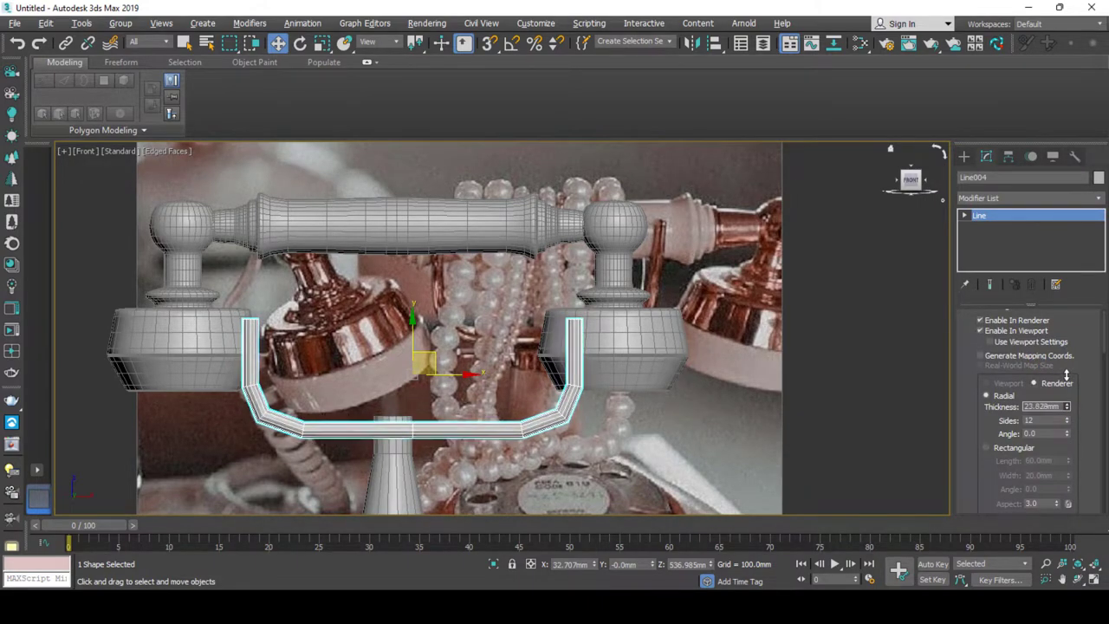
key(p)
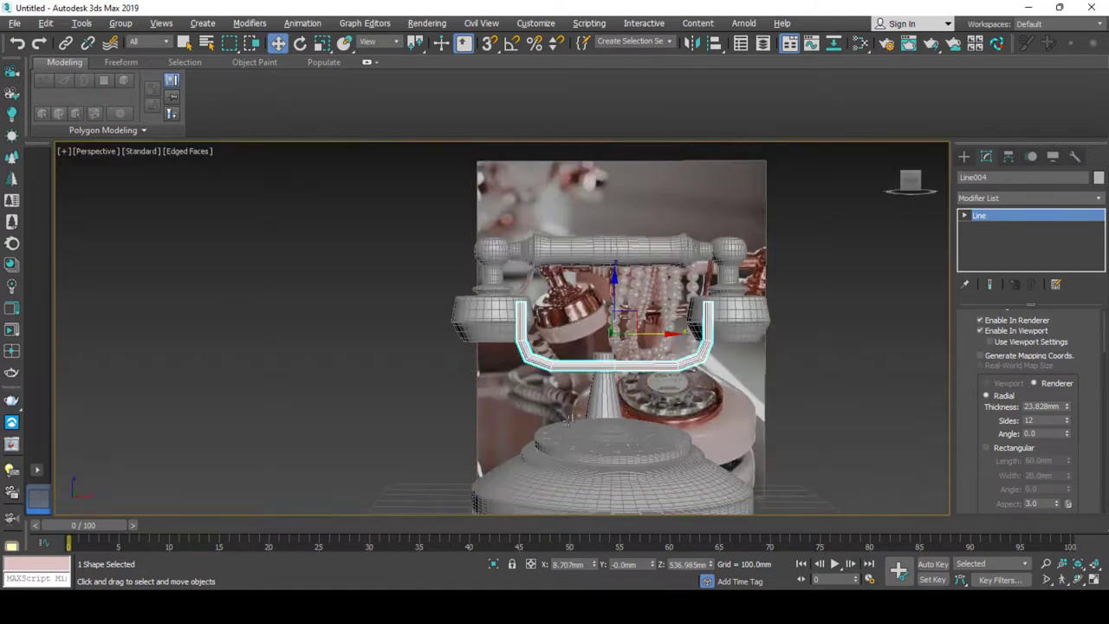
scroll(523, 386, up, 3)
alt+middle_drag(524, 387, 457, 375)
Convert the cradle line to an Editable Poly and enable Affect Pivot Only.
key(1)
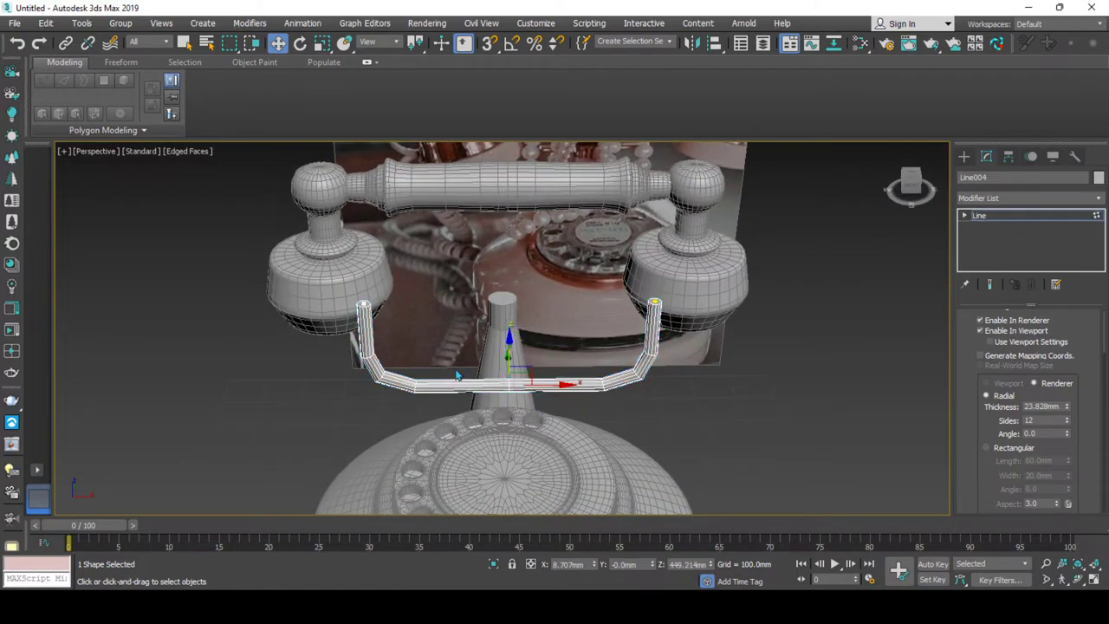
key(r)
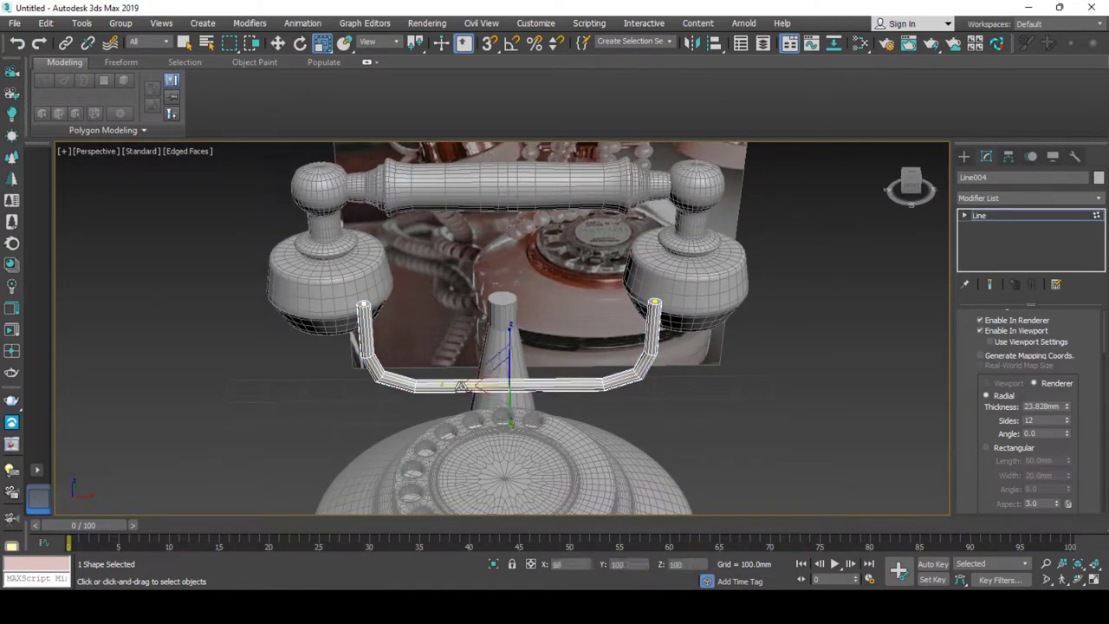
right_click(467, 370)
mouse_move(495, 511)
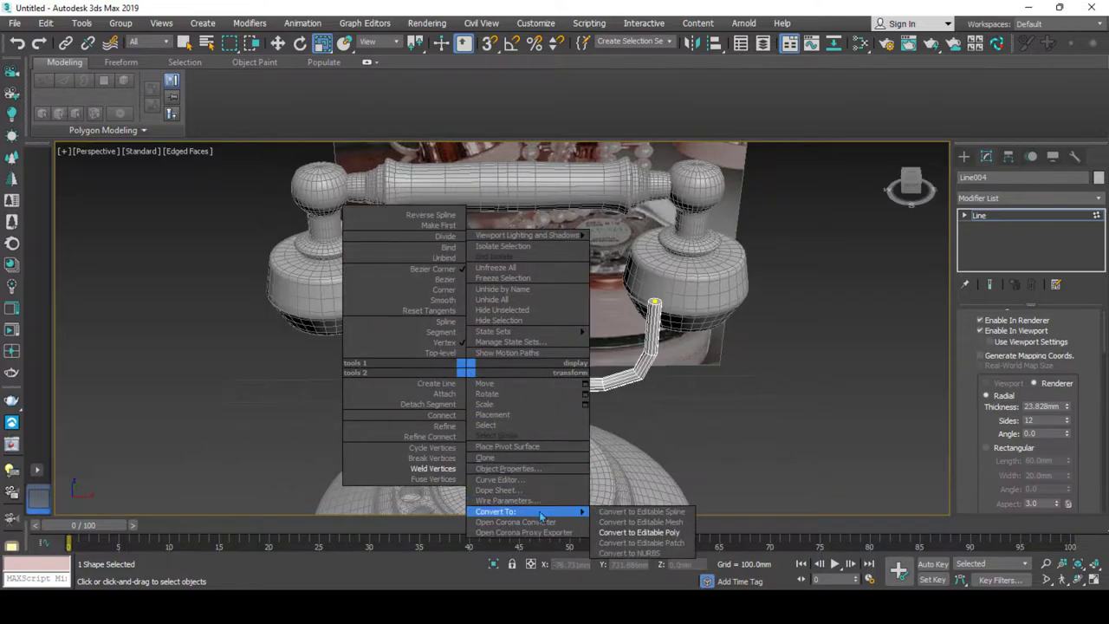
click(645, 532)
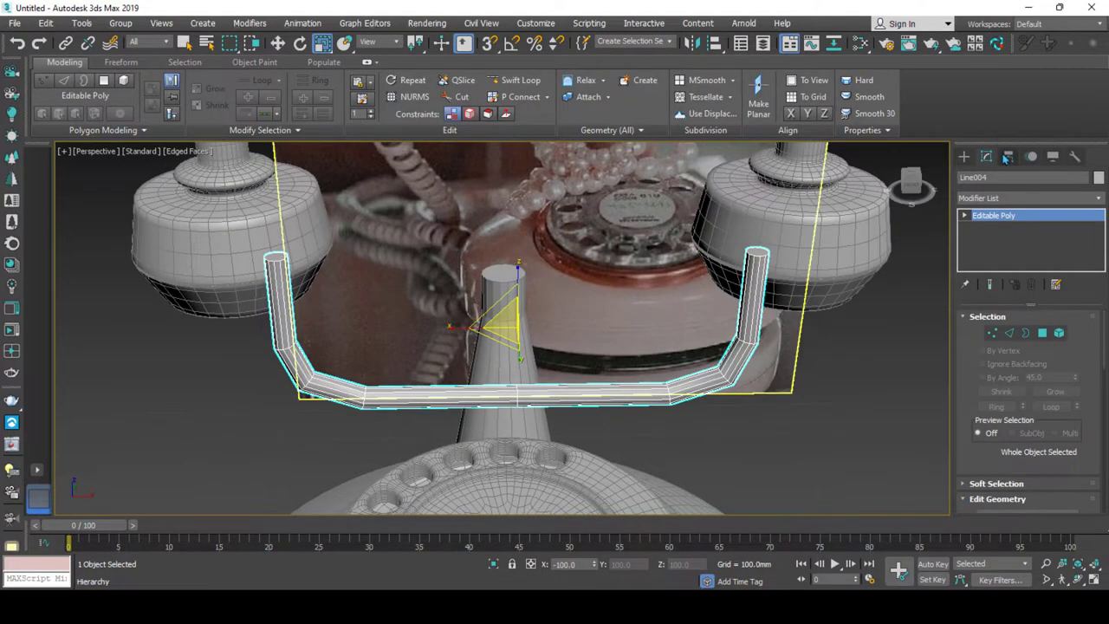
click(986, 156)
click(1014, 256)
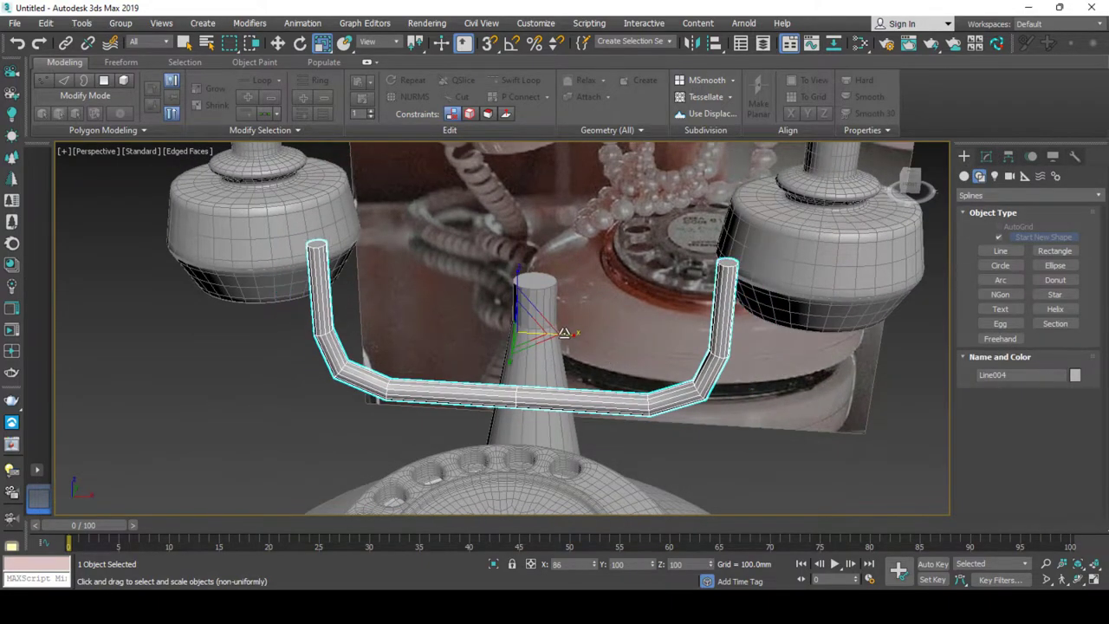
Move the cradle arm upward toward the handset.
mouse_move(573, 335)
alt+middle_down()
mouse_move(423, 300)
mouse_move(360, 326)
alt+middle_up()
key(w)
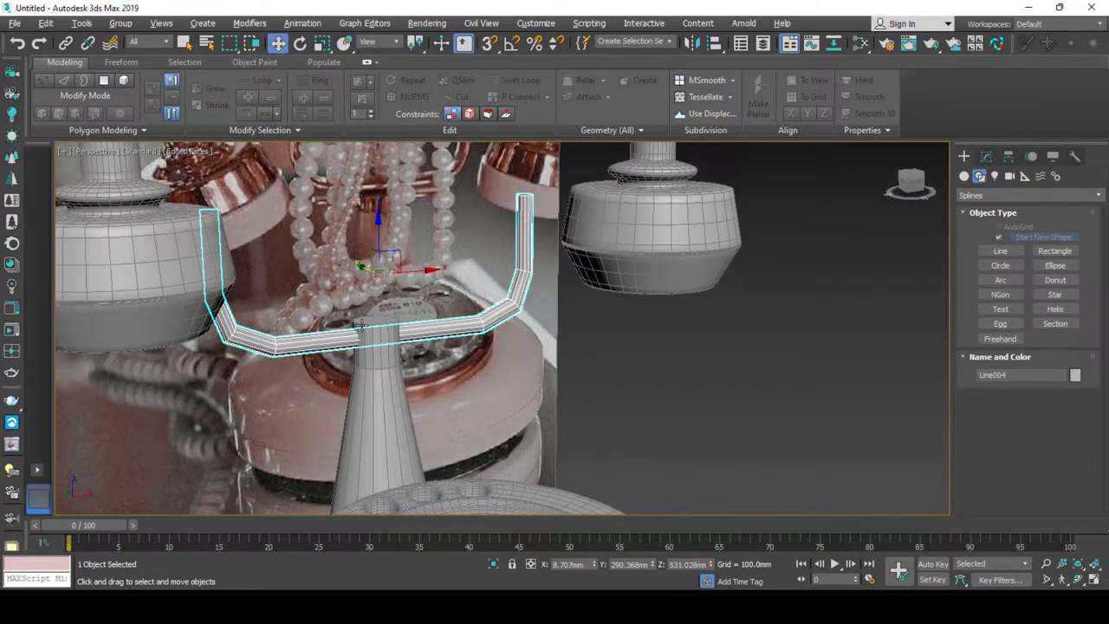
drag(381, 251, 378, 226)
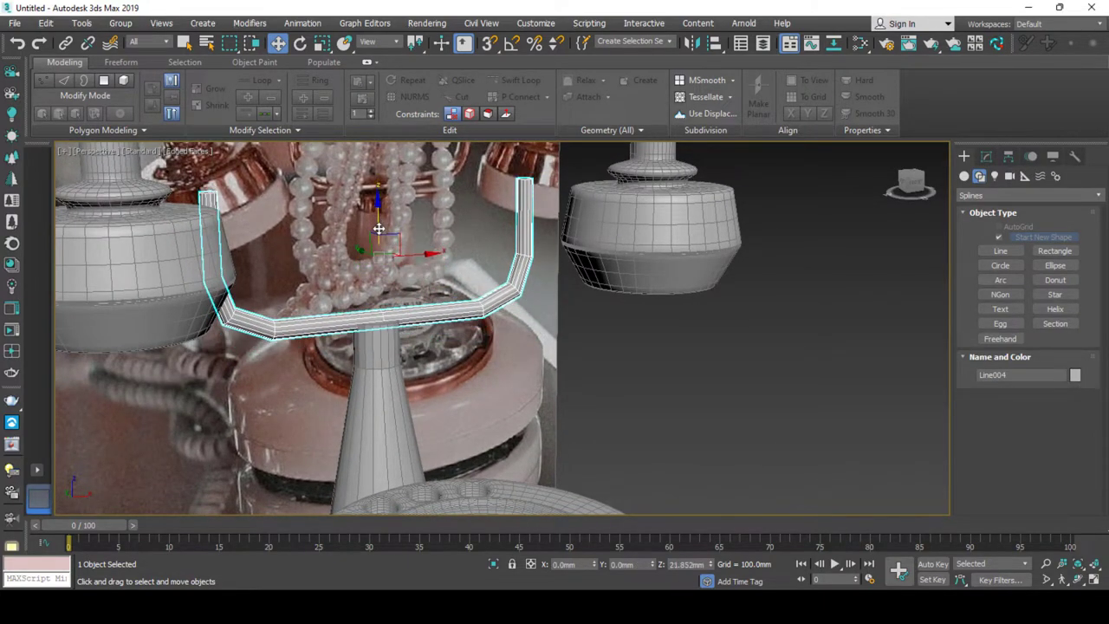
click(351, 257)
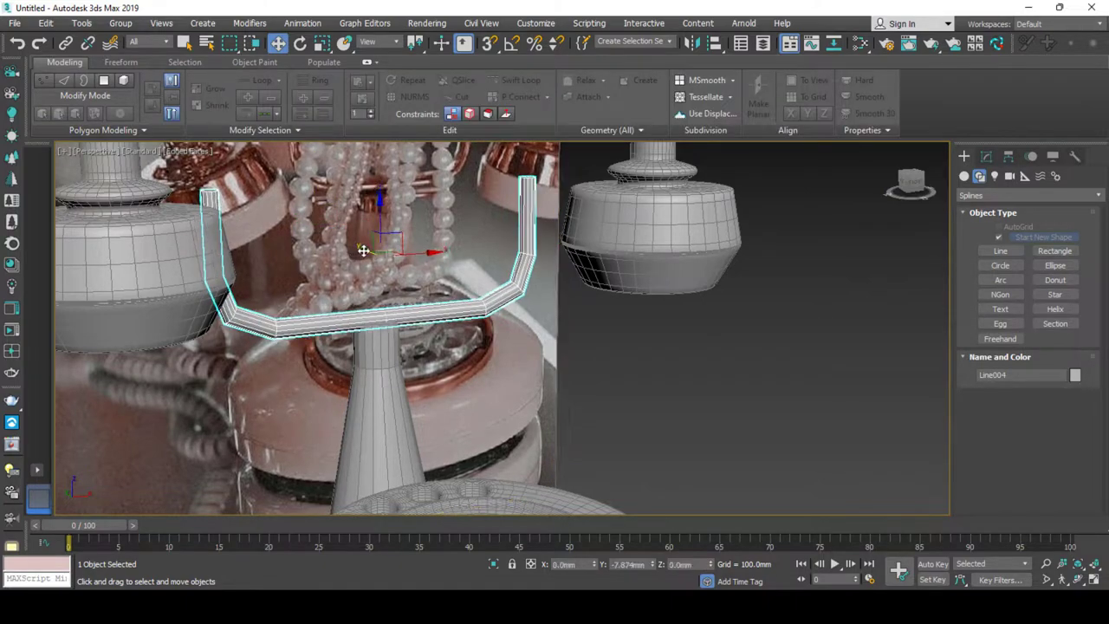
alt+middle_drag(353, 252, 424, 315)
scroll(424, 314, up, 2)
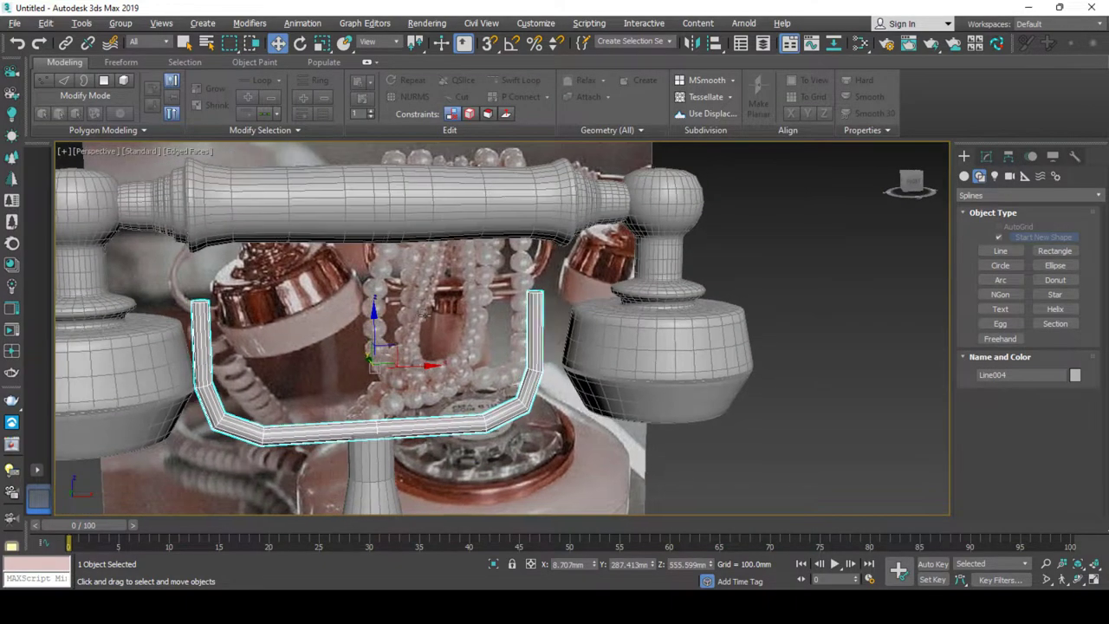
scroll(424, 314, up, 2)
scroll(424, 313, down, 4)
Scale the cradle arm to 82% along X so it fits between the posts.
key(r)
key(shift+f)
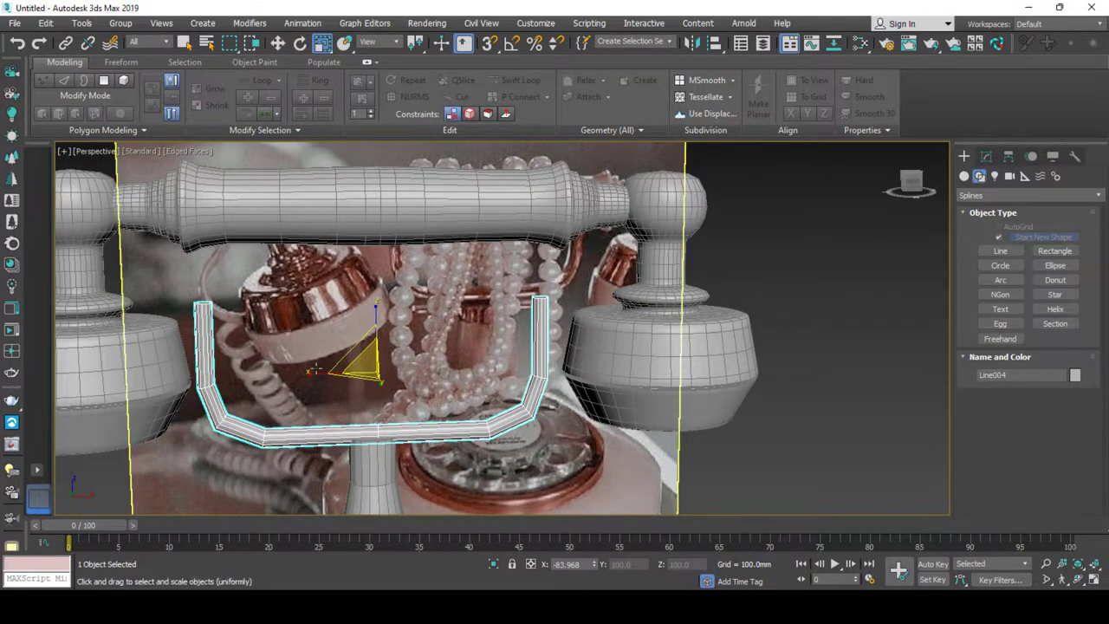
click(314, 370)
key(ctrl+z)
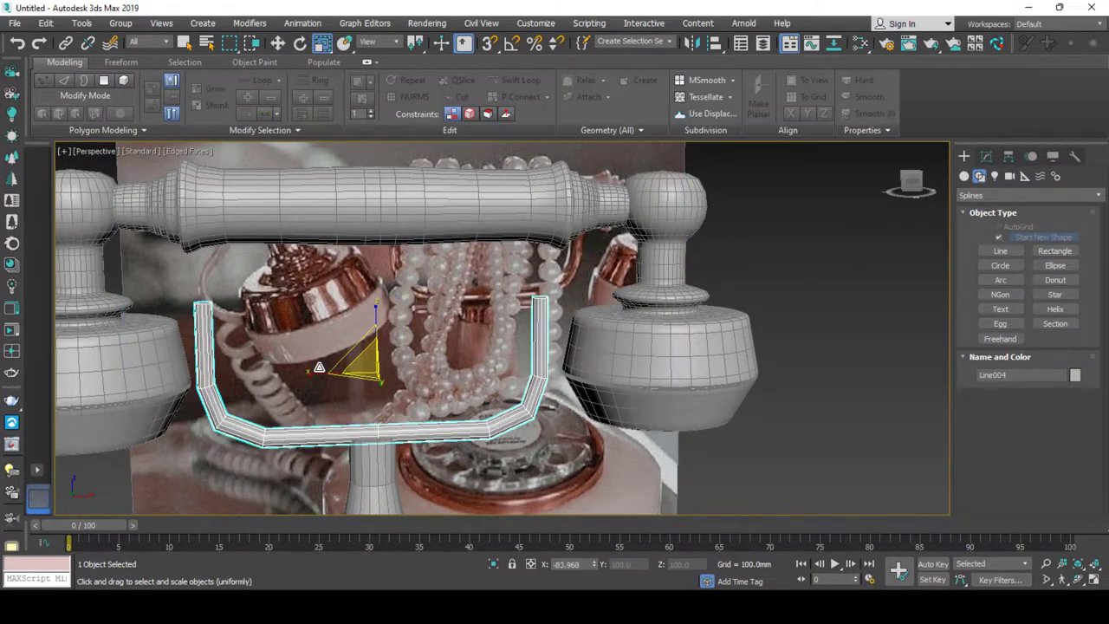
drag(347, 371, 331, 371)
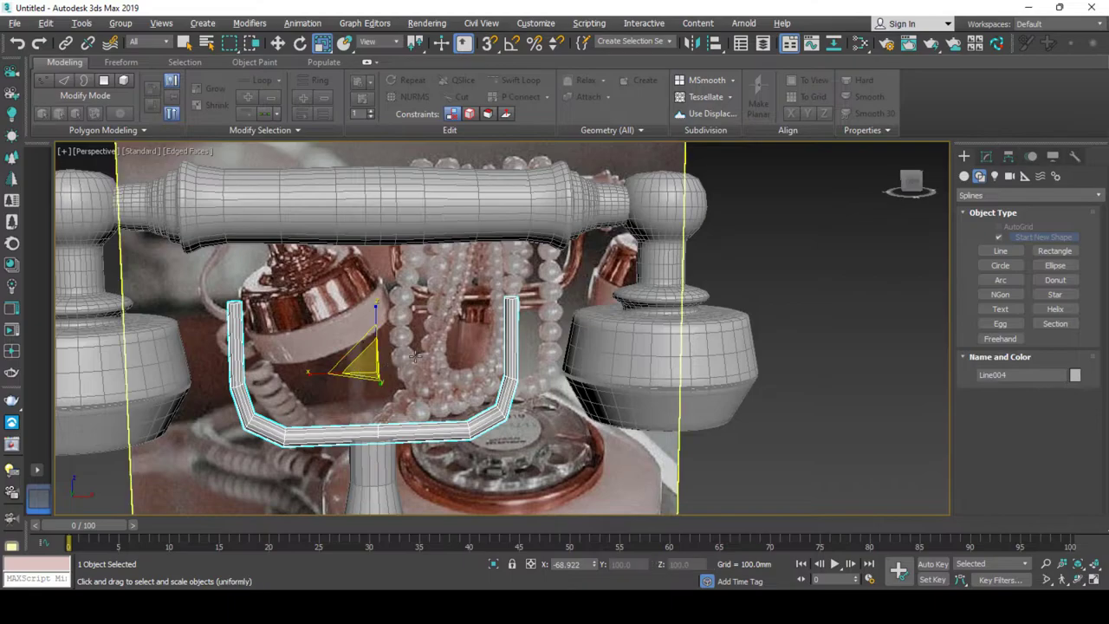
mouse_move(370, 358)
alt+middle_down()
mouse_move(422, 346)
mouse_move(279, 360)
mouse_move(460, 279)
alt+middle_up()
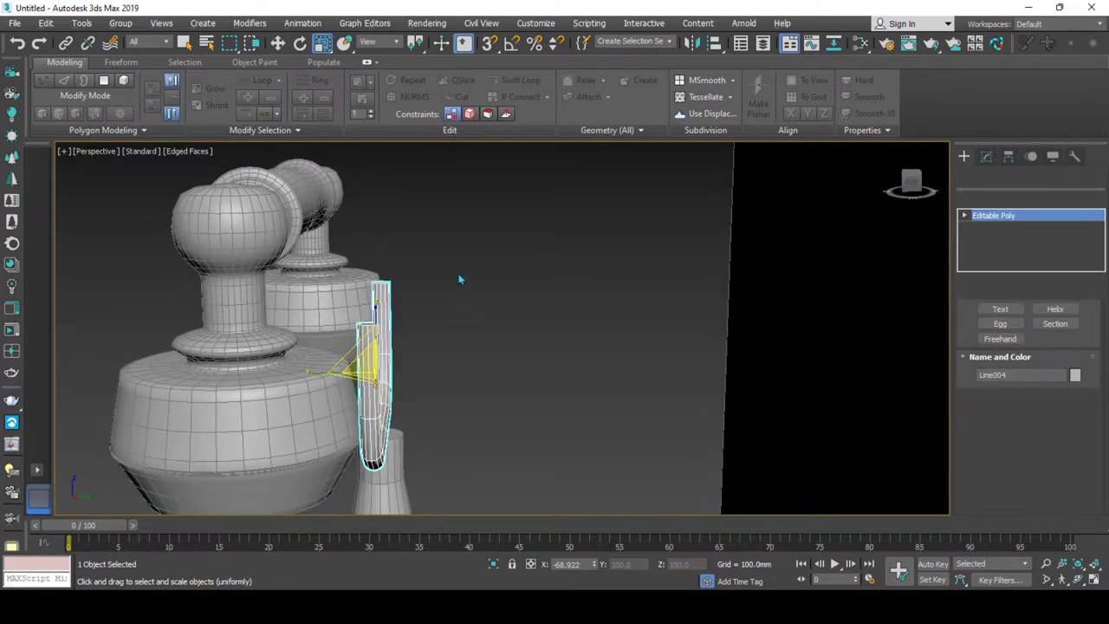
Select the top vertices of both arm ends and scale them outward into flat boxes.
key(1)
drag(367, 243, 438, 351)
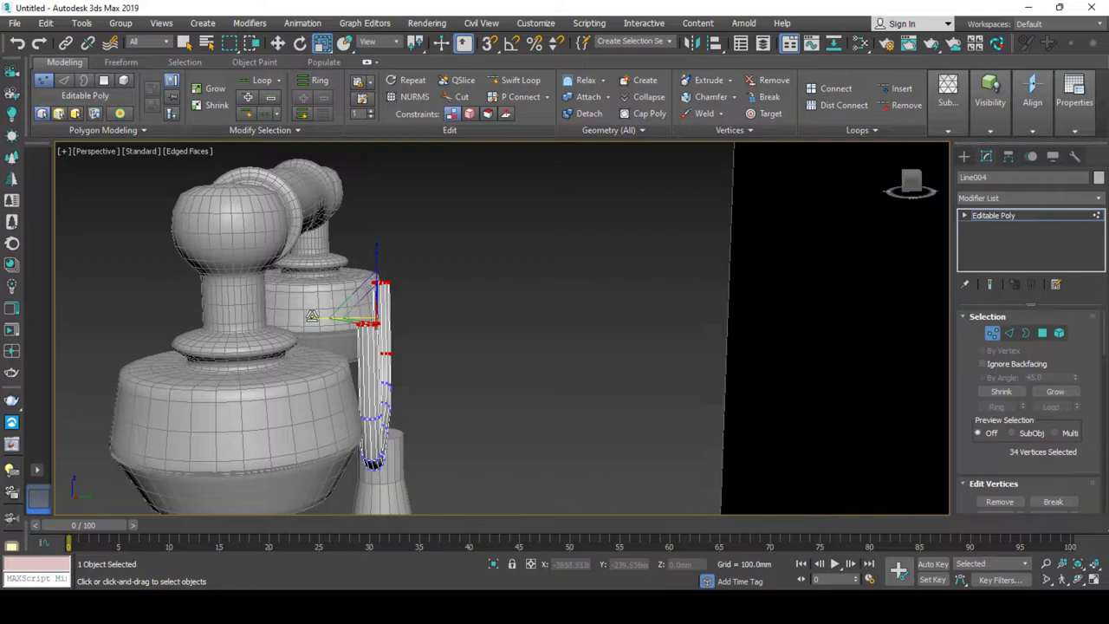
drag(312, 315, 220, 317)
mouse_move(219, 317)
alt+middle_down()
mouse_move(403, 362)
mouse_move(316, 397)
alt+middle_up()
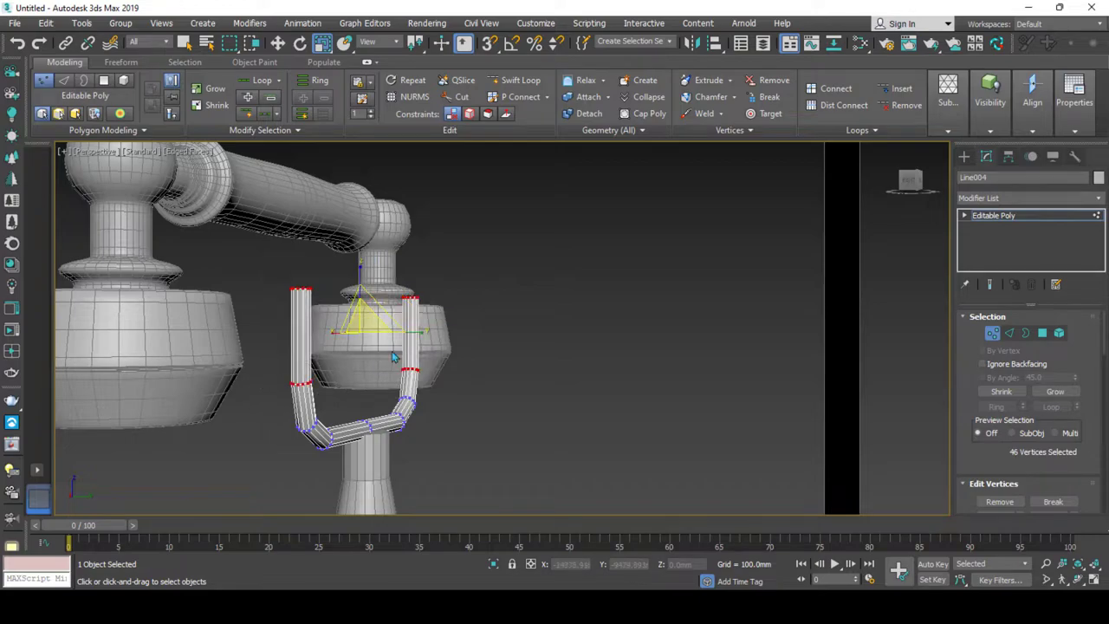
drag(381, 323, 577, 332)
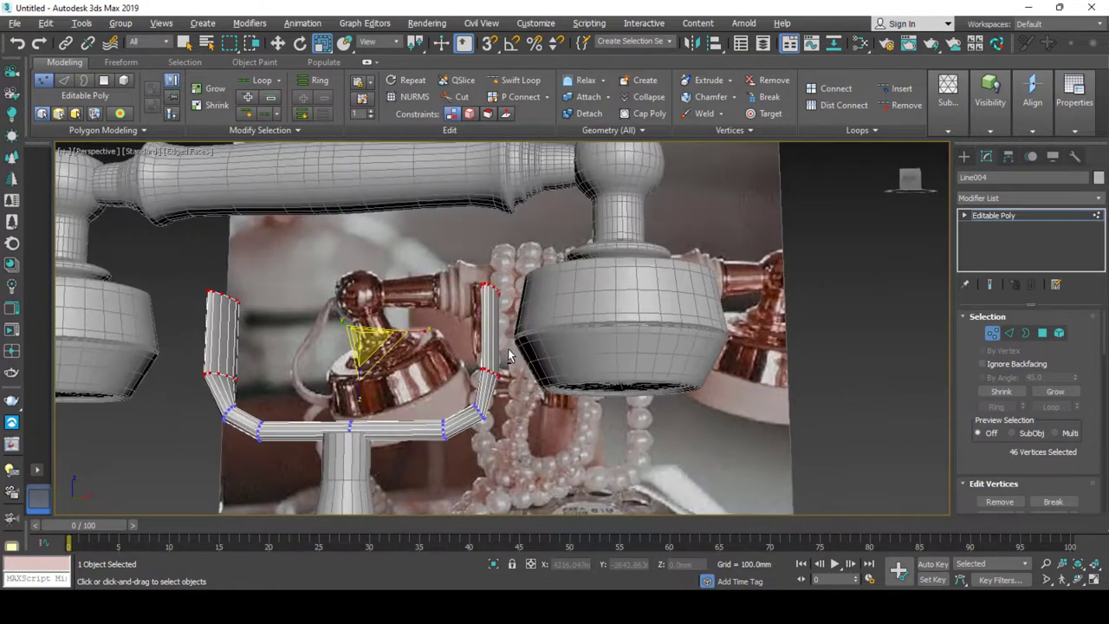
mouse_move(509, 355)
alt+middle_down()
mouse_move(546, 369)
mouse_move(387, 393)
alt+middle_up()
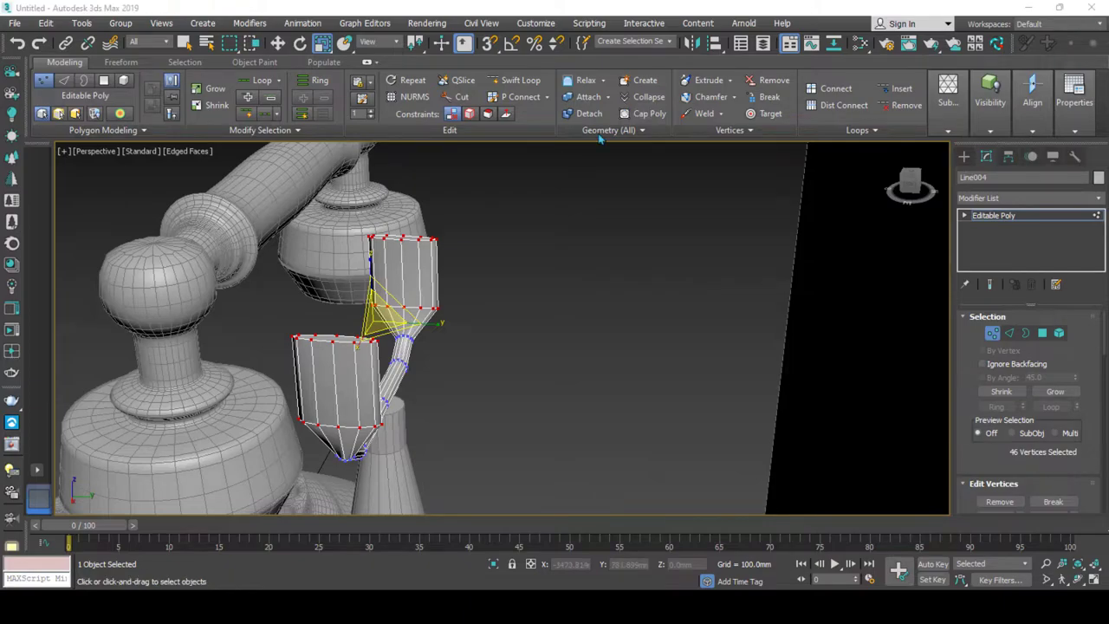
Select the 12 vertices at the base of one prong.
scroll(351, 326, up, 5)
scroll(351, 326, down, 3)
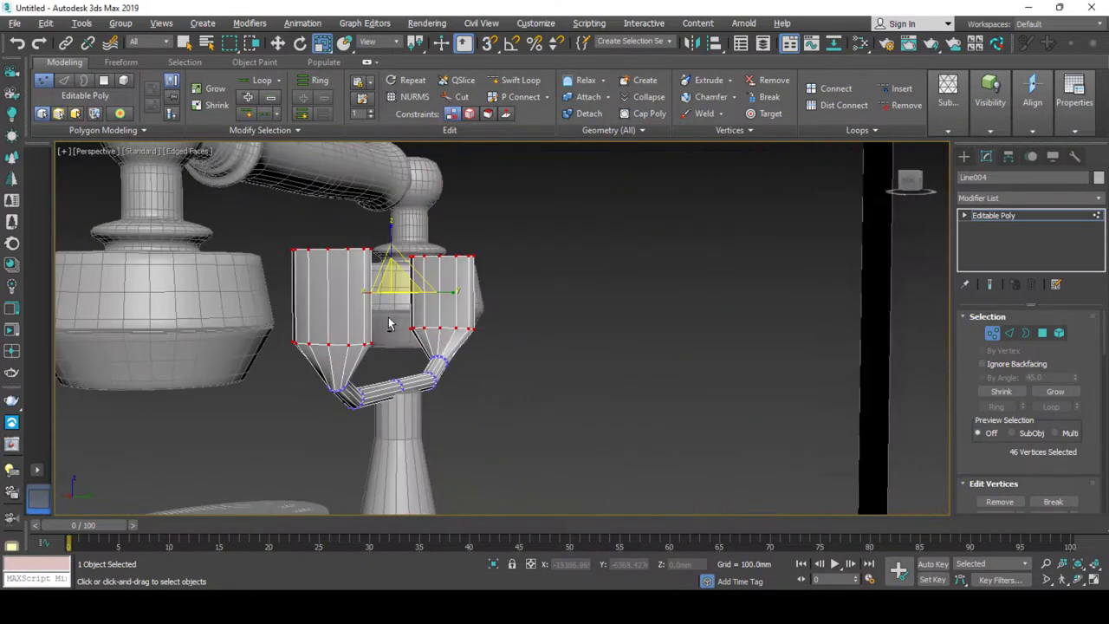
alt+middle_drag(390, 346, 453, 376)
scroll(454, 376, up, 4)
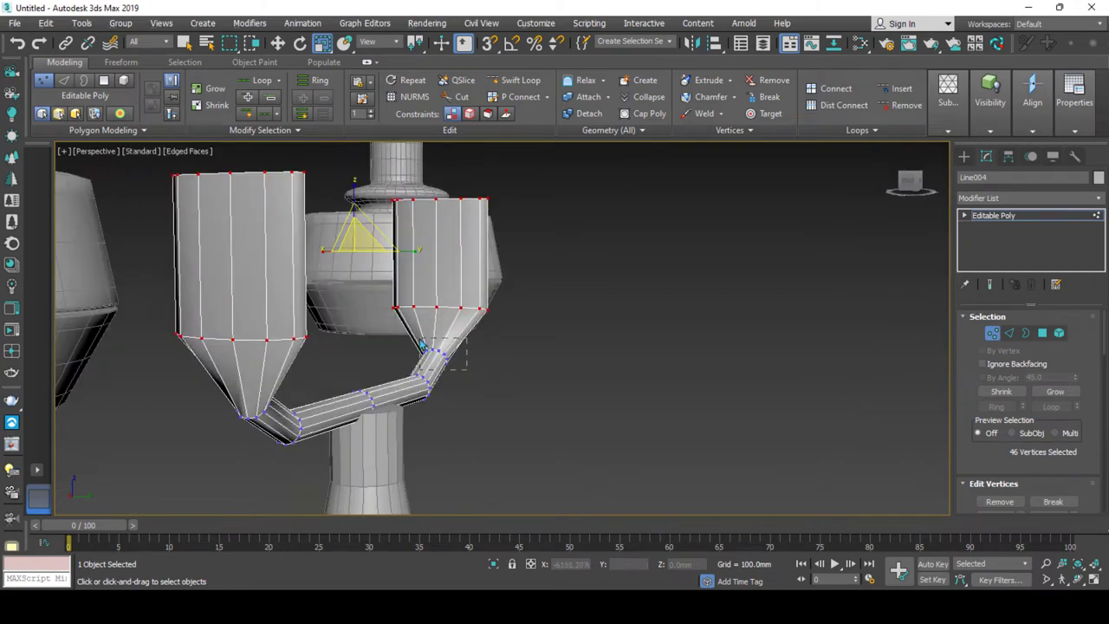
drag(422, 345, 416, 343)
mouse_move(416, 342)
alt+middle_down()
mouse_move(362, 400)
mouse_move(389, 378)
mouse_move(388, 389)
mouse_move(323, 414)
mouse_move(295, 394)
mouse_move(282, 400)
alt+middle_up()
scroll(373, 386, up, 2)
Pick a vertex on the prong top and cut new edges across it with Cut (Alt+C).
click(312, 411)
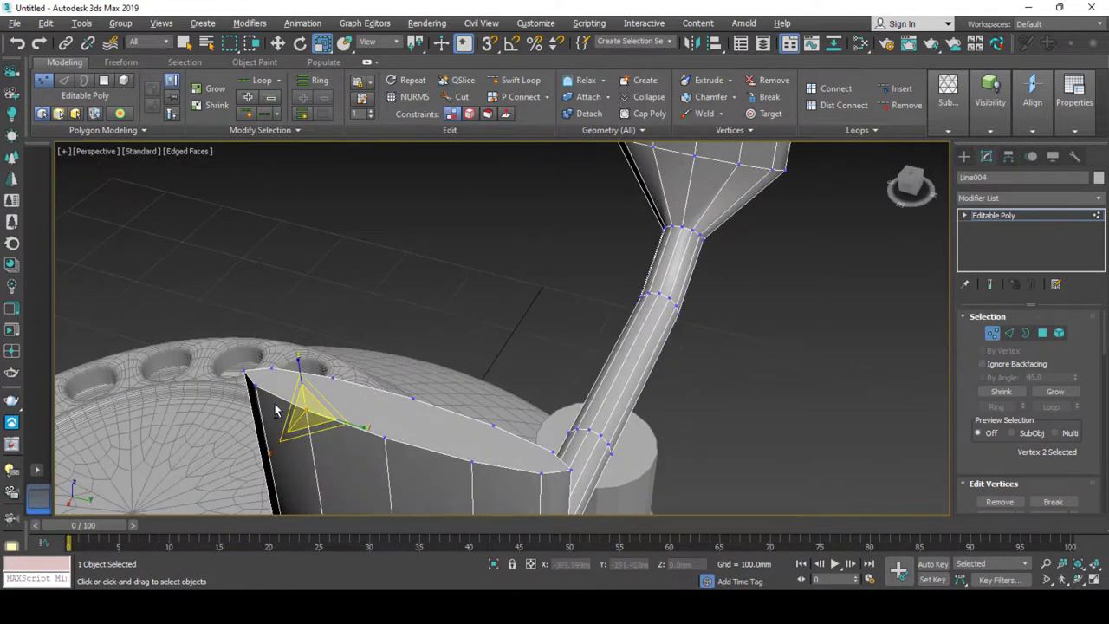
key(alt+c)
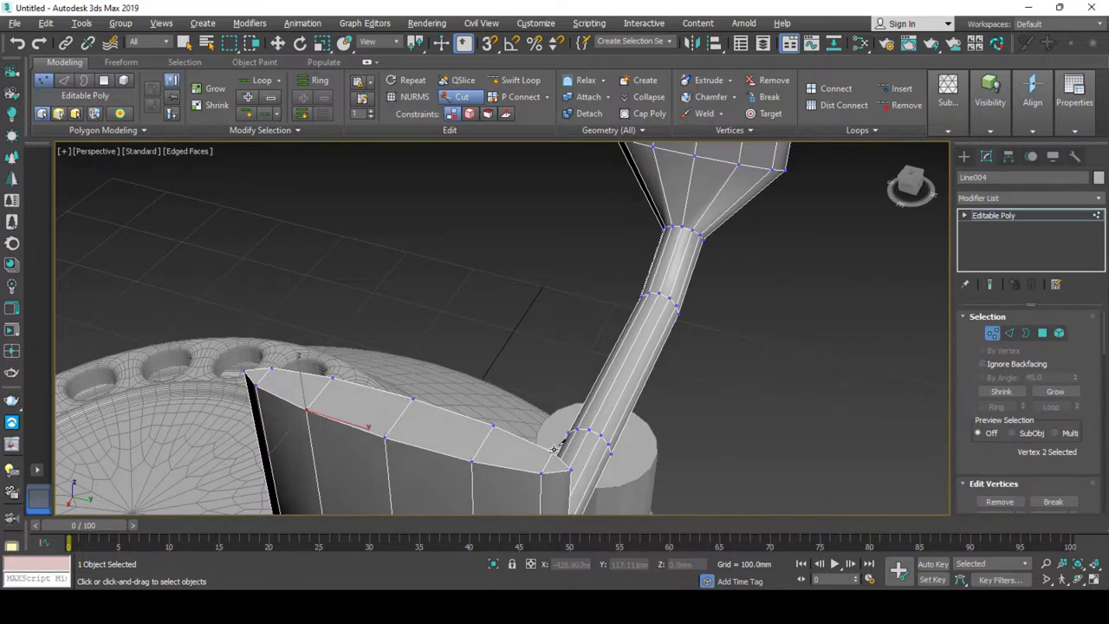
alt+middle_drag(553, 448, 553, 349)
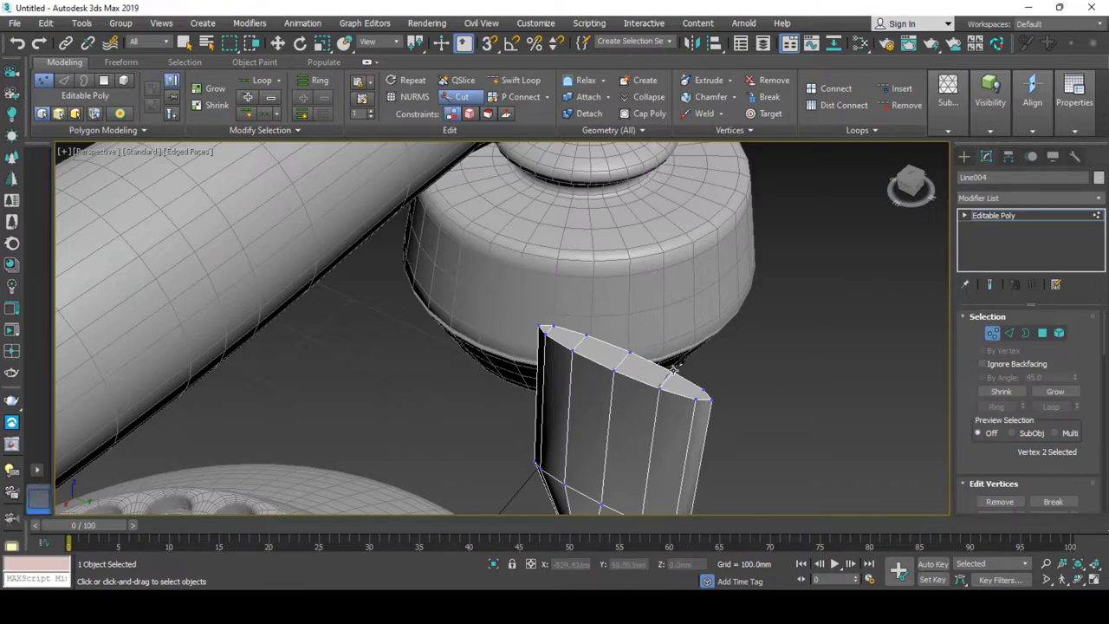
scroll(675, 377, up, 2)
scroll(667, 360, up, 2)
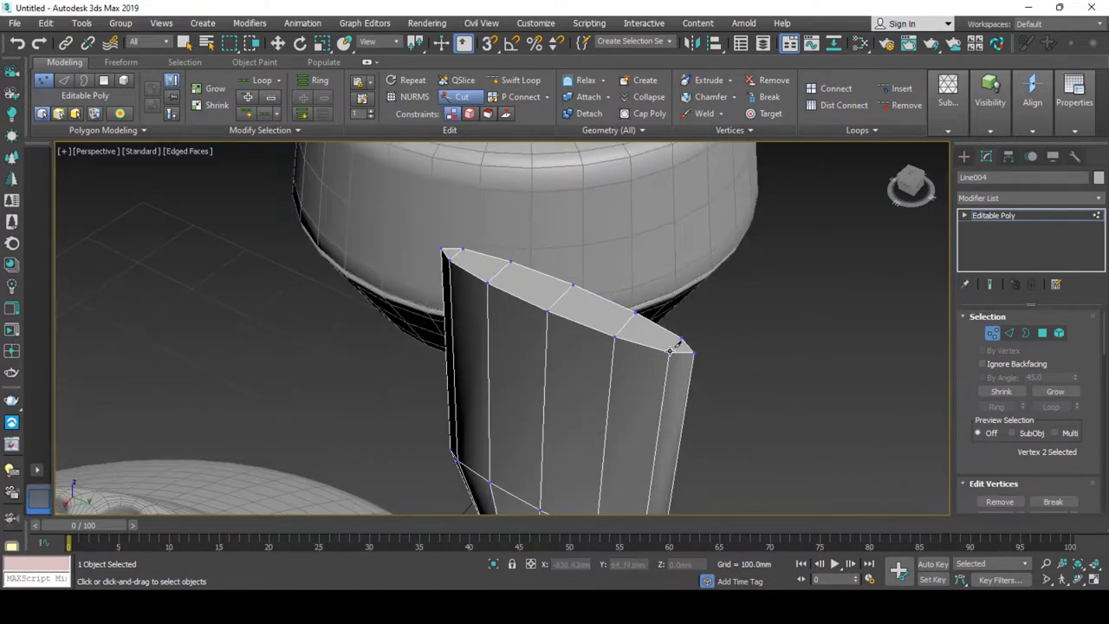
scroll(685, 336, down, 5)
scroll(595, 416, down, 3)
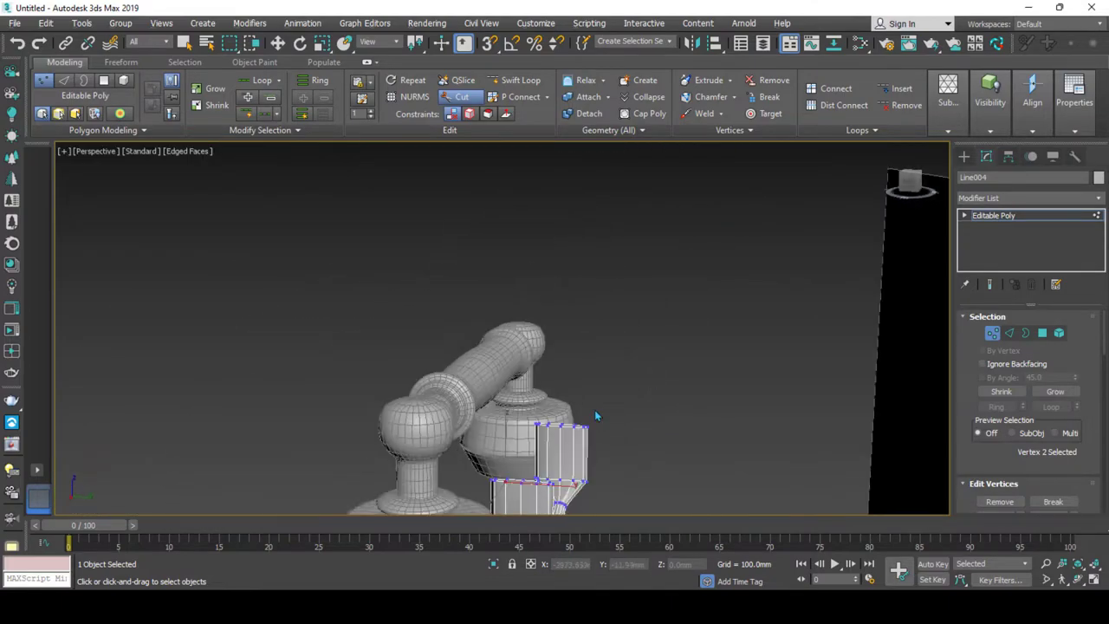
key(alt+w)
key(alt+w)
scroll(481, 330, up, 2)
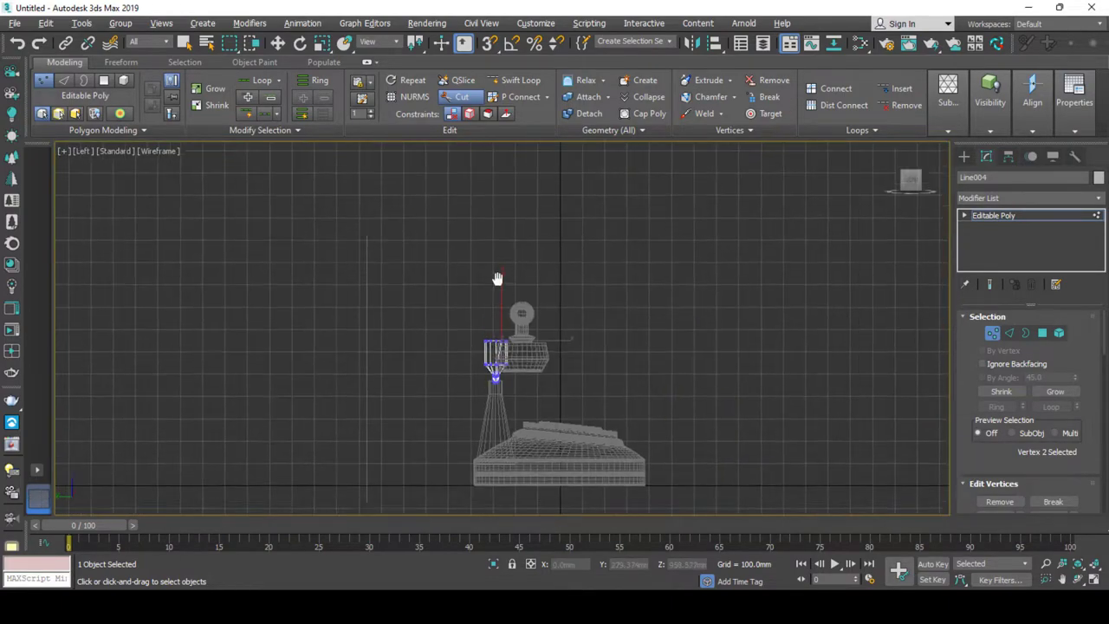
scroll(490, 355, up, 4)
scroll(507, 399, up, 2)
key(w)
scroll(527, 379, down, 3)
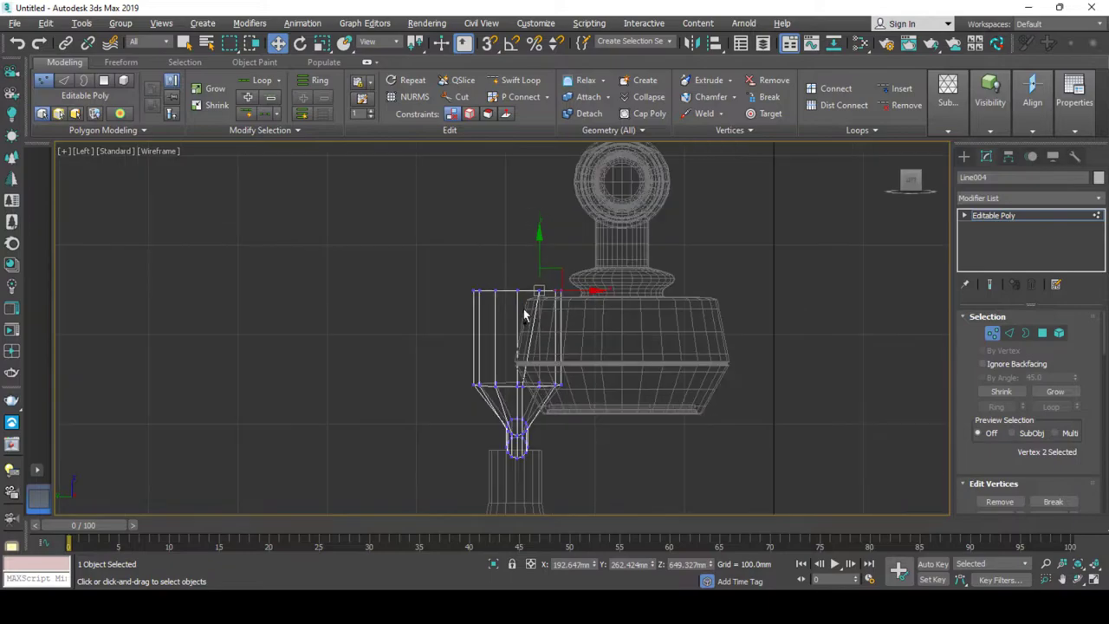
key(alt+w)
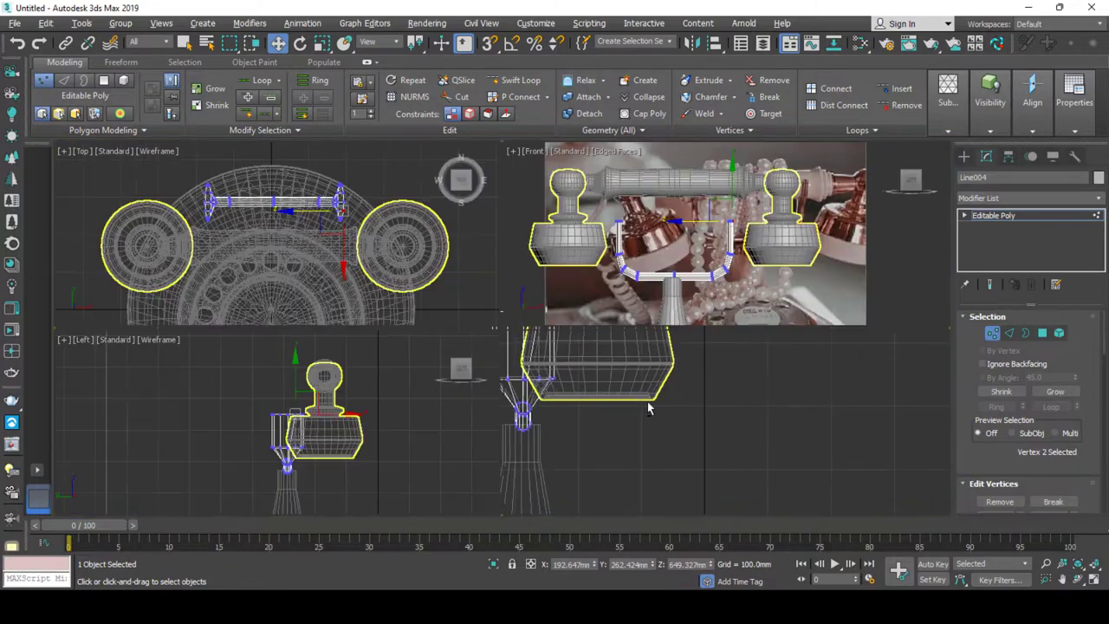
key(alt+w)
scroll(372, 433, up, 3)
mouse_move(407, 416)
alt+middle_down()
mouse_move(360, 460)
mouse_move(519, 390)
alt+middle_up()
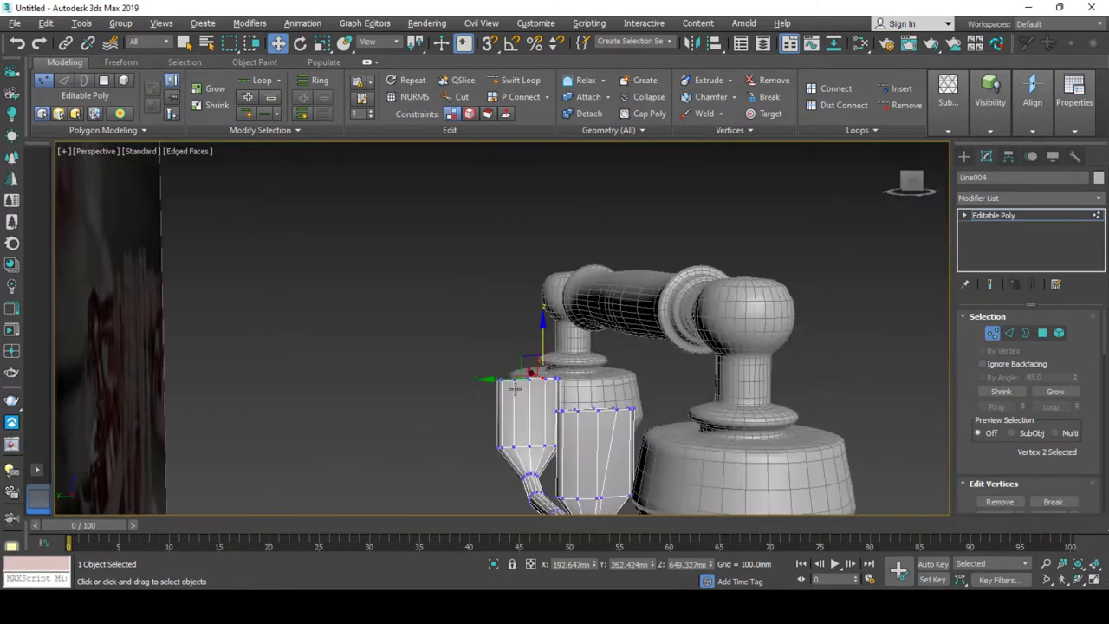
scroll(584, 376, up, 2)
scroll(596, 383, down, 1)
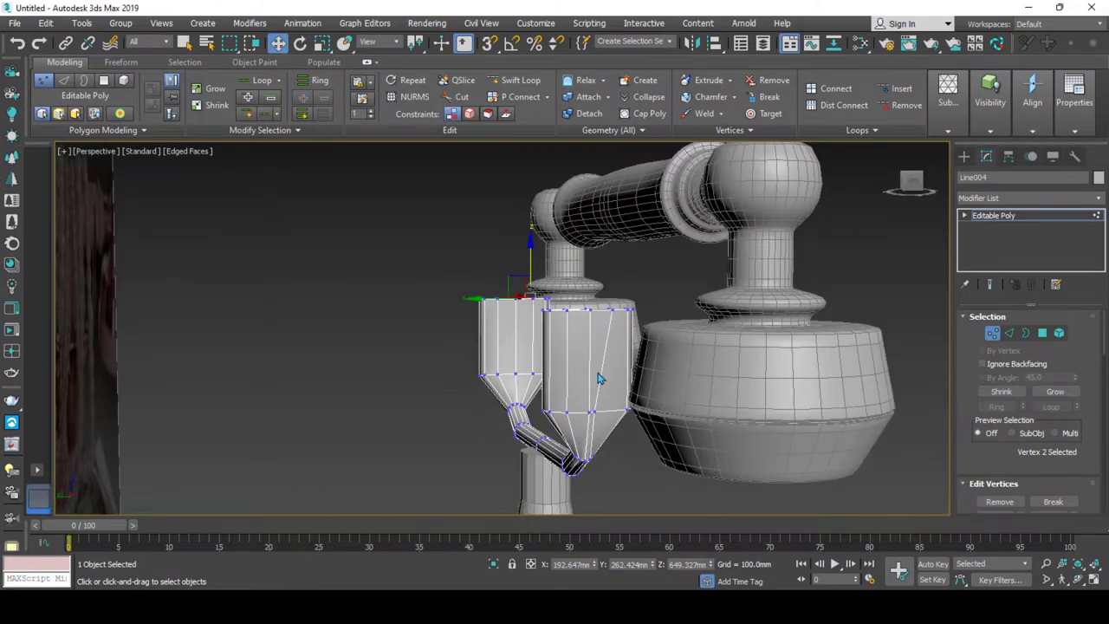
key(2)
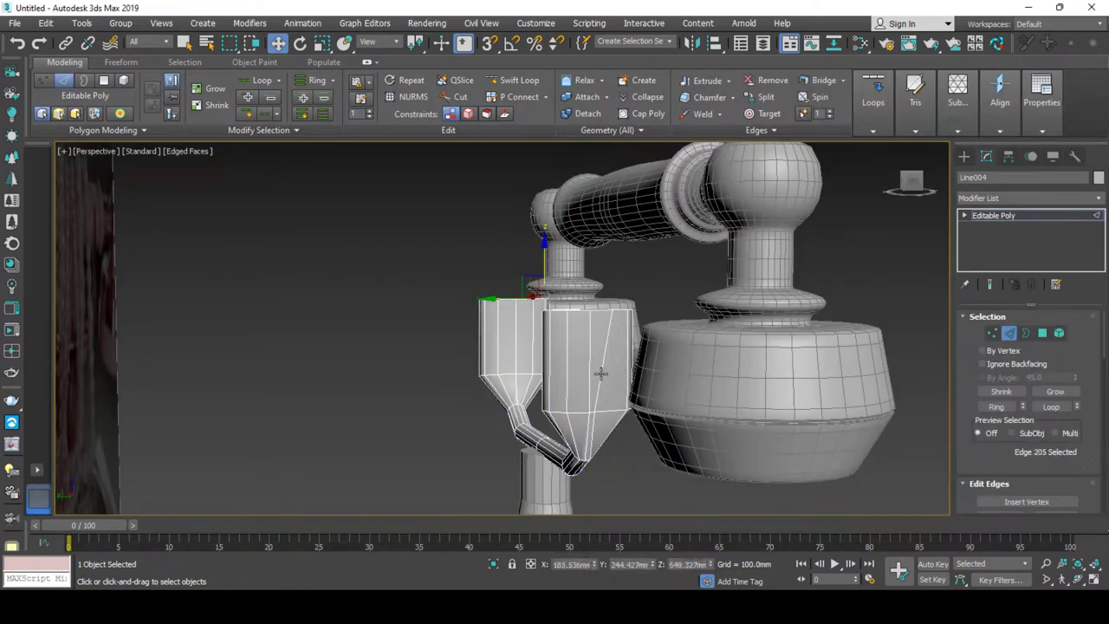
double_click(605, 371)
mouse_move(606, 371)
alt+middle_down()
mouse_move(588, 408)
mouse_move(598, 376)
alt+middle_up()
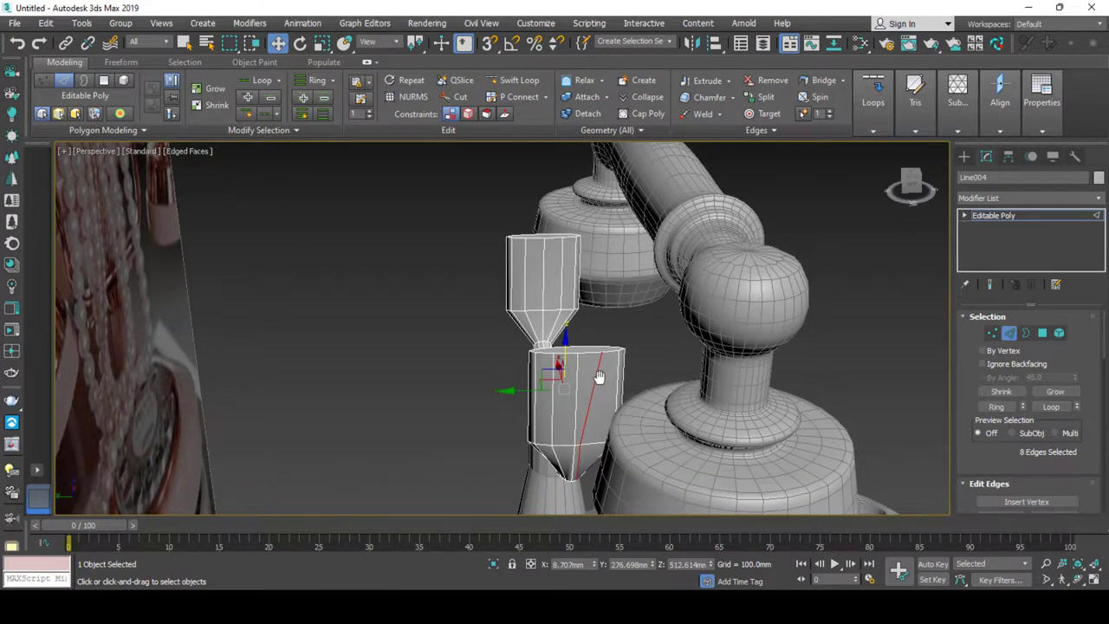
click(600, 399)
click(600, 399)
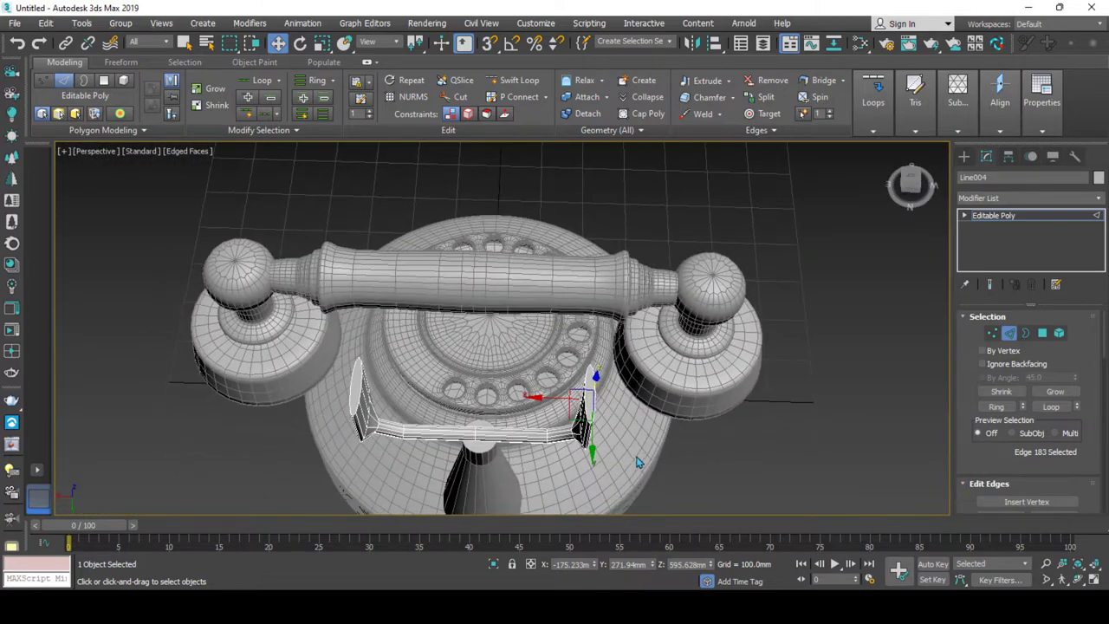
Clear the vertex selection and orbit to a side view of the handset and cradle piece.
key(1)
scroll(522, 358, up, 2)
click(395, 375)
scroll(396, 374, up, 4)
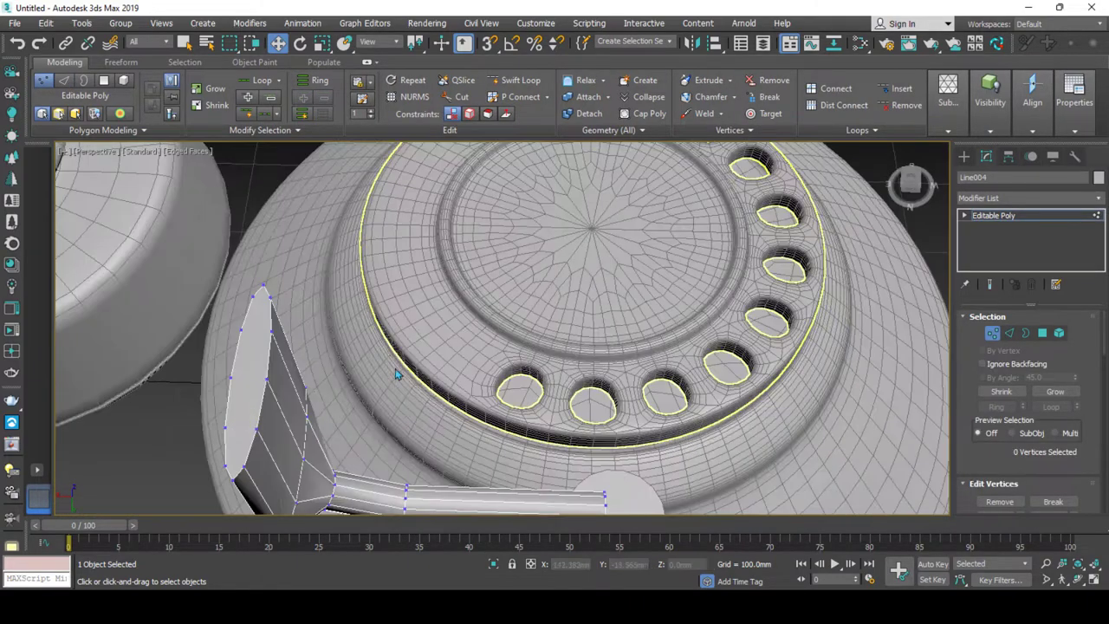
scroll(260, 364, up, 2)
scroll(285, 307, up, 2)
key(alt+c)
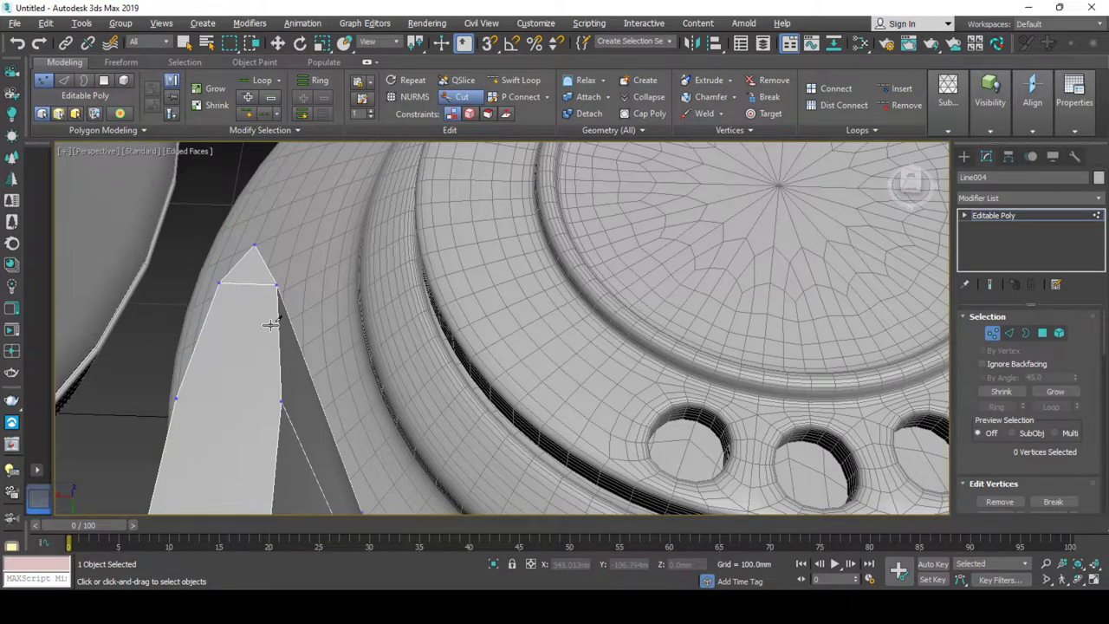
alt+middle_drag(268, 322, 219, 373)
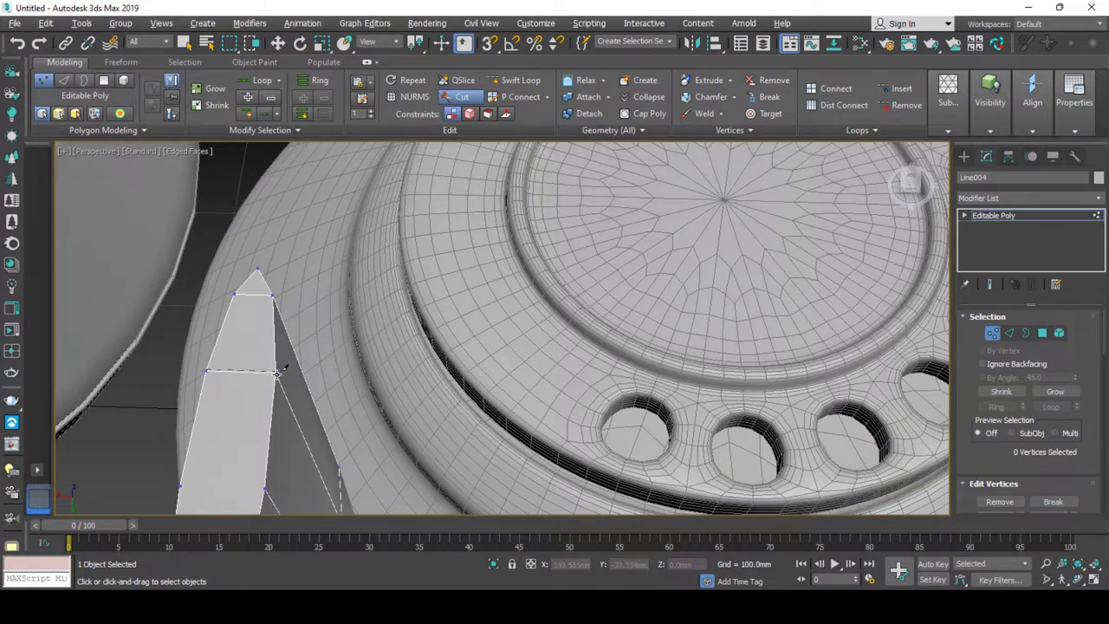
mouse_move(241, 413)
alt+middle_down()
mouse_move(238, 384)
mouse_move(274, 336)
alt+middle_up()
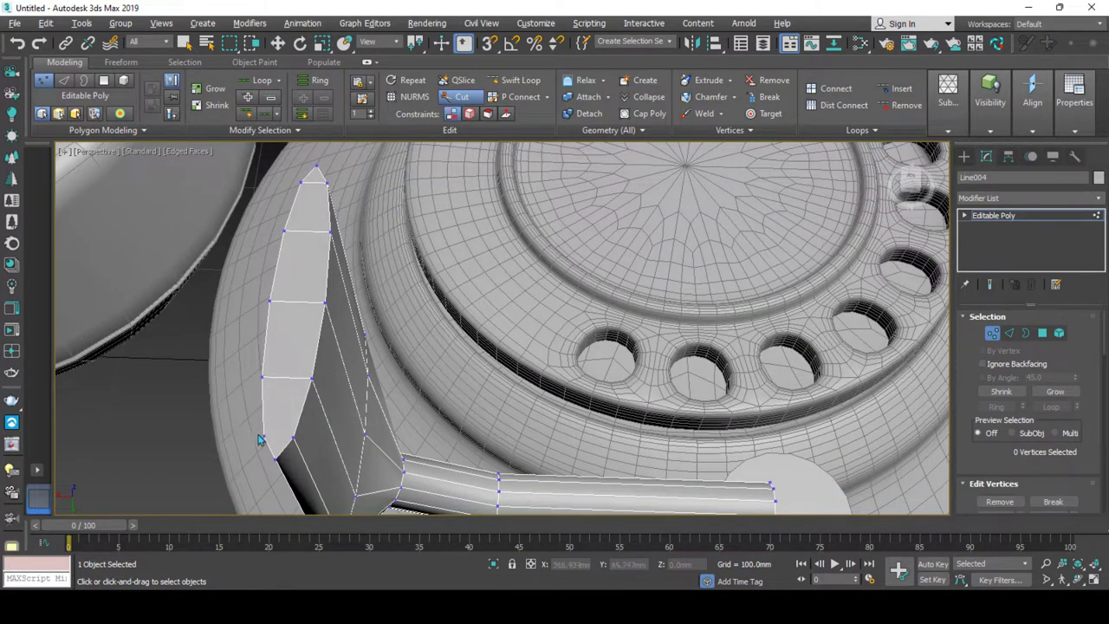
scroll(294, 438, down, 10)
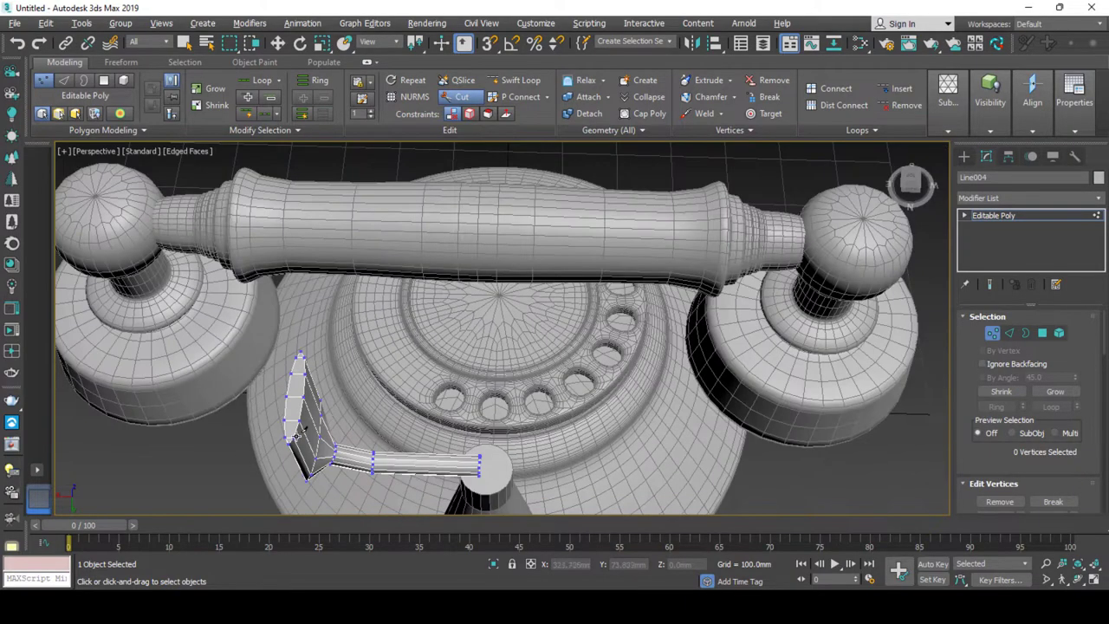
mouse_move(295, 437)
alt+middle_down()
mouse_move(448, 349)
mouse_move(433, 408)
mouse_move(429, 387)
alt+middle_up()
scroll(430, 388, up, 1)
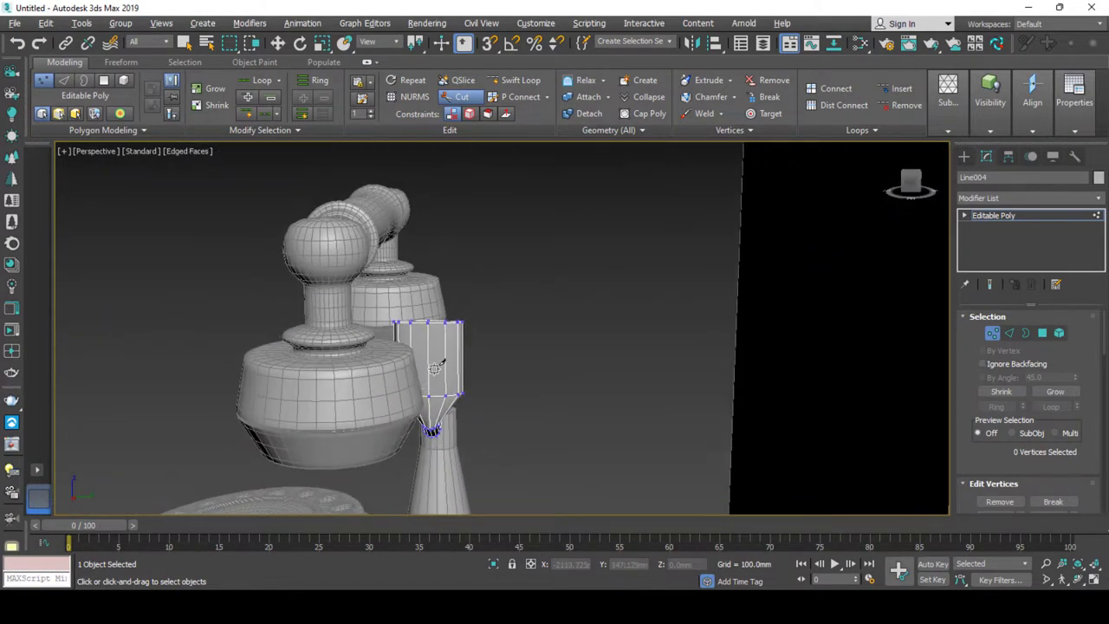
scroll(432, 377, up, 2)
scroll(433, 364, up, 2)
scroll(435, 359, up, 2)
Select the six middle polygons of the flat cradle piece and delete them.
key(w)
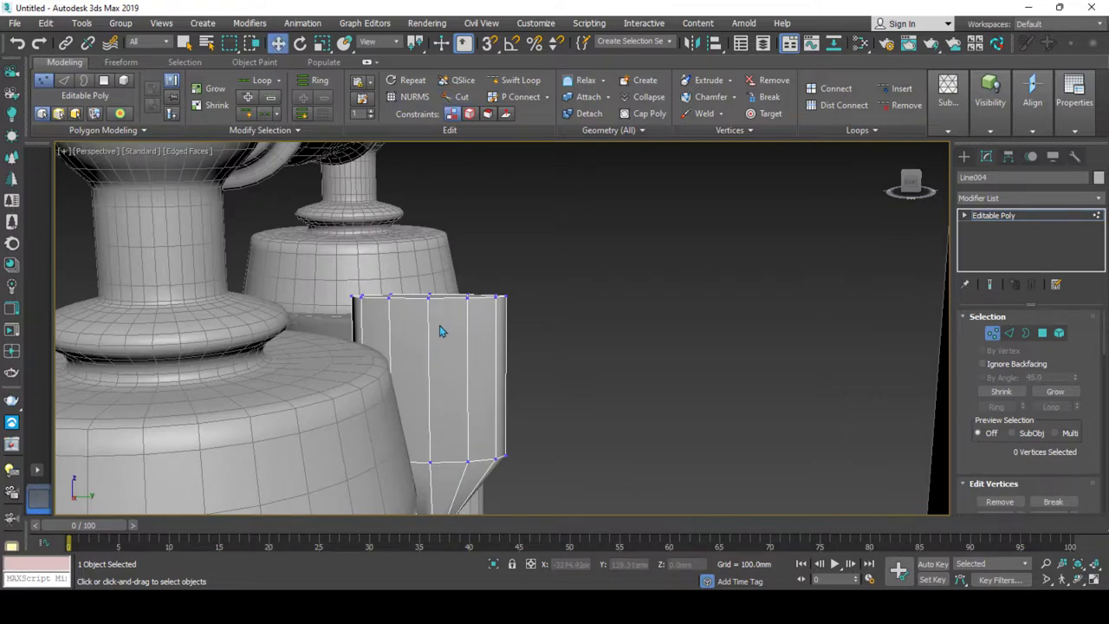
key(4)
click(423, 336)
alt+middle_drag(425, 338, 353, 423)
key(Delete)
Select the two opposing open edges across the cradle arm's bottom gap and bridge them.
key(2)
double_click(351, 400)
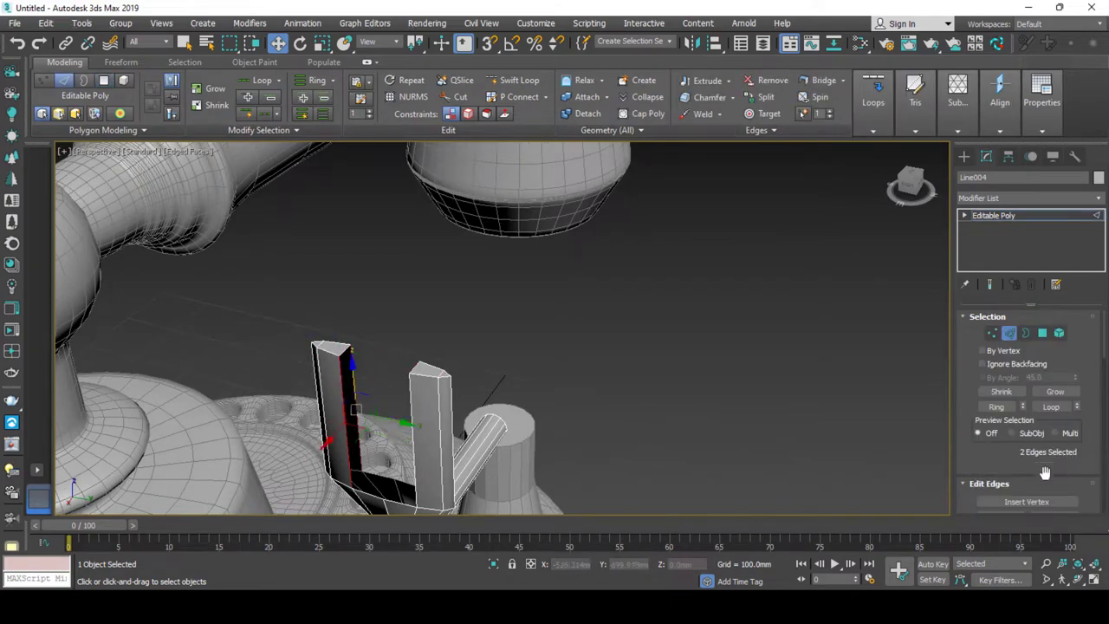
scroll(1006, 434, down, 3)
scroll(1006, 433, down, 2)
mouse_move(468, 442)
alt+middle_down()
mouse_move(498, 461)
mouse_move(451, 468)
alt+middle_up()
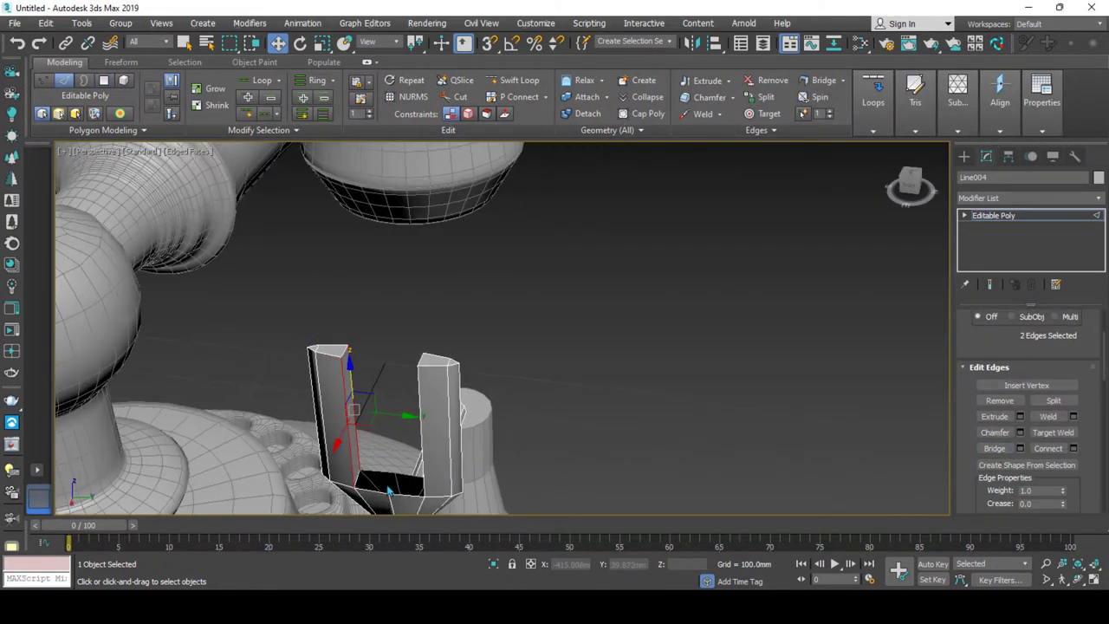
double_click(382, 485)
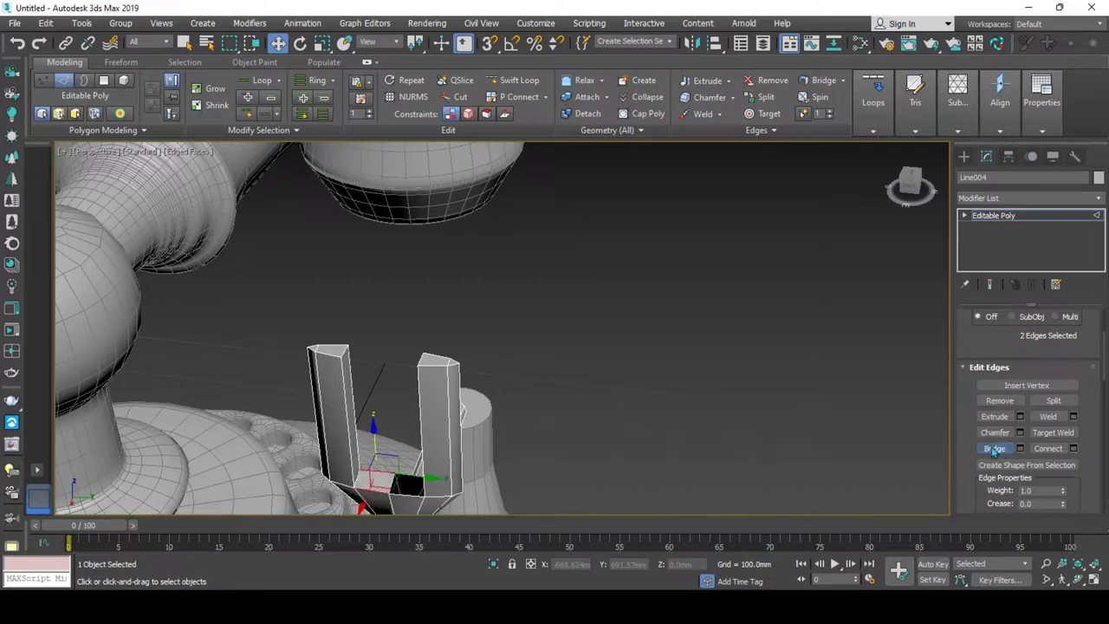
scroll(430, 430, up, 2)
scroll(434, 442, up, 3)
click(436, 457)
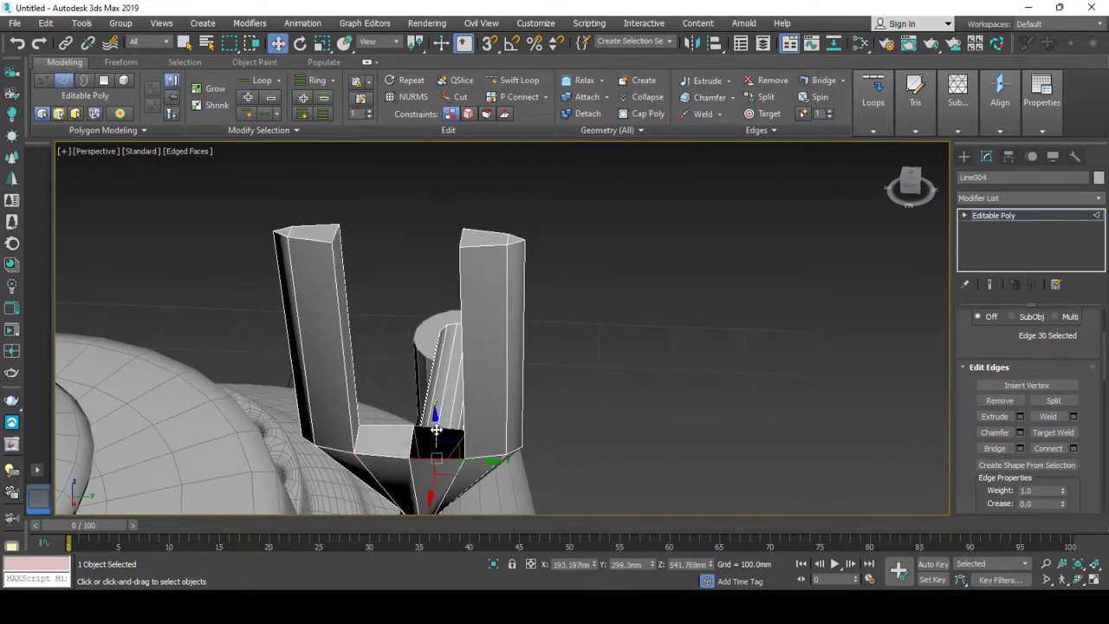
ctrl+click(437, 430)
Connect the posts' vertical edges with 3 new horizontal edge loops.
mouse_move(437, 431)
alt+middle_down()
mouse_move(540, 372)
mouse_move(523, 379)
alt+middle_up()
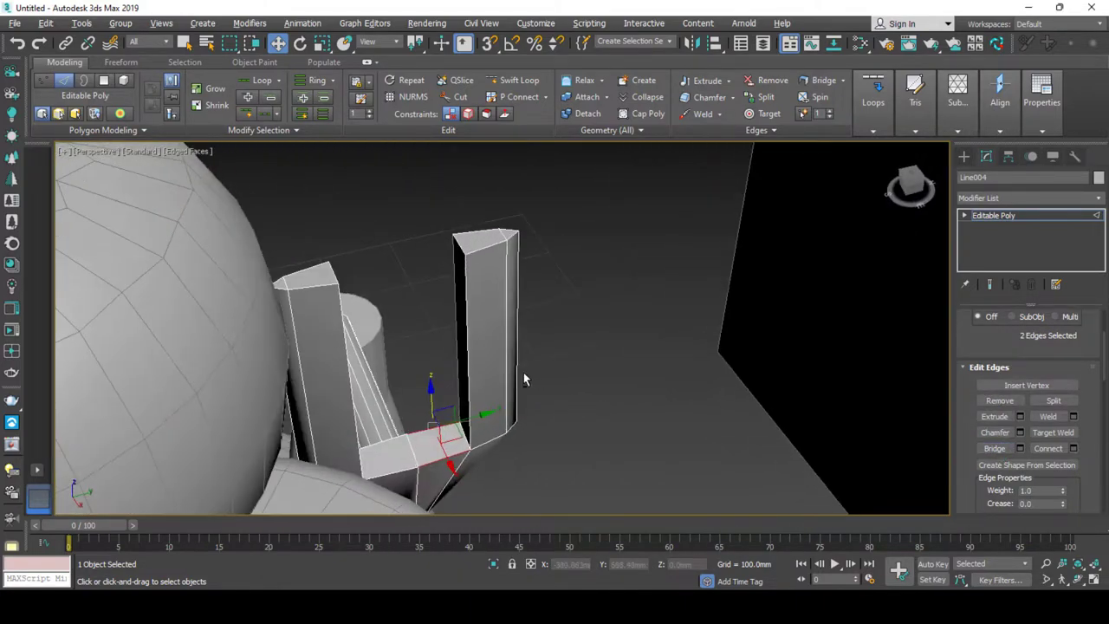
drag(464, 318, 465, 320)
mouse_move(486, 381)
alt+middle_down()
mouse_move(451, 379)
mouse_move(422, 354)
mouse_move(416, 409)
mouse_move(442, 403)
mouse_move(423, 383)
alt+middle_up()
key(1)
key(2)
right_click(604, 326)
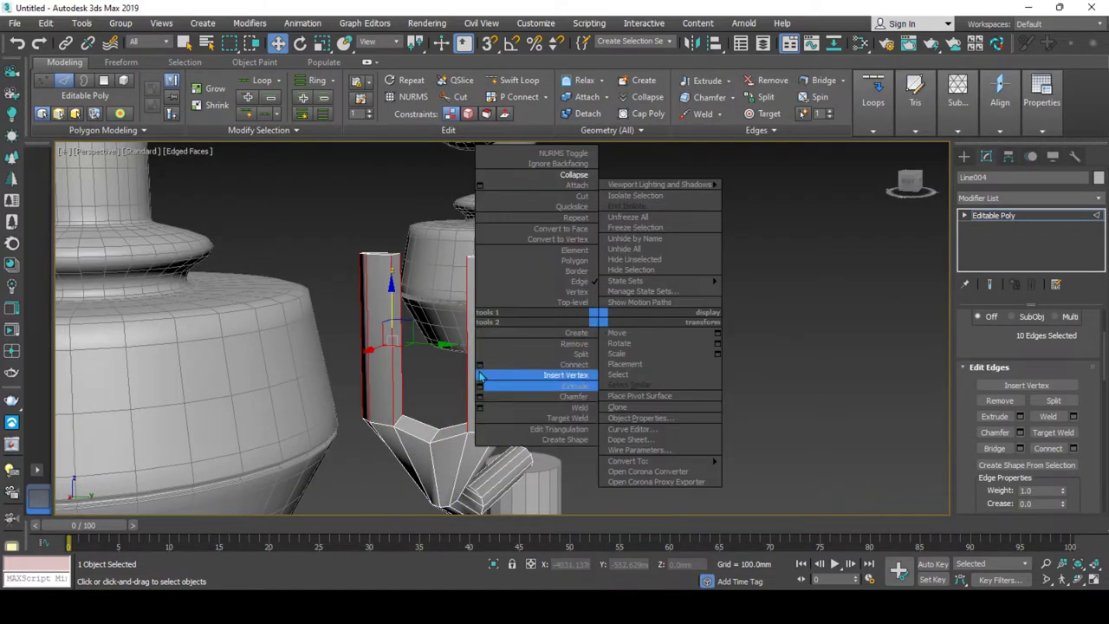
click(520, 375)
drag(512, 338, 512, 335)
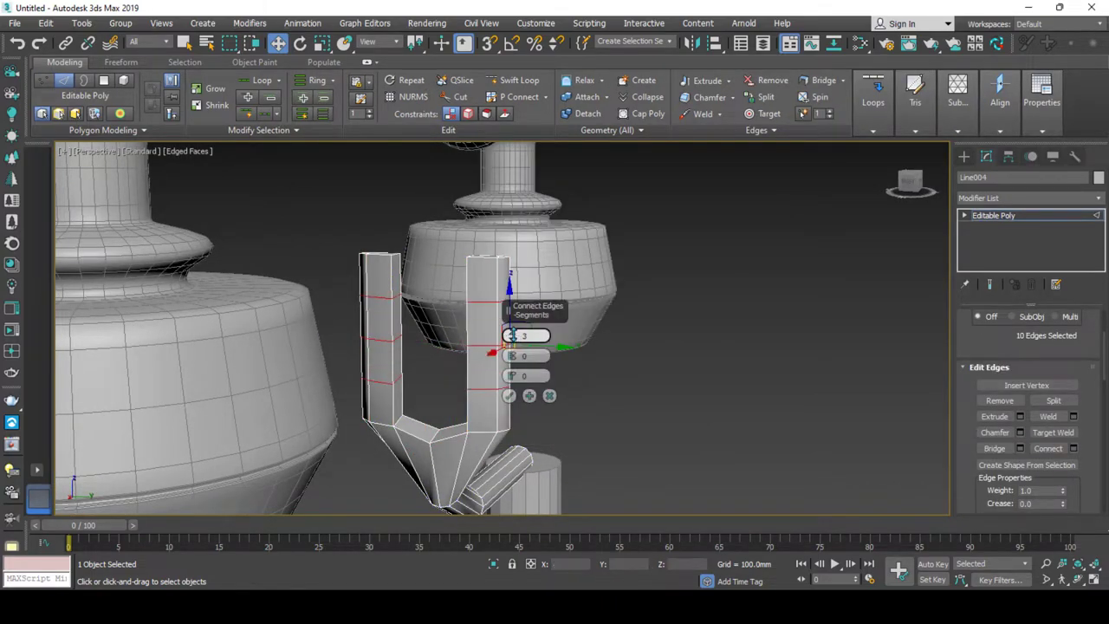
Confirm the three new loops and try widening the posts' middle loops.
click(510, 395)
alt+middle_drag(510, 395, 445, 366)
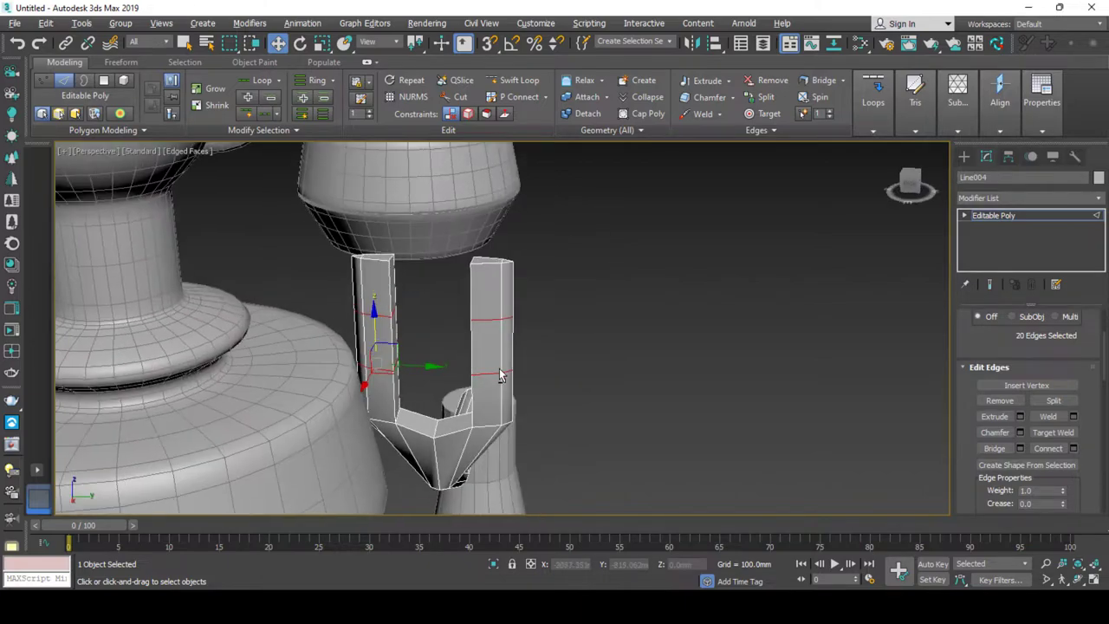
key(r)
drag(444, 366, 443, 317)
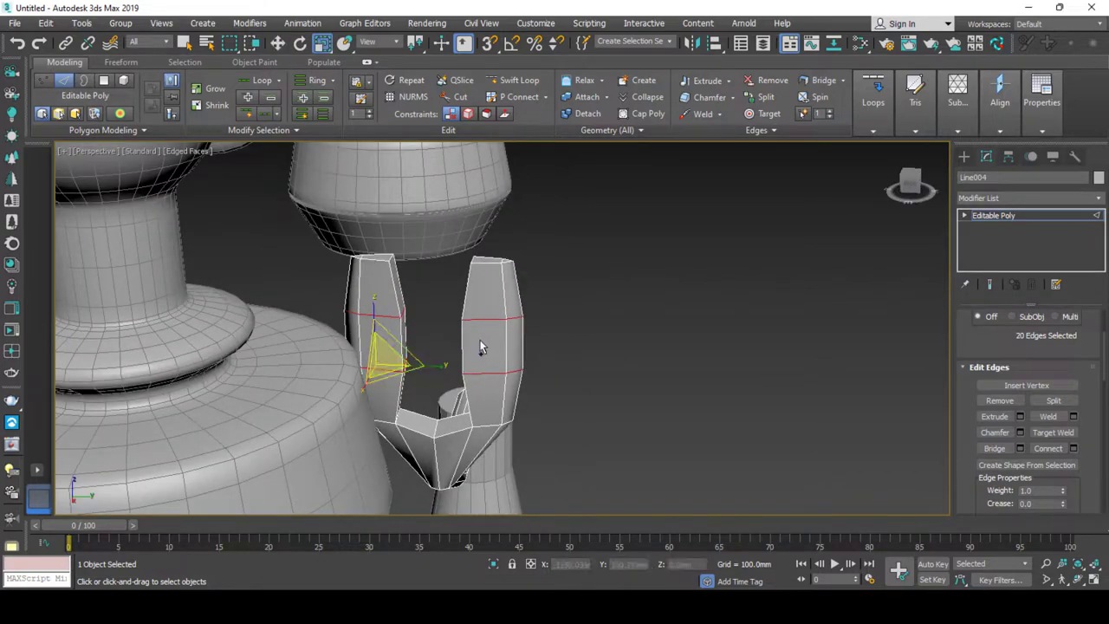
key(1)
alt+middle_drag(443, 317, 543, 381)
Move the right and left posts' vertices outward so the posts slant apart.
drag(458, 313, 456, 308)
key(w)
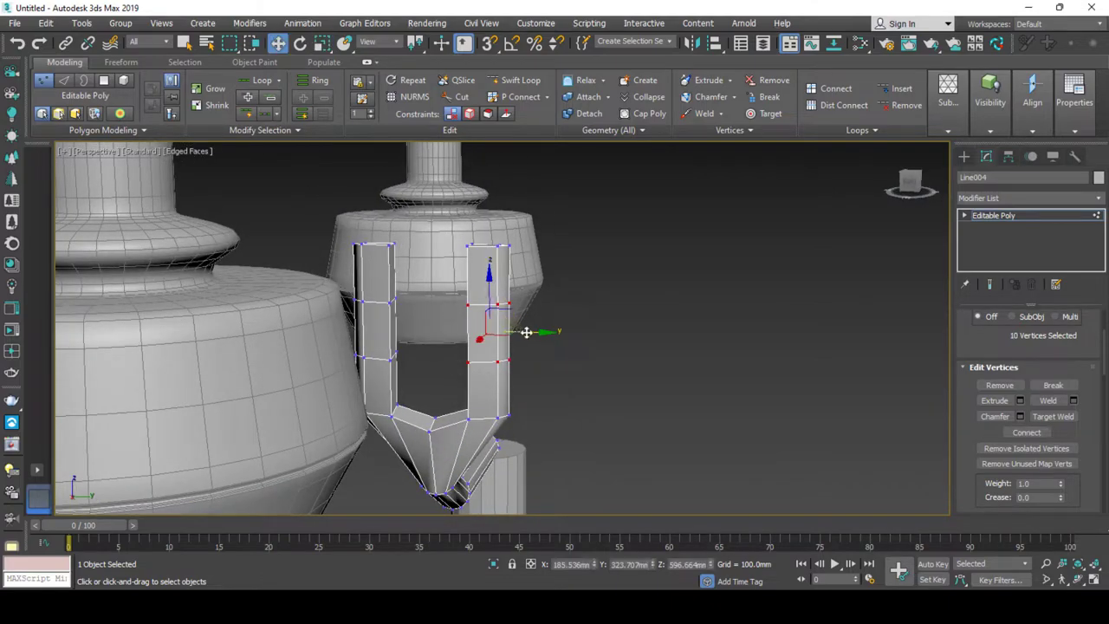
mouse_move(523, 333)
mouse_down()
mouse_move(539, 334)
mouse_move(524, 333)
mouse_up()
alt+middle_drag(524, 333, 420, 305)
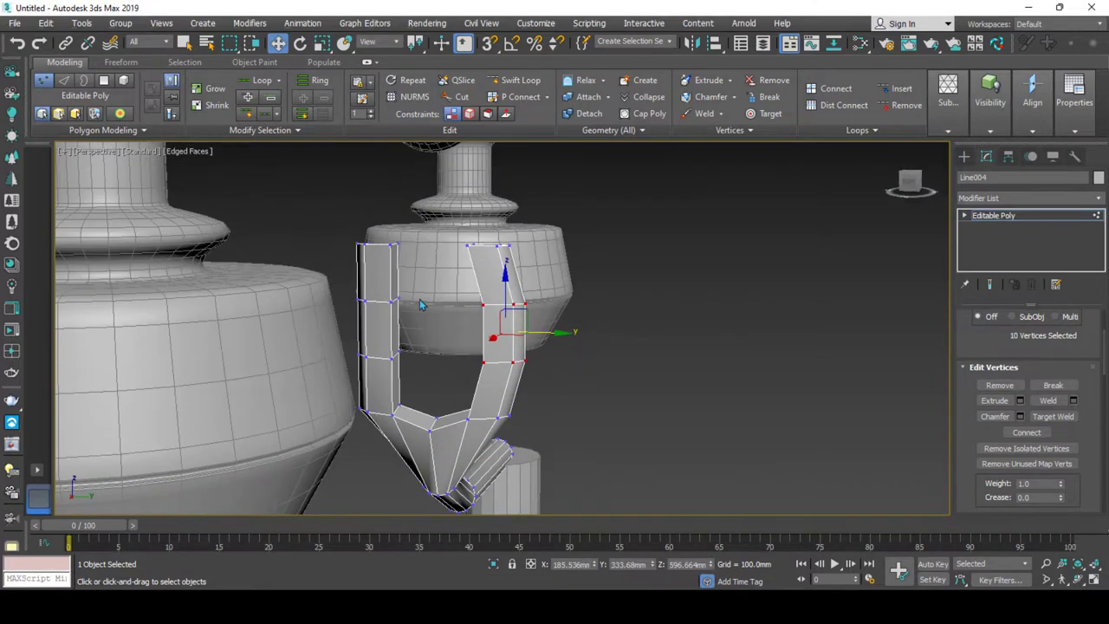
drag(366, 370, 368, 369)
drag(371, 330, 396, 324)
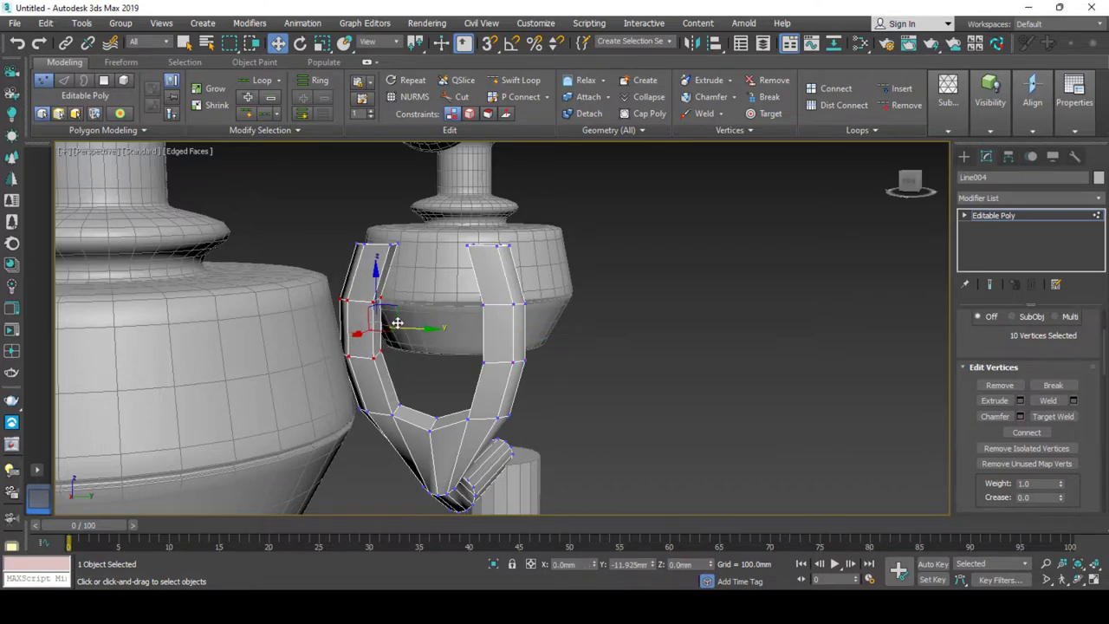
key(shift+z)
scroll(396, 328, up, 3)
Spread the tops of both posts outward so they stand level with each other.
alt+middle_drag(396, 328, 485, 284)
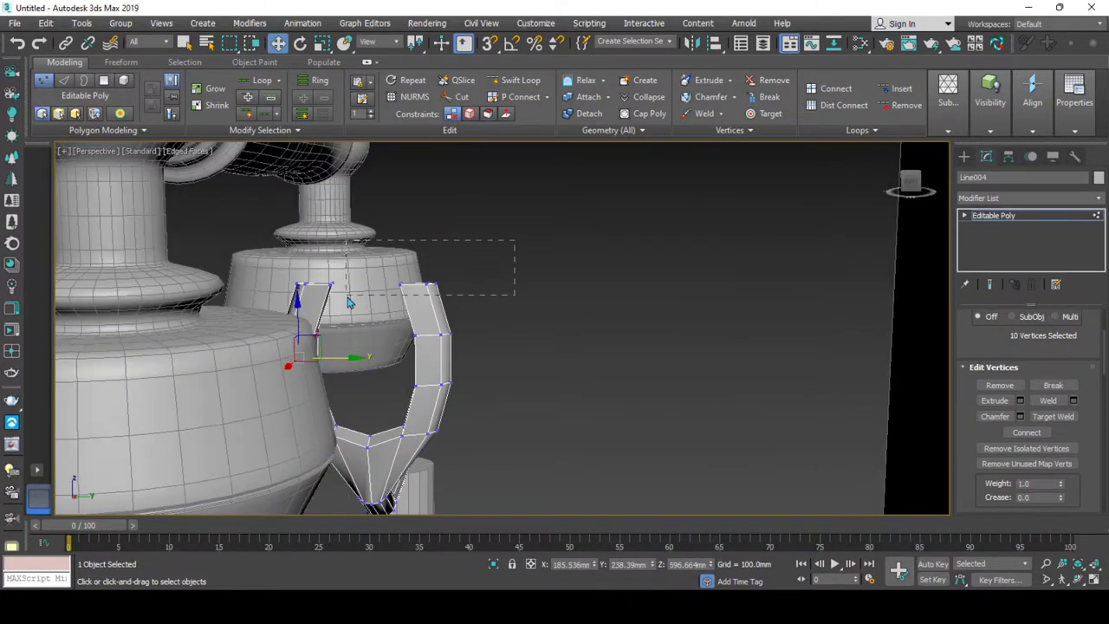
drag(520, 235, 359, 295)
drag(463, 286, 492, 283)
drag(487, 361, 482, 335)
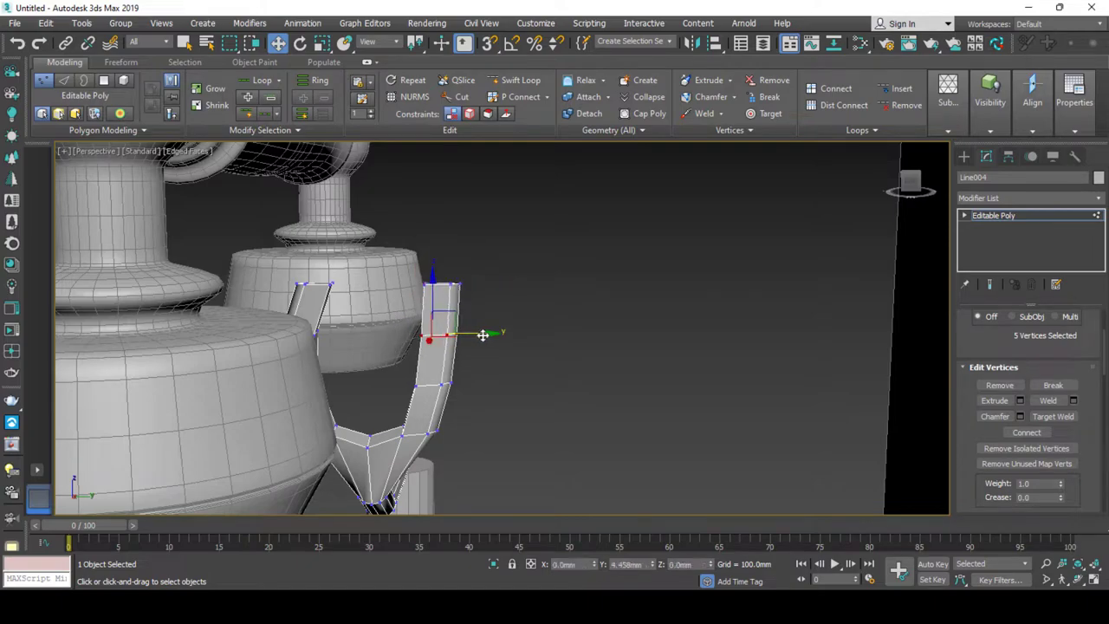
mouse_move(483, 335)
alt+middle_down()
mouse_move(434, 329)
mouse_move(364, 251)
alt+middle_up()
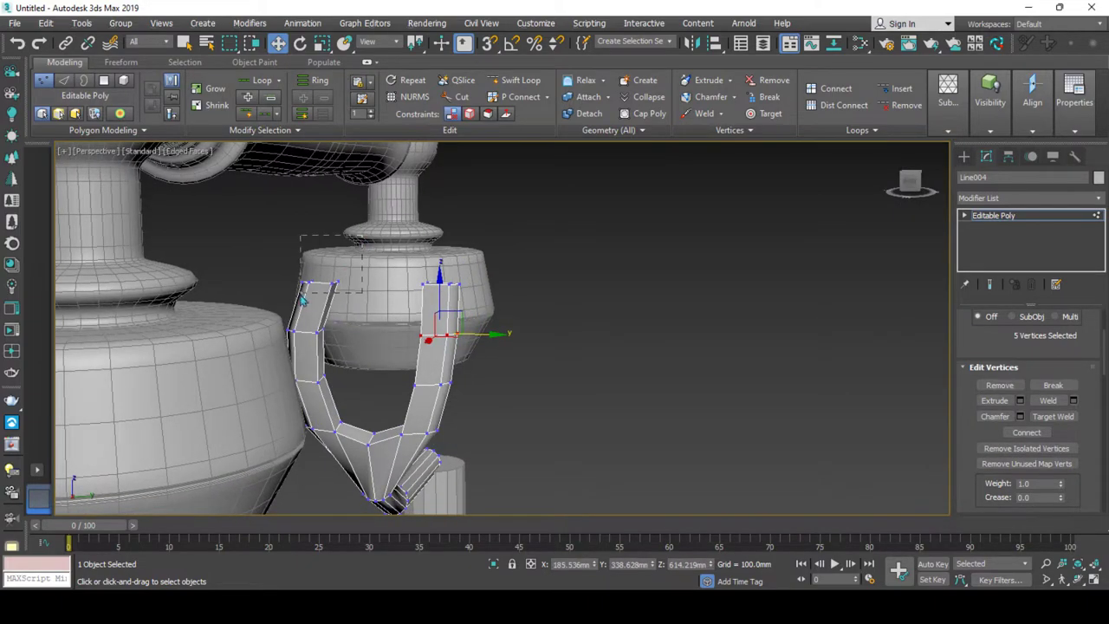
drag(364, 251, 293, 309)
drag(344, 275, 329, 280)
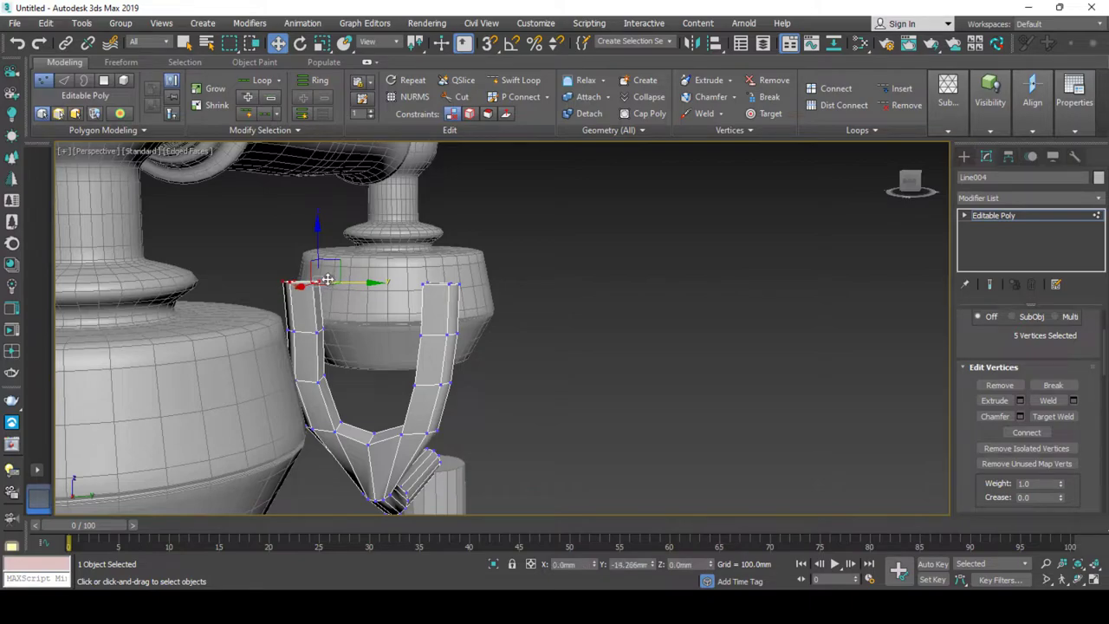
mouse_move(327, 279)
alt+middle_down()
mouse_move(340, 330)
mouse_move(315, 337)
mouse_move(319, 350)
mouse_move(510, 353)
mouse_move(478, 355)
alt+middle_up()
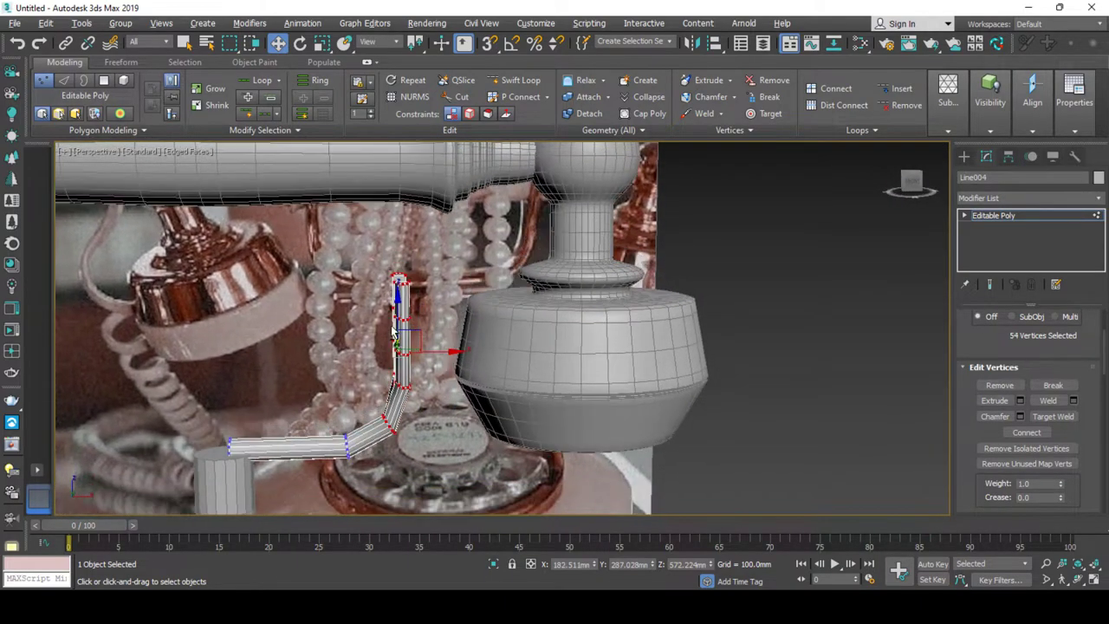
Scale the arm's top vertices outward into a fork.
key(r)
key(ctrl+a)
drag(316, 349, 373, 346)
alt+middle_drag(372, 346, 375, 342)
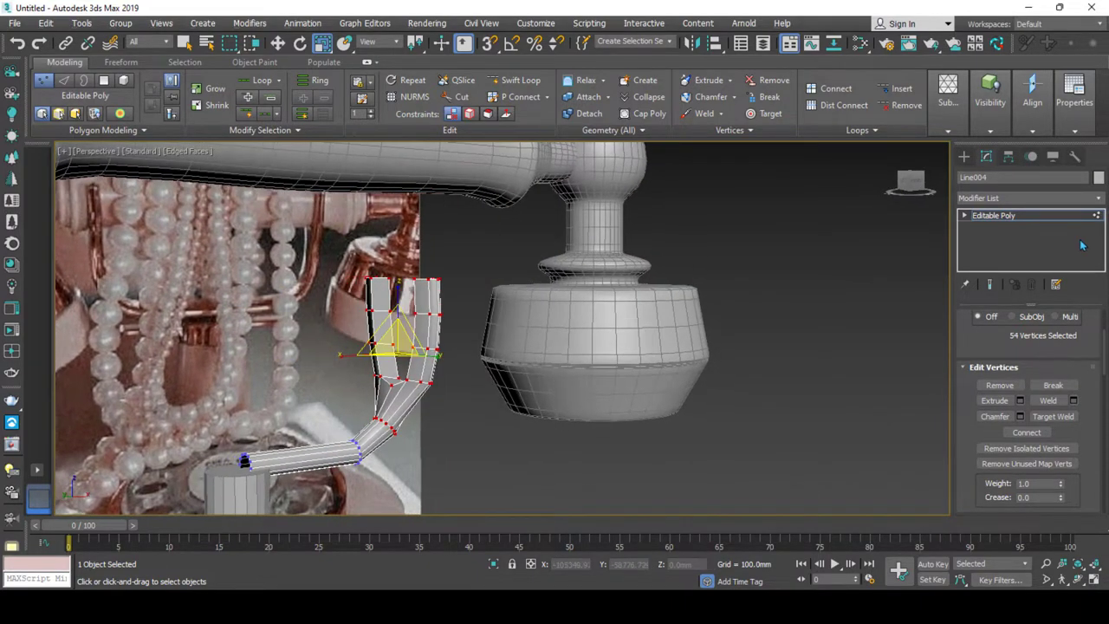
Add a TurboSmooth modifier with 2 iterations, then return to the Editable Poly with edges shown.
click(1005, 216)
click(1001, 199)
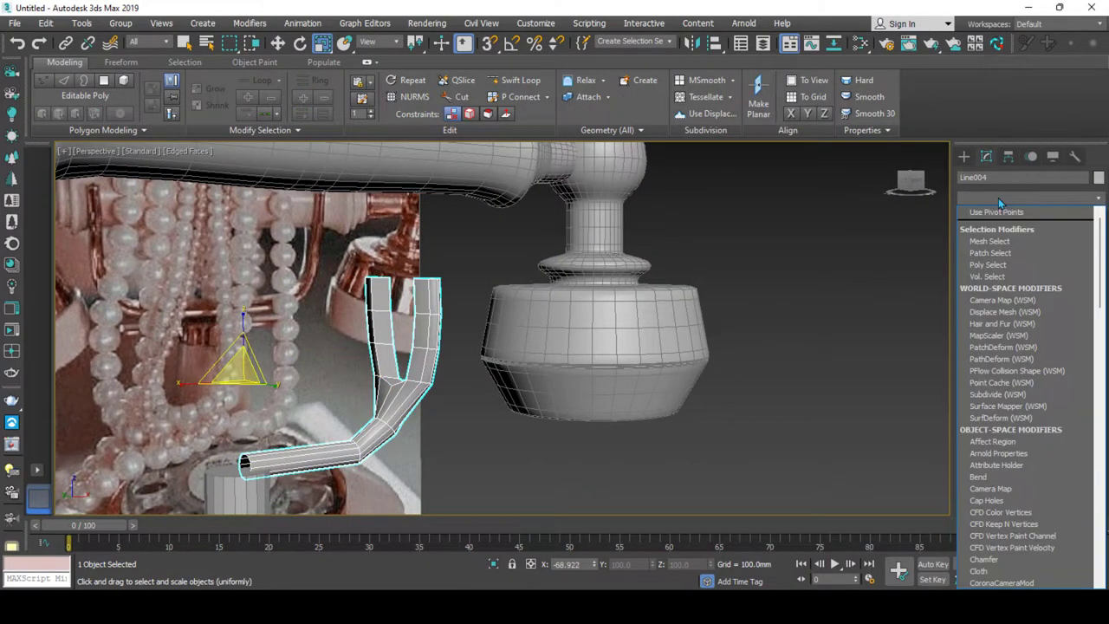
text(turbo)
key(Return)
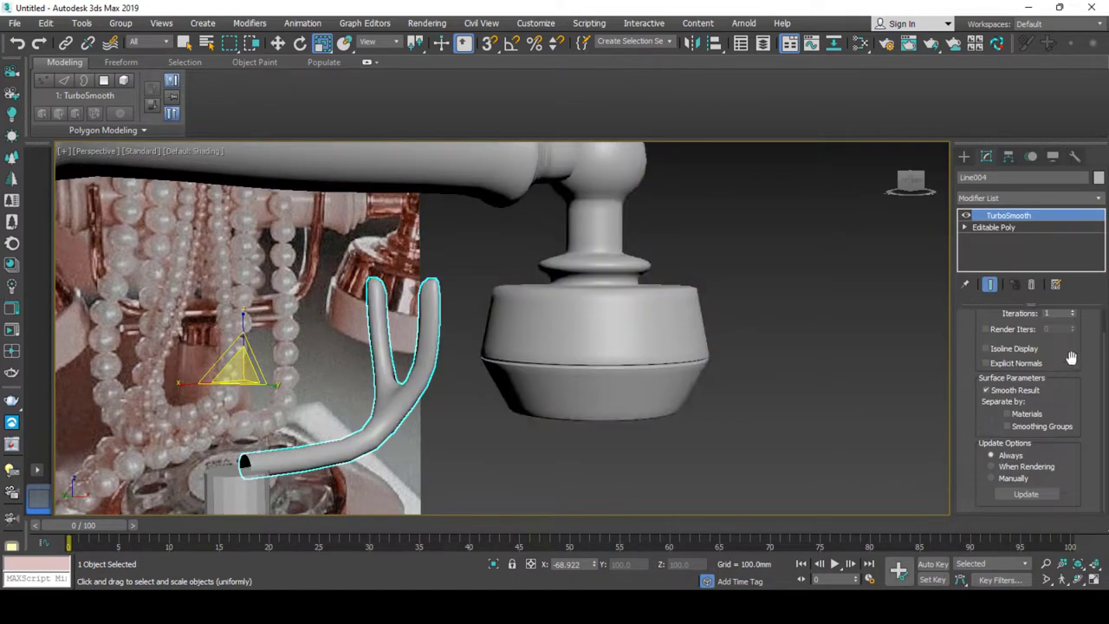
scroll(1077, 346, up, 1)
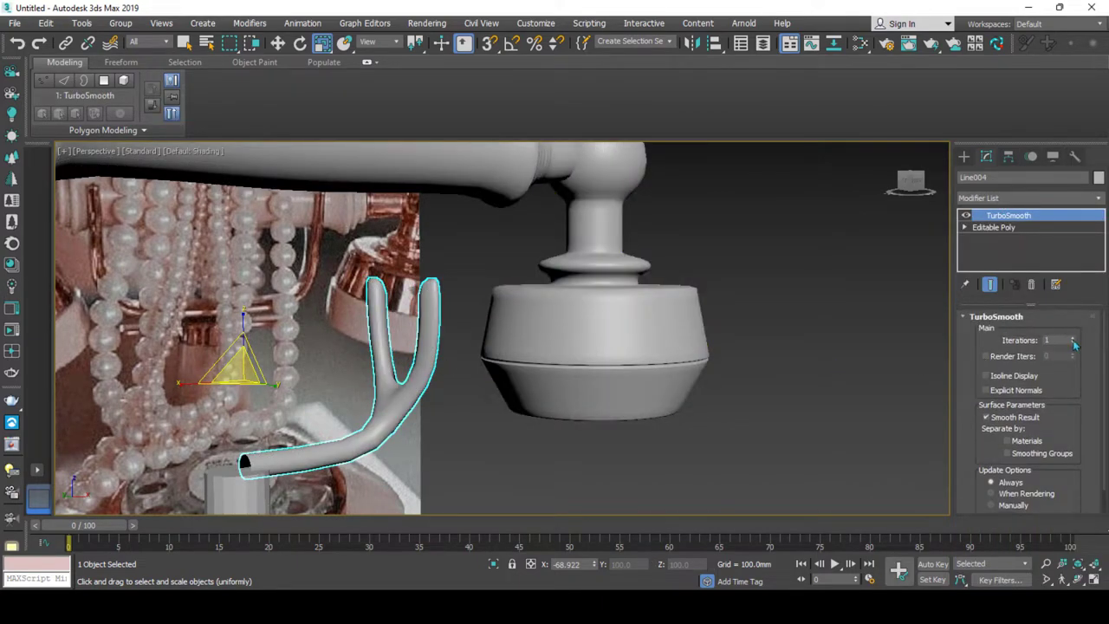
click(1073, 338)
alt+middle_drag(555, 346, 602, 350)
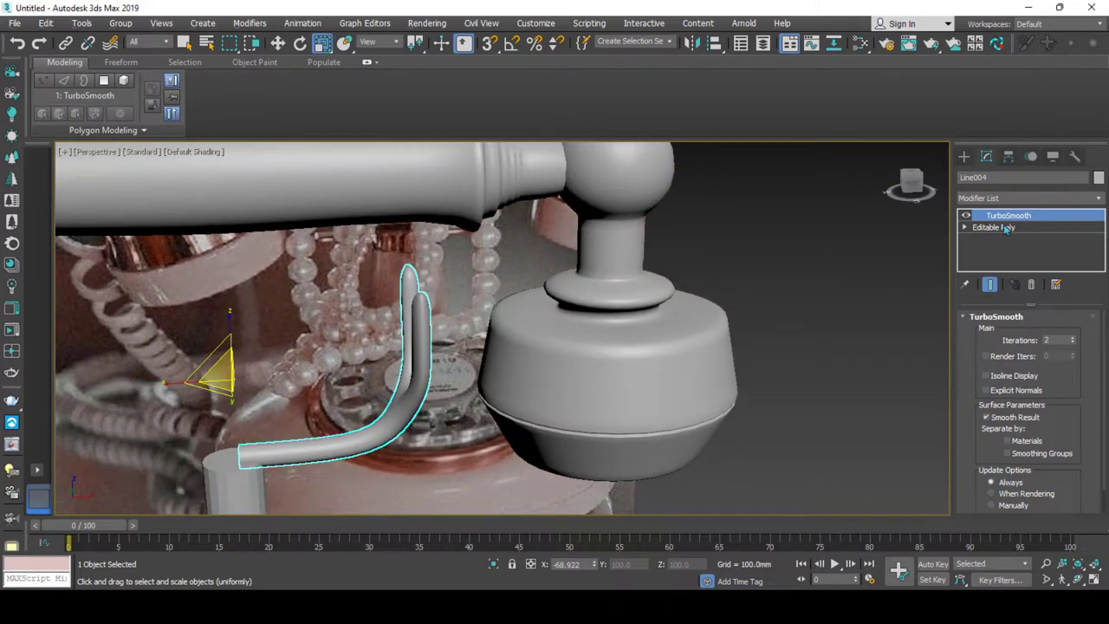
click(1005, 227)
key(F4)
scroll(408, 329, up, 2)
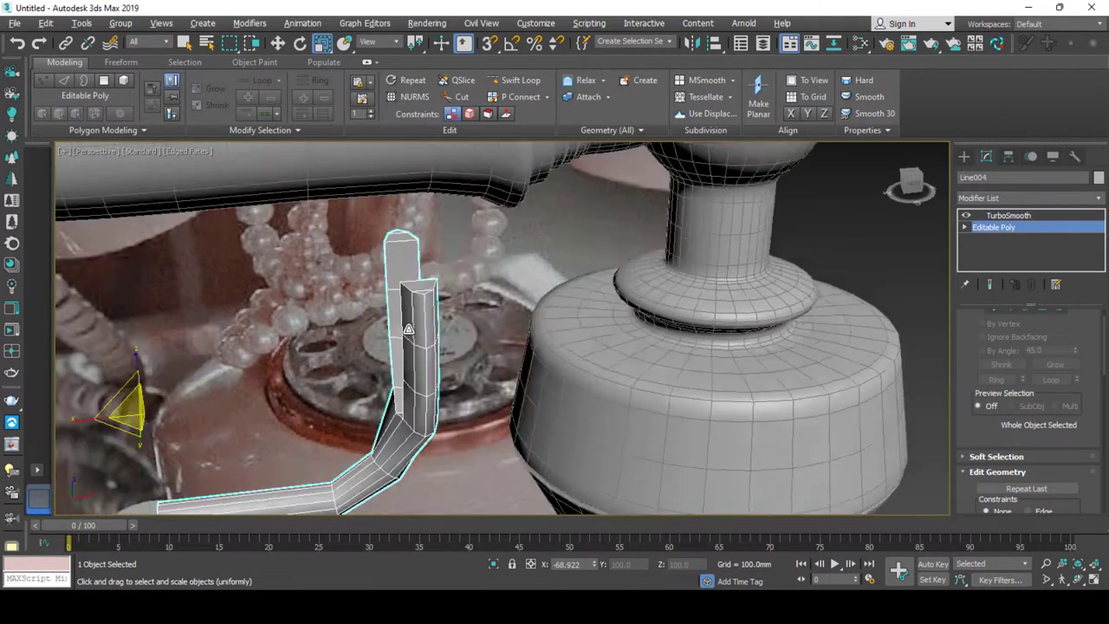
Add supporting edge loops across the forked arm with Swift Loop.
mouse_move(408, 329)
alt+middle_down()
mouse_move(262, 386)
mouse_move(460, 156)
alt+middle_up()
click(518, 80)
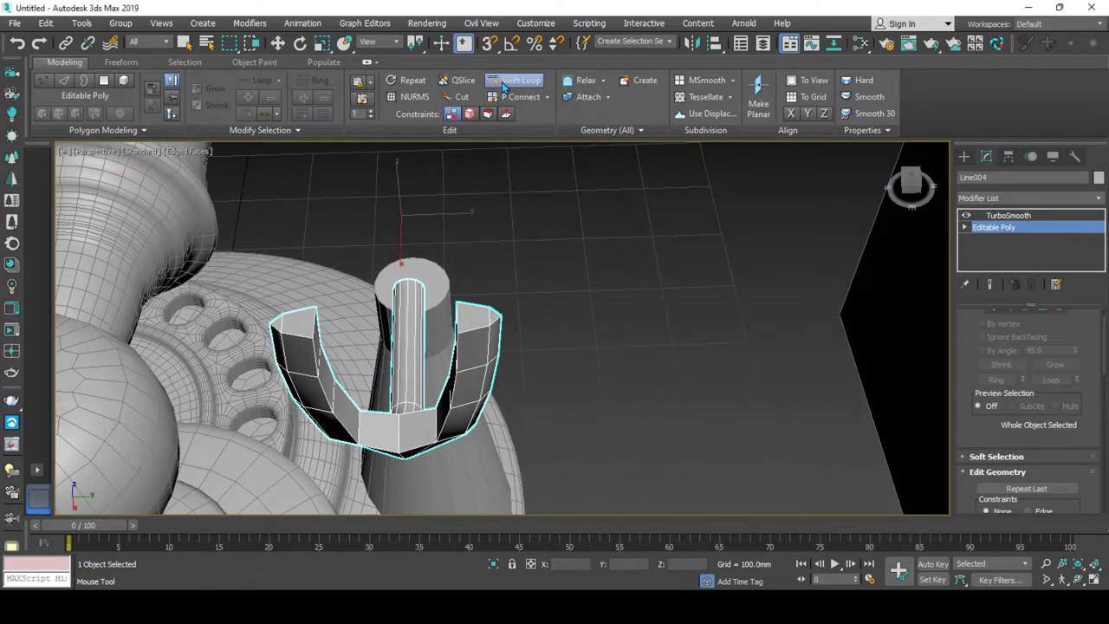
mouse_move(399, 387)
alt+middle_down()
mouse_move(406, 414)
mouse_move(422, 419)
mouse_move(380, 402)
alt+middle_up()
right_click(422, 418)
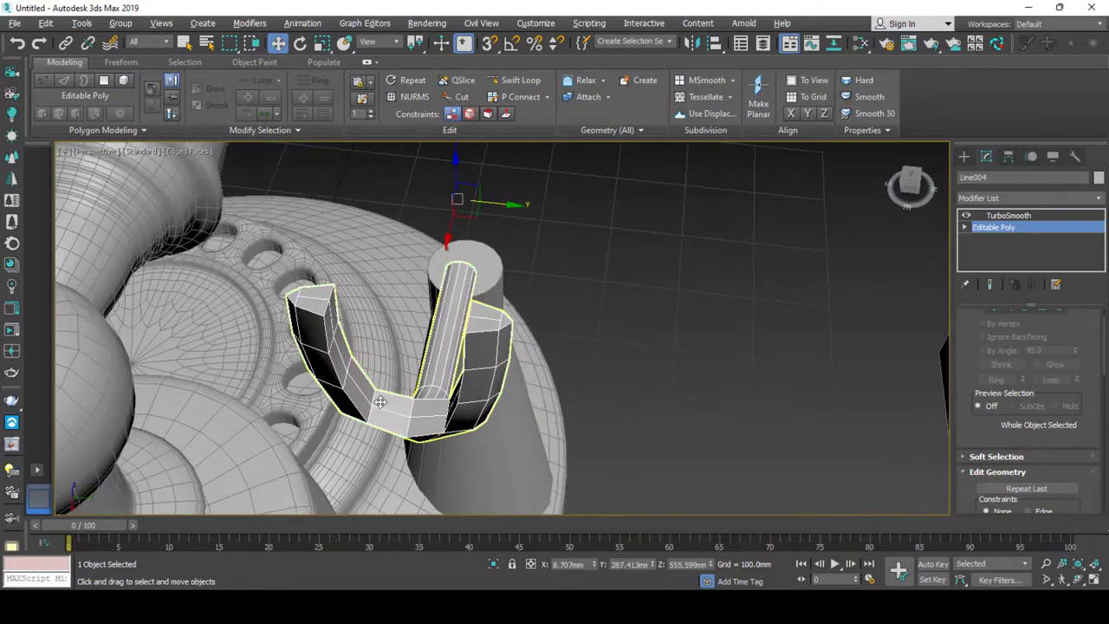
Scale the prongs' edge ring to 89% in X and 110% in Z, then view the smoothed result.
key(2)
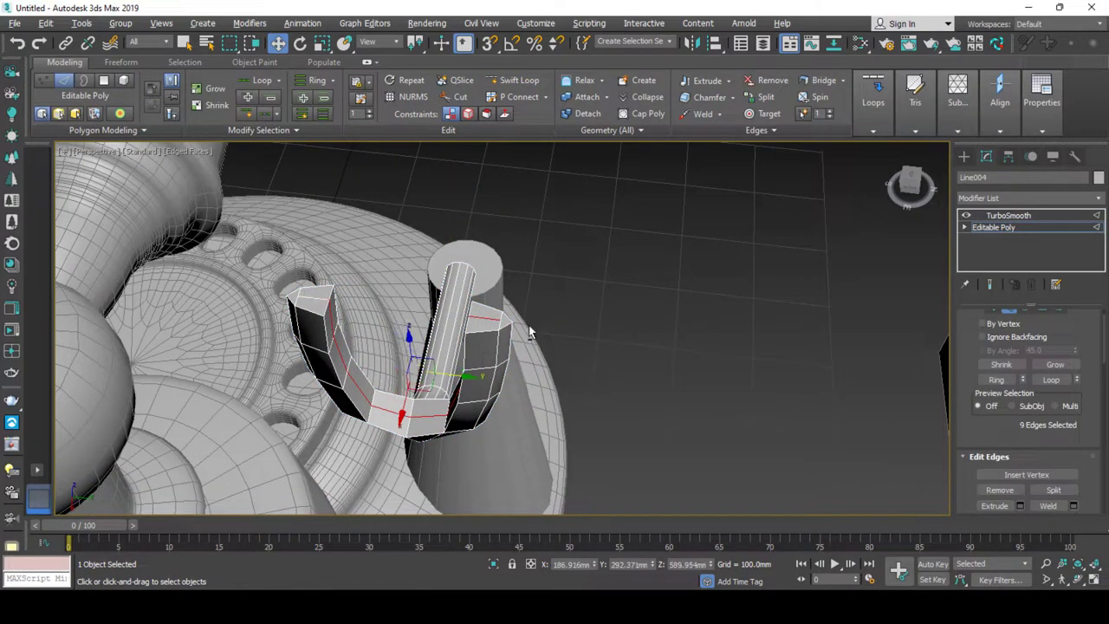
alt+middle_drag(397, 395, 405, 390)
drag(420, 381, 450, 374)
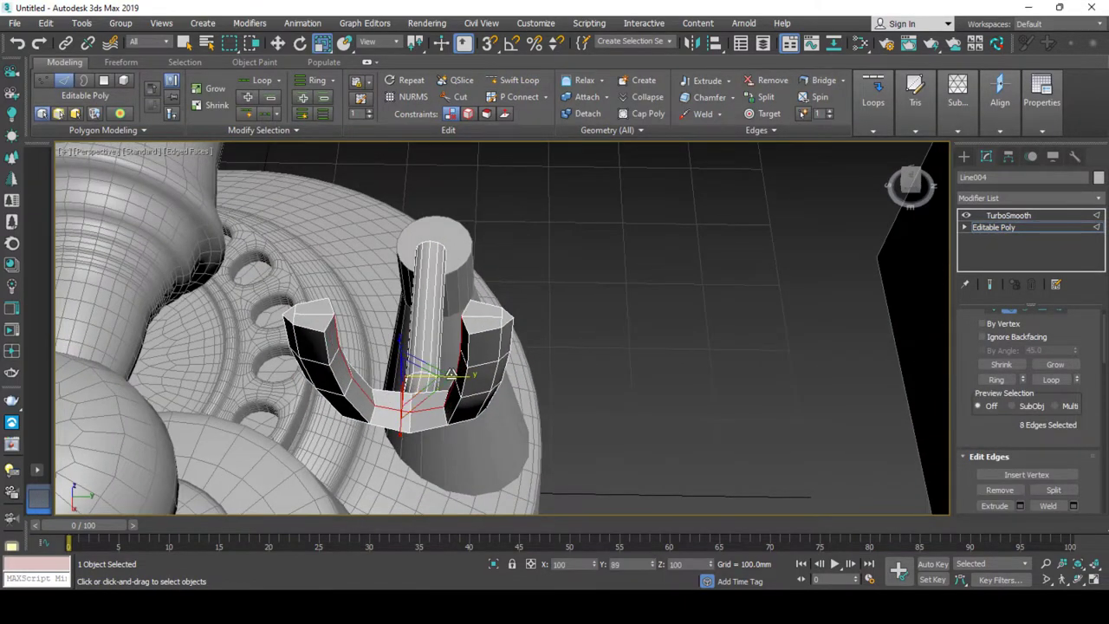
alt+middle_drag(443, 373, 404, 339)
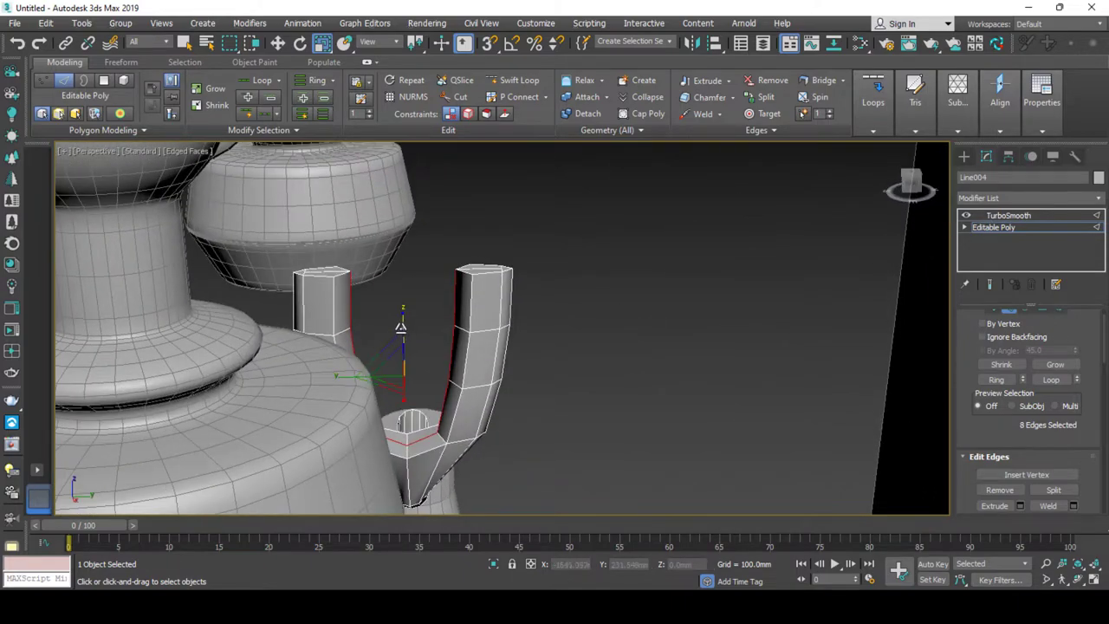
drag(400, 327, 400, 324)
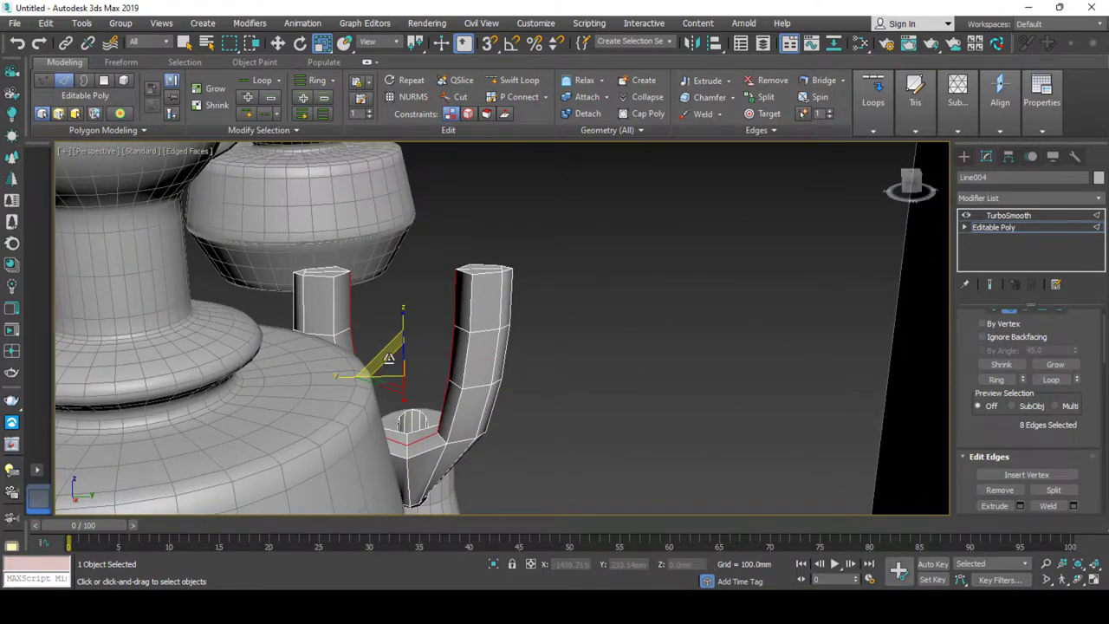
alt+middle_drag(400, 329, 401, 390)
key(w)
key(1)
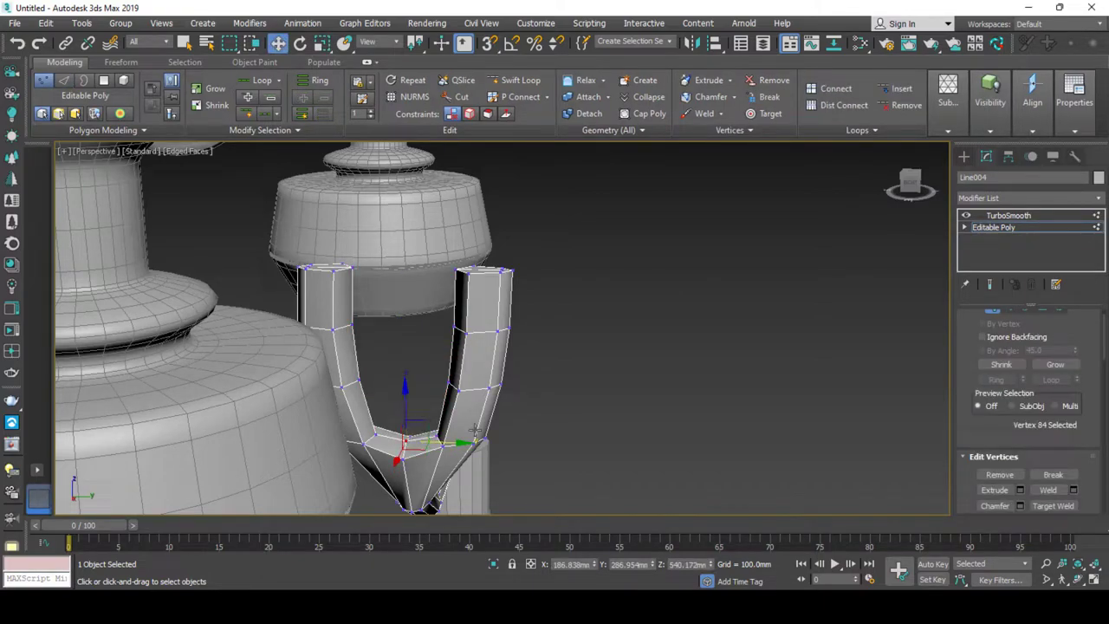
click(1008, 215)
mouse_move(555, 338)
alt+middle_down()
mouse_move(594, 338)
mouse_move(546, 277)
alt+middle_up()
Move the handset and both cradle bases down and left onto the cradle fork.
click(540, 264)
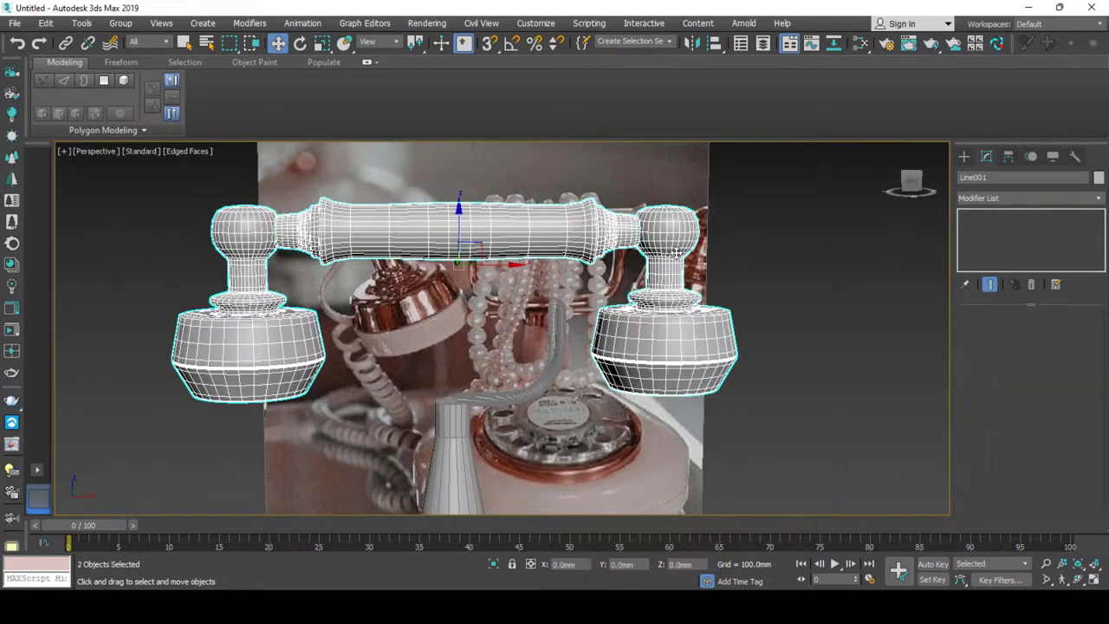
drag(473, 250, 413, 329)
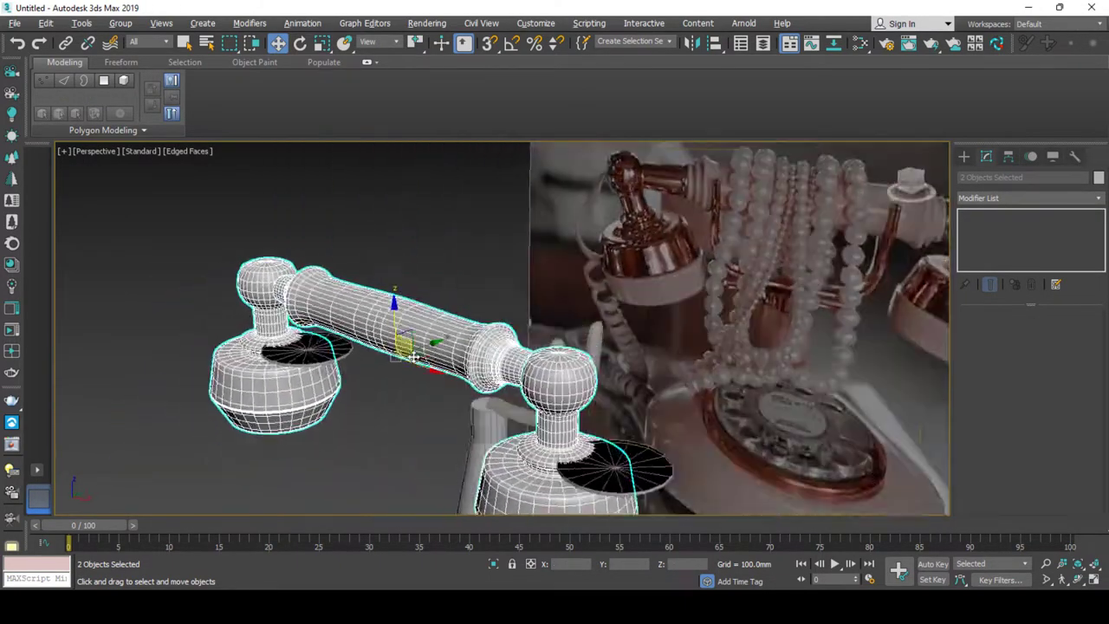
mouse_move(413, 329)
alt+middle_down()
mouse_move(398, 356)
mouse_move(505, 288)
mouse_move(473, 278)
mouse_move(451, 251)
alt+middle_up()
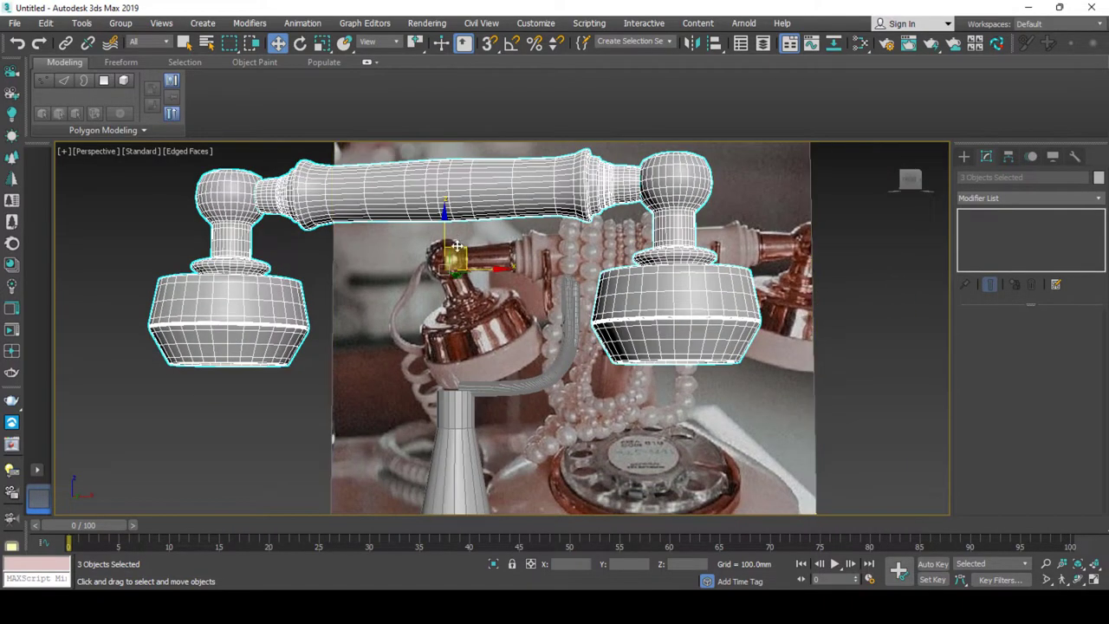
drag(450, 251, 425, 302)
mouse_move(426, 302)
alt+middle_down()
mouse_move(401, 347)
mouse_move(578, 308)
mouse_move(431, 368)
mouse_move(436, 375)
mouse_move(564, 346)
mouse_move(548, 380)
mouse_move(571, 369)
alt+middle_up()
click(555, 374)
scroll(564, 374, up, 5)
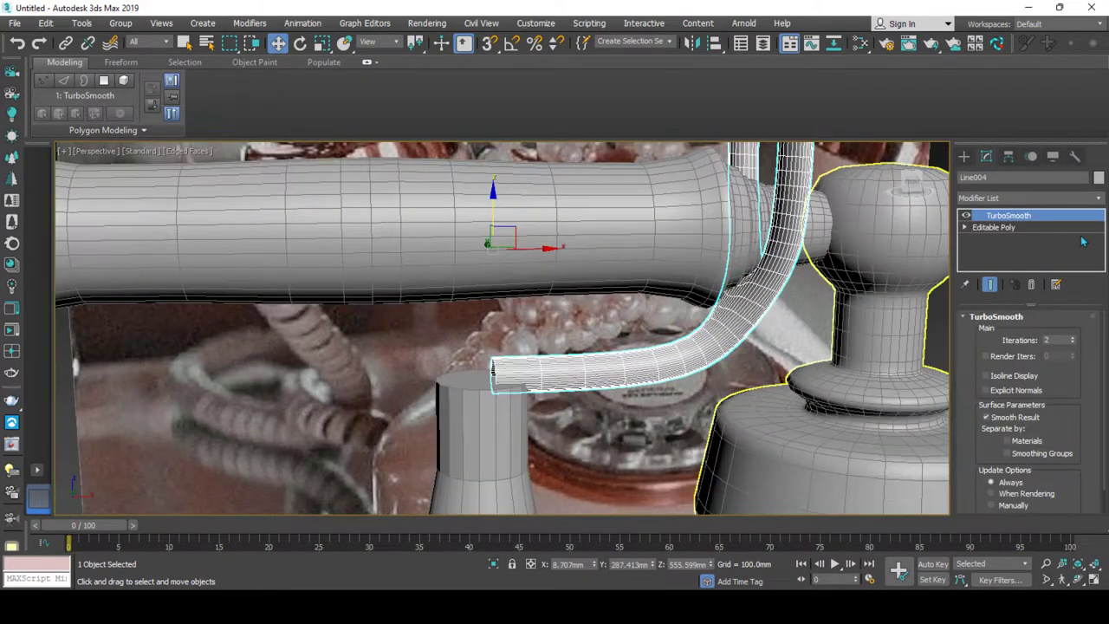
Select the arm's end vertices, then exit vertex level and open the Modifier List.
click(992, 228)
alt+middle_drag(555, 416, 564, 446)
key(1)
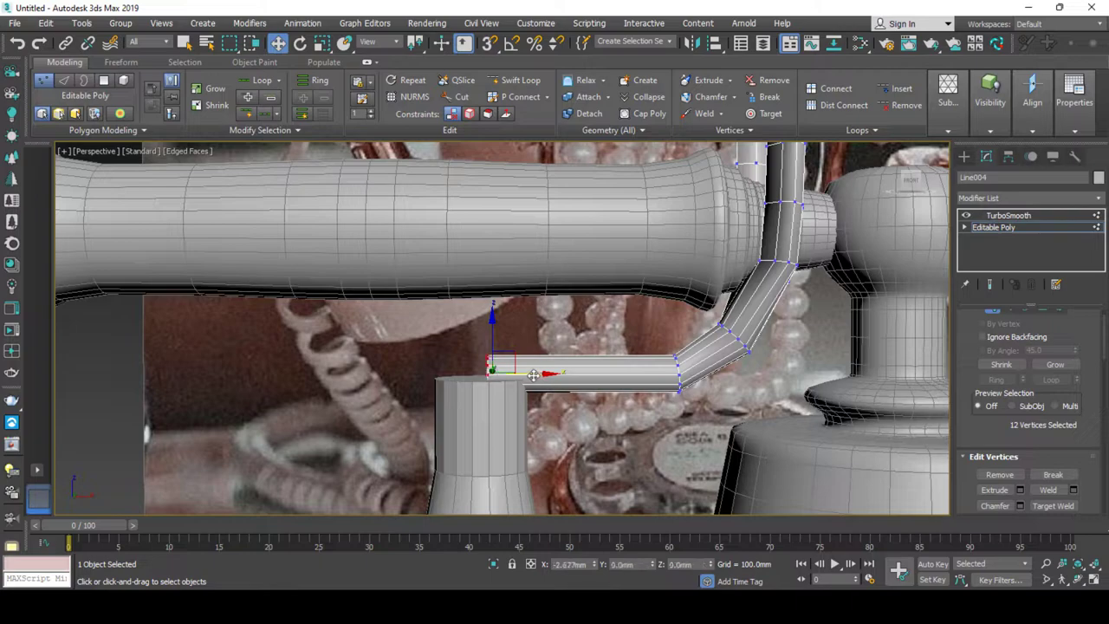
click(1020, 202)
click(1019, 201)
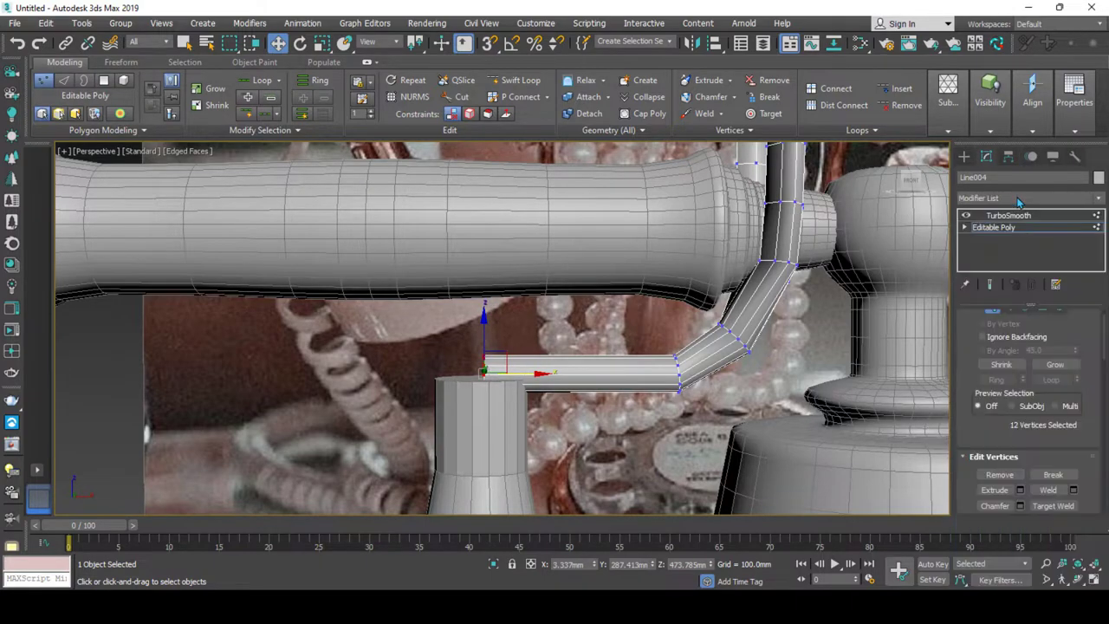
click(1011, 227)
click(1014, 199)
Add a Symmetry modifier with Flip ticked and slide its mirror plane until the halves form a U.
text(sym)
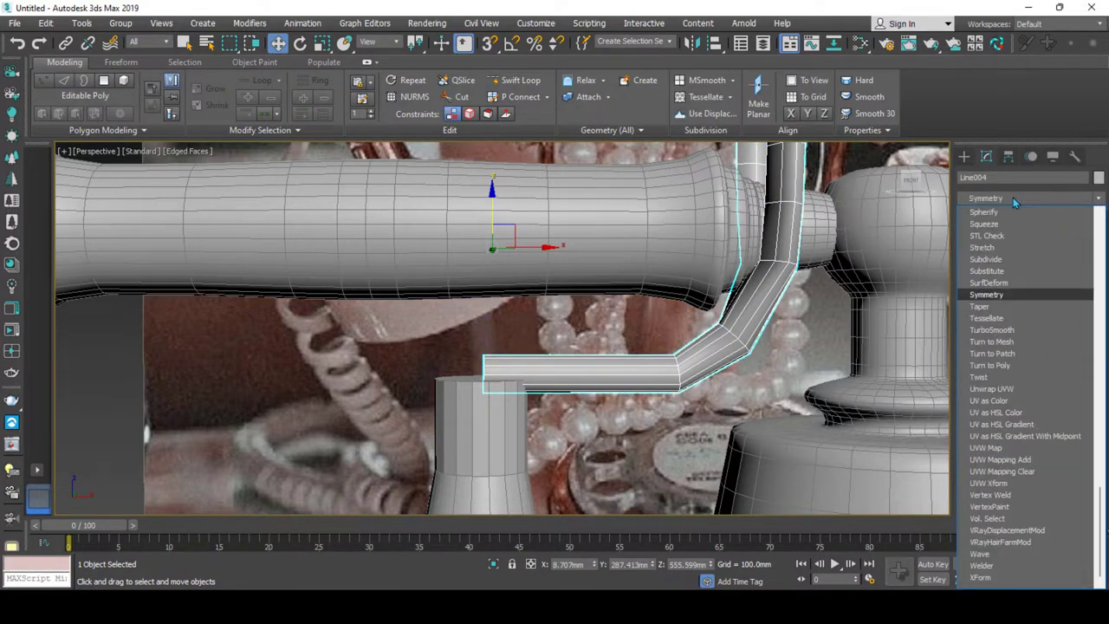
key(Return)
middle_drag(525, 260, 537, 257)
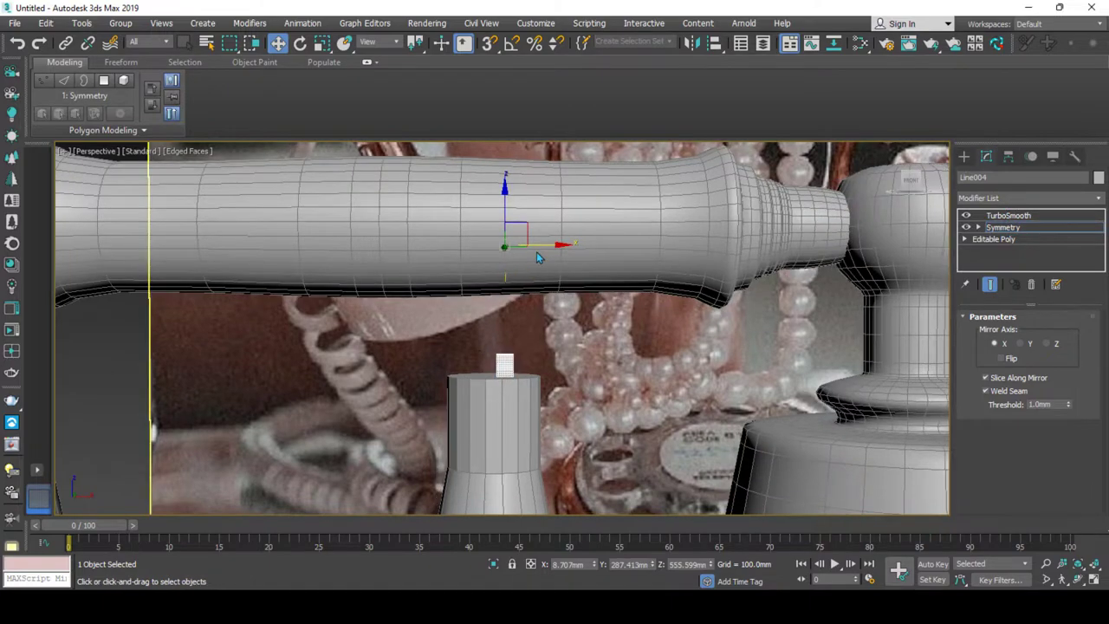
click(1028, 362)
scroll(478, 316, down, 5)
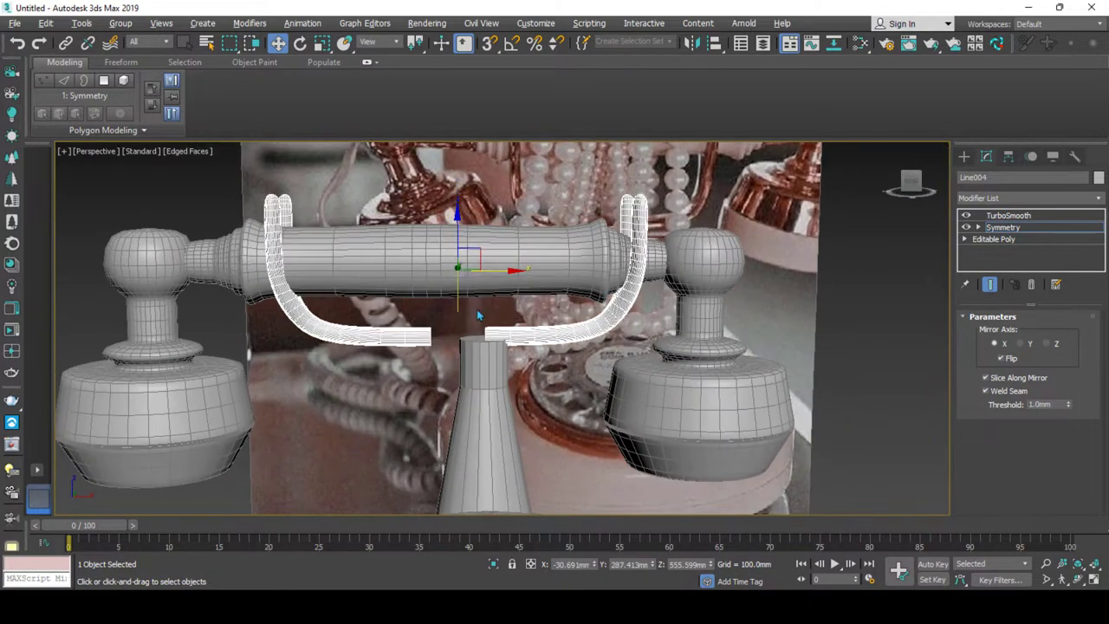
drag(482, 269, 515, 270)
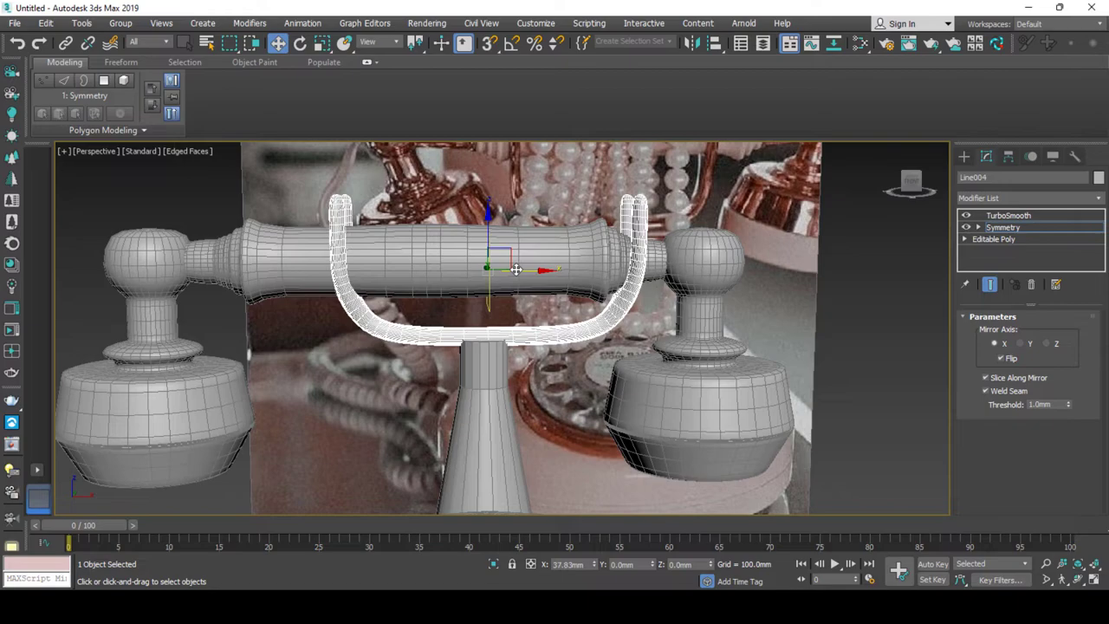
middle_drag(458, 307, 496, 314)
scroll(496, 317, down, 3)
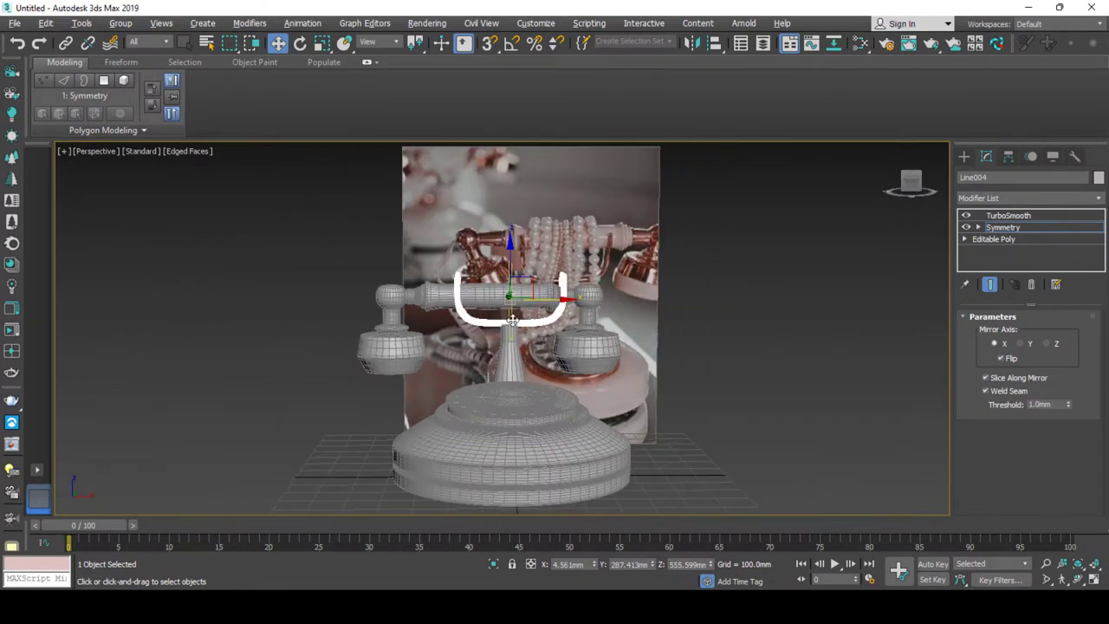
scroll(500, 327, down, 2)
scroll(512, 320, up, 2)
scroll(526, 310, up, 1)
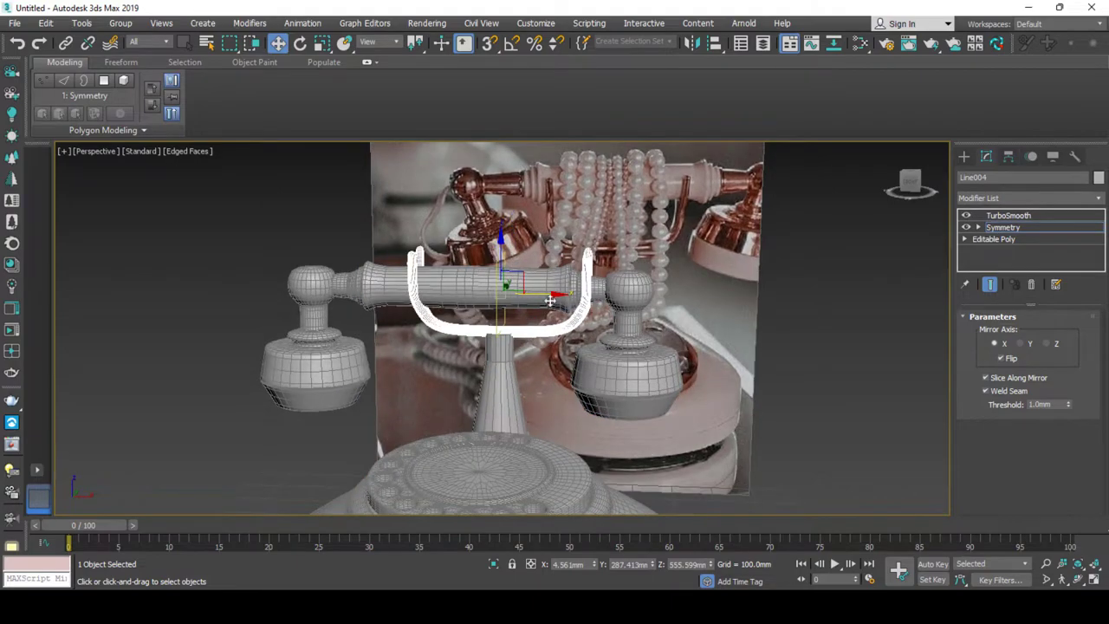
scroll(537, 298, up, 2)
Try shifting the U-shaped arm left along X, undo it, and reselect the handset and bases.
drag(528, 296, 471, 292)
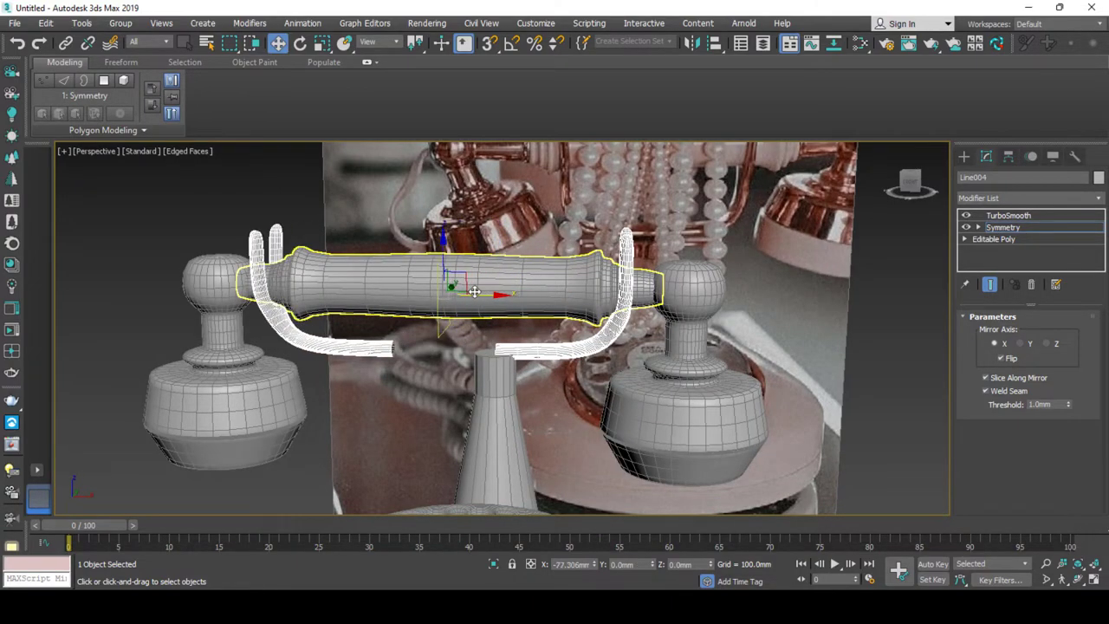
alt+middle_drag(470, 292, 491, 322)
scroll(491, 314, down, 2)
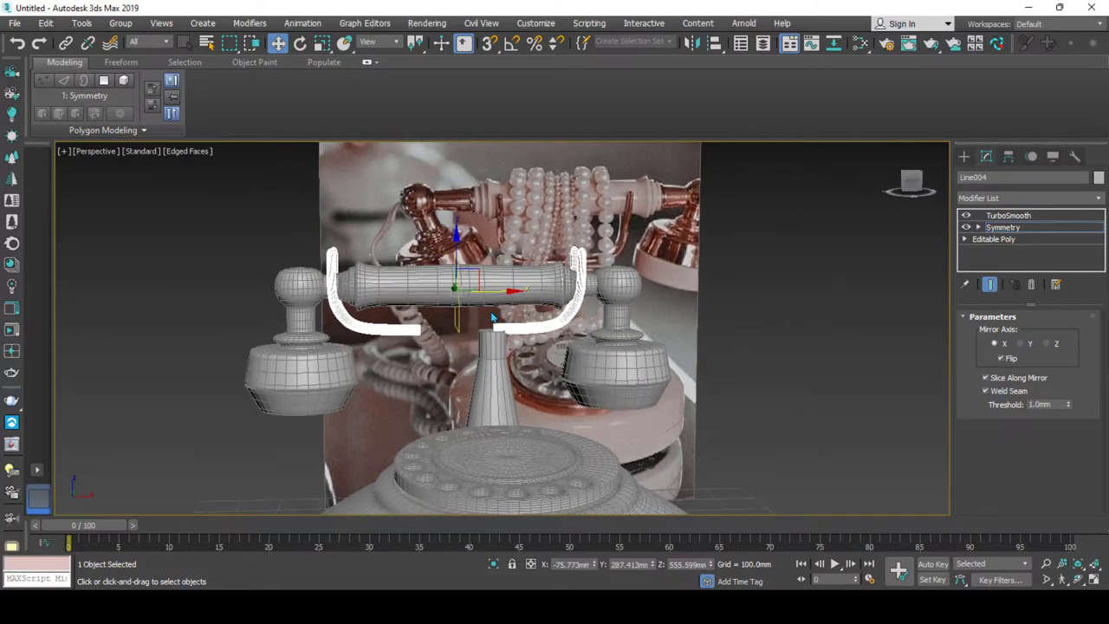
scroll(491, 325, up, 2)
key(ctrl+z)
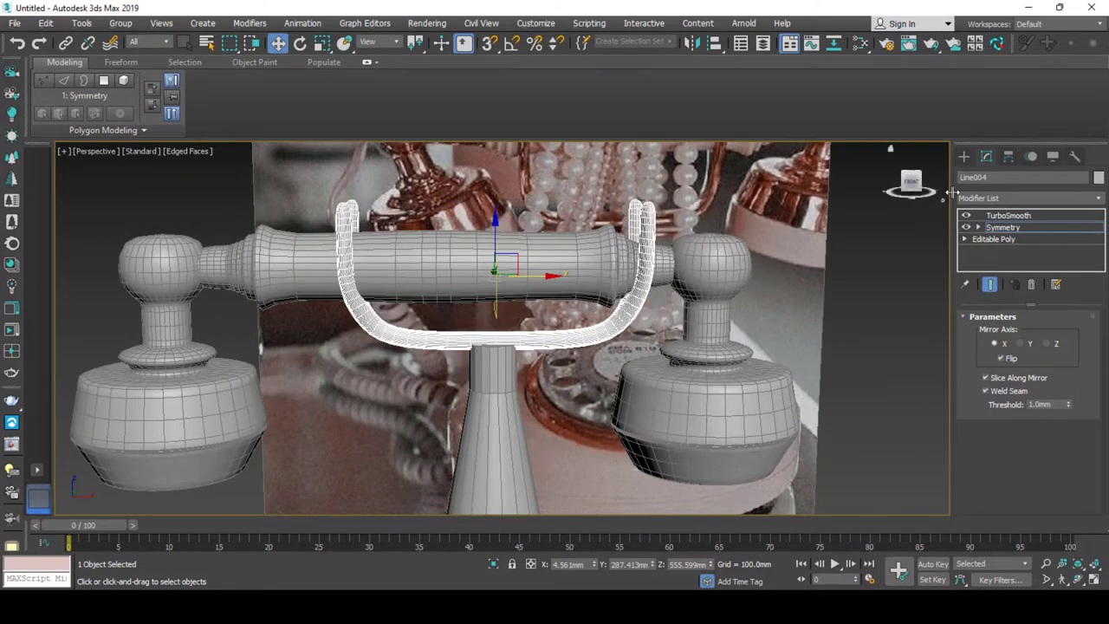
click(964, 156)
click(715, 280)
Frame and isolate the handset parts, then restore the full scene view.
ctrl+click(416, 260)
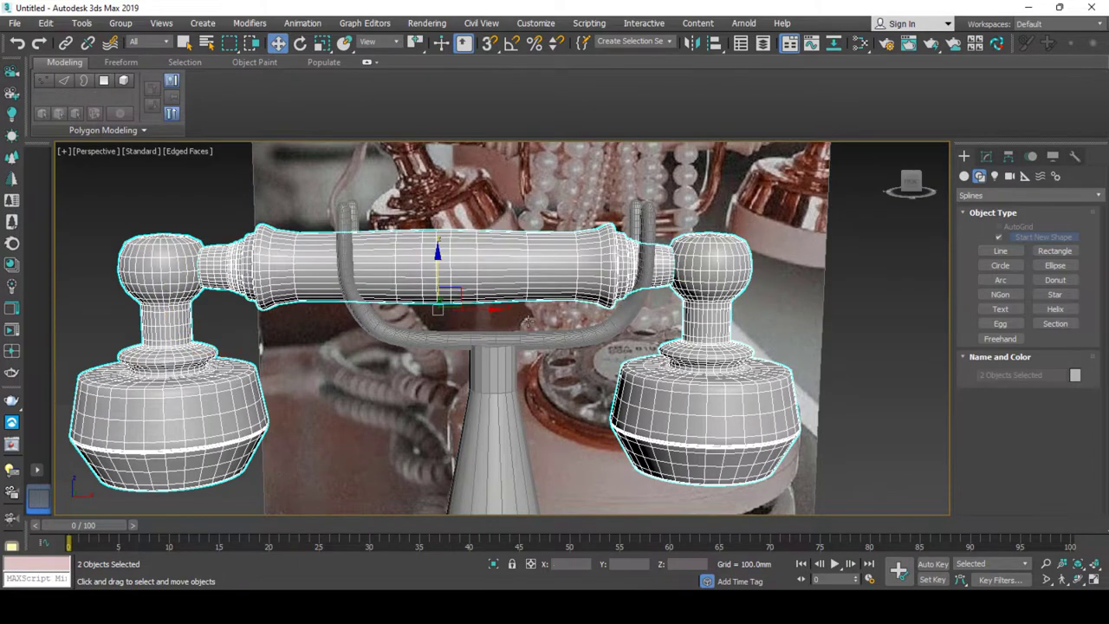
key(alt+q)
key(alt+q)
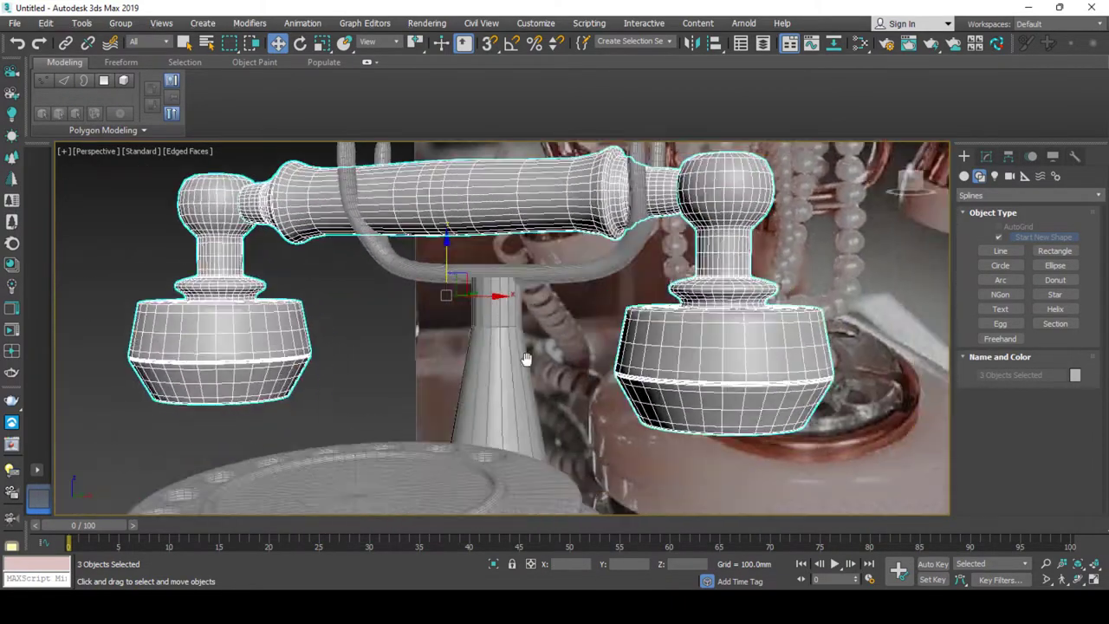
ctrl+click(481, 316)
key(r)
mouse_move(481, 316)
alt+middle_down()
mouse_move(425, 319)
mouse_move(416, 314)
mouse_move(426, 300)
mouse_move(409, 345)
mouse_move(430, 310)
alt+middle_up()
key(w)
Slide the handset assembly right along X to centre it, then select the cradle arm.
drag(457, 333, 486, 325)
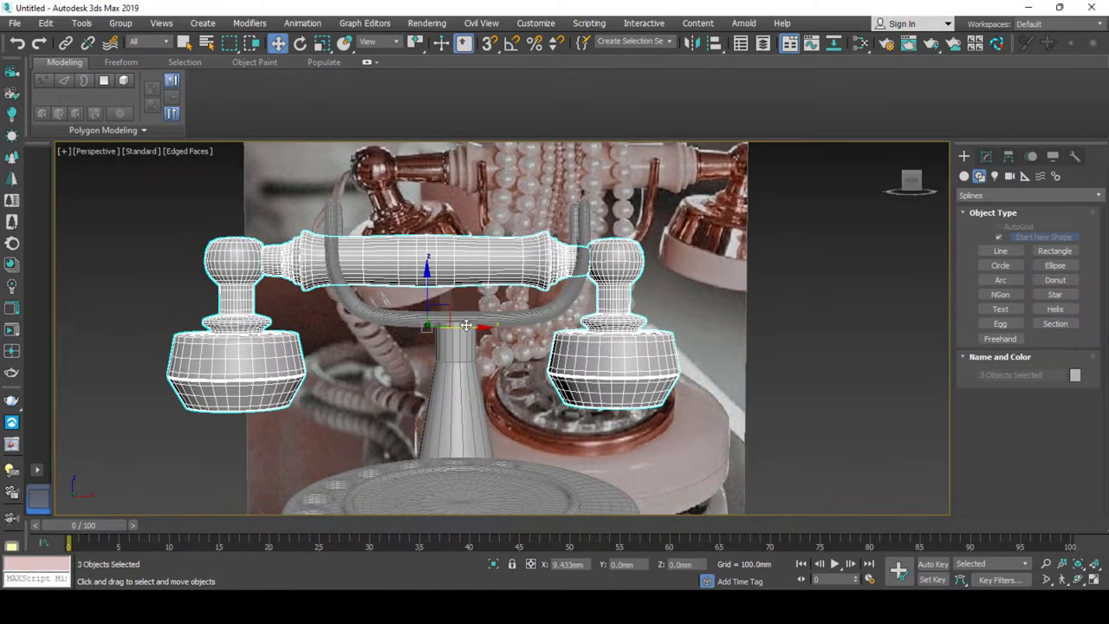
alt+middle_drag(486, 325, 471, 432)
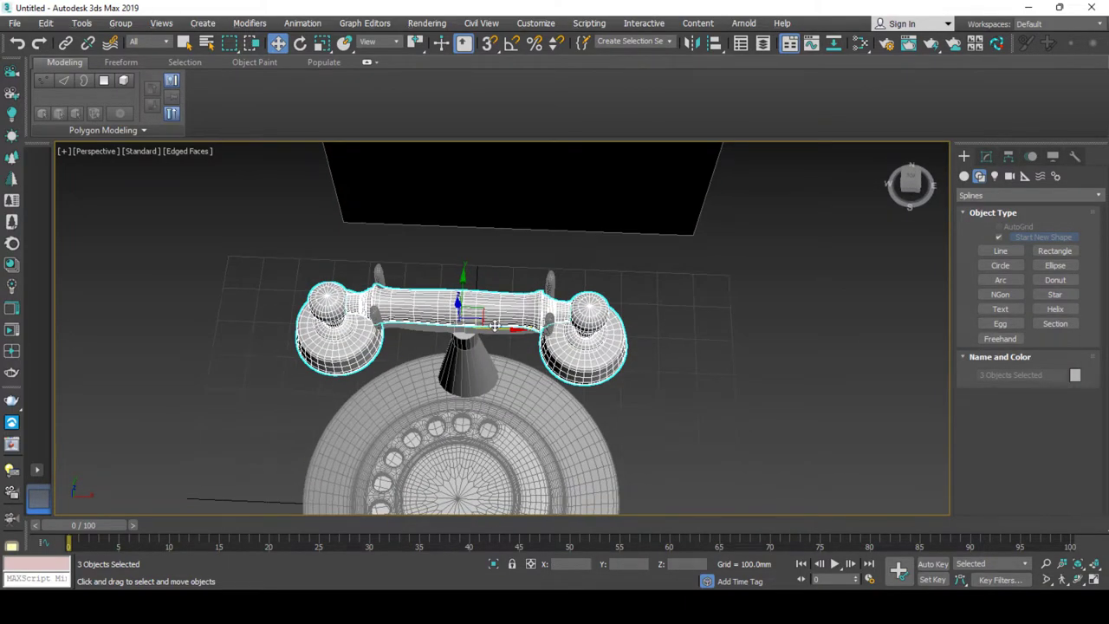
alt+middle_drag(494, 325, 498, 292)
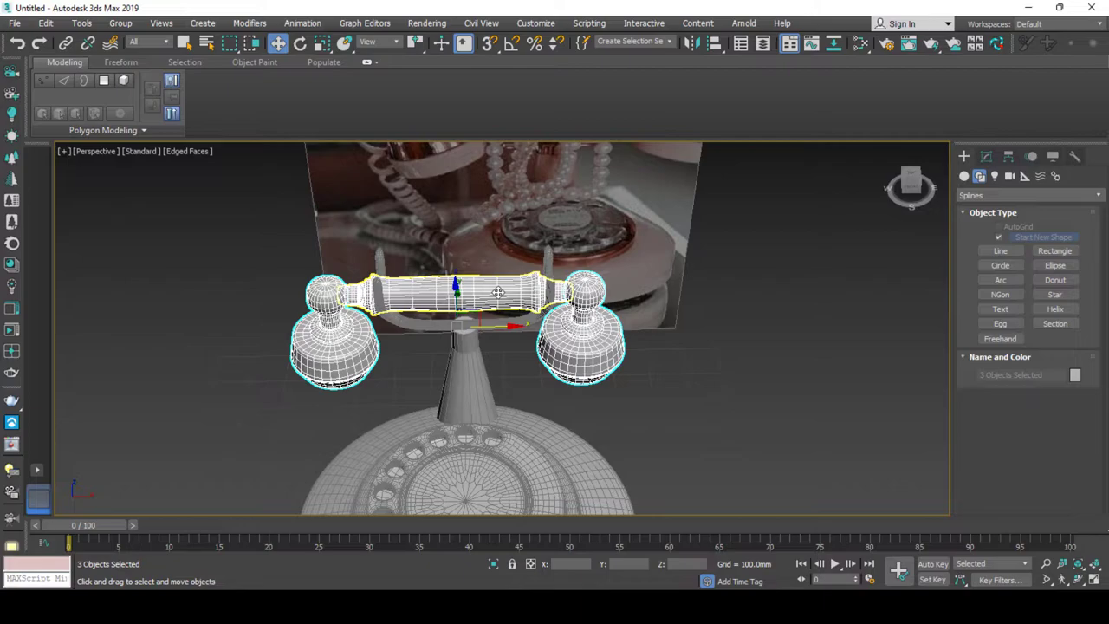
alt+middle_drag(498, 292, 451, 329)
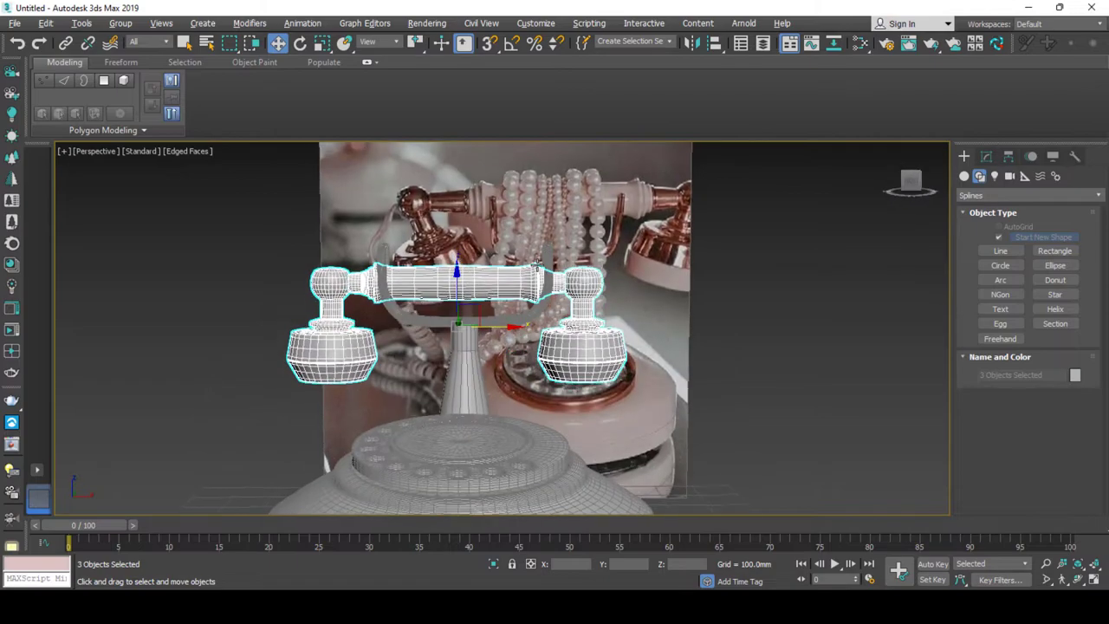
scroll(402, 358, up, 4)
scroll(402, 358, up, 2)
click(402, 358)
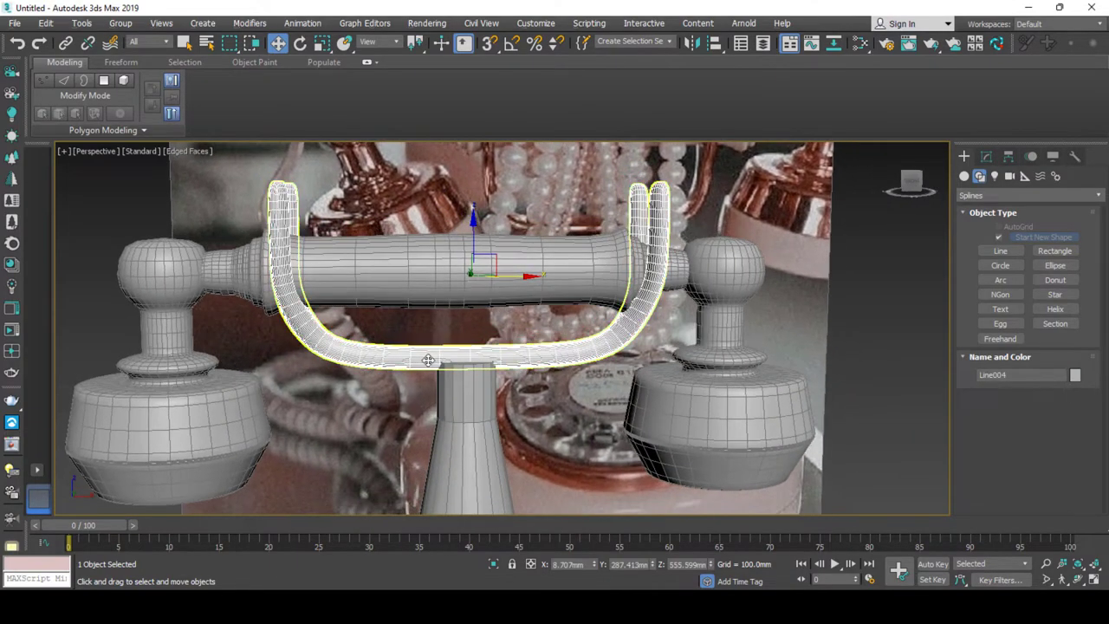
Shift the Symmetry mirror along X to widen the arm, close its end gap, and recentre it.
click(985, 156)
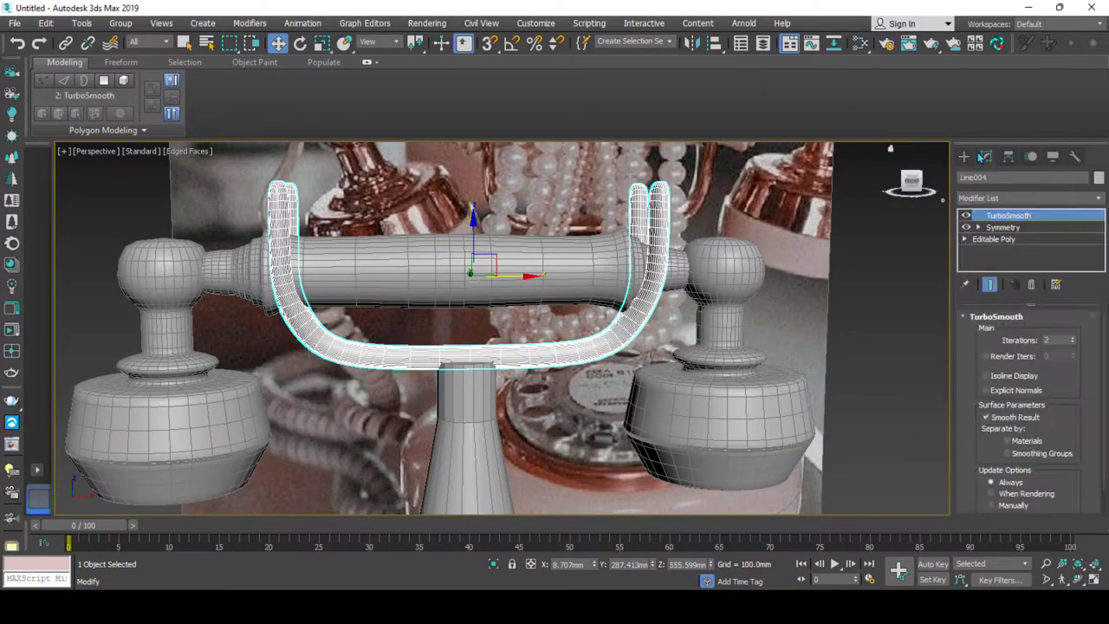
click(996, 227)
key(1)
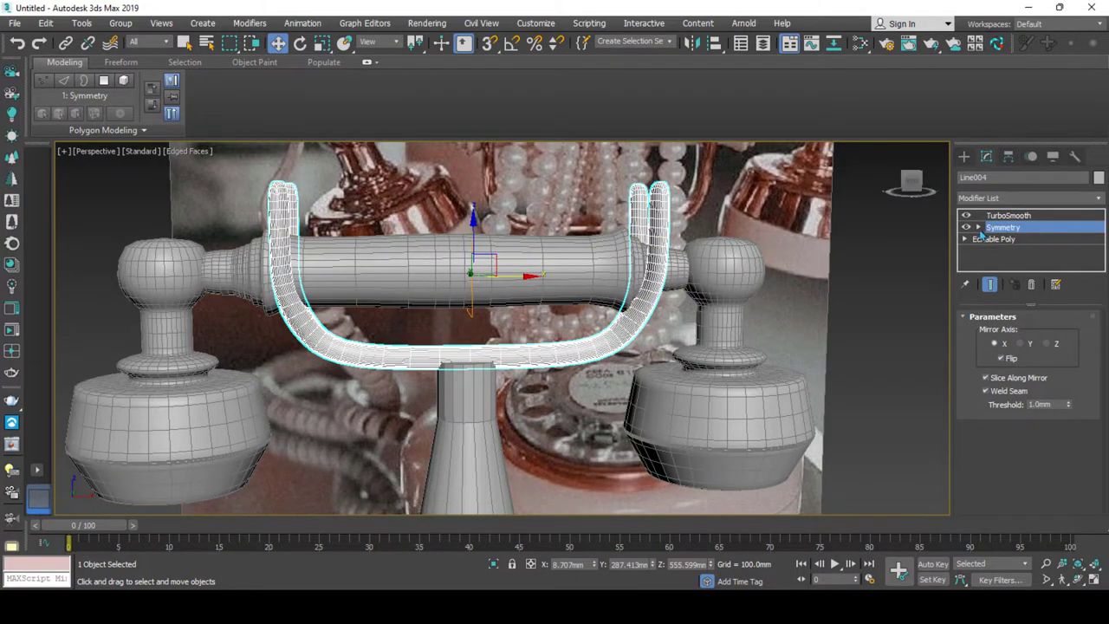
drag(514, 276, 477, 274)
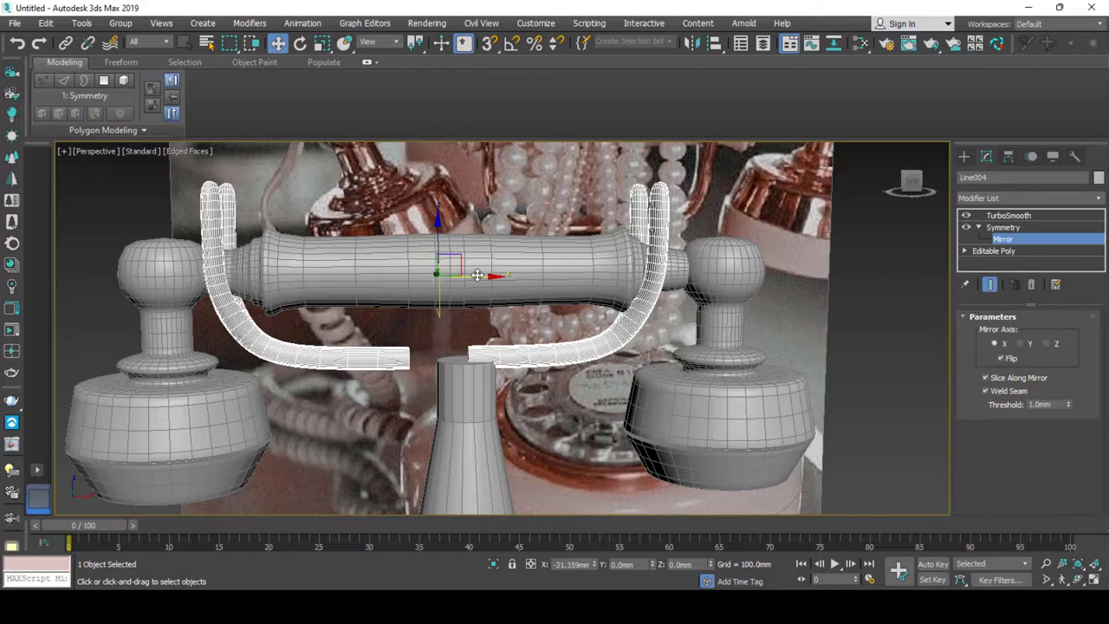
click(990, 263)
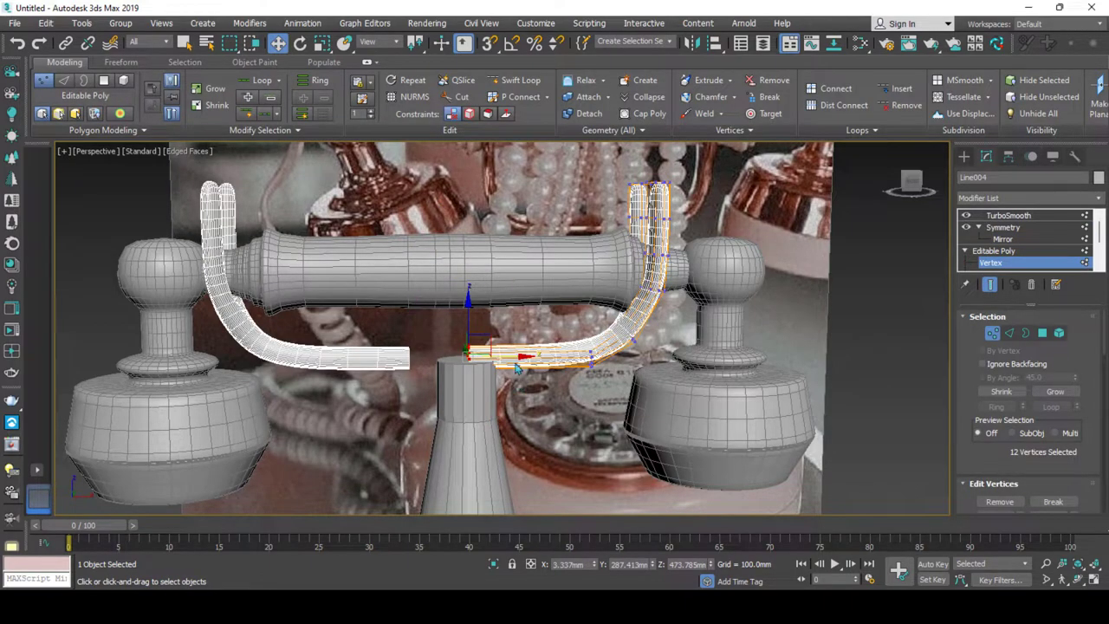
drag(517, 368, 487, 355)
click(967, 157)
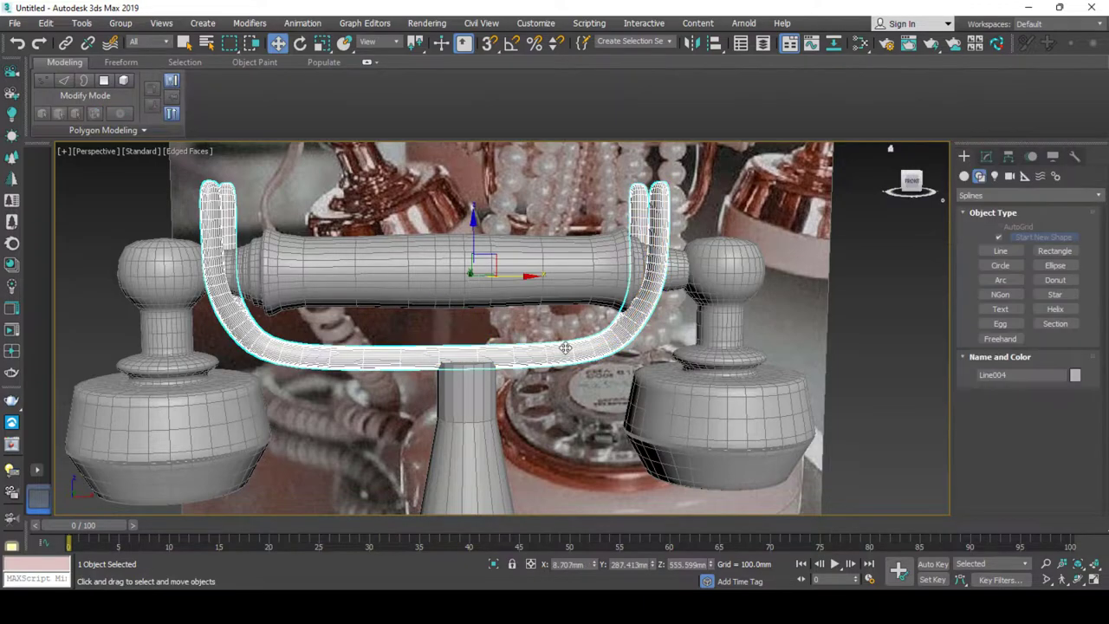
drag(510, 277, 527, 277)
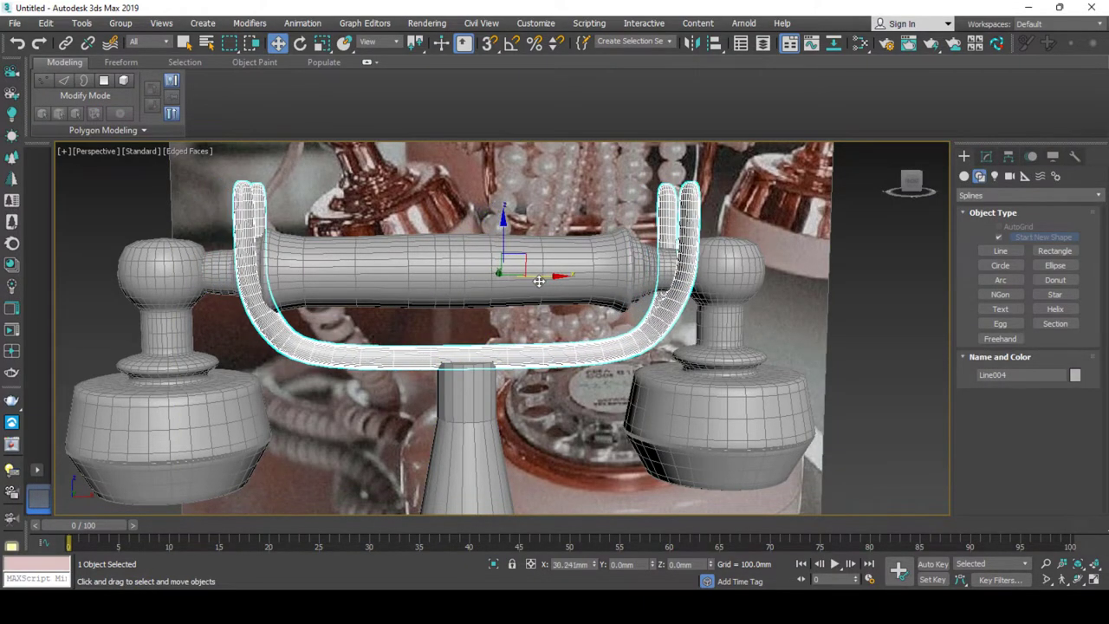
Select the handset grip and bells, then switch to smooth shaded display without edges.
click(604, 270)
ctrl+click(676, 398)
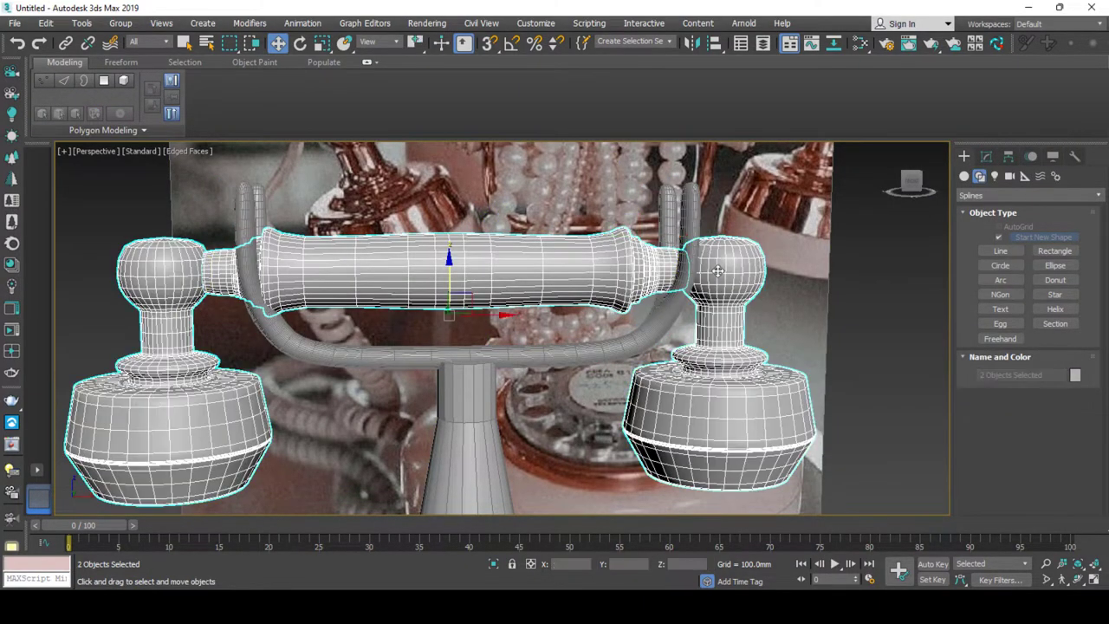
alt+middle_drag(667, 390, 726, 408)
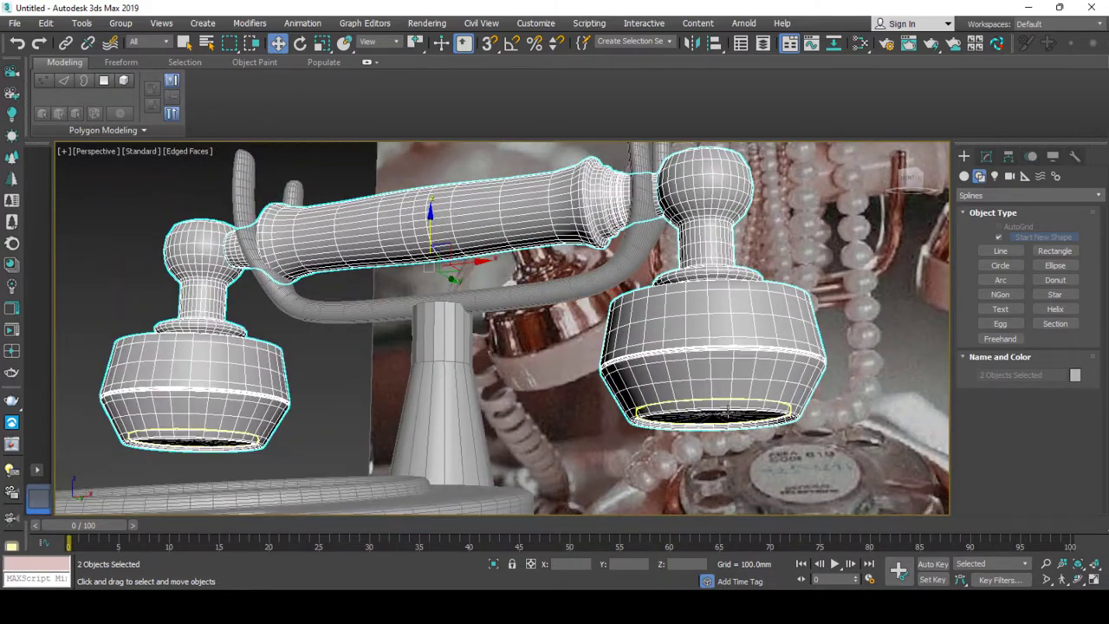
ctrl+click(446, 319)
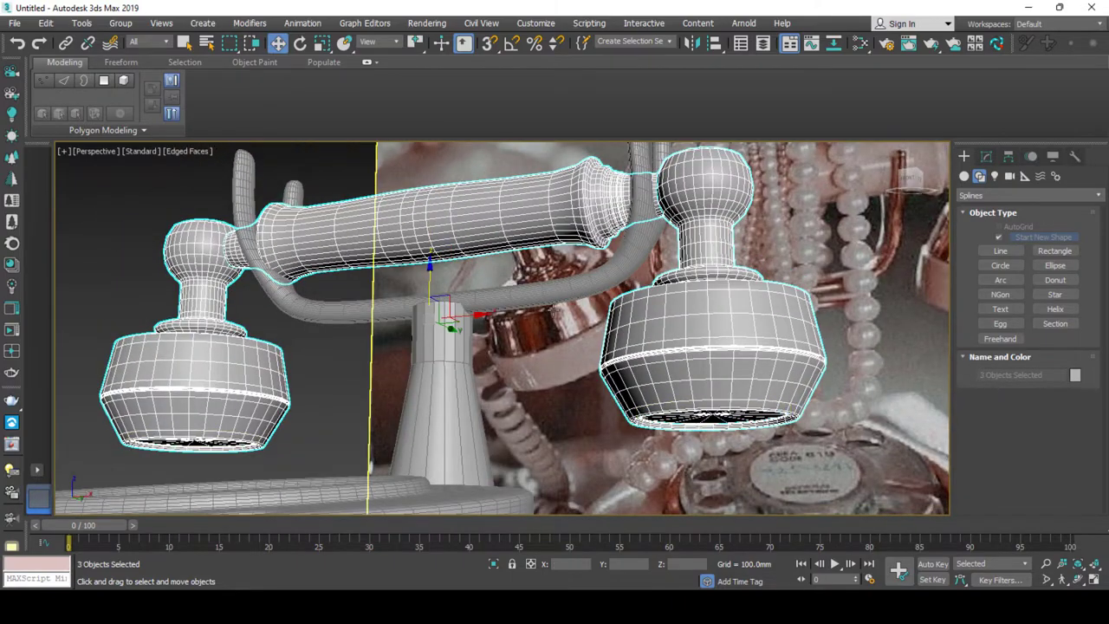
alt+middle_drag(445, 319, 468, 316)
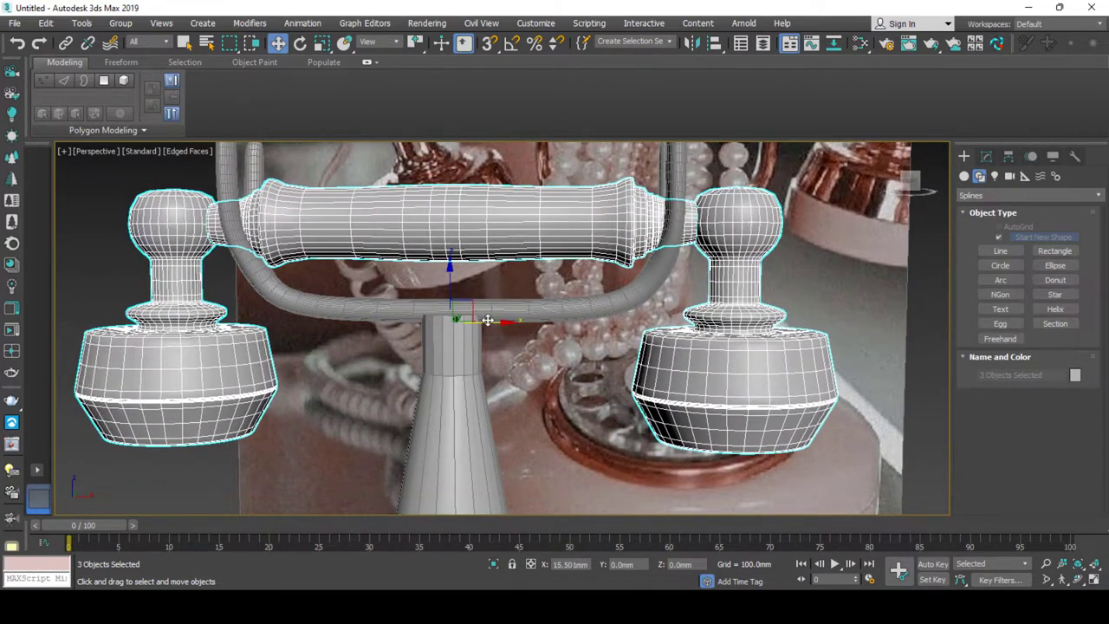
scroll(475, 322, down, 2)
scroll(475, 322, down, 2)
key(F4)
key(ctrl+d)
scroll(554, 381, down, 2)
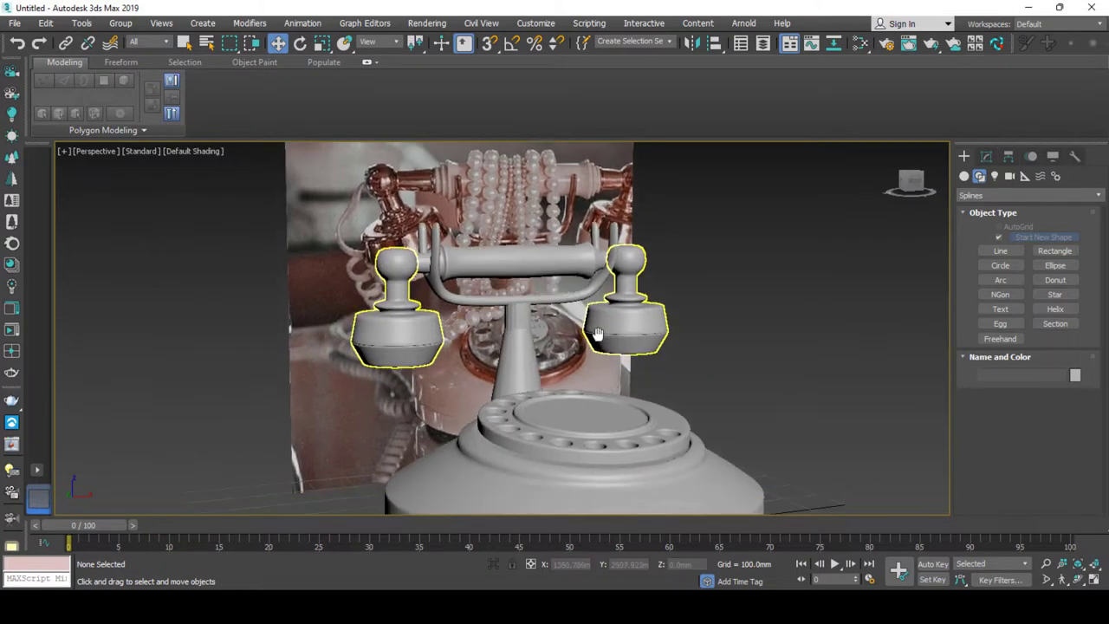
scroll(546, 395, down, 2)
scroll(539, 404, down, 1)
scroll(539, 404, up, 2)
scroll(608, 323, up, 2)
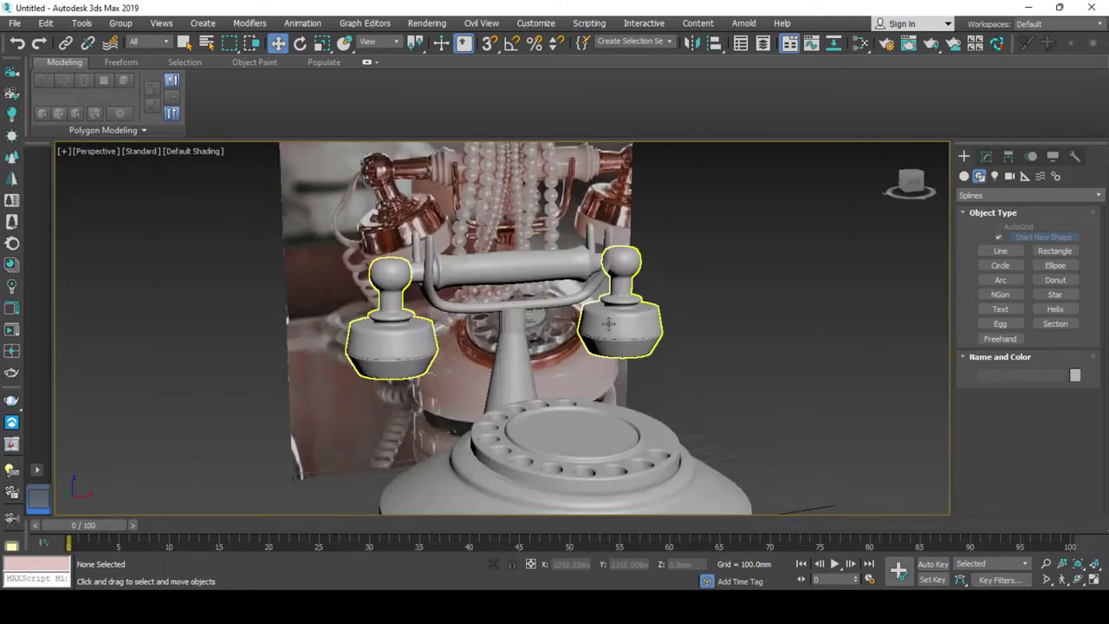
Scale the handset assembly up slightly with uniform scale and raise it a little.
click(616, 321)
alt+middle_drag(615, 321, 639, 335)
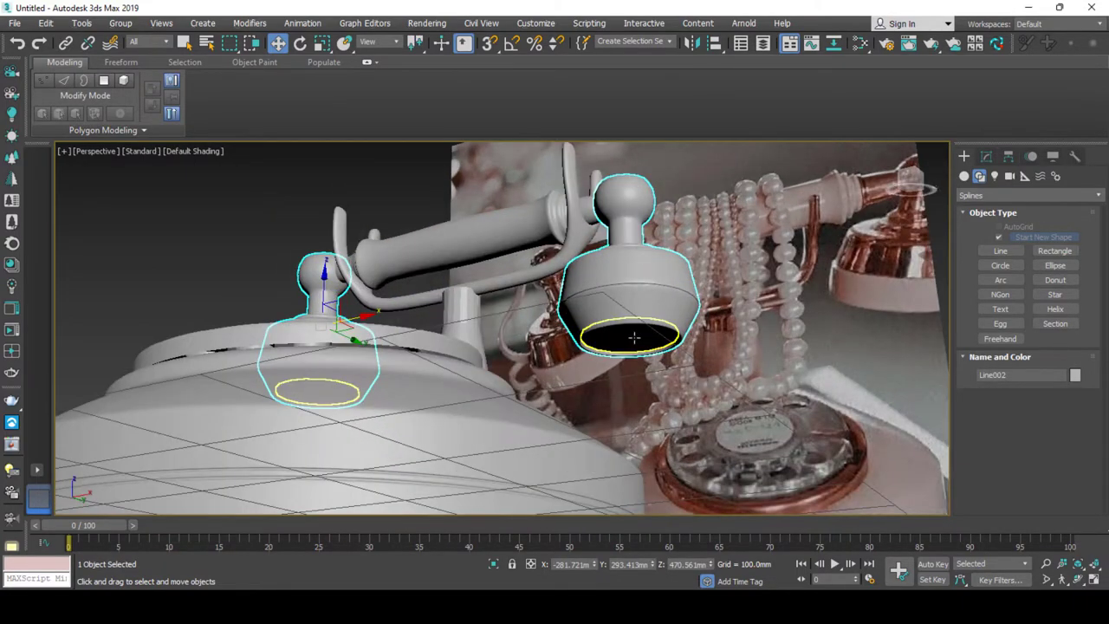
alt+middle_drag(587, 274, 596, 348)
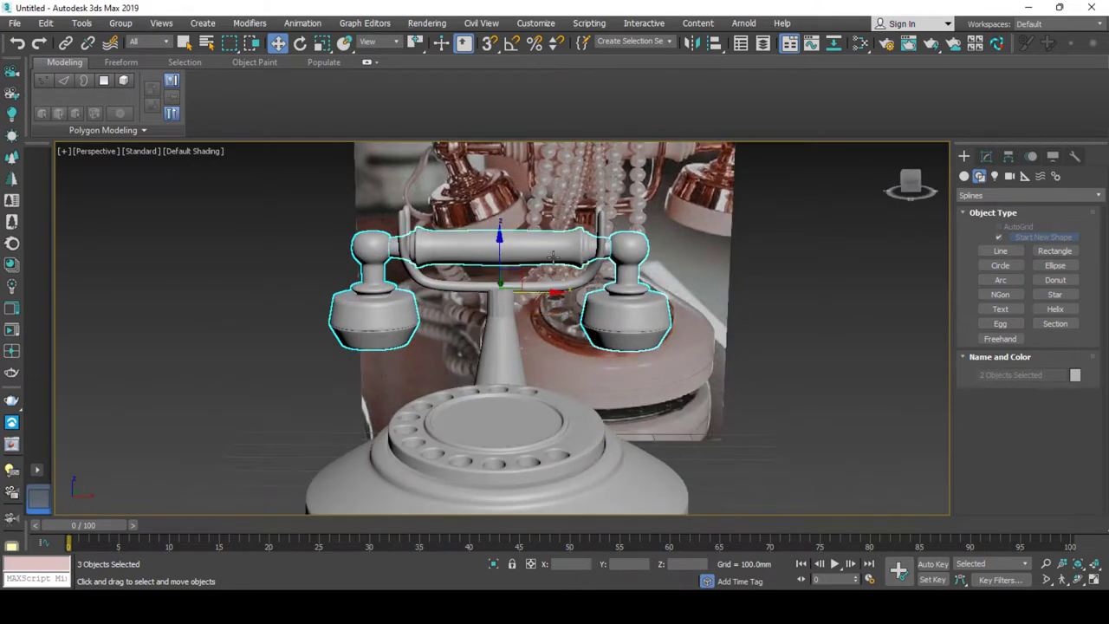
key(r)
drag(510, 283, 513, 273)
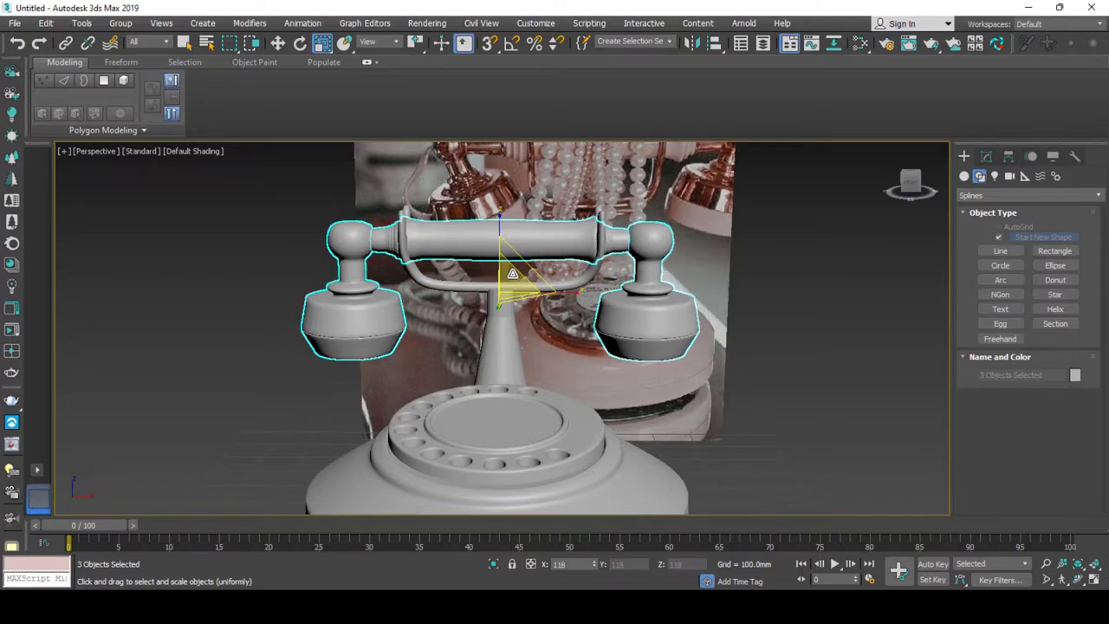
middle_drag(513, 274, 500, 306)
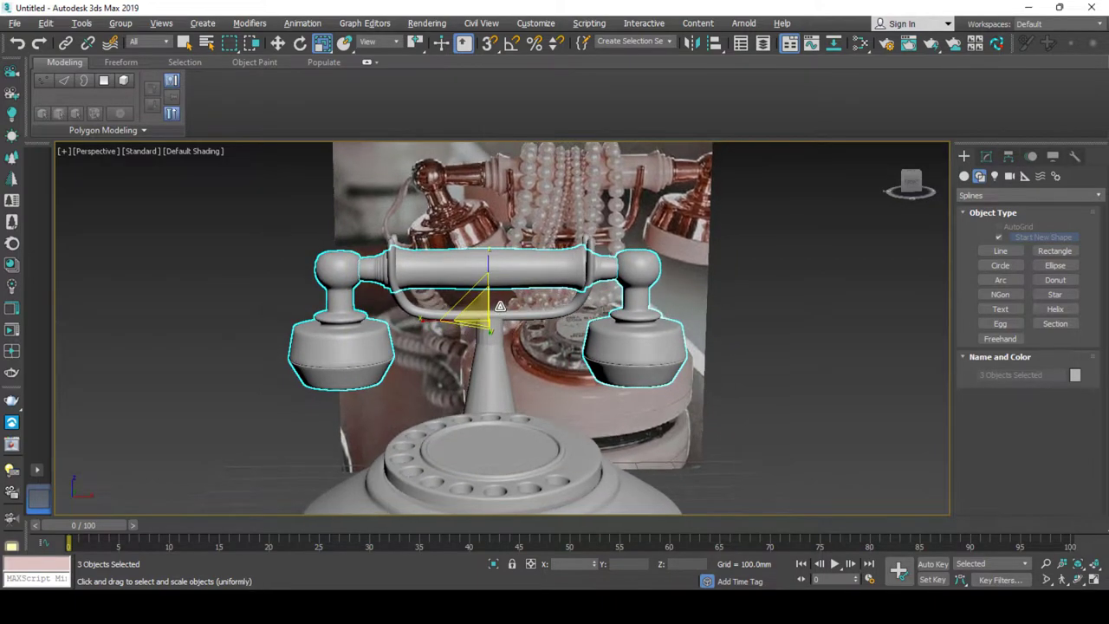
scroll(480, 305, down, 2)
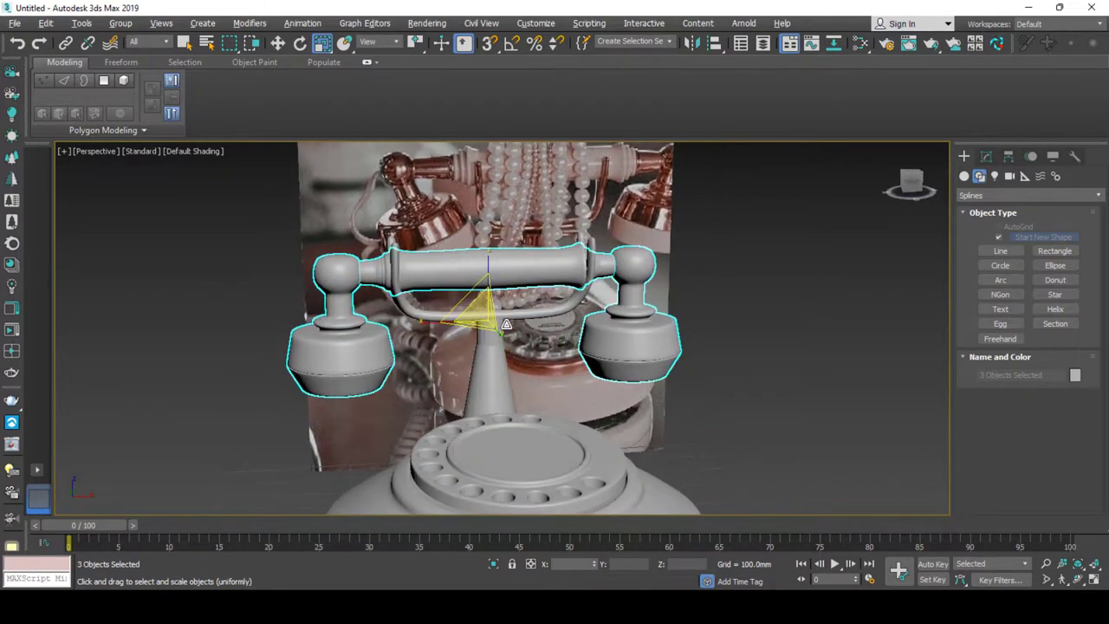
scroll(489, 321, down, 3)
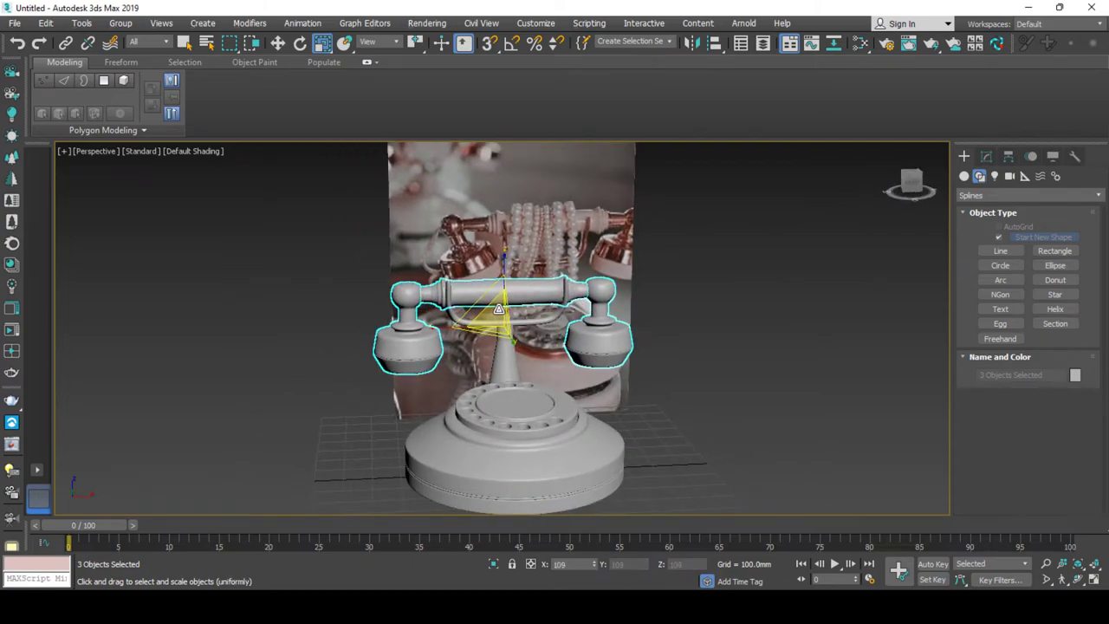
key(w)
drag(500, 285, 500, 266)
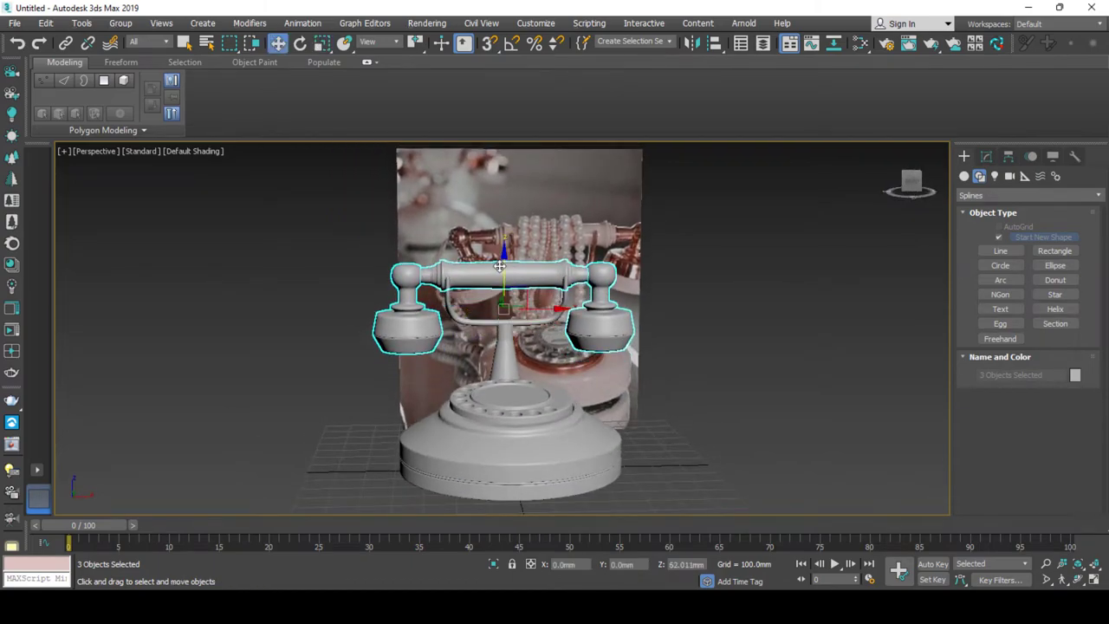
Move the cradle arm's Symmetry mirror plane to narrow the U-shaped arm.
click(475, 323)
scroll(485, 312, up, 2)
scroll(485, 312, up, 3)
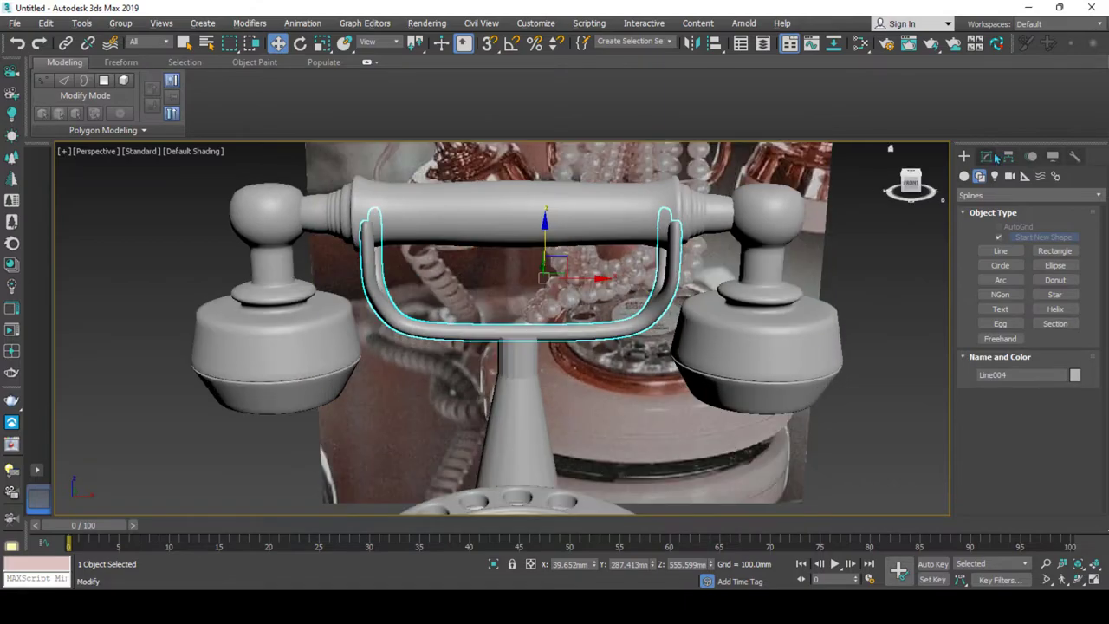
click(996, 155)
click(998, 240)
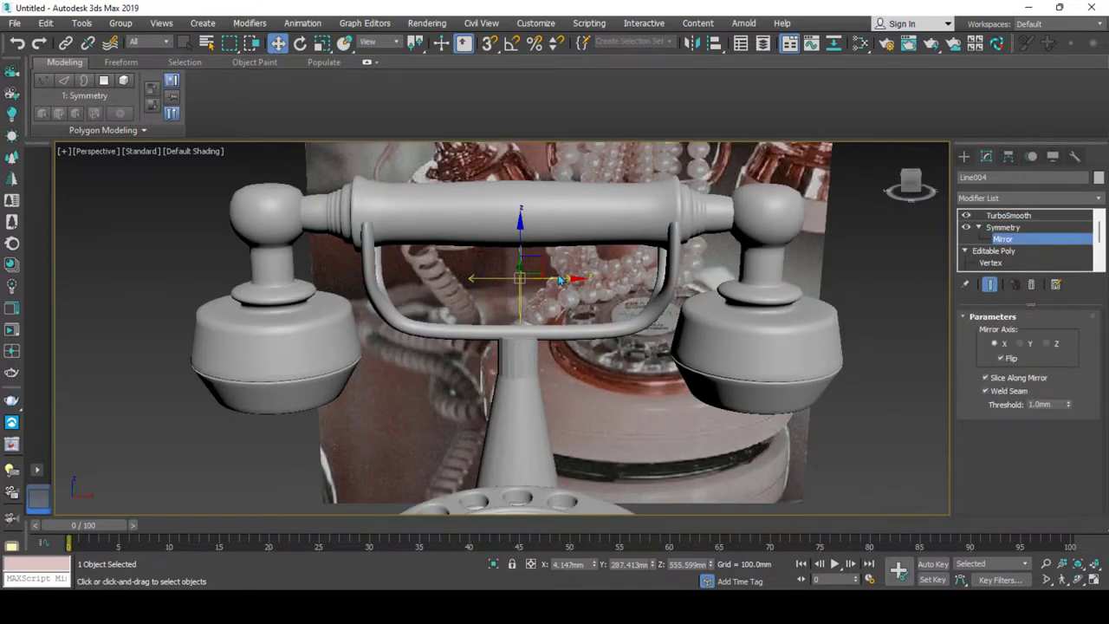
drag(558, 277, 562, 277)
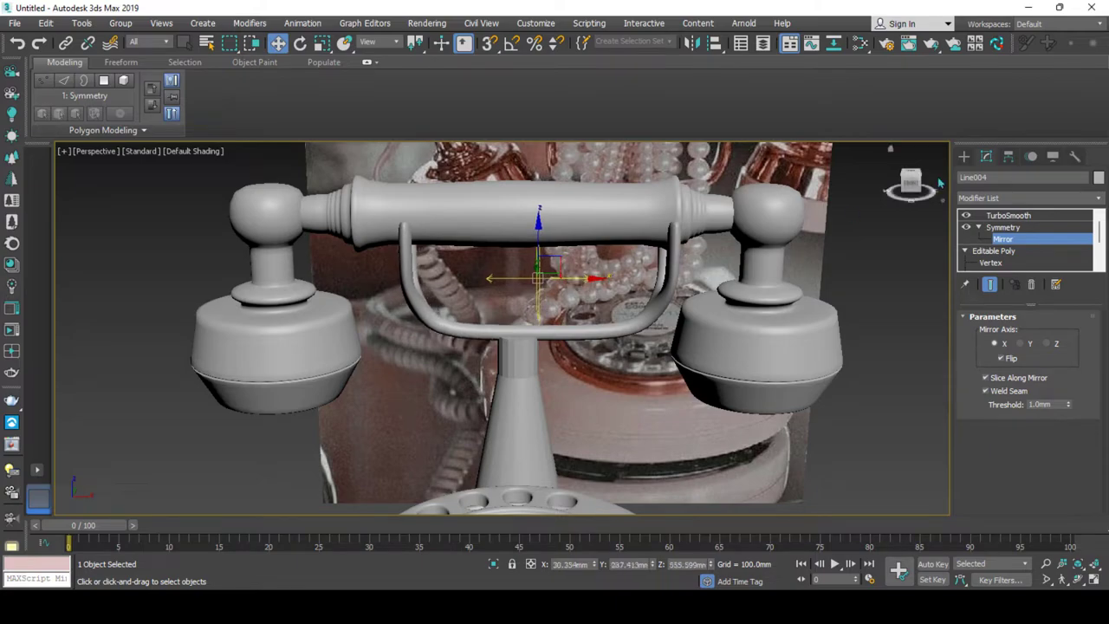
click(963, 159)
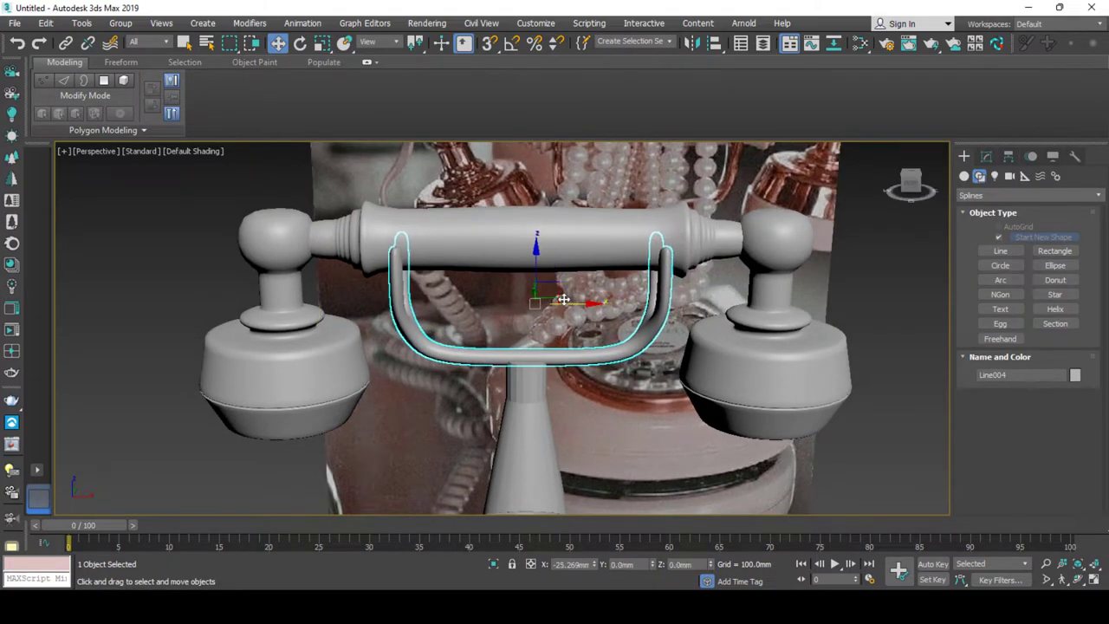
Lower the three handset parts along Z by about 36.4 mm onto the cradle arm.
alt+middle_drag(580, 301, 598, 234)
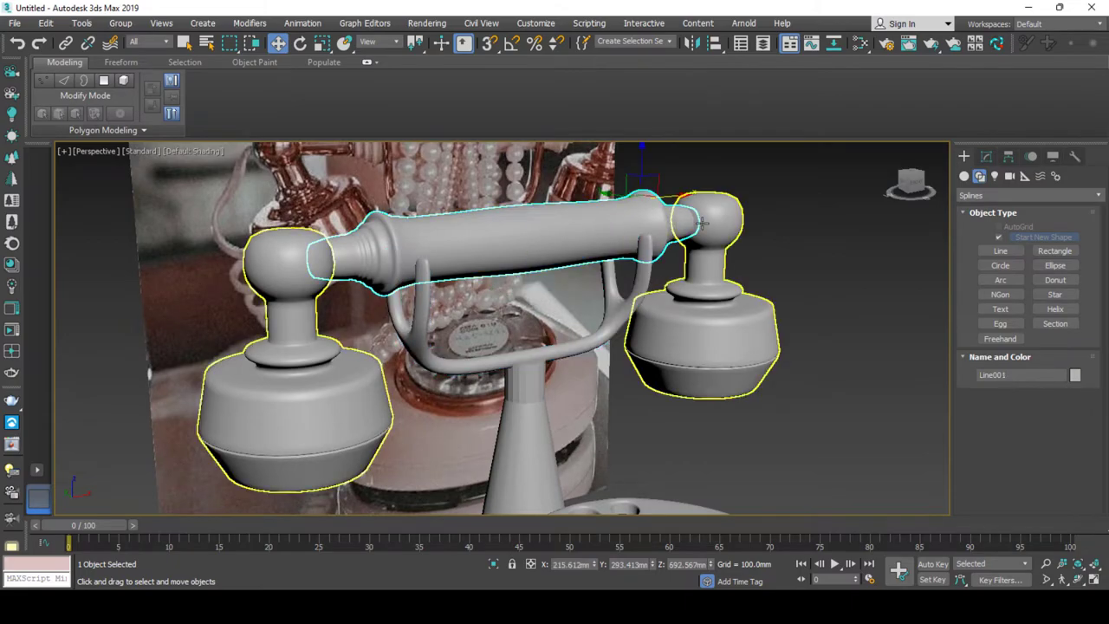
ctrl+click(706, 371)
mouse_move(705, 370)
alt+middle_down()
mouse_move(639, 322)
mouse_move(728, 368)
alt+middle_up()
ctrl+click(728, 368)
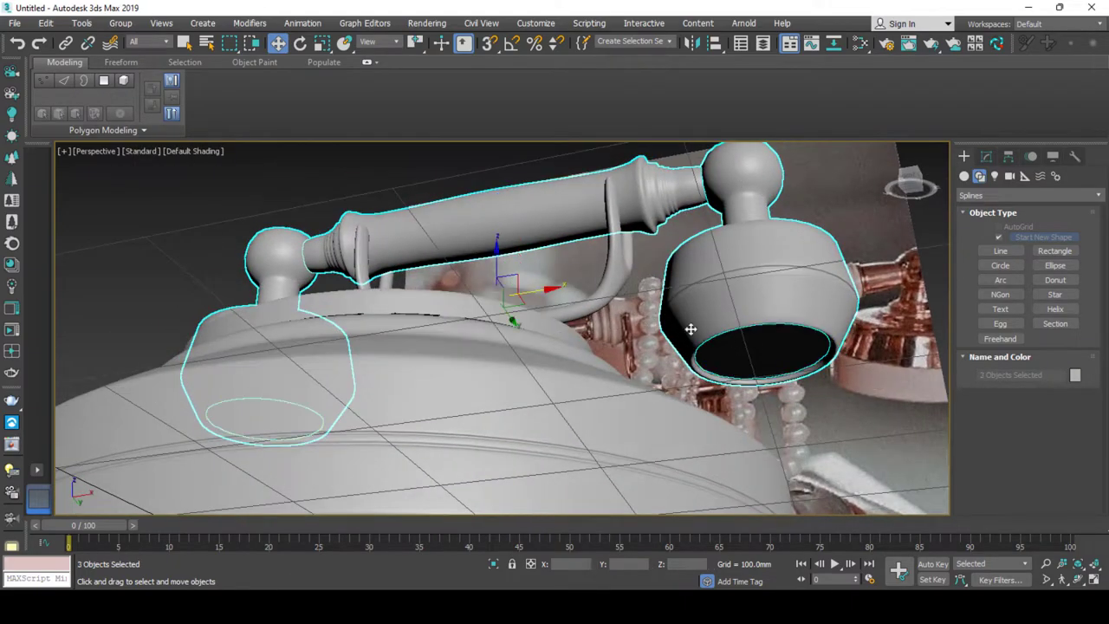
alt+middle_drag(693, 321, 525, 305)
alt+middle_drag(494, 250, 548, 309)
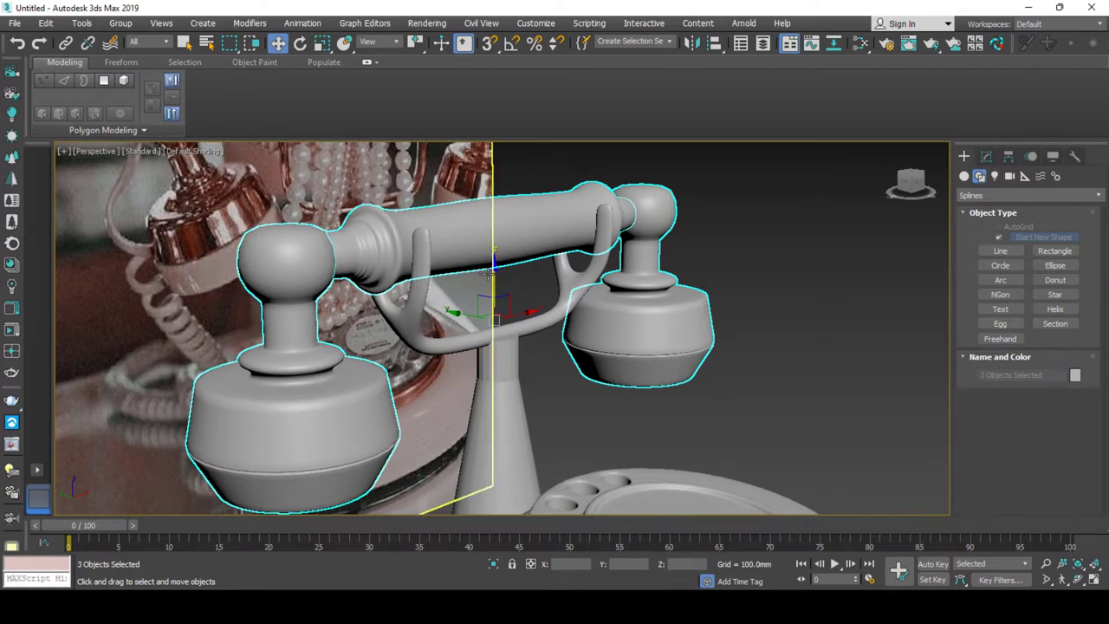
drag(489, 271, 496, 303)
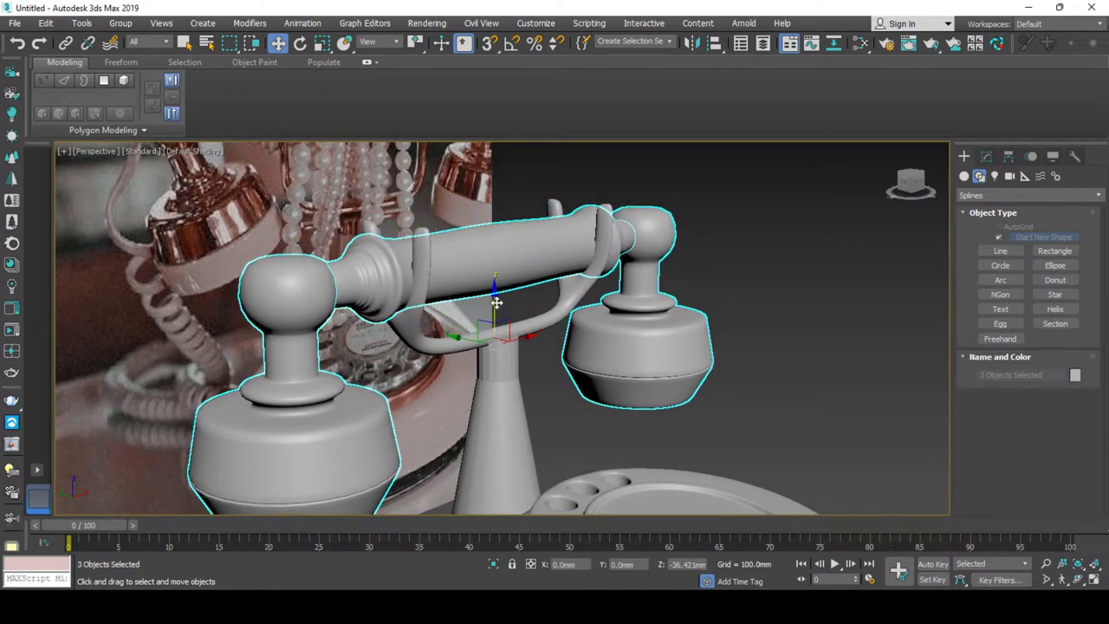
scroll(497, 301, down, 3)
Add edge loops around the tapered stem with Swift Loop at edge level.
click(498, 407)
key(F4)
scroll(494, 355, up, 3)
scroll(488, 332, up, 3)
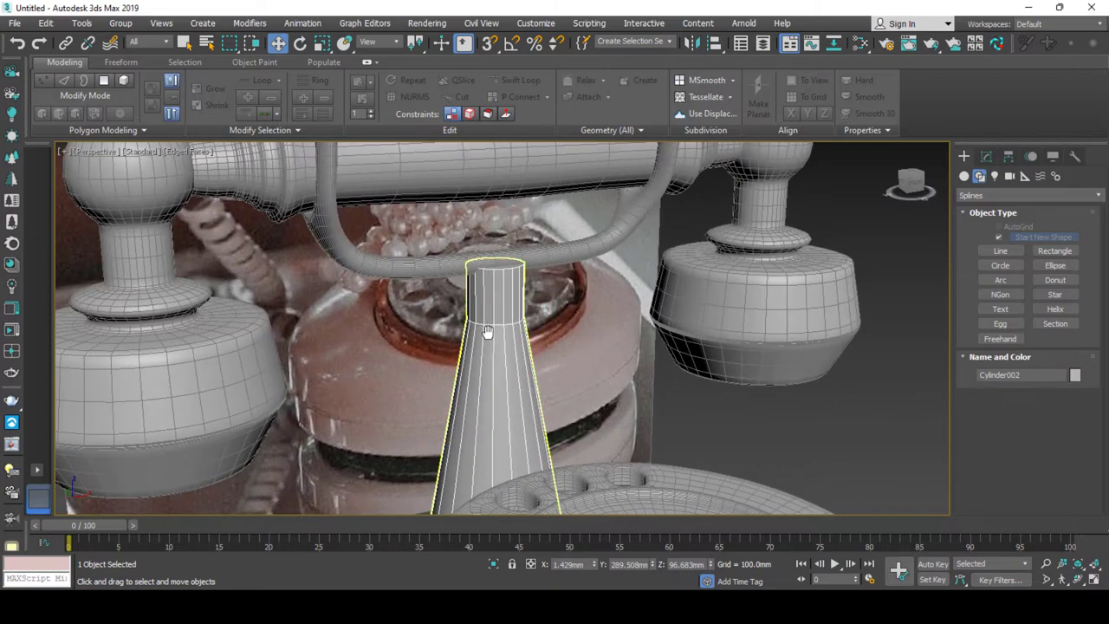
key(2)
click(493, 329)
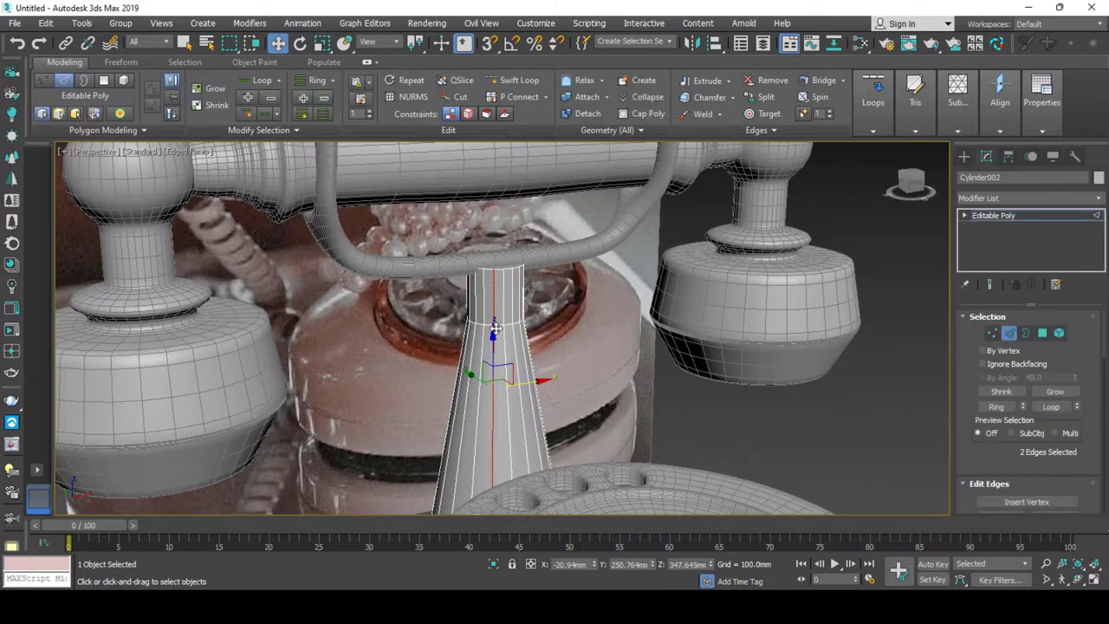
click(509, 82)
scroll(496, 319, down, 5)
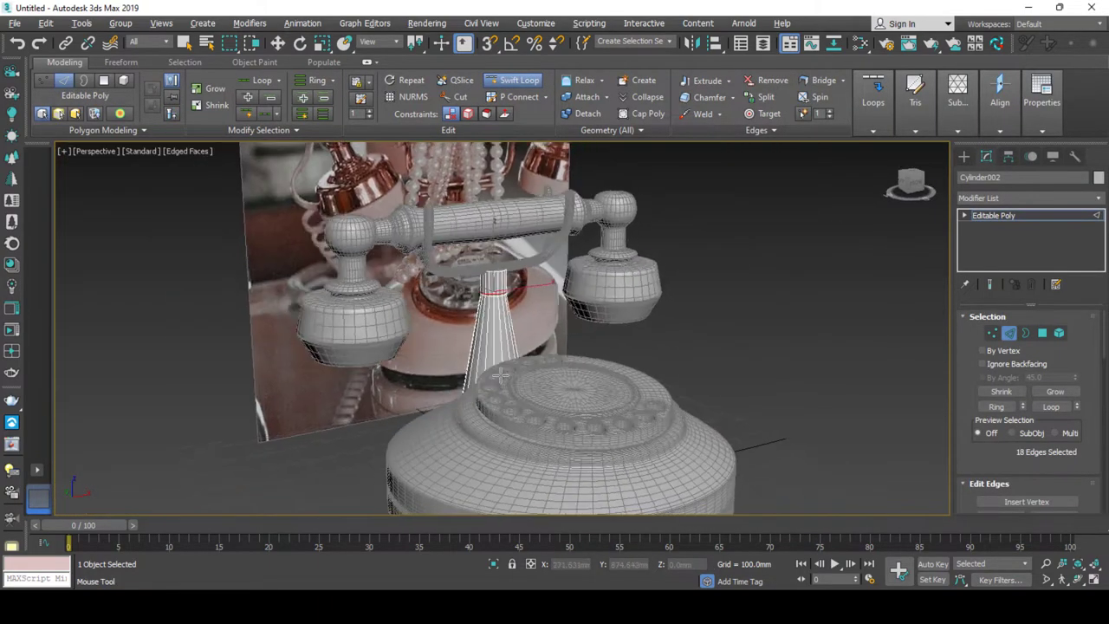
right_click(503, 411)
key(z)
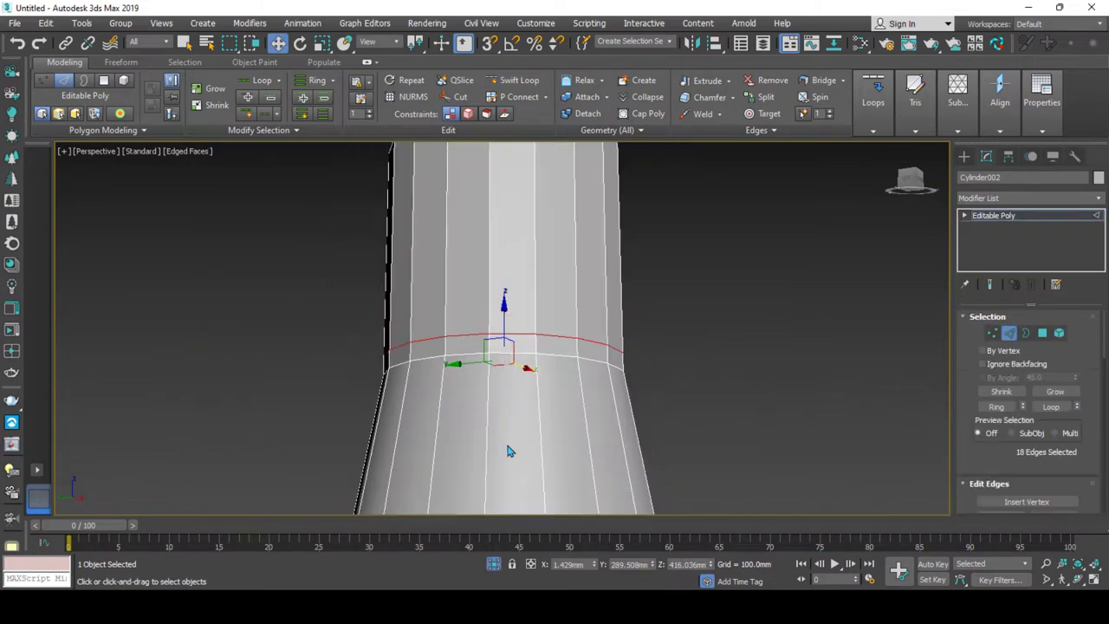
Inset the stem's bottom cap polygon.
mouse_move(507, 448)
alt+middle_down()
mouse_move(498, 347)
mouse_move(506, 319)
alt+middle_up()
scroll(507, 319, down, 2)
key(4)
click(516, 364)
right_click(514, 361)
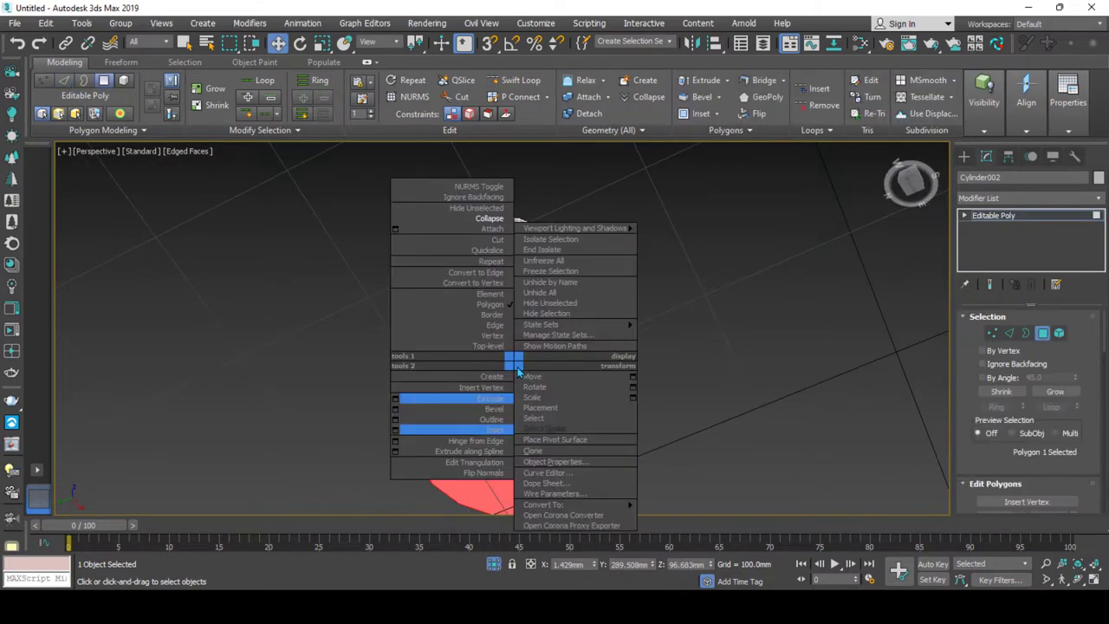
click(394, 430)
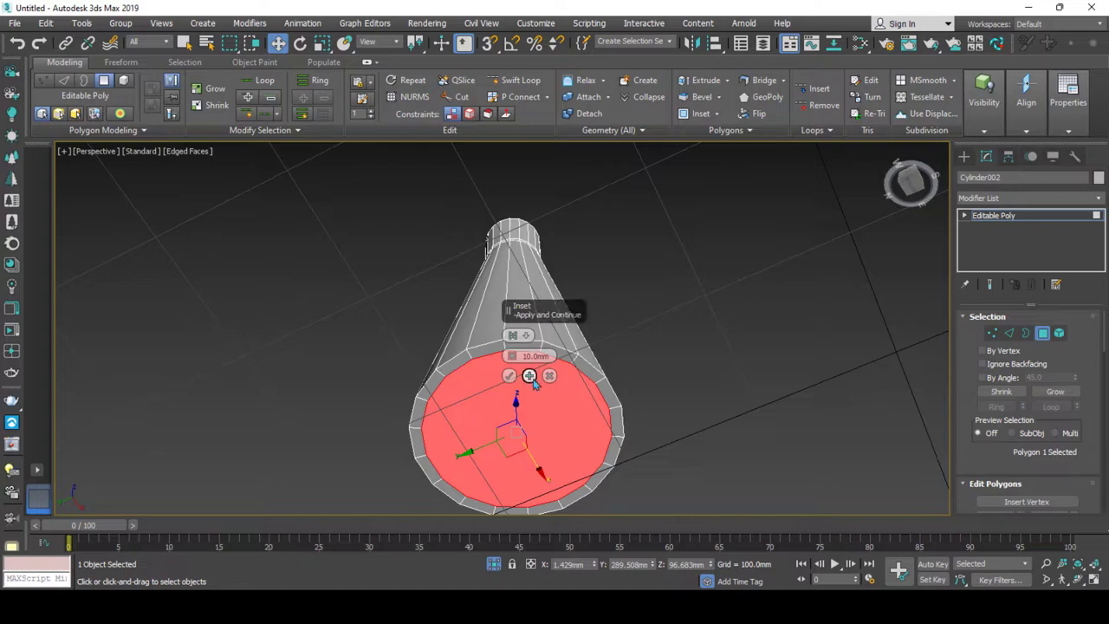
click(529, 376)
right_click(507, 371)
click(468, 240)
Inset the stem's top cap and collapse the inner face into a radial centre.
mouse_move(473, 238)
alt+middle_down()
mouse_move(493, 369)
mouse_move(619, 265)
alt+middle_up()
key(4)
scroll(536, 219, up, 4)
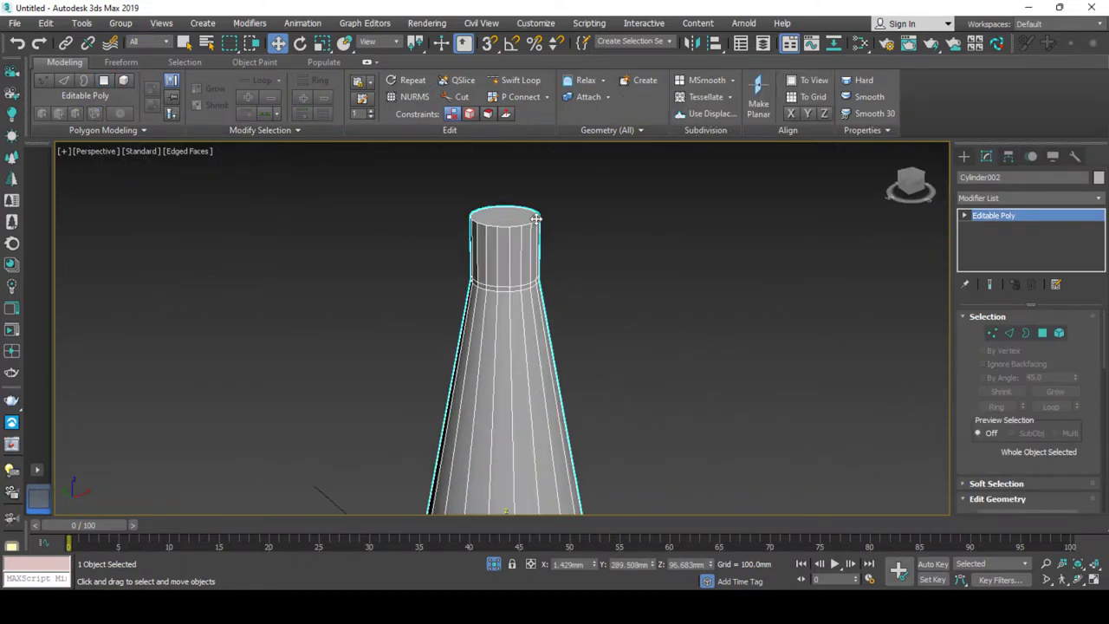
key(4)
click(508, 217)
right_click(507, 217)
click(395, 284)
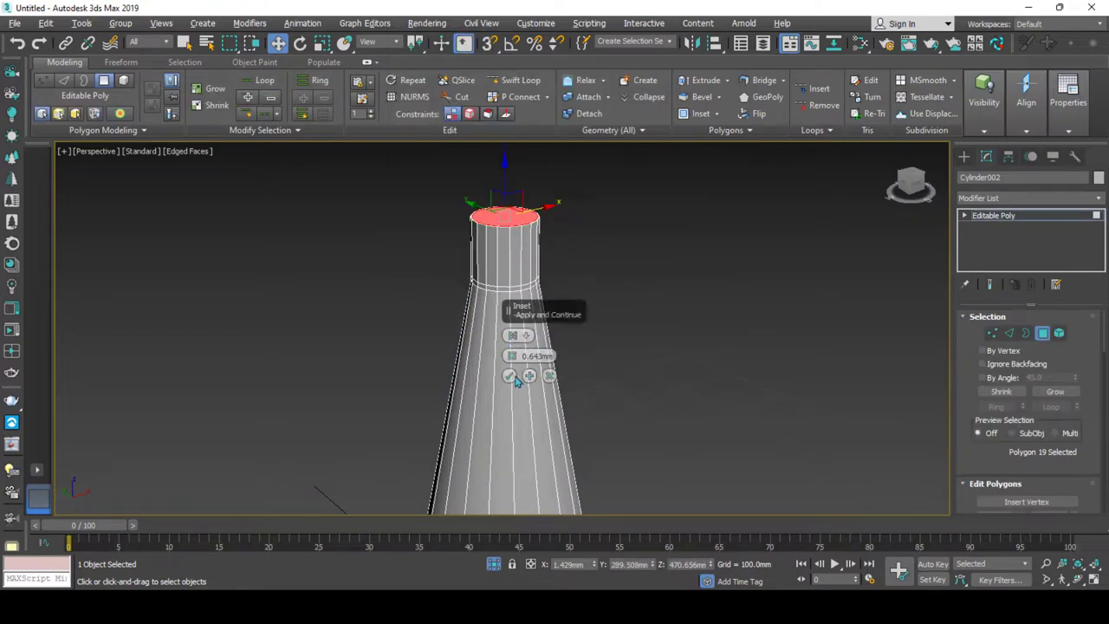
right_click(527, 259)
click(503, 118)
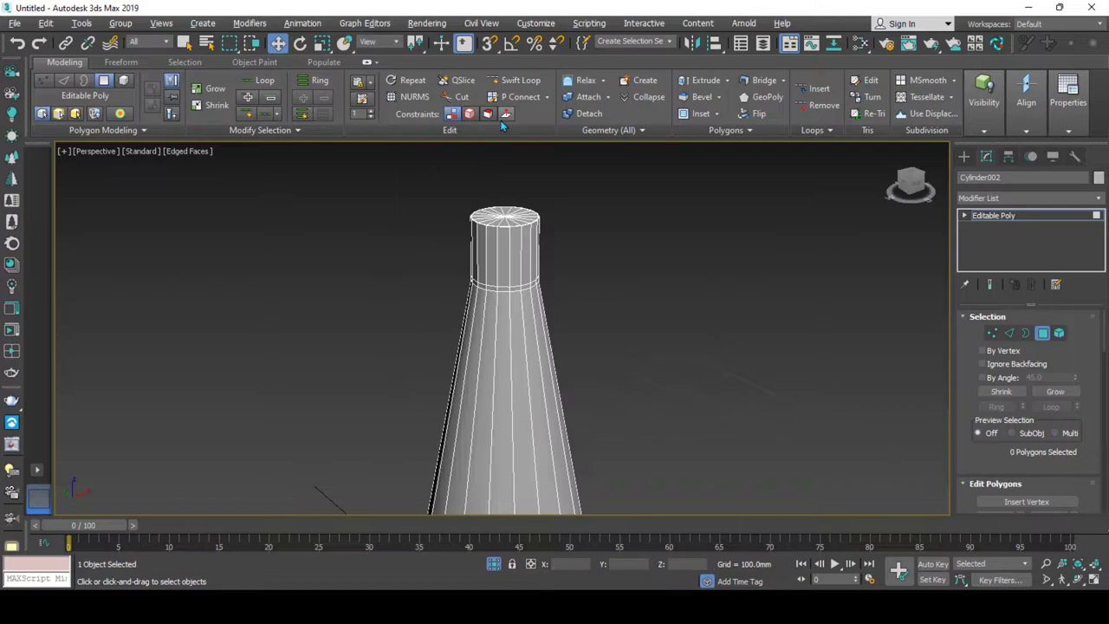
Add further supporting edge loops to the stem with Swift Loop.
click(518, 80)
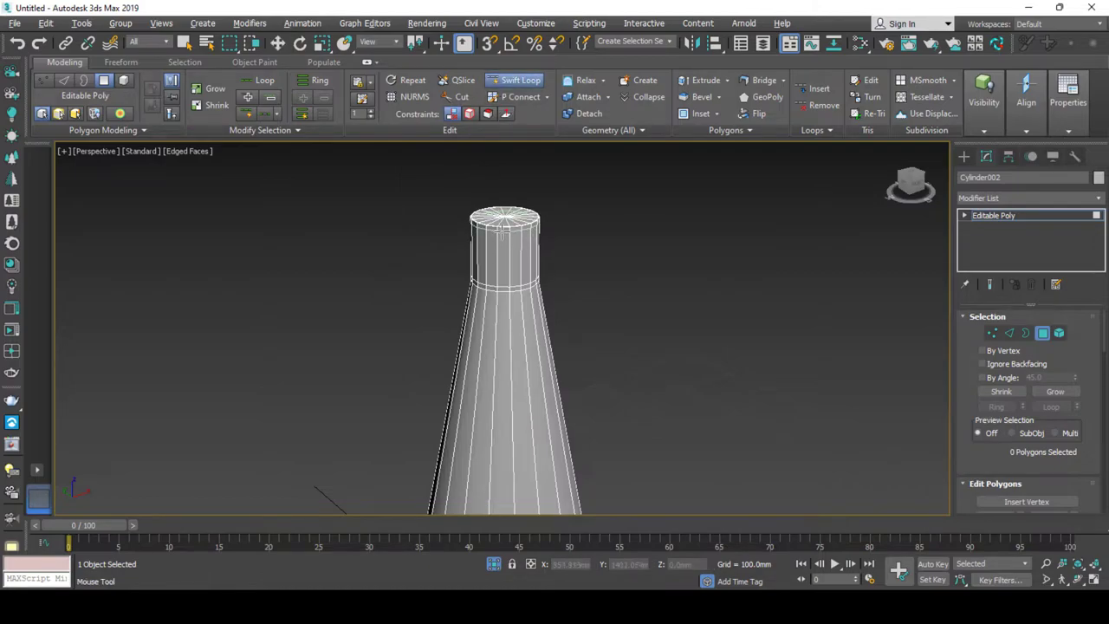
key(w)
scroll(520, 337, down, 5)
click(509, 84)
scroll(513, 420, up, 3)
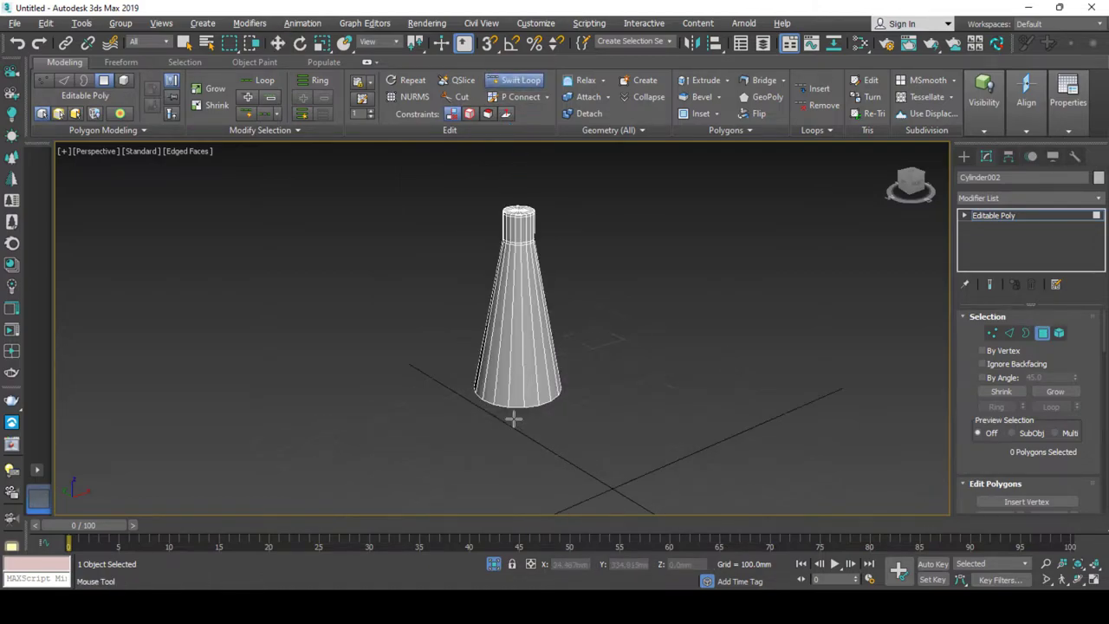
key(w)
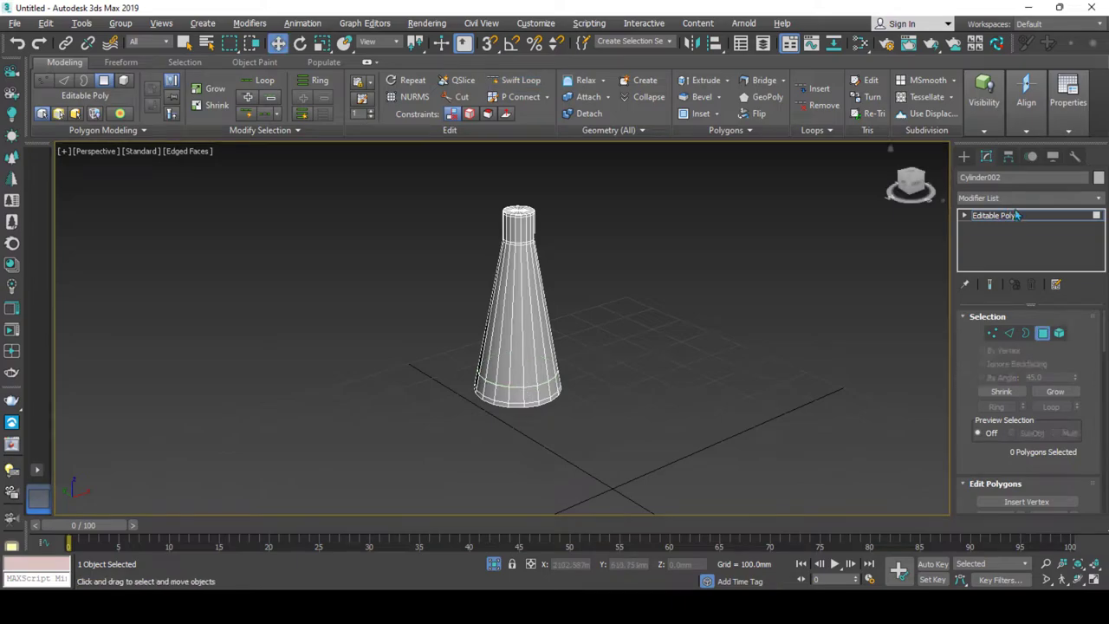
Apply a TurboSmooth modifier to the stem.
click(1006, 215)
click(1015, 200)
text(turbo)
key(Return)
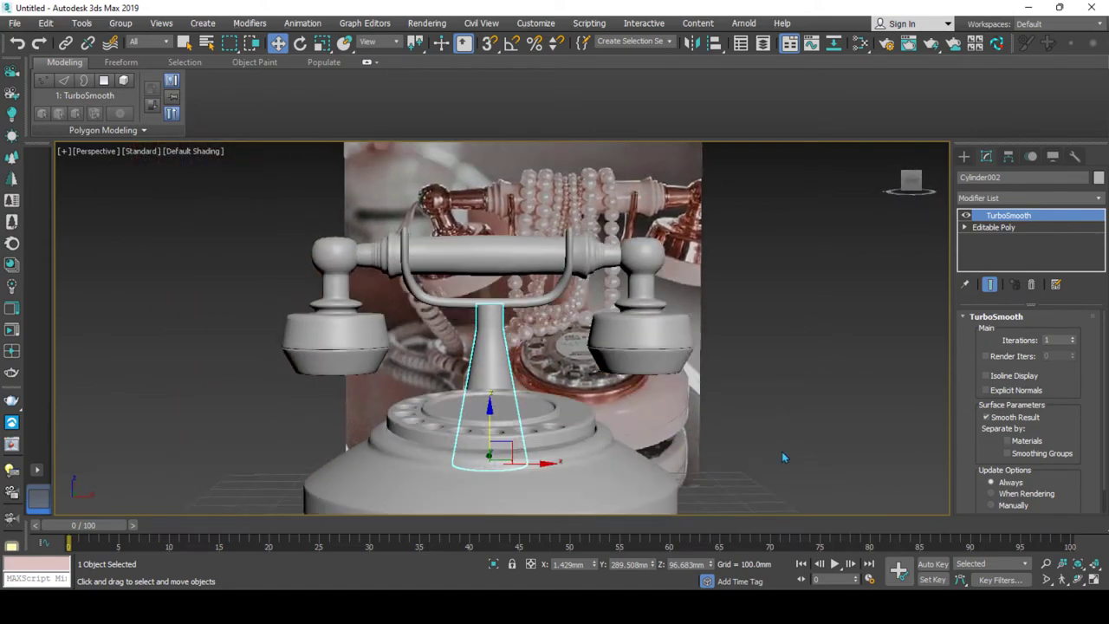
On Line004's Editable Poly edges, Swift Loop a new loop near the left hook's top.
click(338, 304)
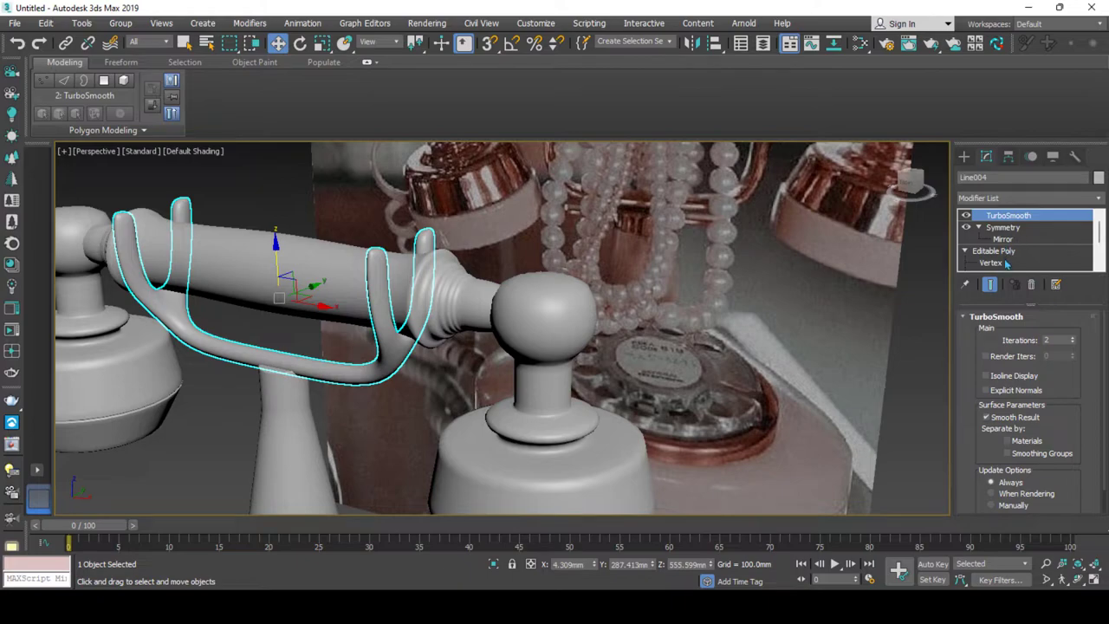
click(1002, 270)
click(1003, 250)
click(379, 262)
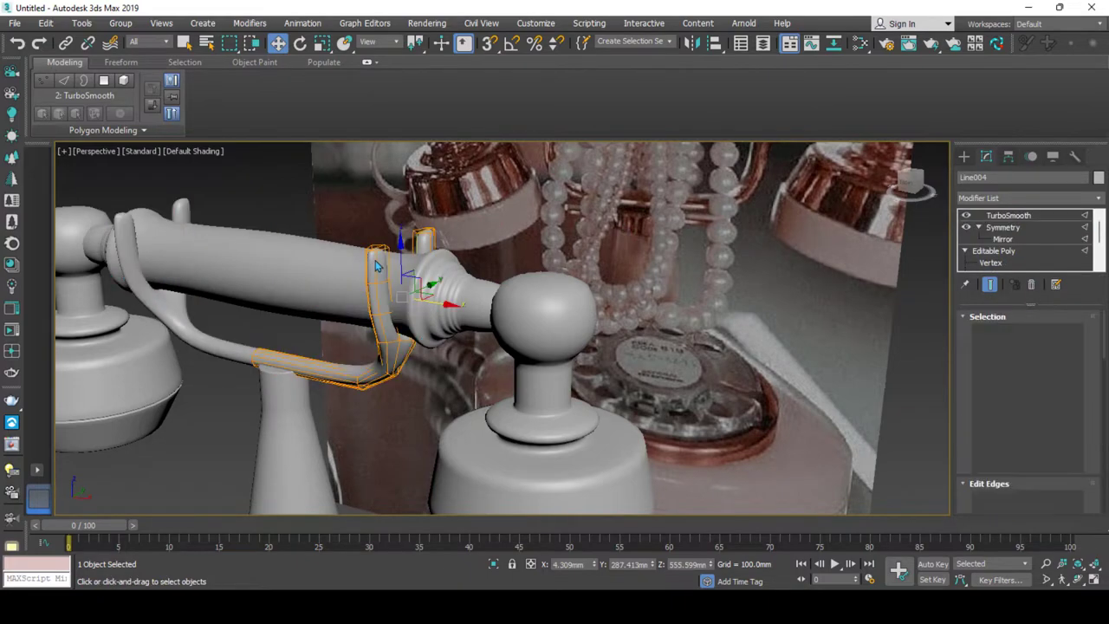
scroll(384, 262, up, 3)
click(520, 80)
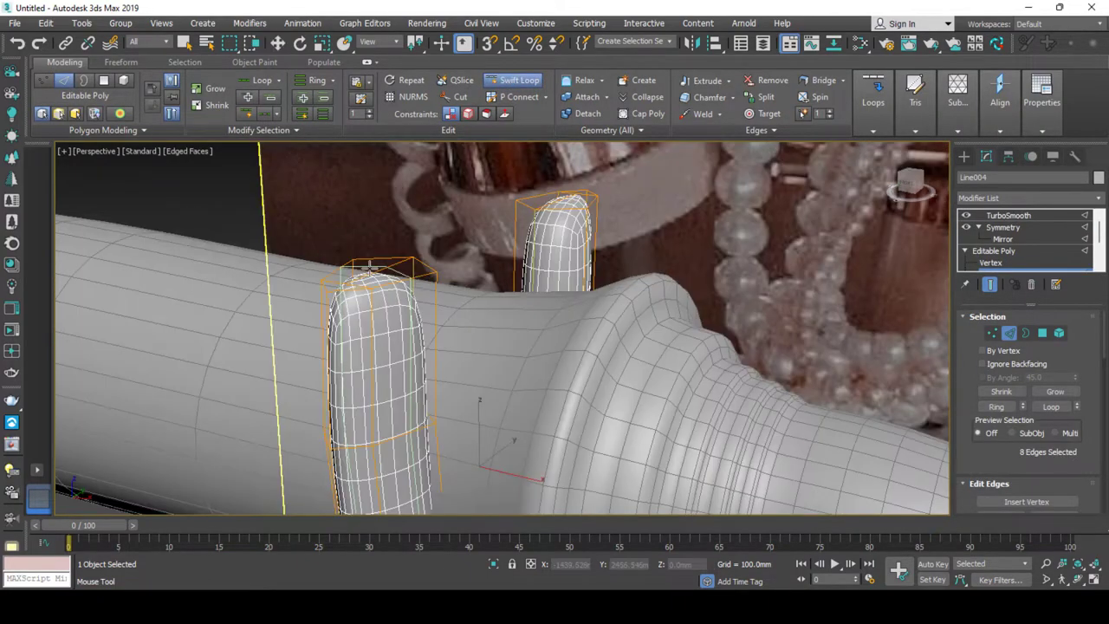
scroll(376, 260, up, 4)
click(355, 316)
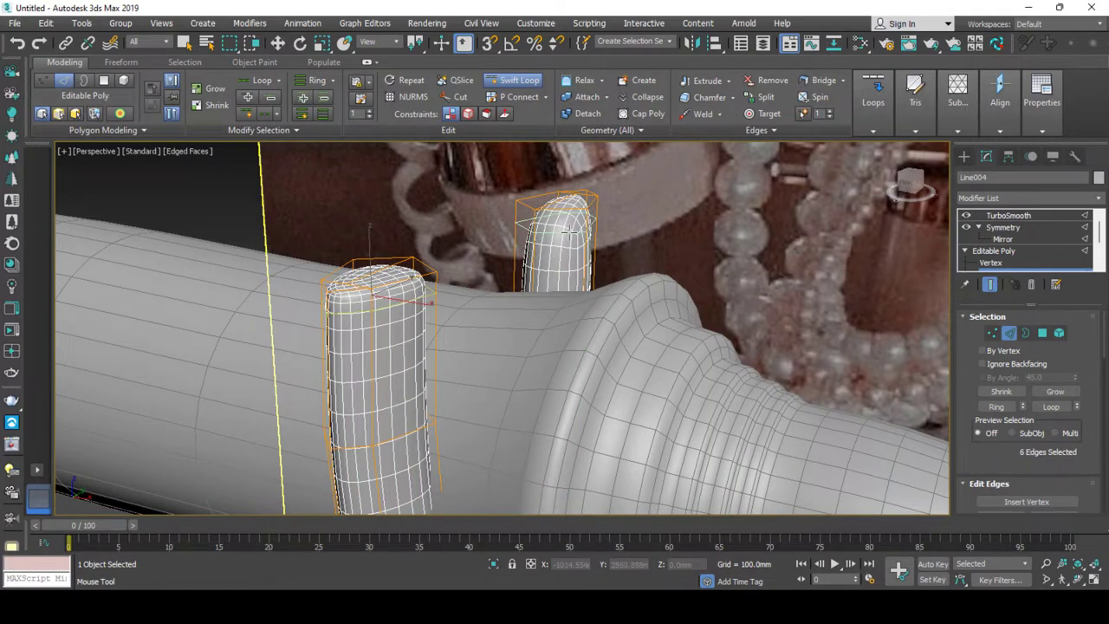
Deselect the arm, view the assembled phone front-on, and select the reference photo plane.
scroll(570, 230, down, 5)
alt+middle_drag(570, 229, 442, 296)
scroll(442, 296, down, 2)
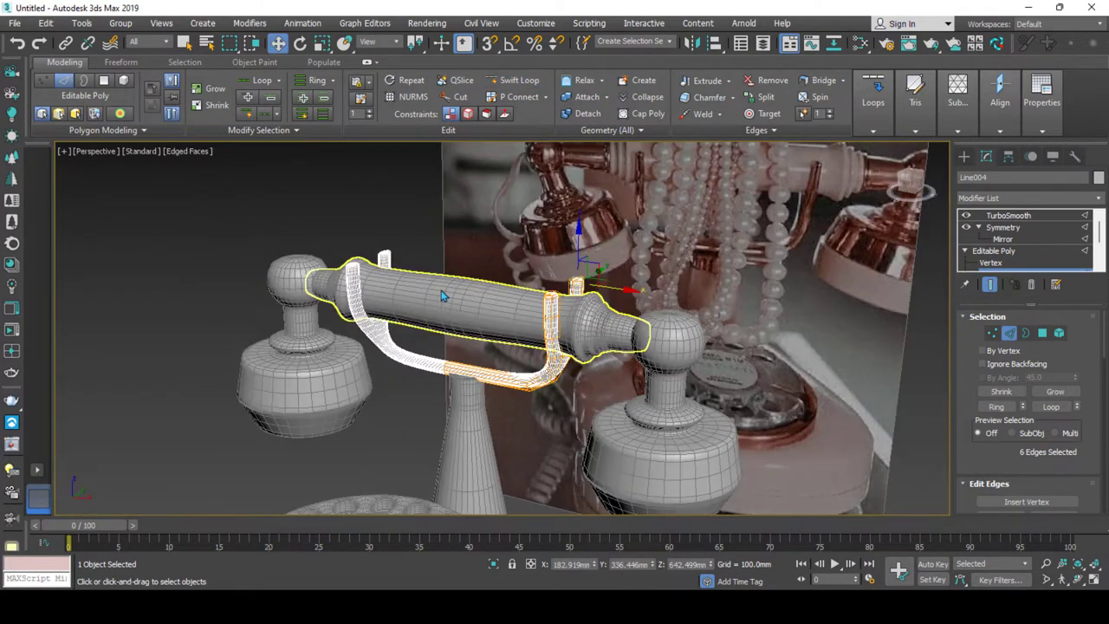
click(910, 184)
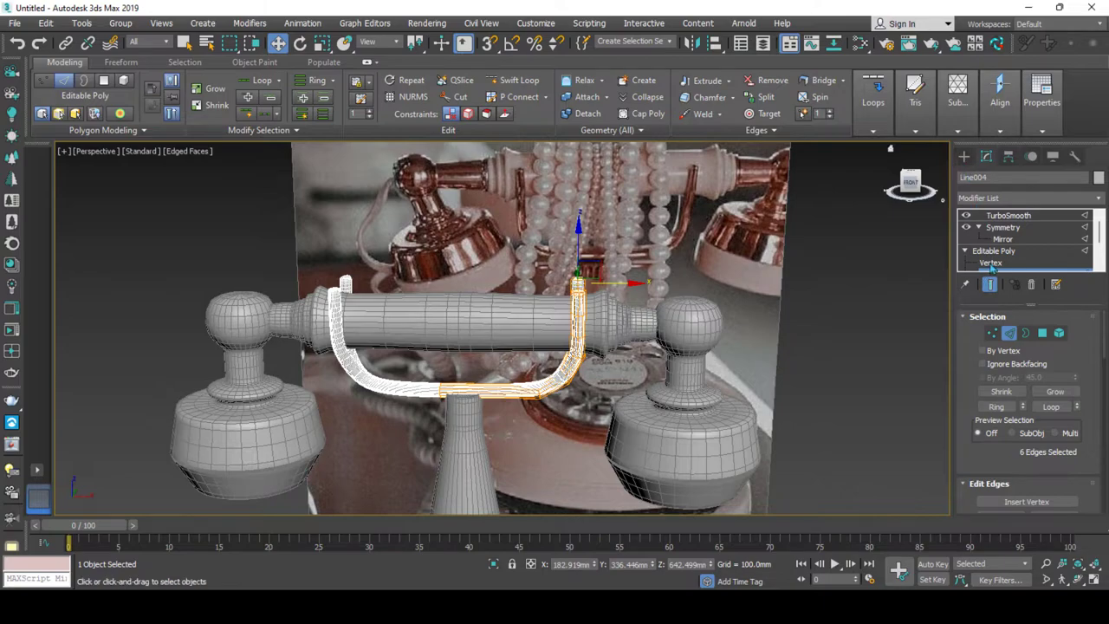
scroll(992, 268, down, 2)
click(733, 334)
key(F4)
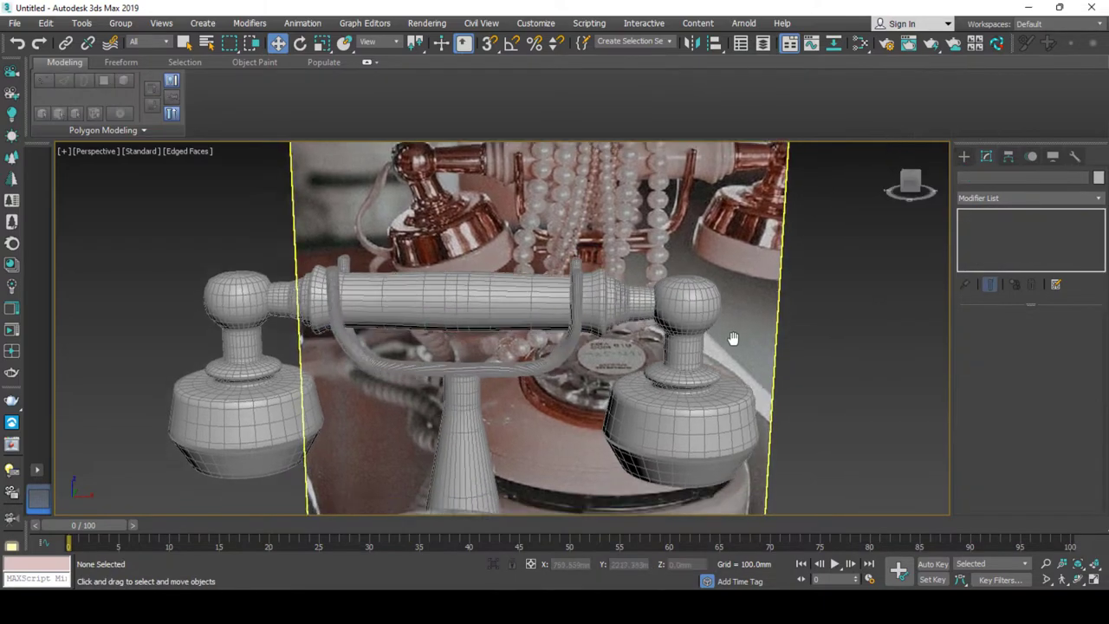
mouse_move(733, 334)
middle_down()
mouse_move(614, 321)
mouse_move(526, 376)
mouse_move(579, 364)
mouse_move(552, 399)
mouse_move(519, 380)
mouse_move(507, 348)
mouse_move(516, 380)
middle_up()
scroll(614, 322, down, 5)
scroll(526, 376, up, 4)
click(507, 348)
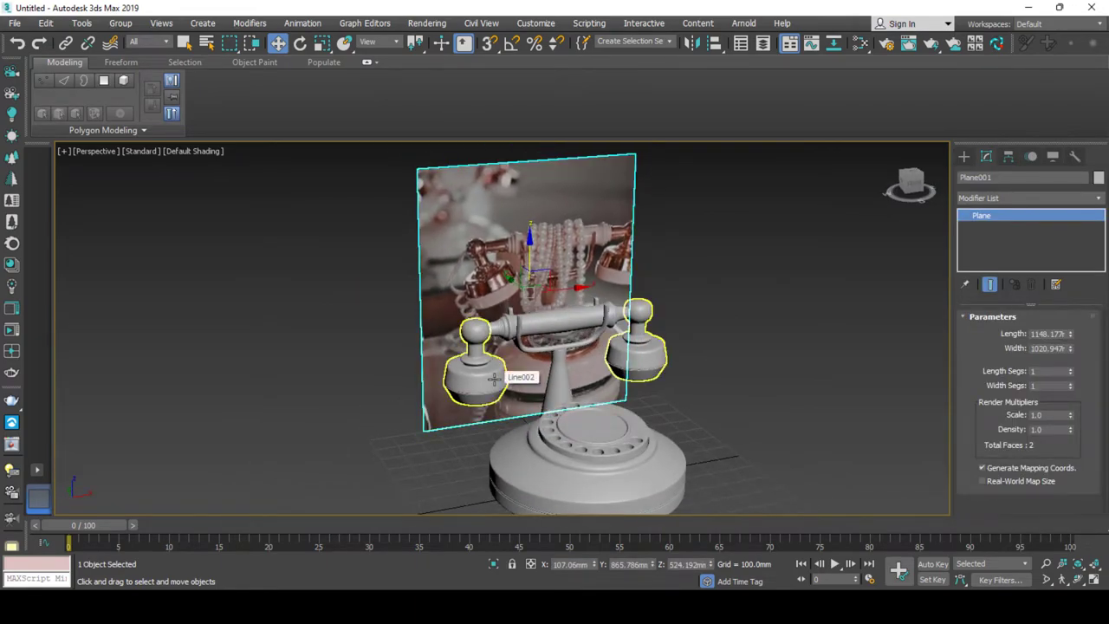
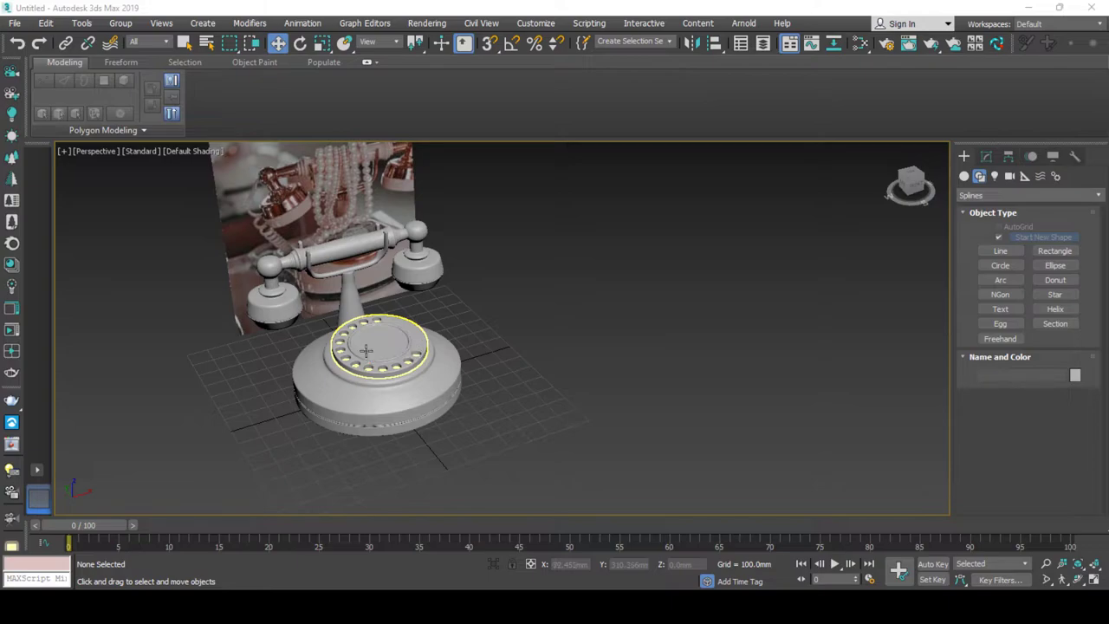
Activate the Line spline tool and switch to the Front view for drawing the cord.
middle_drag(371, 348, 404, 354)
click(408, 351)
key(alt+w)
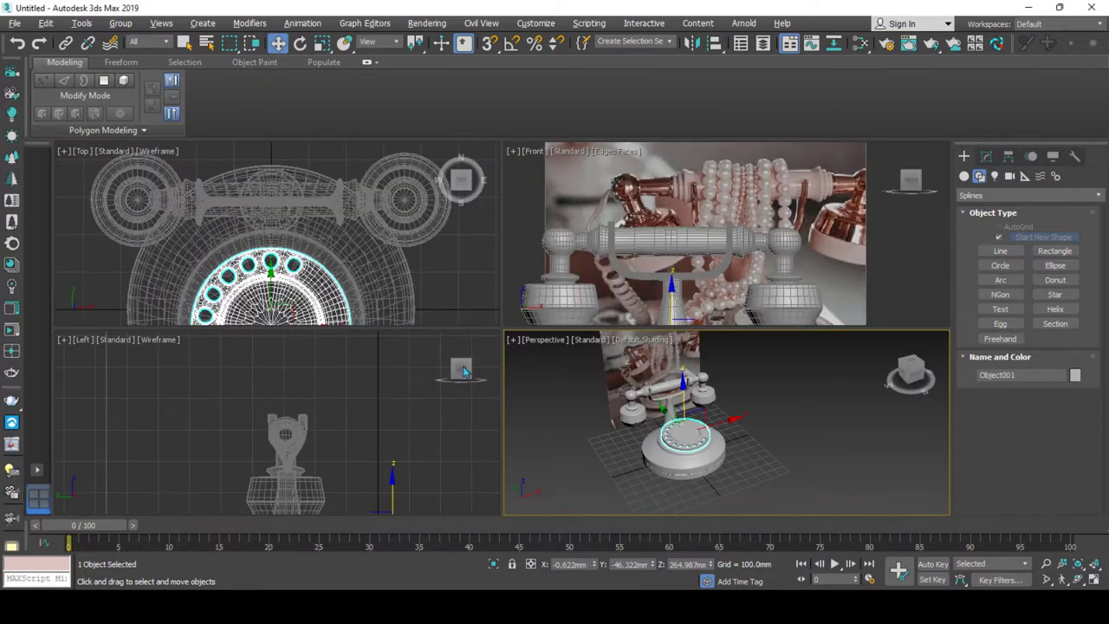
key(alt+w)
scroll(460, 309, down, 2)
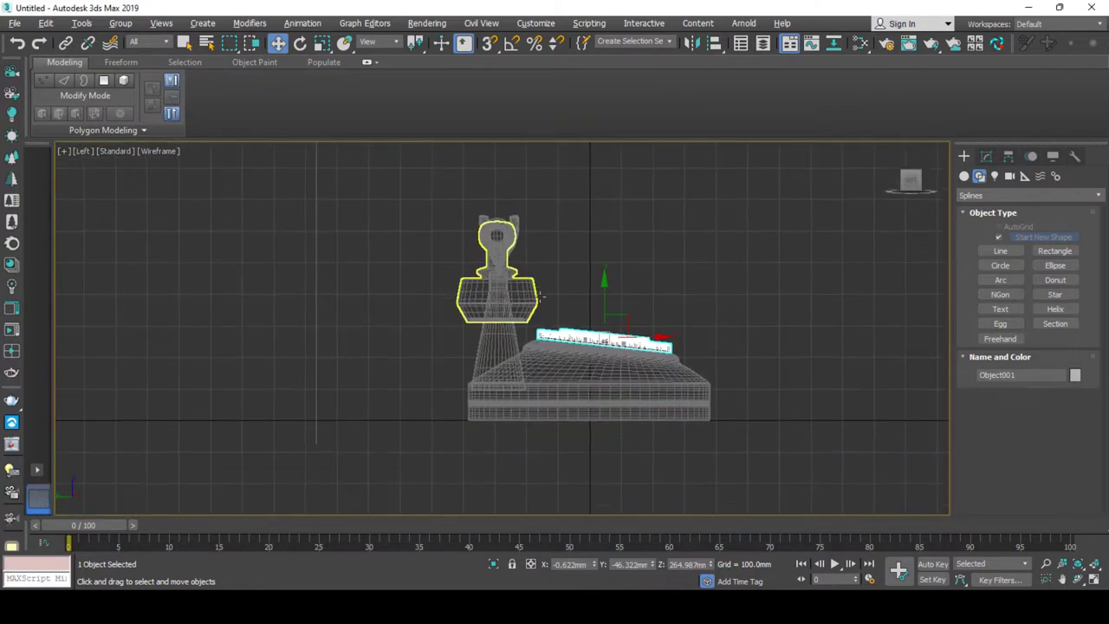
click(1000, 250)
middle_drag(610, 225, 618, 228)
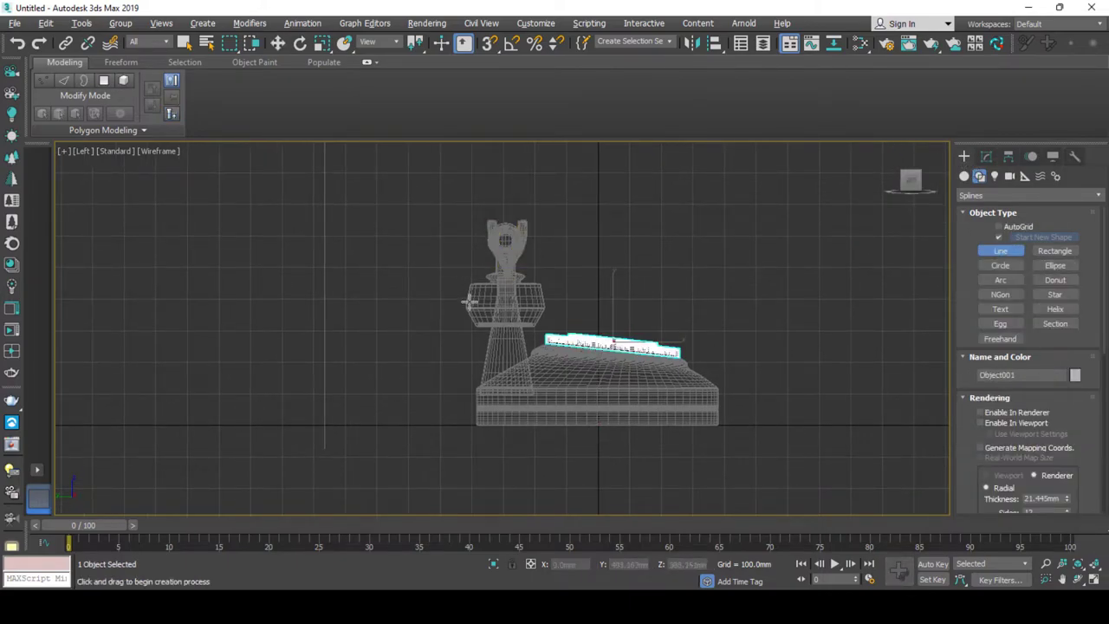
key(alt+w)
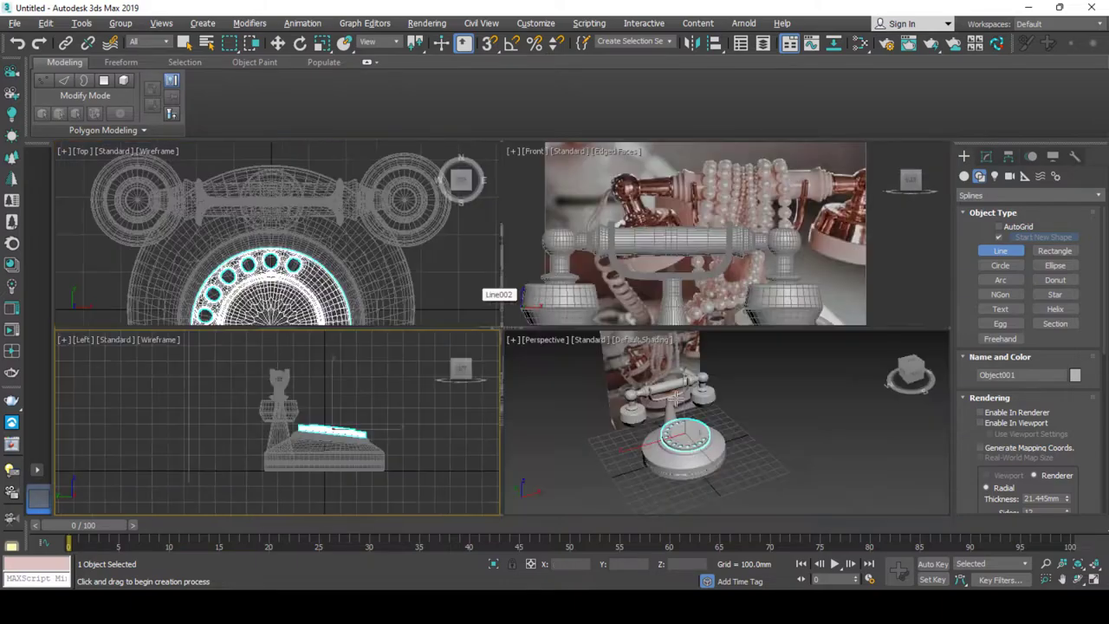
key(alt+w)
alt+middle_drag(434, 364, 457, 372)
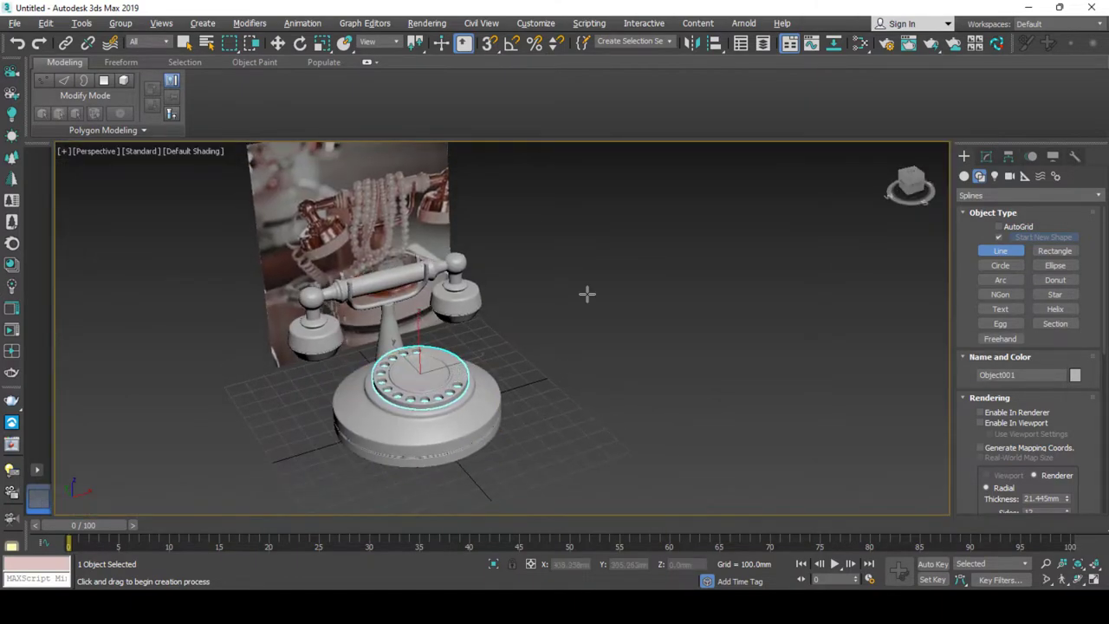
key(f)
Draw a nine-point cord spline curving from the handset's left end down to the base.
click(472, 249)
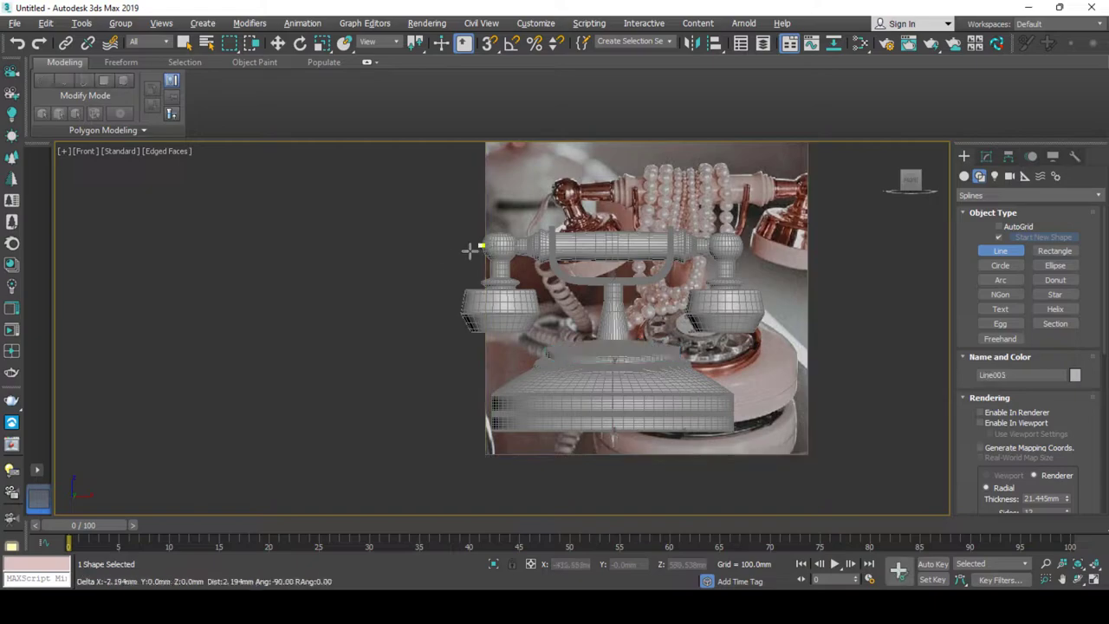
click(439, 268)
click(424, 331)
click(434, 393)
click(432, 442)
click(478, 477)
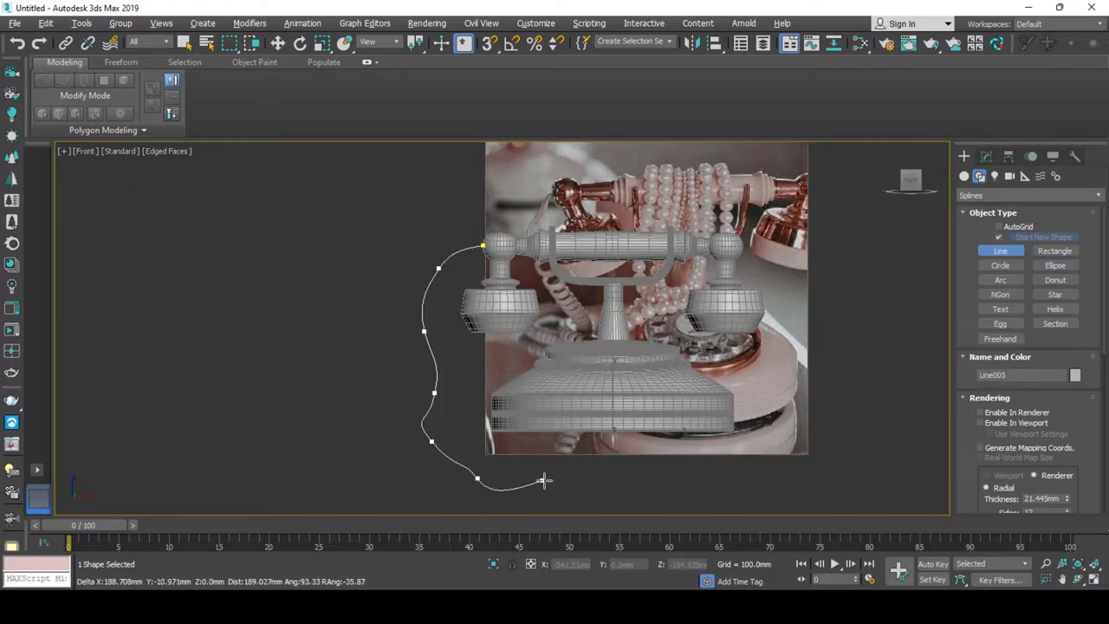
click(543, 480)
click(607, 488)
click(711, 498)
right_click(775, 503)
Move the new cord spline to the left in the Perspective view.
key(alt+w)
key(alt+w)
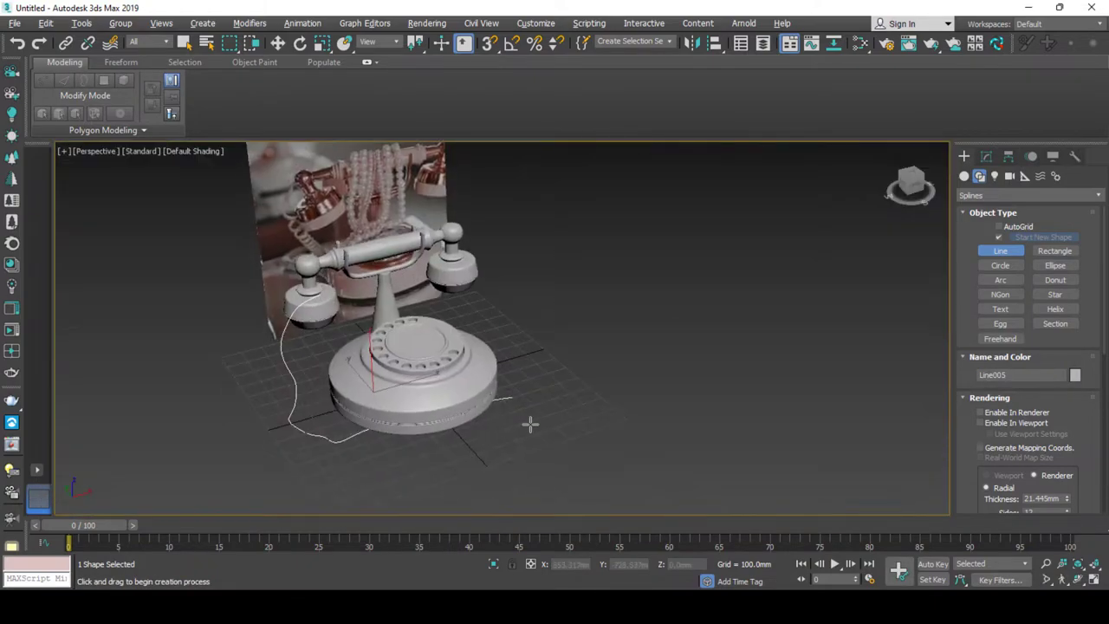
mouse_move(530, 425)
alt+middle_down()
mouse_move(488, 428)
mouse_move(488, 414)
mouse_move(528, 401)
alt+middle_up()
key(w)
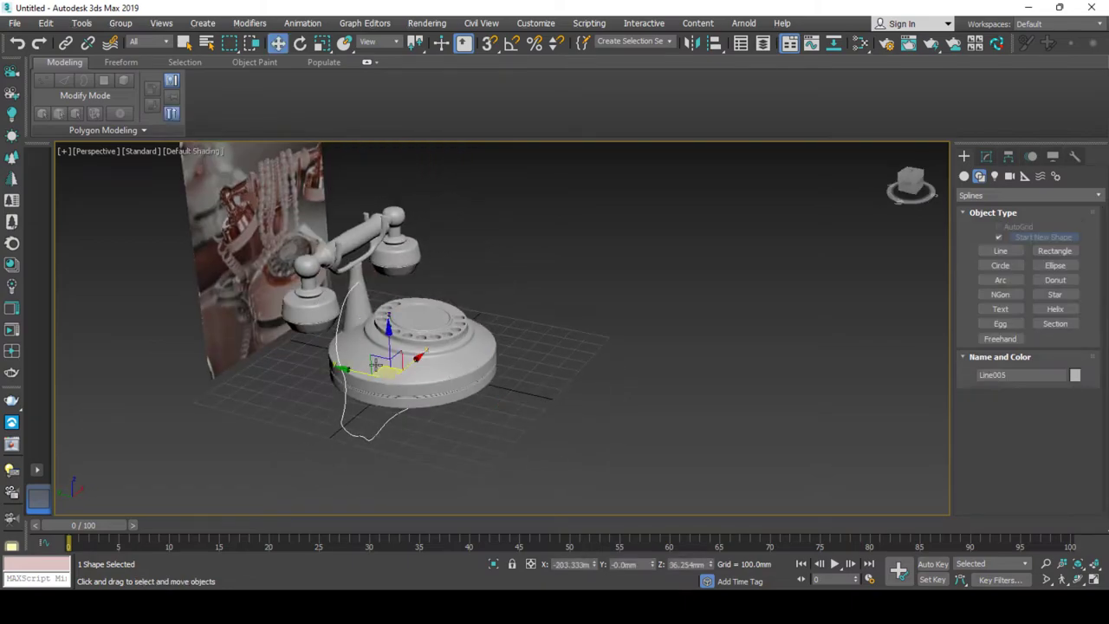
drag(374, 365, 310, 357)
alt+middle_drag(310, 357, 373, 414)
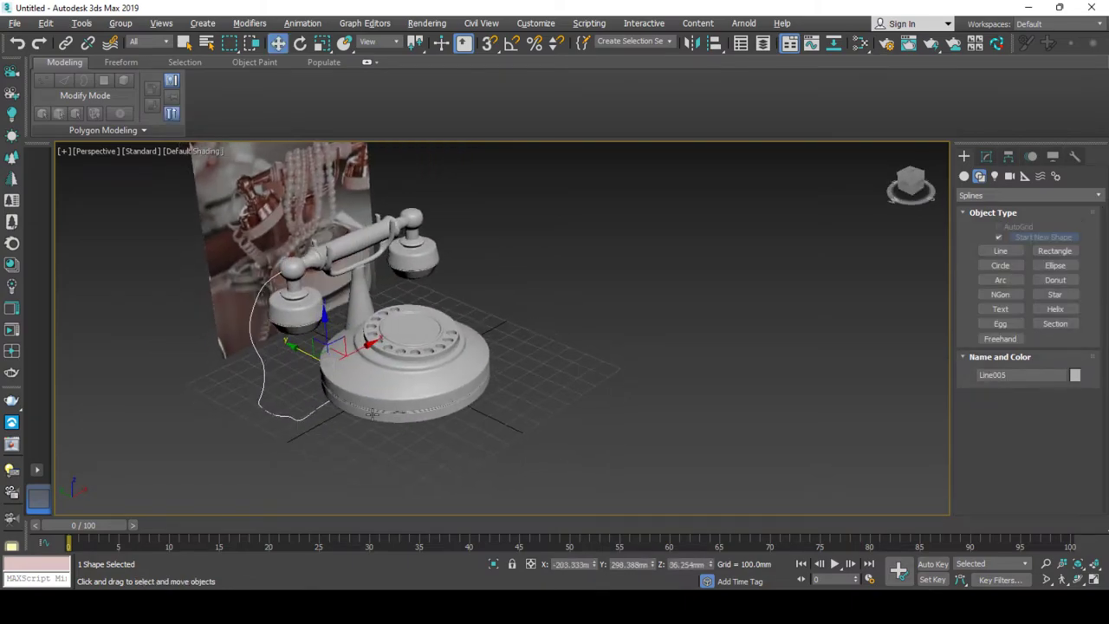
click(986, 156)
mouse_move(485, 408)
alt+middle_down()
mouse_move(511, 424)
mouse_move(411, 467)
mouse_move(490, 434)
mouse_move(448, 442)
alt+middle_up()
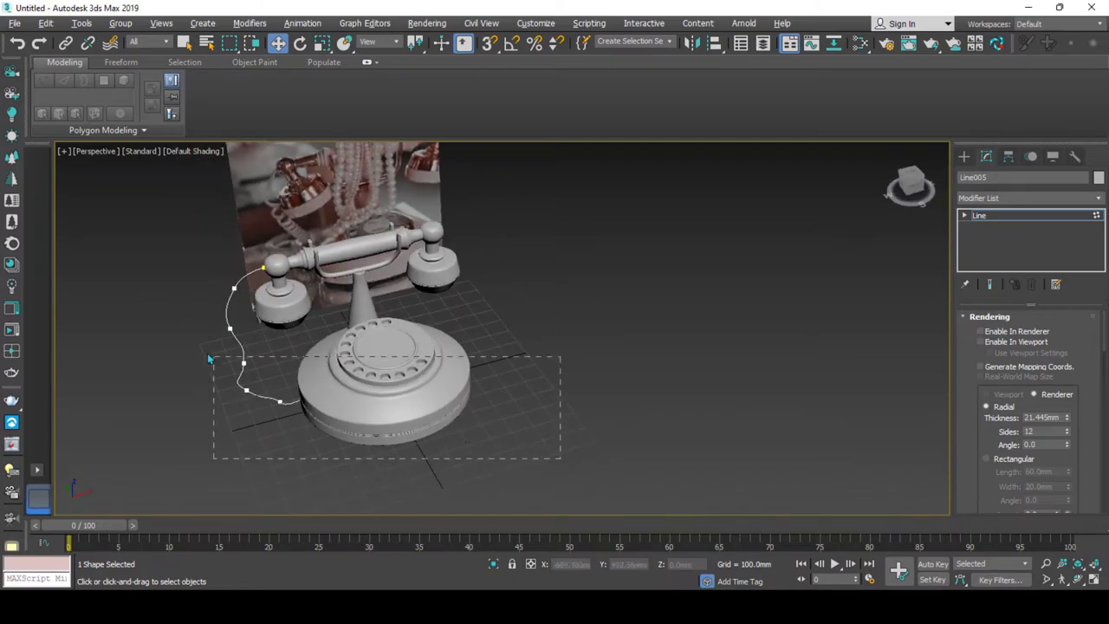
Pull the cord vertices beside the base further out across the floor.
drag(560, 458, 208, 359)
mouse_move(208, 359)
alt+middle_down()
mouse_move(280, 364)
mouse_move(314, 332)
alt+middle_up()
scroll(314, 332, up, 3)
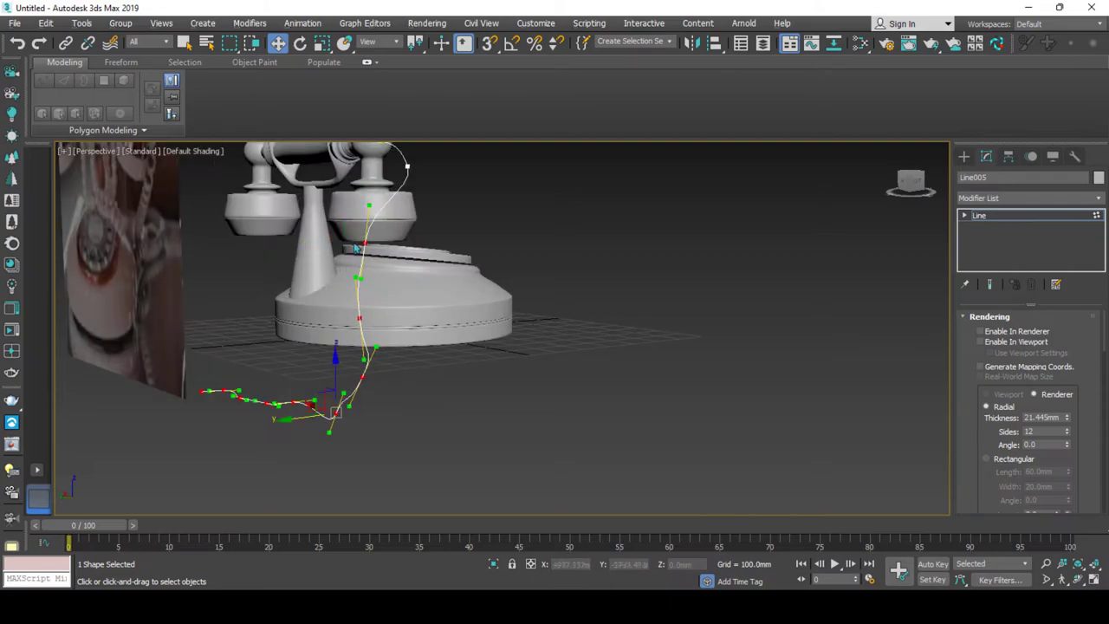
mouse_move(333, 366)
mouse_down()
mouse_move(334, 292)
mouse_move(335, 346)
mouse_up()
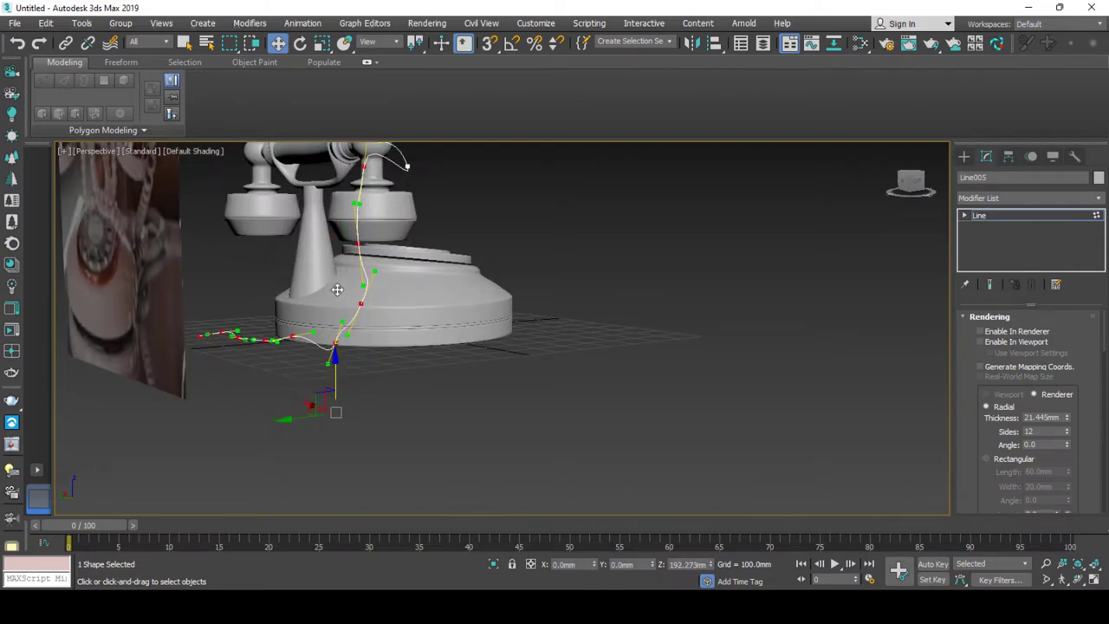
mouse_move(335, 347)
alt+middle_down()
mouse_move(356, 373)
mouse_move(327, 384)
mouse_move(378, 371)
alt+middle_up()
click(355, 372)
click(373, 361)
drag(346, 363, 334, 403)
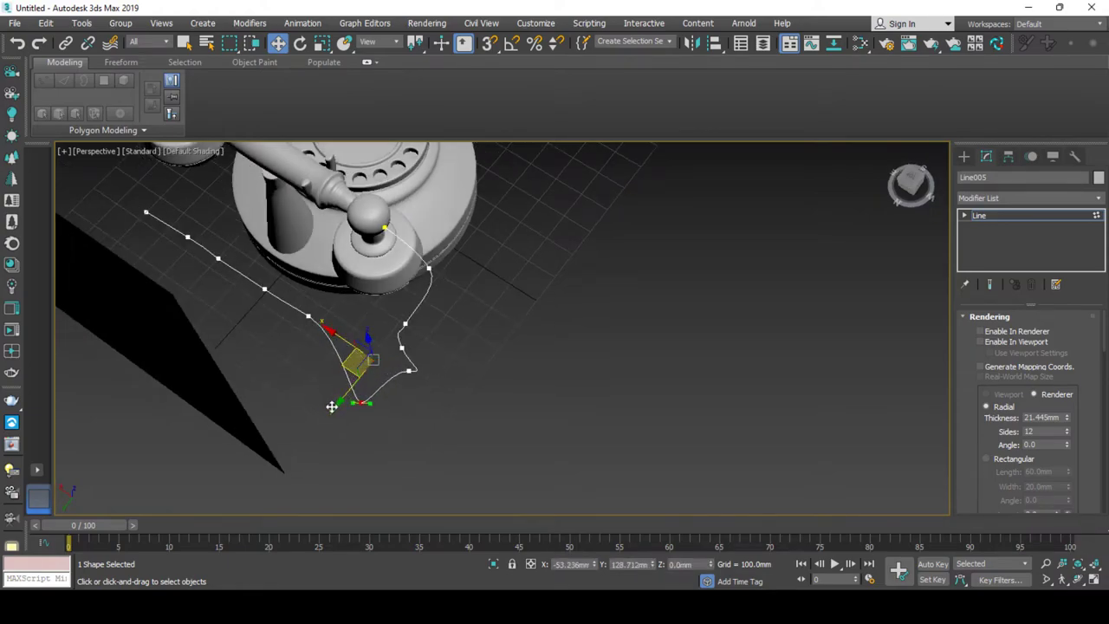
click(307, 317)
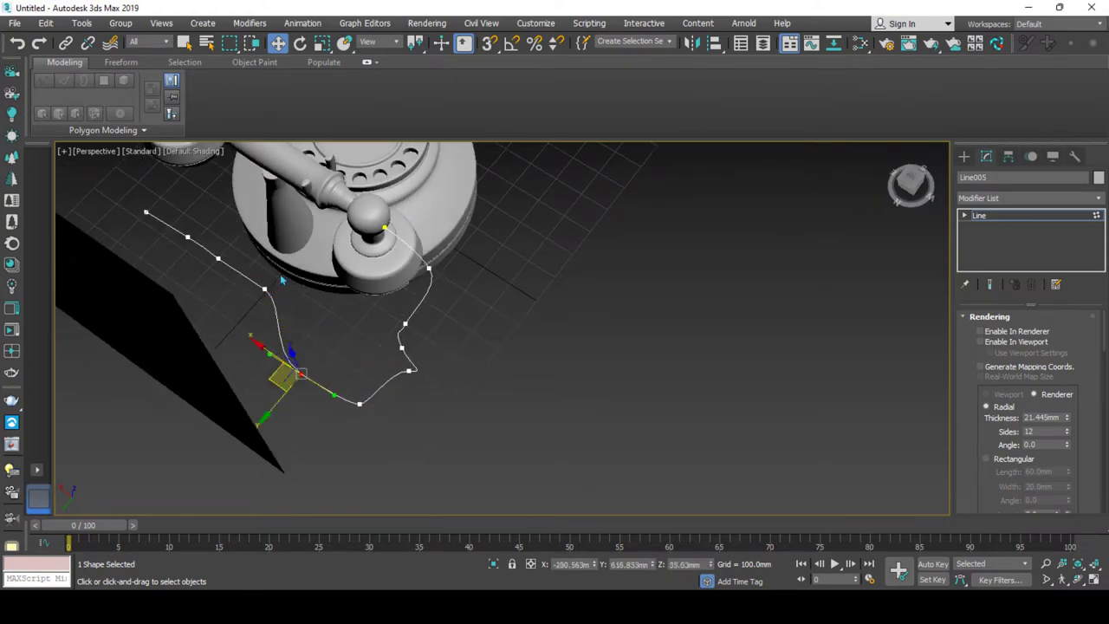
drag(274, 374, 234, 345)
middle_drag(194, 295, 214, 354)
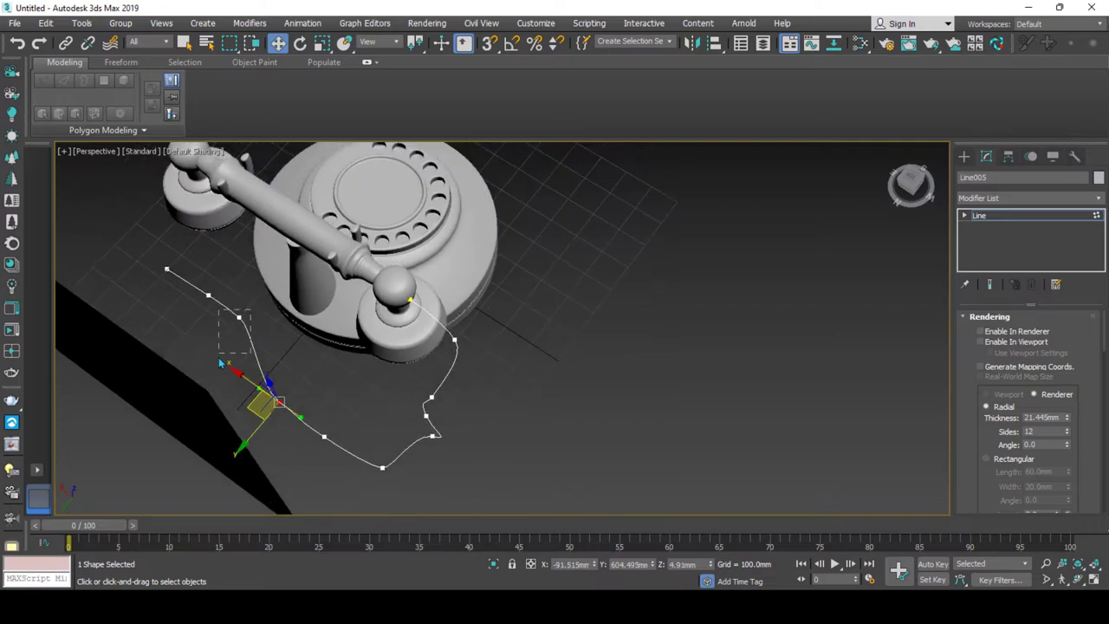
mouse_move(256, 399)
mouse_down()
mouse_move(190, 300)
mouse_move(201, 334)
mouse_up()
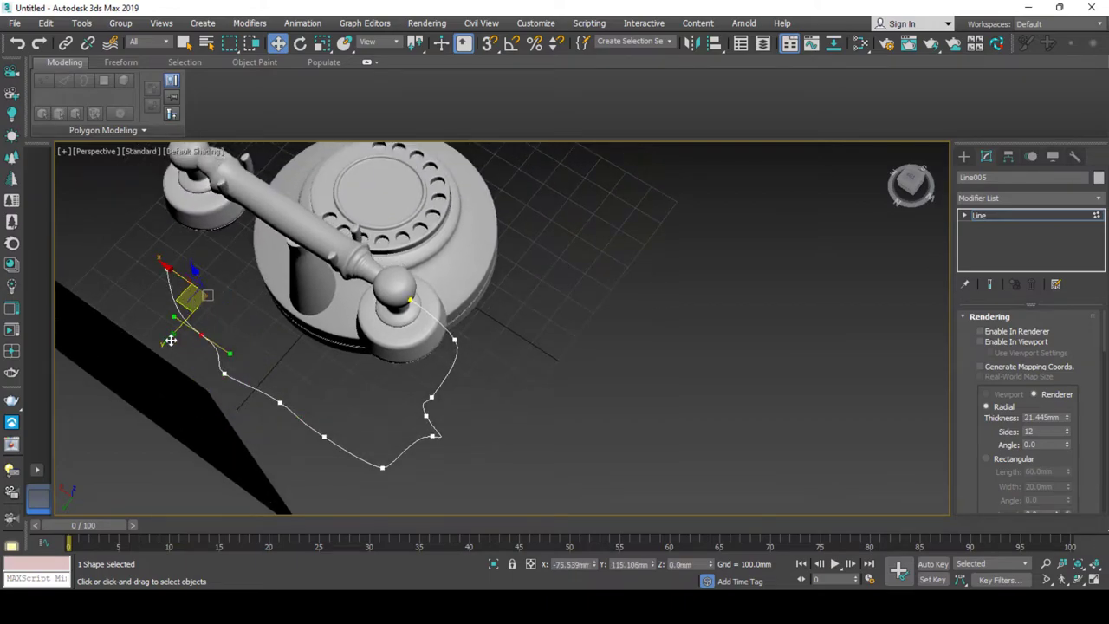
Lift the cord vertex near the backdrop upward to bend the cord toward the handset.
click(150, 271)
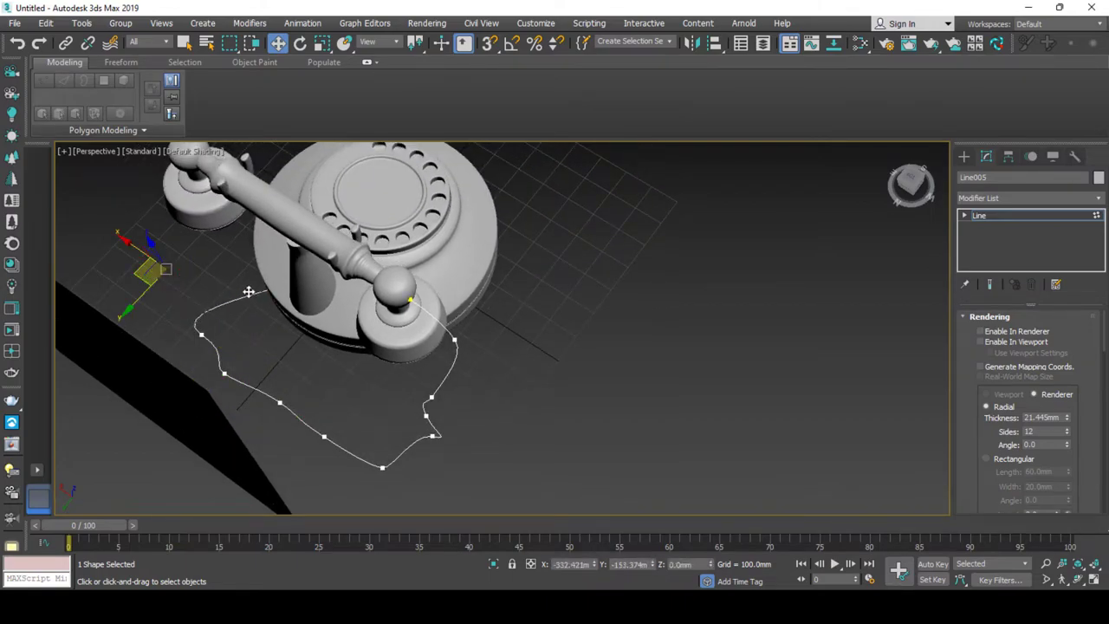
alt+middle_drag(248, 292, 271, 324)
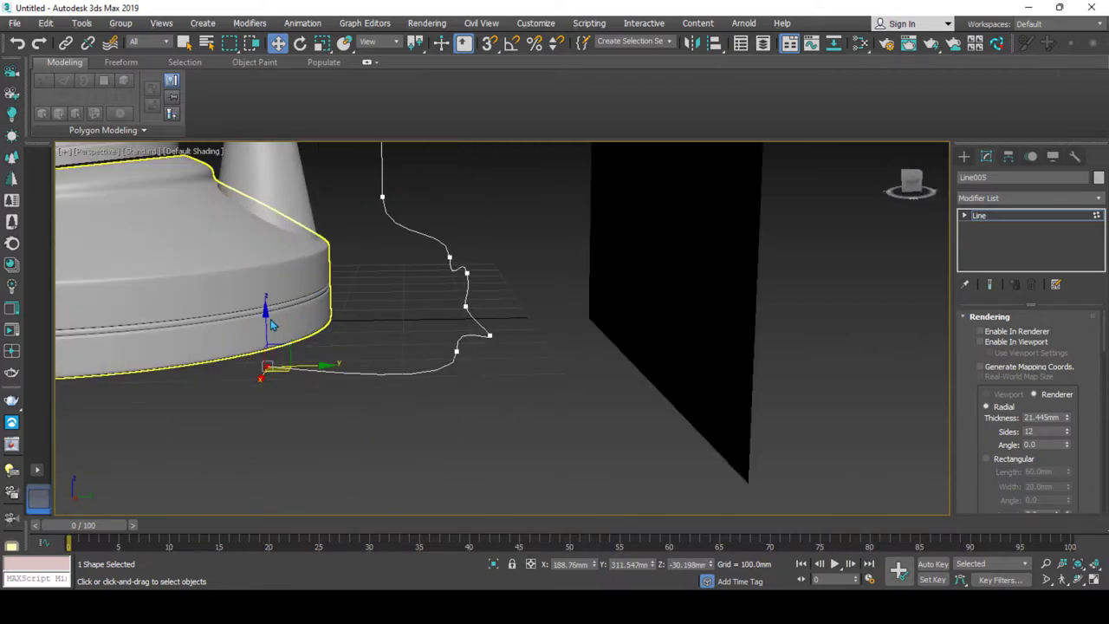
scroll(266, 310, down, 3)
alt+middle_drag(266, 309, 346, 388)
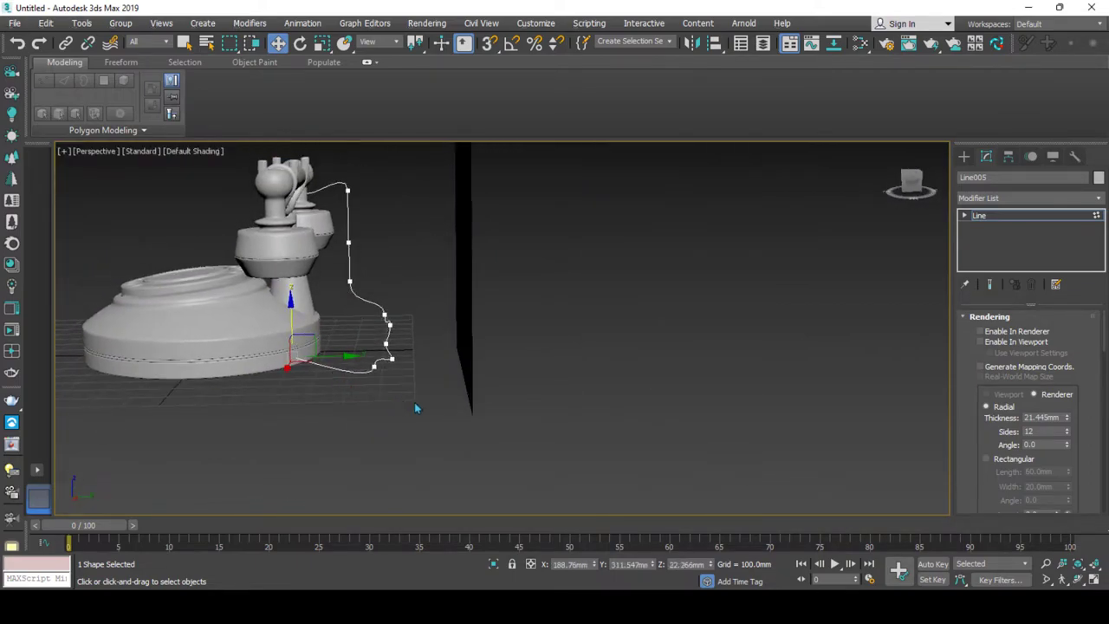
drag(426, 400, 342, 319)
mouse_move(342, 319)
alt+middle_down()
mouse_move(493, 327)
mouse_move(357, 350)
alt+middle_up()
scroll(357, 351, up, 2)
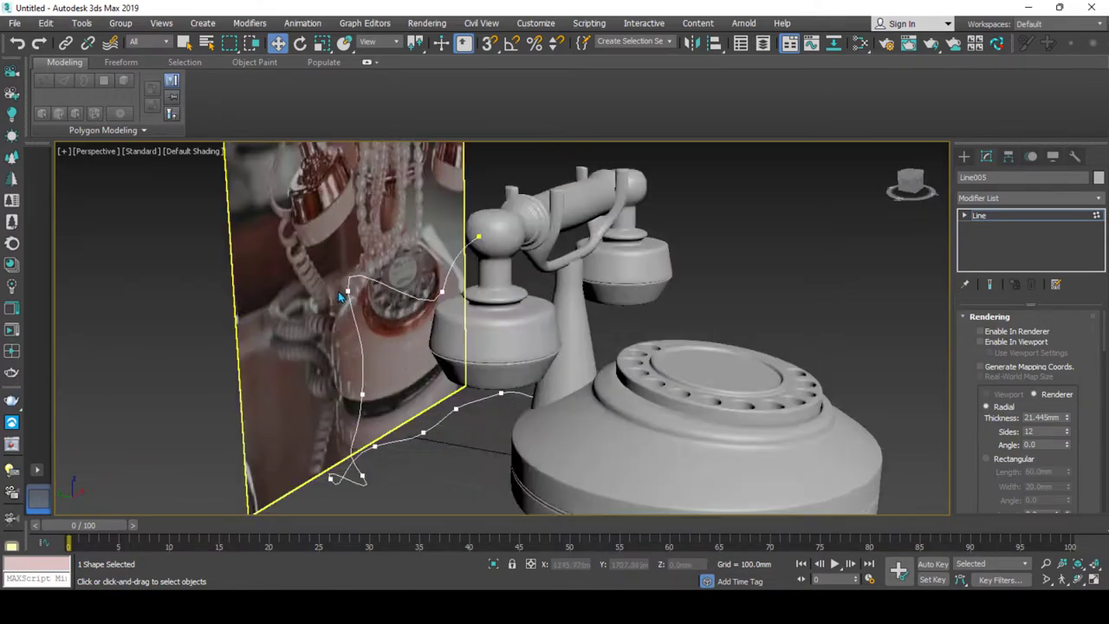
scroll(351, 298, up, 3)
click(354, 293)
drag(376, 382, 353, 307)
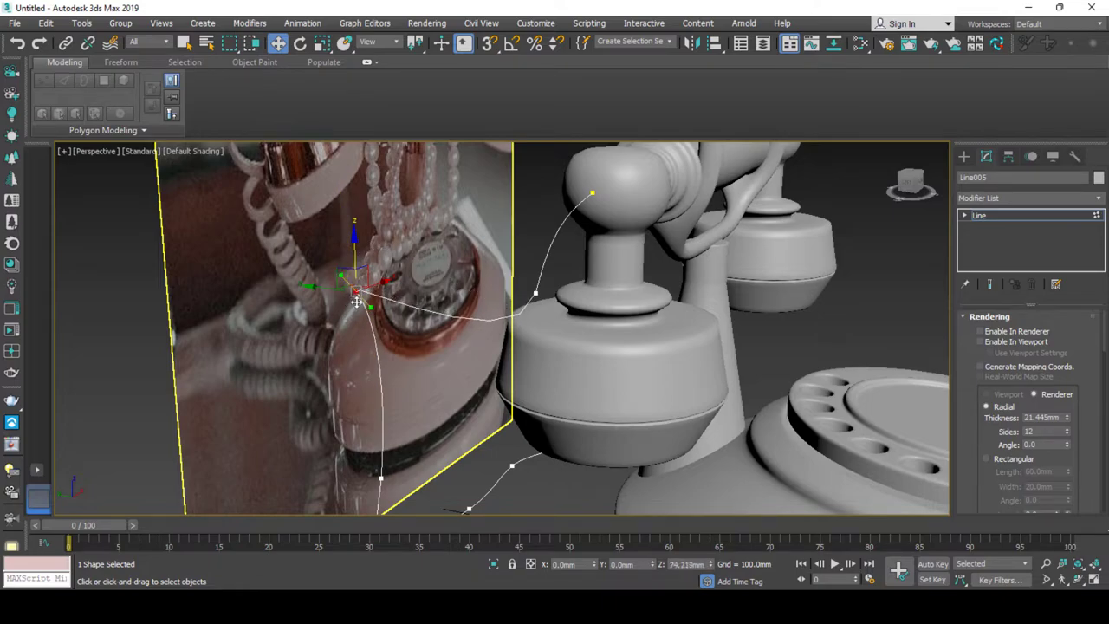
mouse_move(357, 304)
alt+middle_down()
mouse_move(419, 330)
mouse_move(469, 272)
alt+middle_up()
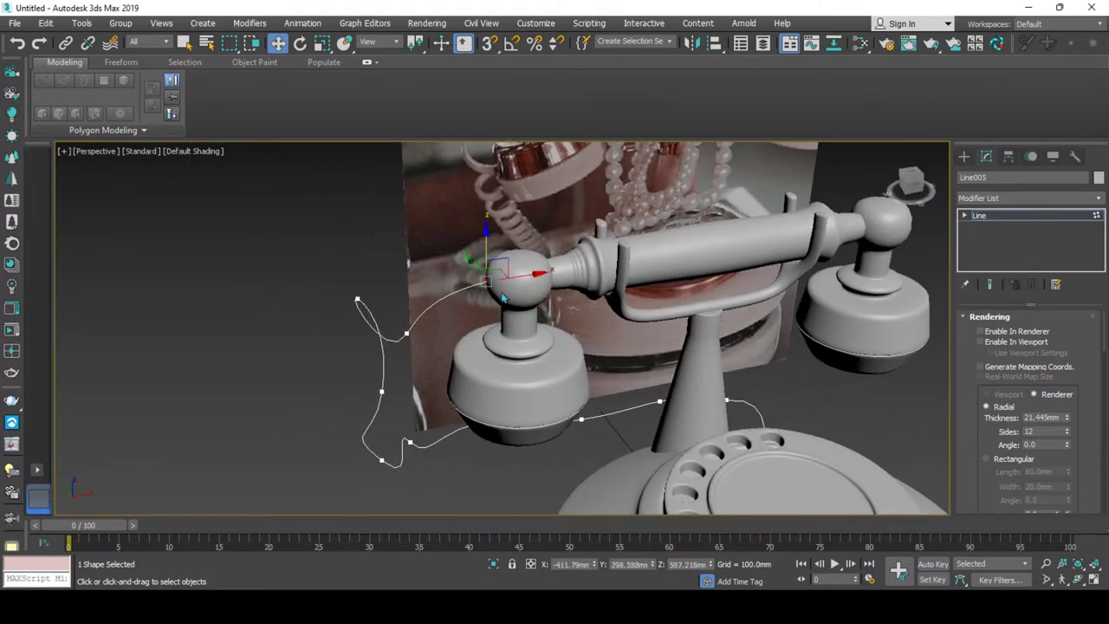
scroll(463, 286, down, 5)
scroll(450, 308, down, 2)
mouse_move(456, 310)
alt+middle_down()
mouse_move(468, 342)
mouse_move(437, 303)
alt+middle_up()
scroll(466, 334, up, 2)
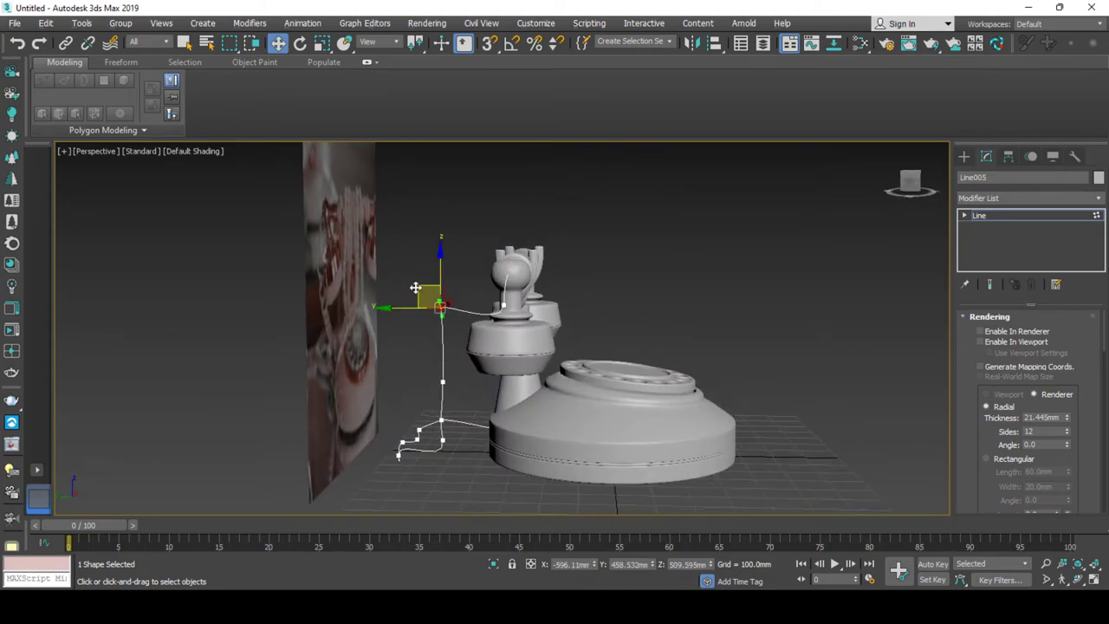
Move the upper cord vertices and drag a tangent handle so the cord curves down from the handset.
mouse_move(429, 296)
mouse_down()
mouse_move(454, 332)
mouse_move(457, 400)
mouse_up()
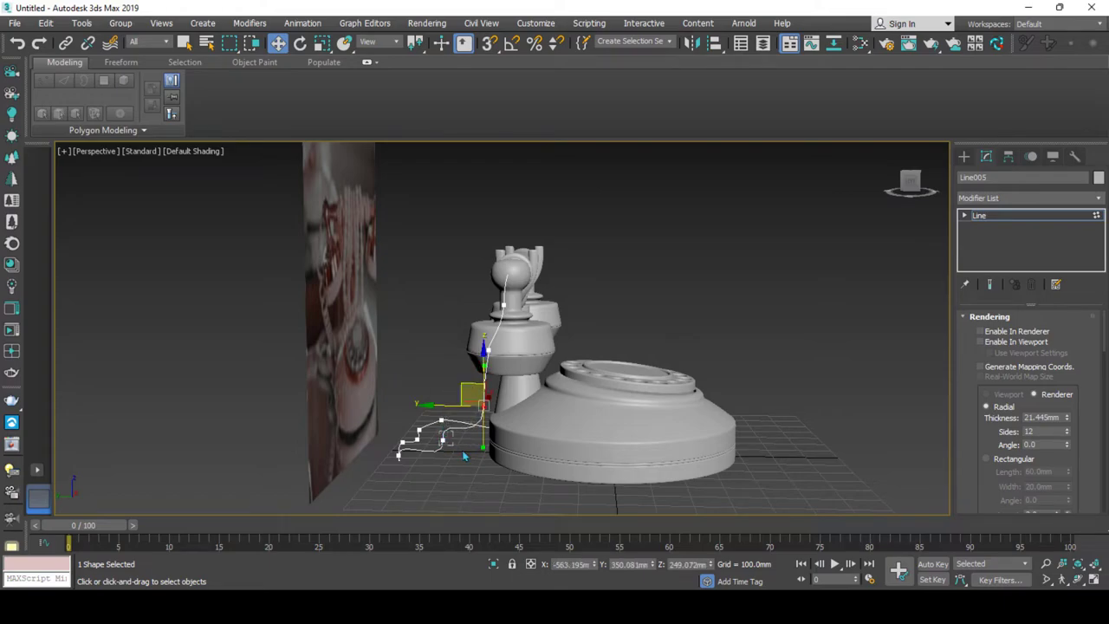
click(444, 419)
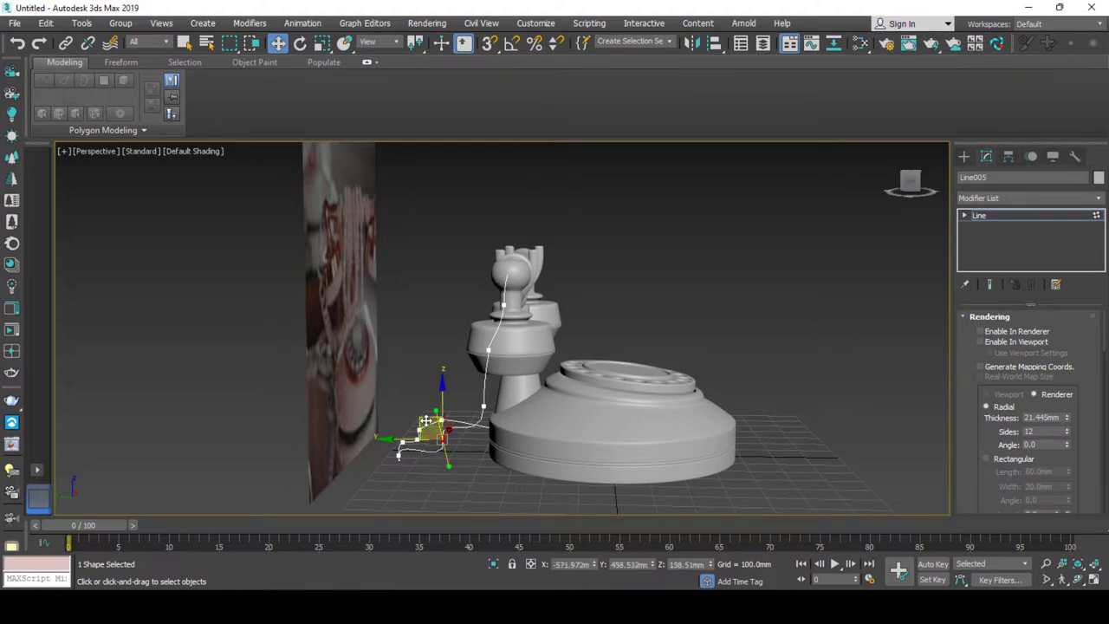
mouse_move(425, 420)
mouse_down()
mouse_move(465, 409)
mouse_move(491, 428)
mouse_move(440, 437)
mouse_up()
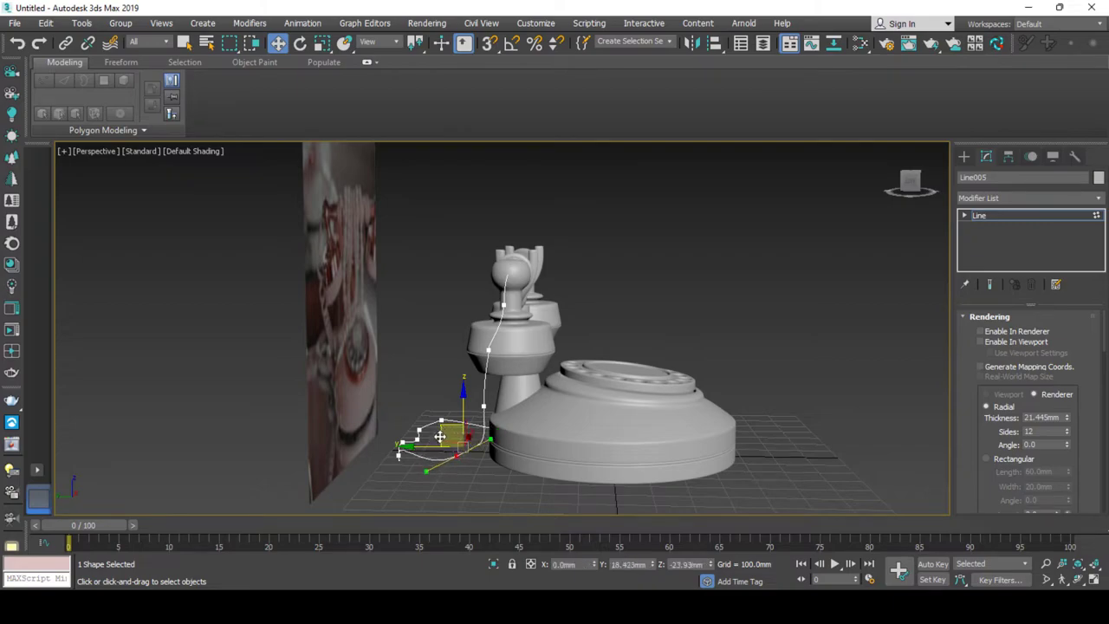
alt+middle_drag(439, 442, 399, 451)
click(384, 455)
drag(399, 451, 421, 444)
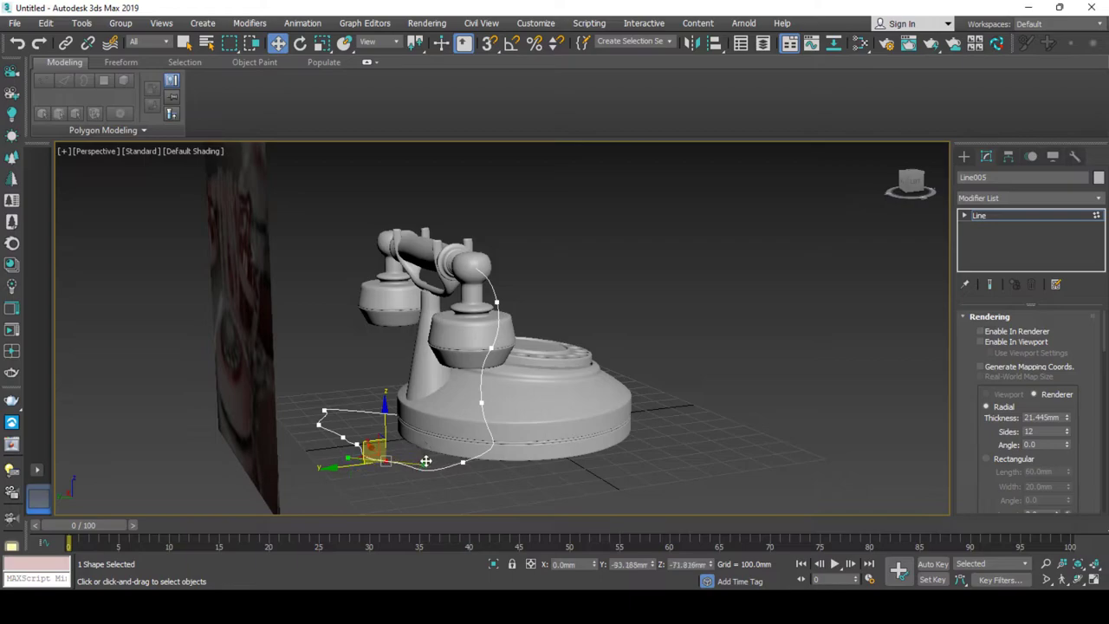
alt+middle_drag(425, 461, 371, 452)
drag(371, 451, 374, 447)
mouse_move(374, 446)
alt+middle_down()
mouse_move(345, 422)
mouse_move(377, 403)
alt+middle_up()
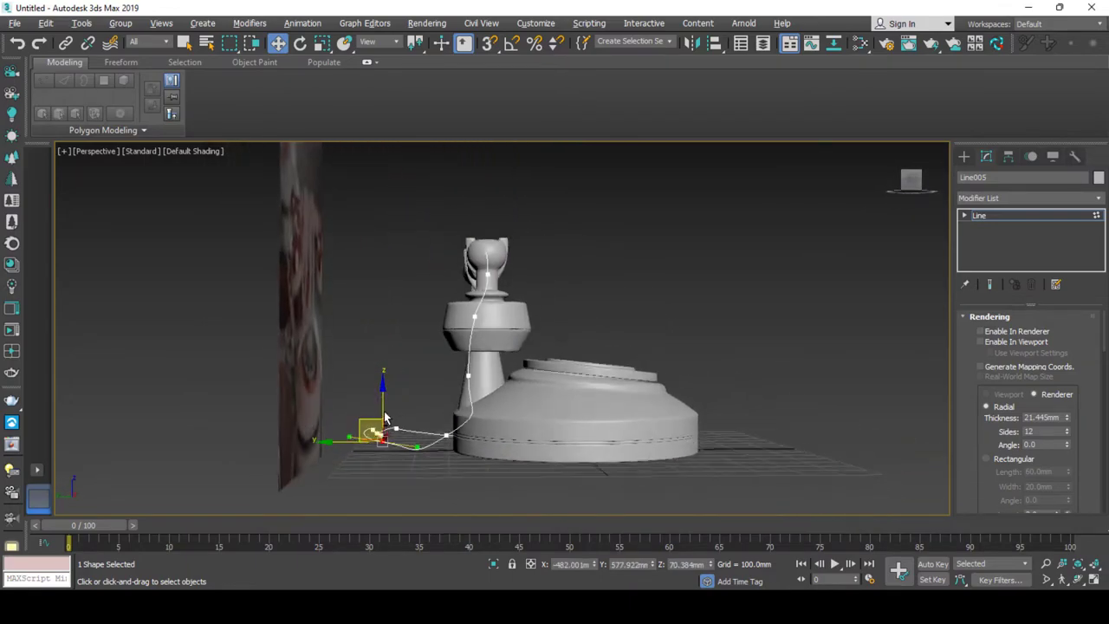
Nudge the cord vertices near the base end into place and pick a vertex near the handset.
drag(458, 408, 340, 463)
drag(384, 414, 381, 423)
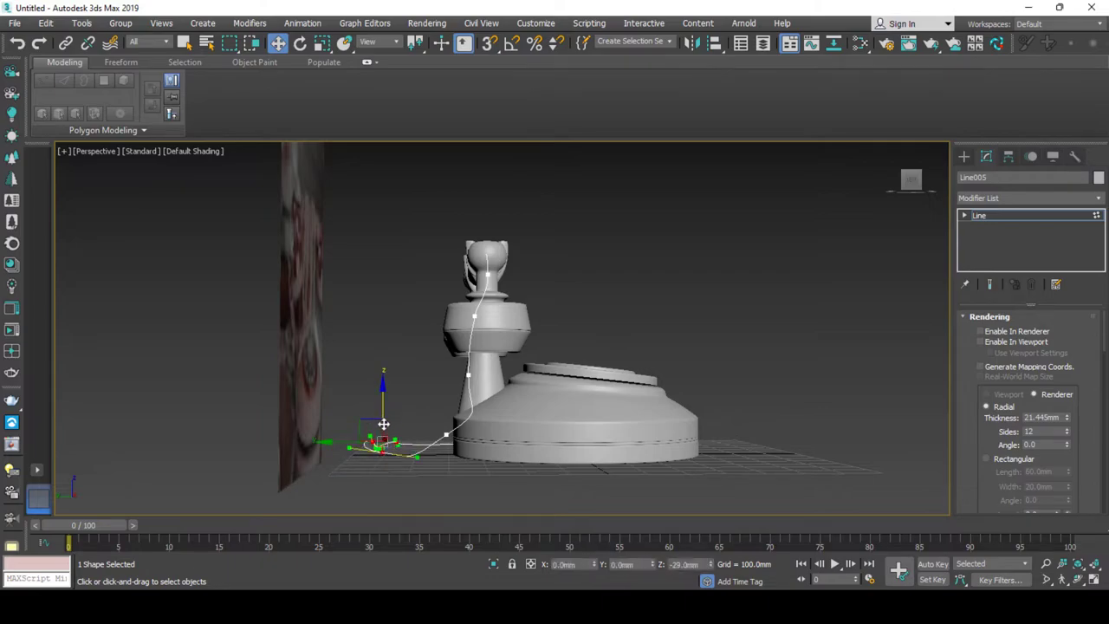
alt+middle_drag(381, 423, 290, 490)
scroll(364, 409, up, 1)
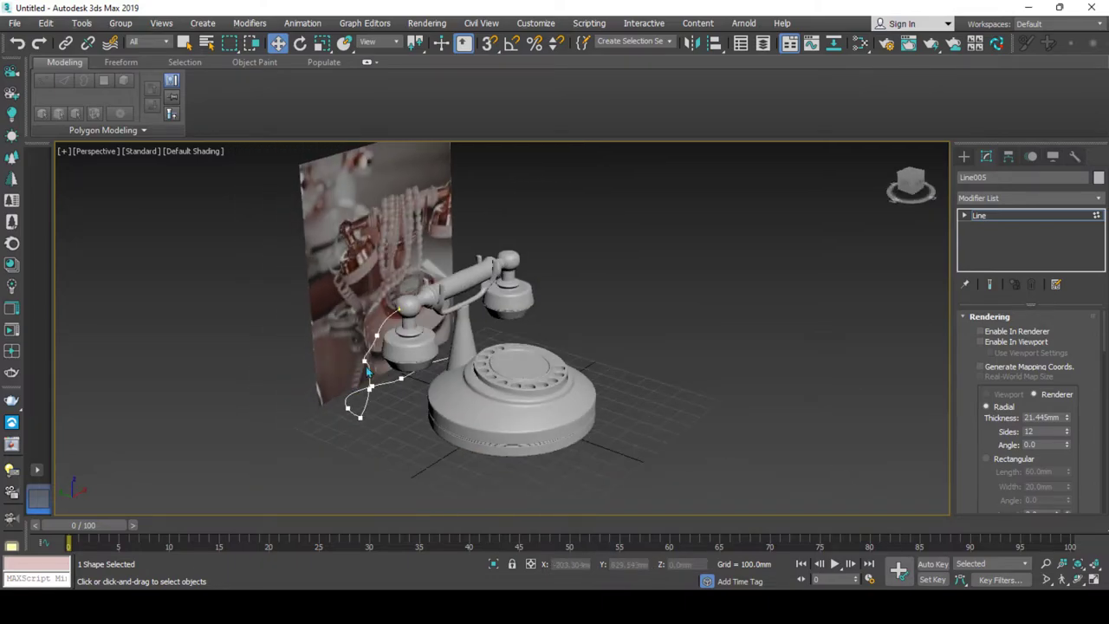
scroll(364, 409, up, 4)
click(360, 319)
scroll(364, 348, up, 1)
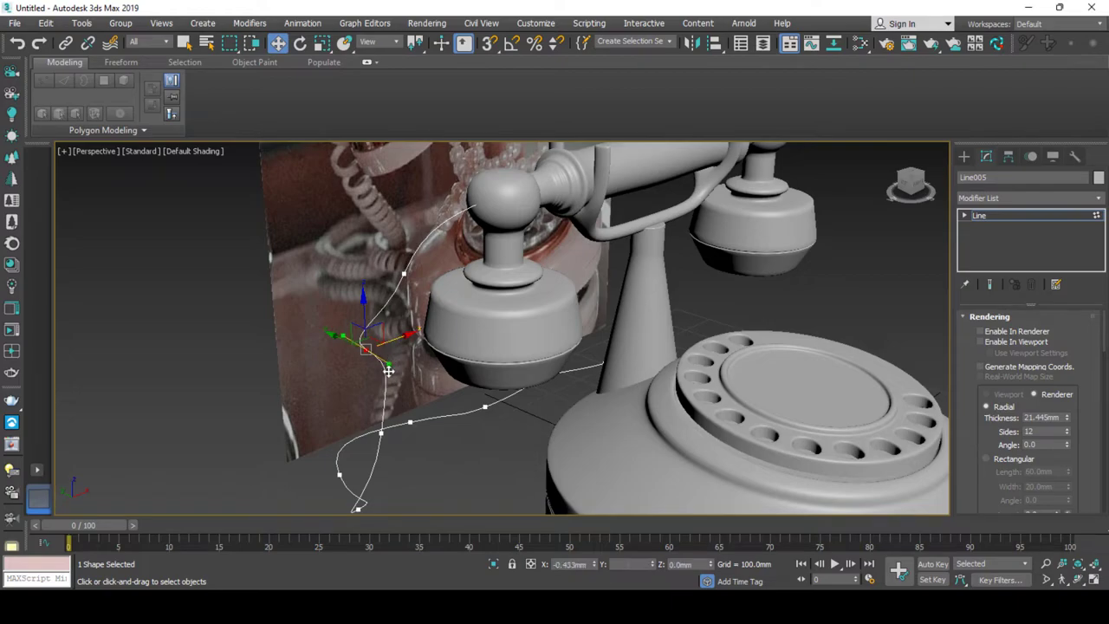
scroll(412, 372, down, 5)
scroll(412, 371, down, 1)
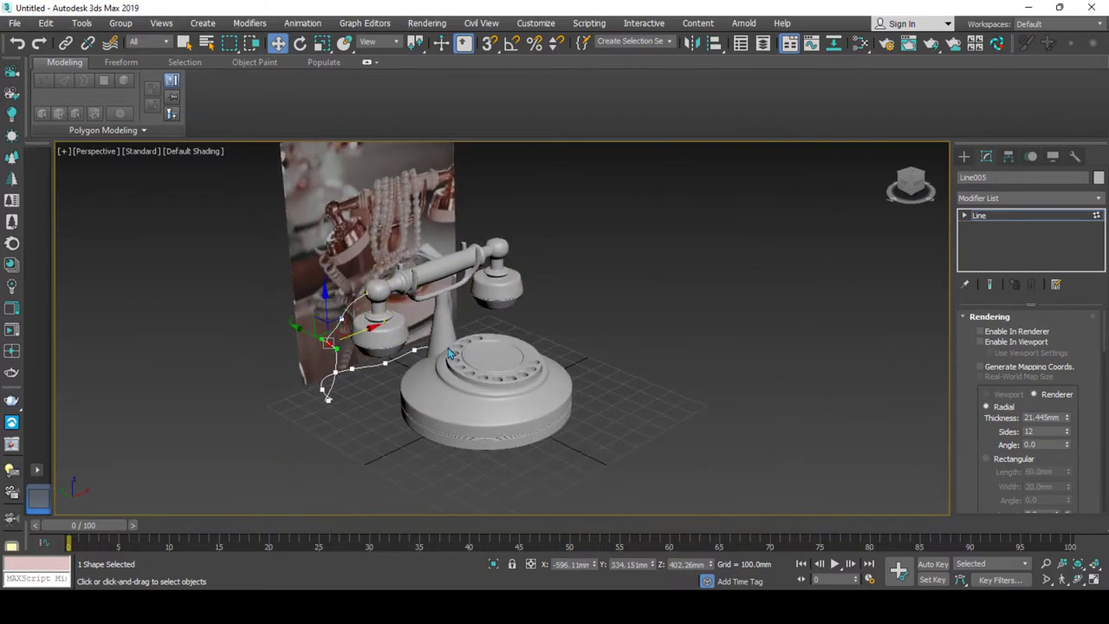
scroll(486, 338, up, 3)
scroll(476, 275, up, 2)
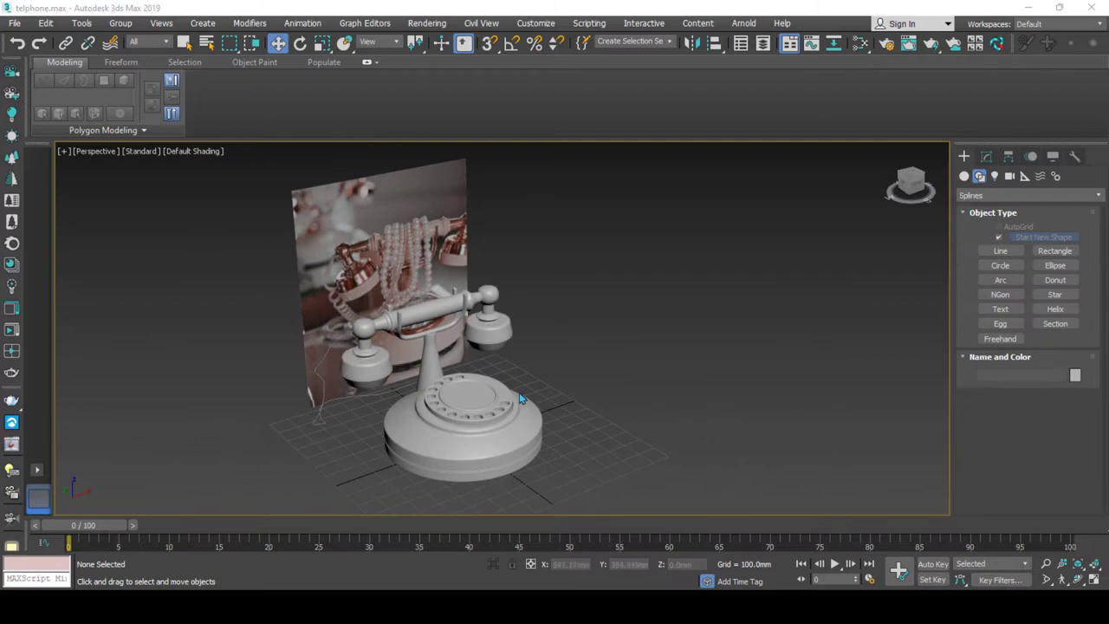
Create Helix001, a tall thin helix standing on the floor right of the telephone.
click(1055, 309)
click(661, 437)
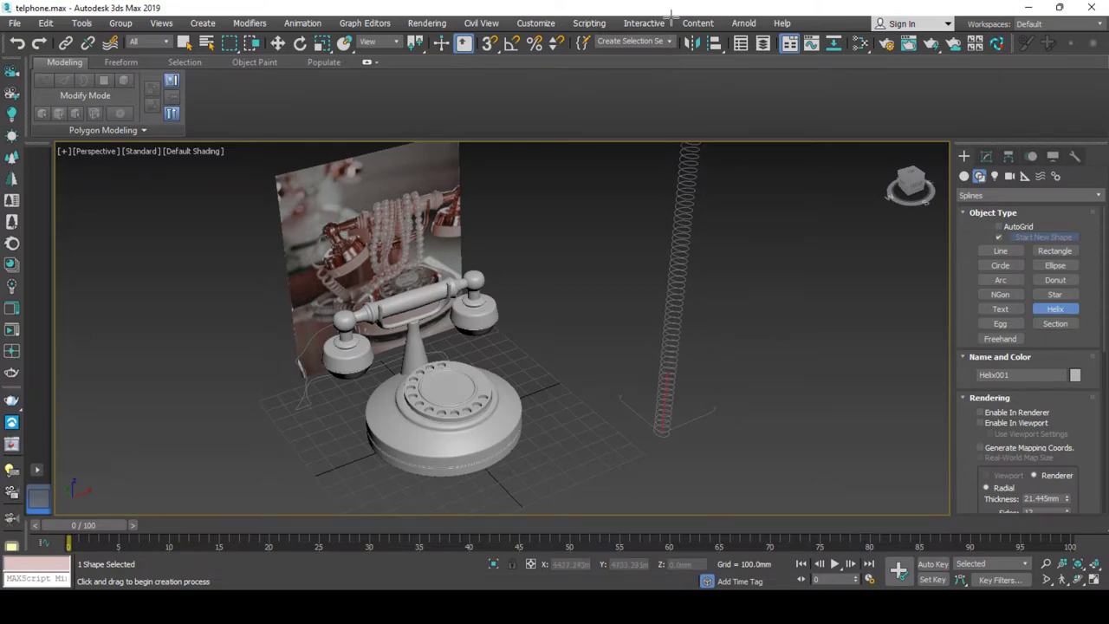
middle_drag(628, 269, 589, 314)
right_click(640, 262)
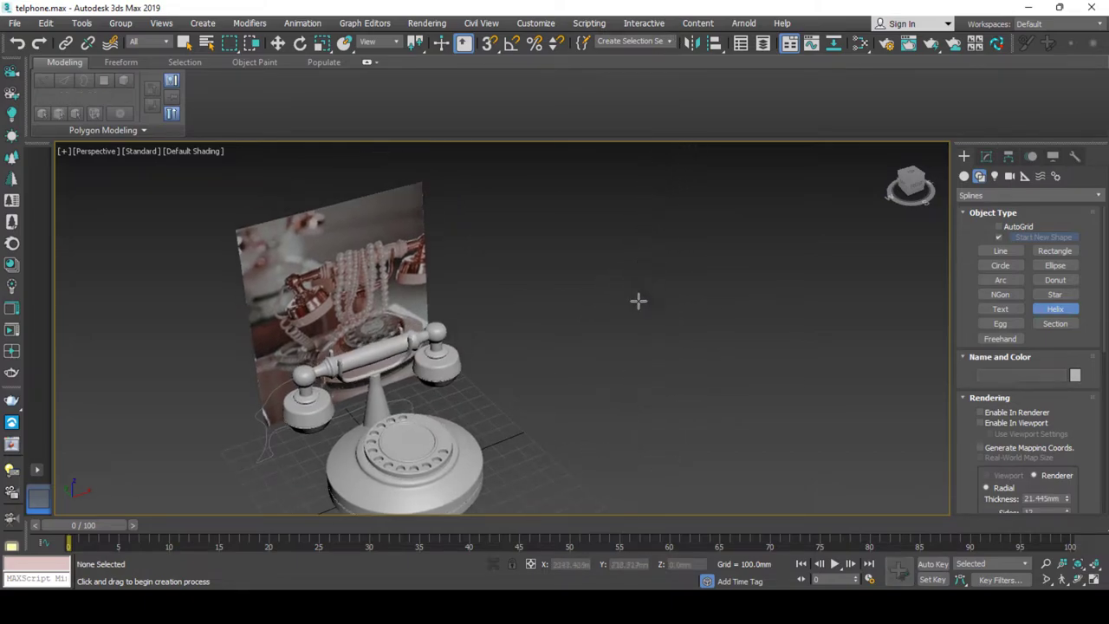
drag(603, 451, 605, 454)
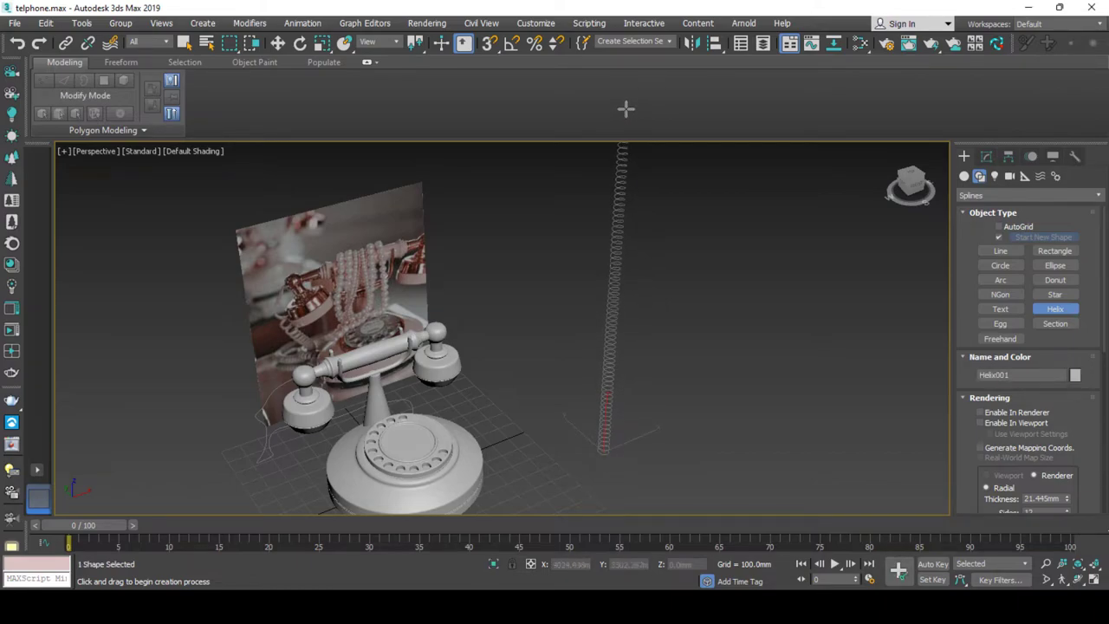
scroll(578, 368, down, 3)
scroll(585, 350, up, 4)
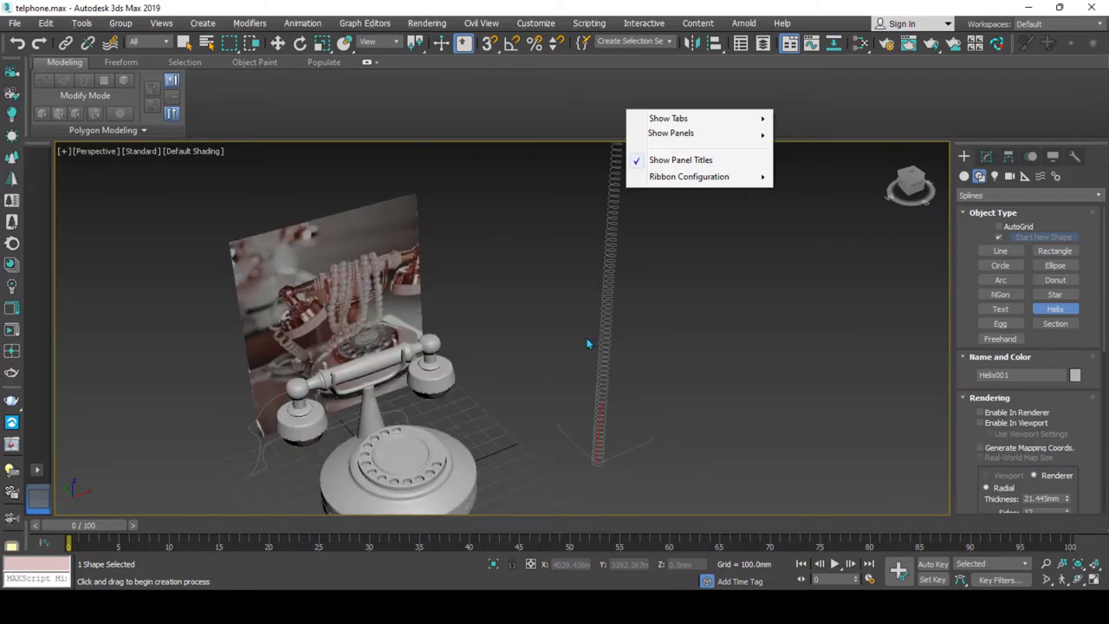
right_click(607, 336)
click(982, 178)
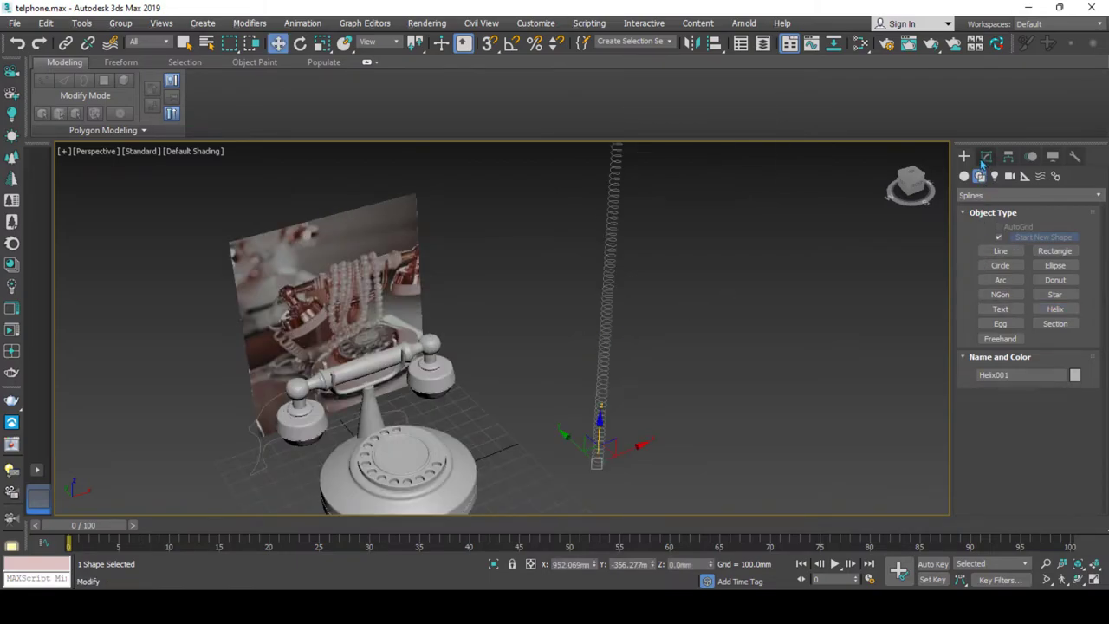
Reduce the helix's Radius 2 to 11.567mm.
click(986, 156)
scroll(978, 377, down, 3)
scroll(979, 377, down, 2)
scroll(985, 344, down, 2)
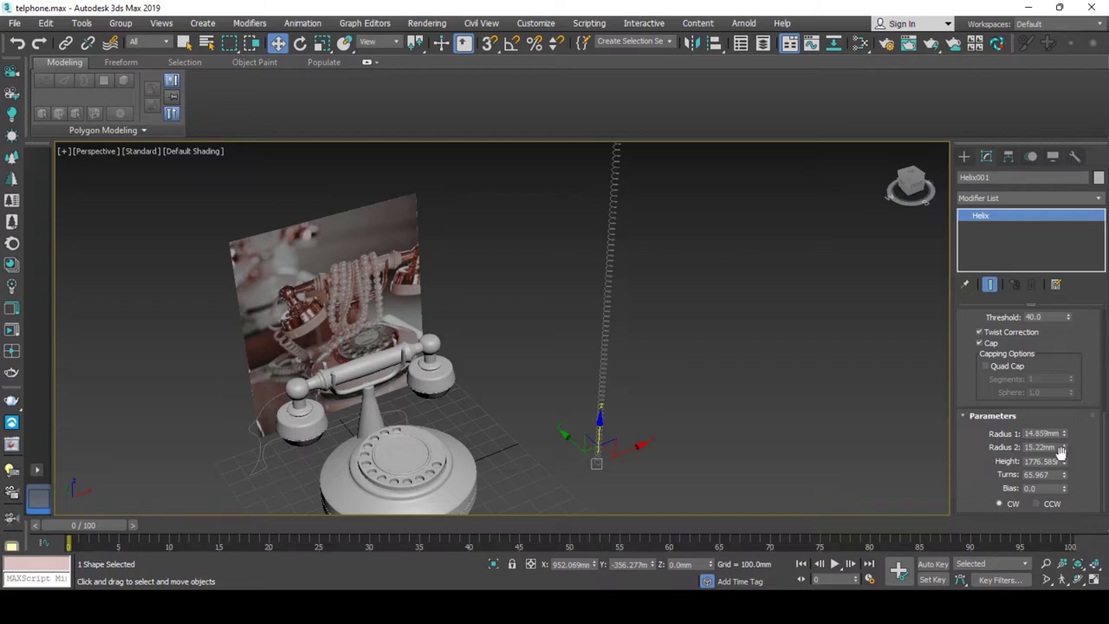
drag(1064, 461, 1065, 468)
mouse_move(466, 310)
alt+middle_down()
mouse_move(556, 339)
mouse_move(412, 364)
mouse_move(567, 367)
mouse_move(608, 347)
alt+middle_up()
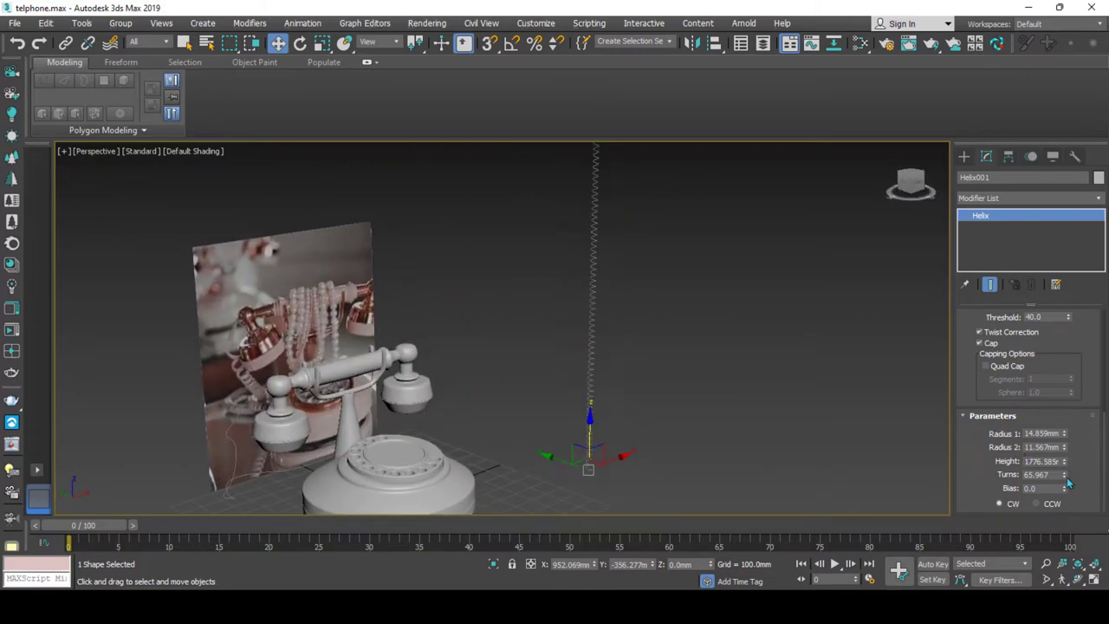
Set the helix to about 32 turns and a height of 1972.009mm.
drag(1065, 477, 1063, 520)
mouse_move(676, 398)
alt+middle_down()
mouse_move(604, 359)
mouse_move(873, 432)
alt+middle_up()
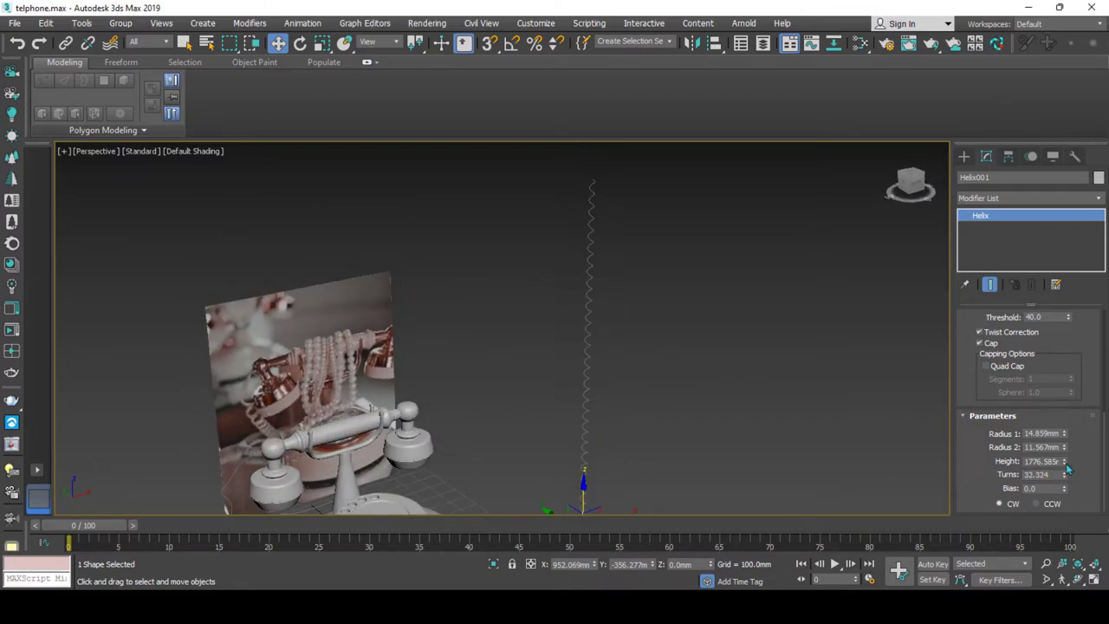
drag(1066, 465, 1064, 452)
mouse_move(697, 377)
alt+middle_down()
mouse_move(599, 426)
mouse_move(605, 375)
alt+middle_up()
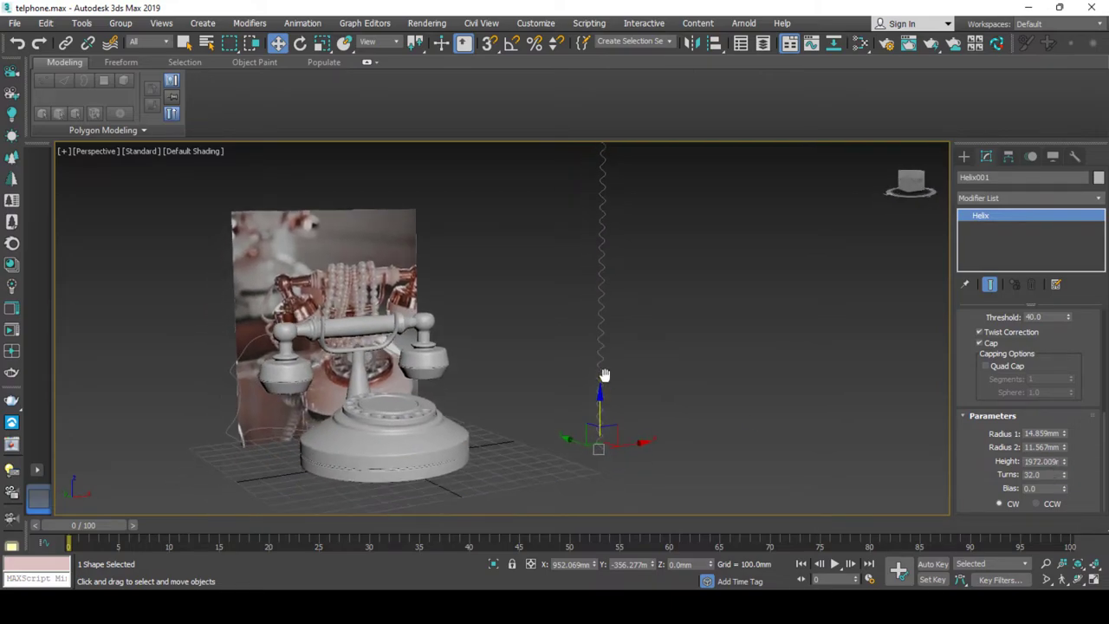
scroll(980, 395, up, 3)
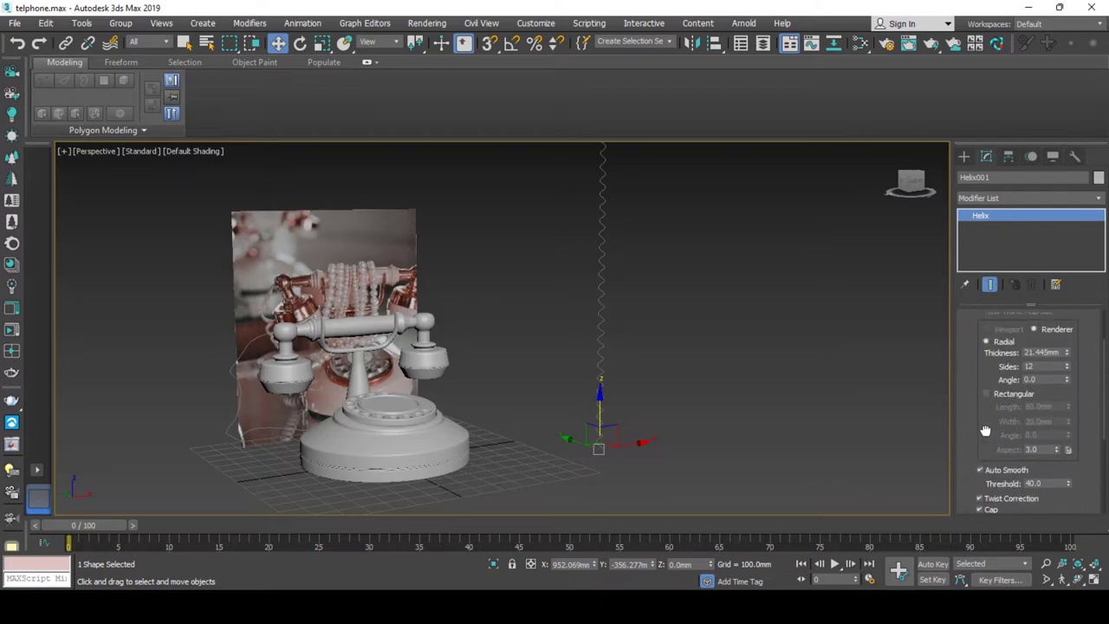
scroll(1001, 420, up, 2)
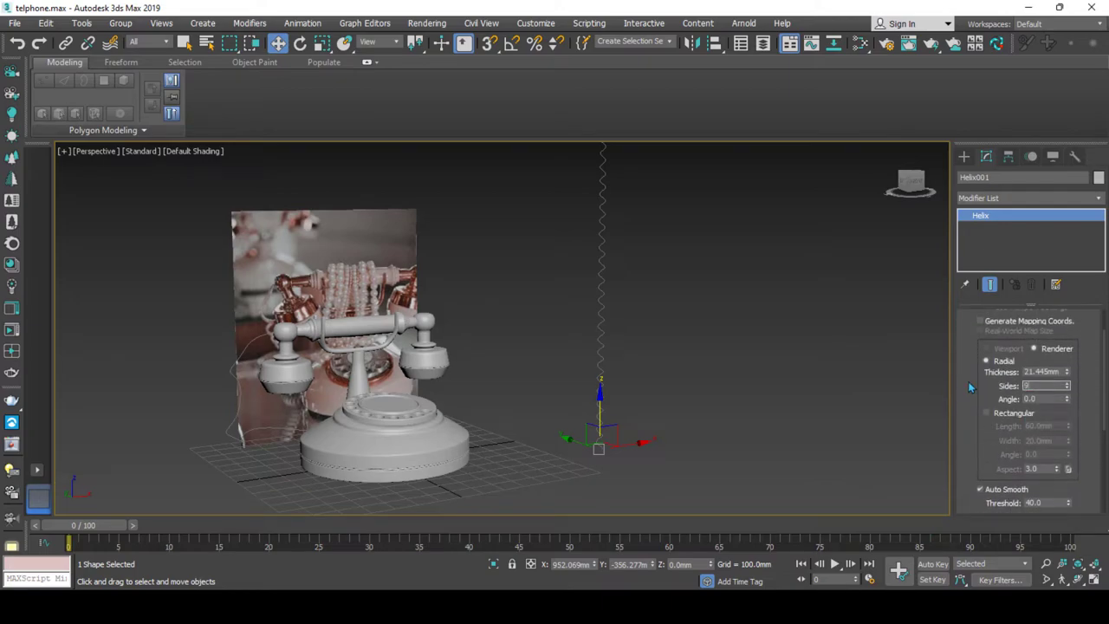
alt+middle_drag(624, 392, 616, 395)
mouse_move(589, 407)
alt+middle_down()
mouse_move(595, 367)
mouse_move(624, 379)
alt+middle_up()
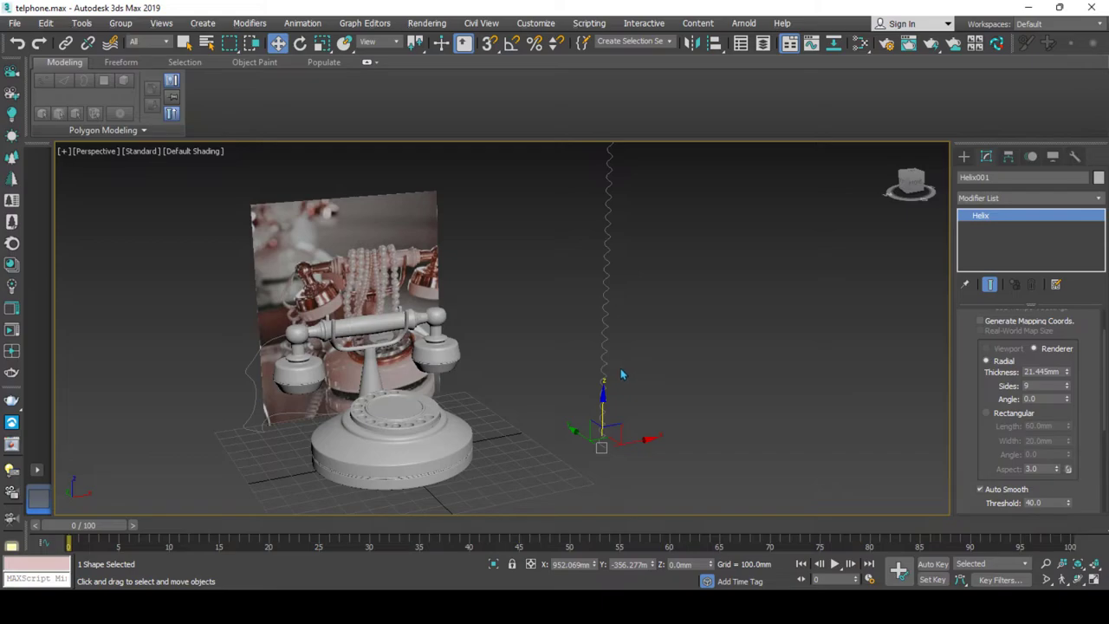
scroll(986, 511, up, 2)
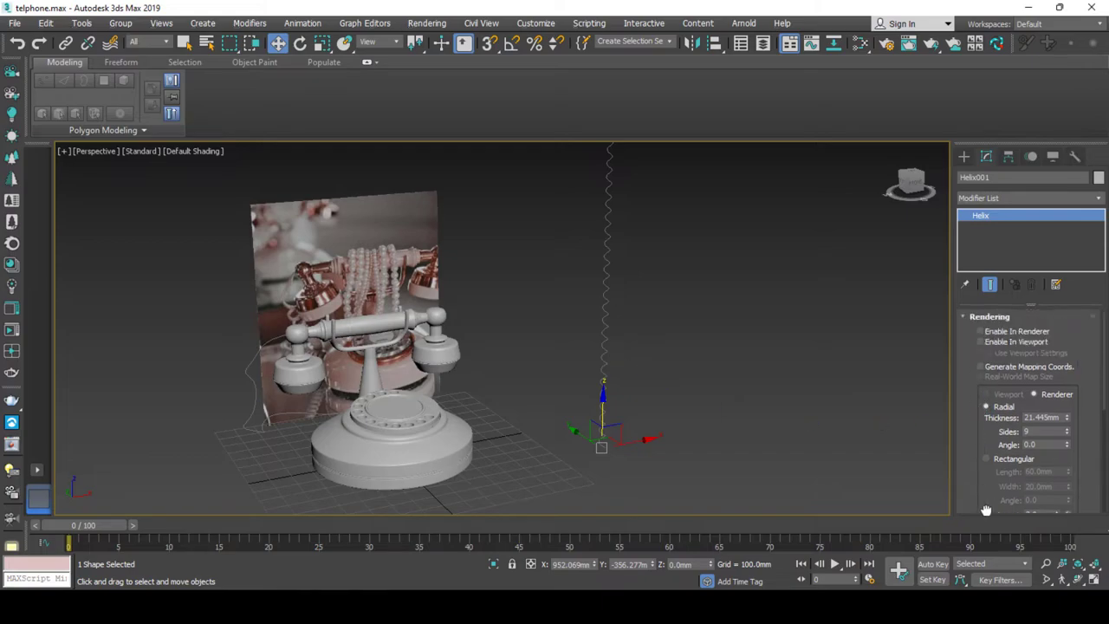
Show the helix in the viewport as a 7.617mm-thick tube, ready for Editable Poly conversion.
click(1000, 343)
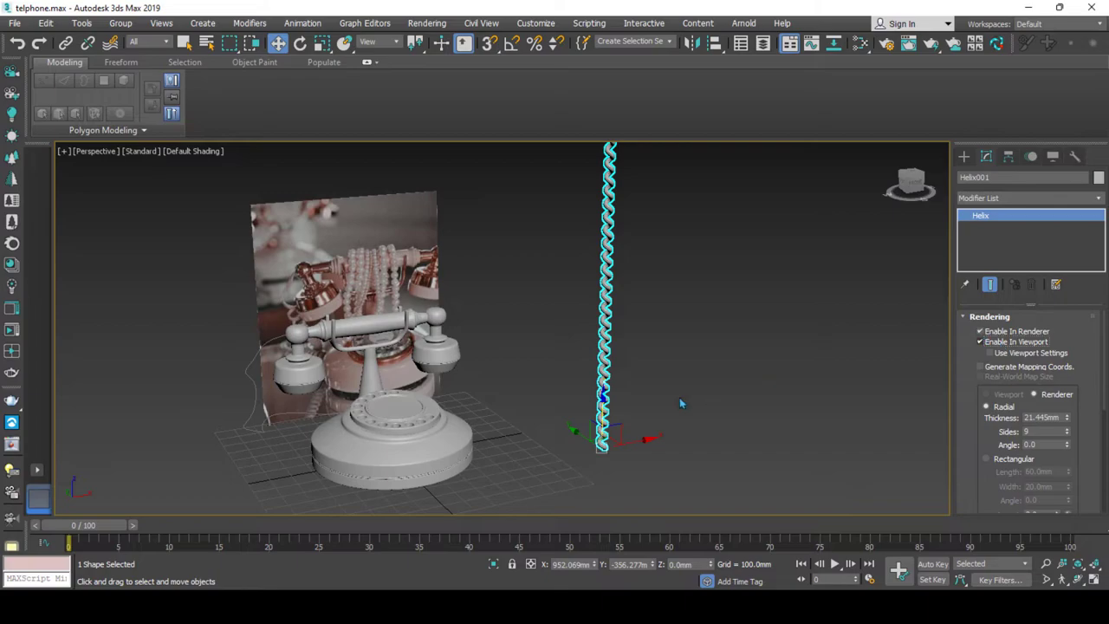
alt+middle_drag(681, 403, 1053, 405)
drag(1067, 443, 1065, 456)
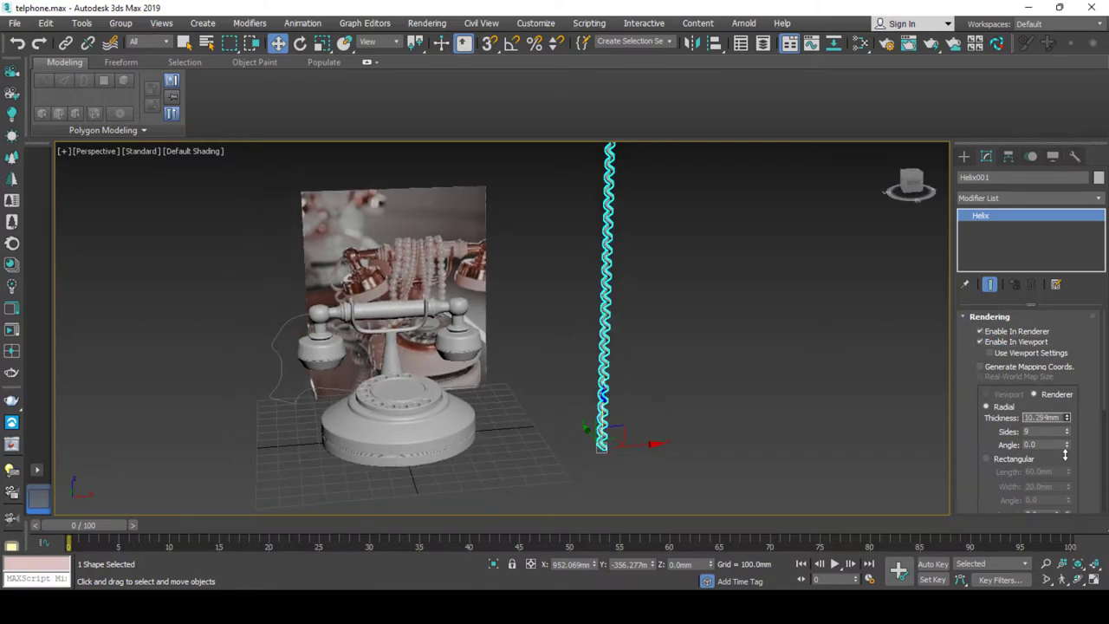
scroll(604, 445, up, 2)
scroll(604, 445, up, 3)
scroll(604, 445, up, 2)
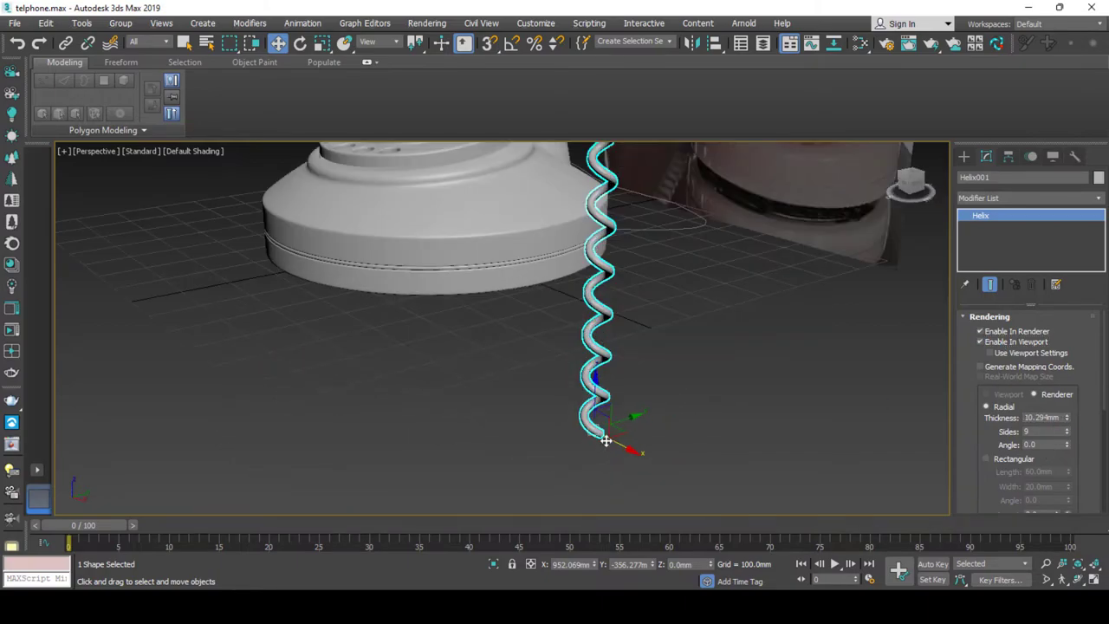
scroll(637, 435, up, 2)
key(F4)
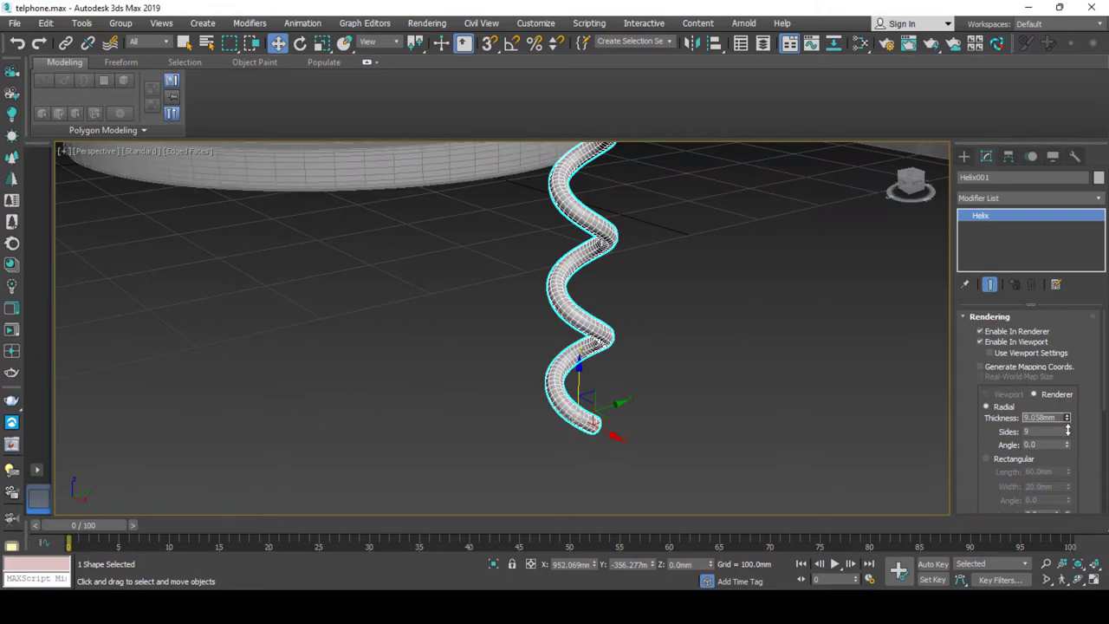
drag(1067, 431, 1068, 431)
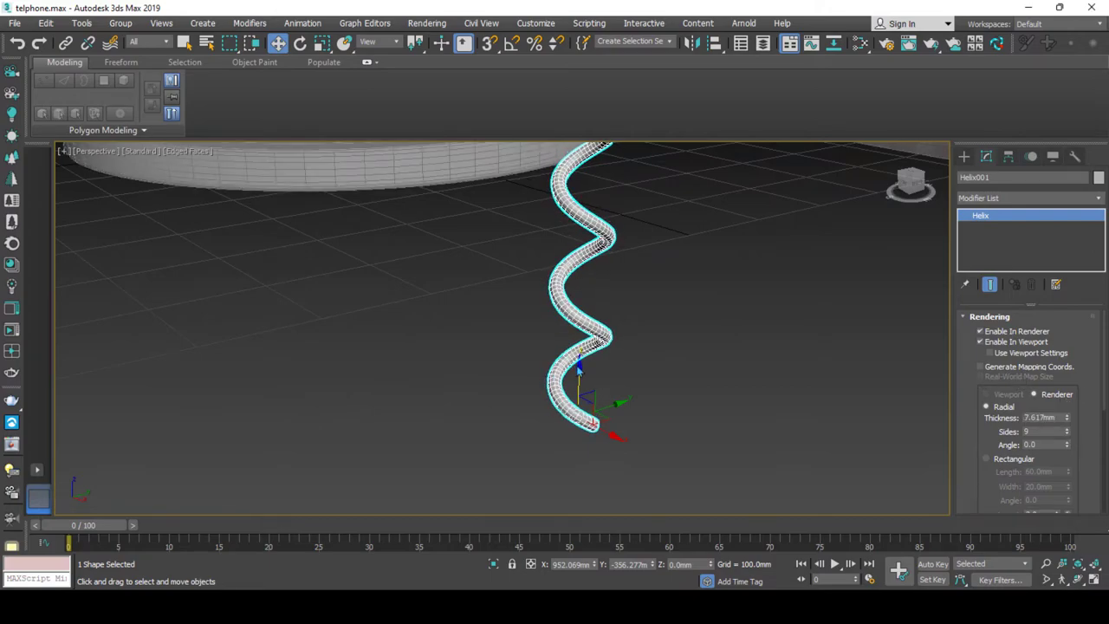
right_click(579, 371)
Convert the helix to Editable Poly and select its end-cap polygon.
click(745, 526)
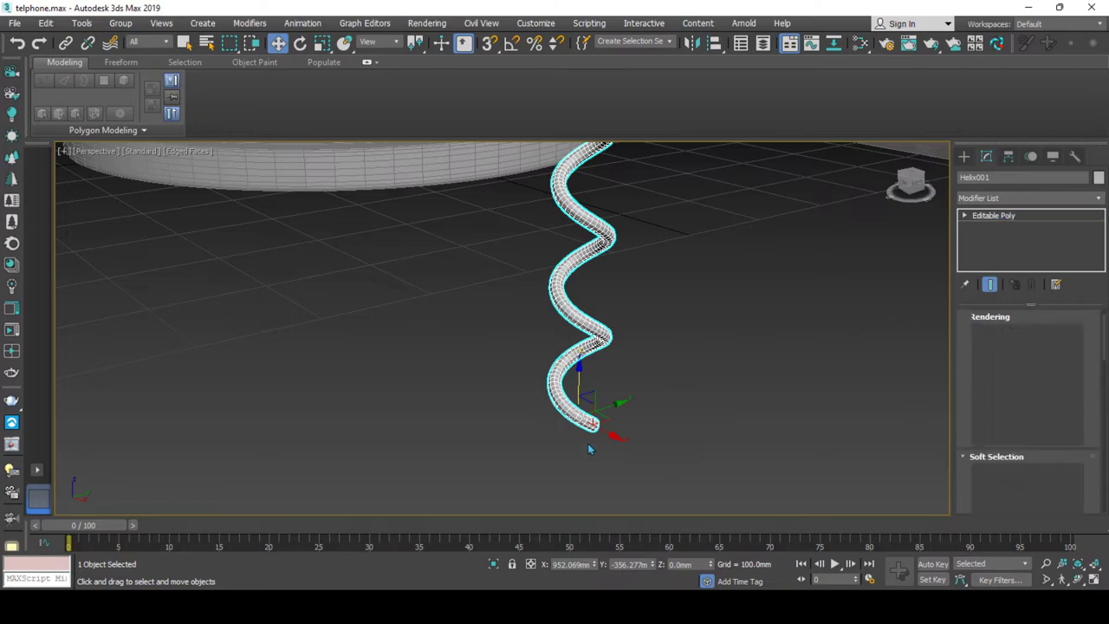
scroll(507, 401, up, 3)
mouse_move(508, 401)
alt+middle_down()
mouse_move(545, 462)
mouse_move(491, 348)
alt+middle_up()
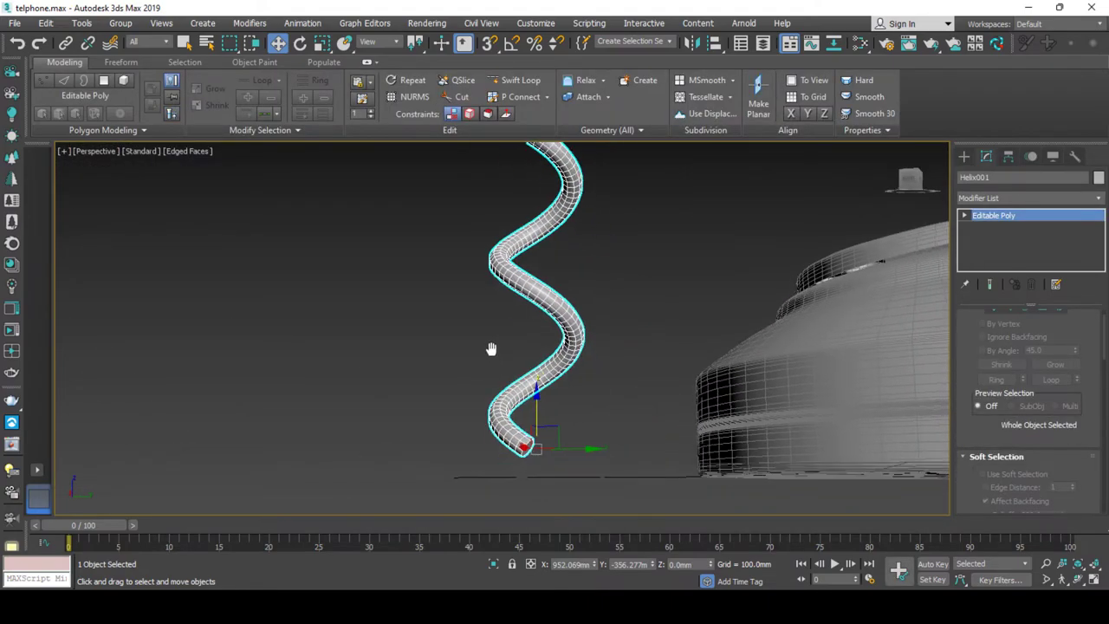
key(4)
click(523, 445)
scroll(537, 459, up, 5)
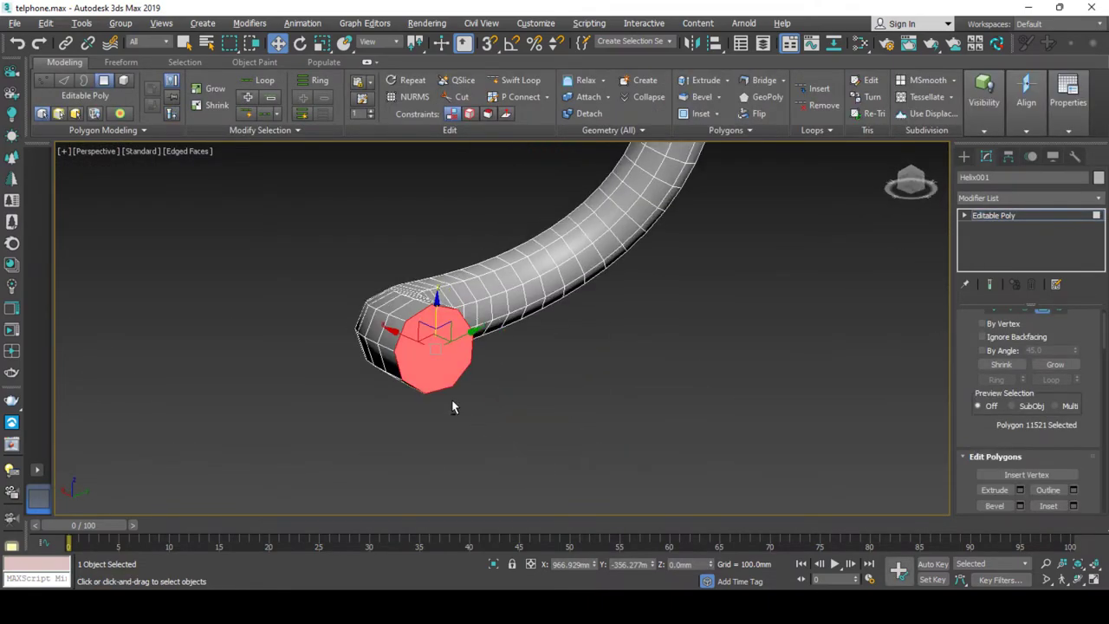
Inset the selected end-cap polygon by 0.386mm.
right_click(444, 337)
click(325, 407)
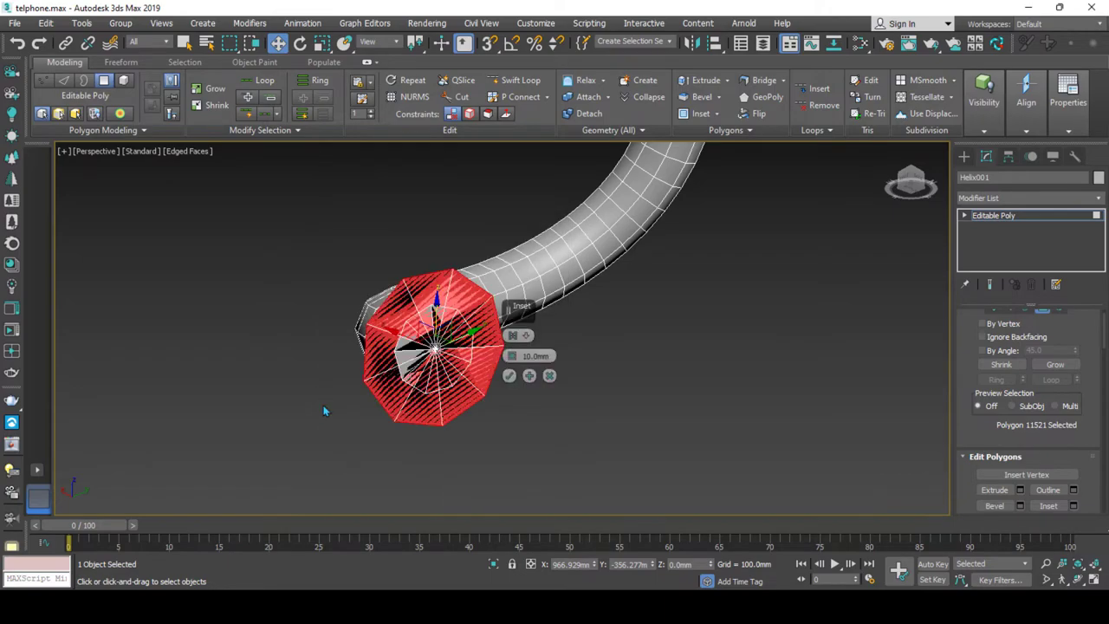
right_click(511, 356)
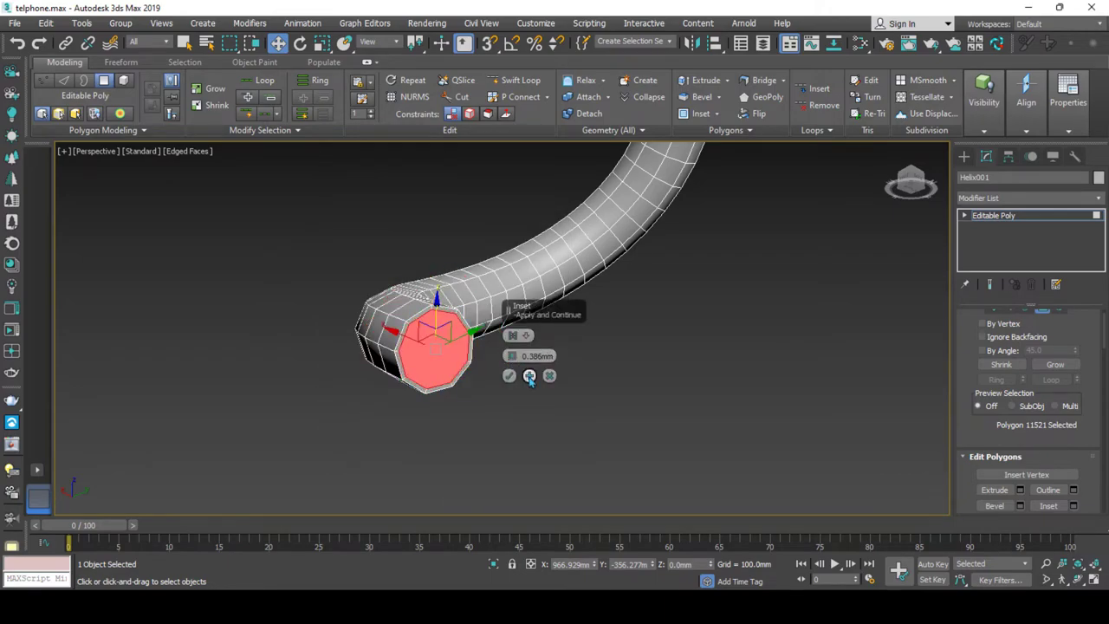
right_click(492, 365)
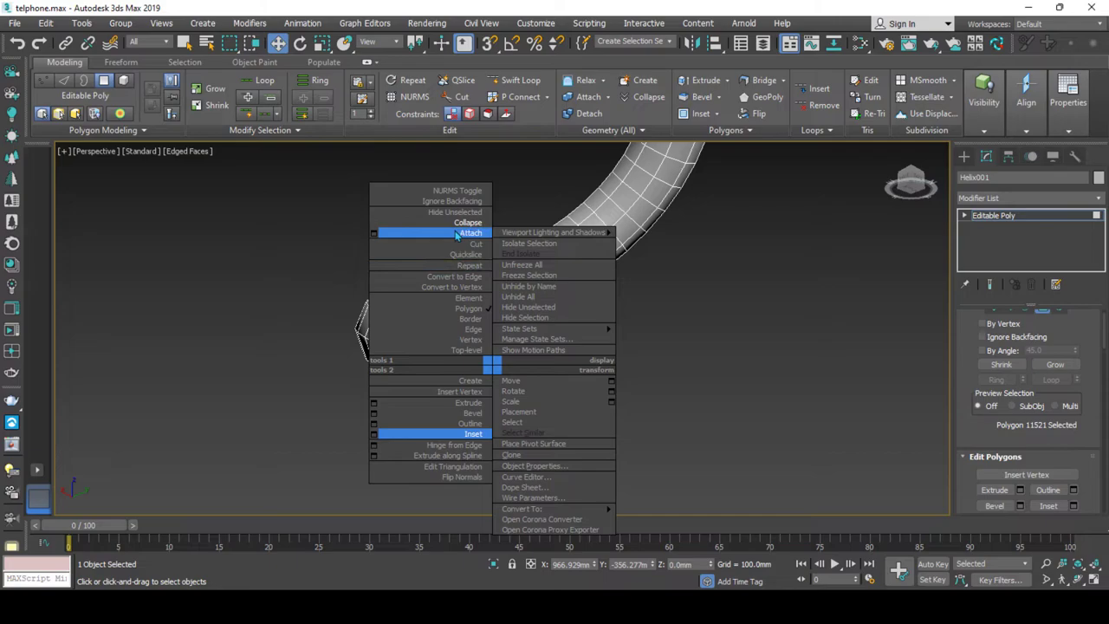
click(457, 236)
scroll(476, 250, down, 5)
mouse_move(476, 250)
alt+middle_down()
mouse_move(542, 325)
mouse_move(502, 288)
mouse_move(486, 293)
mouse_move(520, 299)
alt+middle_up()
right_click(541, 324)
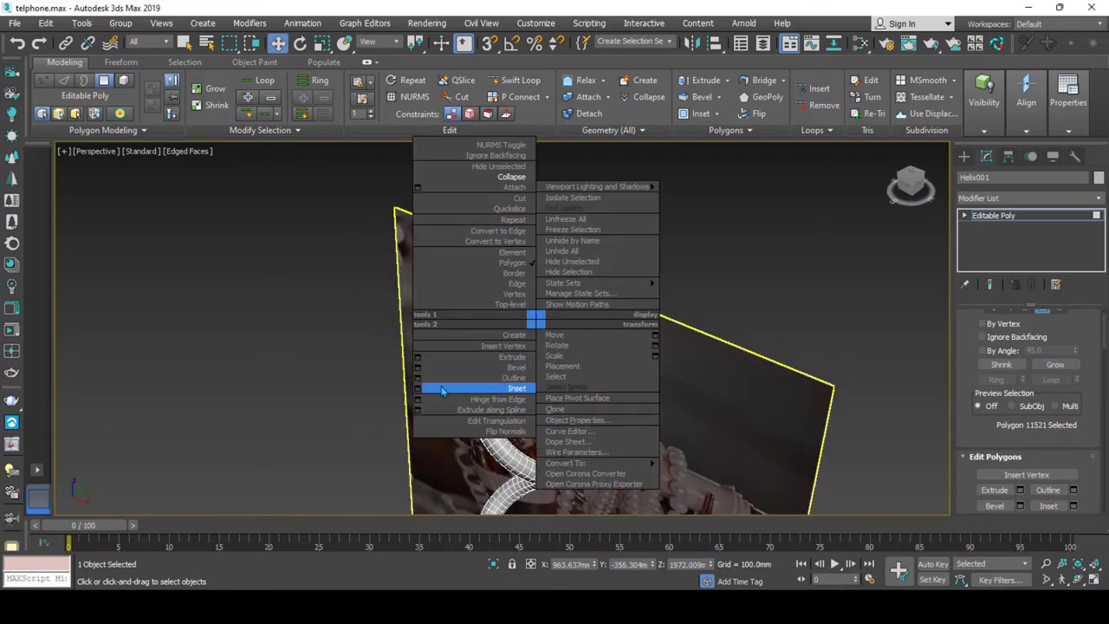
click(419, 390)
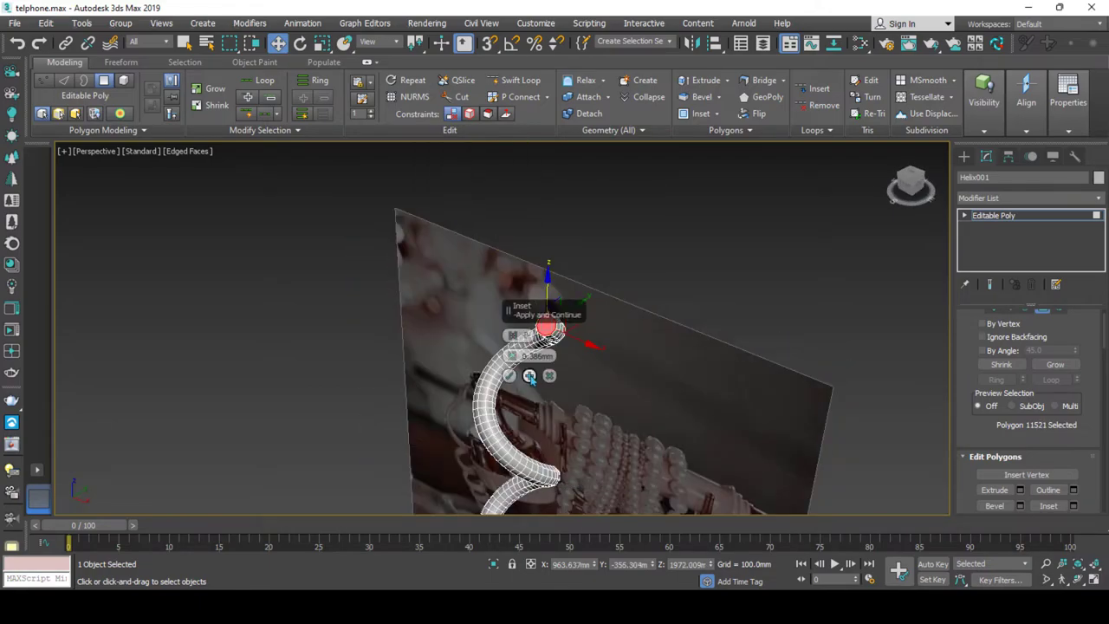
right_click(551, 317)
click(530, 176)
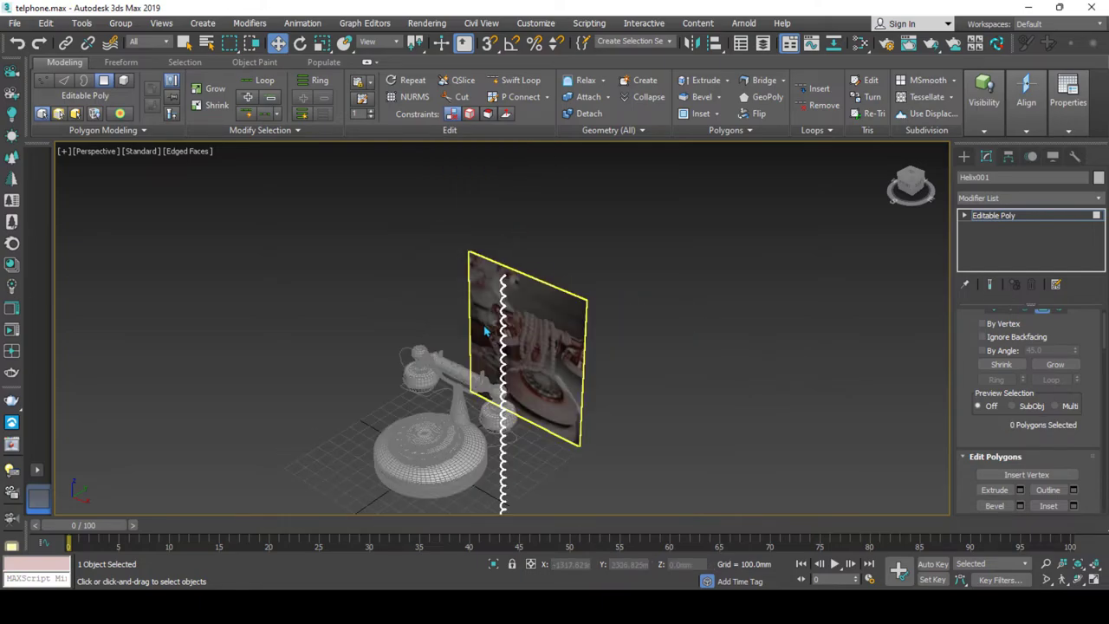
alt+middle_drag(520, 366, 806, 214)
Add a PathDeform modifier to the helix, bind it to Line005 and move it onto the path.
click(980, 216)
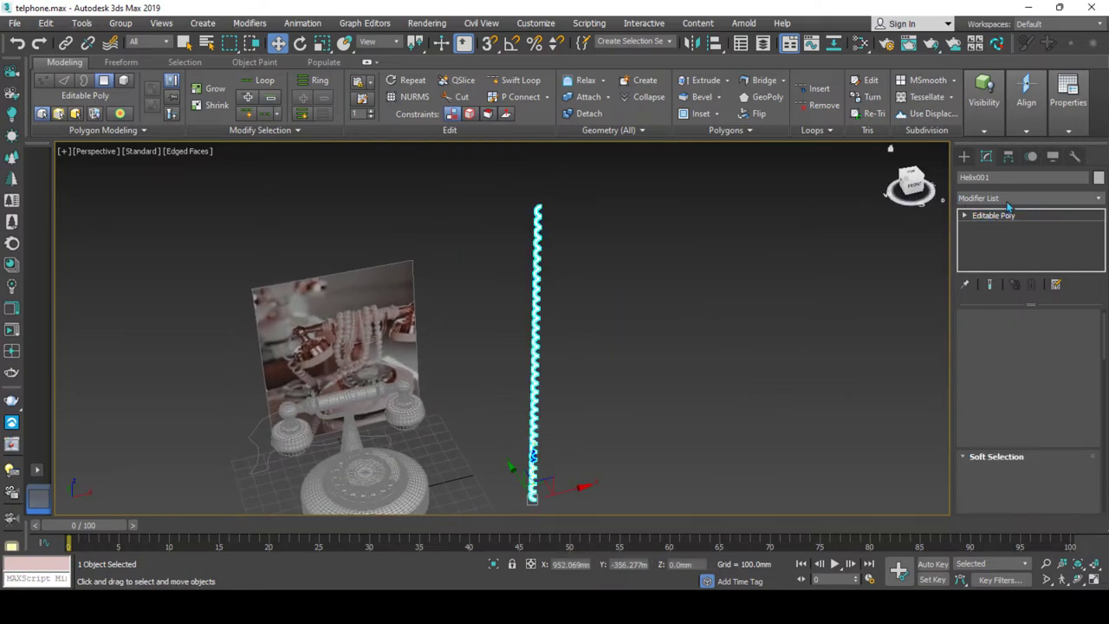
click(1007, 199)
text(p)
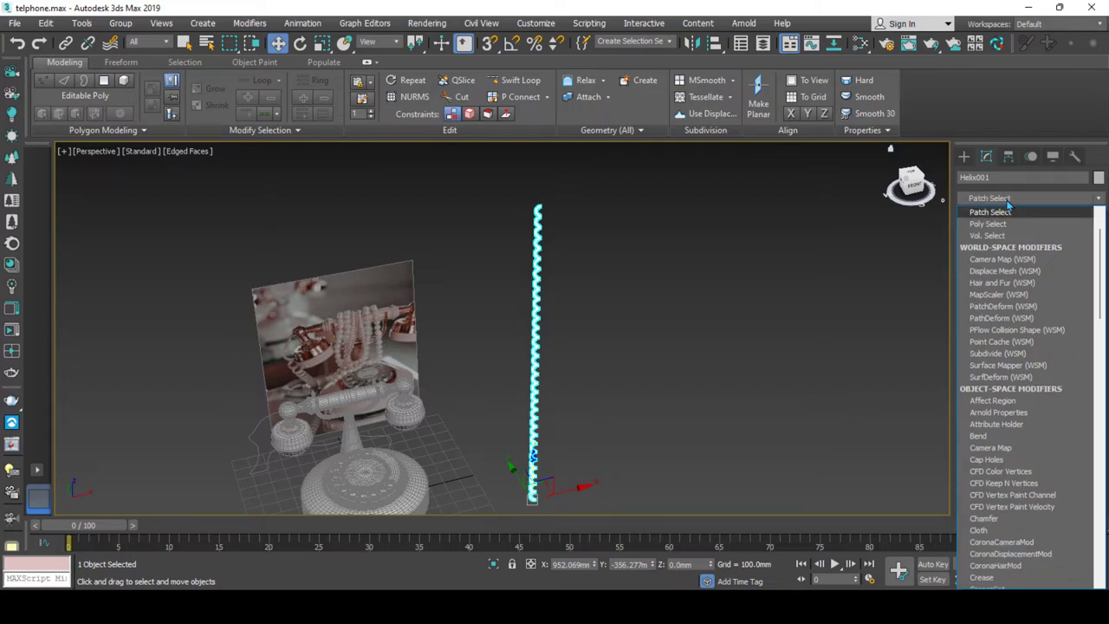
text(ath)
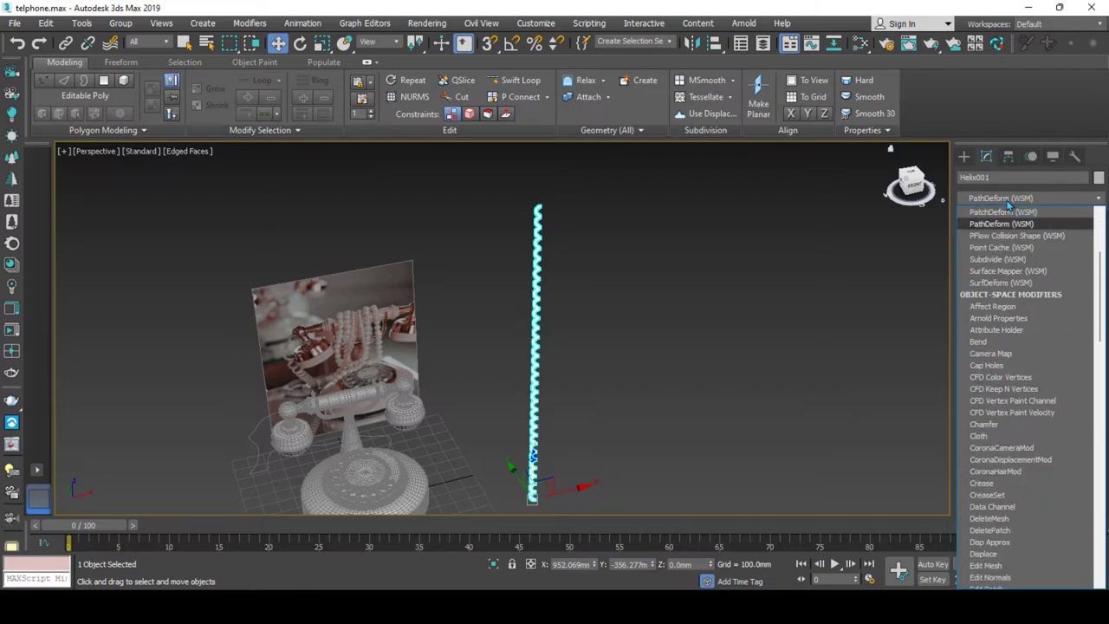
key(Return)
click(1027, 356)
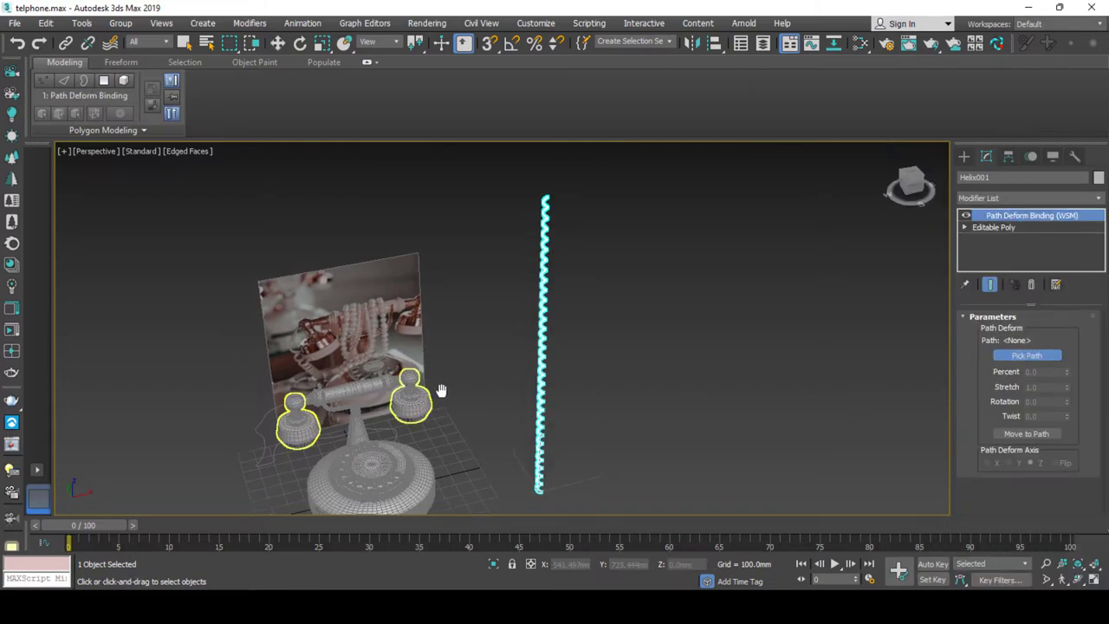
alt+middle_drag(441, 389, 318, 439)
click(307, 433)
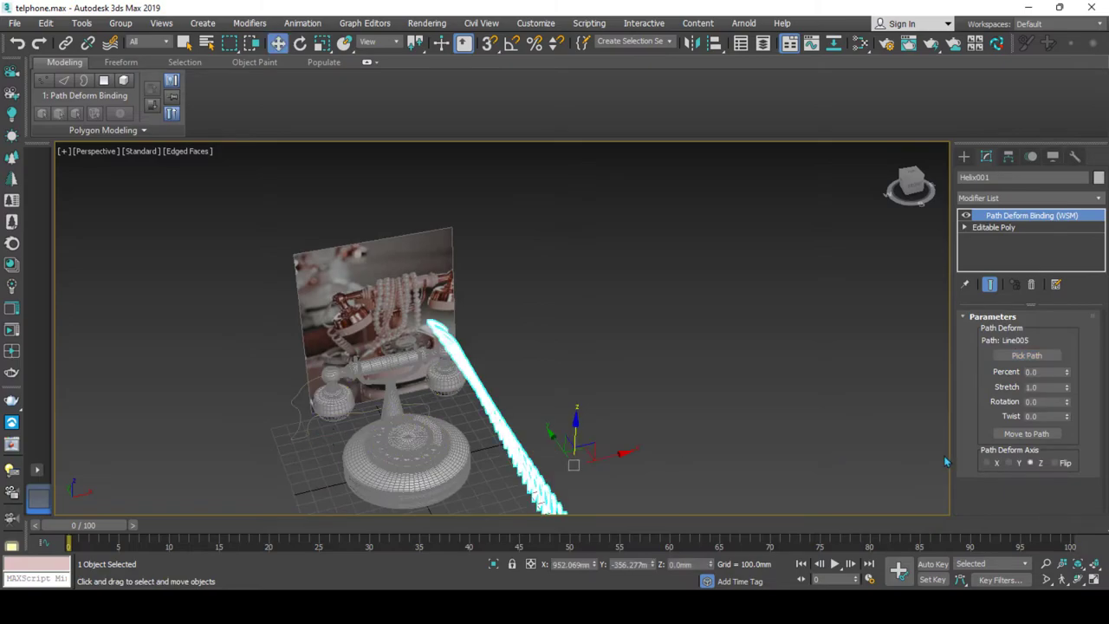
click(1025, 436)
scroll(358, 423, up, 5)
scroll(358, 423, up, 3)
scroll(358, 423, up, 3)
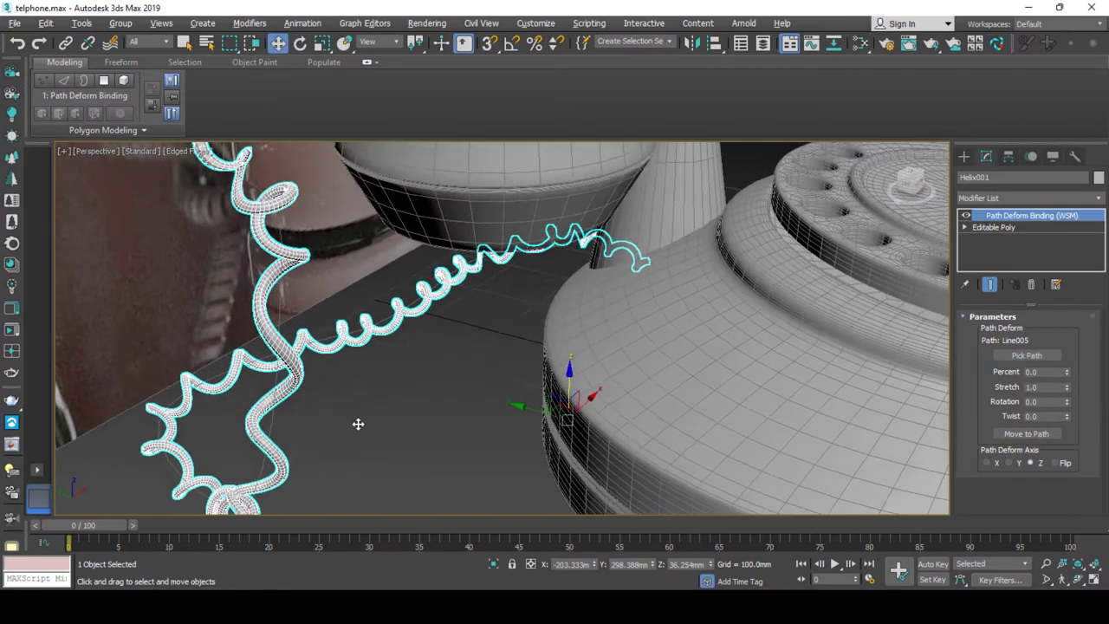
alt+middle_drag(358, 423, 438, 364)
scroll(425, 330, up, 5)
scroll(425, 330, down, 3)
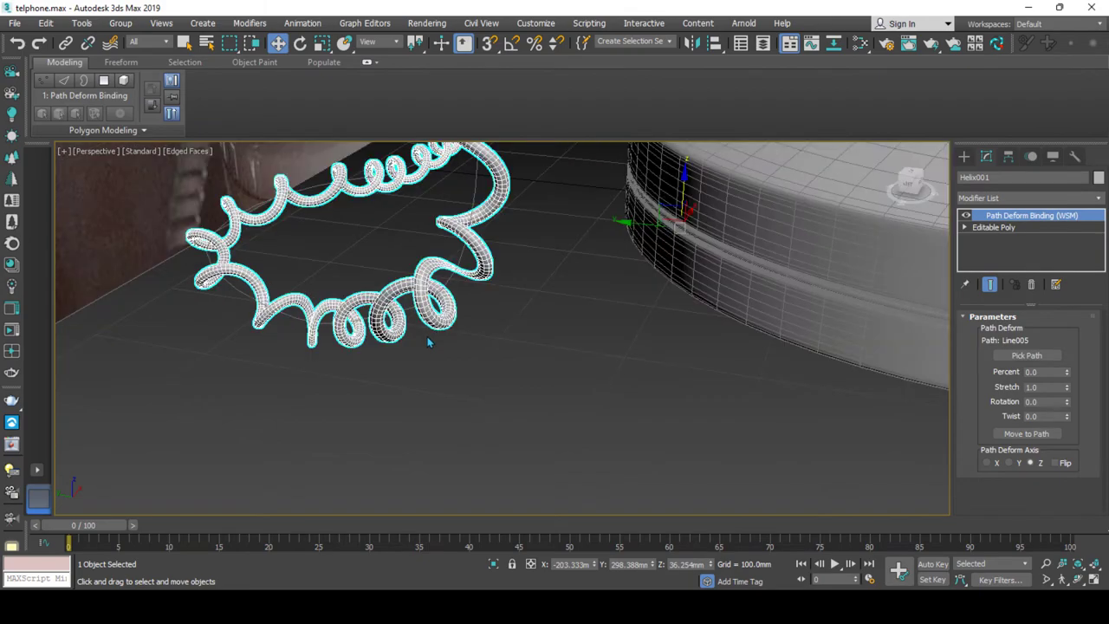
mouse_move(565, 285)
alt+middle_down()
mouse_move(500, 370)
mouse_move(721, 343)
alt+middle_up()
Try Percent values along the path, first 3.5 and then back to 0.0.
click(986, 157)
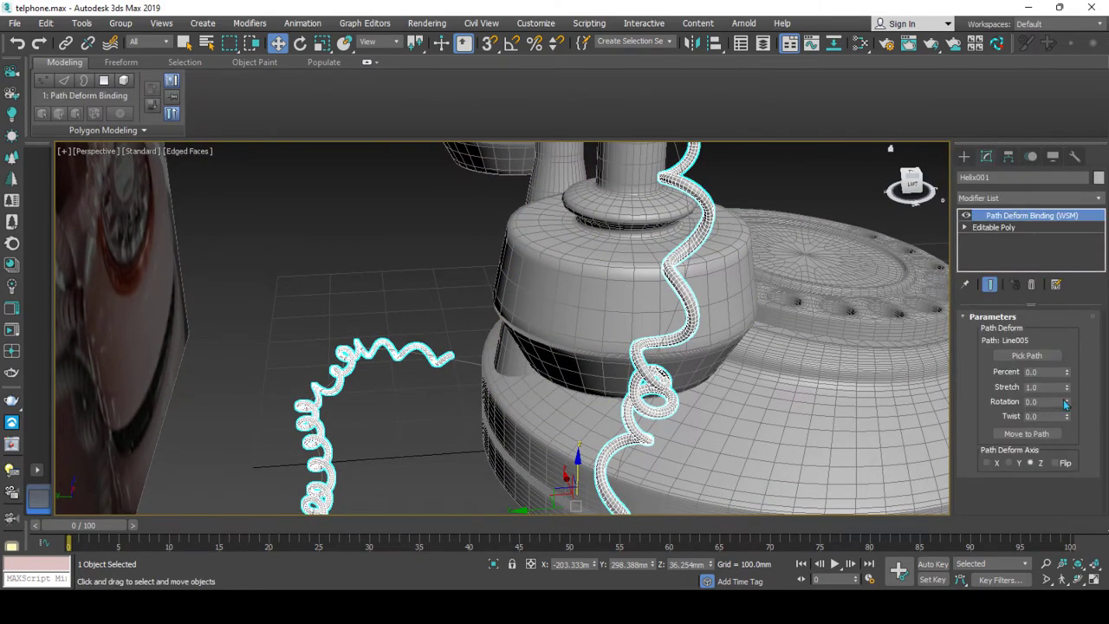
drag(1070, 374, 1069, 369)
alt+middle_drag(555, 416, 581, 429)
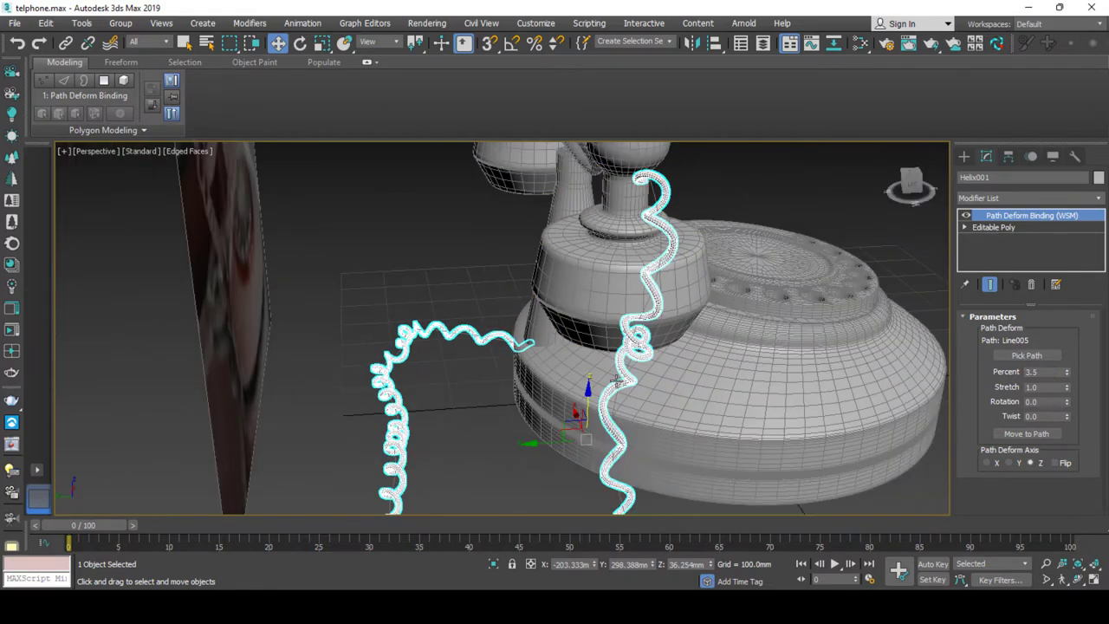
key(F4)
alt+middle_drag(505, 406, 458, 458)
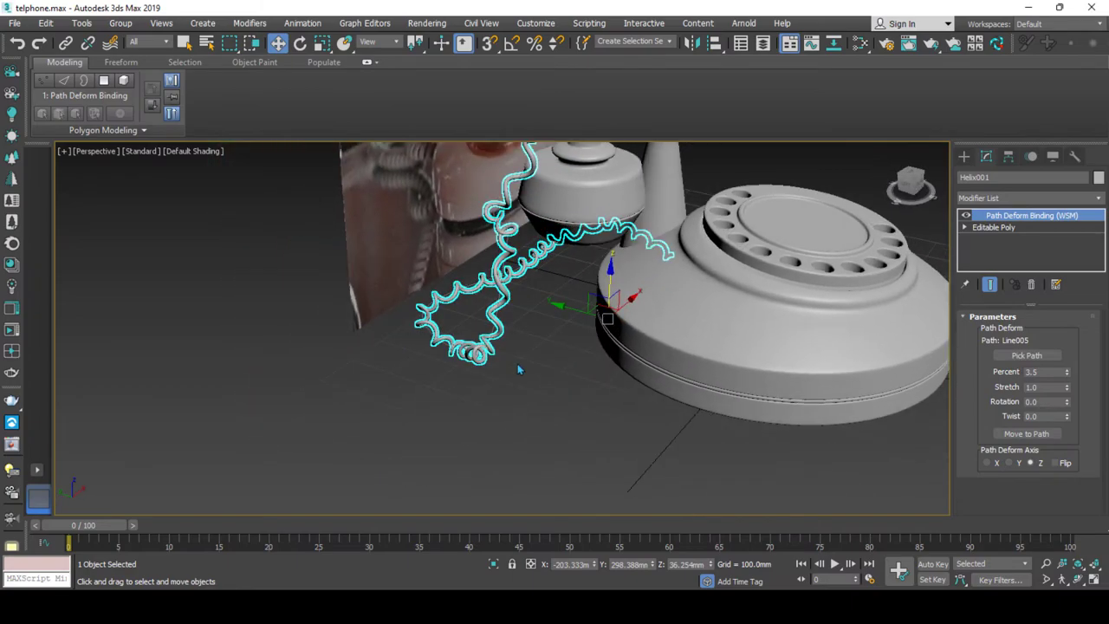
drag(1070, 373, 1068, 374)
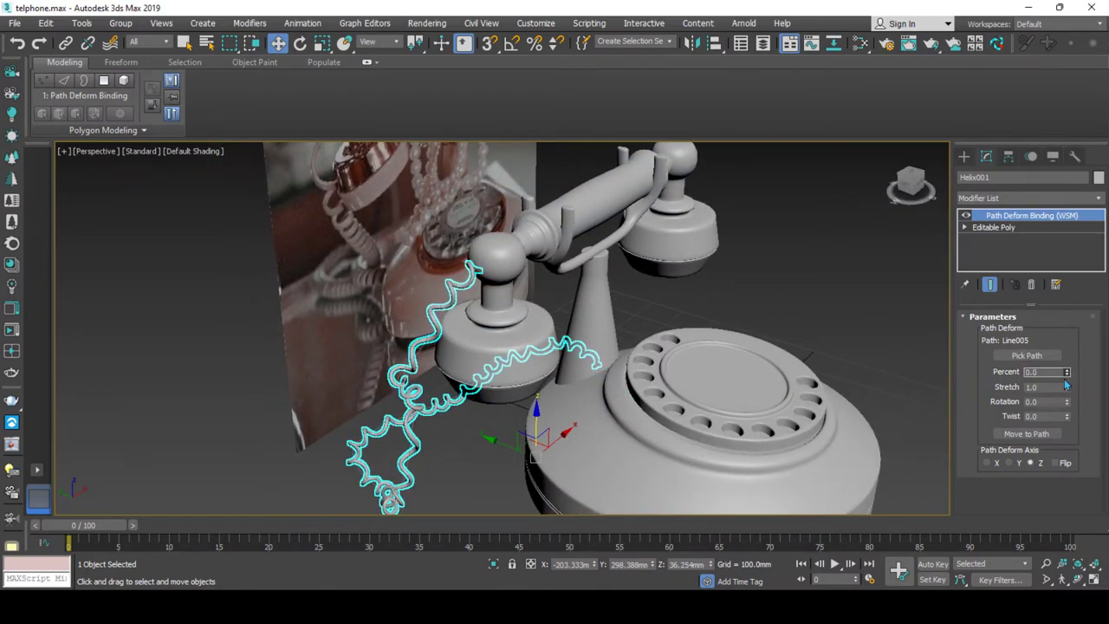
mouse_move(560, 439)
alt+middle_down()
mouse_move(554, 373)
mouse_move(532, 322)
alt+middle_up()
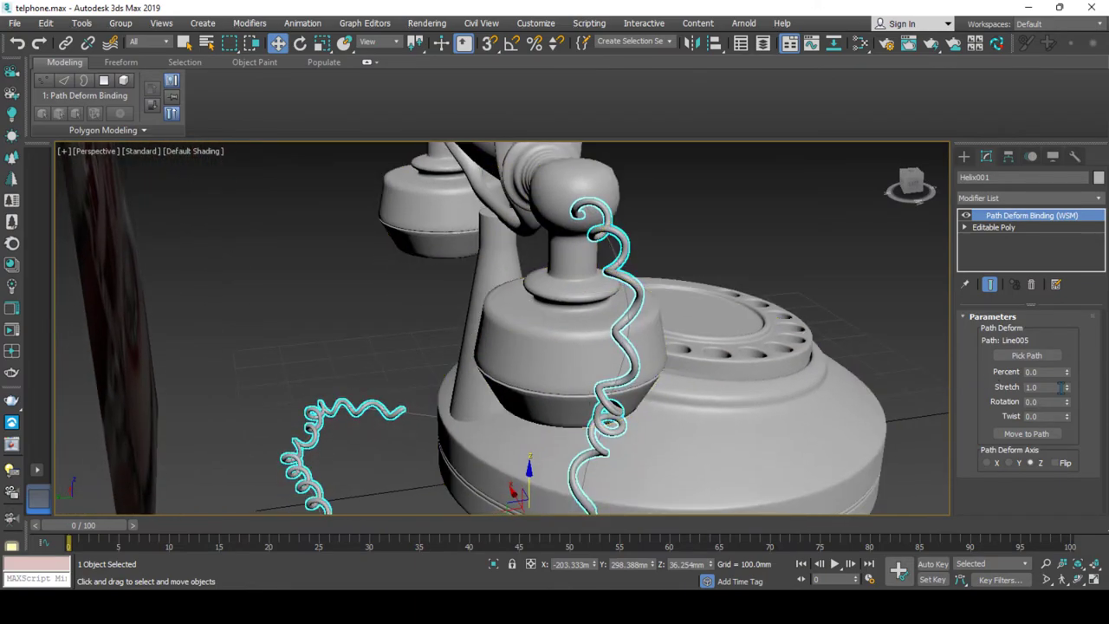
Set the path deform Stretch to 1.03 and reselect the coiled cord.
drag(1066, 387, 1067, 386)
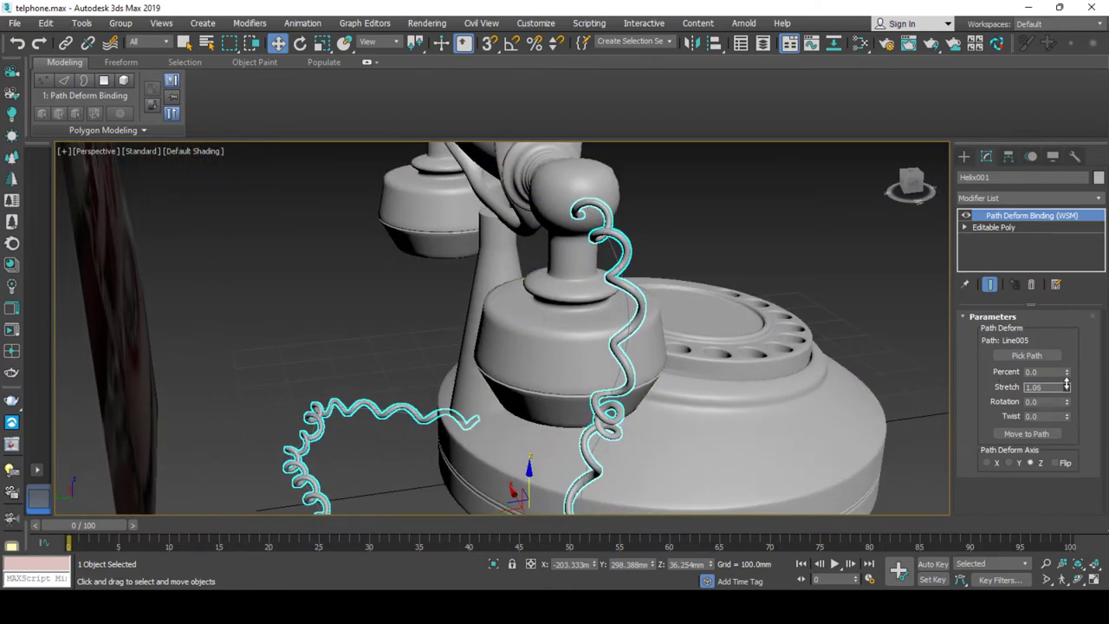
scroll(754, 422, down, 3)
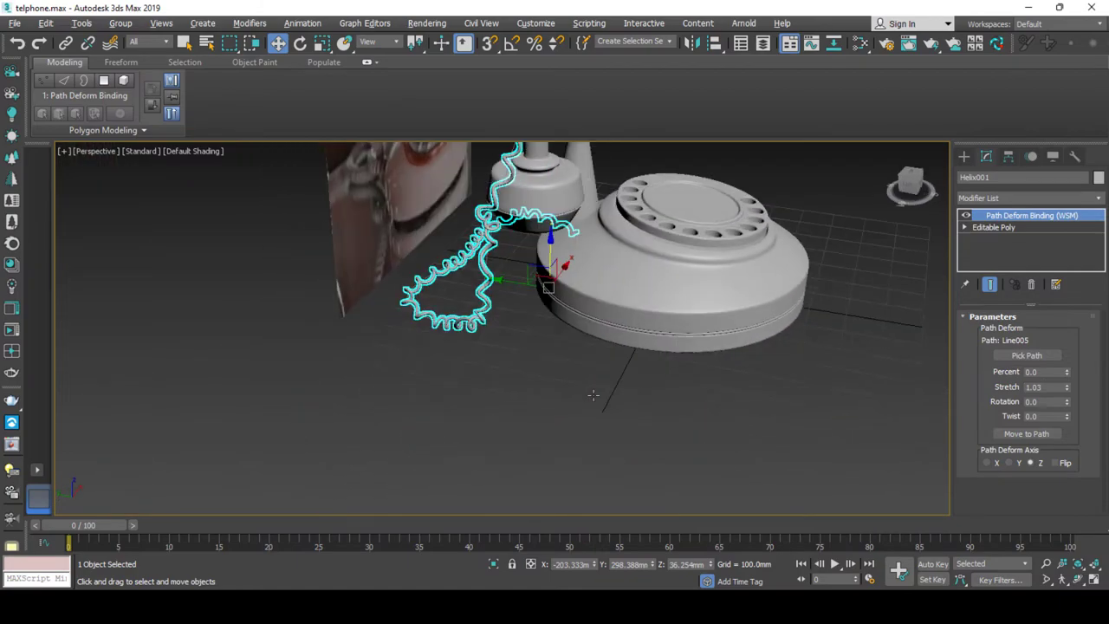
mouse_move(754, 423)
alt+middle_down()
mouse_move(525, 426)
mouse_move(515, 451)
mouse_move(438, 438)
mouse_move(451, 458)
mouse_move(480, 436)
alt+middle_up()
key(F4)
click(480, 436)
scroll(520, 451, up, 2)
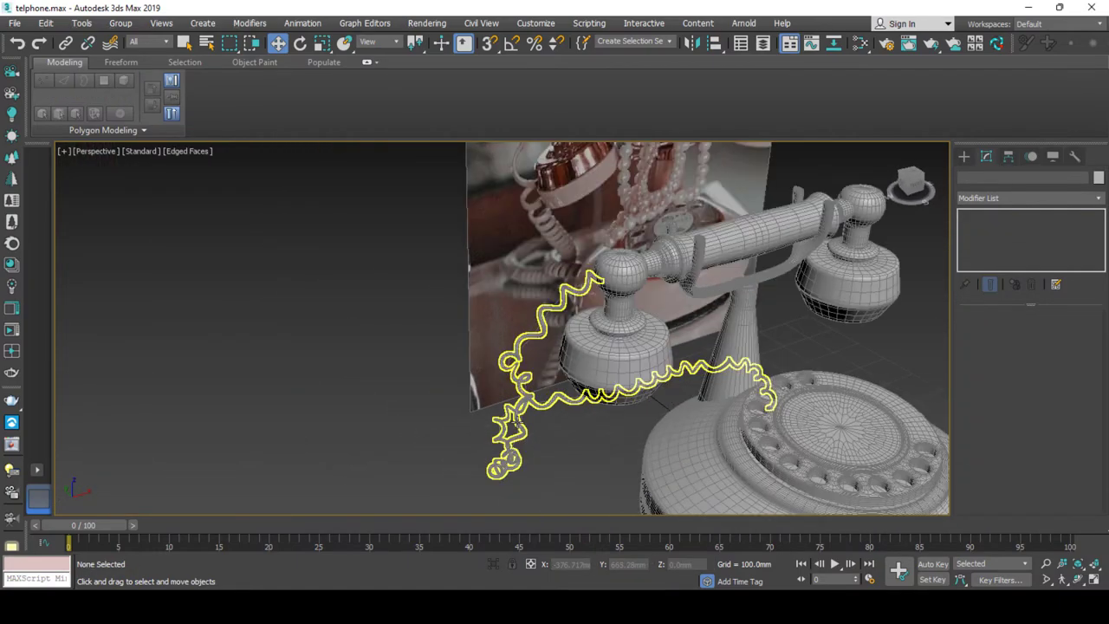
click(515, 416)
Collapse the cord's Path Deform Binding into an Editable Poly.
click(994, 200)
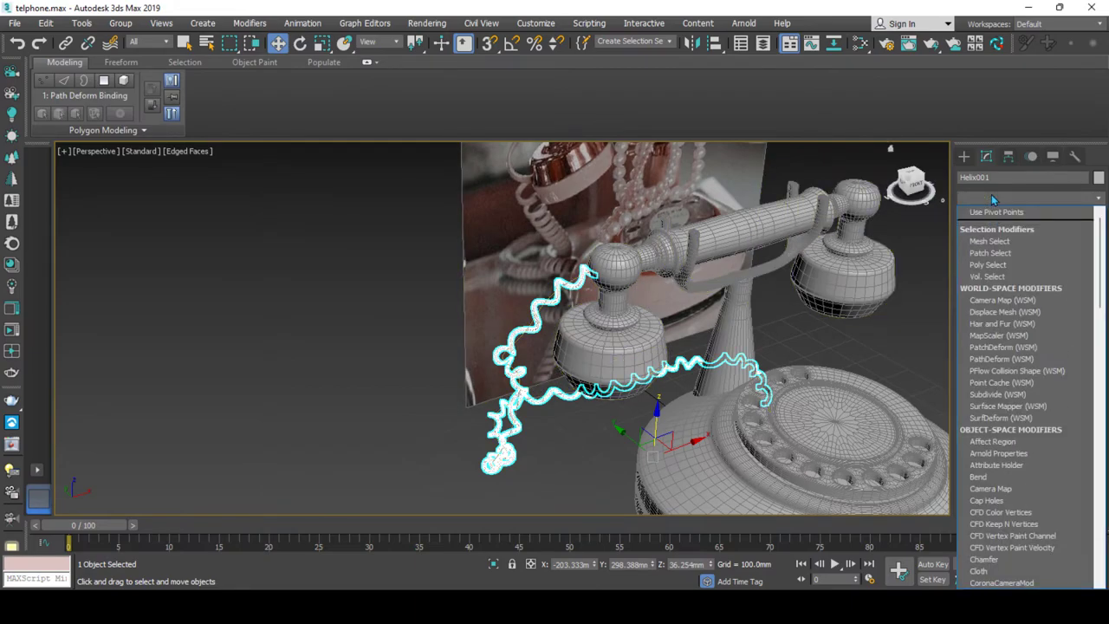
click(994, 200)
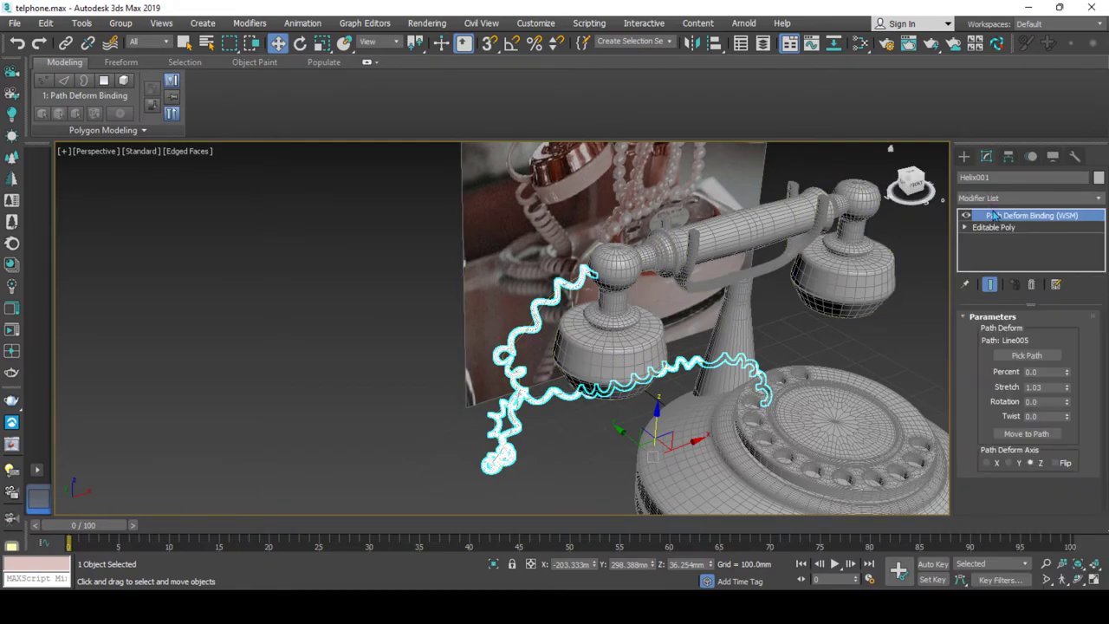
right_click(997, 215)
click(972, 334)
click(618, 360)
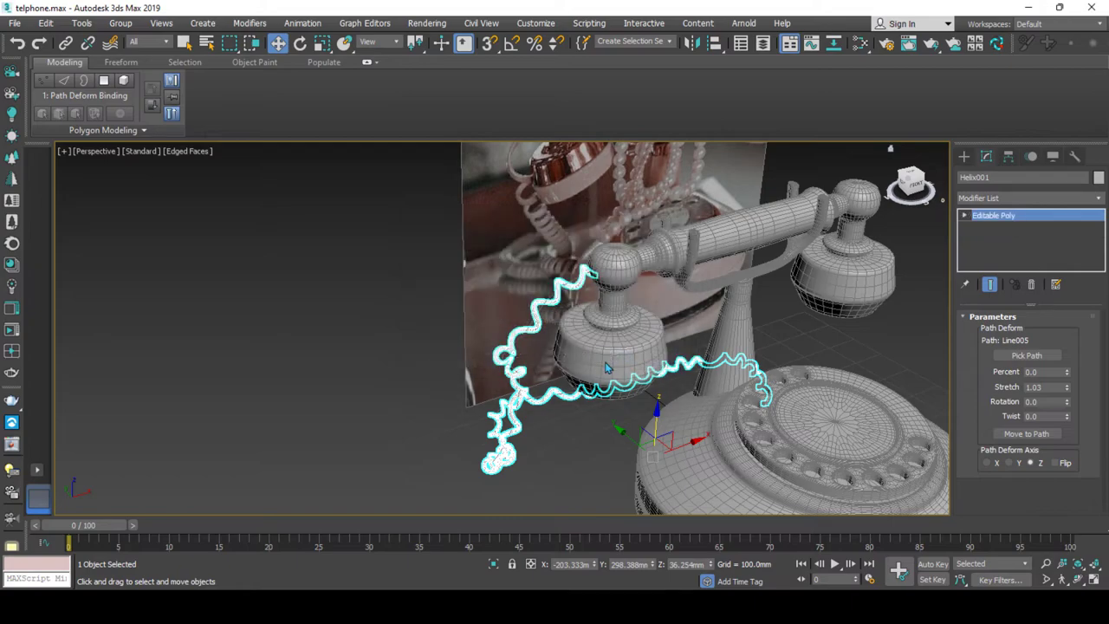
Hide the Line005 guide spline.
scroll(504, 451, up, 3)
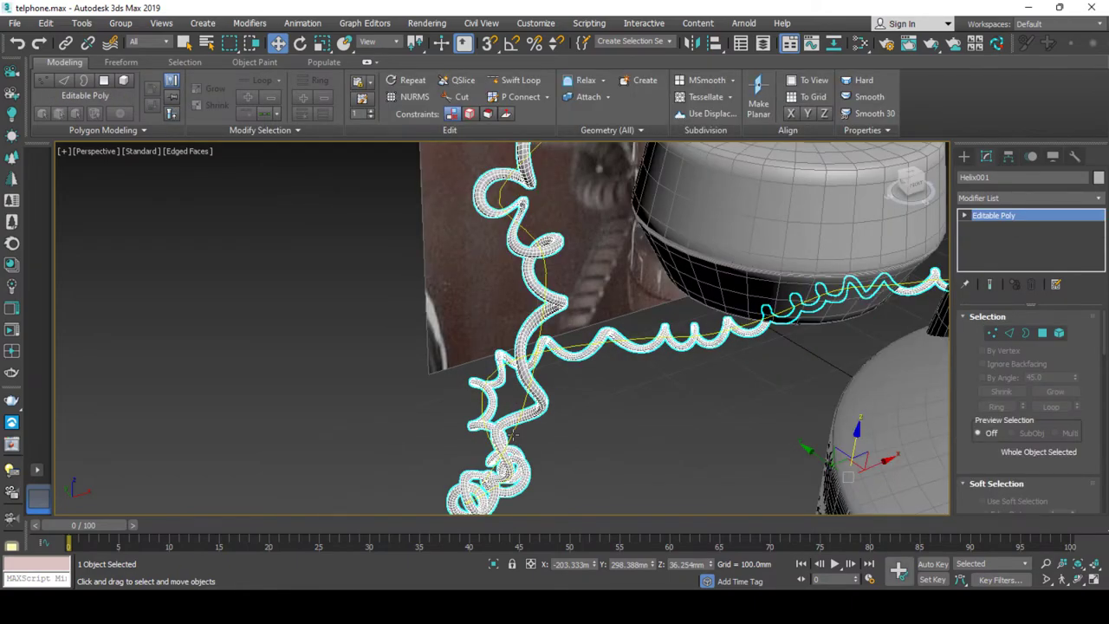
click(512, 436)
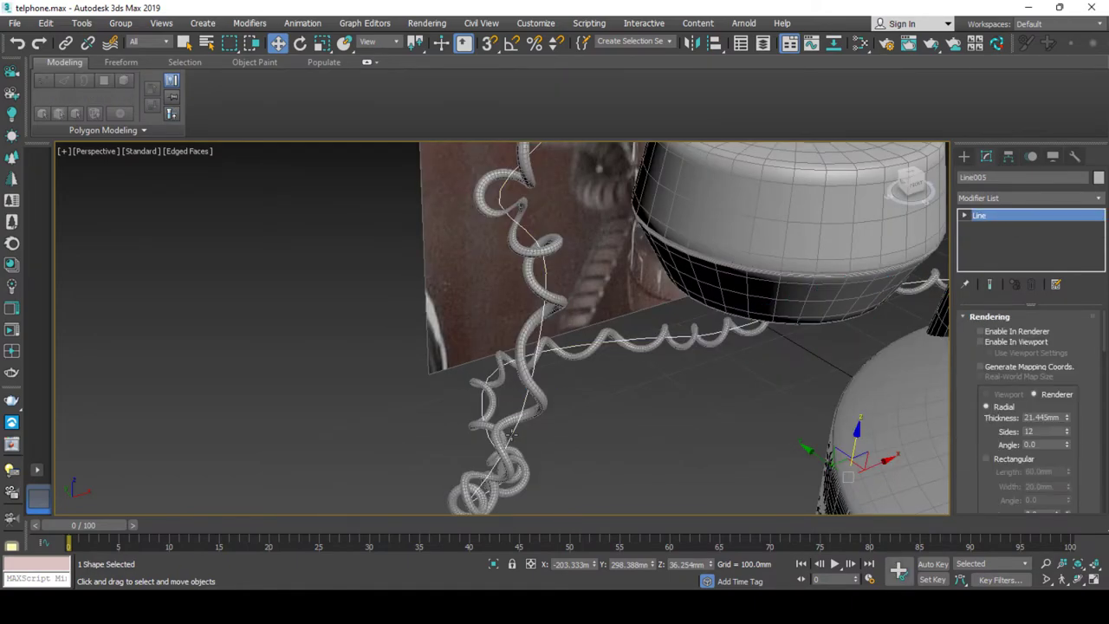
alt+middle_drag(511, 436, 516, 399)
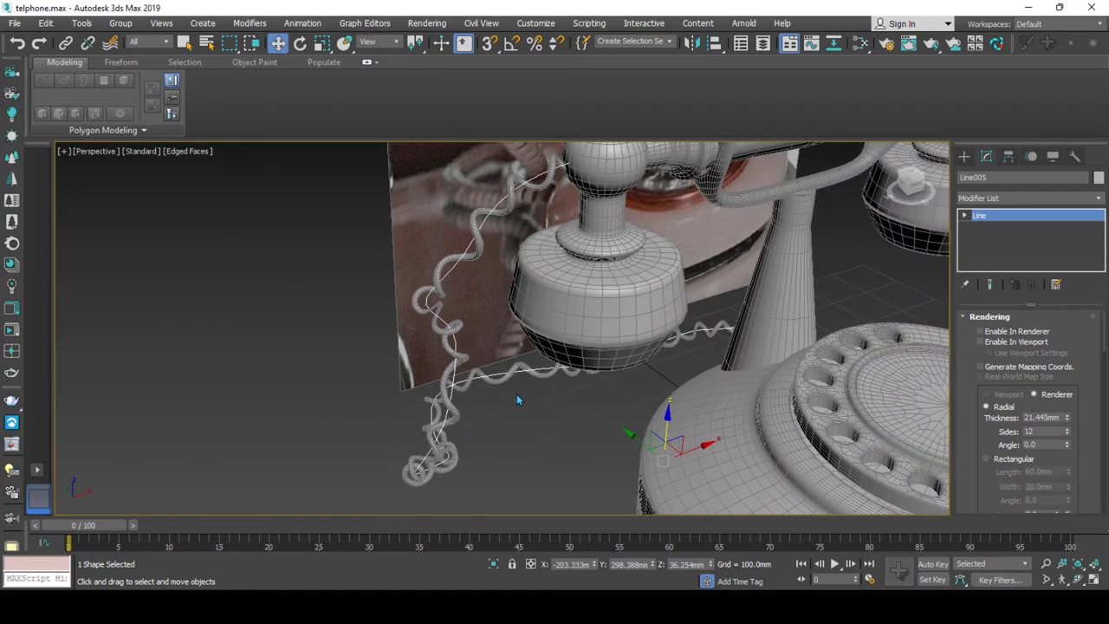
right_click(516, 399)
click(543, 343)
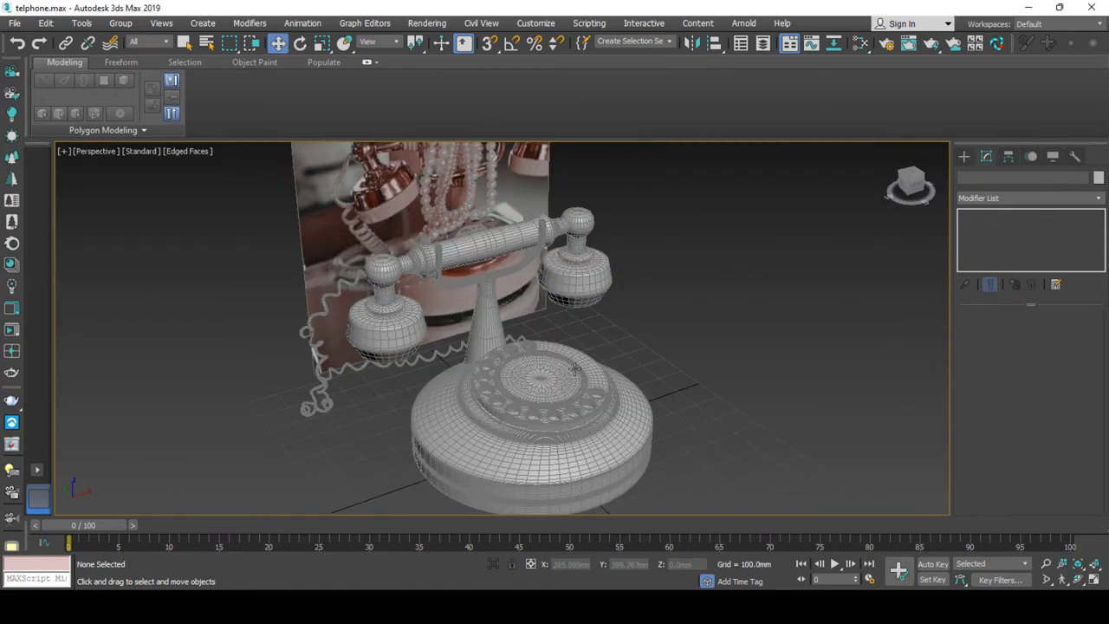
mouse_move(544, 345)
alt+middle_down()
mouse_move(442, 200)
mouse_move(477, 264)
alt+middle_up()
Move the Plane001 backdrop up and to the left, out of the way.
click(442, 200)
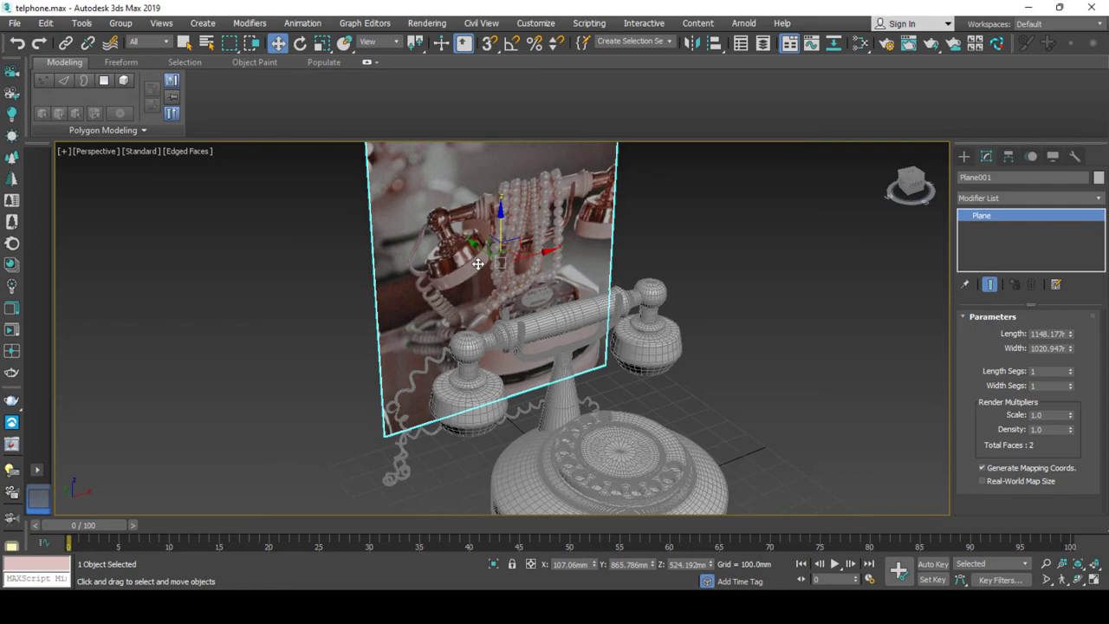
drag(471, 245, 345, 213)
alt+middle_drag(489, 353, 510, 303)
alt+middle_drag(344, 287, 364, 312)
Rotate Line002's bell element -15° with angle snap and shift it outward along X.
click(348, 306)
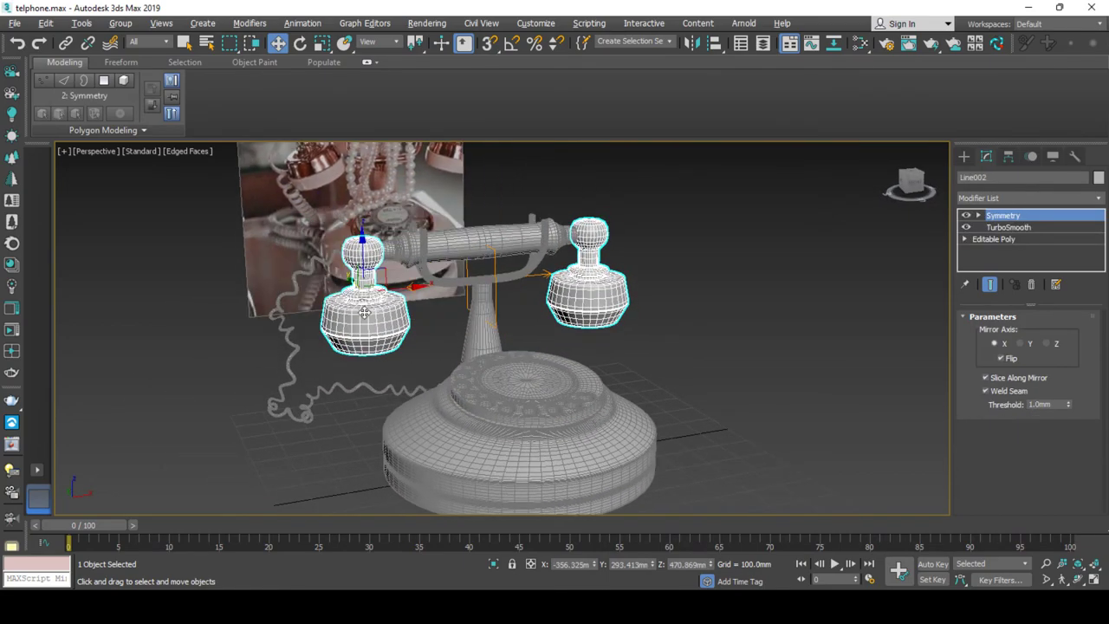
click(1005, 242)
key(5)
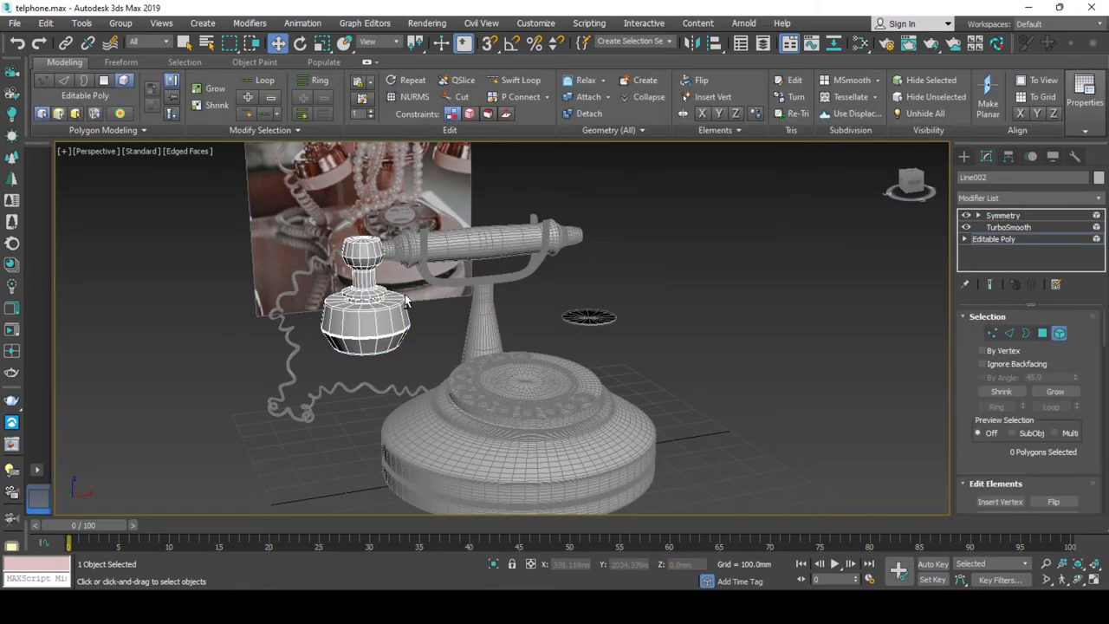
click(379, 312)
key(e)
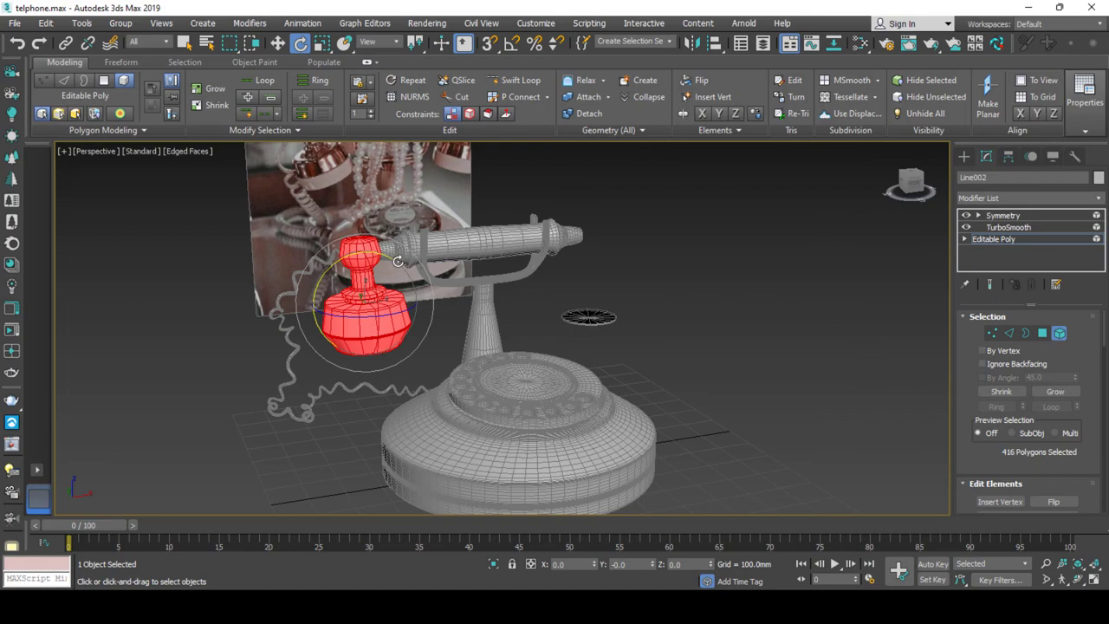
alt+middle_drag(395, 260, 390, 257)
key(a)
drag(390, 256, 389, 253)
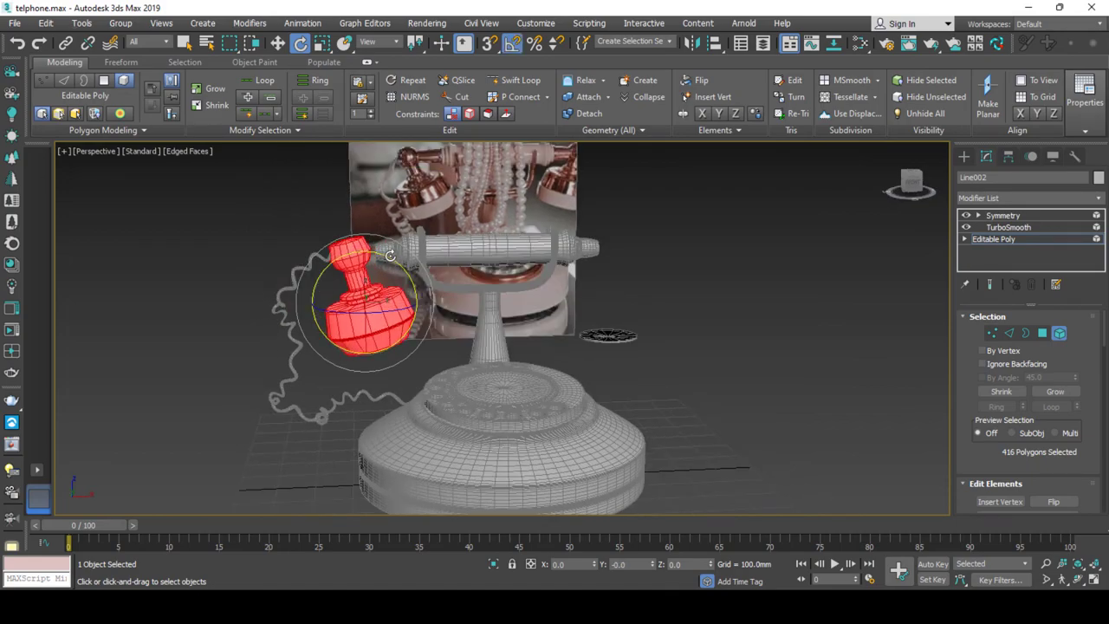
key(w)
drag(403, 300, 421, 301)
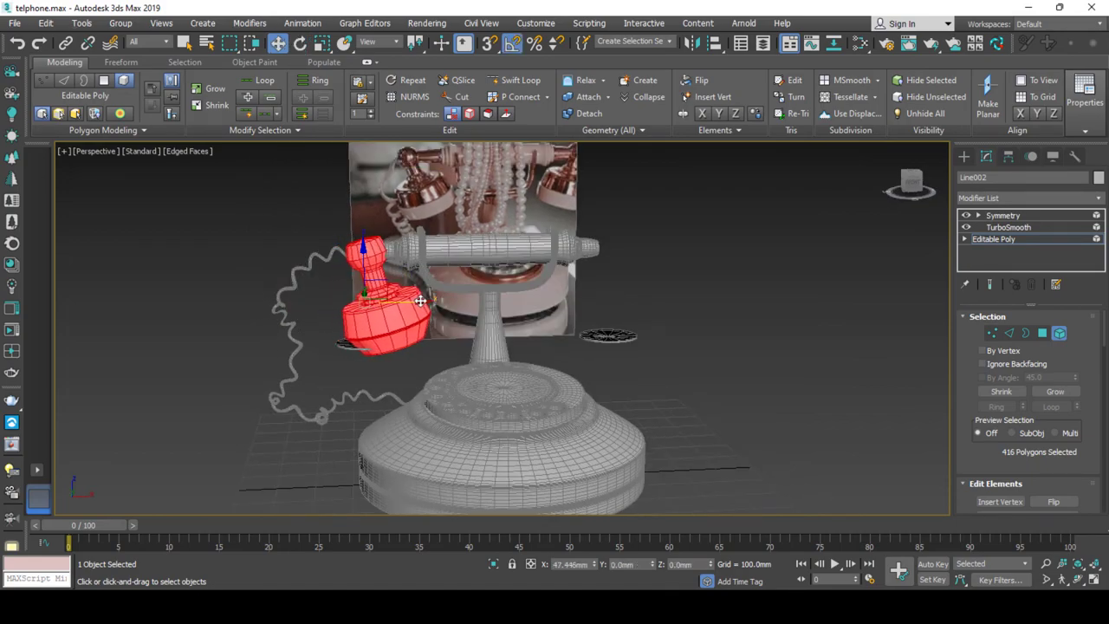
Return to the Symmetry result showing both bells and select the telephone body.
click(1003, 215)
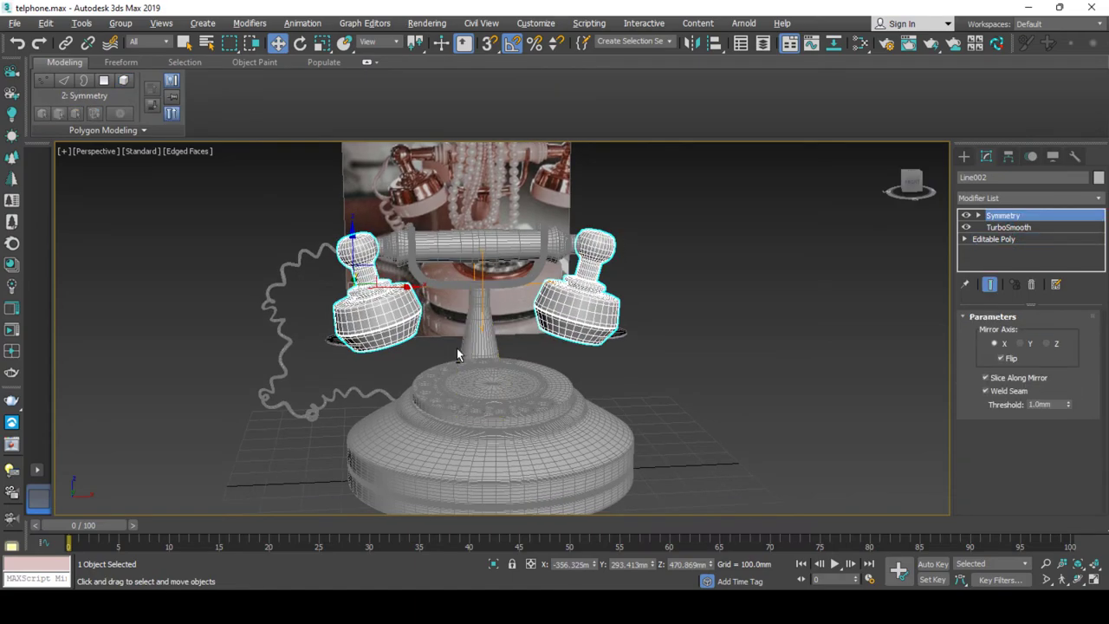
click(776, 350)
click(596, 322)
alt+middle_drag(596, 322, 659, 286)
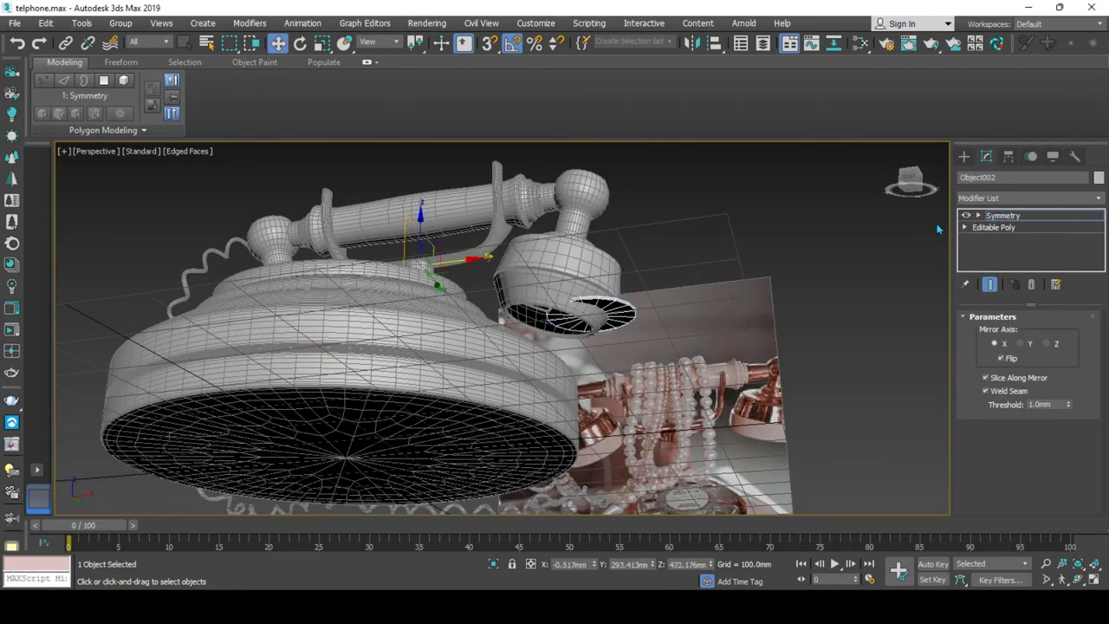
alt+middle_drag(450, 329, 545, 317)
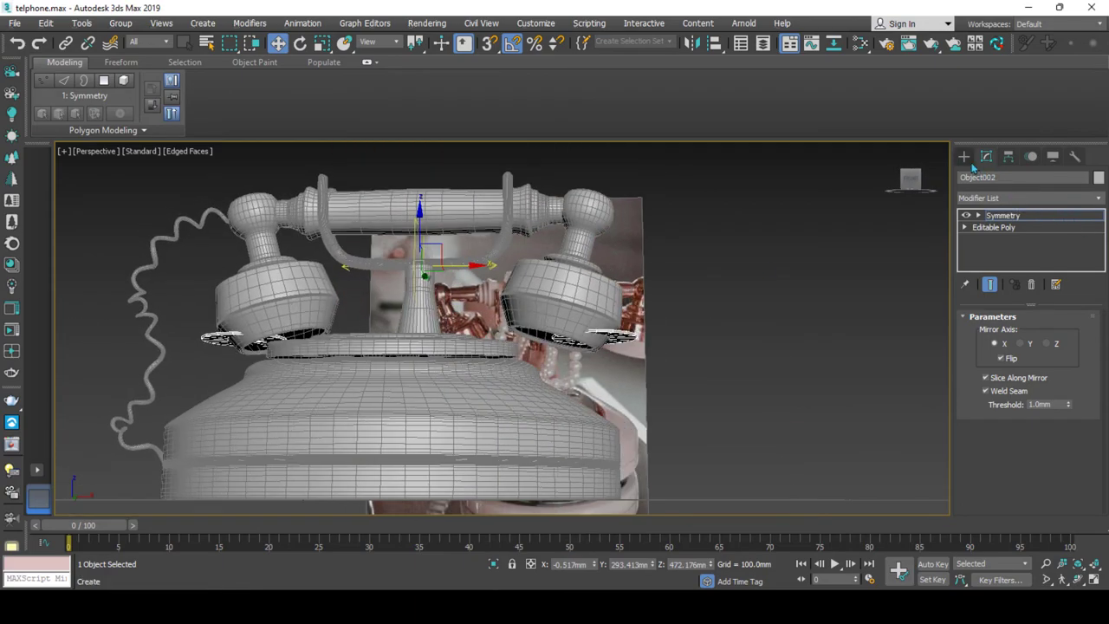
click(964, 157)
Convert Object002 to Editable Poly and select its flat ring disc element.
right_click(546, 338)
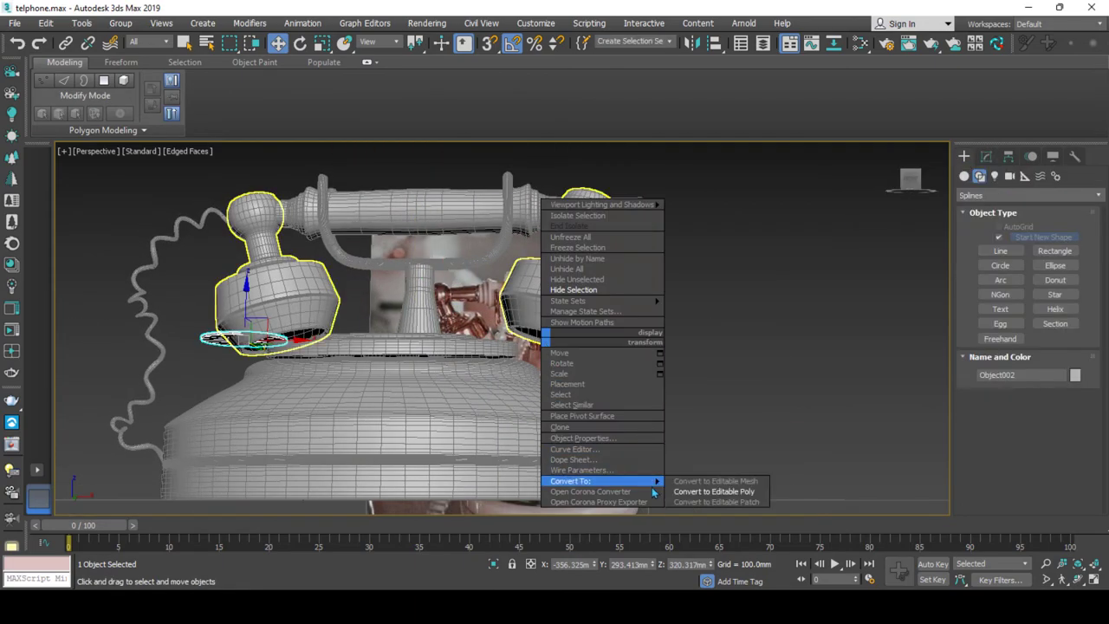
click(733, 492)
scroll(248, 329, up, 3)
key(5)
click(243, 326)
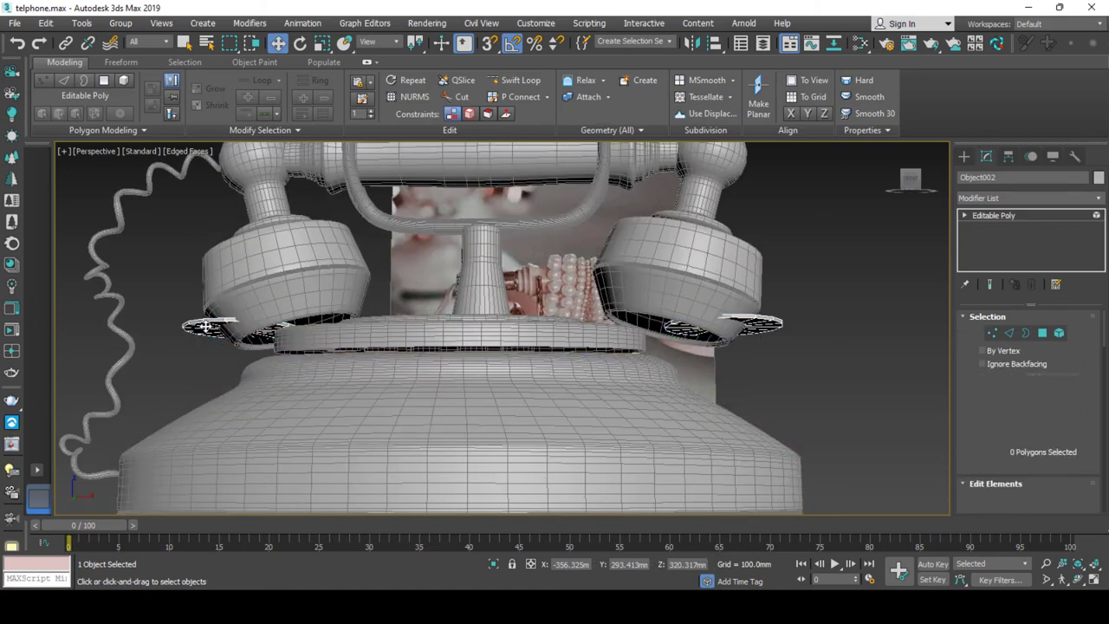
scroll(239, 326, up, 4)
alt+middle_drag(239, 326, 248, 321)
Rotate the ring disc to match the bell and slide it into the bell's bottom opening.
drag(248, 326, 378, 313)
key(e)
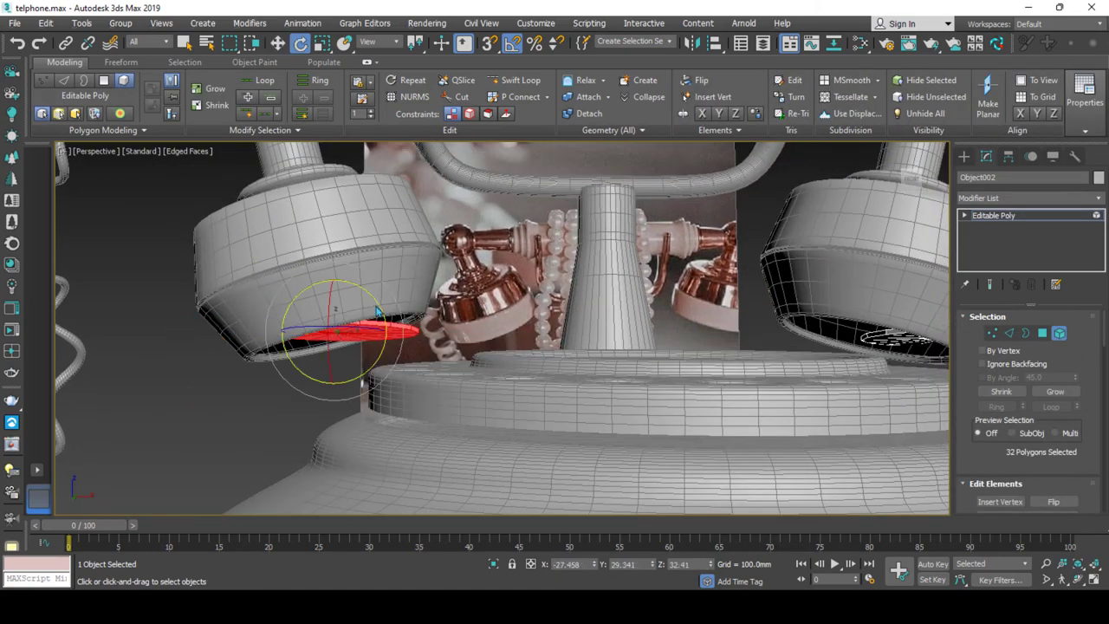
alt+middle_drag(369, 288, 621, 258)
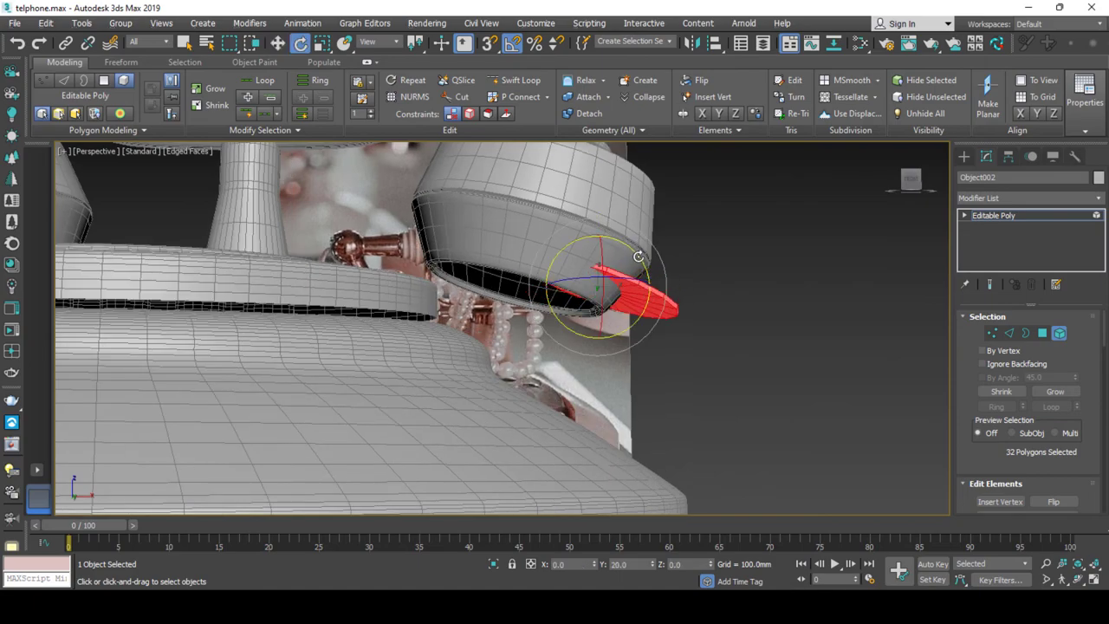
key(w)
drag(602, 265, 525, 257)
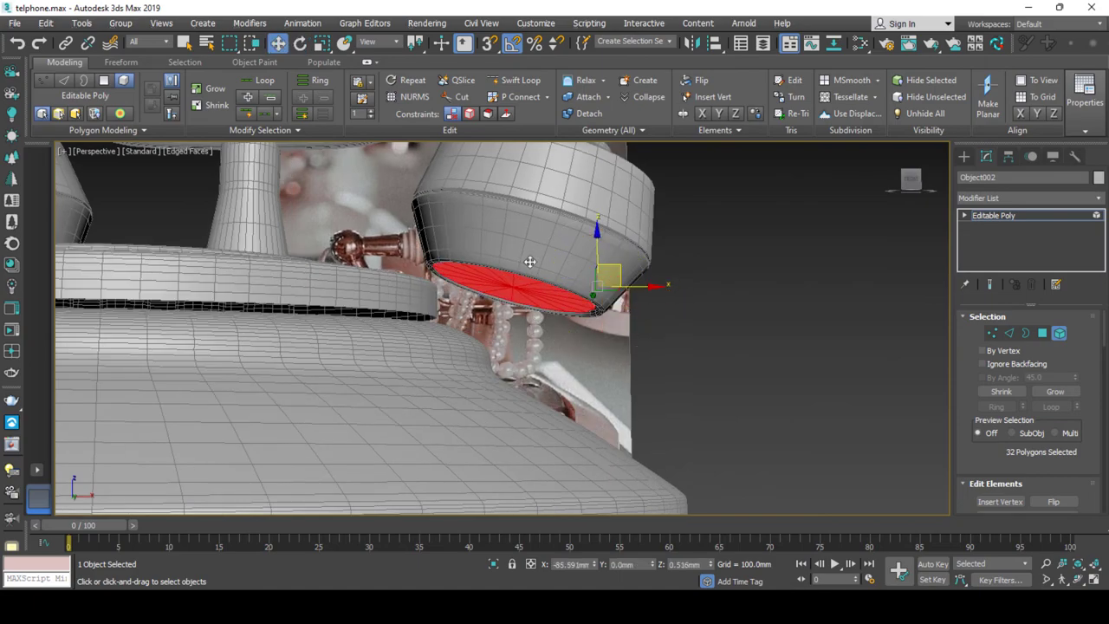
mouse_move(530, 261)
alt+middle_down()
mouse_move(449, 295)
mouse_move(538, 347)
mouse_move(527, 354)
mouse_move(582, 353)
alt+middle_up()
key(F4)
Select the rotary dial, orbit the finished telephone full-screen, and turn off edged faces.
click(964, 156)
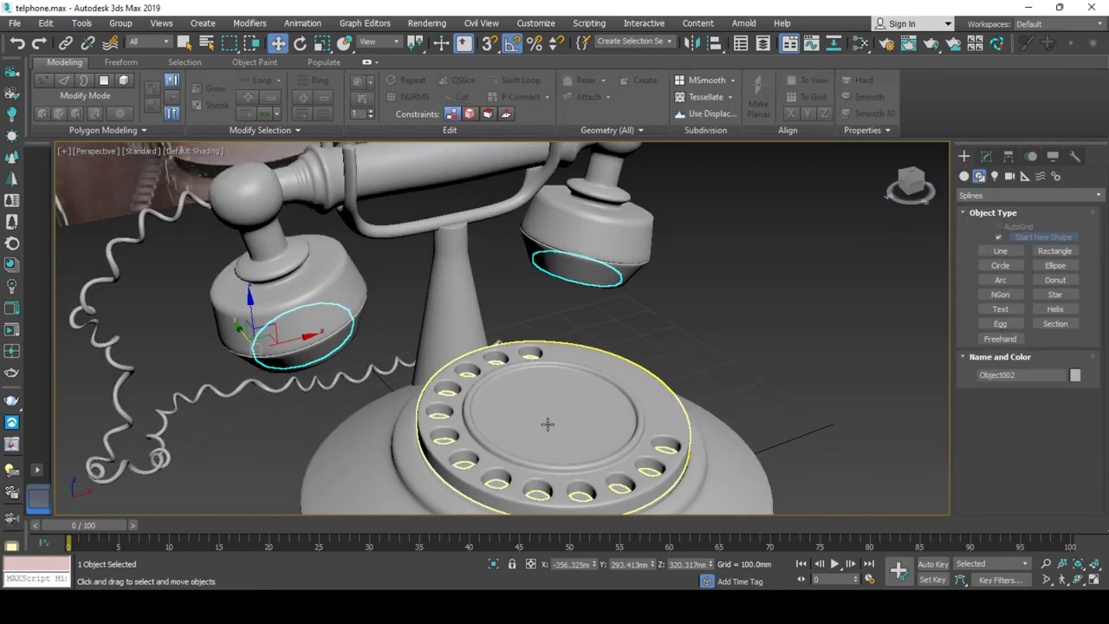
key(F4)
middle_drag(504, 401, 503, 382)
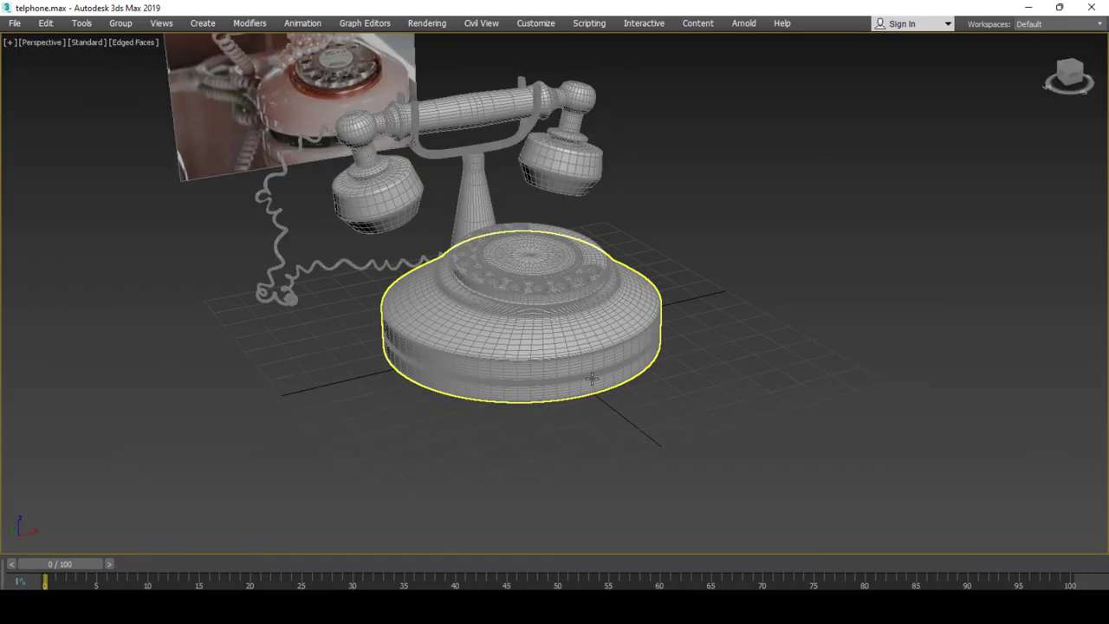
key(F4)
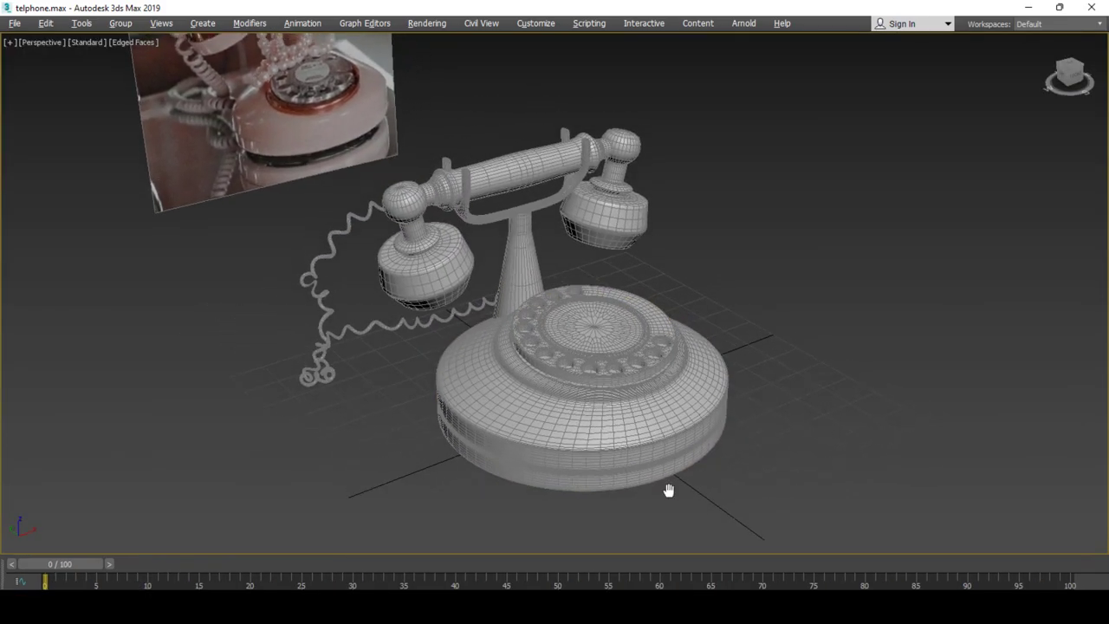